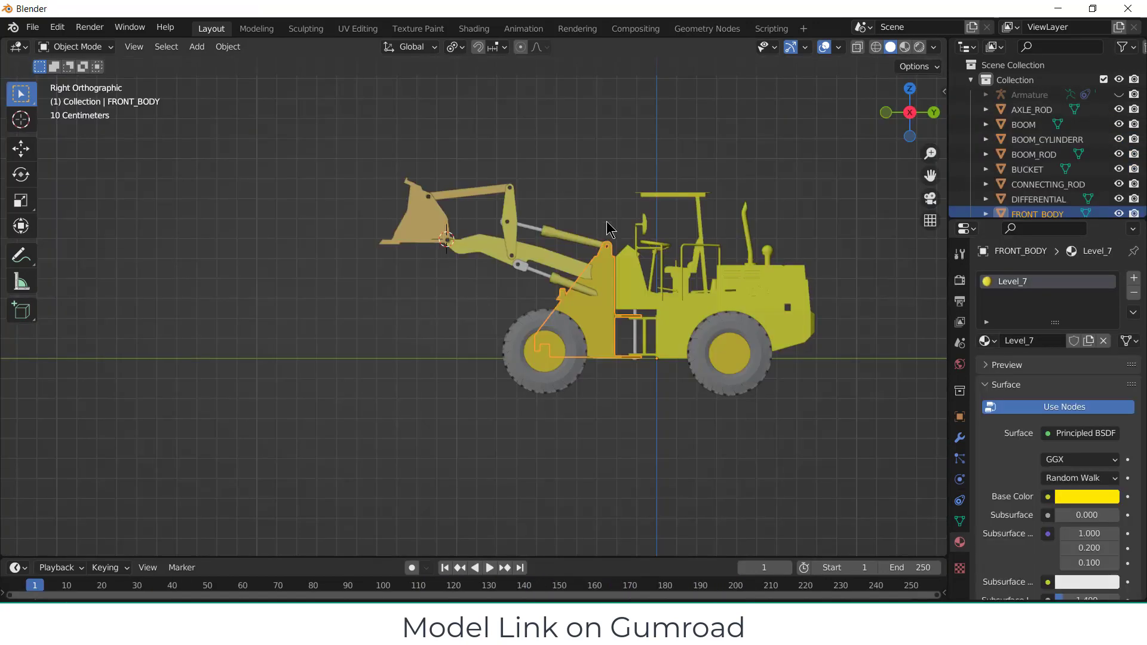
# - Examine the wheel loader's front body, boom and hydraulic cylinders in perspective and in the right orthographic view
pyautogui.moveTo(607, 229); pyautogui.dragTo(655, 230, button='middle')
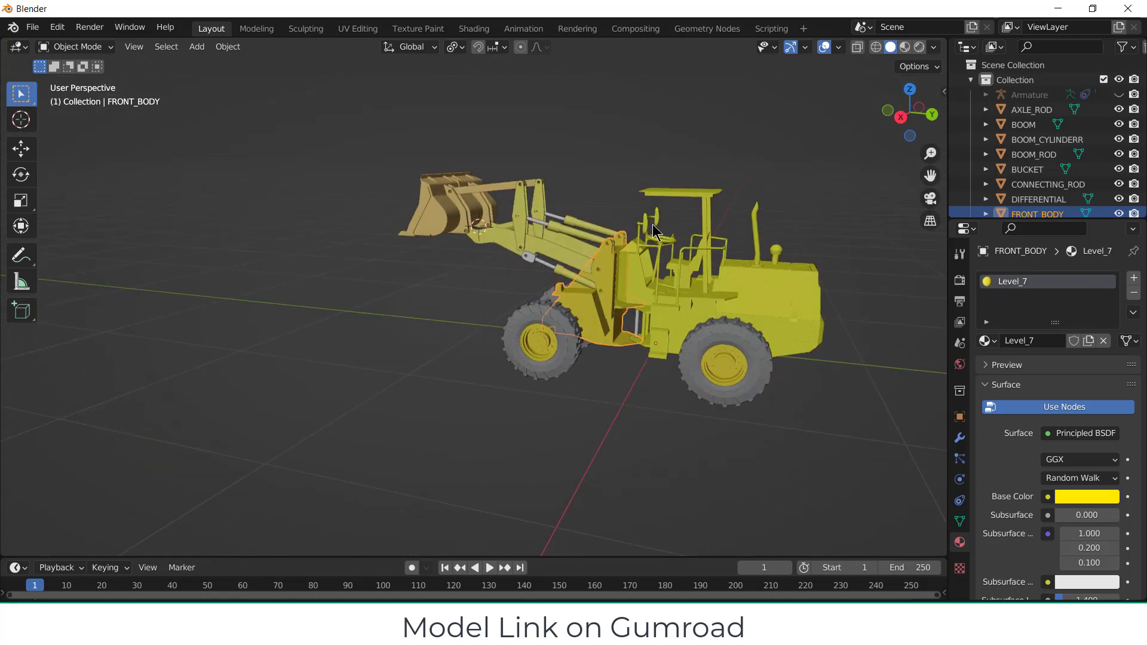
pyautogui.scroll(6, 598, 259)
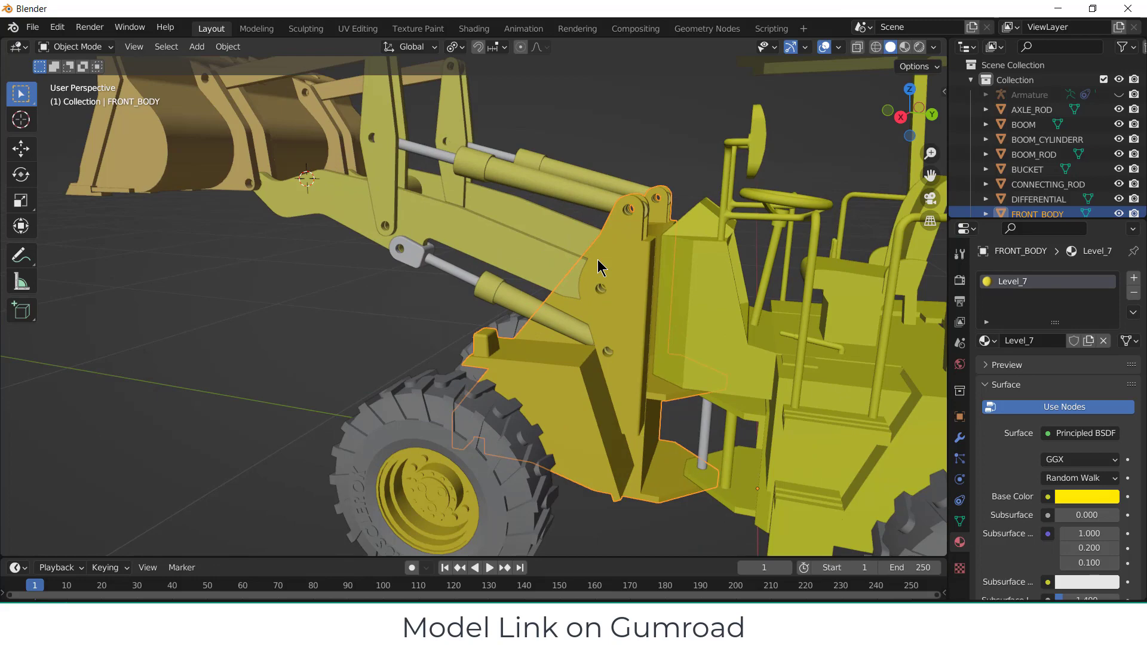
pyautogui.moveTo(598, 260); pyautogui.dragTo(626, 311, button='middle')
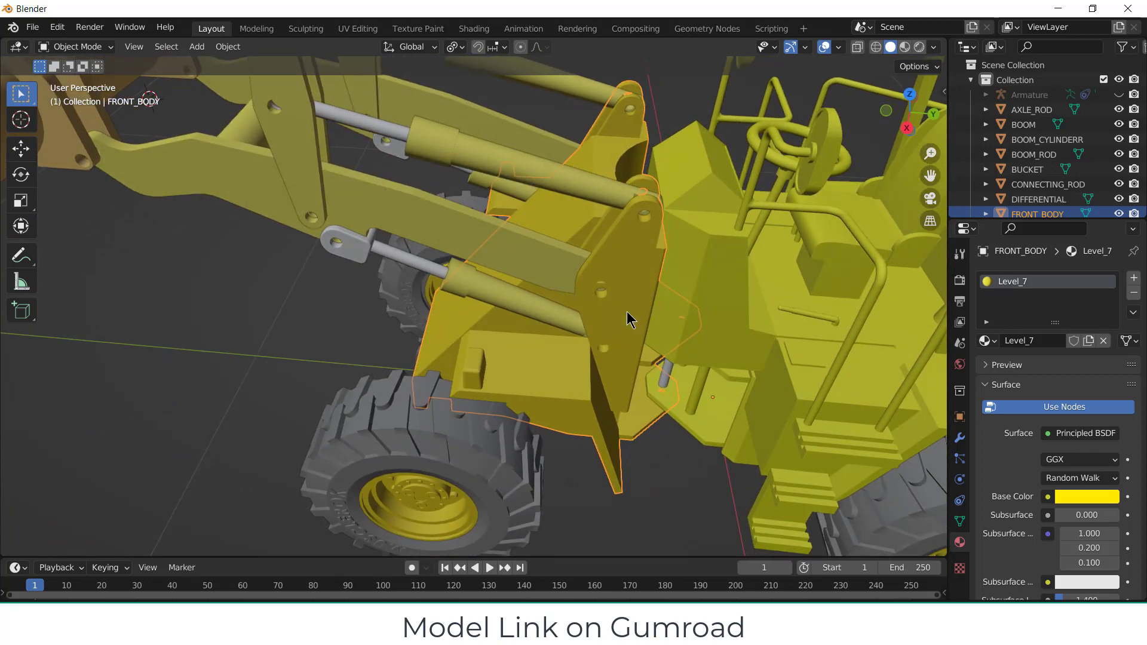
pyautogui.scroll(-4, 627, 311)
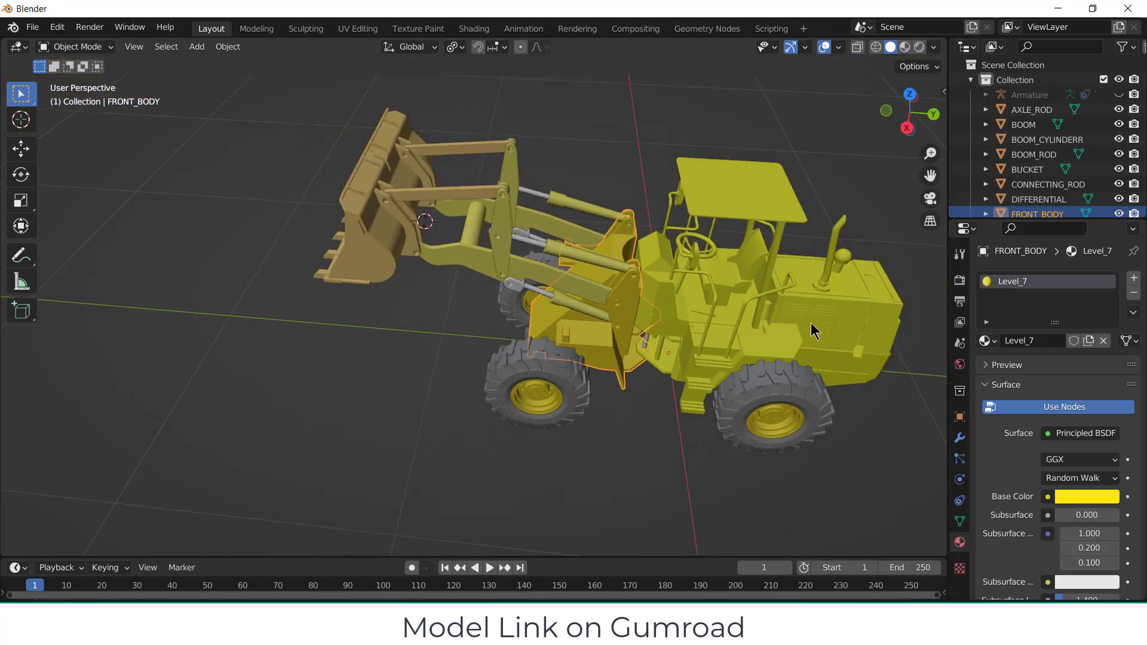
pyautogui.press('ctrl+KP_1')
pyautogui.press('KP_3')
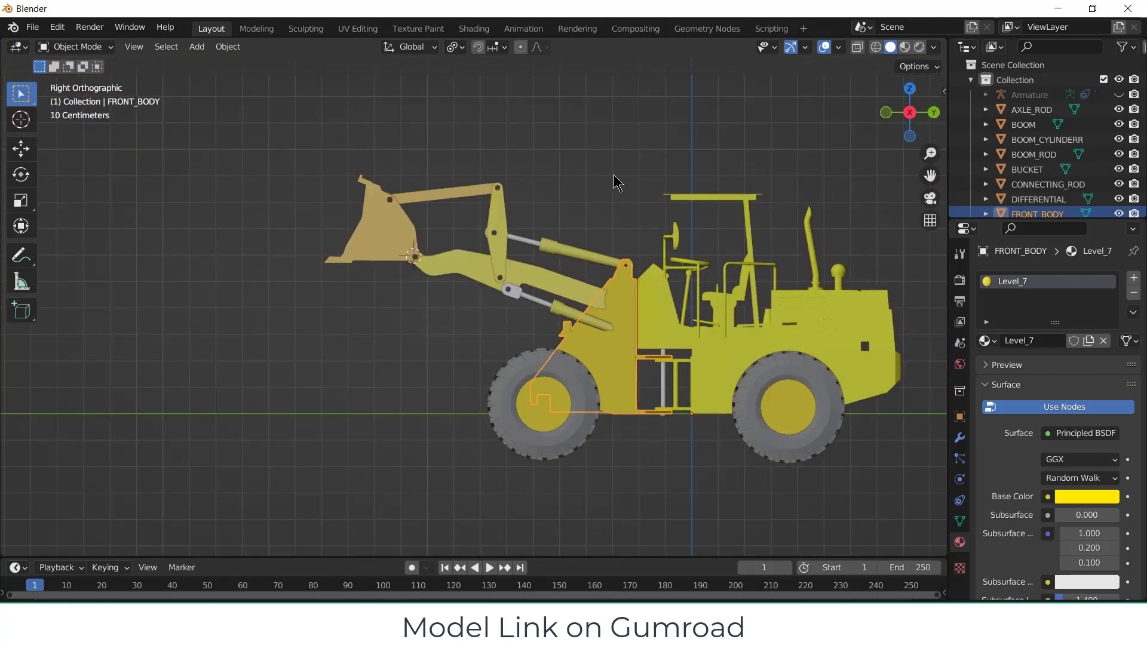
pyautogui.scroll(2, 595, 224)
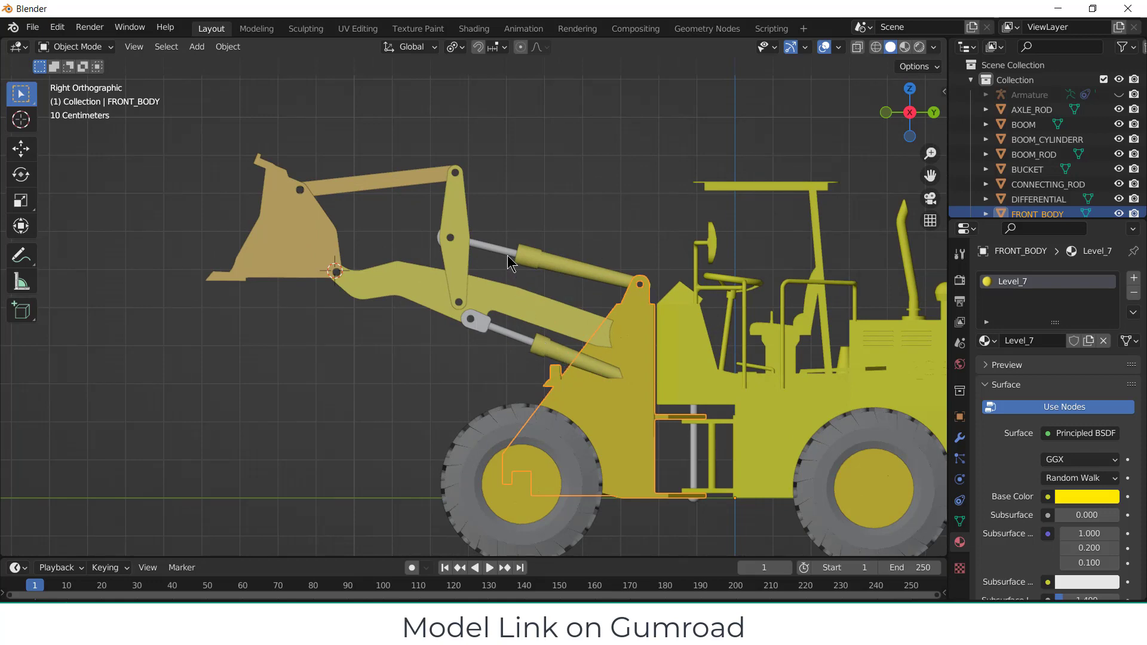
pyautogui.press('KP_5')
pyautogui.moveTo(593, 195); pyautogui.dragTo(568, 221, button='middle')
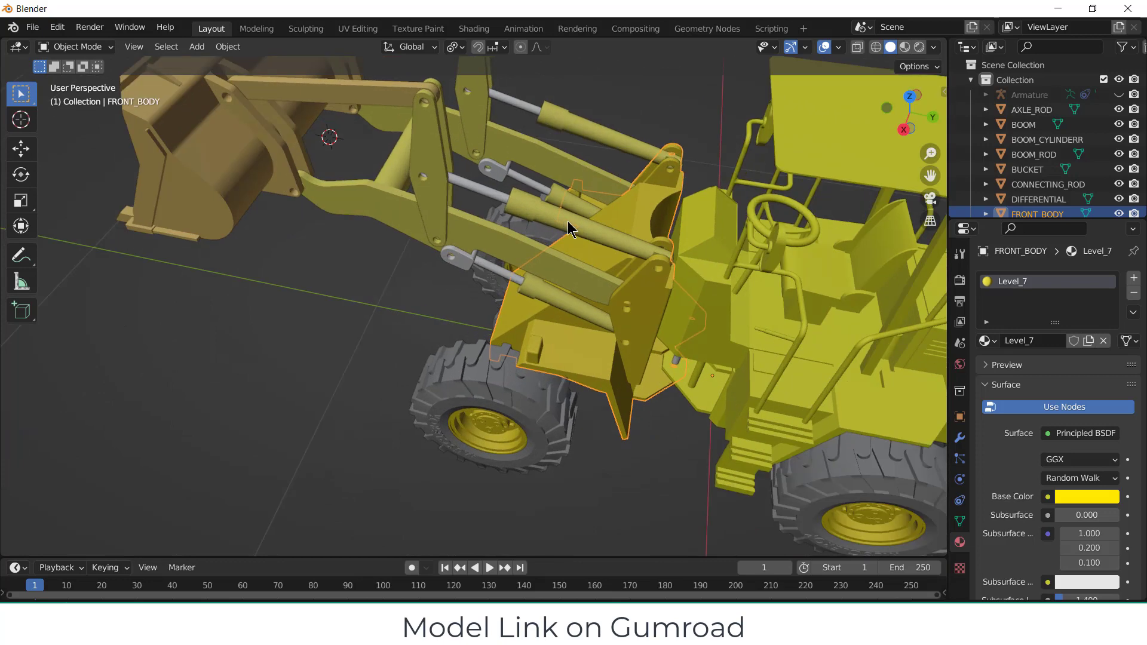
# - Inspect the loader's separate parts by selecting the rocker arm cylinders, rocker arm rods, boom, connecting rods, bucket and front body in turn
pyautogui.click(577, 231)
pyautogui.press('Tab')
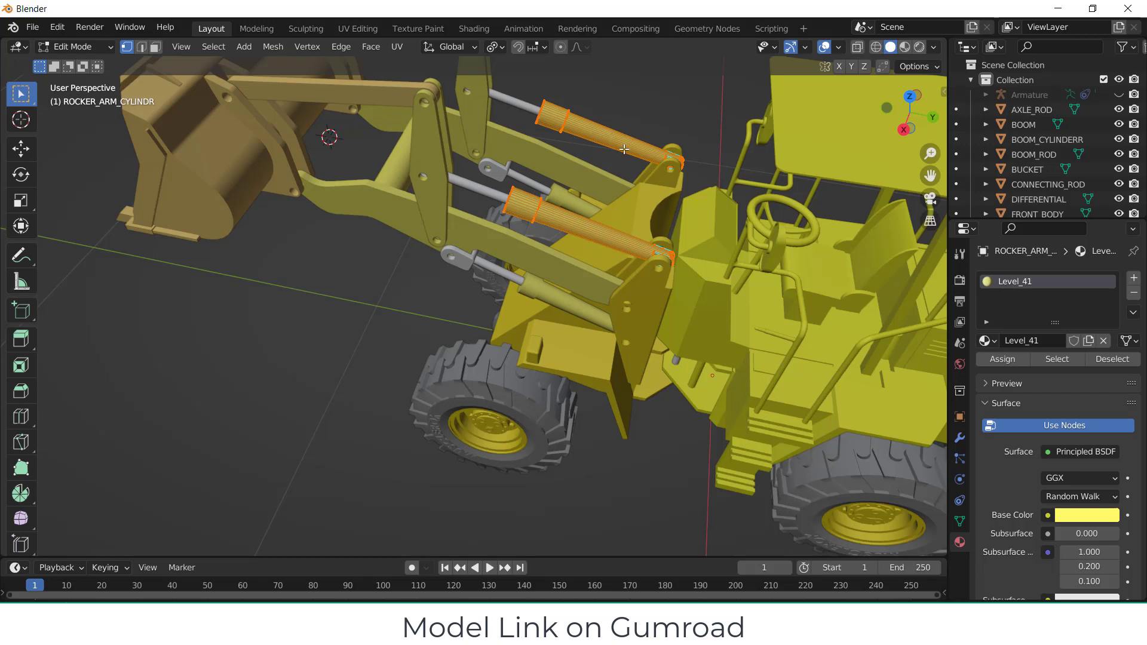
pyautogui.press('Tab')
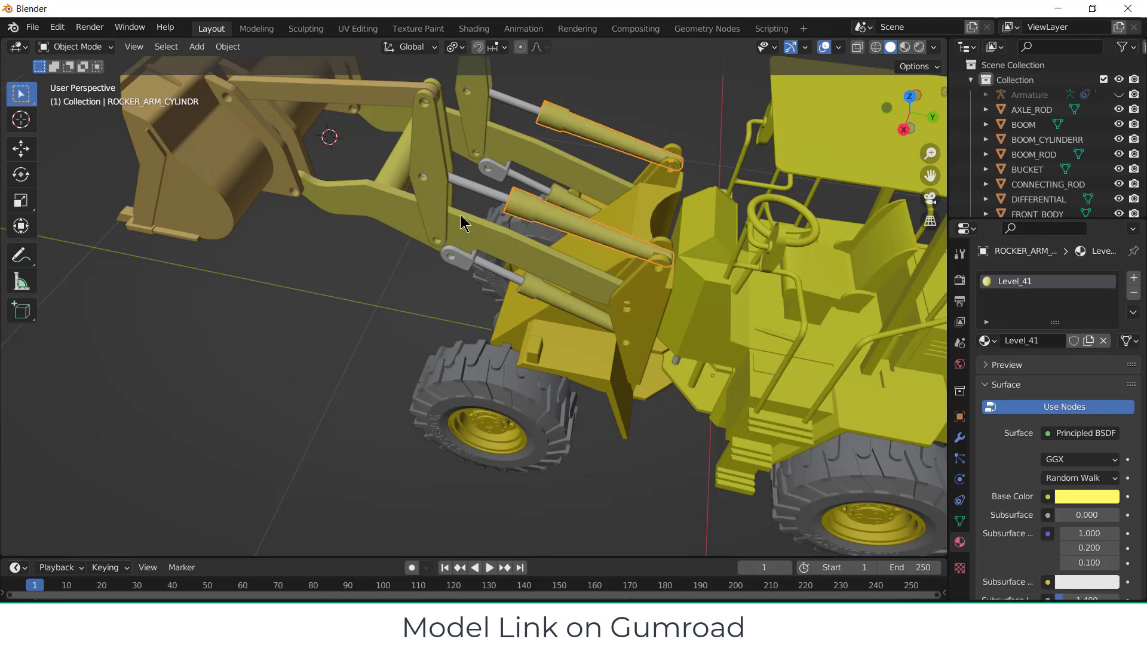
pyautogui.click(487, 197)
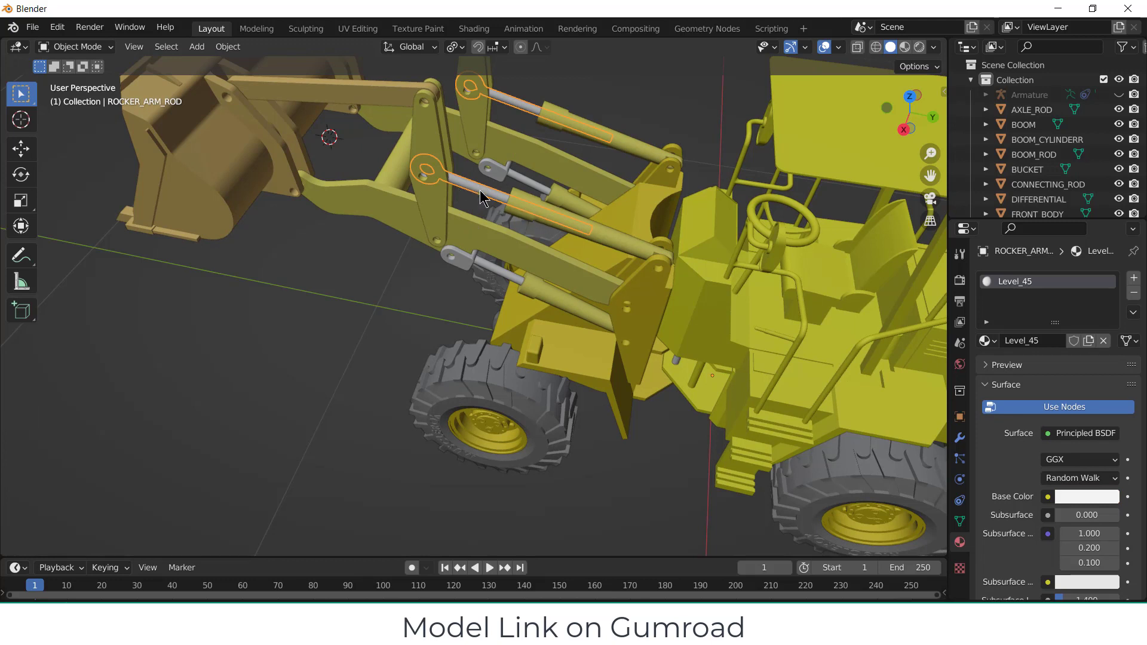
pyautogui.click(353, 196)
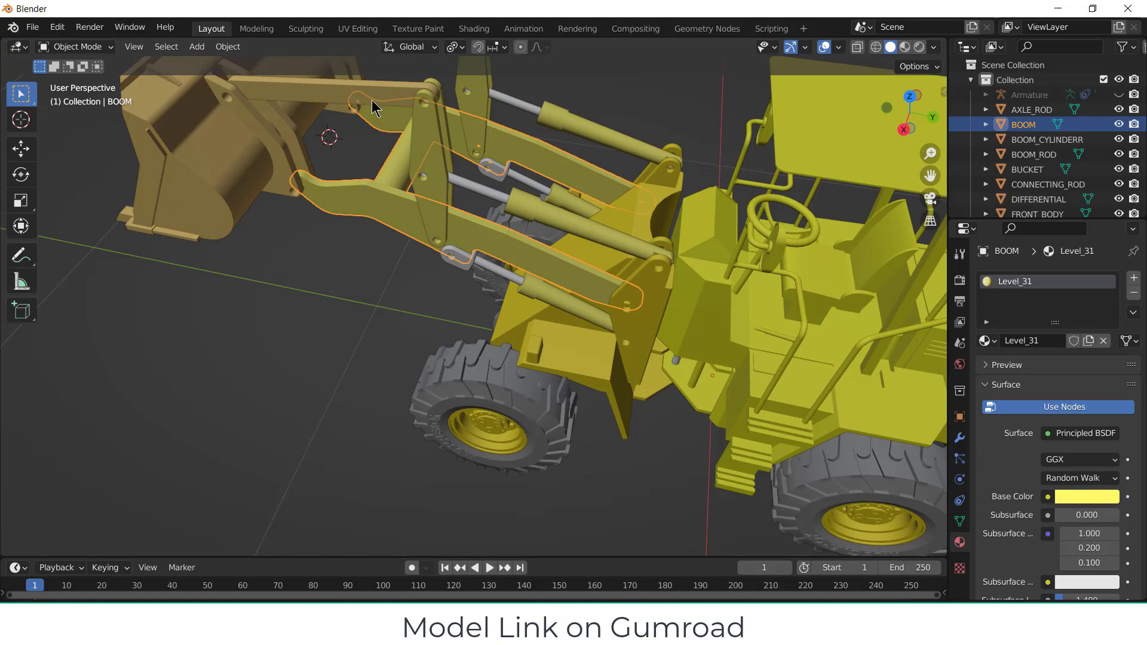
pyautogui.click(424, 178)
pyautogui.scroll(-4, 424, 178)
pyautogui.scroll(3, 424, 179)
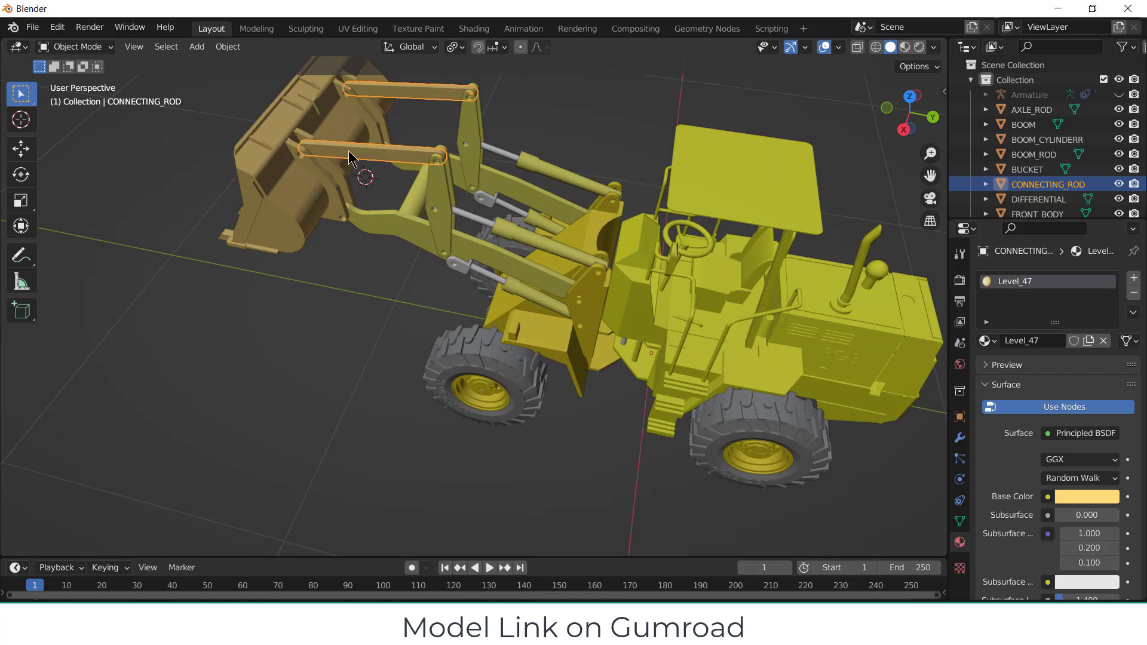
pyautogui.click(276, 173)
pyautogui.moveTo(419, 264); pyautogui.dragTo(583, 395, button='middle')
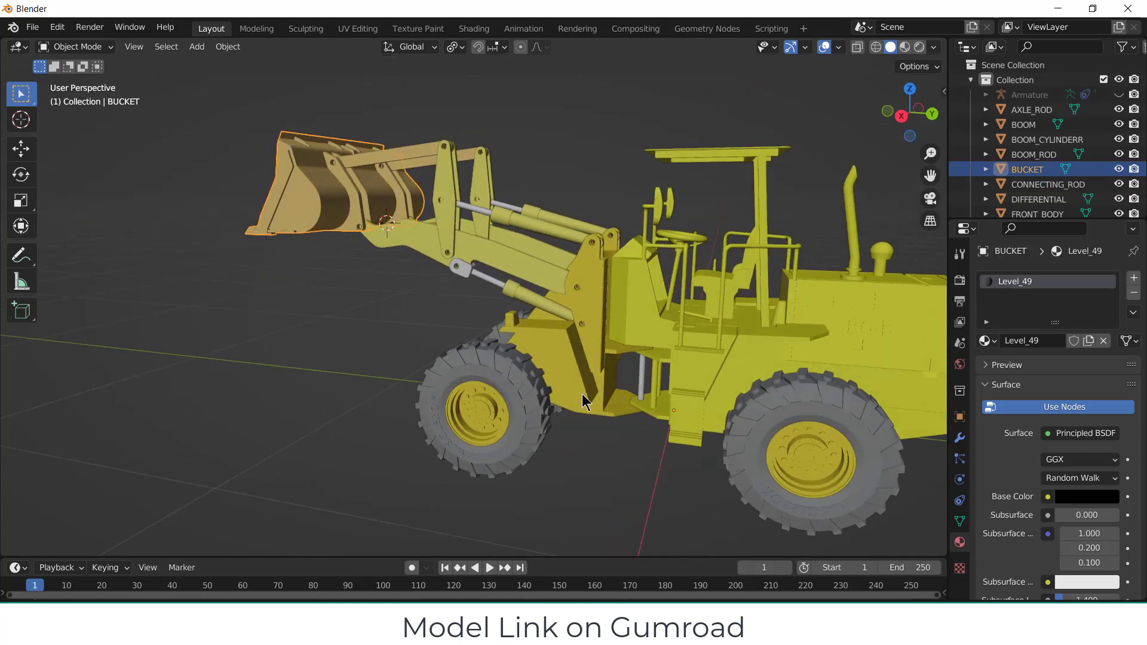
pyautogui.click(618, 404)
# - Examine the front body and the boom in the front and right orthographic views, selecting the boom
pyautogui.moveTo(507, 357)
pyautogui.mouseDown(button='middle')
pyautogui.moveTo(648, 378)
pyautogui.moveTo(491, 352)
pyautogui.mouseUp(button='middle')
pyautogui.press('KP_1')
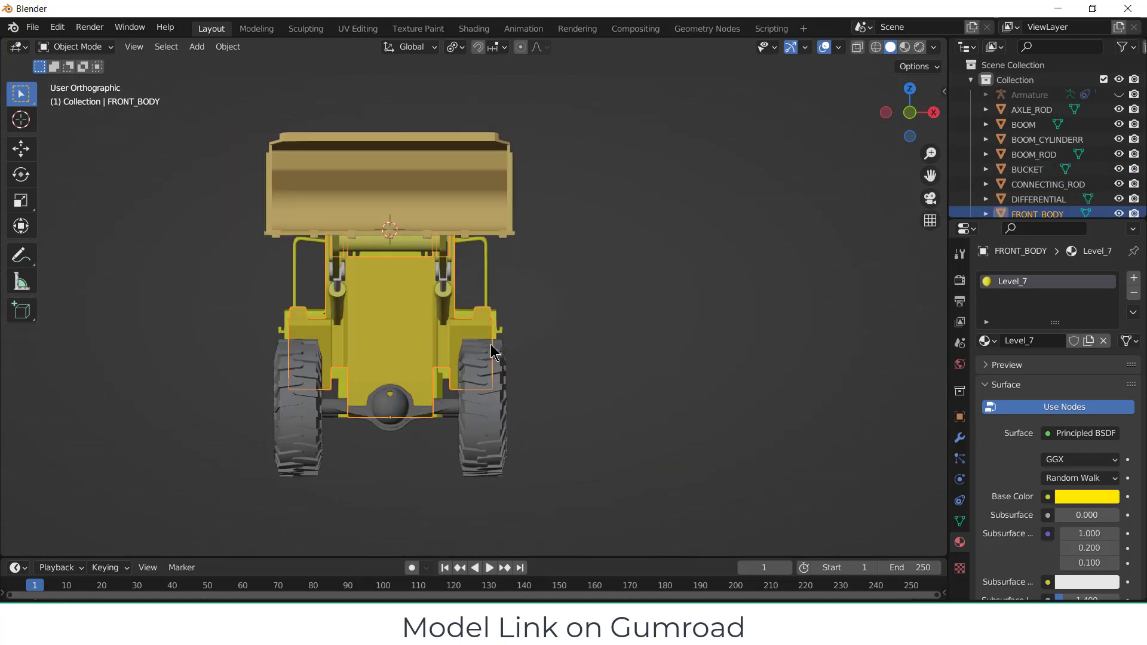
pyautogui.press('KP_3')
pyautogui.scroll(5, 590, 294)
pyautogui.scroll(3, 583, 298)
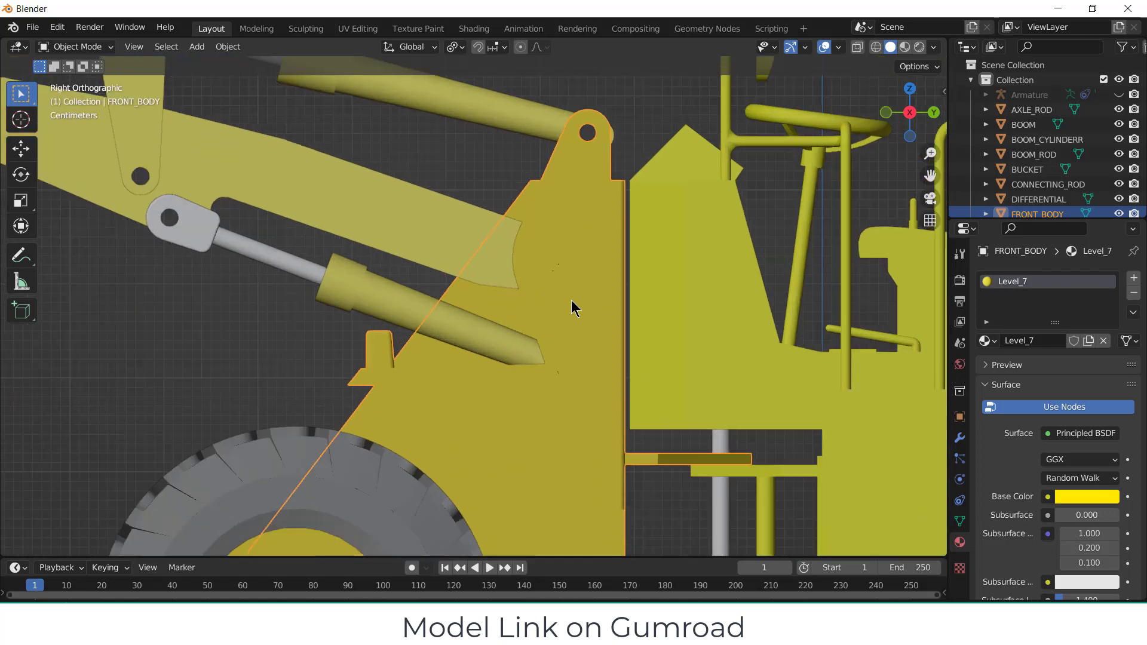
pyautogui.scroll(-5, 519, 342)
pyautogui.scroll(2, 374, 243)
pyautogui.click(374, 244)
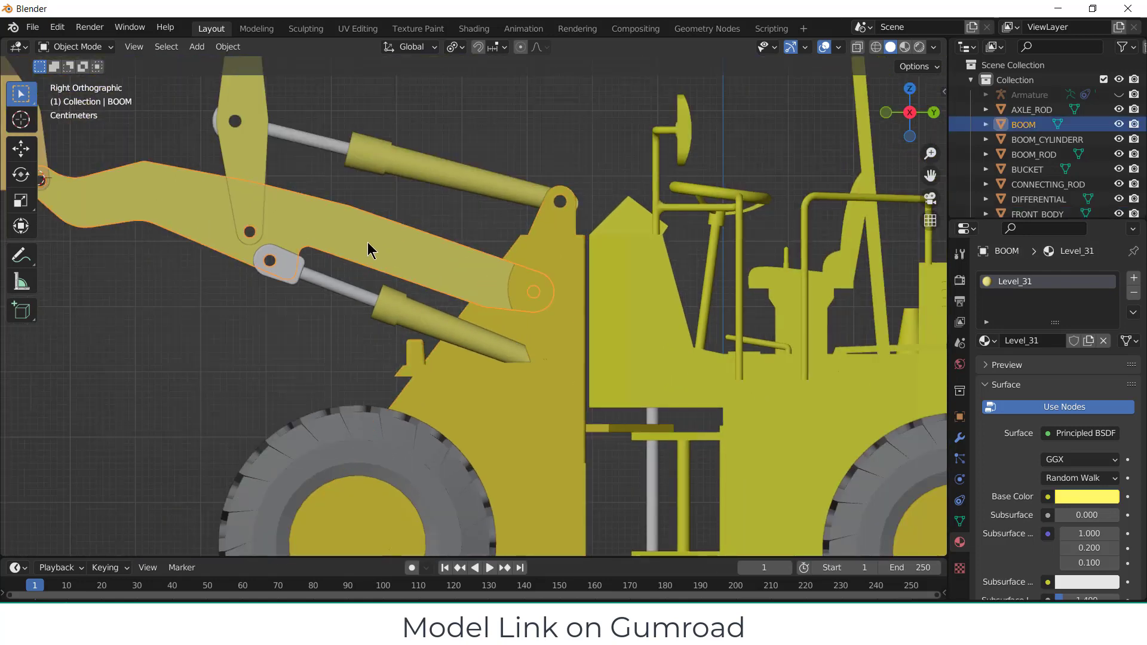
pyautogui.scroll(-3, 371, 245)
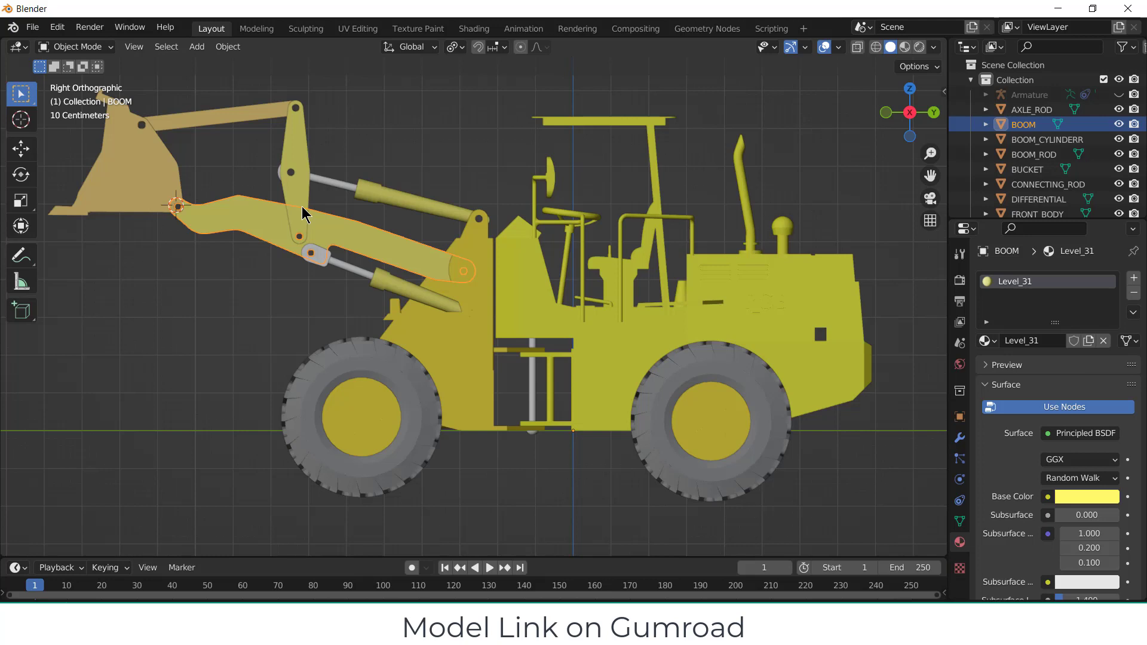
# - Examine the pivot holes in the front body where the boom and the lower boom cylinder are mounted
pyautogui.moveTo(439, 171); pyautogui.dragTo(398, 203, button='middle')
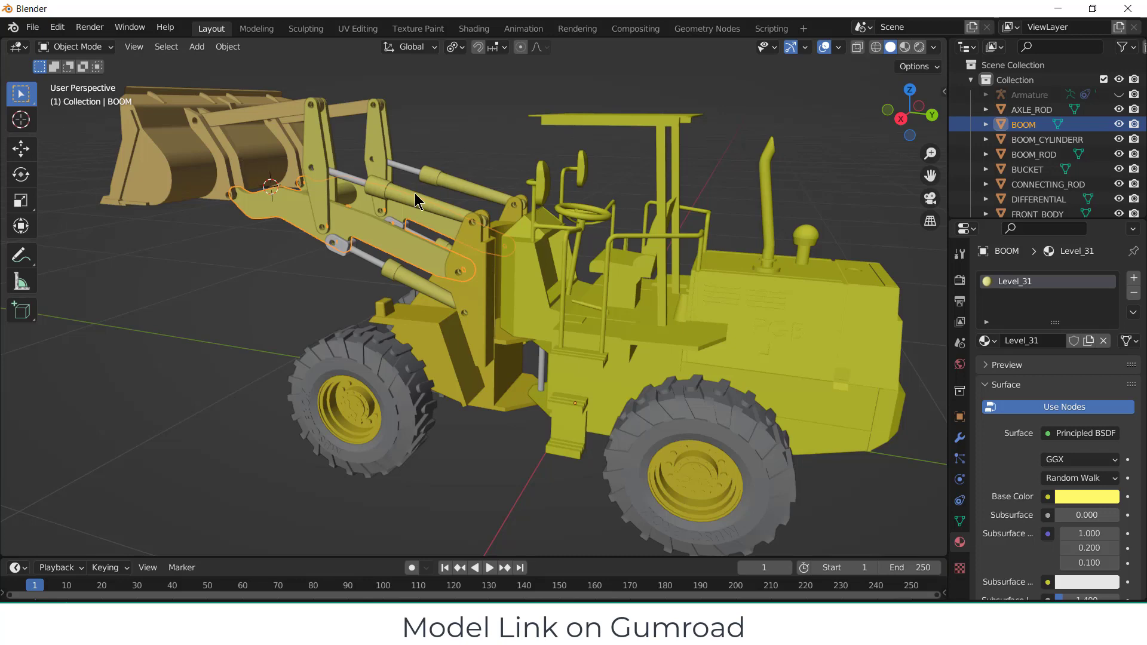
pyautogui.scroll(8, 455, 266)
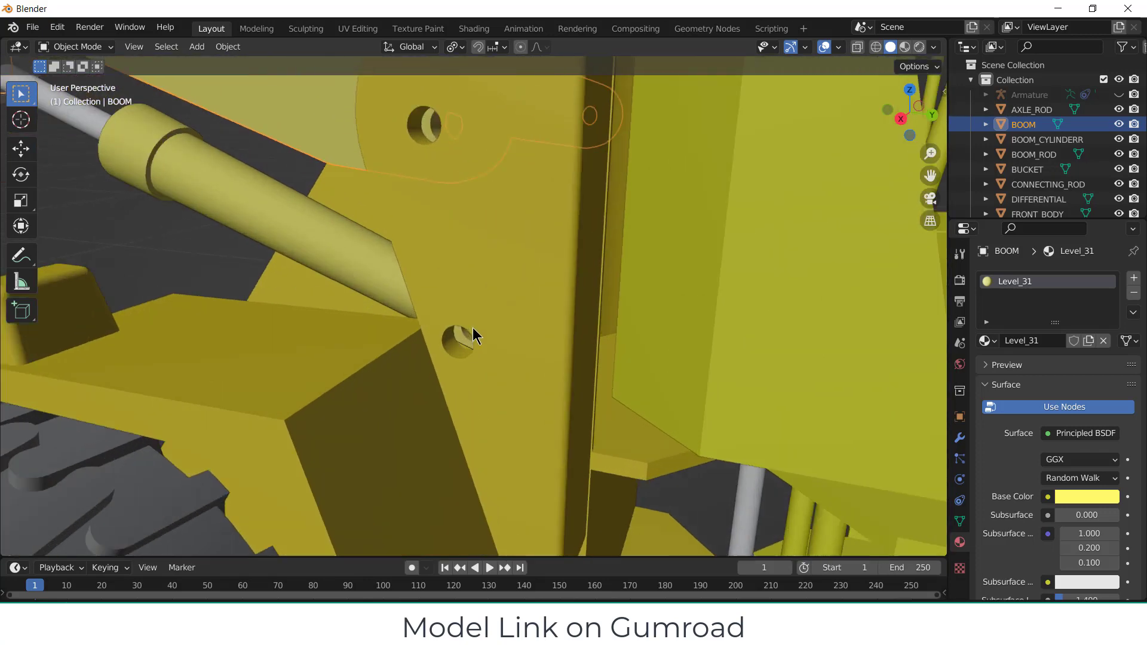
pyautogui.moveTo(472, 328); pyautogui.dragTo(519, 338, button='middle')
pyautogui.scroll(-8, 412, 310)
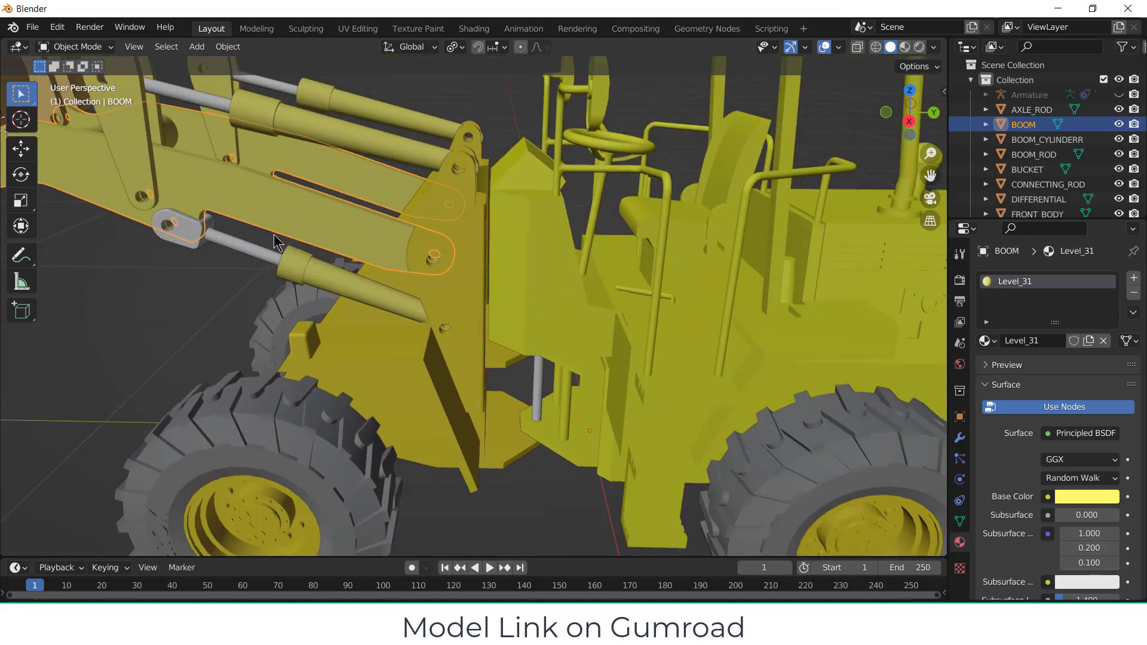
pyautogui.moveTo(226, 301)
pyautogui.mouseDown(button='middle')
pyautogui.moveTo(174, 274)
pyautogui.moveTo(382, 273)
pyautogui.moveTo(276, 285)
pyautogui.moveTo(200, 257)
pyautogui.moveTo(206, 291)
pyautogui.mouseUp(button='middle')
pyautogui.scroll(5, 174, 264)
pyautogui.scroll(-5, 170, 258)
pyautogui.scroll(4, 200, 257)
pyautogui.scroll(4, 206, 299)
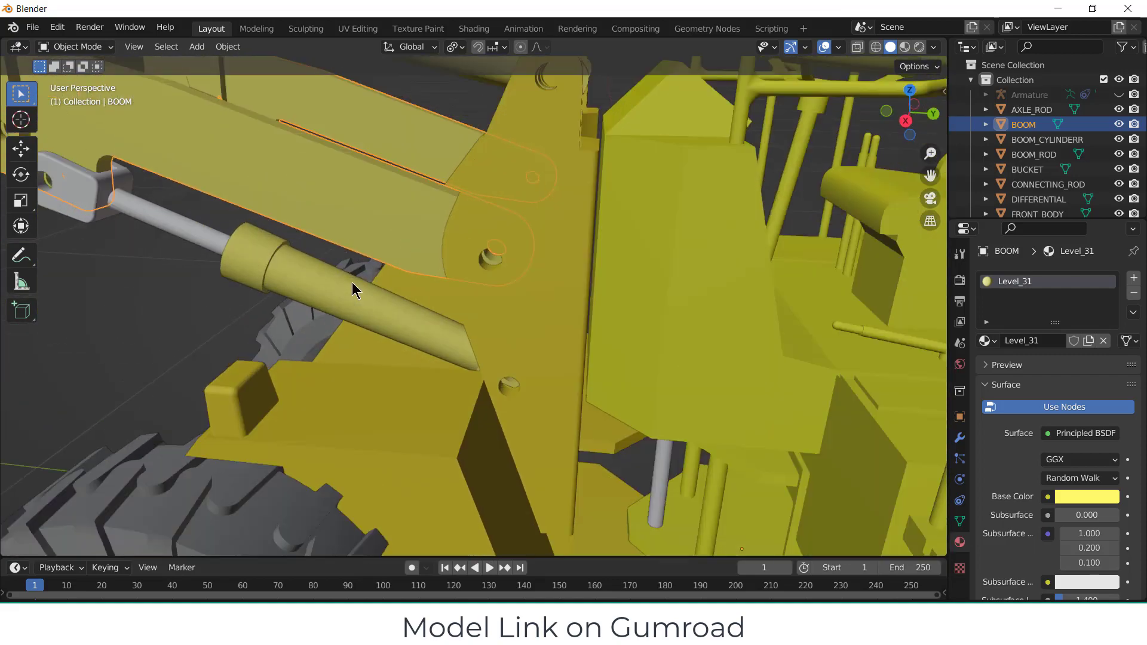
pyautogui.scroll(-4, 536, 394)
pyautogui.scroll(8, 538, 384)
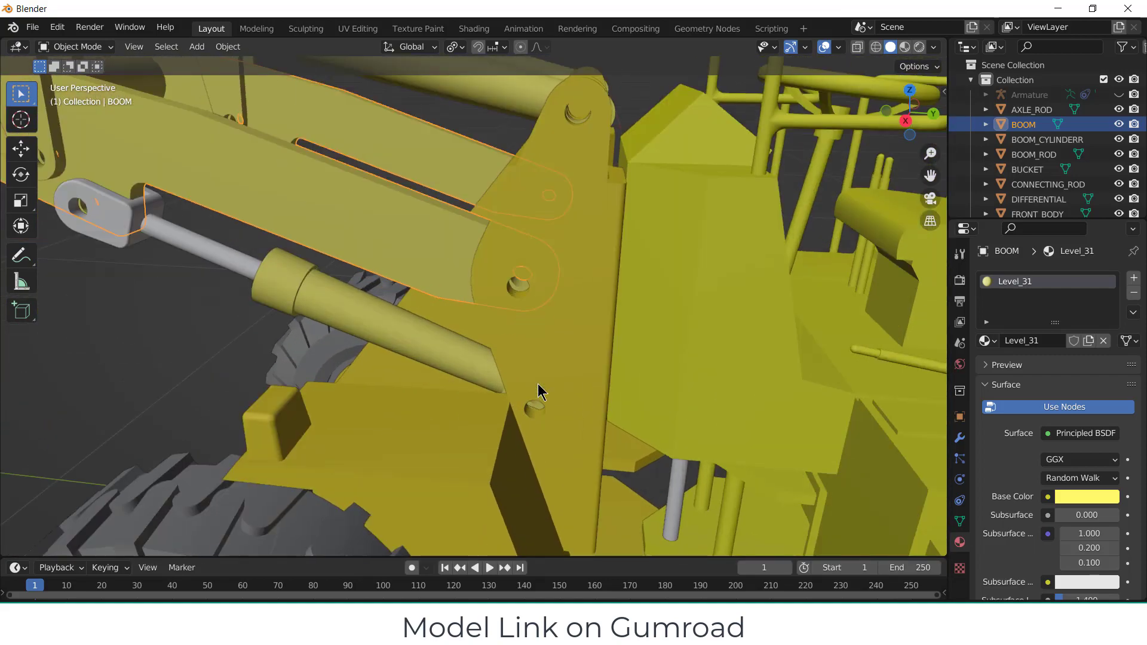
# - Select the inner face loop of the boom cylinder's pivot hole in face mode of Edit Mode
pyautogui.moveTo(536, 377); pyautogui.dragTo(505, 487, button='middle')
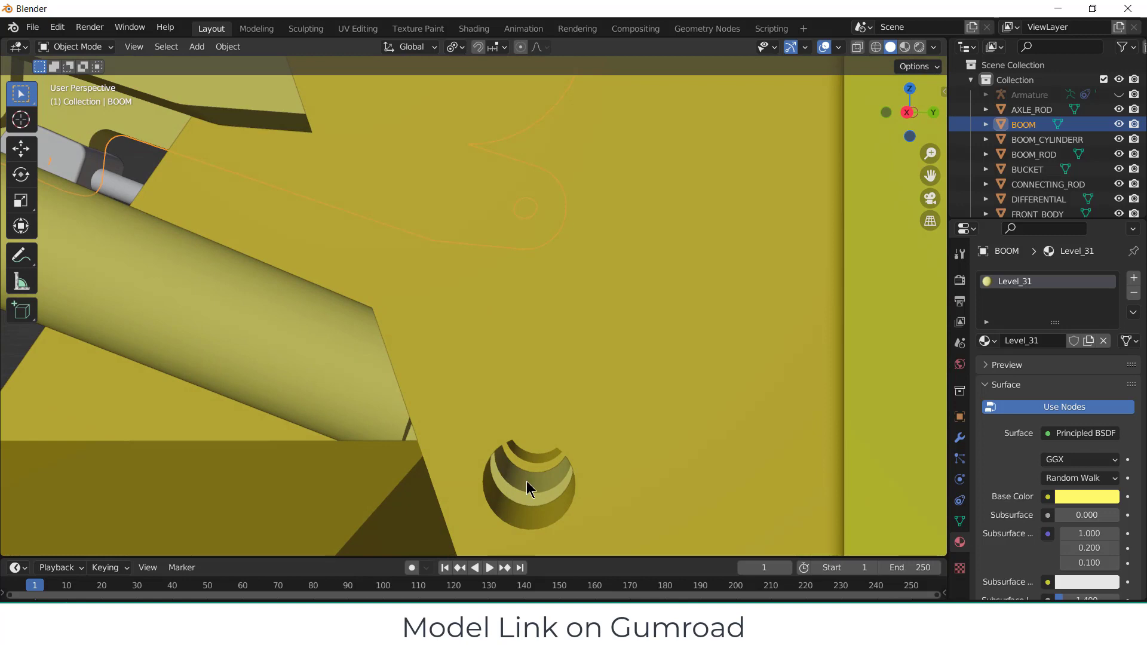
pyautogui.click(526, 482)
pyautogui.press('Tab')
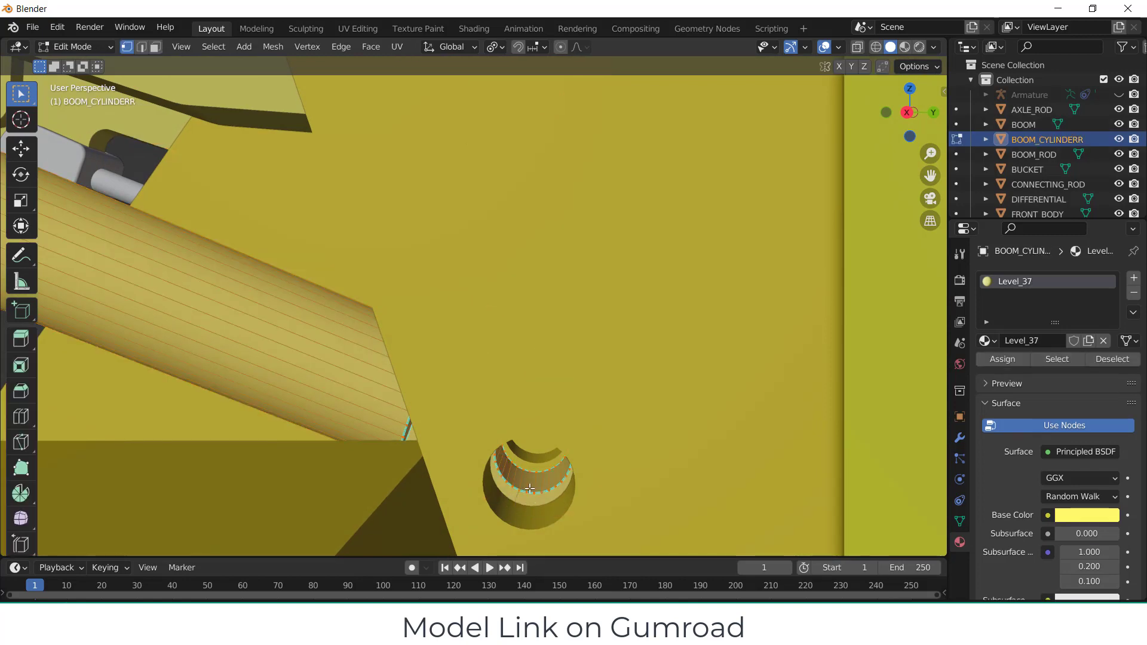
pyautogui.moveTo(515, 493); pyautogui.dragTo(573, 423, button='middle')
pyautogui.scroll(-3, 574, 423)
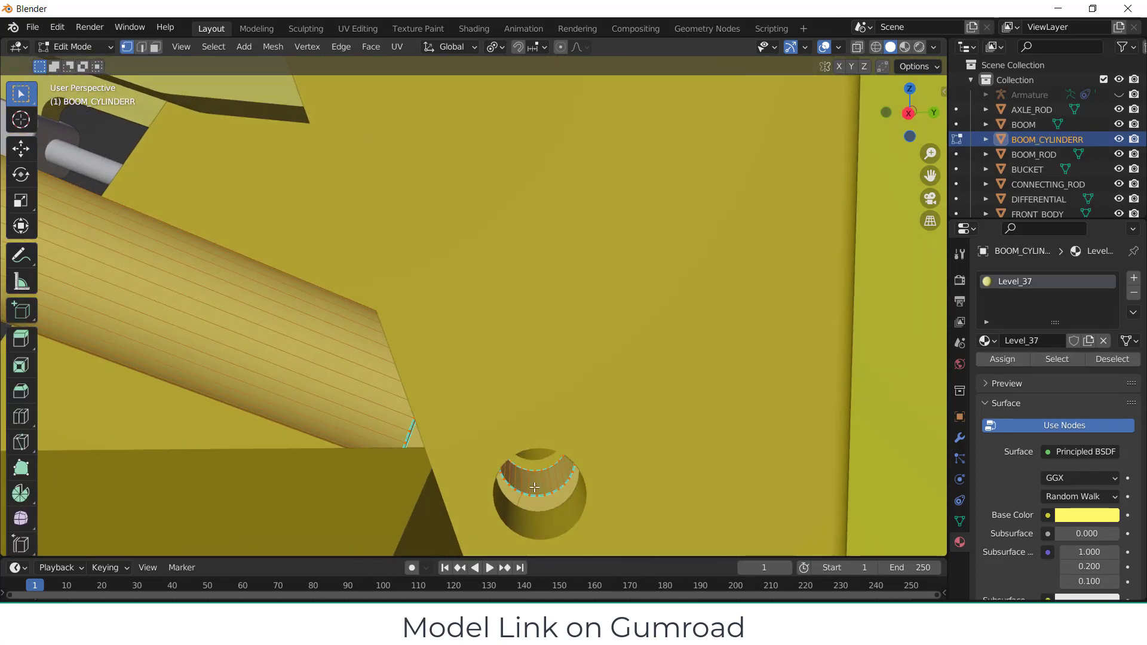
pyautogui.keyDown('alt'); pyautogui.click(408, 432); pyautogui.keyUp('alt')
pyautogui.click(155, 47)
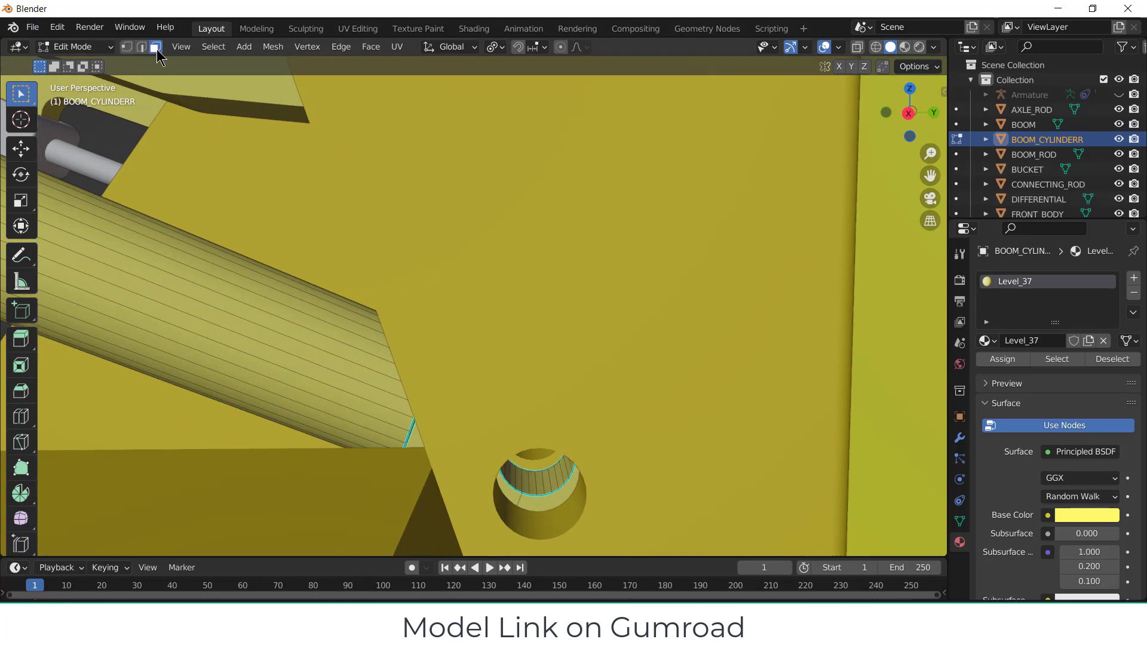
pyautogui.keyDown('alt'); pyautogui.click(534, 488); pyautogui.keyUp('alt')
# - Snap the 3D cursor to the selected pivot-hole faces and return to Object Mode in the right orthographic view
pyautogui.moveTo(583, 463)
pyautogui.mouseDown(button='middle')
pyautogui.moveTo(578, 441)
pyautogui.moveTo(587, 468)
pyautogui.mouseUp(button='middle')
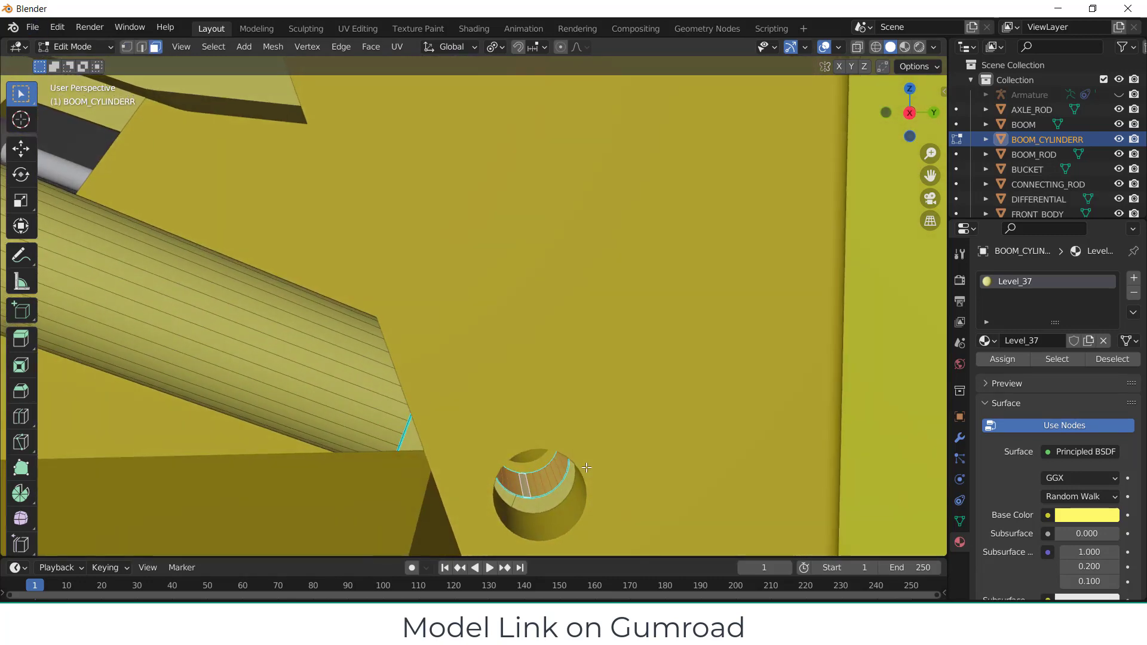
pyautogui.hotkey('shift', 's')
pyautogui.click(584, 549)
pyautogui.scroll(-3, 587, 491)
pyautogui.scroll(-3, 587, 492)
pyautogui.press('KP_3')
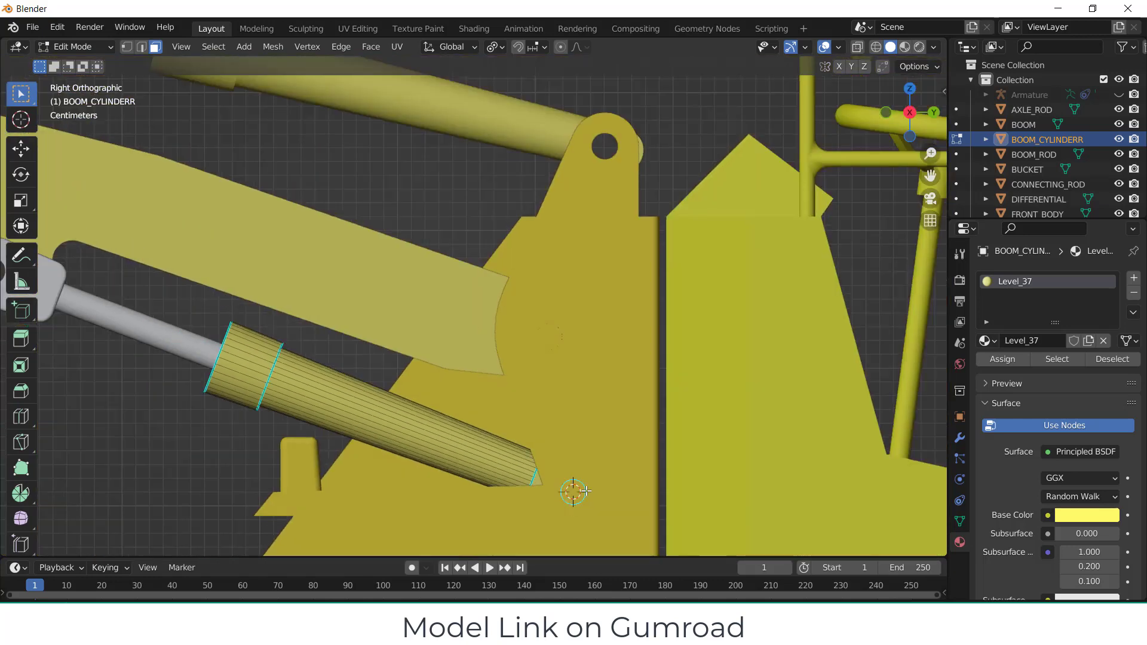
pyautogui.scroll(-2, 583, 494)
pyautogui.scroll(4, 582, 491)
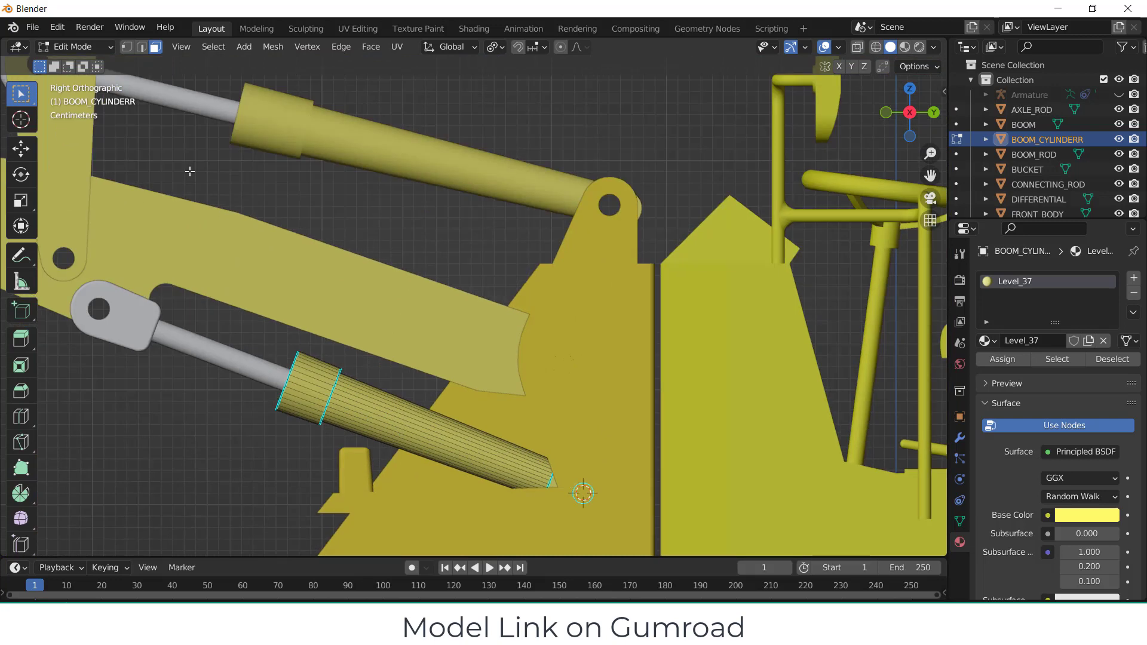
pyautogui.press('Tab')
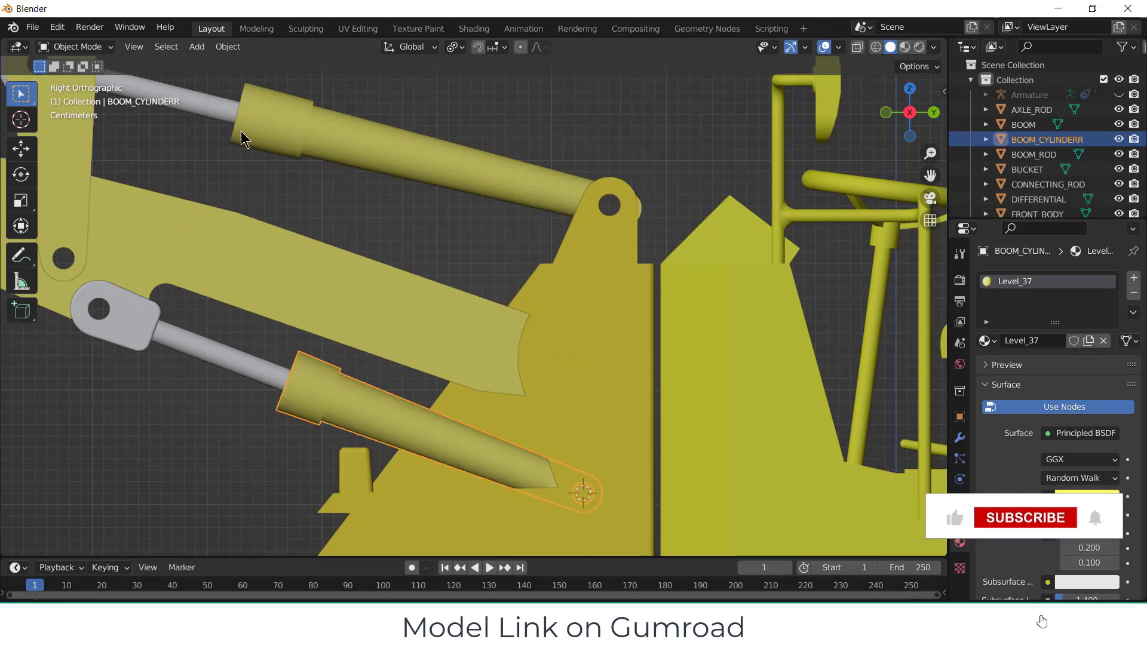
# - Add an armature at the boom cylinder's pivot and scale it uniformly to about 0.151
pyautogui.click(197, 46)
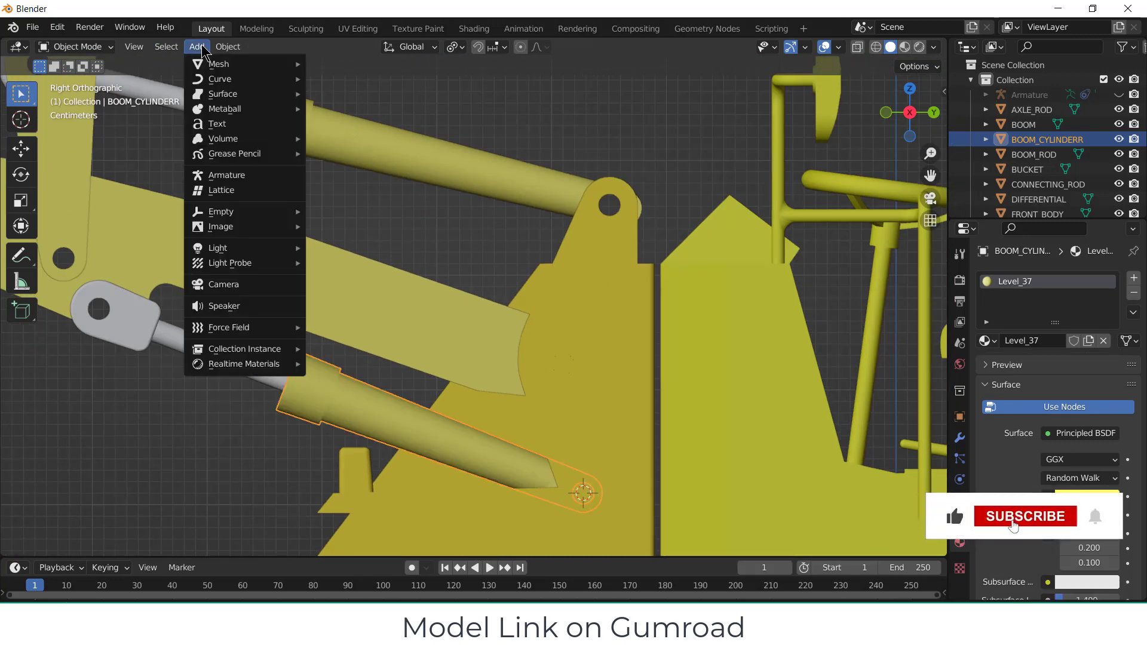
pyautogui.click(224, 175)
pyautogui.scroll(-7, 541, 310)
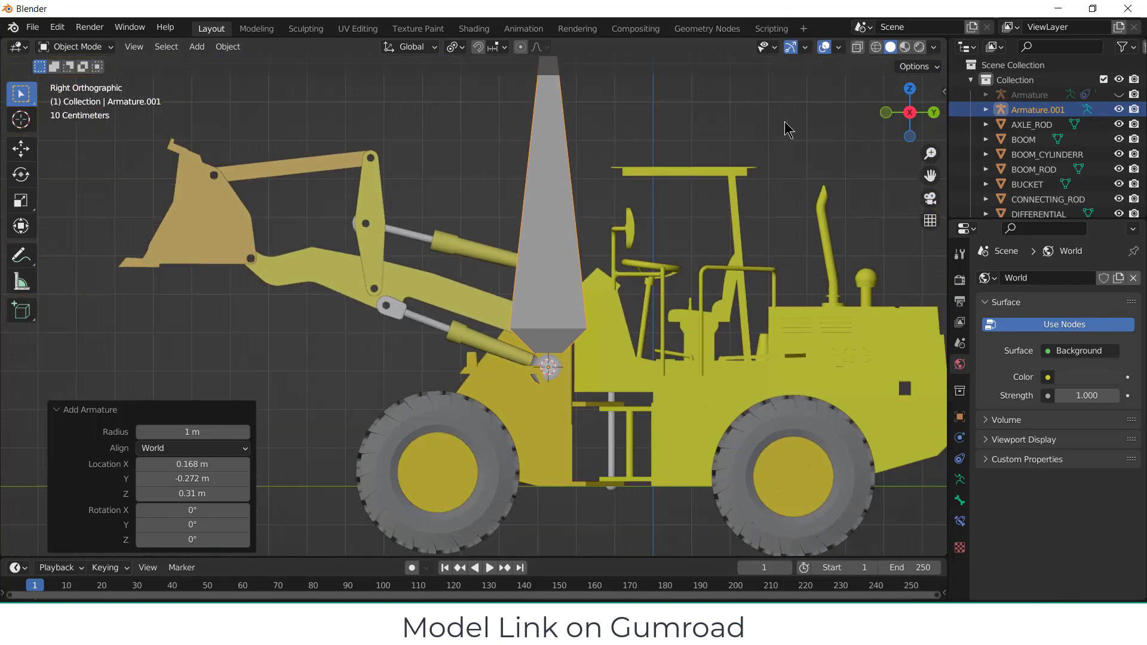
pyautogui.press('s')
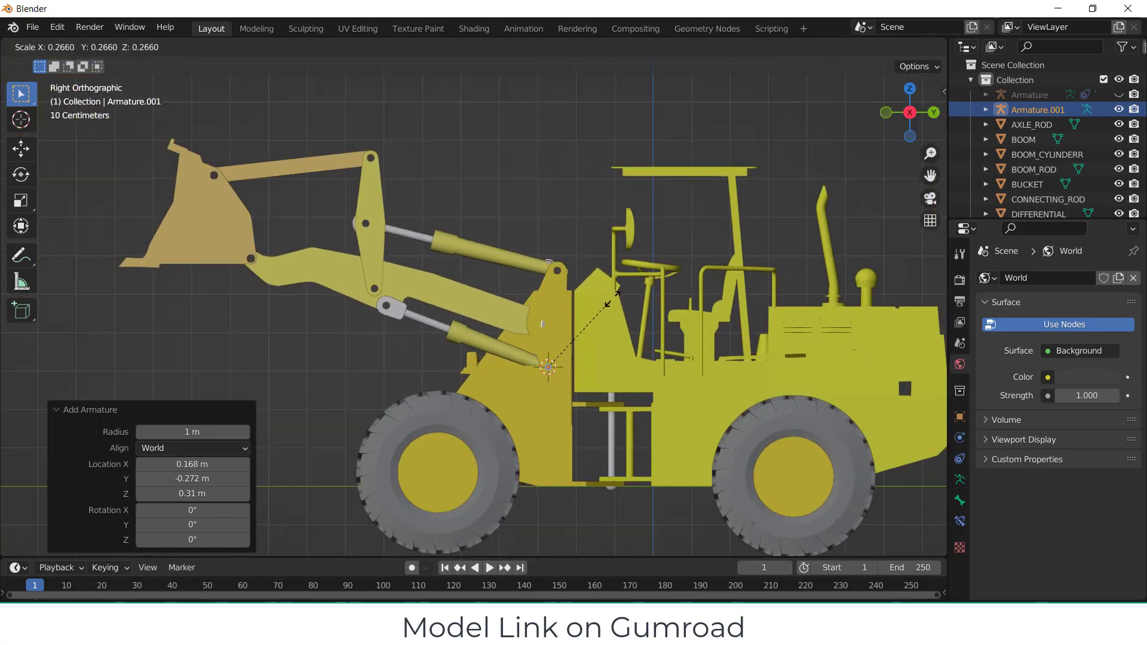
pyautogui.click(585, 328)
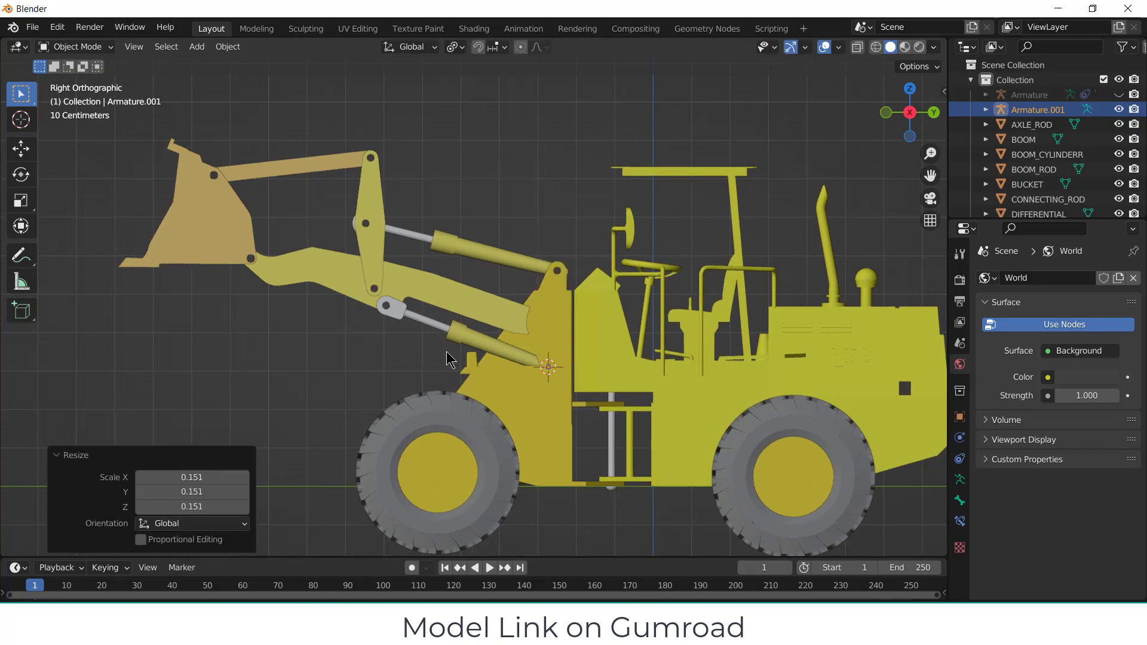
pyautogui.click(961, 501)
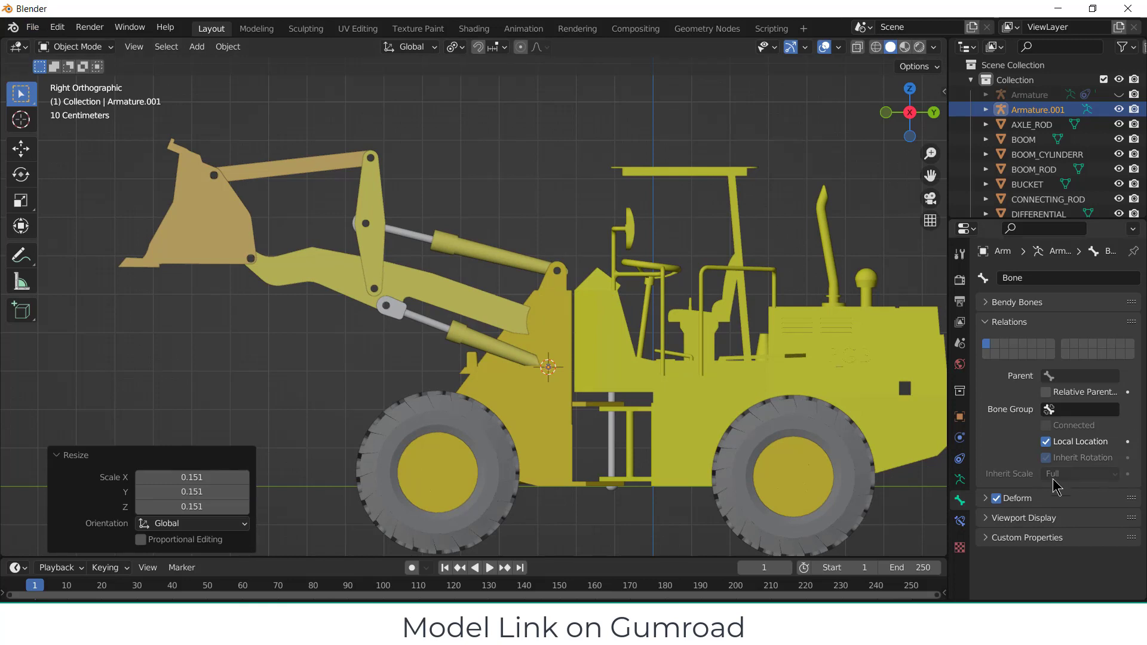
pyautogui.click(1055, 520)
pyautogui.scroll(-8, 1067, 517)
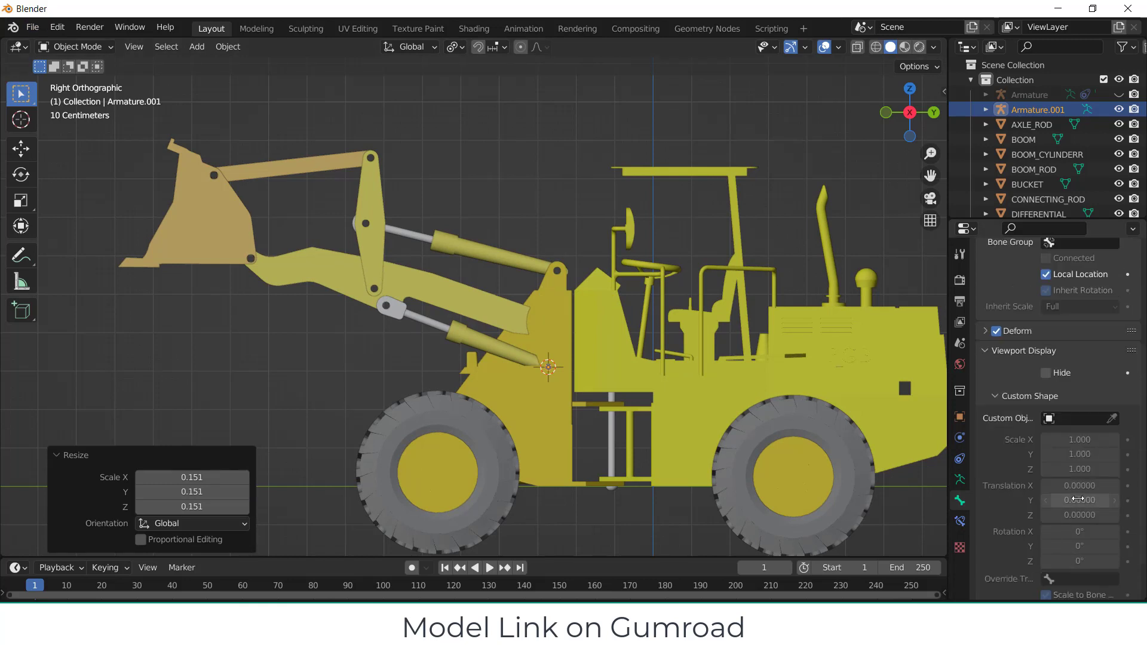
# - Make the new armature display In Front so it shows through the loader's front body
pyautogui.click(961, 417)
pyautogui.scroll(-3, 1073, 469)
pyautogui.scroll(-1, 1076, 476)
pyautogui.click(1046, 529)
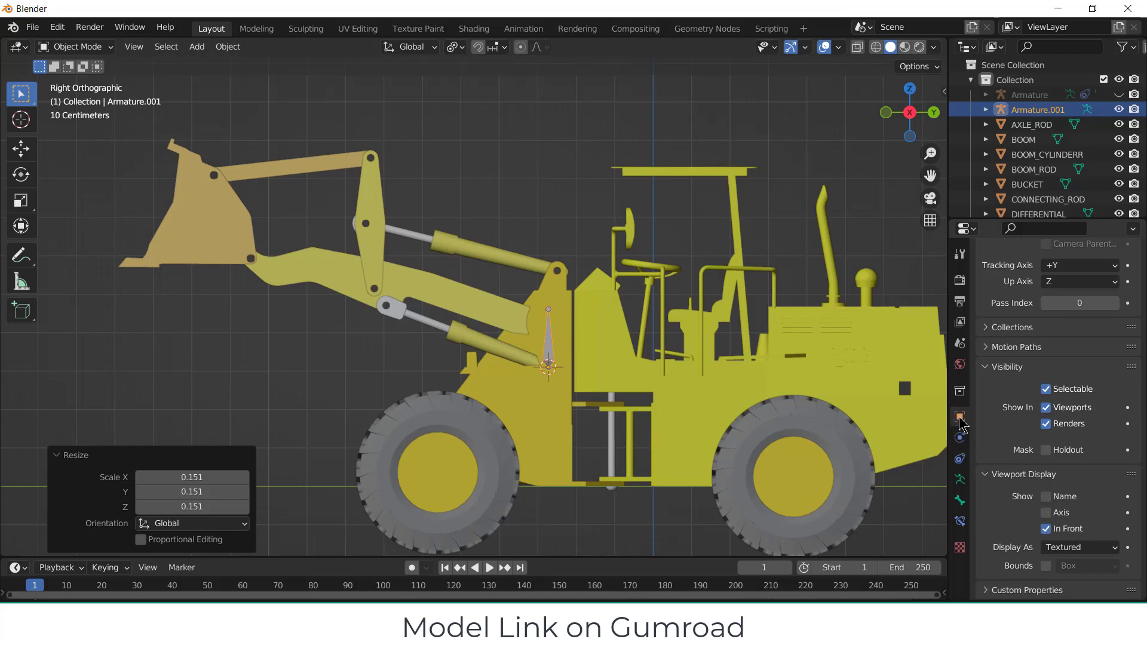
# - Scale the armature down uniformly by about 0.557 at the boom cylinder's pivot
pyautogui.scroll(4, 469, 356)
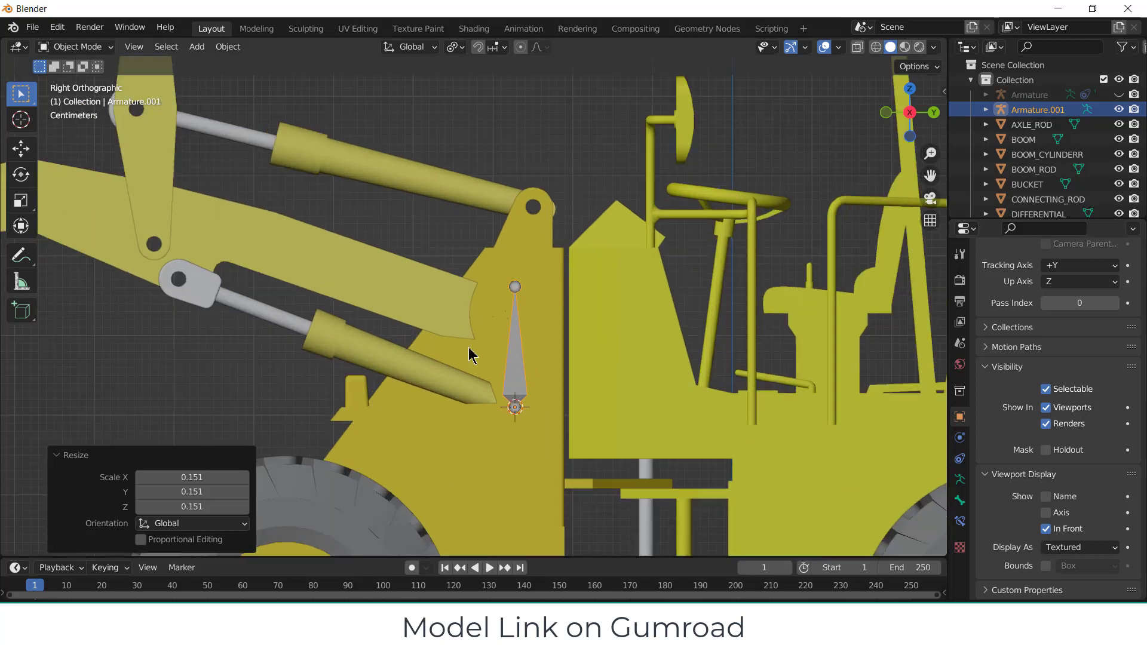
pyautogui.scroll(3, 417, 351)
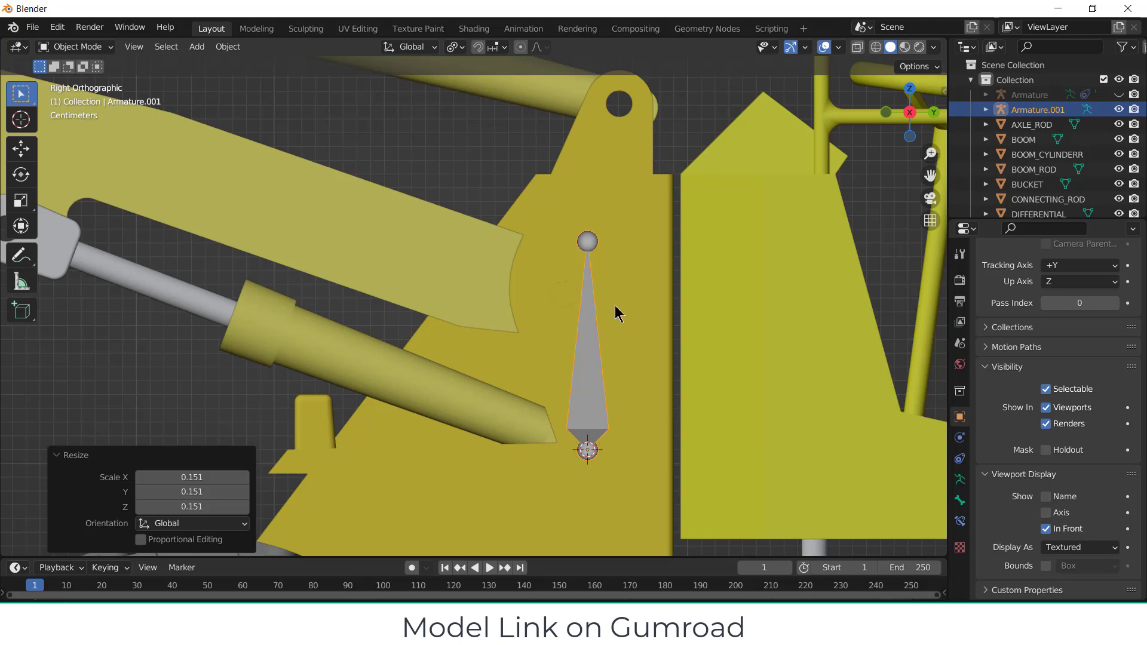
pyautogui.press('s')
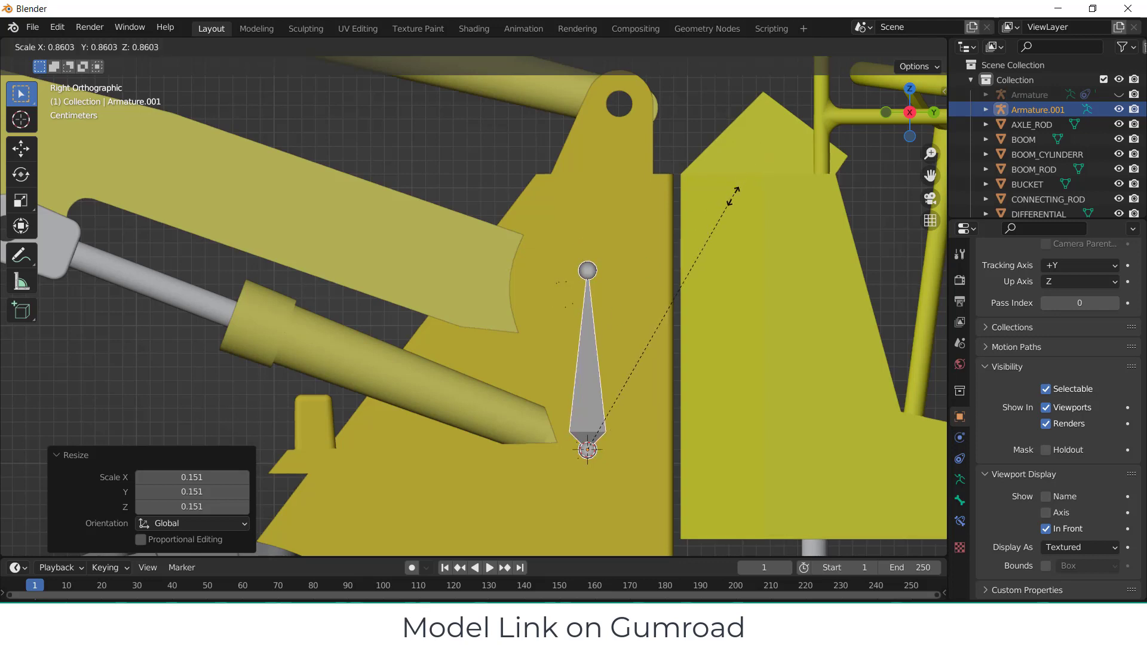
pyautogui.click(689, 289)
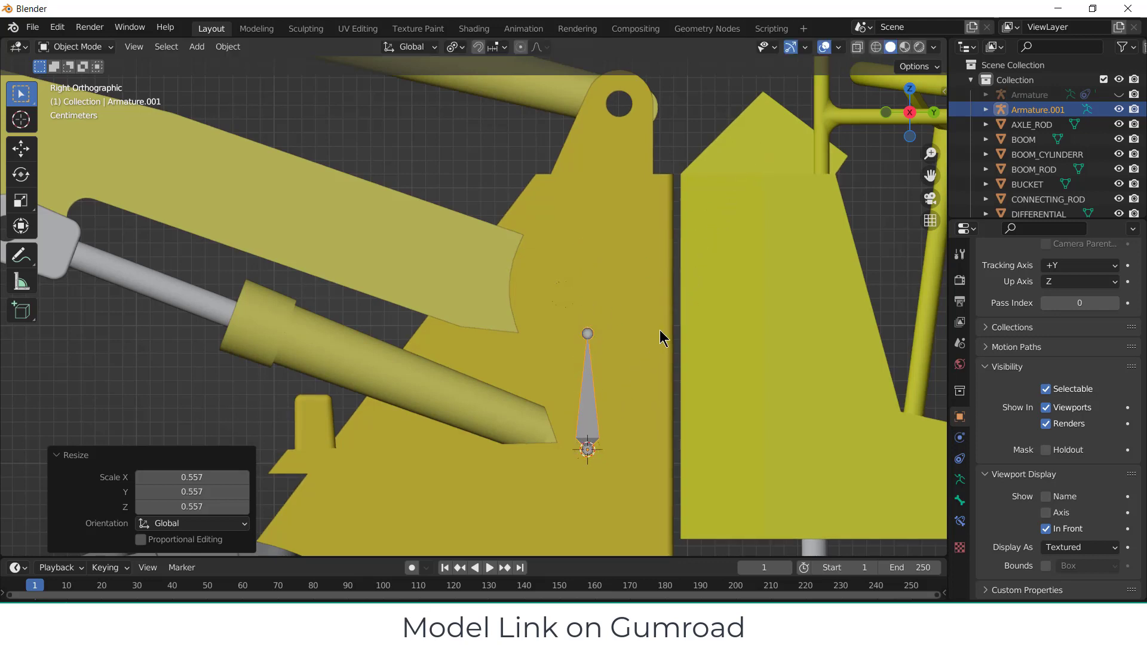
# - Rename the armature's only bone as Lsc
pyautogui.click(591, 398)
pyautogui.click(587, 396)
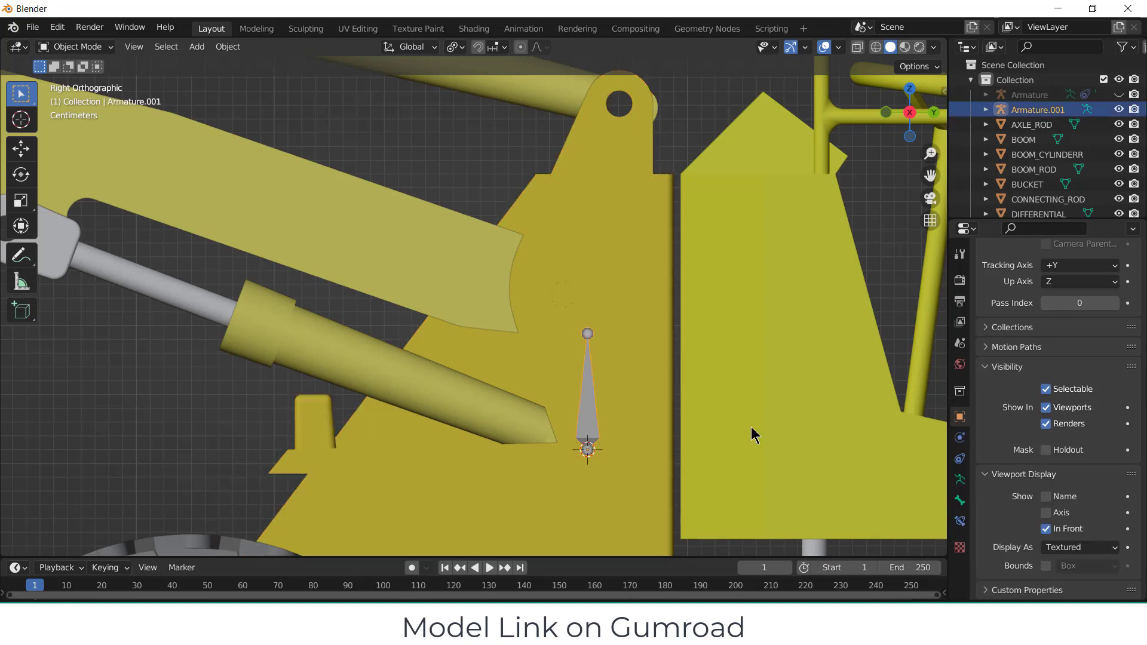
pyautogui.scroll(-2, 538, 317)
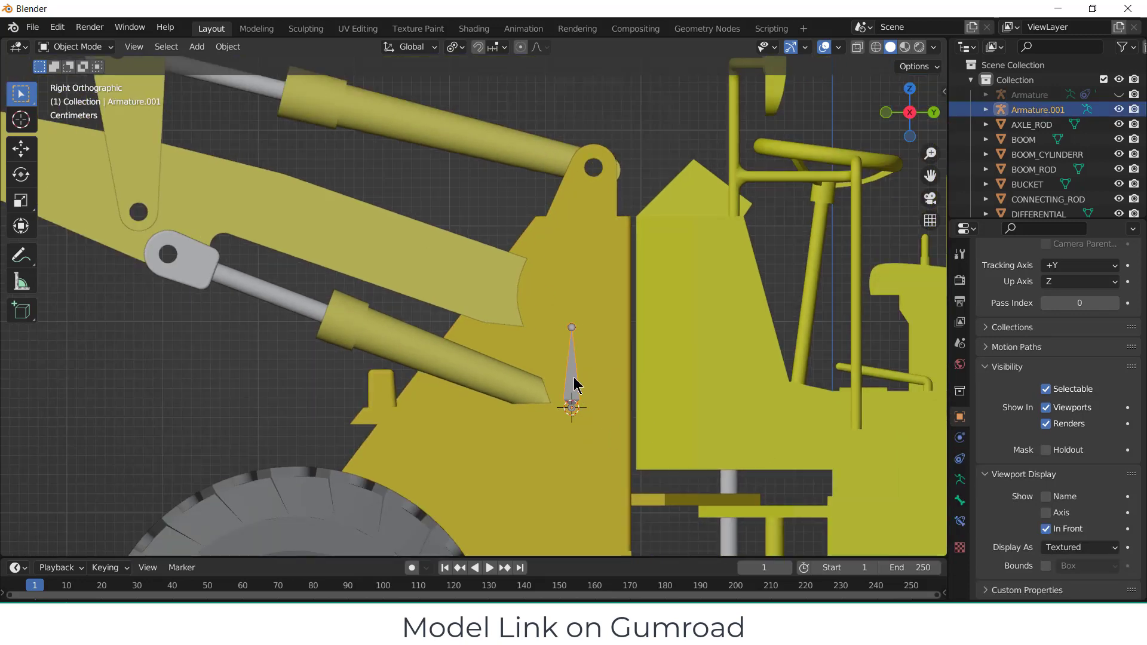
pyautogui.click(960, 500)
pyautogui.scroll(5, 1016, 430)
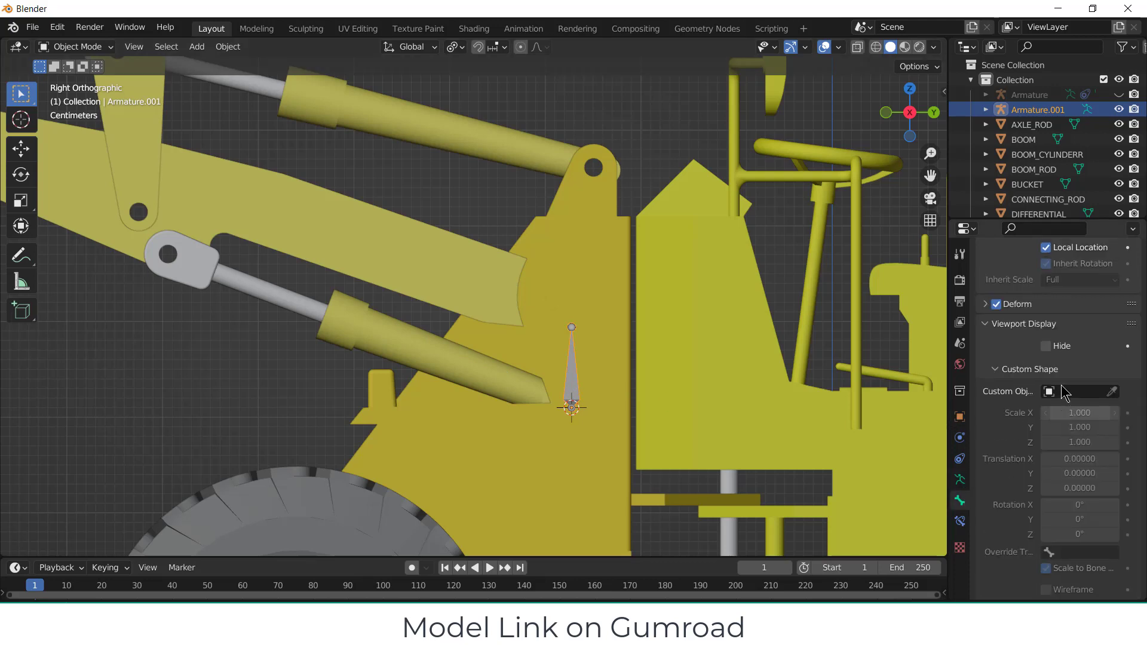
pyautogui.click(1040, 281)
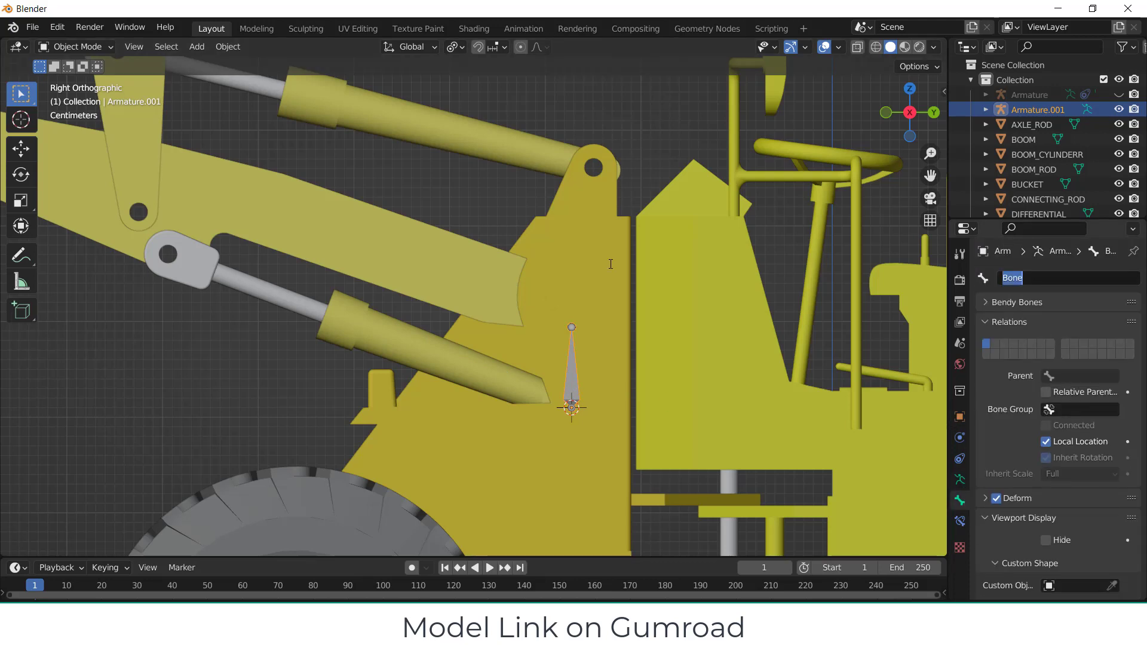
pyautogui.write('Lsc')
# - In Edit Mode, extrude a bone from the Lsc bone's root joint along the boom cylinder, about -0.126 m in Y and 0.048 m in Z
pyautogui.click(571, 385)
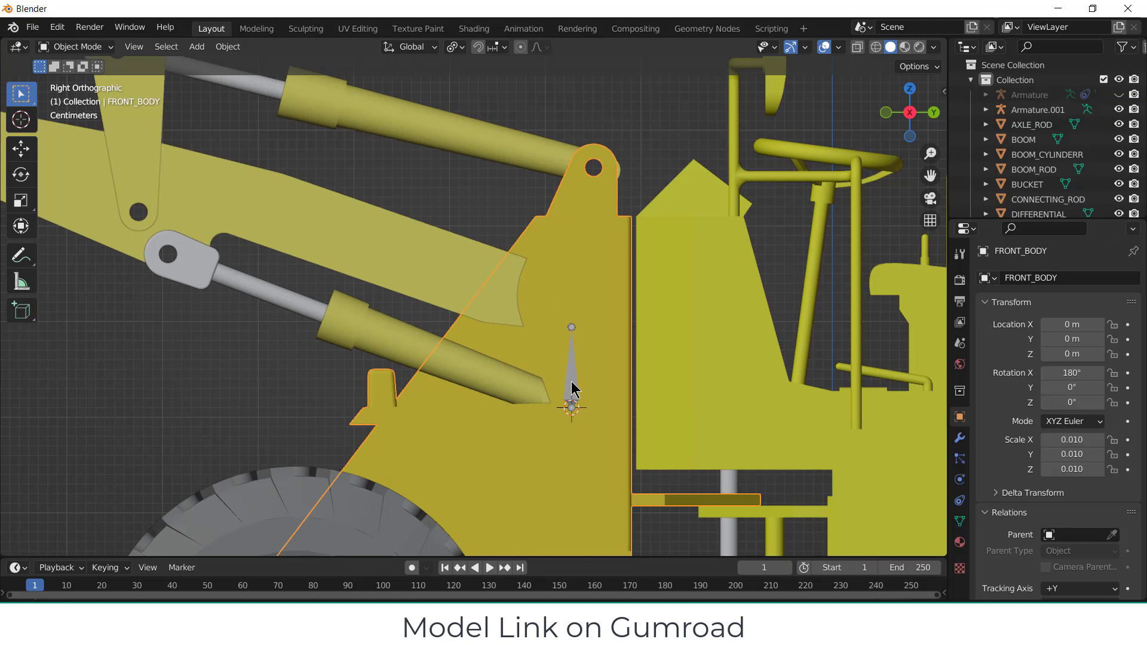
pyautogui.click(572, 388)
pyautogui.press('Tab')
pyautogui.scroll(3, 559, 411)
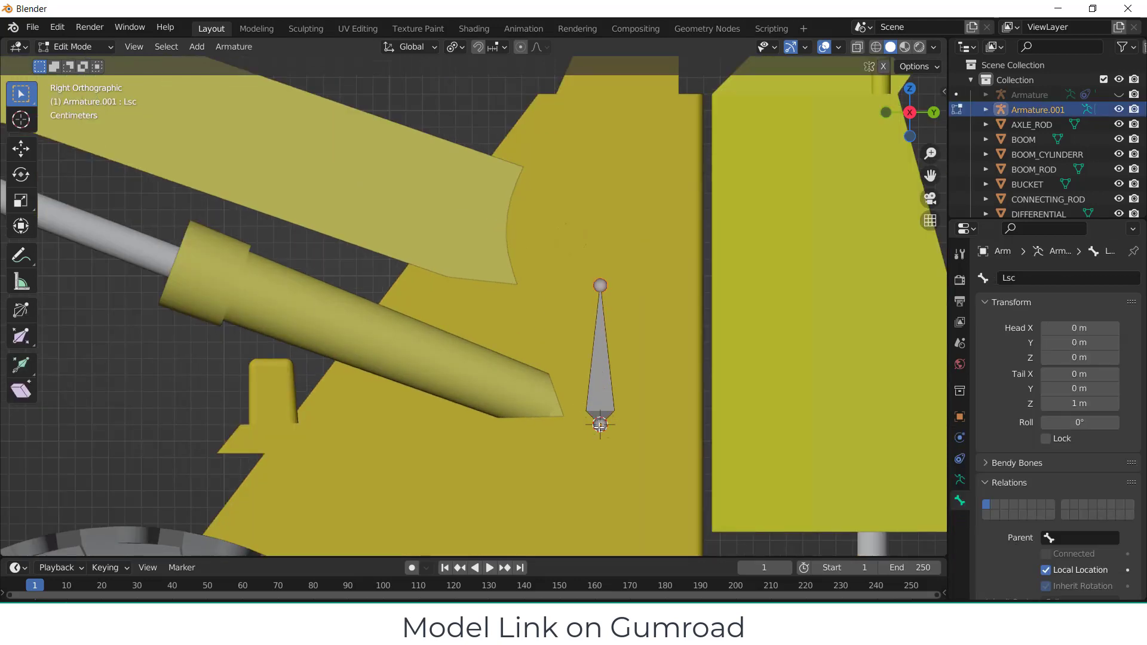
pyautogui.click(600, 425)
pyautogui.press('e')
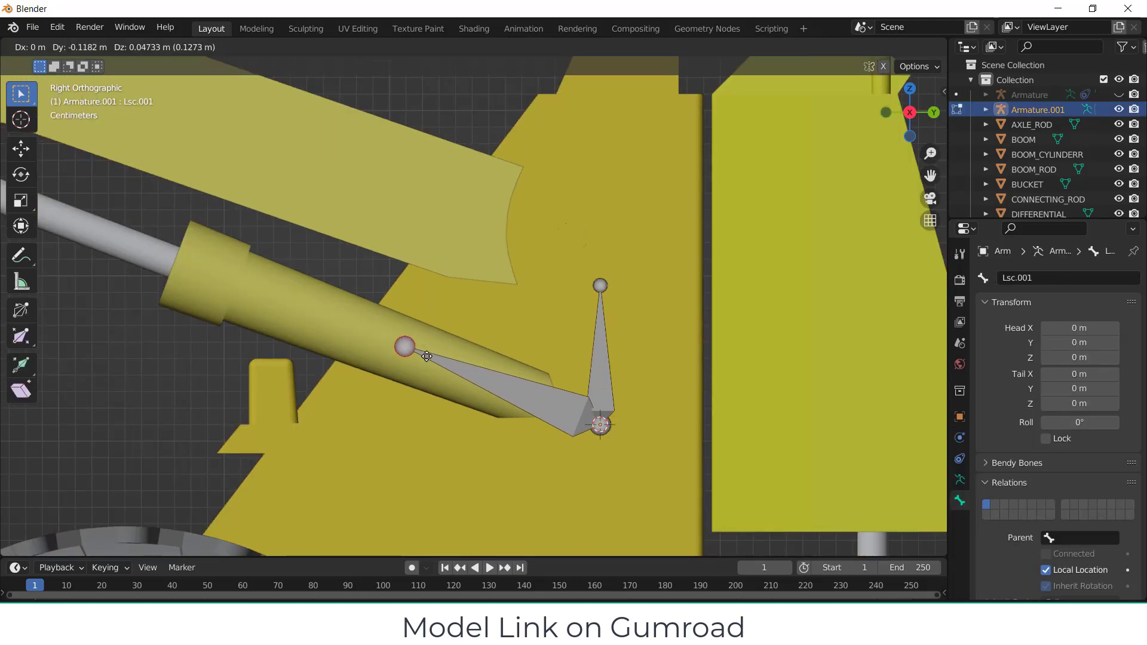
pyautogui.click(427, 356)
# - Select the ring-shaped shoulder faces behind the boom cylinder's thicker end in Edit Mode of the BOOM_CYLINDERR mesh
pyautogui.scroll(4, 384, 348)
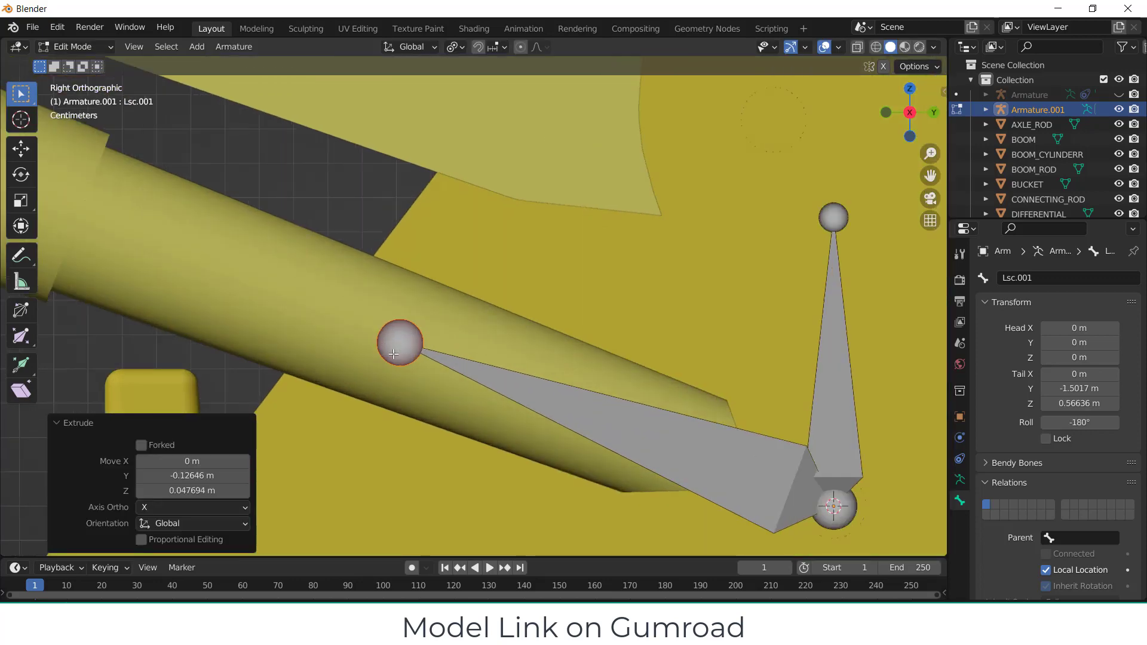
pyautogui.scroll(2, 398, 341)
pyautogui.moveTo(397, 341); pyautogui.dragTo(302, 328, button='middle')
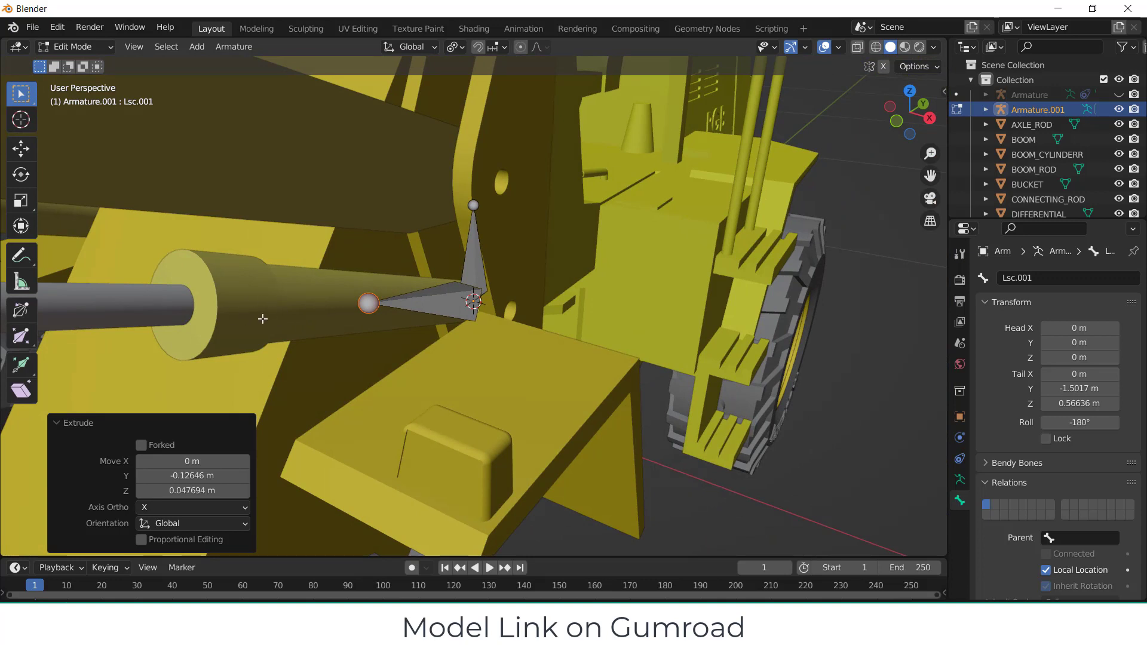
pyautogui.press('Tab')
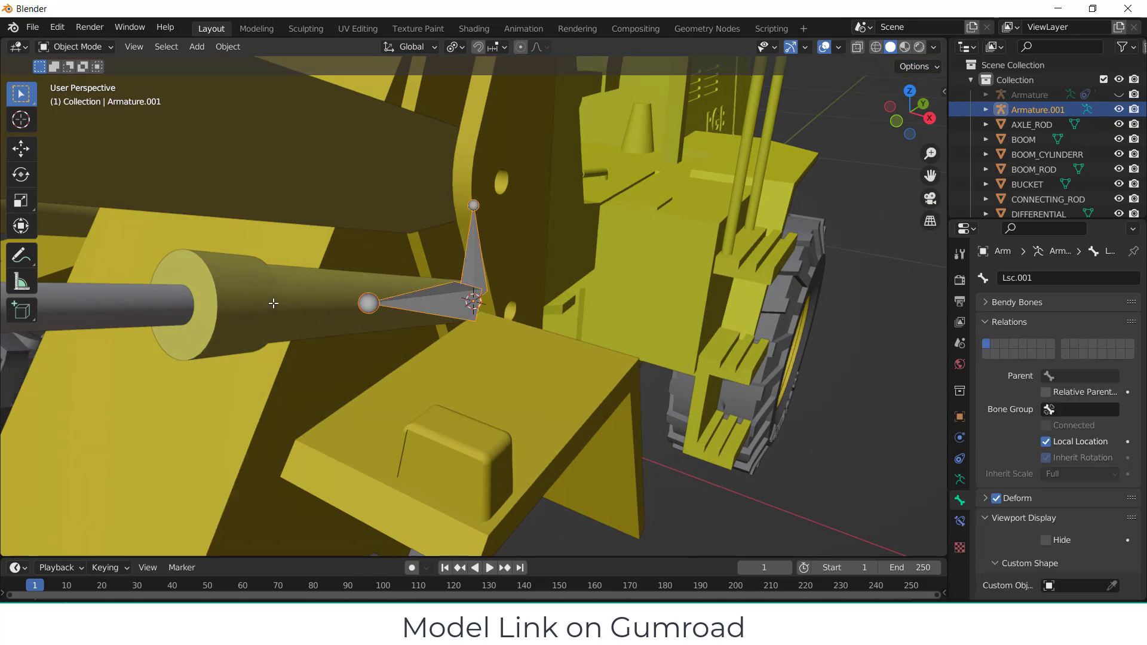
pyautogui.click(263, 297)
pyautogui.press('Tab')
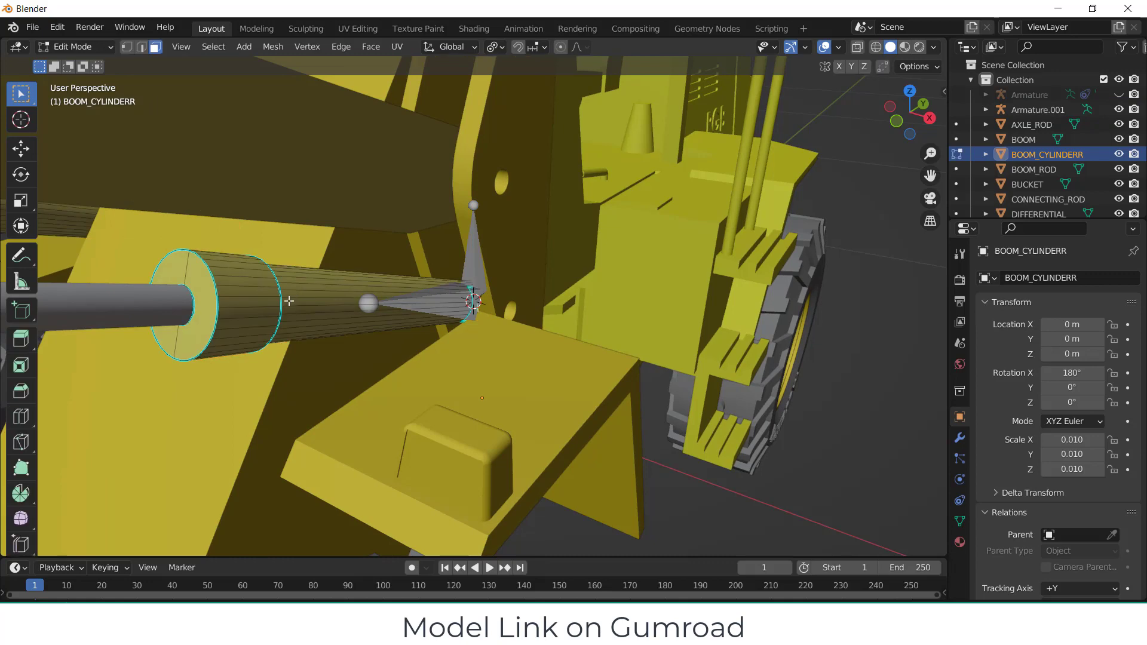
pyautogui.moveTo(293, 297); pyautogui.dragTo(332, 297, button='middle')
pyautogui.scroll(3, 332, 297)
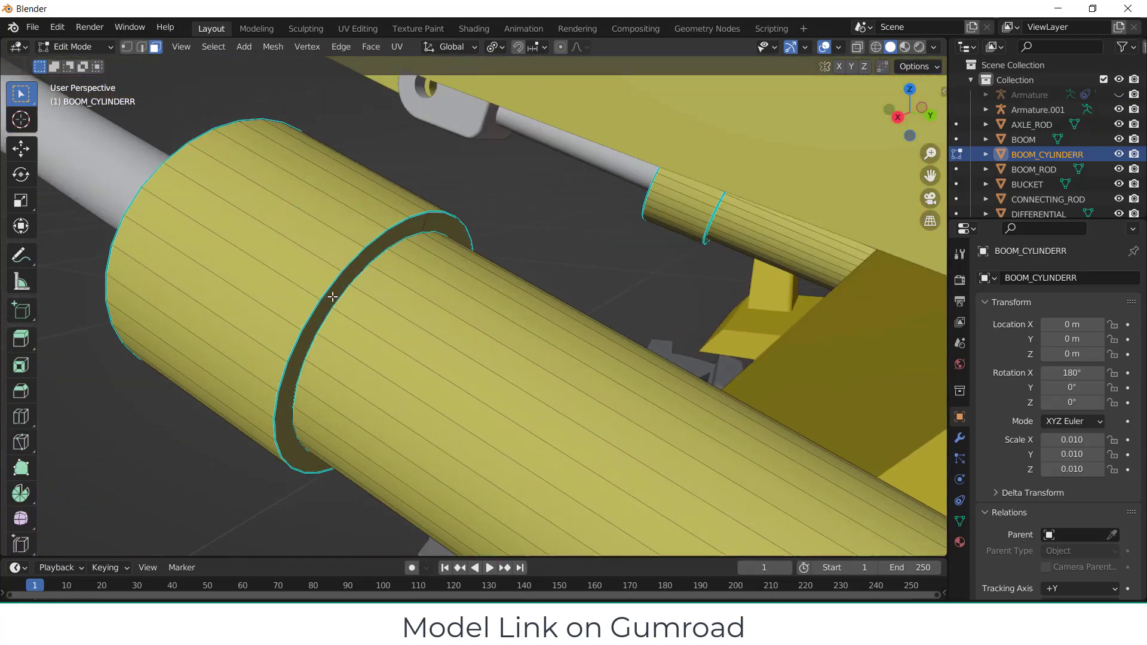
pyautogui.keyDown('alt'); pyautogui.click(352, 272); pyautogui.keyUp('alt')
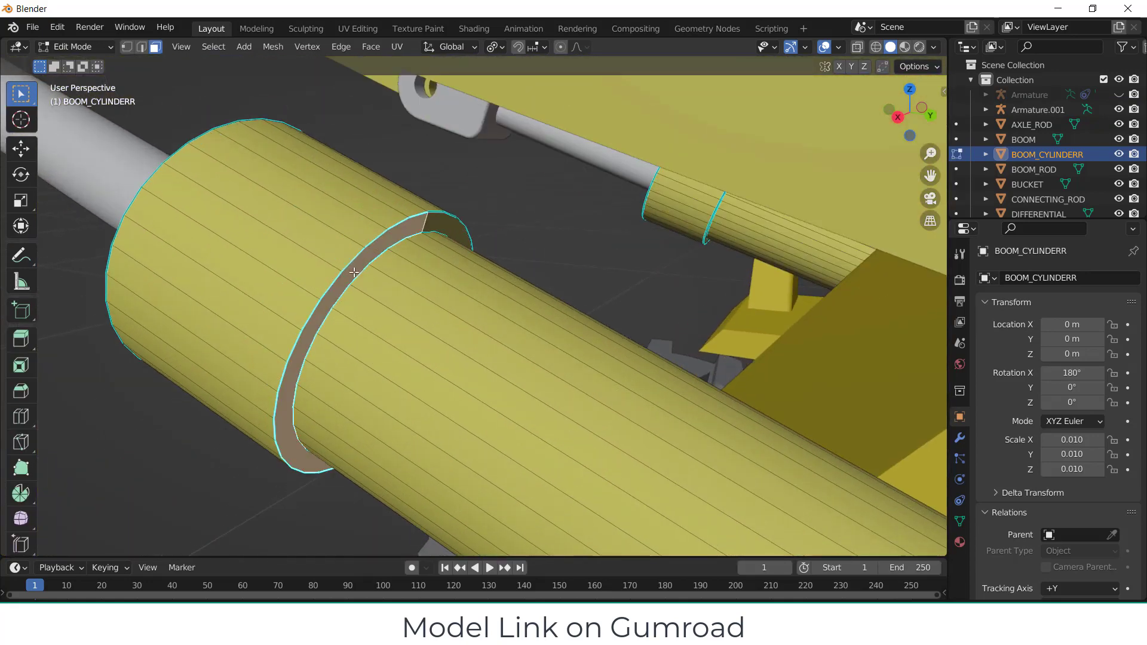
pyautogui.keyDown('alt'); pyautogui.click(431, 241); pyautogui.keyUp('alt')
# - Snap the 3D cursor to the selected shoulder faces and return to Object Mode in the right orthographic view
pyautogui.moveTo(432, 240); pyautogui.dragTo(442, 256, button='middle')
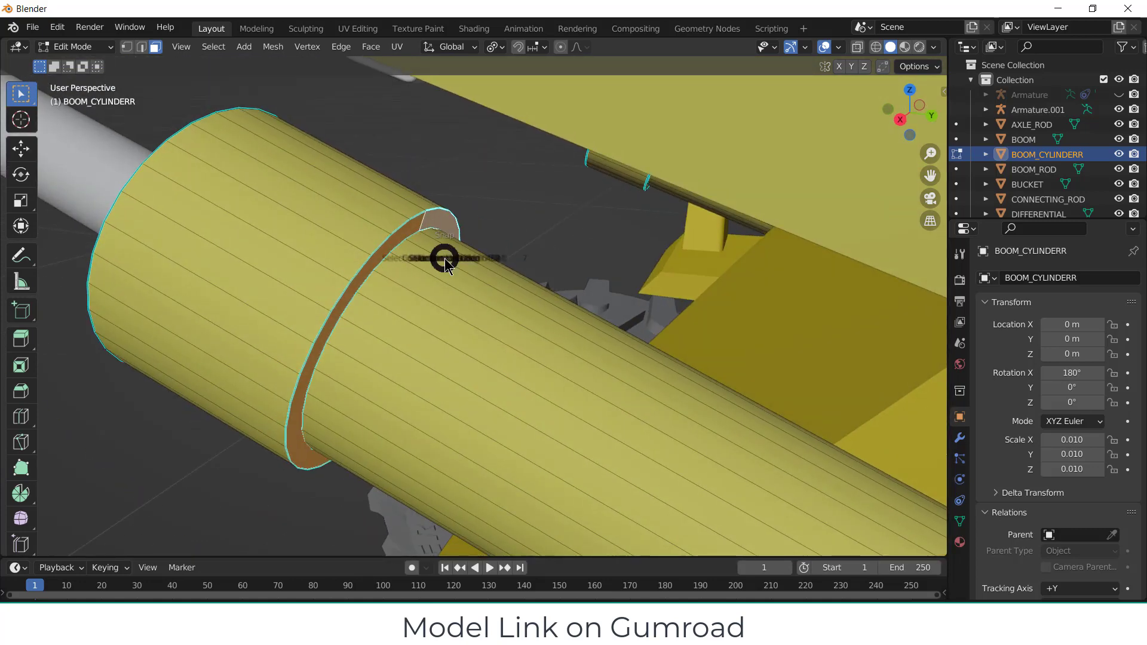
pyautogui.hotkey('shift', 's')
pyautogui.click(461, 350)
pyautogui.press('KP_3')
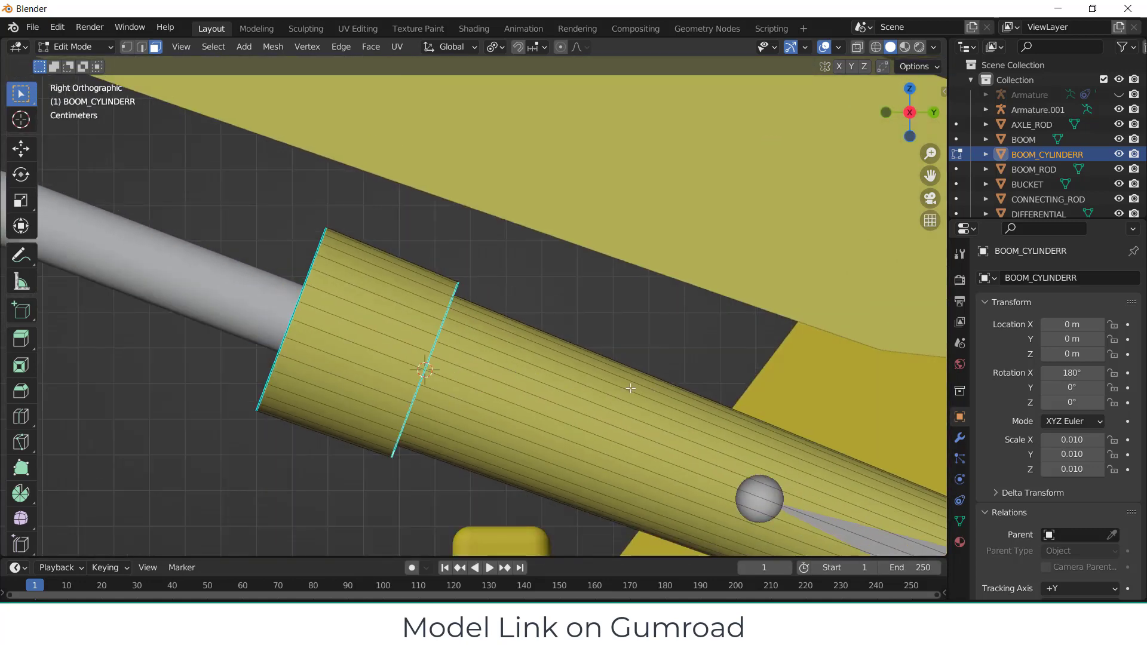
pyautogui.press('Tab')
# - Snap the tail of the extruded cylinder bone to the 3D cursor in the armature's Edit Mode
pyautogui.keyDown('shift'); pyautogui.moveTo(625, 400); pyautogui.dragTo(431, 266, button='middle'); pyautogui.keyUp('shift')
pyautogui.click(673, 404)
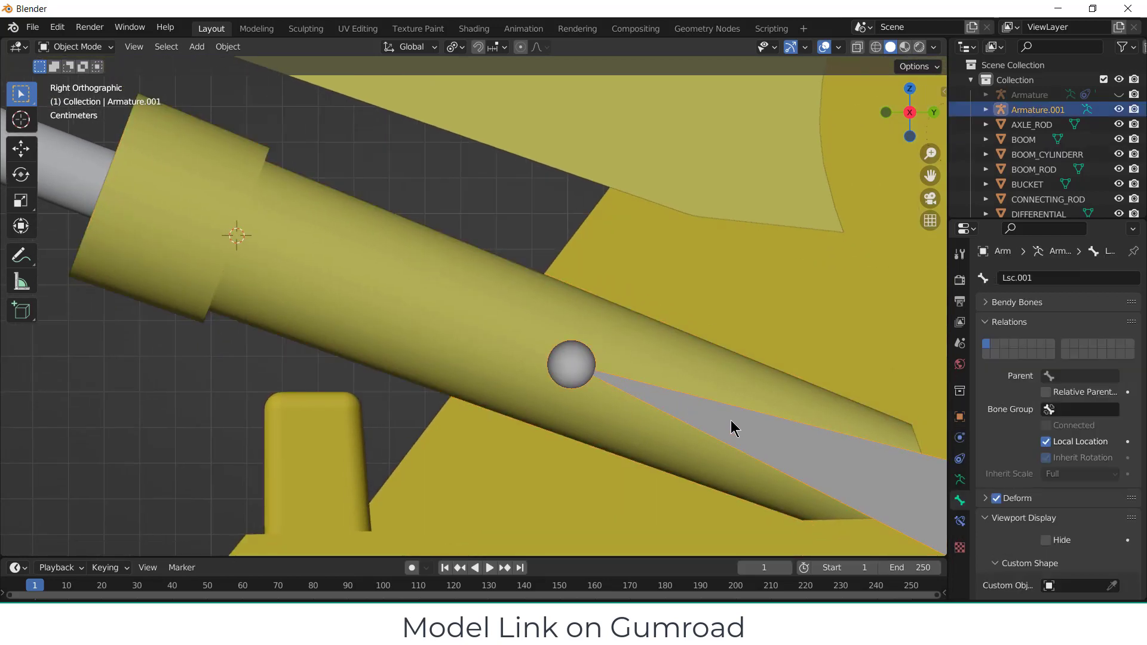
pyautogui.press('Tab')
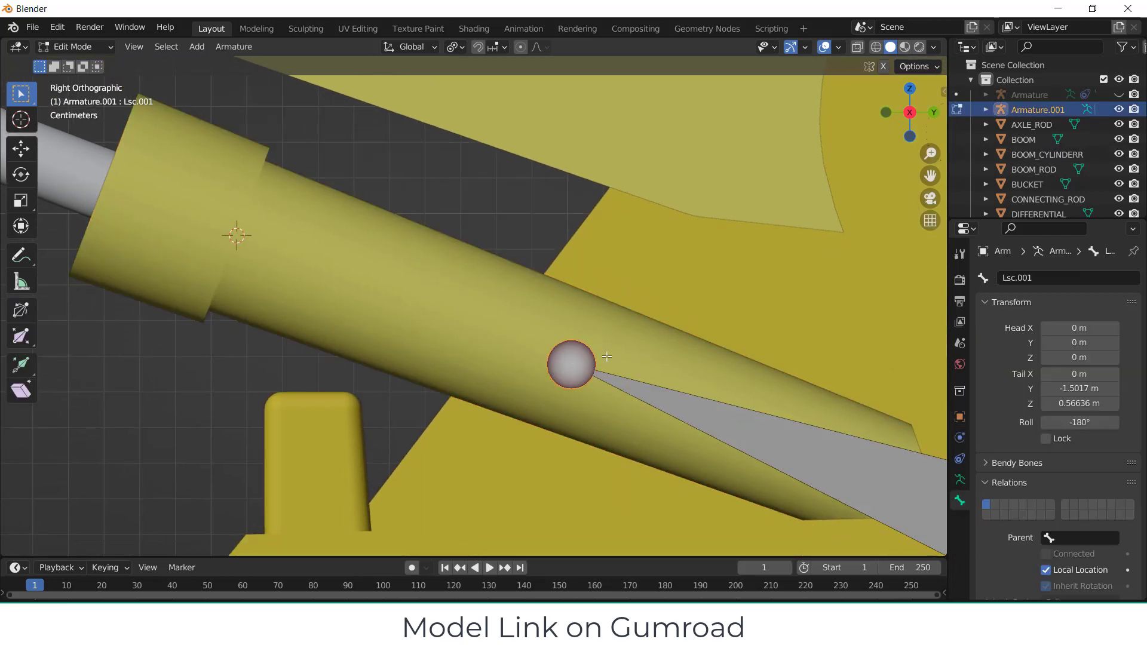
pyautogui.hotkey('shift', 's')
pyautogui.click(609, 267)
pyautogui.keyDown('shift'); pyautogui.moveTo(420, 279); pyautogui.dragTo(564, 313, button='middle'); pyautogui.keyUp('shift')
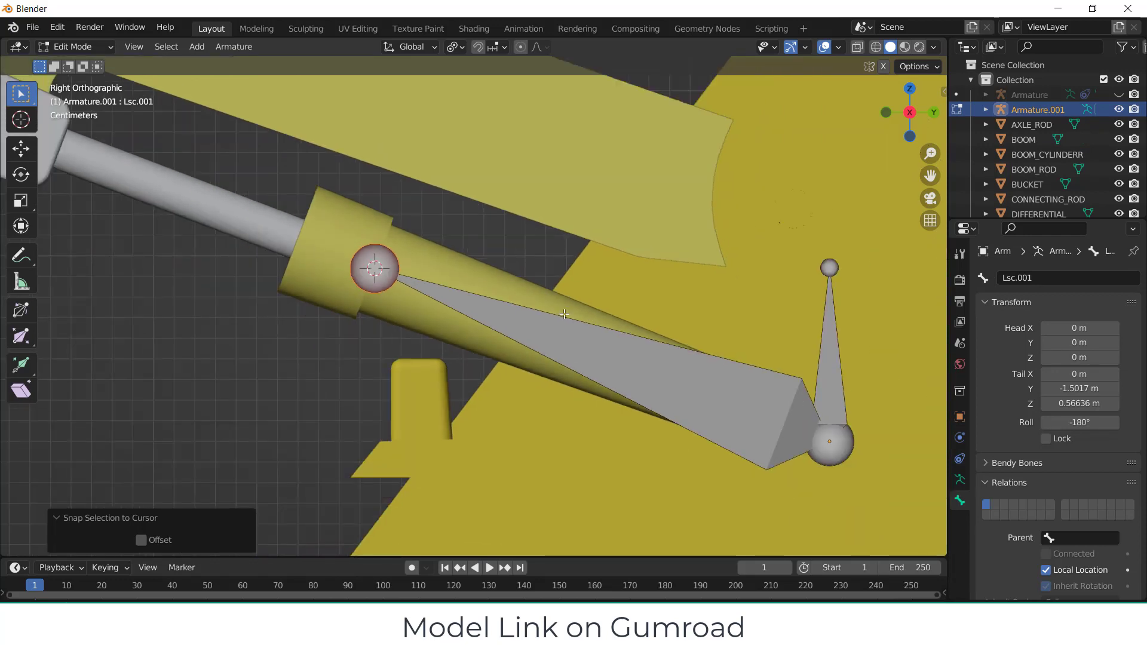
# - Parent the extruded cylinder bone to the Lsc bone with Keep Offset
pyautogui.scroll(-2, 564, 314)
pyautogui.scroll(2, 450, 302)
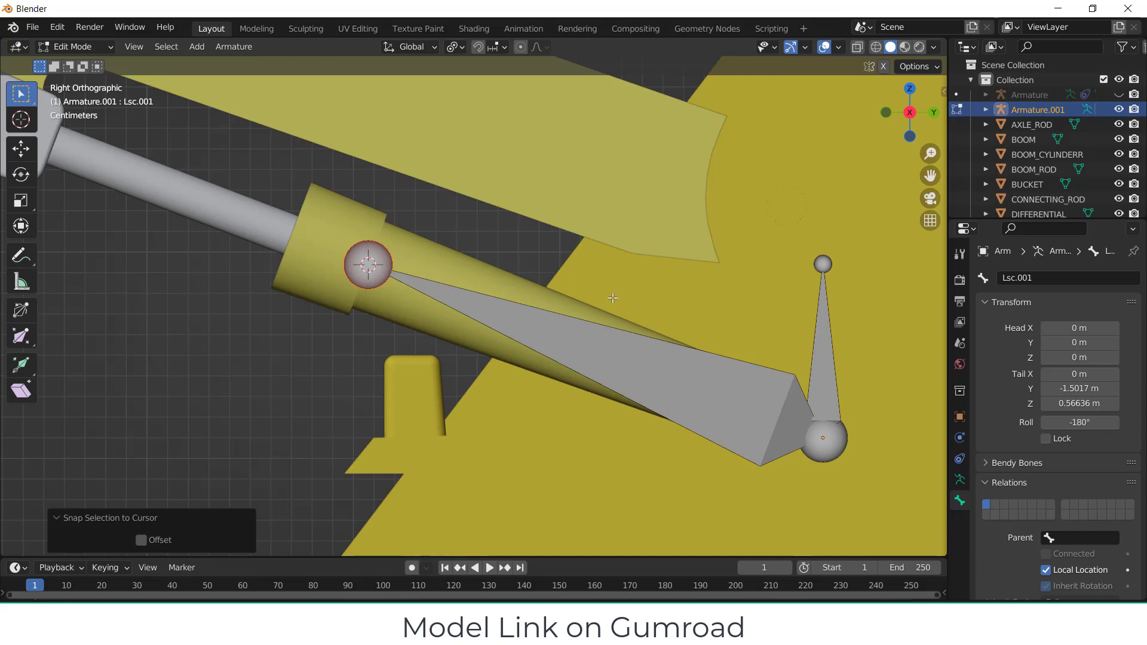
pyautogui.click(537, 258)
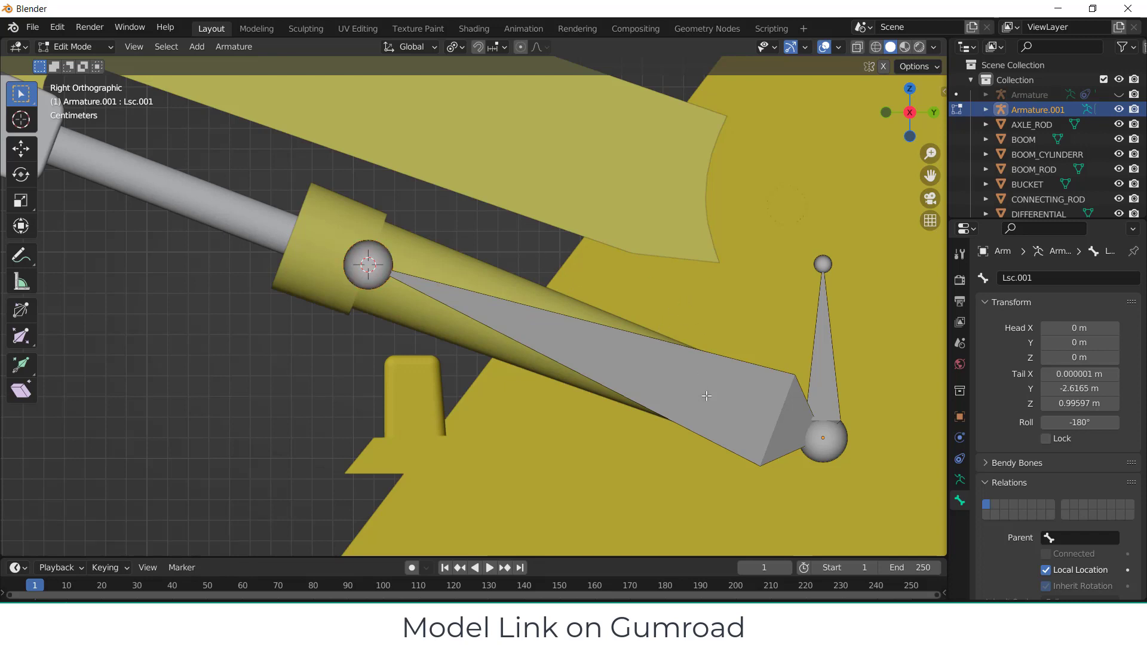
pyautogui.click(707, 397)
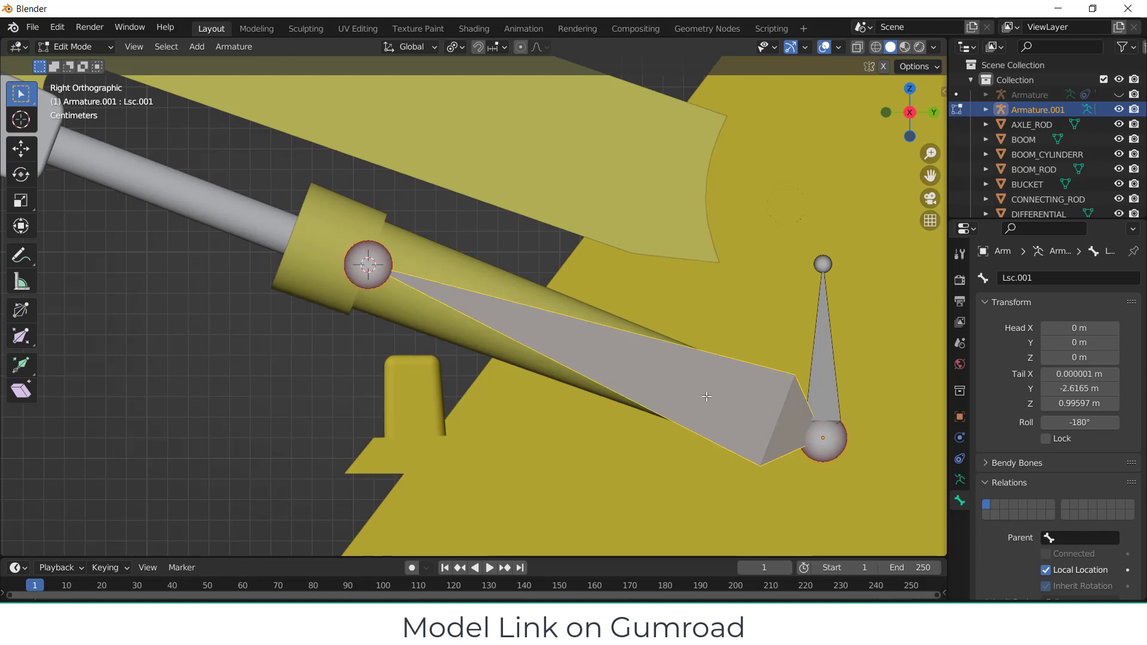
pyautogui.click(830, 333)
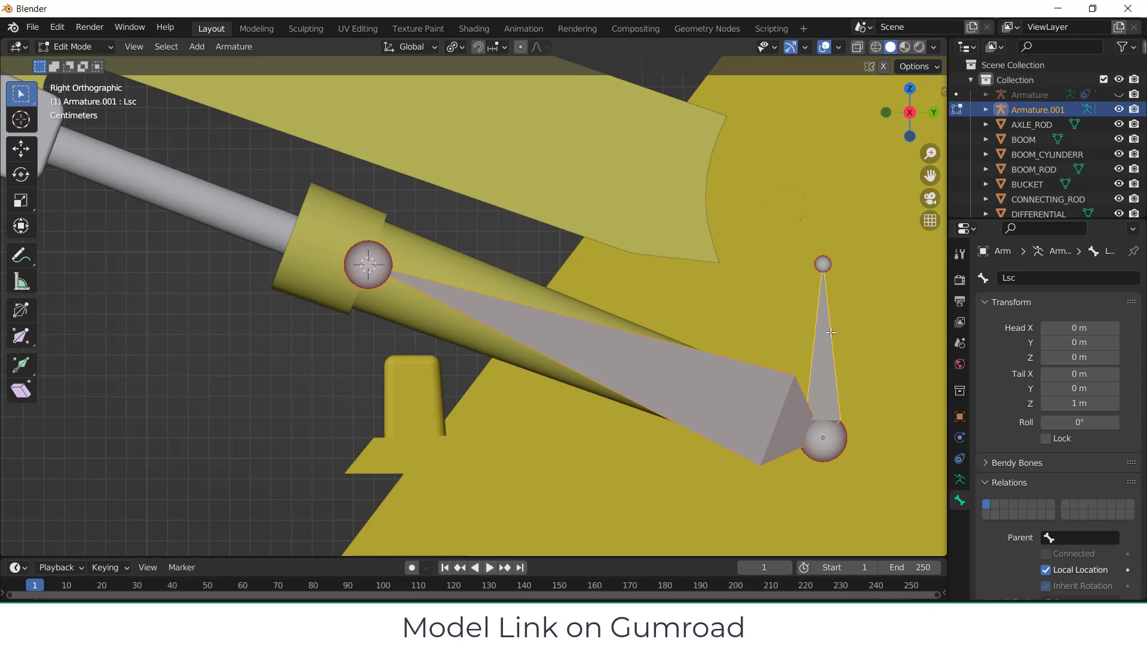
pyautogui.hotkey('ctrl', 'p')
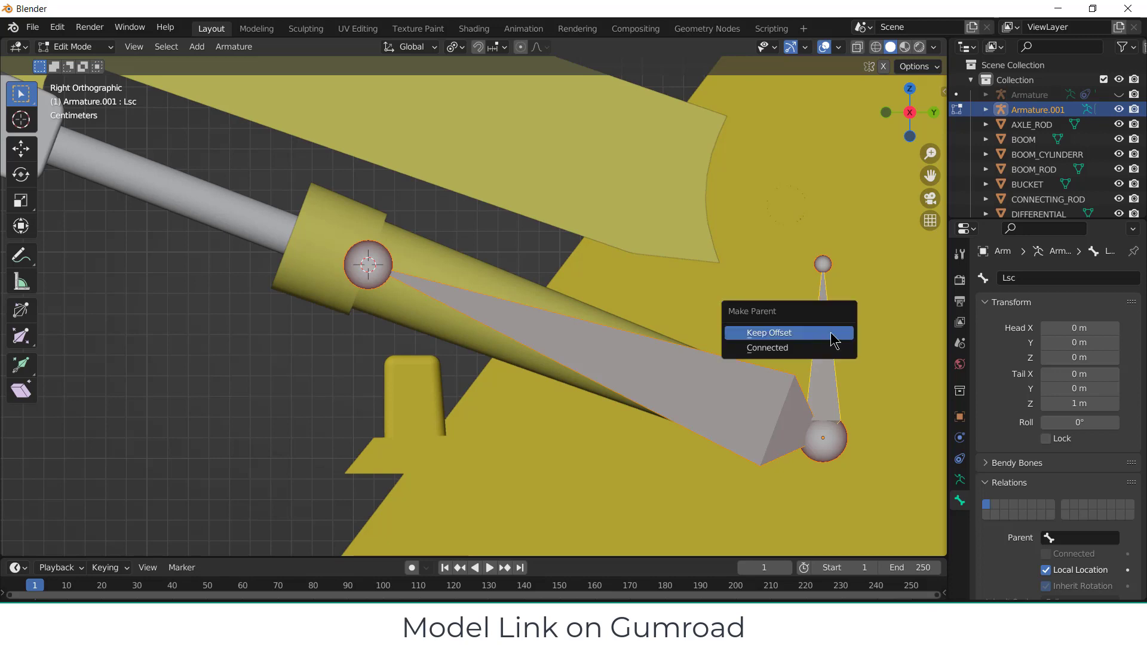
pyautogui.click(831, 333)
# - Switch the armature to Pose Mode and test-move the Lsc bone to check its child bone, cancelling the move
pyautogui.click(74, 47)
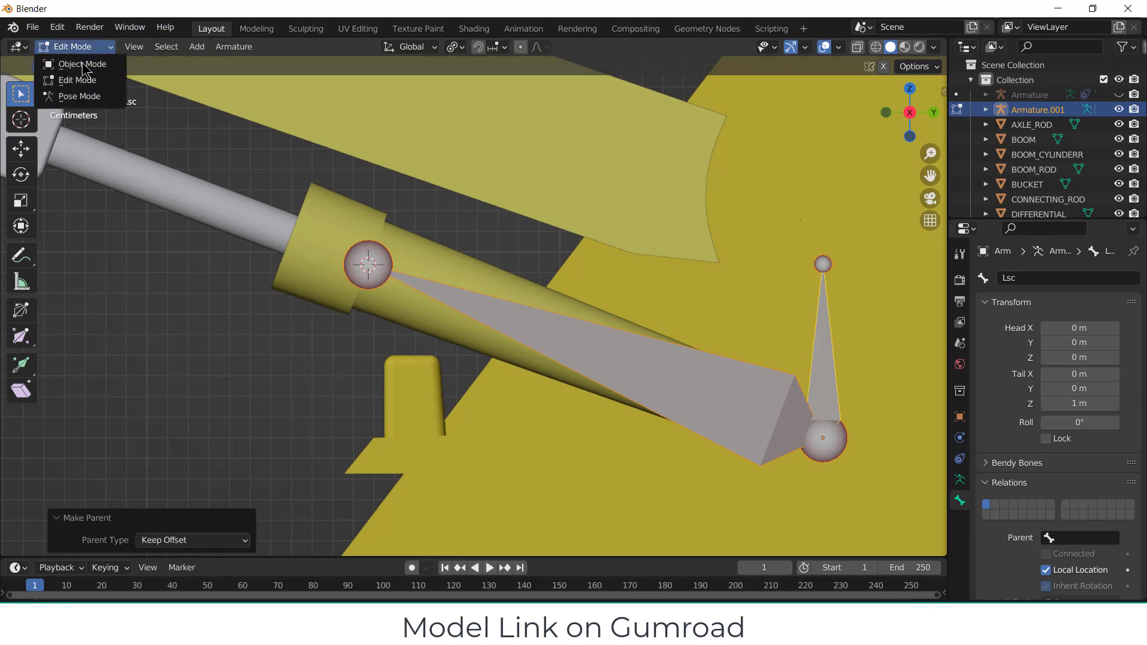
pyautogui.click(81, 97)
pyautogui.scroll(-3, 802, 377)
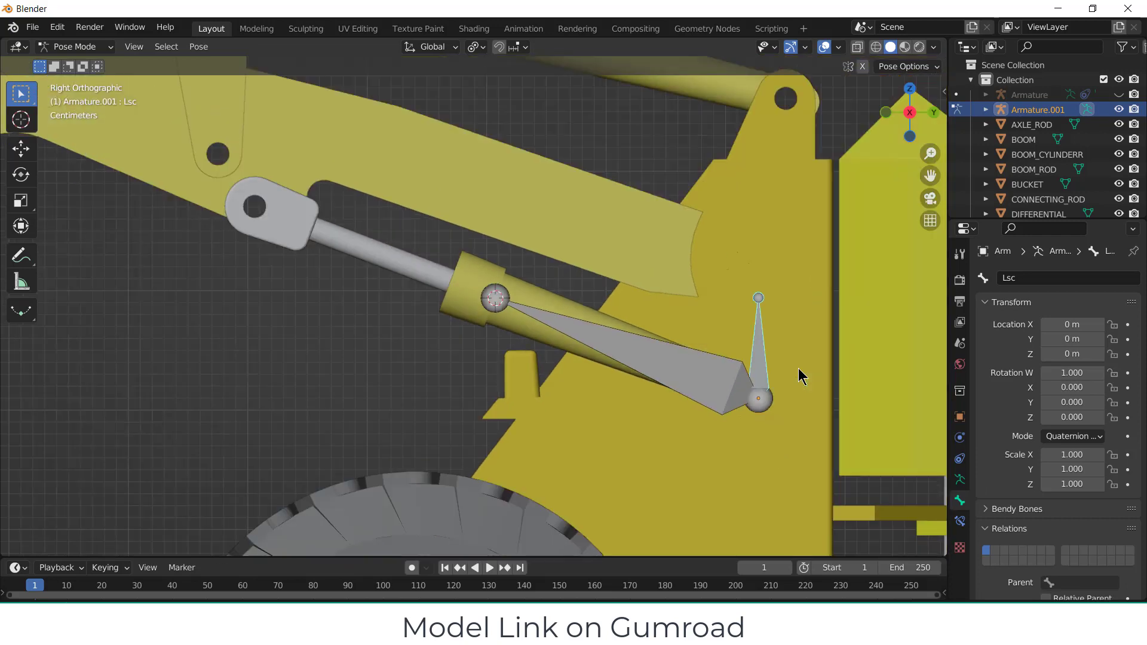
pyautogui.press('g')
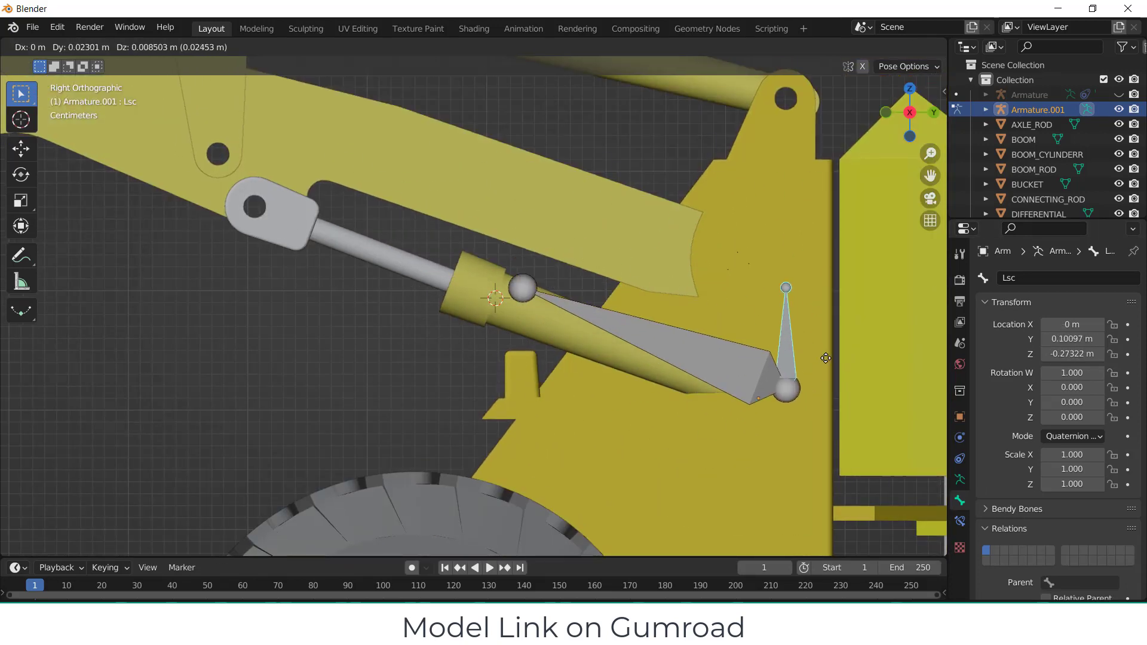
pyautogui.press('Escape')
pyautogui.scroll(3, 605, 288)
pyautogui.scroll(-1, 603, 297)
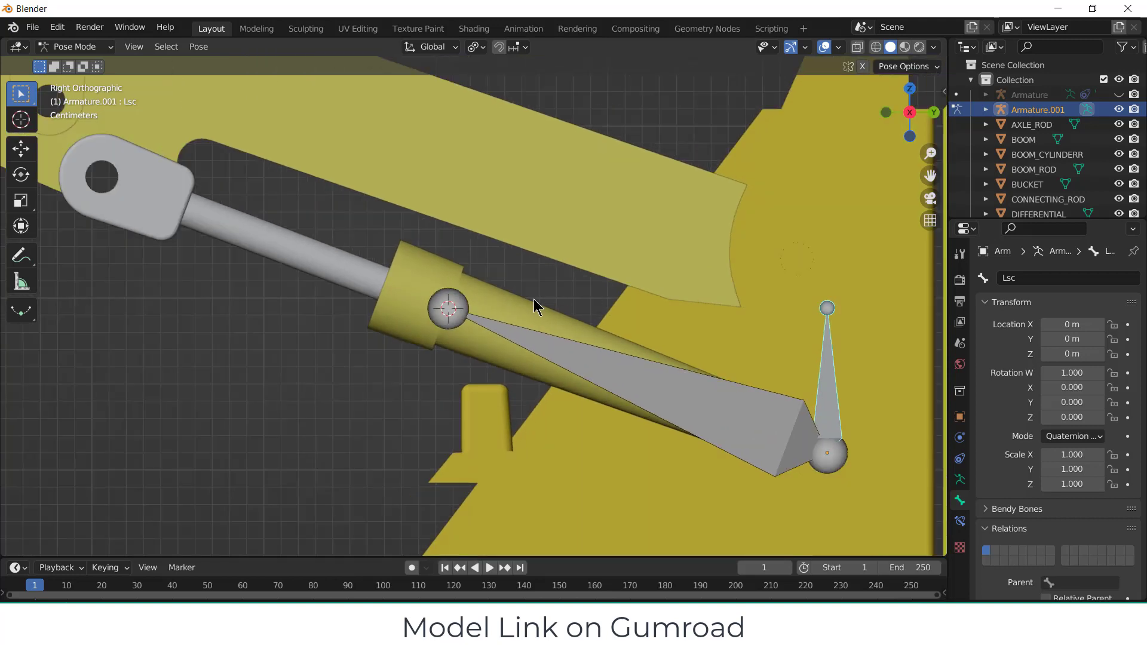
pyautogui.scroll(-2, 285, 233)
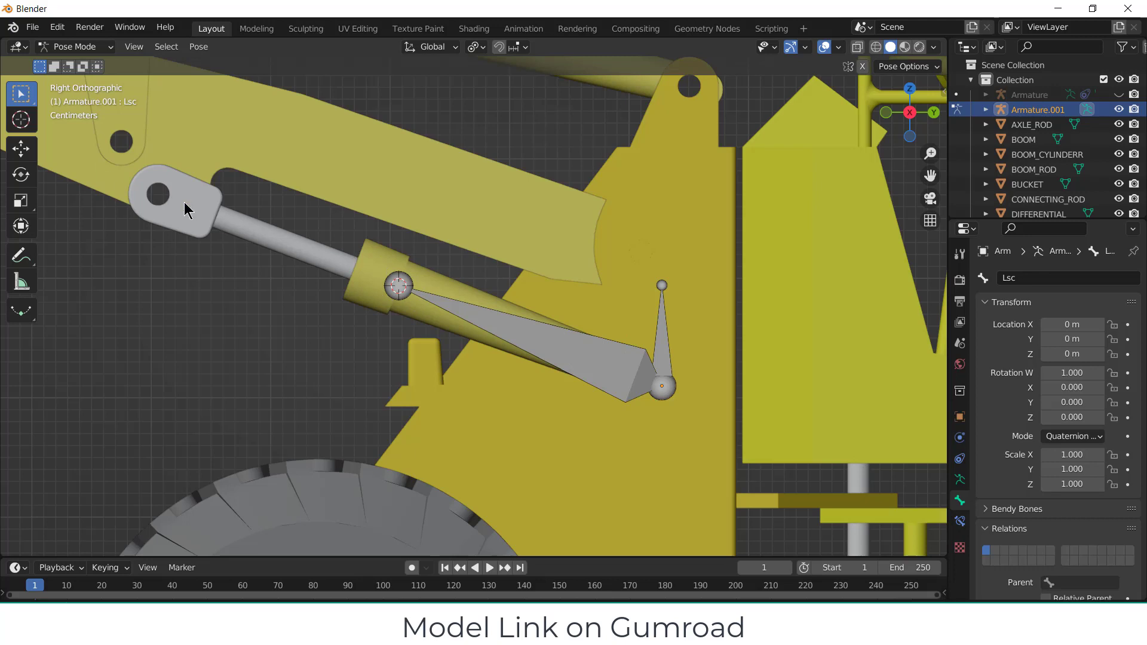
# - Take the armature out of Pose Mode and open the BOOM_ROD mesh in Edit Mode
pyautogui.click(75, 47)
pyautogui.click(69, 80)
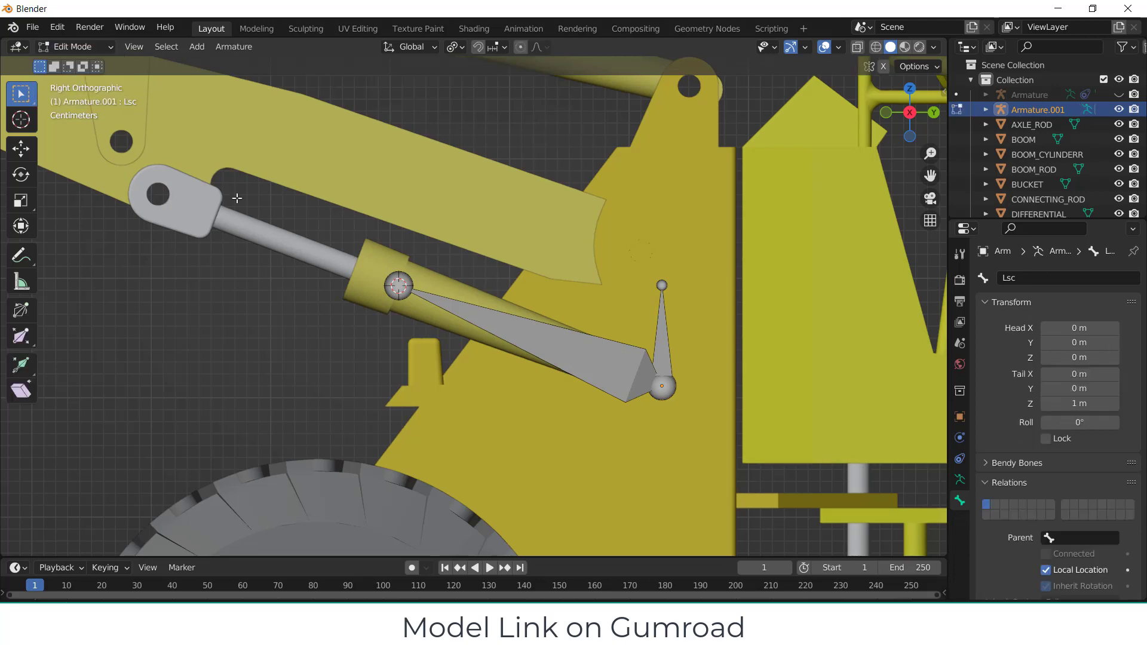
pyautogui.scroll(3, 237, 199)
pyautogui.keyDown('shift'); pyautogui.moveTo(214, 236); pyautogui.dragTo(511, 355, button='middle'); pyautogui.keyUp('shift')
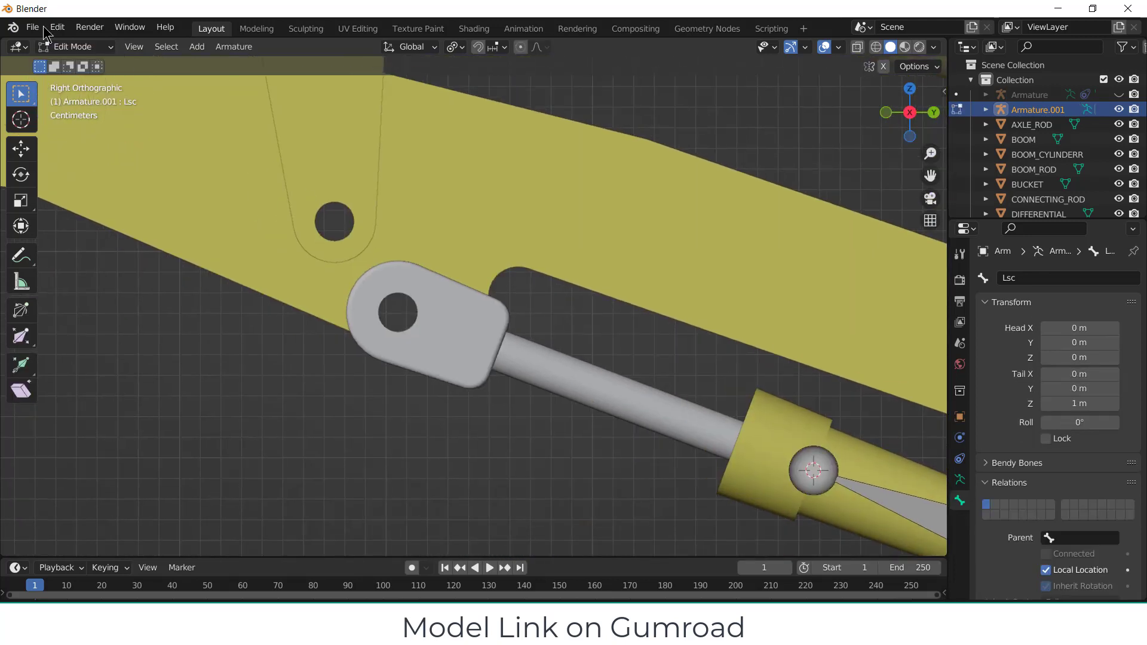
pyautogui.click(74, 47)
pyautogui.click(69, 65)
pyautogui.moveTo(317, 252); pyautogui.dragTo(389, 310, button='middle')
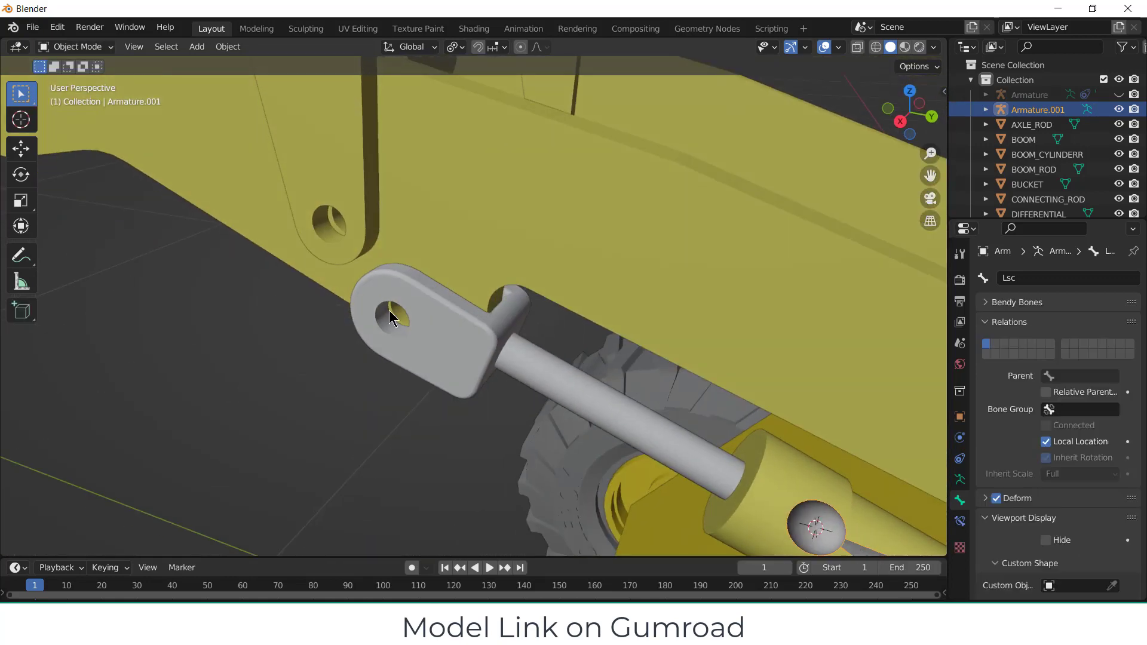
pyautogui.scroll(2, 389, 310)
pyautogui.click(378, 340)
pyautogui.press('Tab')
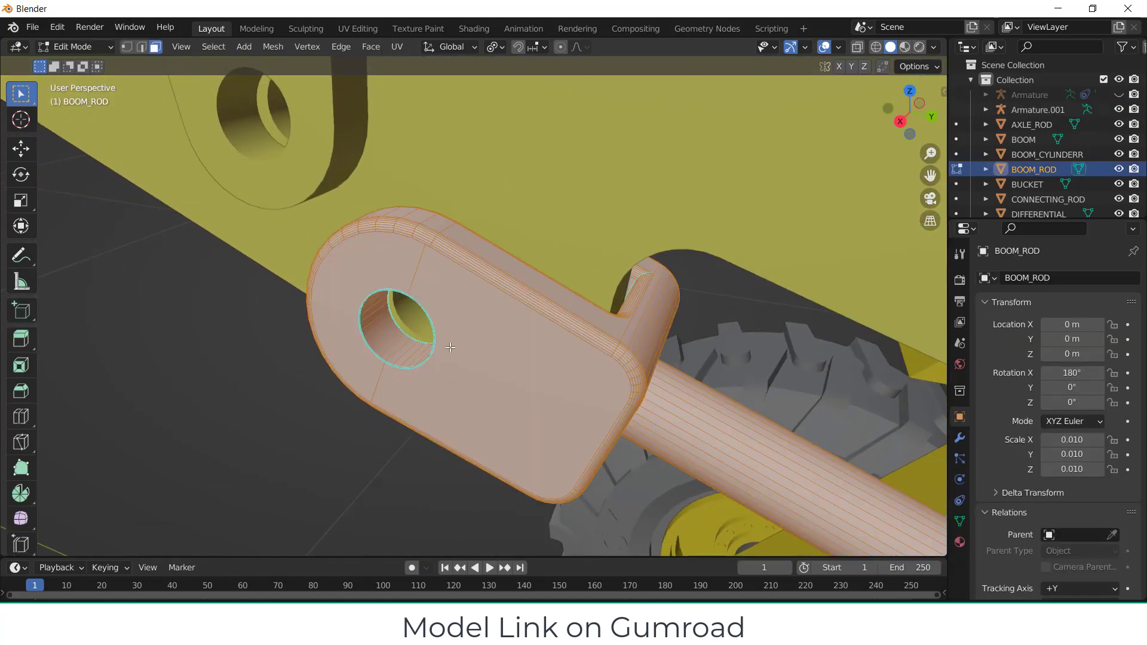
# - Select the inner face loops of the boom rod's eyelet hole and snap the 3D cursor to their centre
pyautogui.moveTo(449, 363); pyautogui.dragTo(442, 323, button='middle')
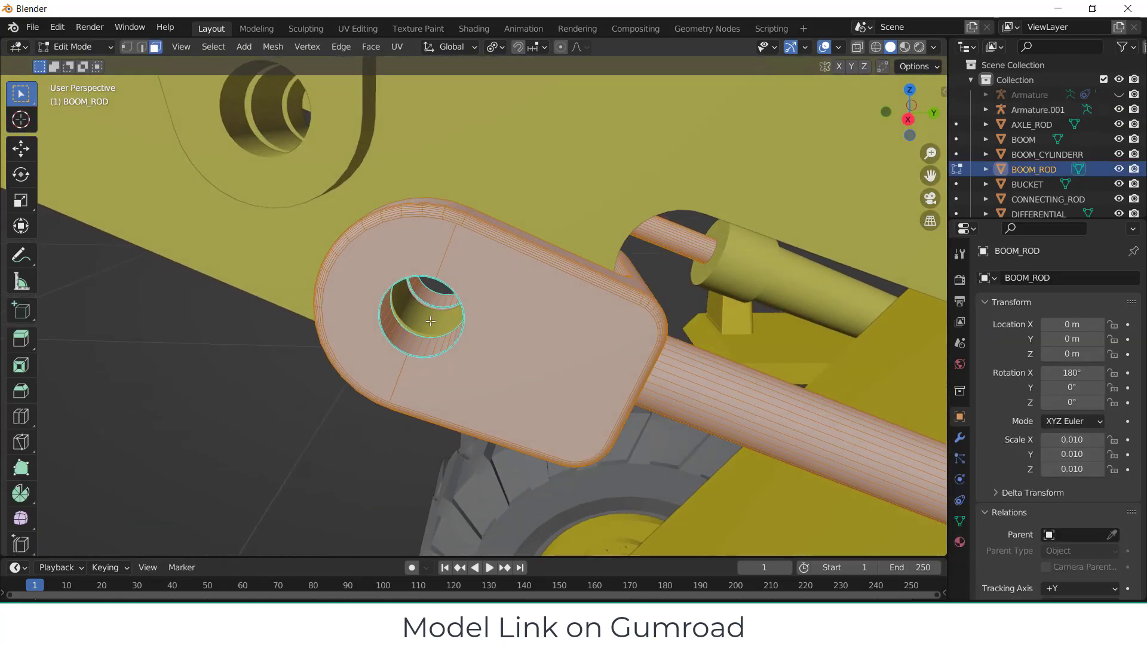
pyautogui.click(416, 341)
pyautogui.keyDown('alt'); pyautogui.click(430, 297); pyautogui.keyUp('alt')
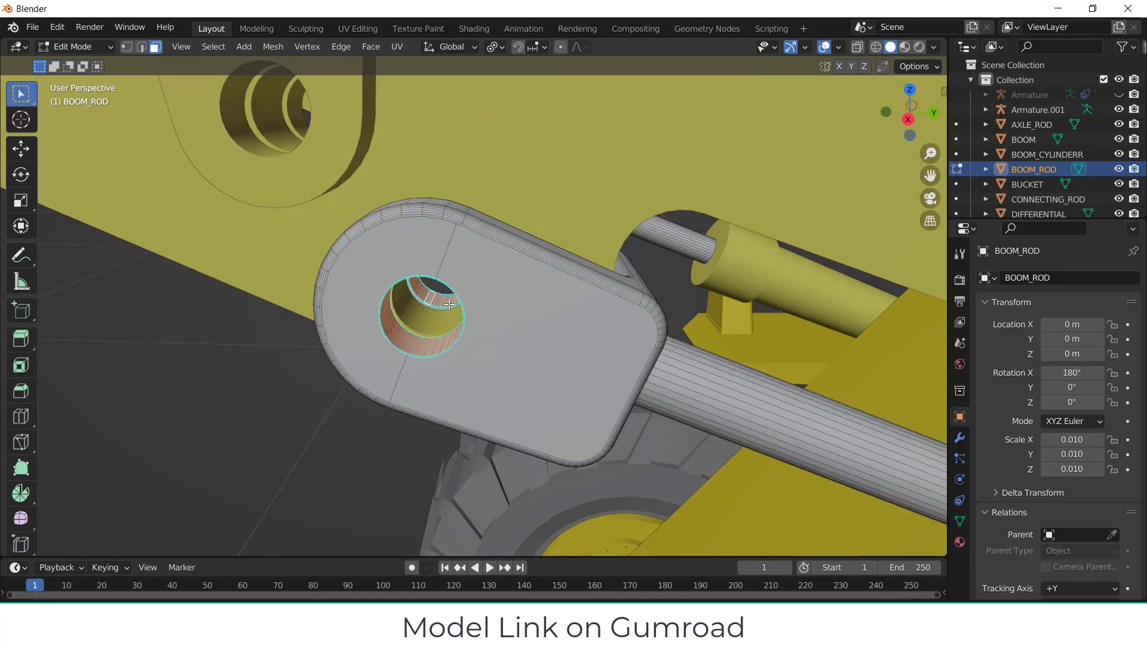
pyautogui.moveTo(429, 297); pyautogui.dragTo(460, 294, button='middle')
pyautogui.hotkey('shift', 's')
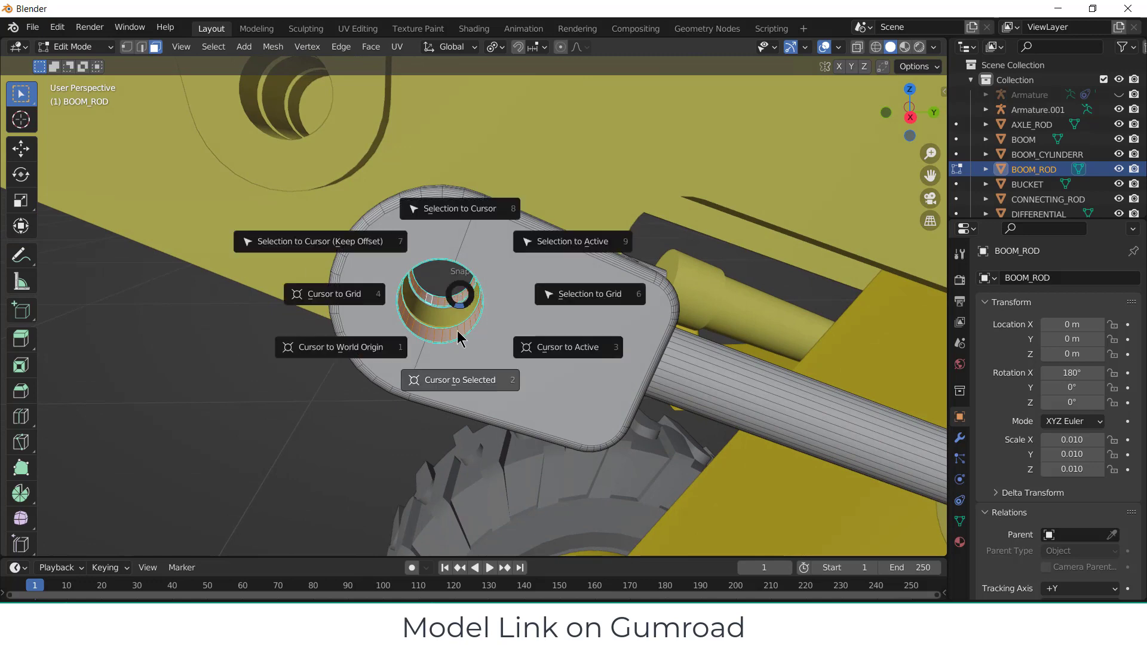
pyautogui.click(458, 378)
pyautogui.press('KP_3')
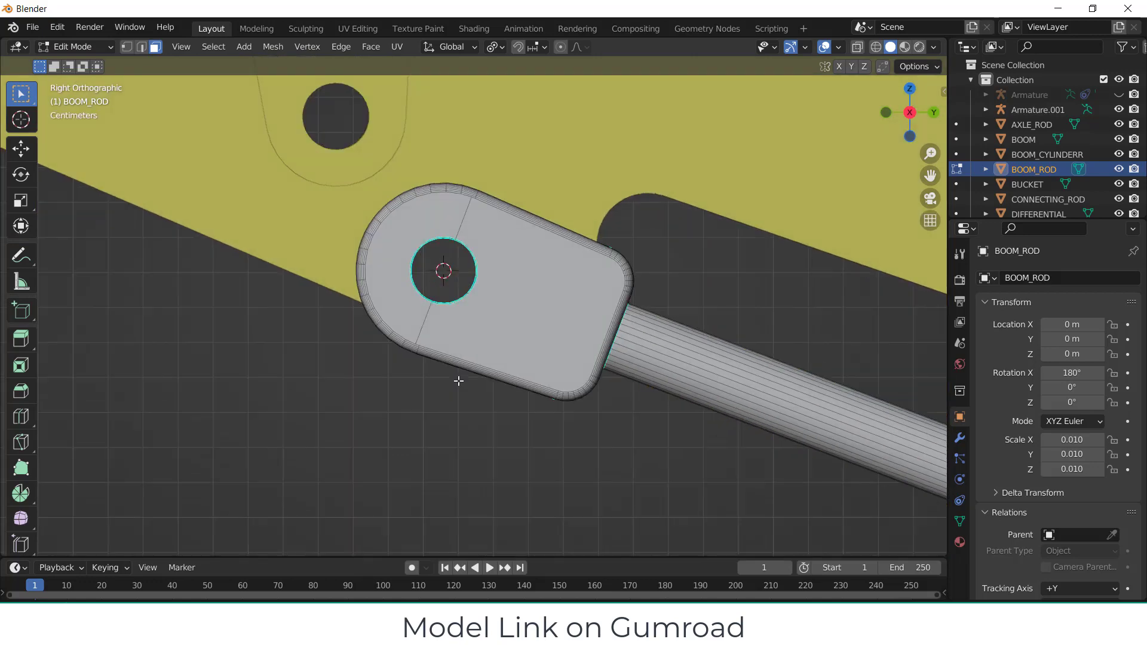
# - Return BOOM_ROD to Object Mode and open Armature.001 in Edit Mode
pyautogui.scroll(-4, 519, 349)
pyautogui.keyDown('shift'); pyautogui.moveTo(544, 340); pyautogui.dragTo(325, 328, button='middle'); pyautogui.keyUp('shift')
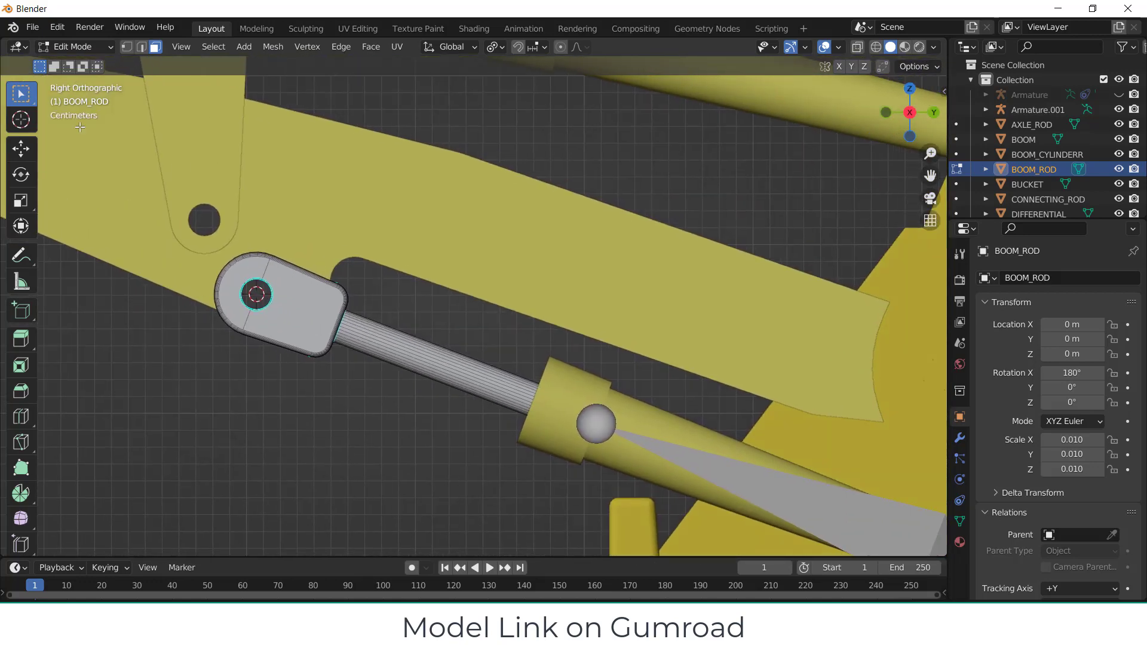
pyautogui.click(75, 47)
pyautogui.click(89, 63)
pyautogui.click(196, 46)
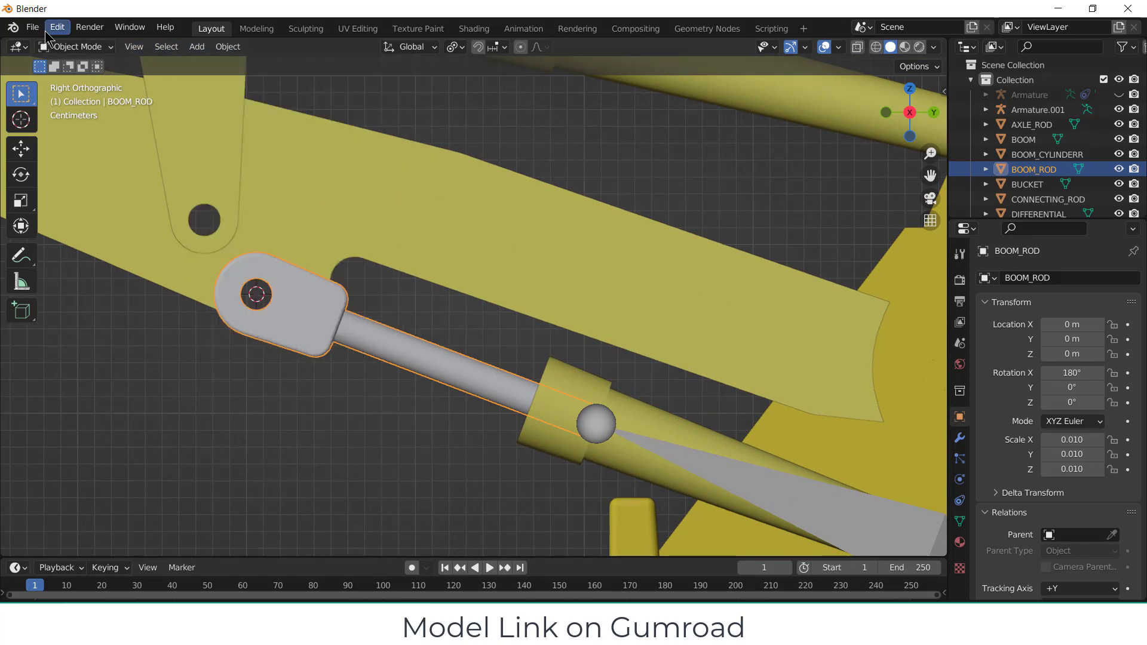
pyautogui.click(75, 47)
pyautogui.click(687, 469)
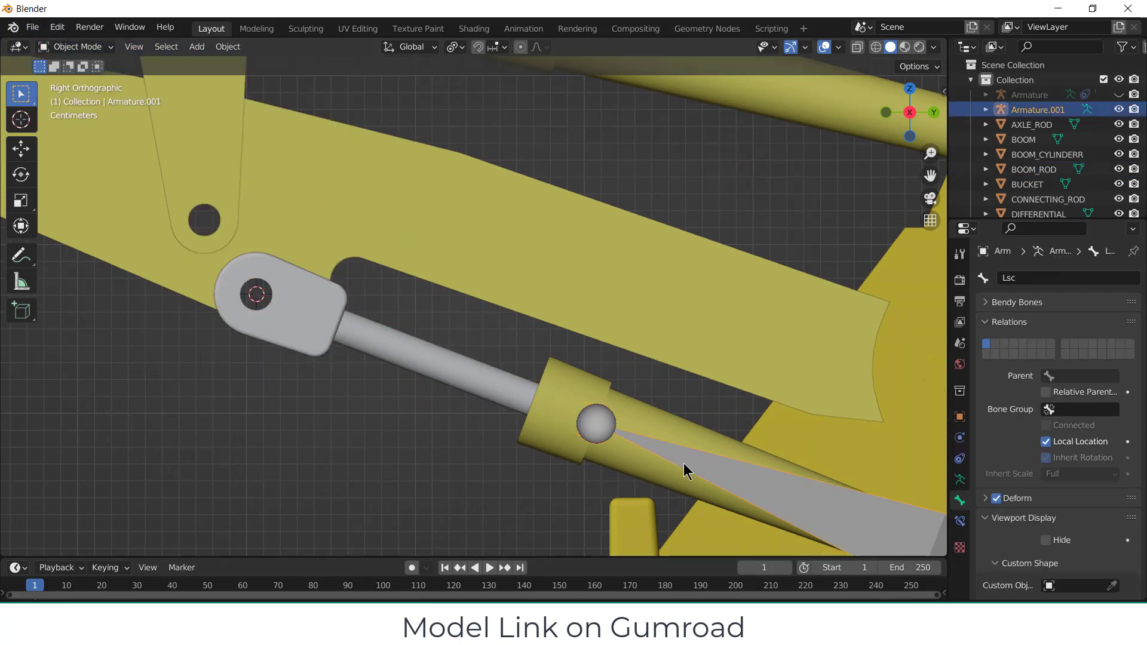
pyautogui.click(86, 48)
pyautogui.click(72, 82)
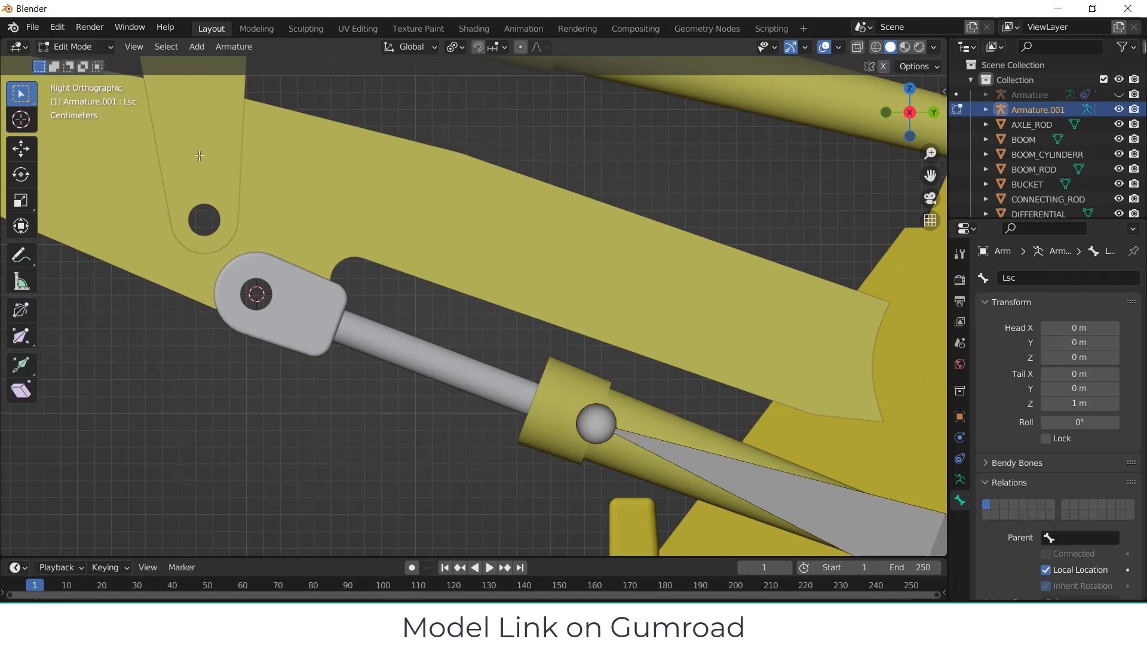
# - Add a single bone at the rod eyelet's 3D cursor and scale it down to 0.065
pyautogui.scroll(-3, 675, 420)
pyautogui.scroll(2, 675, 420)
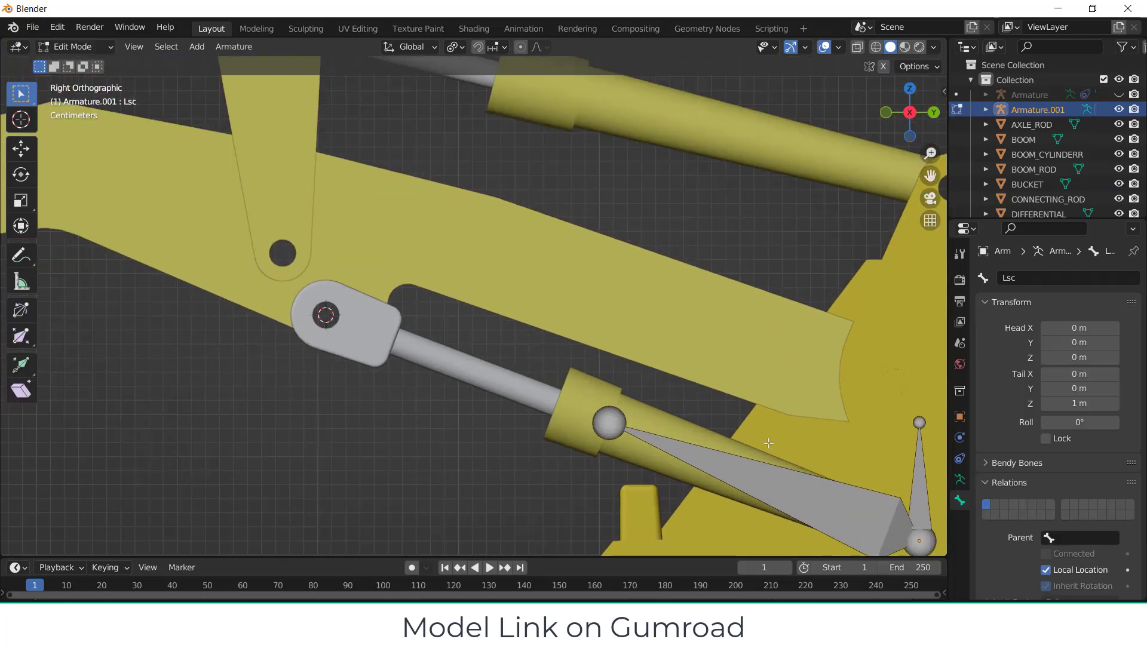
pyautogui.click(197, 46)
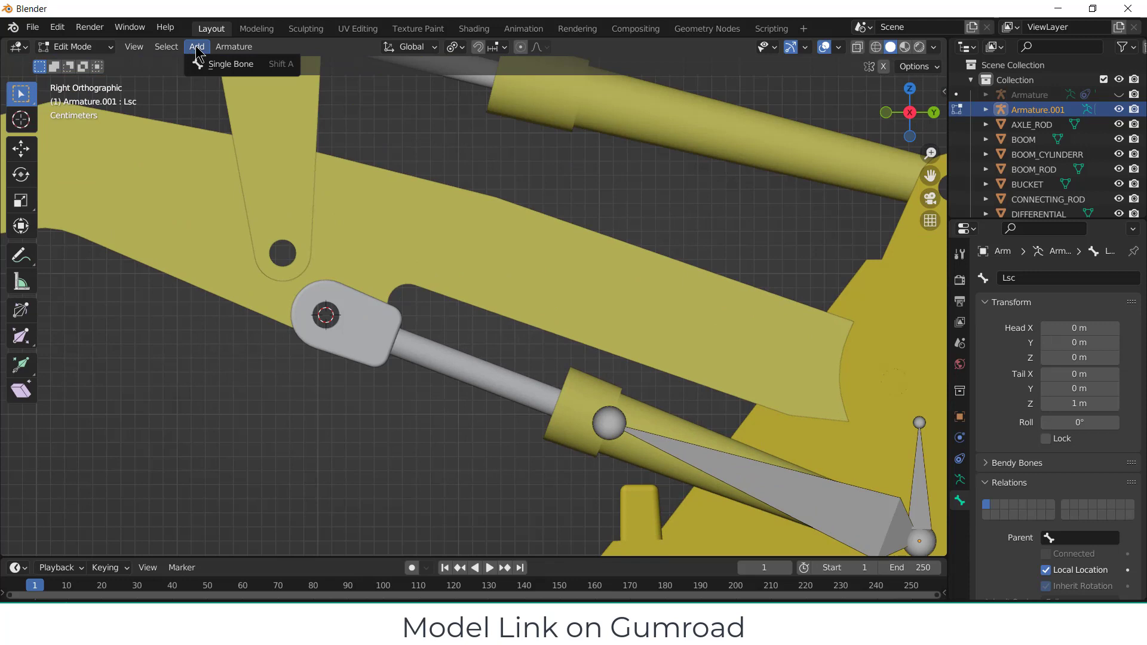
pyautogui.click(204, 67)
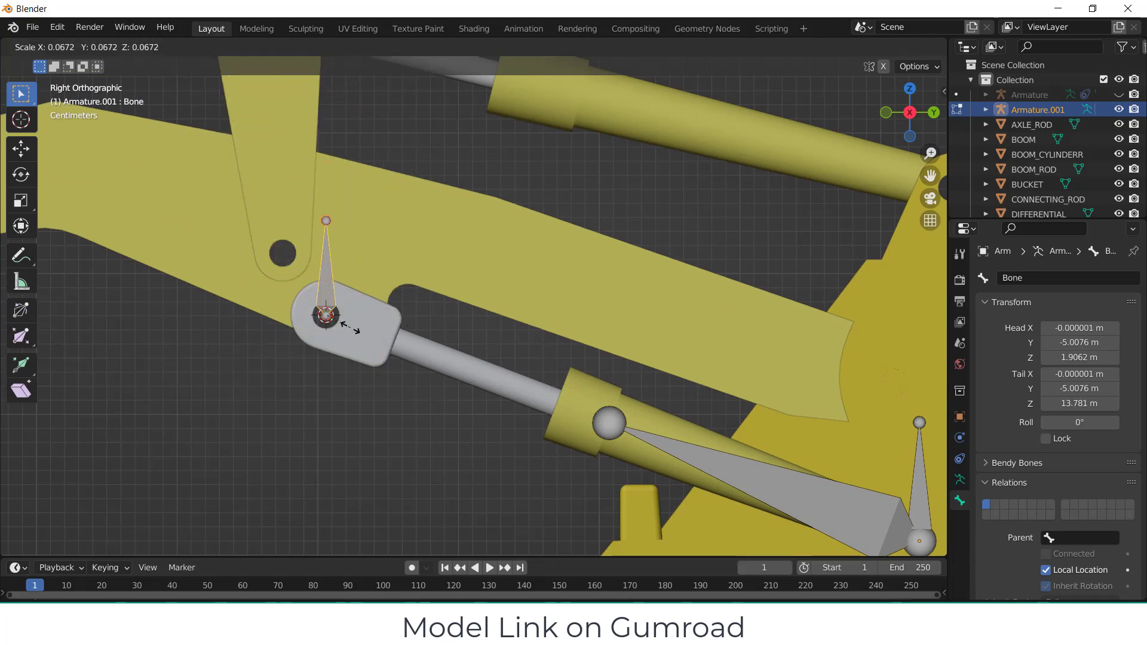
pyautogui.click(348, 330)
pyautogui.scroll(2, 328, 272)
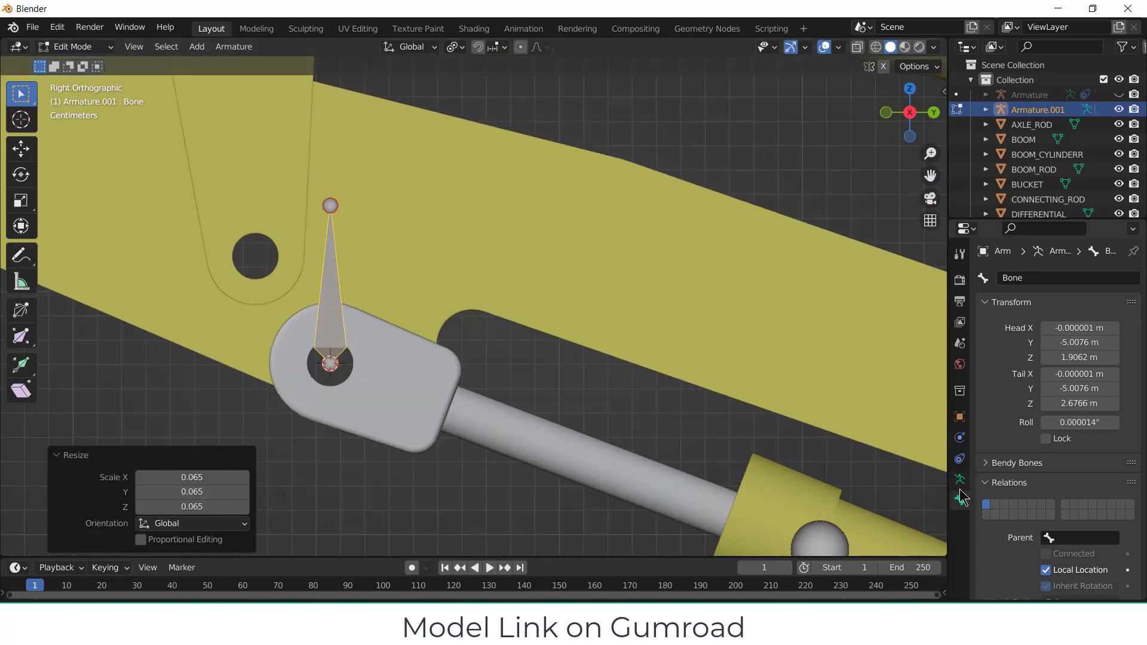
# - Rename the new eyelet bone as LuC
pyautogui.click(1047, 278)
pyautogui.press('BackSpace')
pyautogui.press('Return')
# - Extrude a second bone from the LuC bone's base along the boom rod toward the cylinder
pyautogui.click(422, 383)
pyautogui.press('e')
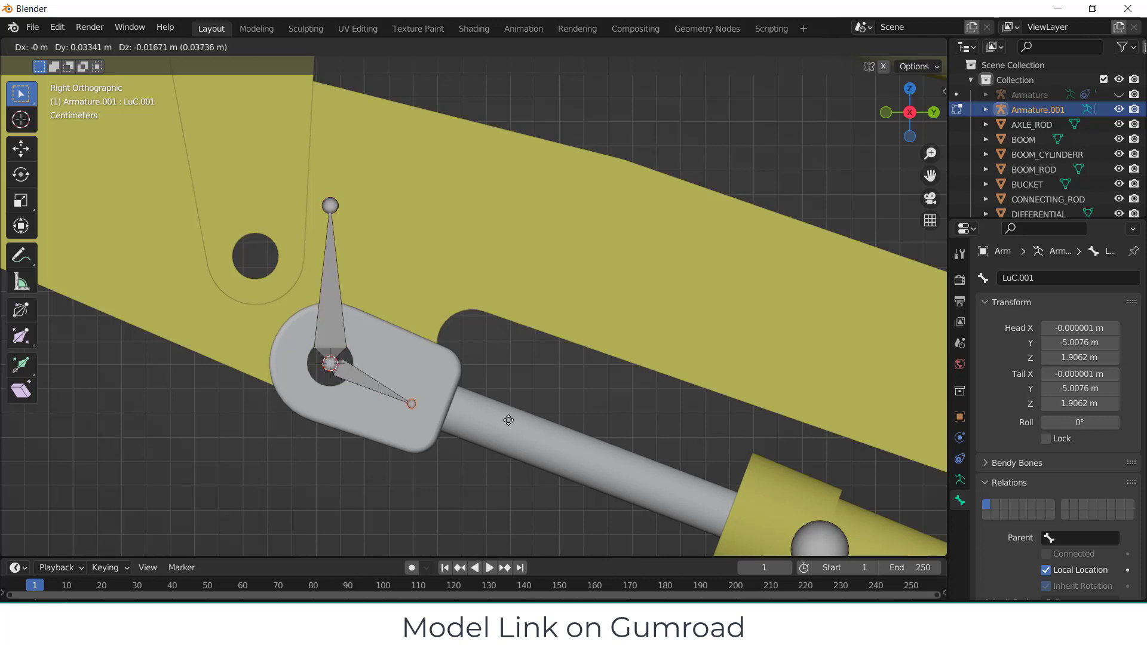
pyautogui.click(585, 442)
# - Leave the armature's Edit Mode, open the BOOM_ROD mesh for editing in edge selection, and clear its selection
pyautogui.moveTo(586, 442); pyautogui.dragTo(492, 397, button='middle')
pyautogui.press('Tab')
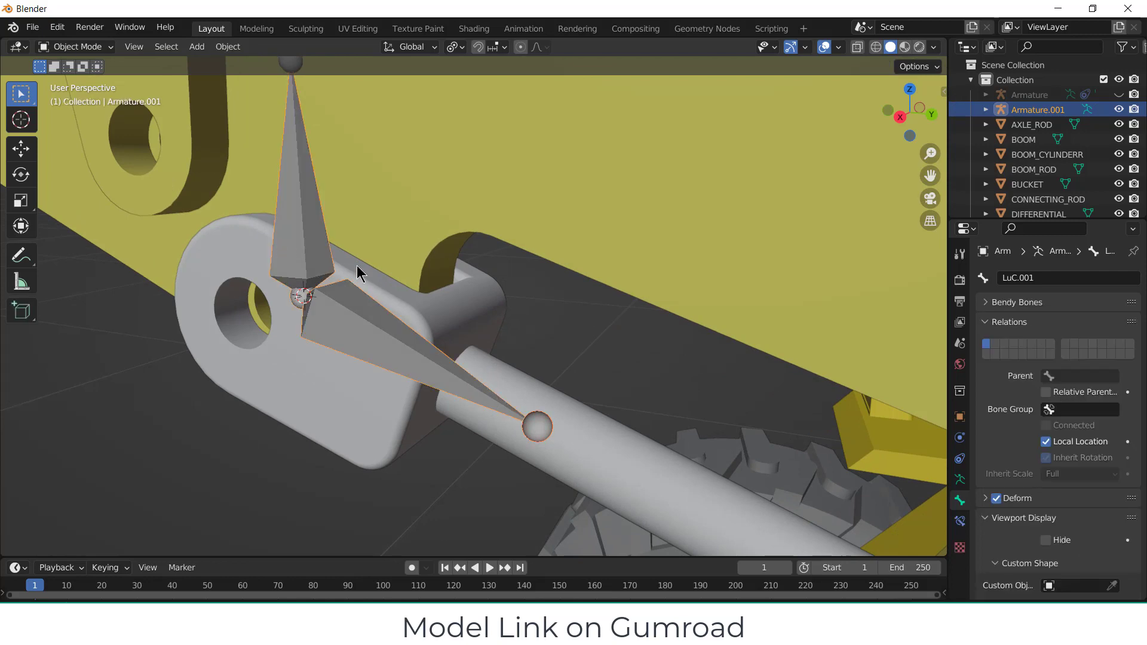
pyautogui.click(568, 432)
pyautogui.press('Tab')
pyautogui.scroll(3, 442, 359)
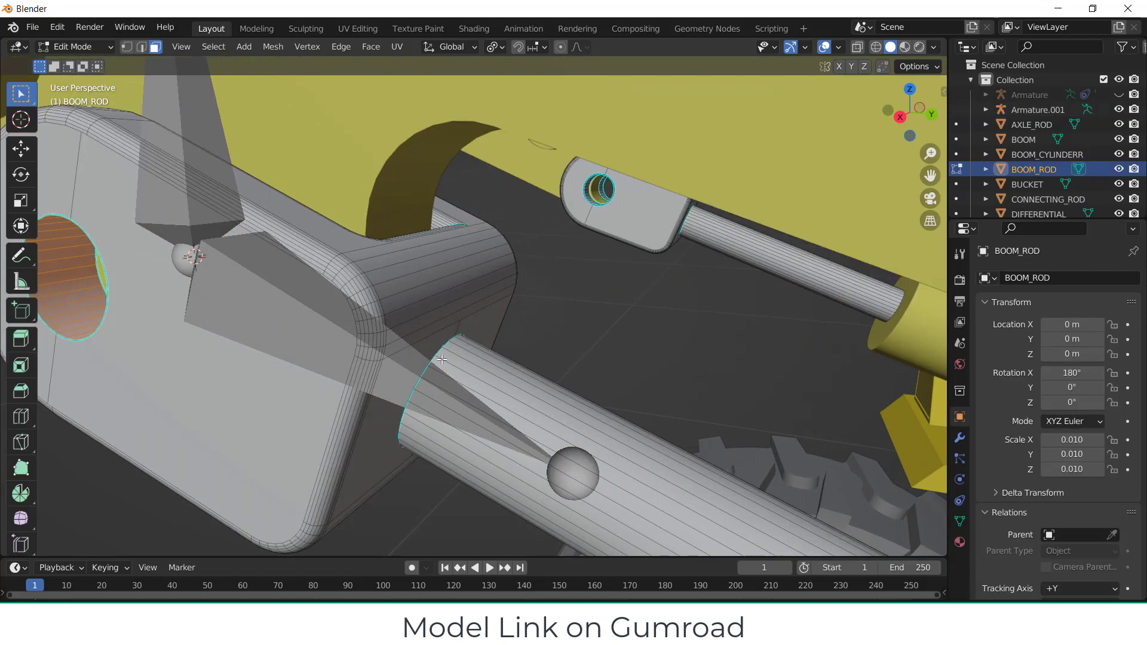
pyautogui.press('2')
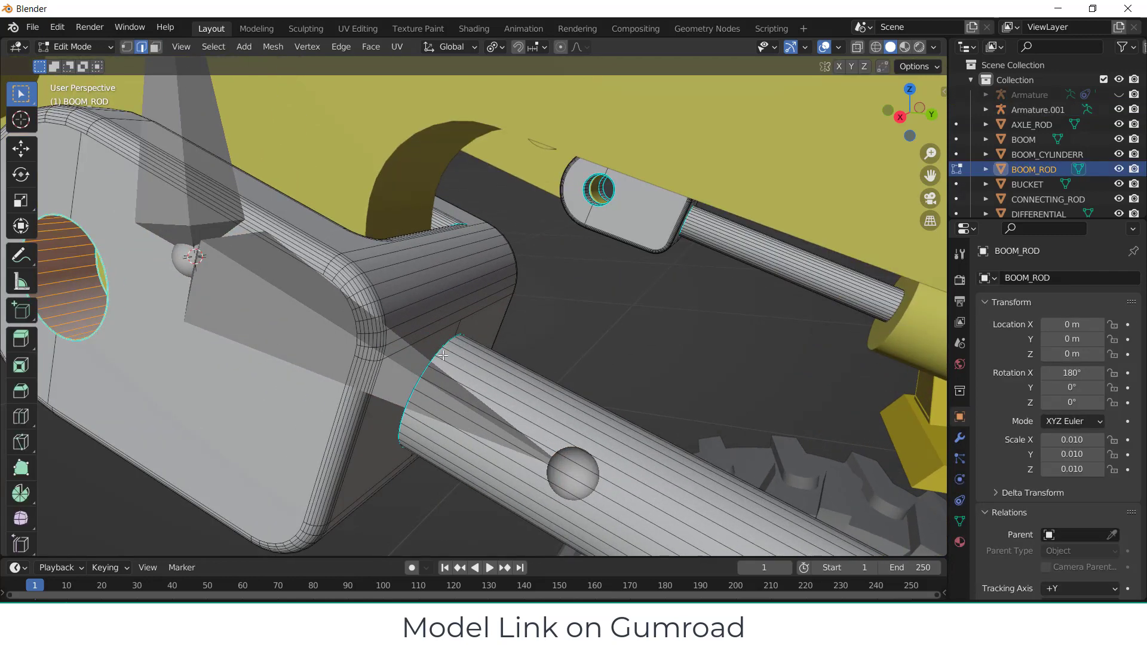
pyautogui.hotkey('alt', 'a')
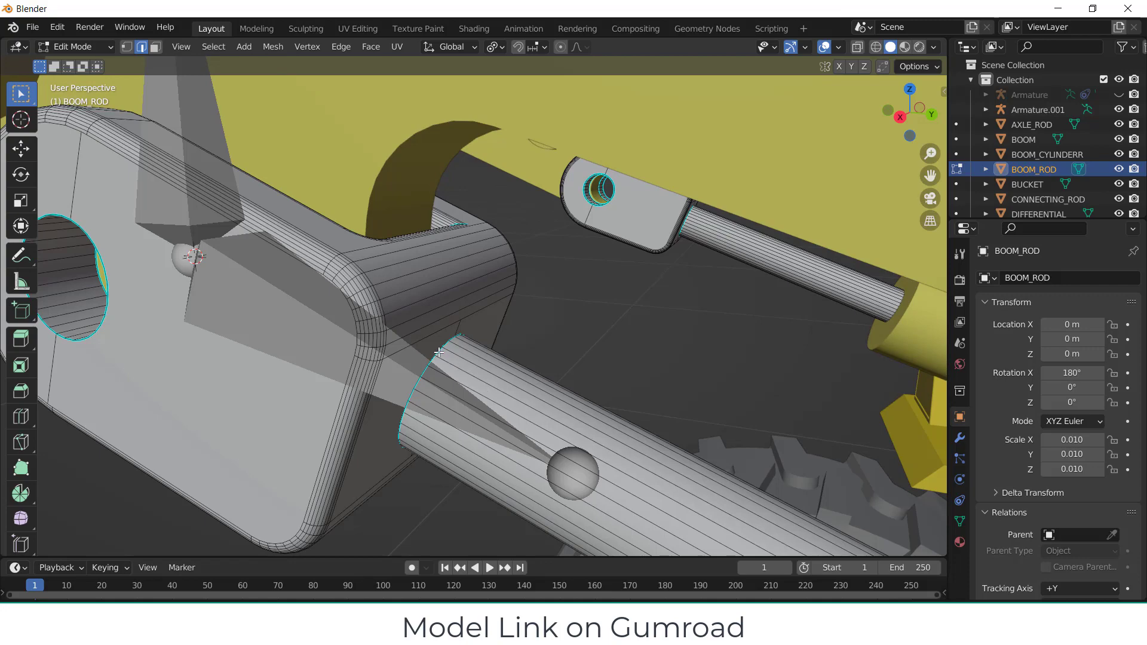
# - Isolate BOOM_ROD in local view to expose the rod end hidden inside the cylinder
pyautogui.moveTo(438, 353); pyautogui.dragTo(382, 357, button='middle')
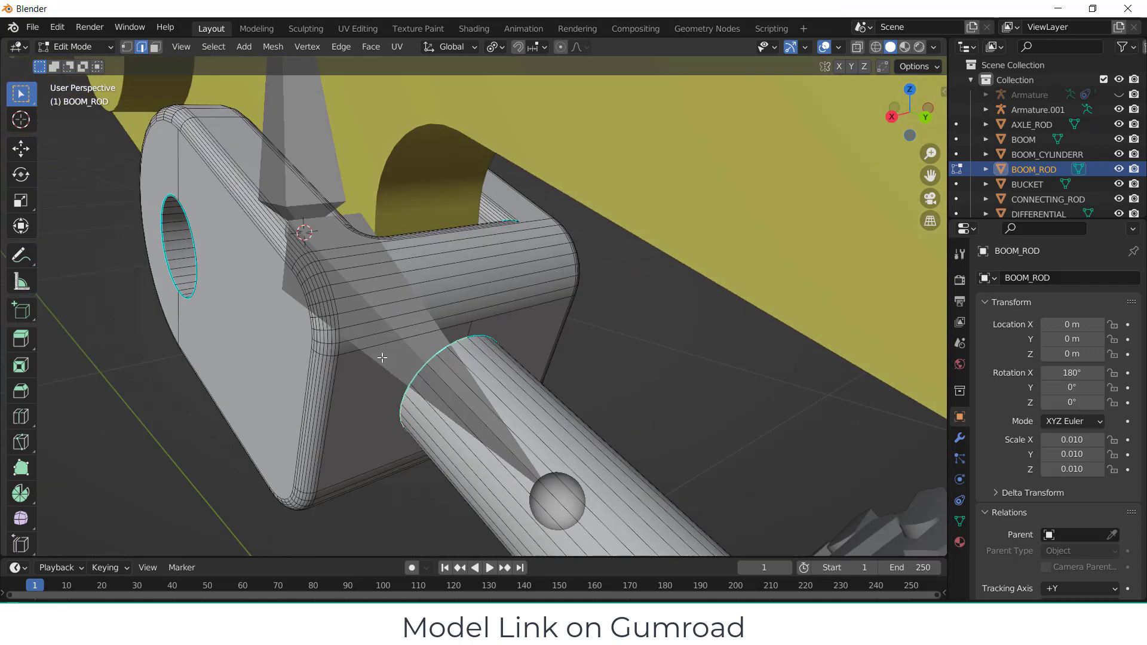
pyautogui.scroll(3, 383, 357)
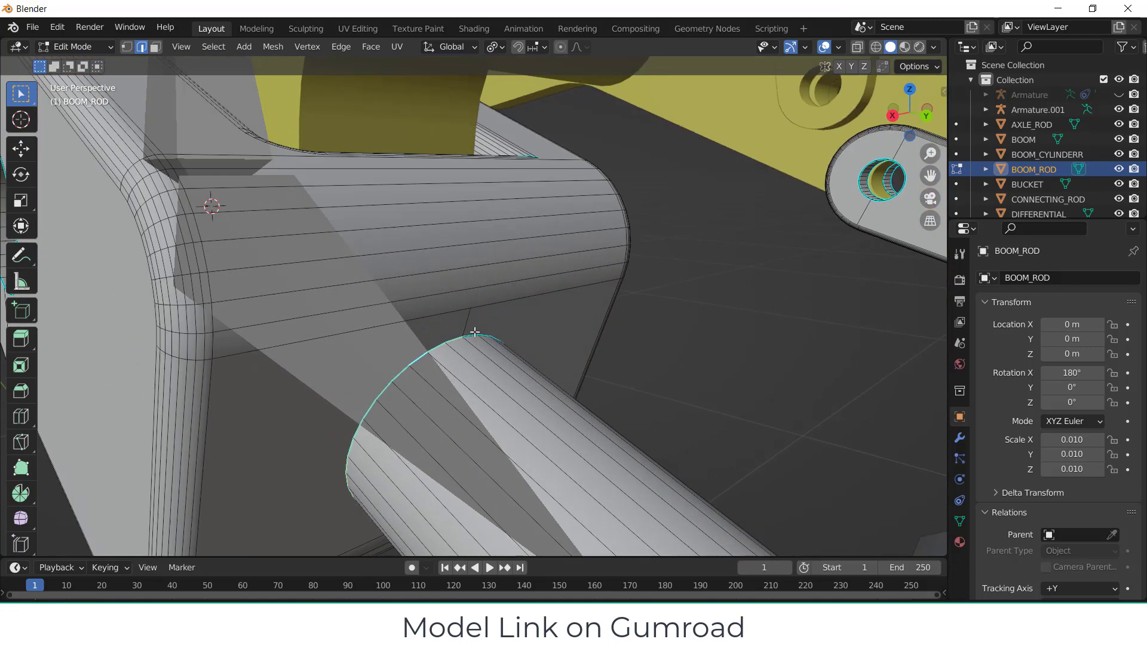
pyautogui.moveTo(477, 340); pyautogui.dragTo(595, 357, button='middle')
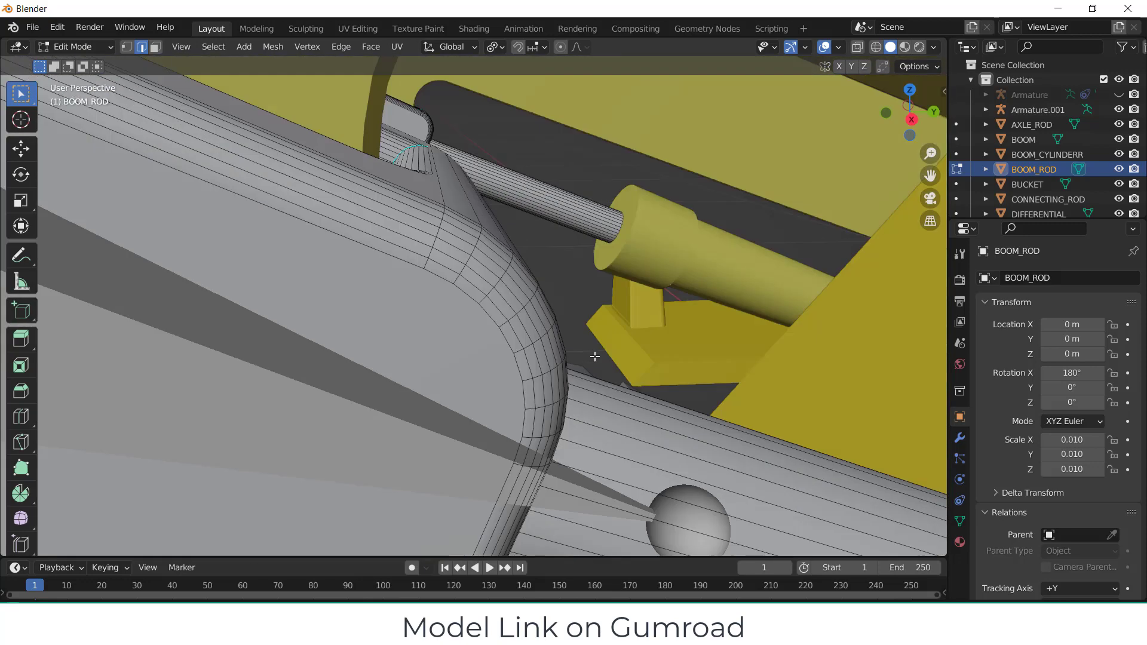
pyautogui.scroll(-5, 592, 375)
pyautogui.scroll(-3, 685, 443)
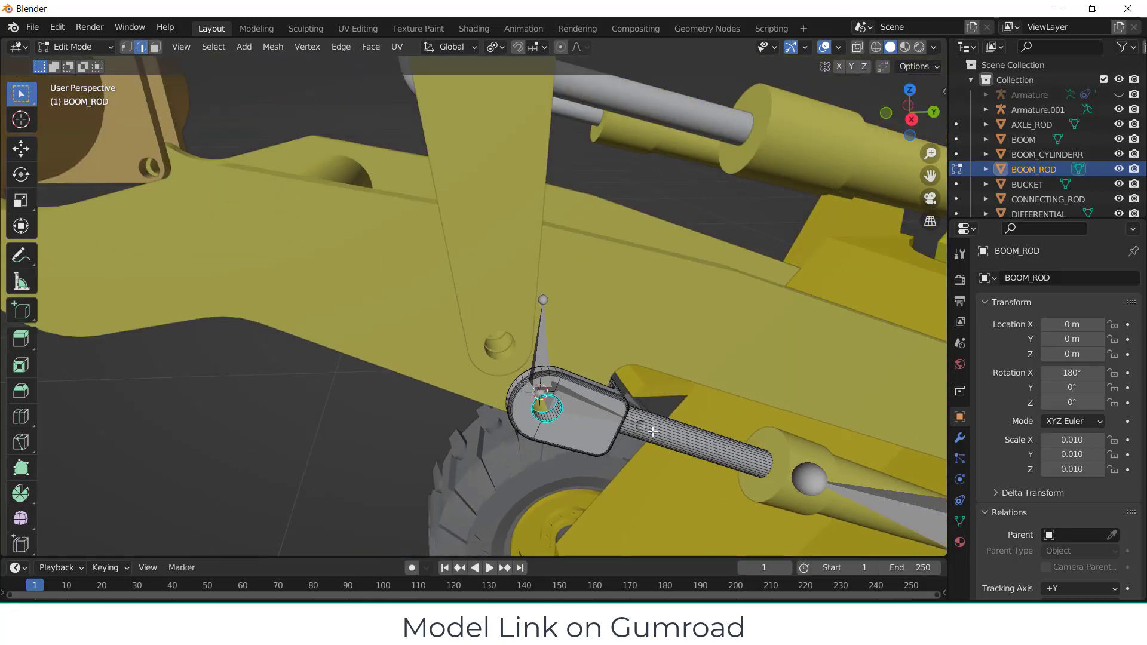
pyautogui.scroll(1, 653, 432)
pyautogui.press('KP_Divide')
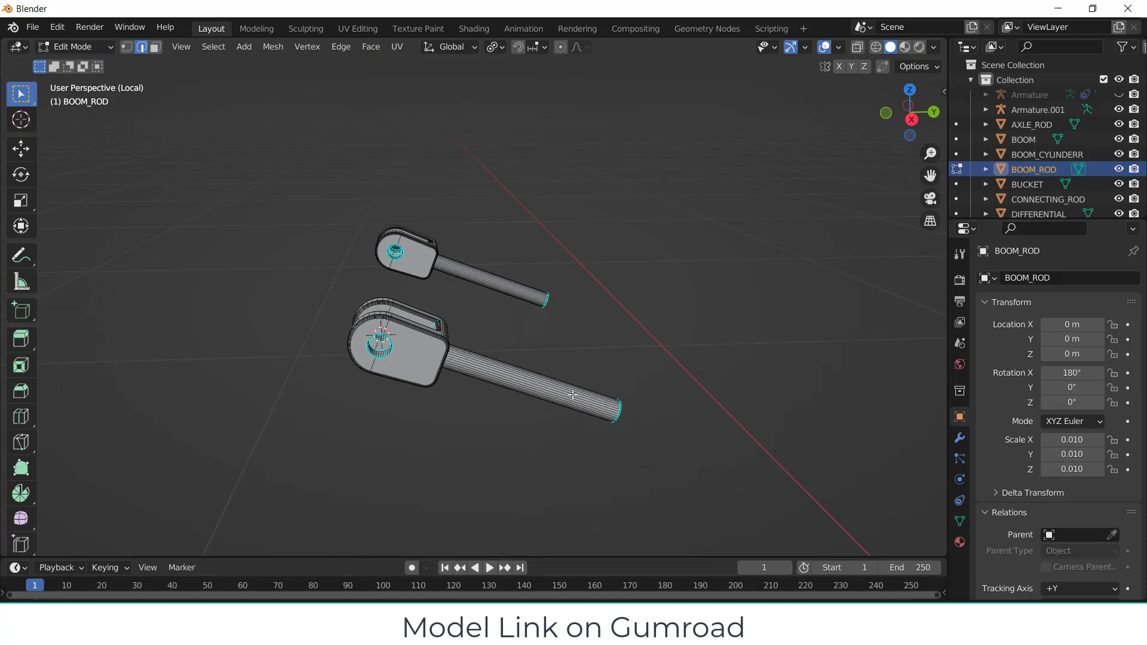
pyautogui.scroll(3, 430, 334)
pyautogui.moveTo(419, 335); pyautogui.dragTo(437, 338, button='middle')
pyautogui.scroll(1, 622, 438)
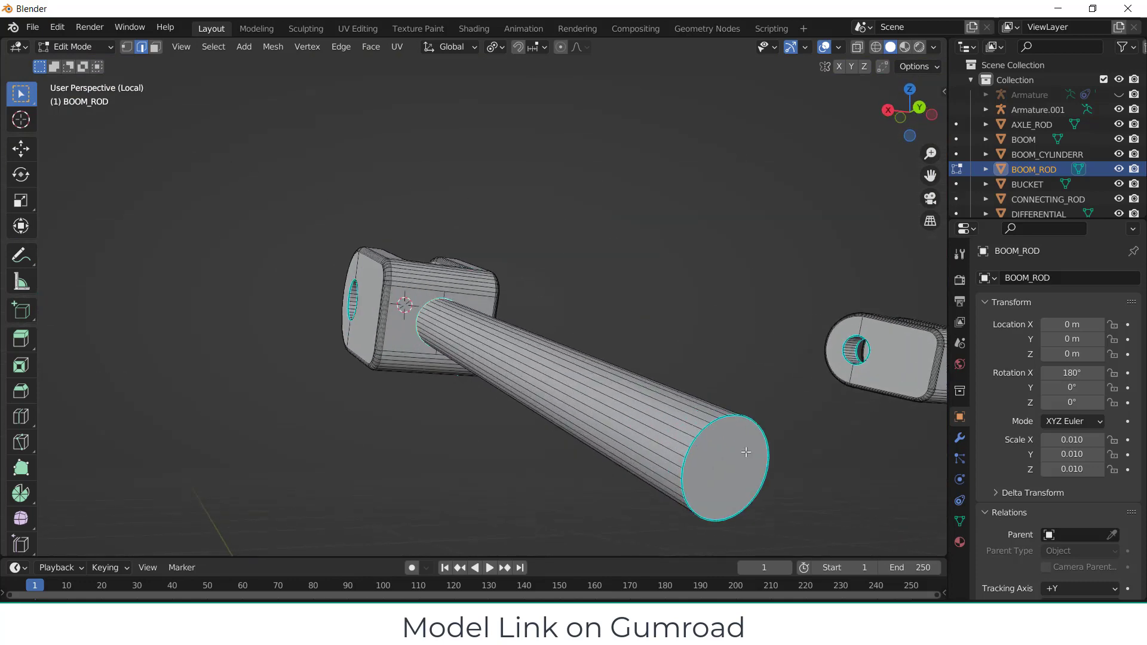
# - Snap the 3D cursor to the rod's flat end face using face selection, and leave local view
pyautogui.click(155, 46)
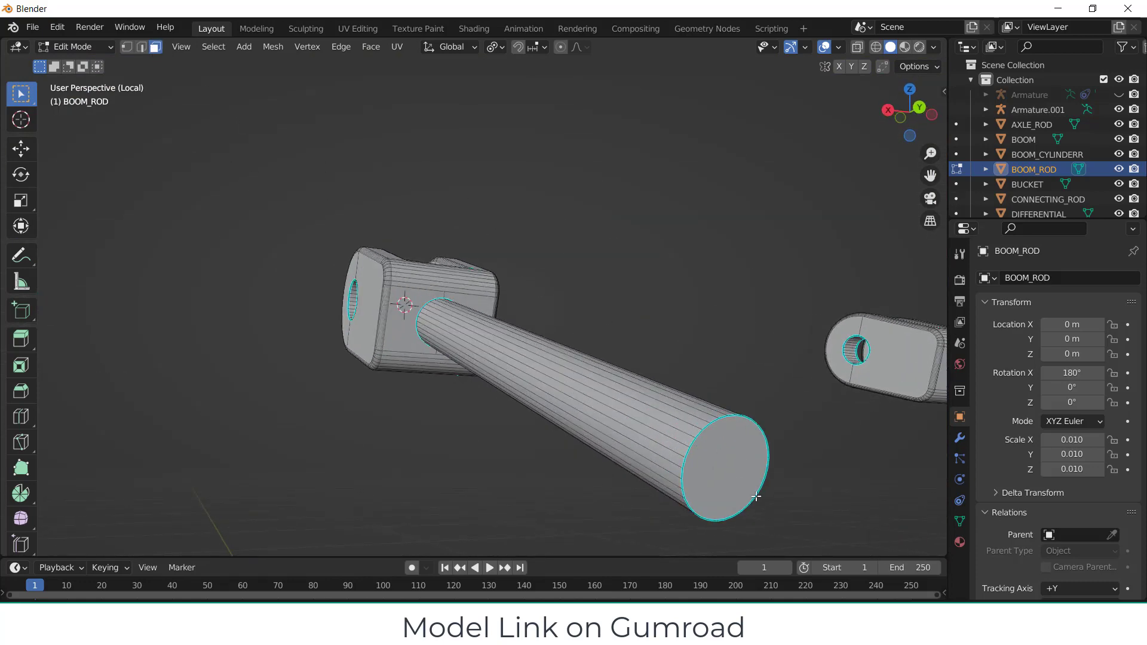
pyautogui.click(752, 456)
pyautogui.hotkey('shift', 's')
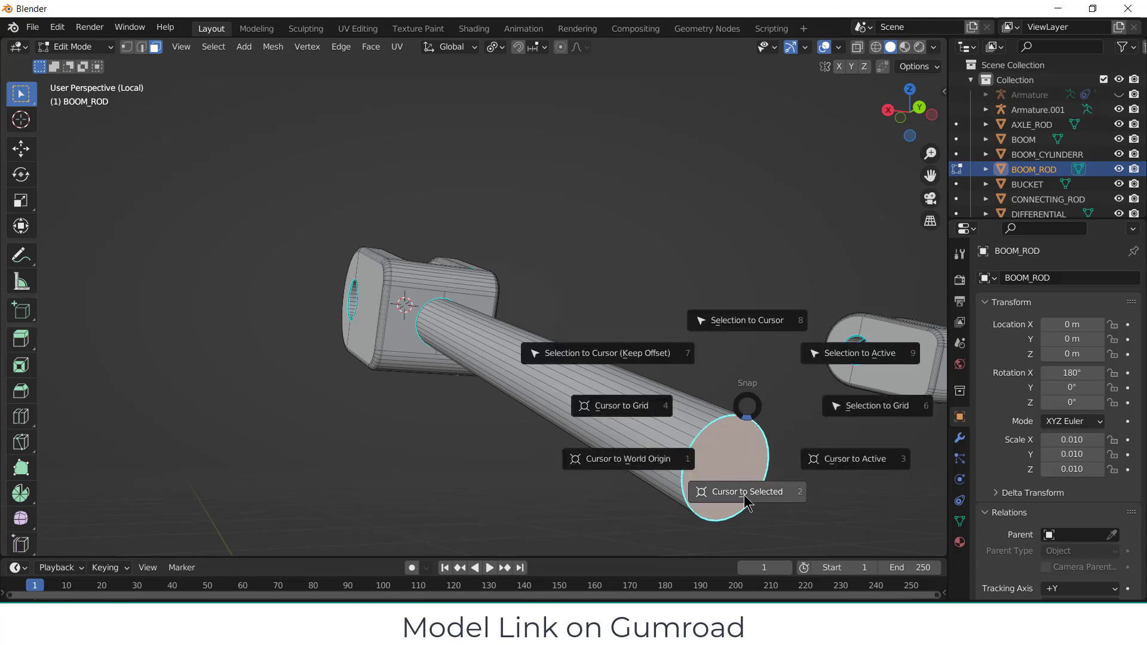
pyautogui.click(748, 501)
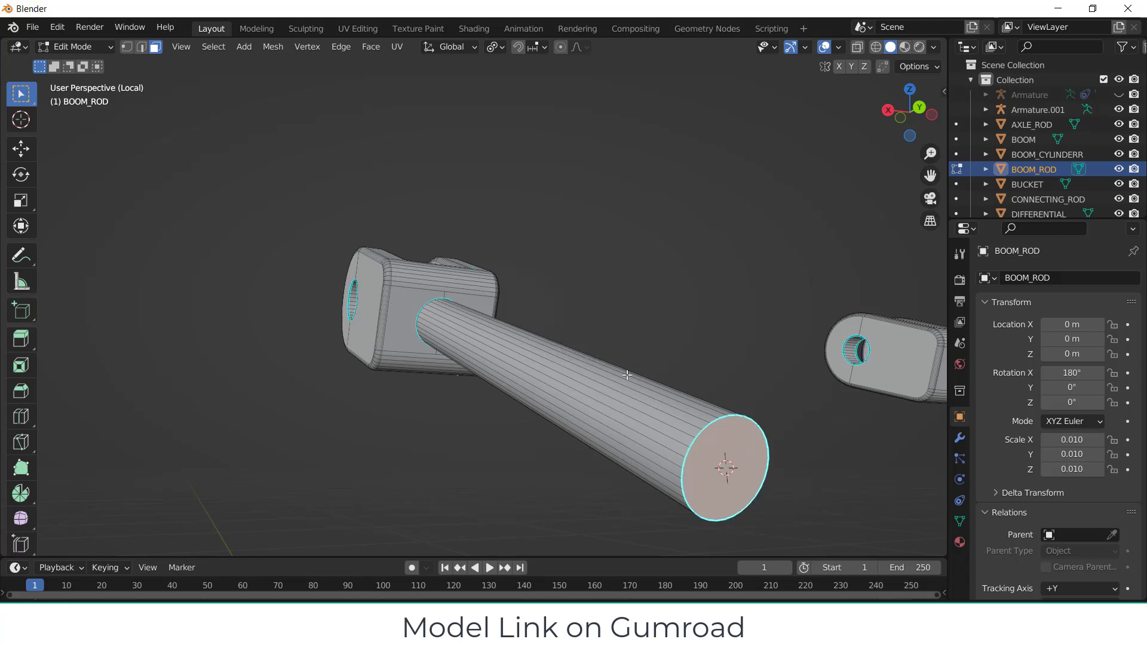
pyautogui.press('KP_Divide')
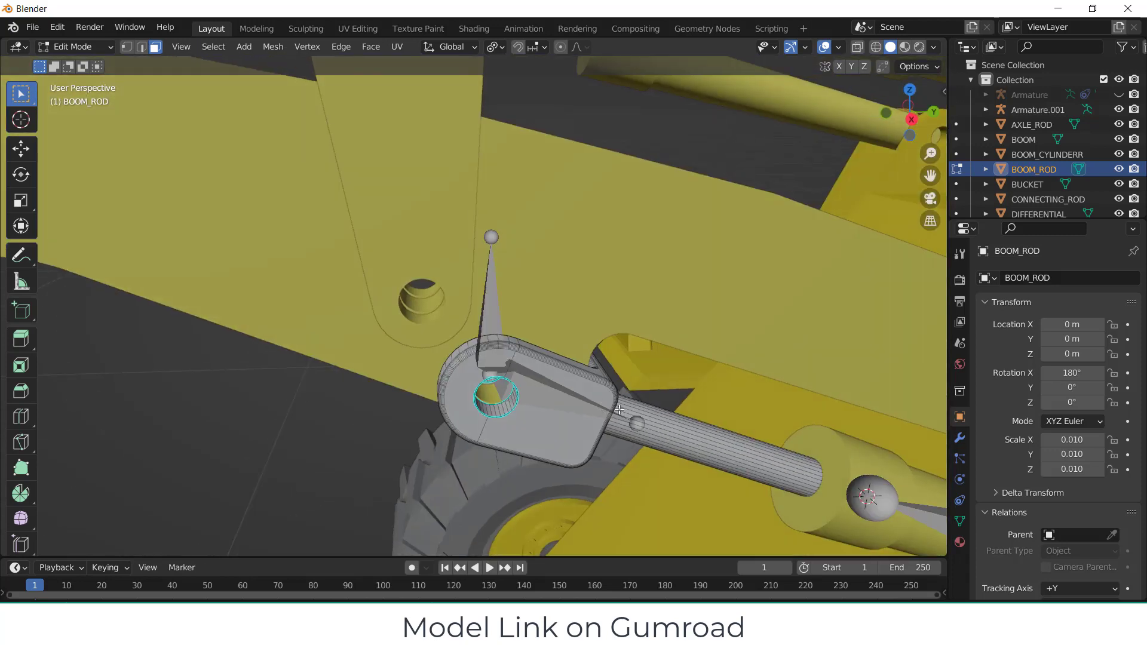
# - Snap the tail of the LuC.001 bone to the 3D cursor in Armature.001's Edit Mode and return to the right orthographic view
pyautogui.click(75, 47)
pyautogui.click(80, 63)
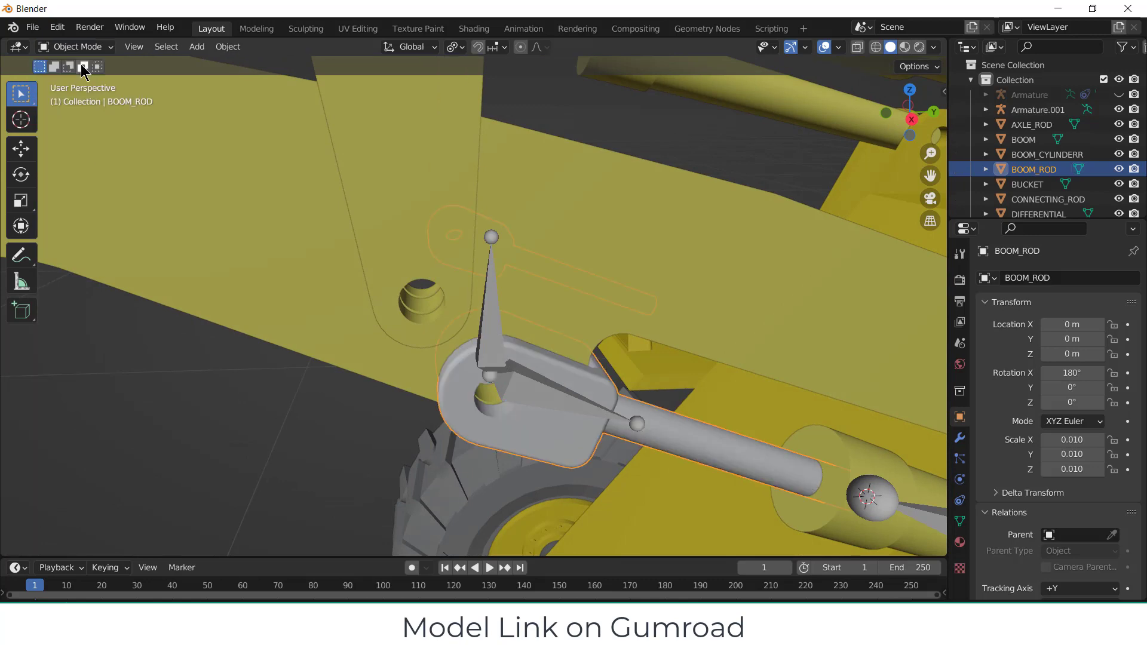
pyautogui.click(629, 430)
pyautogui.press('Tab')
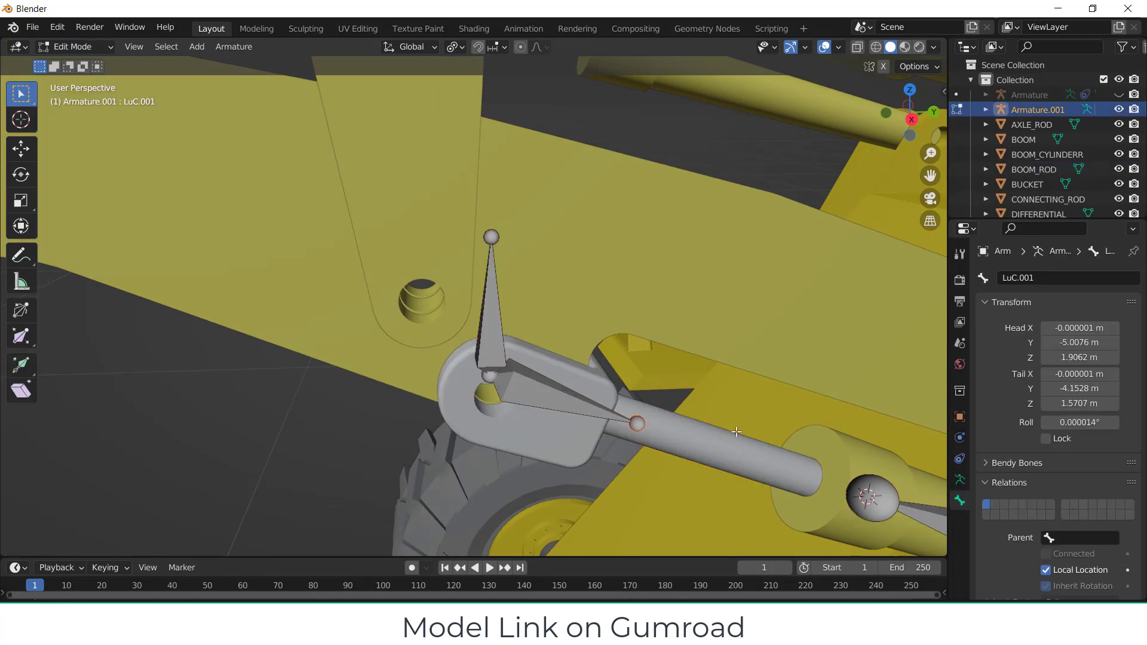
pyautogui.hotkey('shift', 's')
pyautogui.click(731, 348)
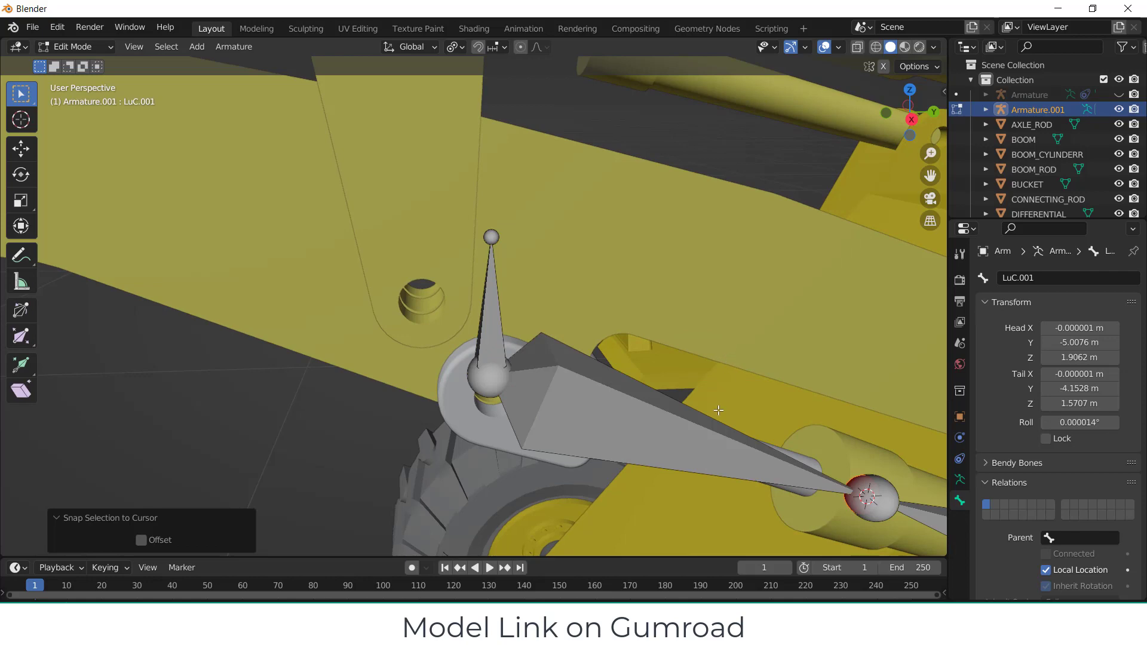
pyautogui.press('KP_1')
pyautogui.press('KP_3')
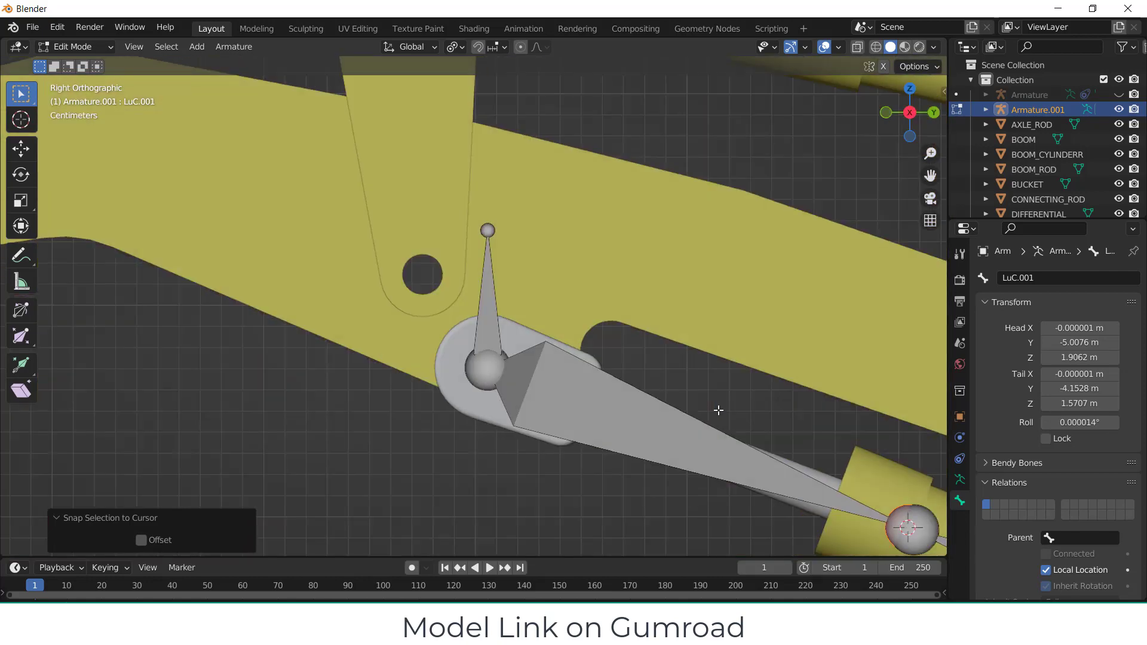
# - Parent the LuC.001 rod bone to the LuC bone with Keep Offset in Armature.001's Edit Mode
pyautogui.scroll(-1, 719, 411)
pyautogui.keyDown('shift'); pyautogui.moveTo(719, 411); pyautogui.dragTo(422, 292, button='middle'); pyautogui.keyUp('shift')
pyautogui.scroll(-3, 563, 373)
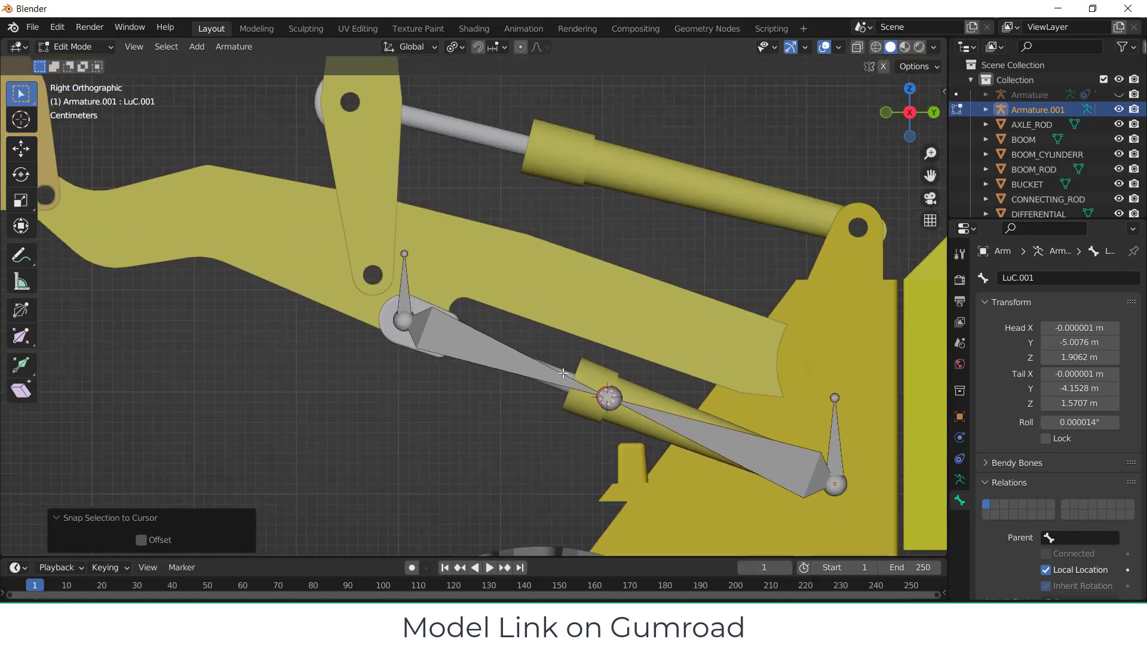
pyautogui.keyDown('shift'); pyautogui.moveTo(562, 373); pyautogui.dragTo(436, 317, button='middle'); pyautogui.keyUp('shift')
pyautogui.scroll(3, 522, 340)
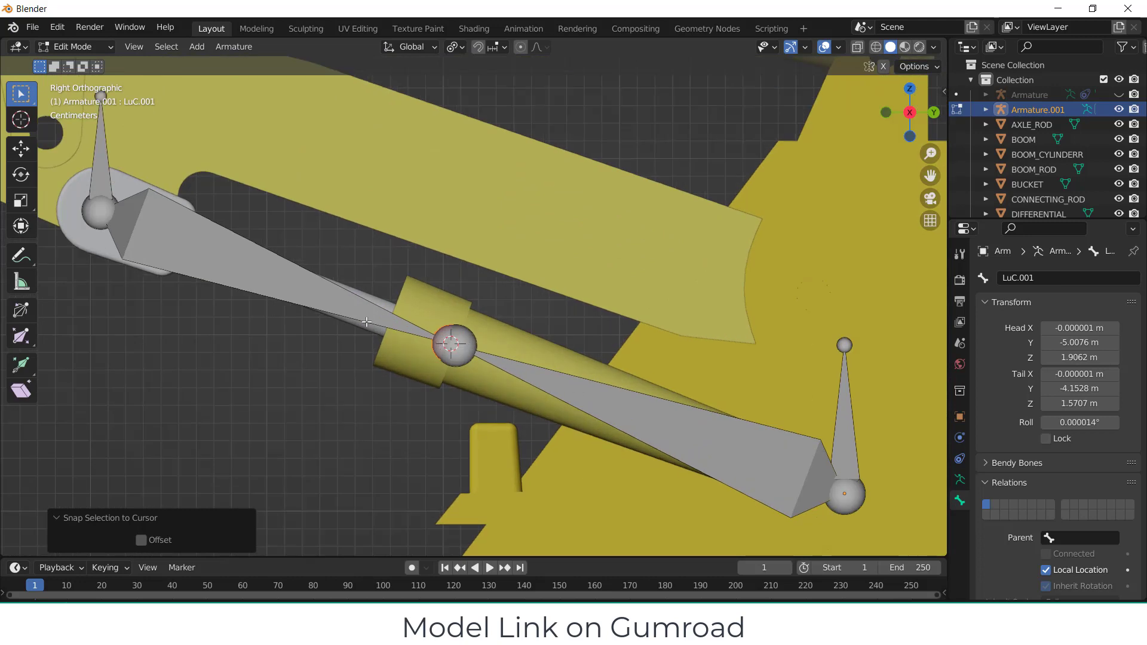
pyautogui.scroll(-2, 366, 322)
pyautogui.click(230, 263)
pyautogui.keyDown('shift'); pyautogui.moveTo(355, 291); pyautogui.dragTo(463, 377, button='middle'); pyautogui.keyUp('shift')
pyautogui.keyDown('shift'); pyautogui.click(290, 283); pyautogui.keyUp('shift')
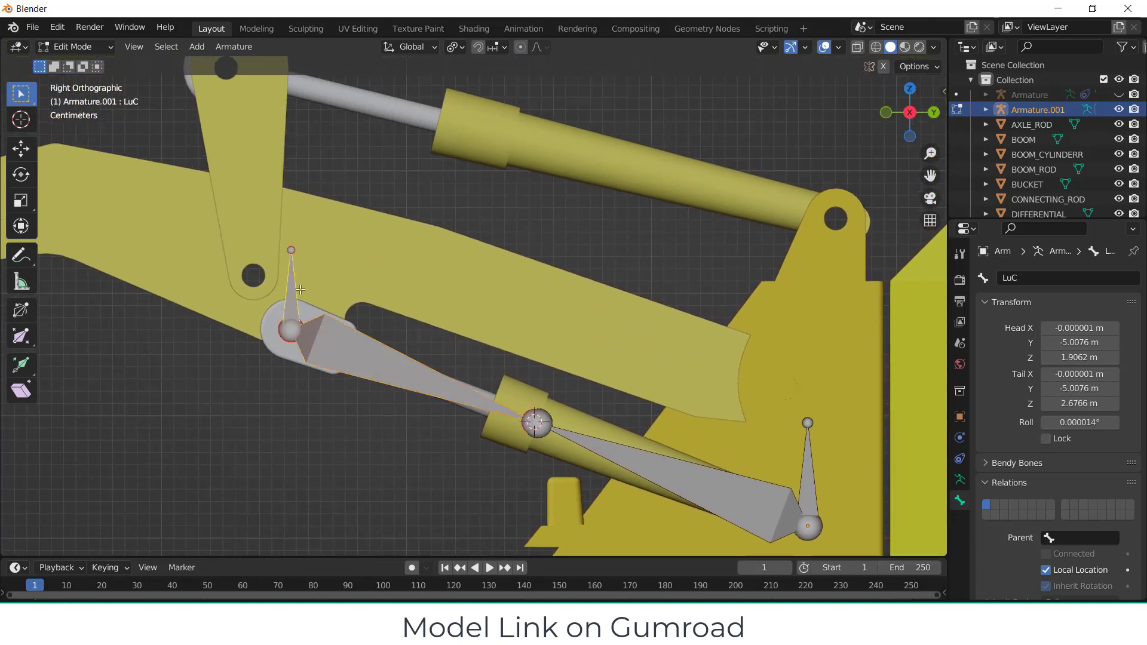
pyautogui.hotkey('ctrl', 'p')
pyautogui.click(301, 291)
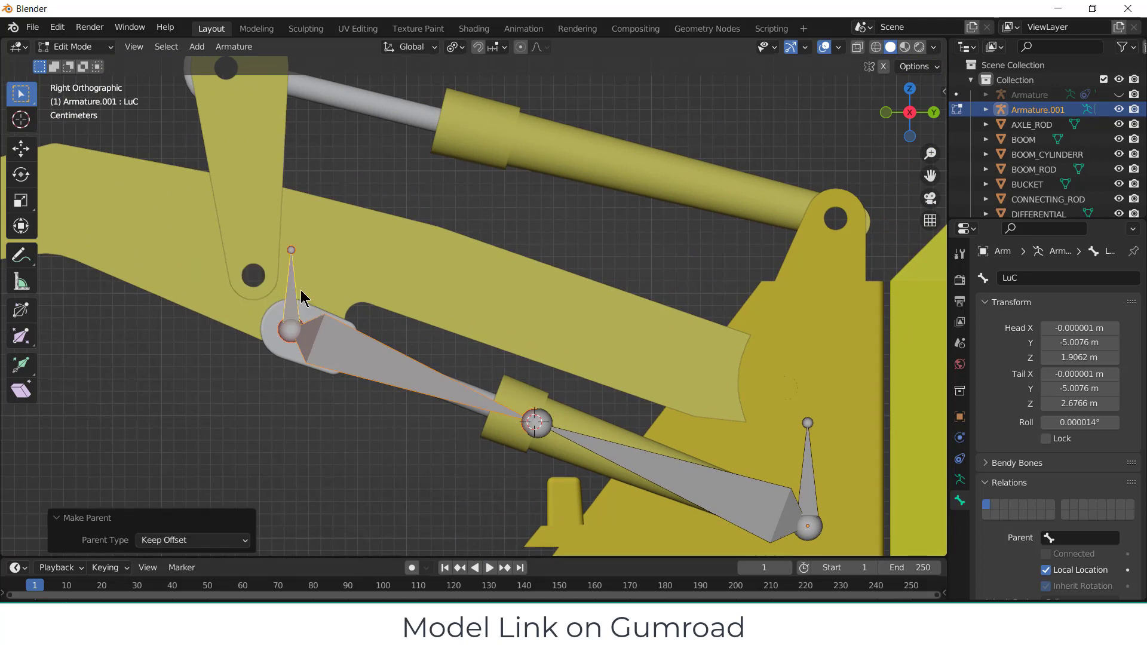
# - Switch Armature.001 to Pose Mode, test the parenting with a trial move of the LuC bone, and cancel the move
pyautogui.click(75, 47)
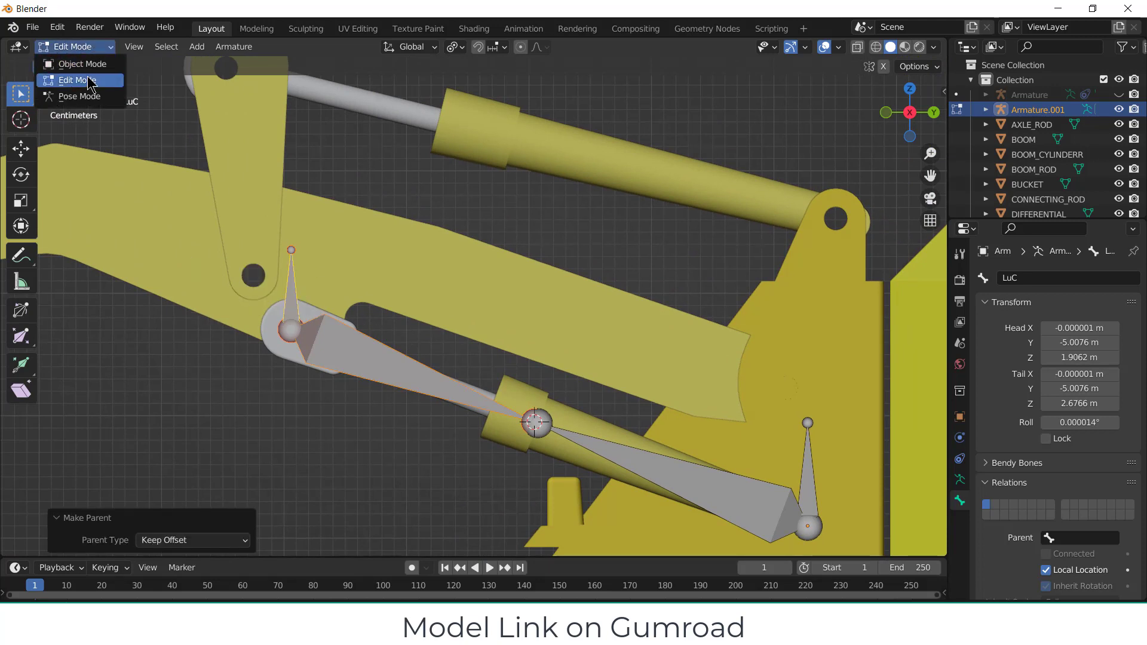
pyautogui.click(67, 95)
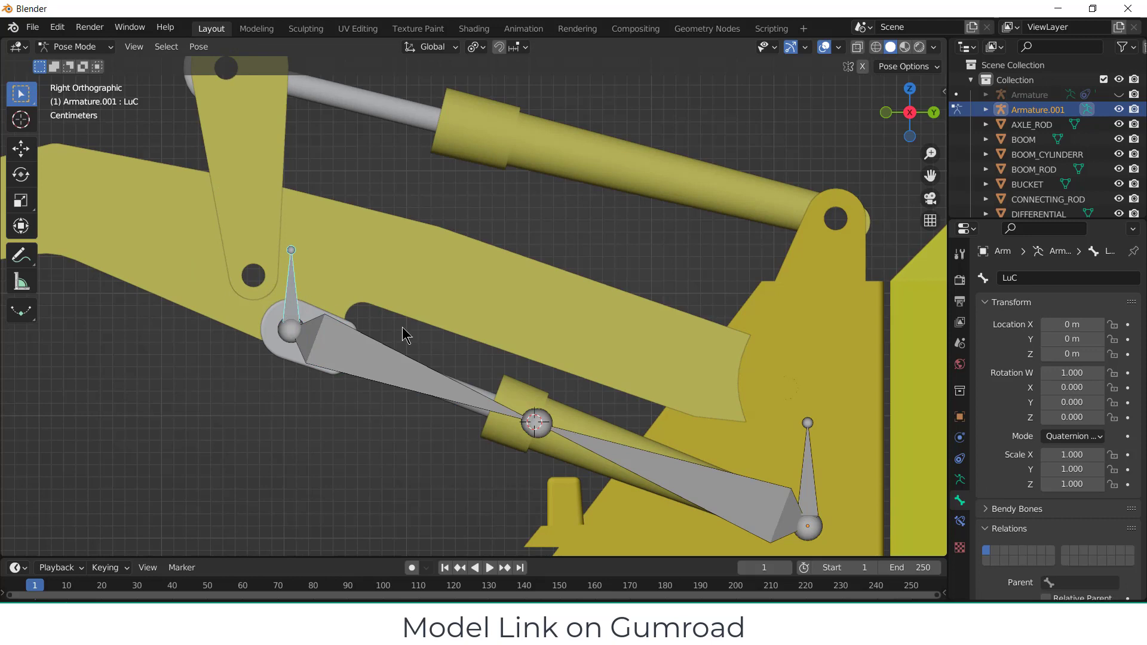
pyautogui.press('g')
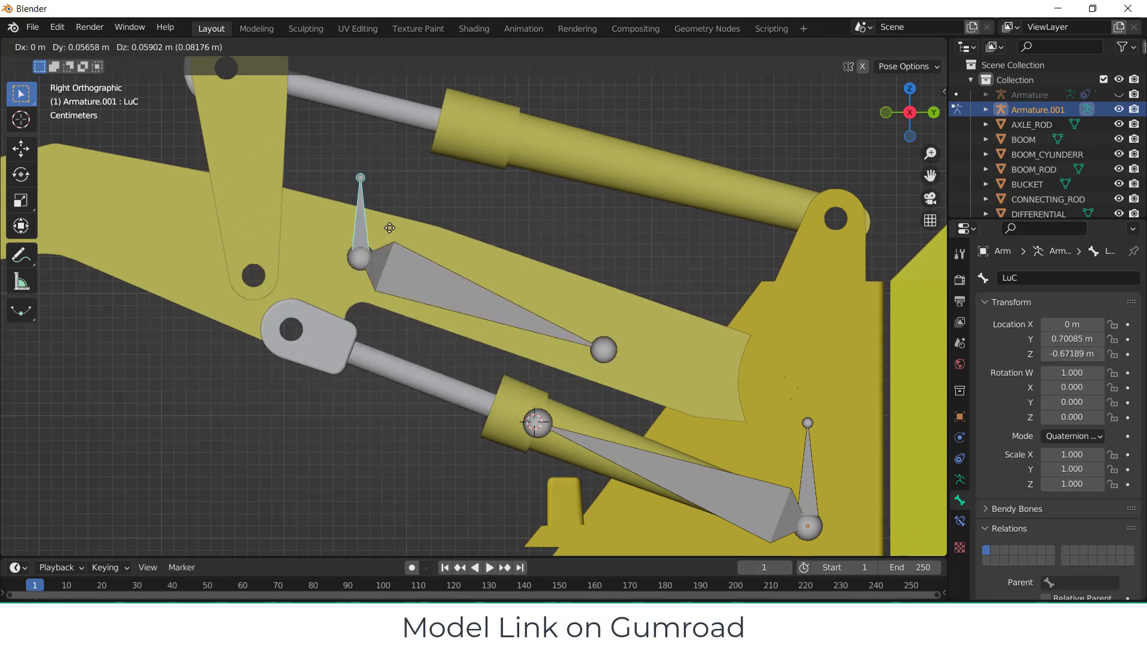
pyautogui.press('Escape')
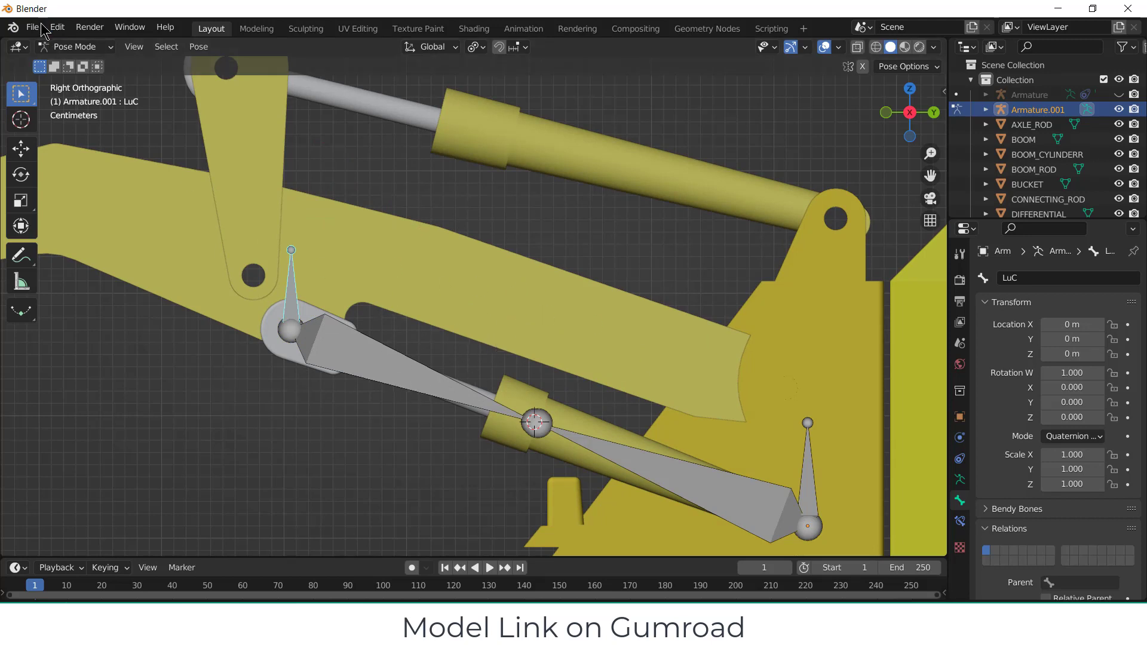
# - Add a Damped Track constraint to the LuC.001 bone, targeting Armature.001 and its Lsc bone
pyautogui.click(394, 371)
pyautogui.click(961, 522)
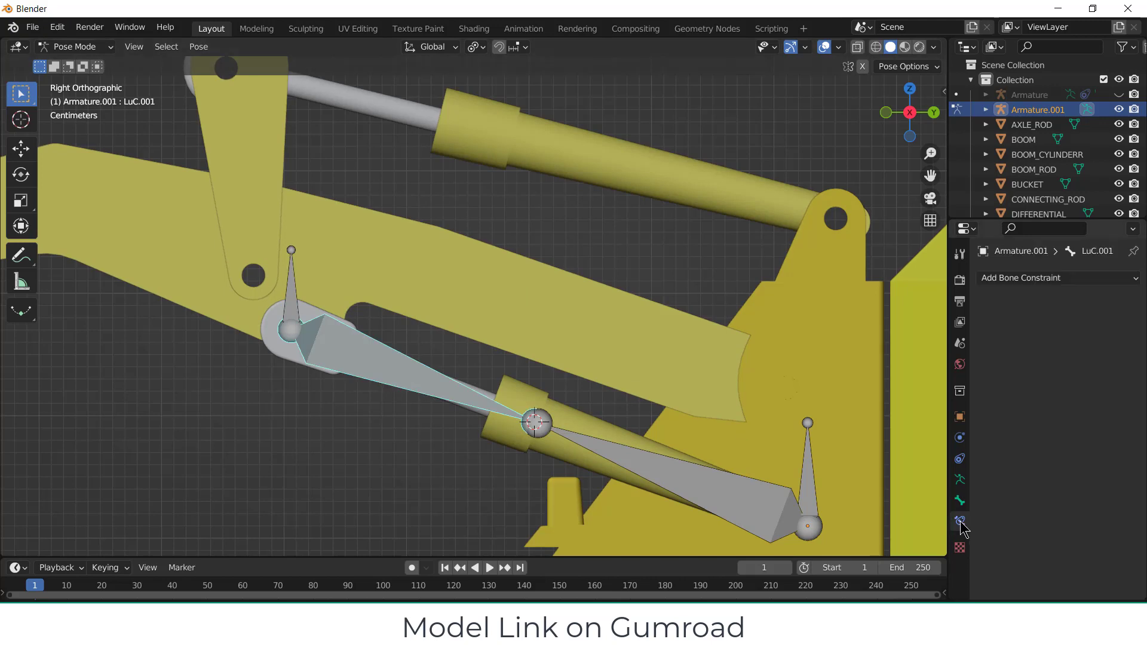
pyautogui.click(1085, 278)
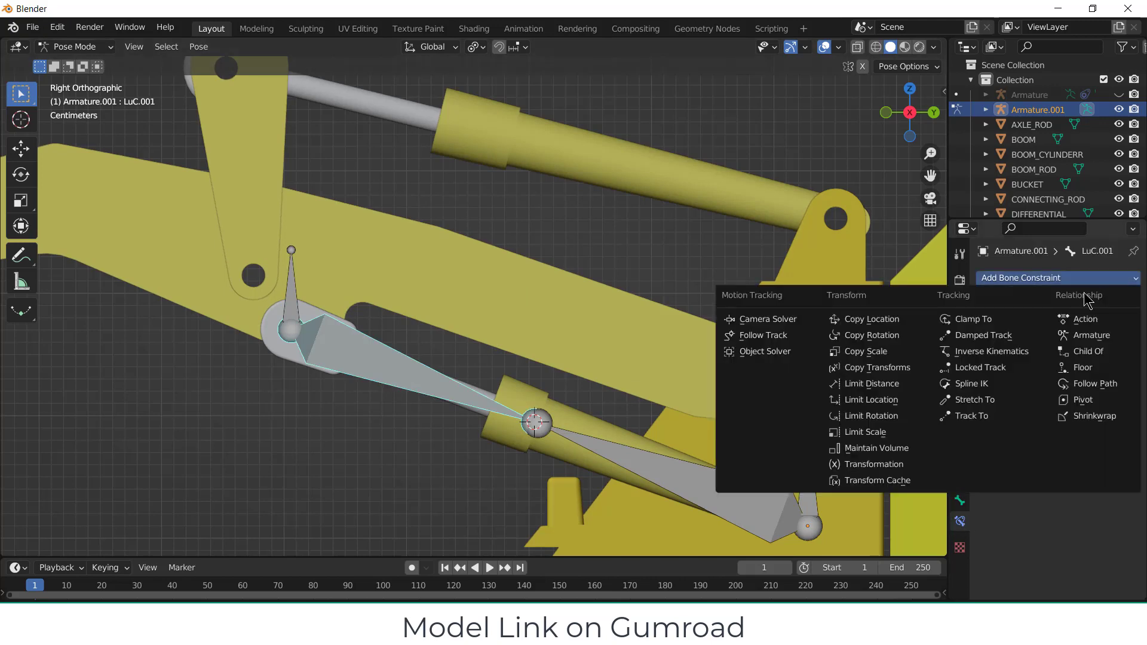
pyautogui.click(1025, 342)
pyautogui.click(1079, 324)
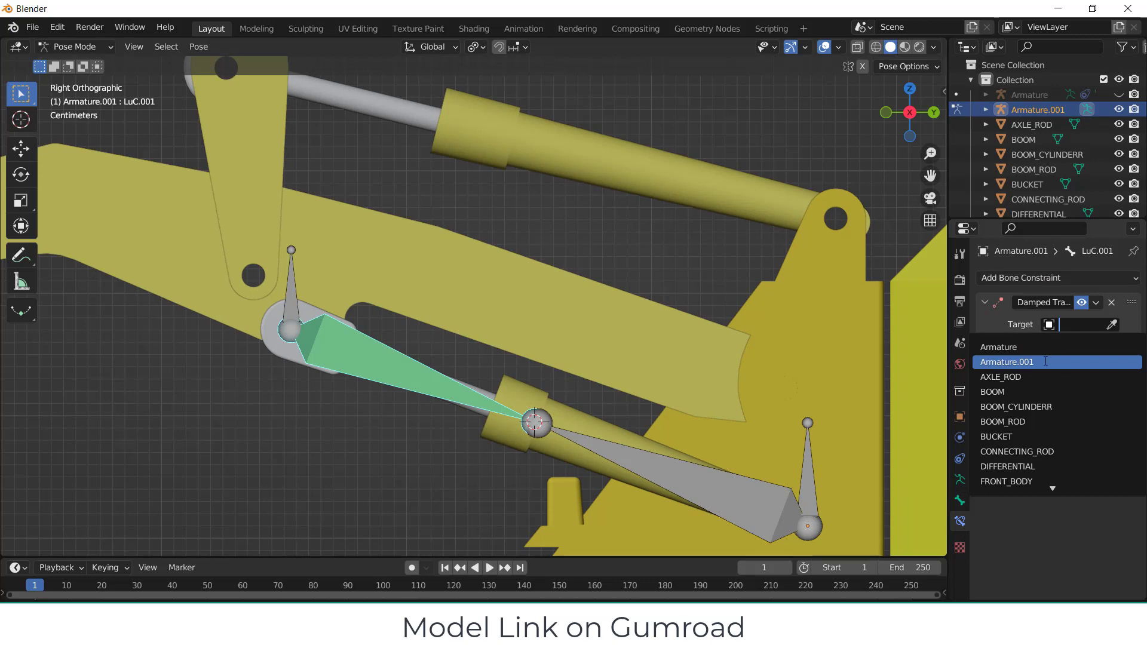
pyautogui.click(1039, 360)
pyautogui.click(1095, 341)
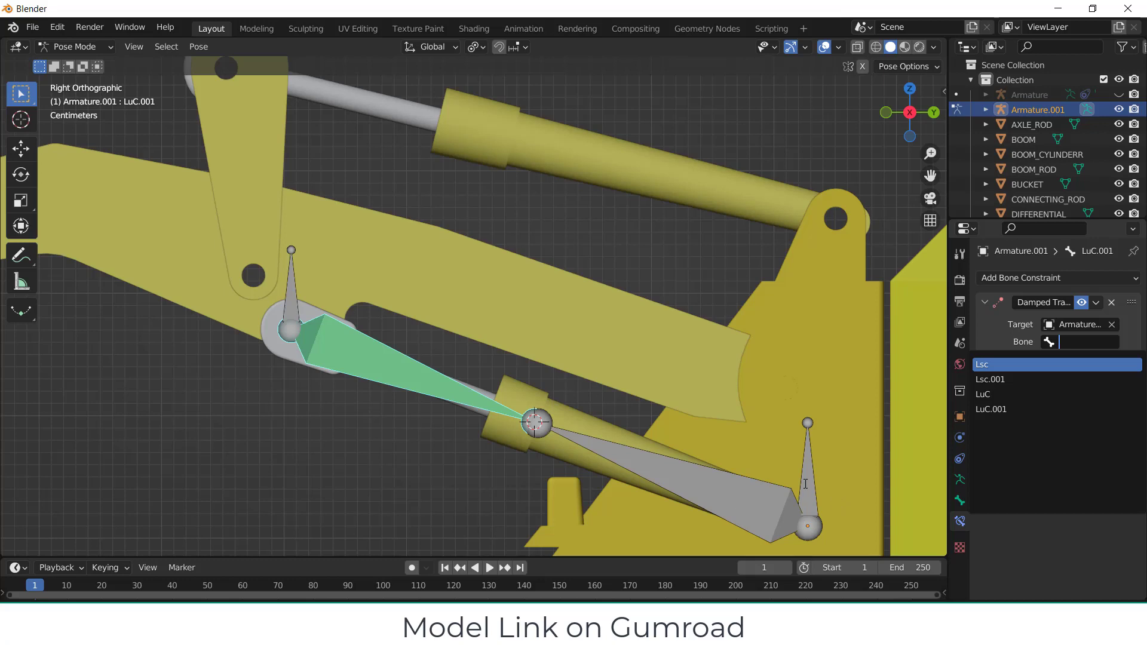
pyautogui.click(992, 364)
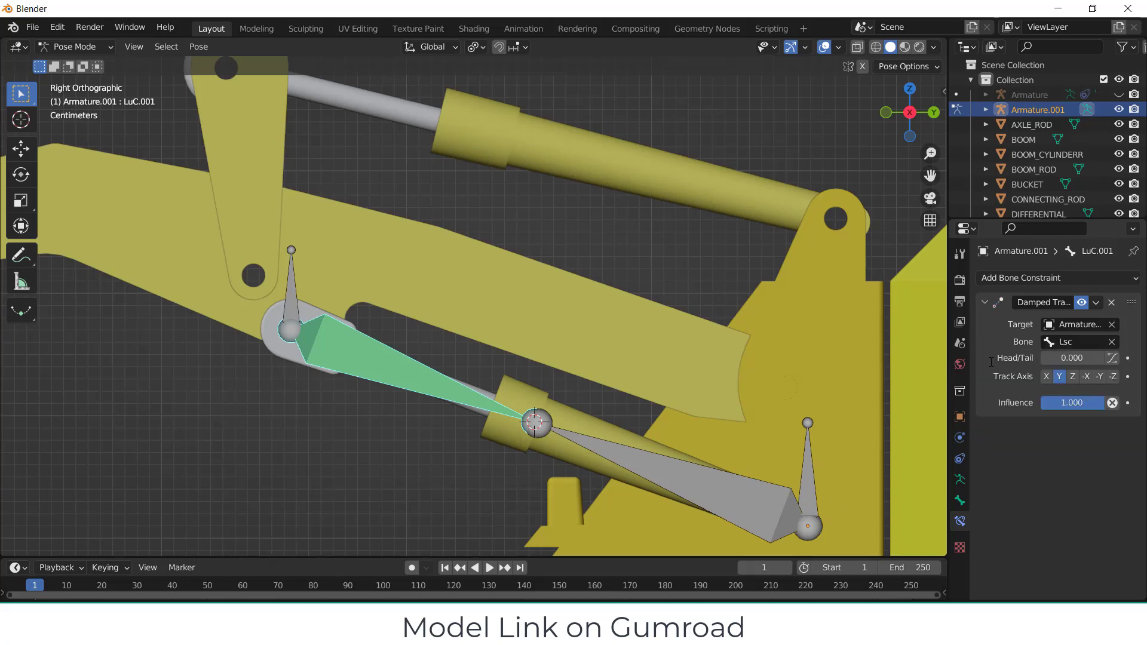
# - Add a Damped Track constraint to the Lsc.001 bone, targeting Armature.001 and its LuC bone
pyautogui.click(671, 469)
pyautogui.click(1056, 279)
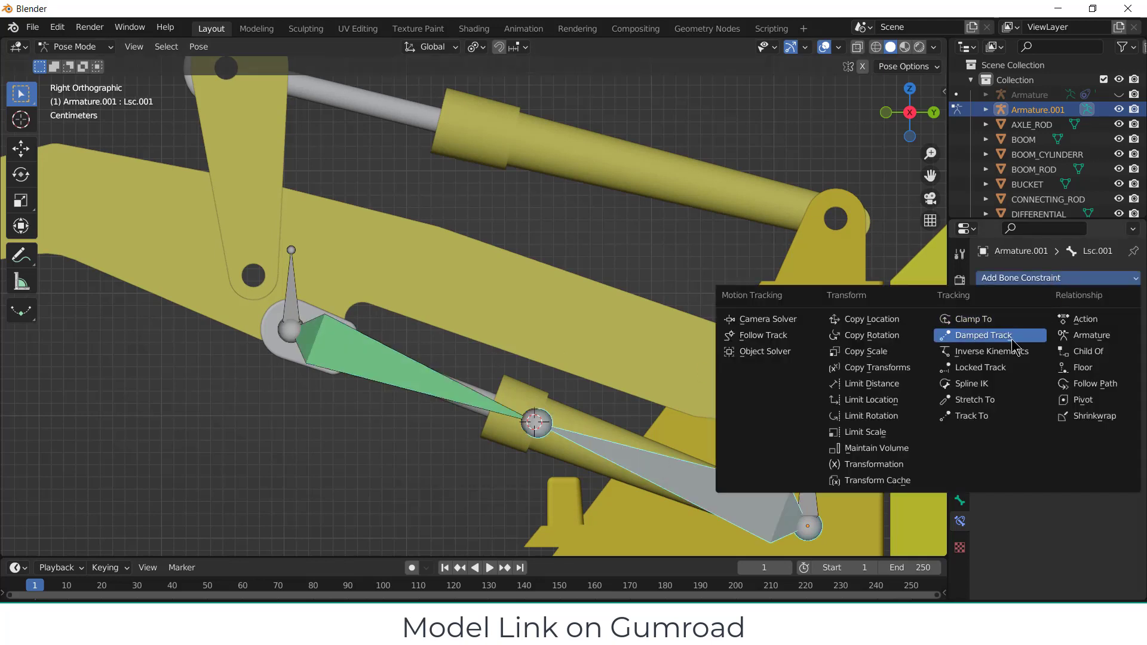
pyautogui.click(992, 336)
pyautogui.click(1073, 326)
pyautogui.click(1065, 362)
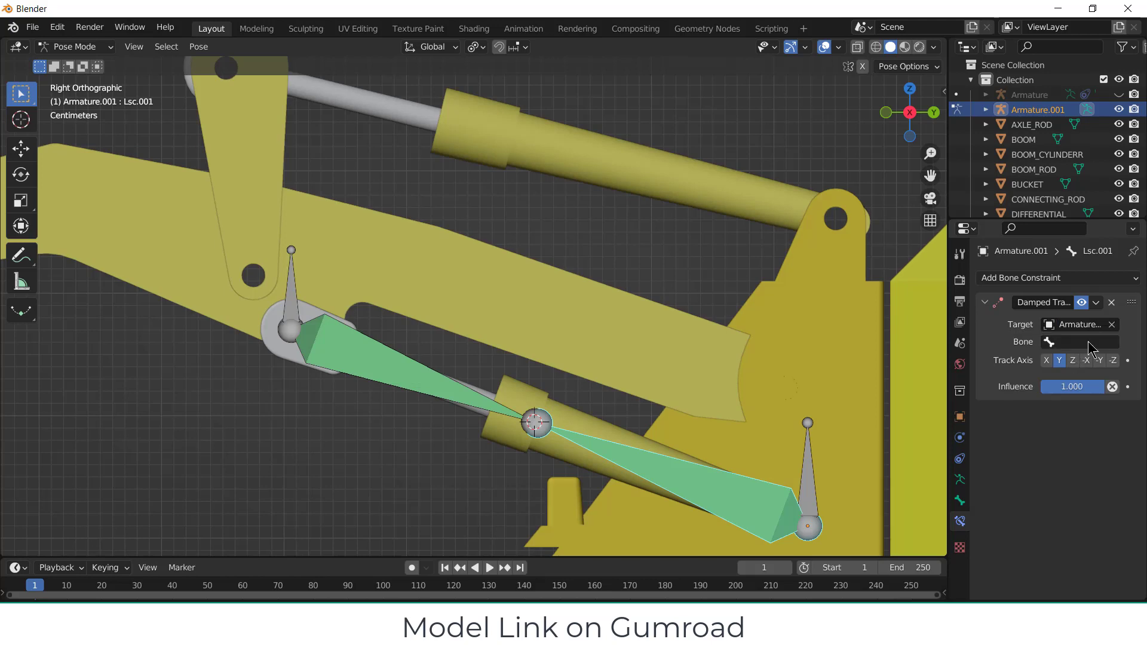
pyautogui.click(1091, 343)
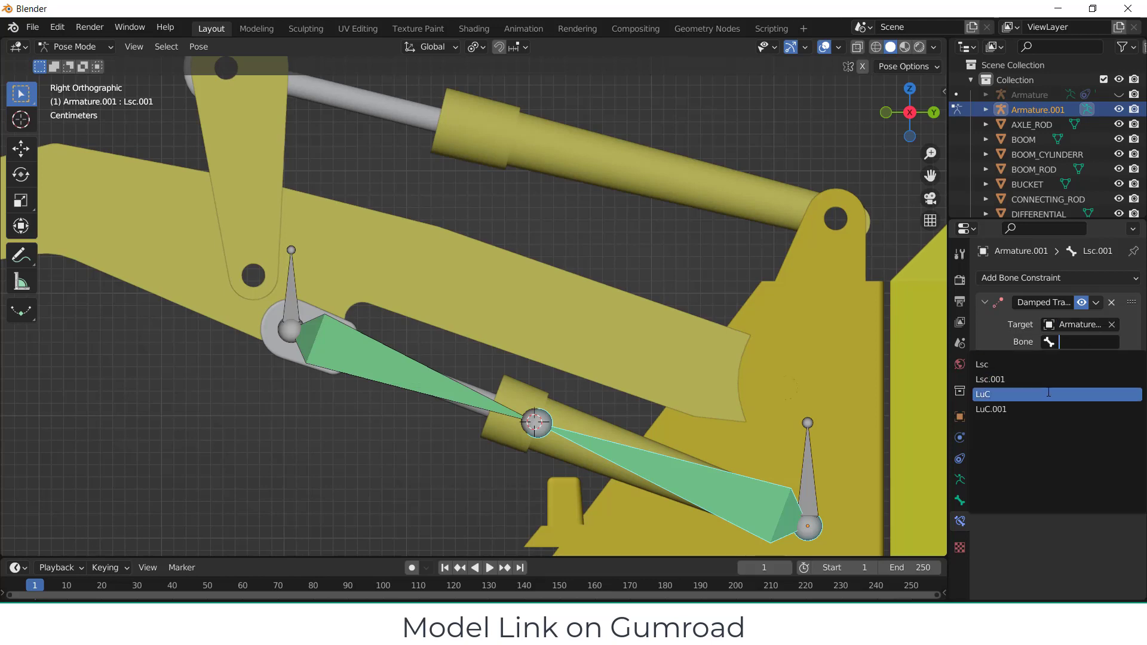
pyautogui.click(1049, 394)
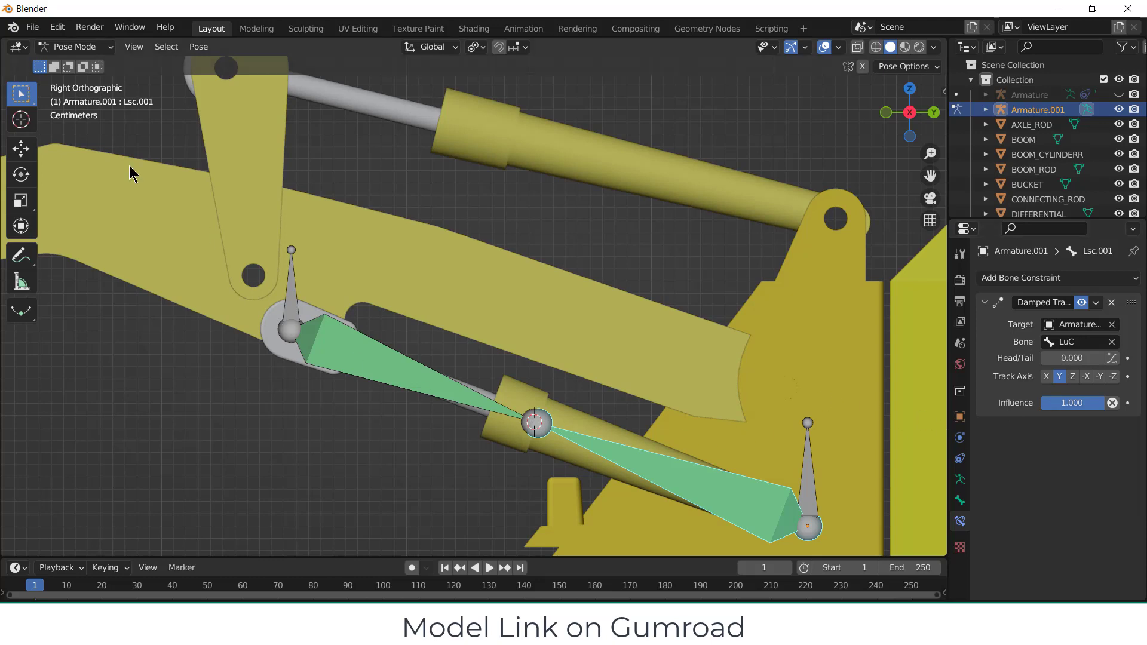
# - Test the tracking of the two cylinder bones with a trial move of the LuC bone, keeping its original position
pyautogui.click(293, 302)
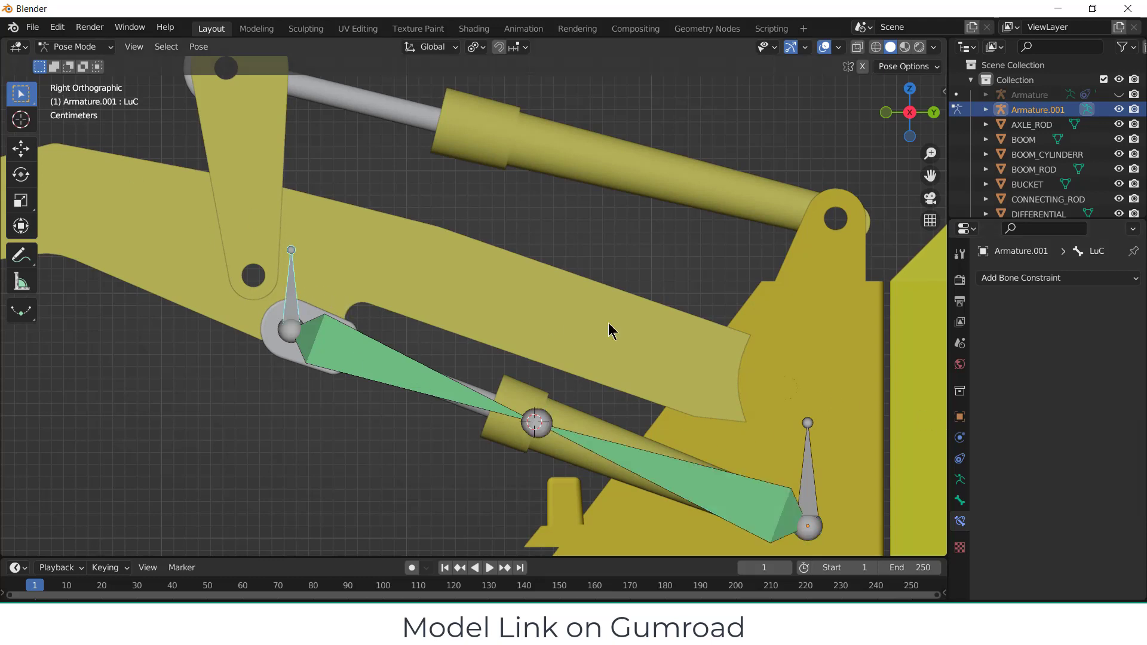
pyautogui.press('g')
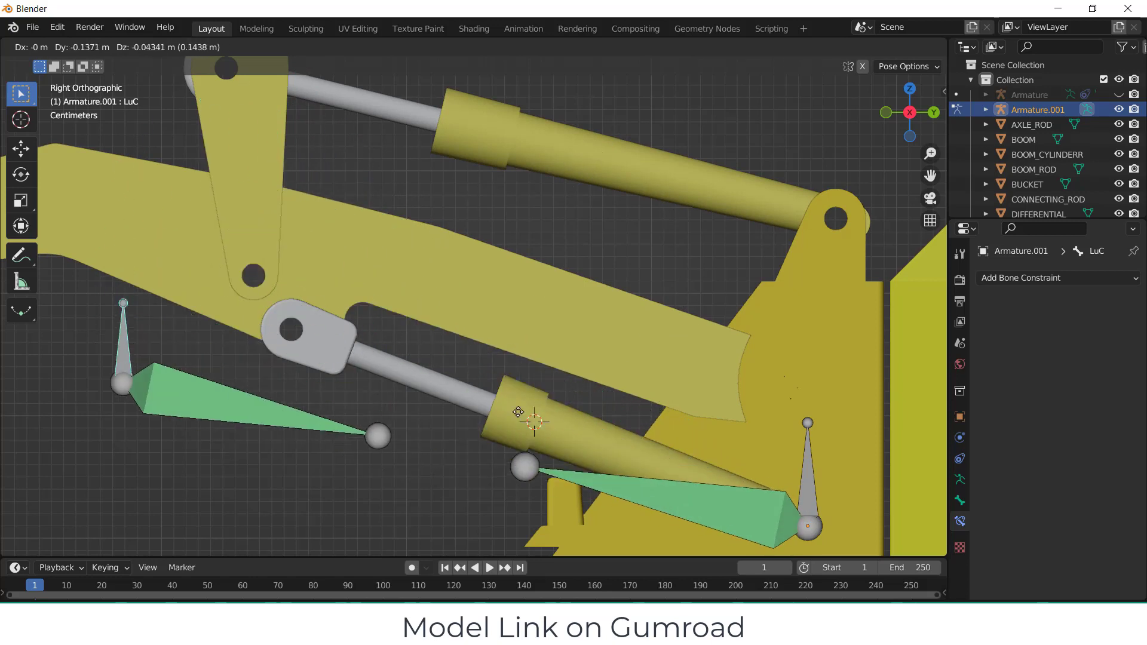
pyautogui.click(558, 276)
pyautogui.scroll(-2, 457, 266)
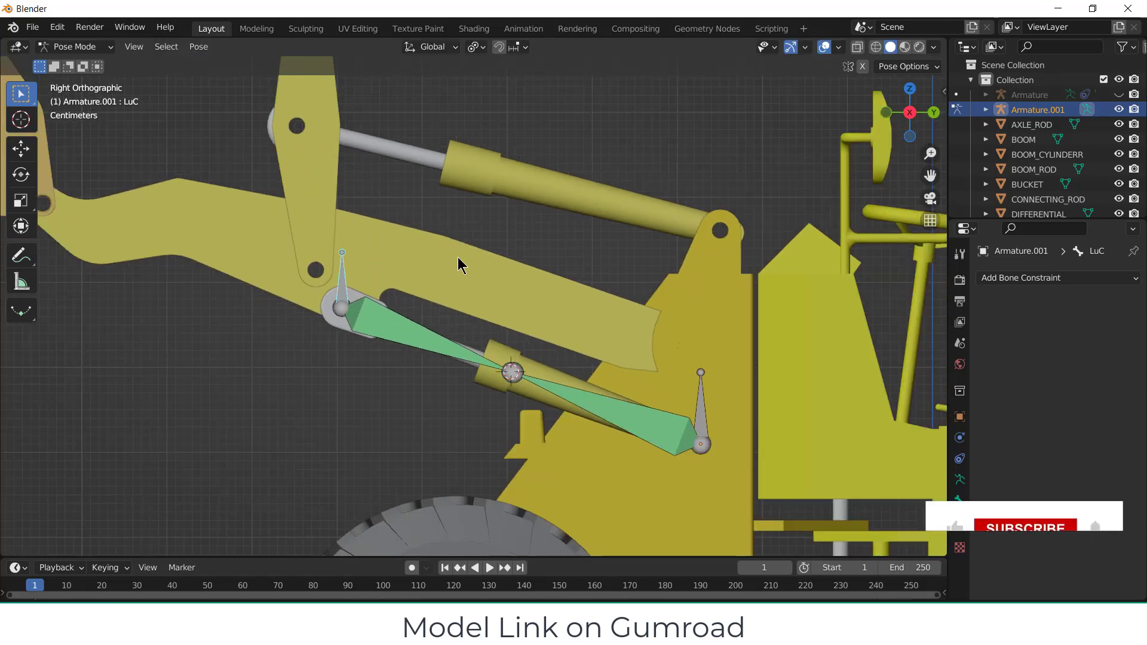
# - In Edit Mode, duplicate all four cylinder bones onto the upper rocker arm cylinder, about -0.029 m in Y and 0.245 m in Z
pyautogui.click(89, 46)
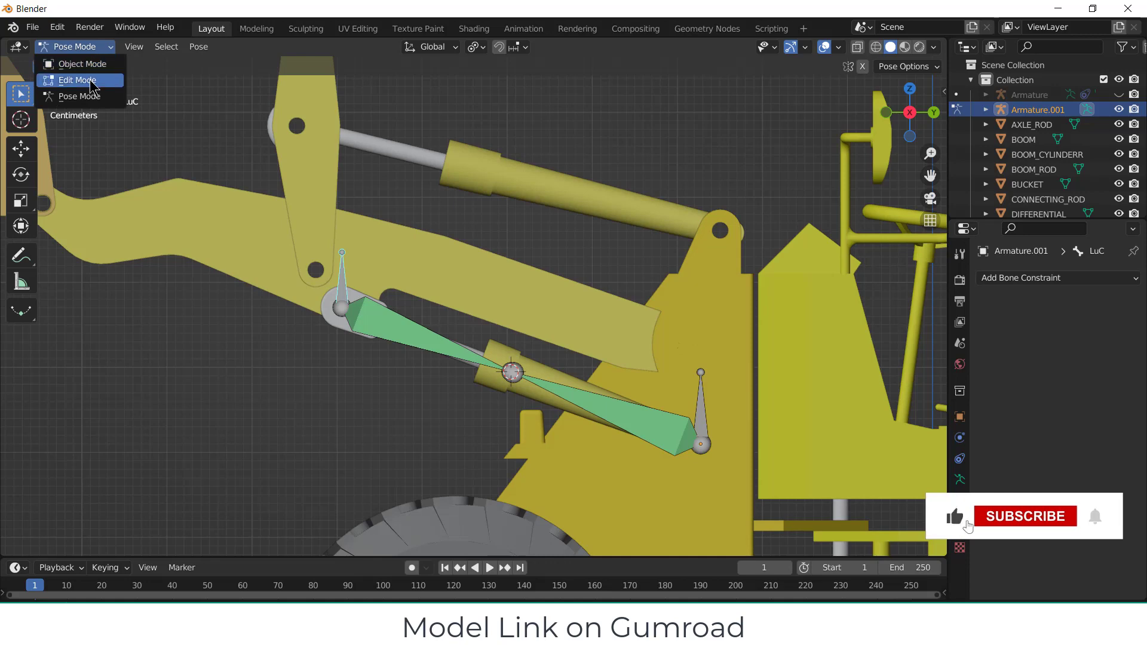
pyautogui.click(89, 80)
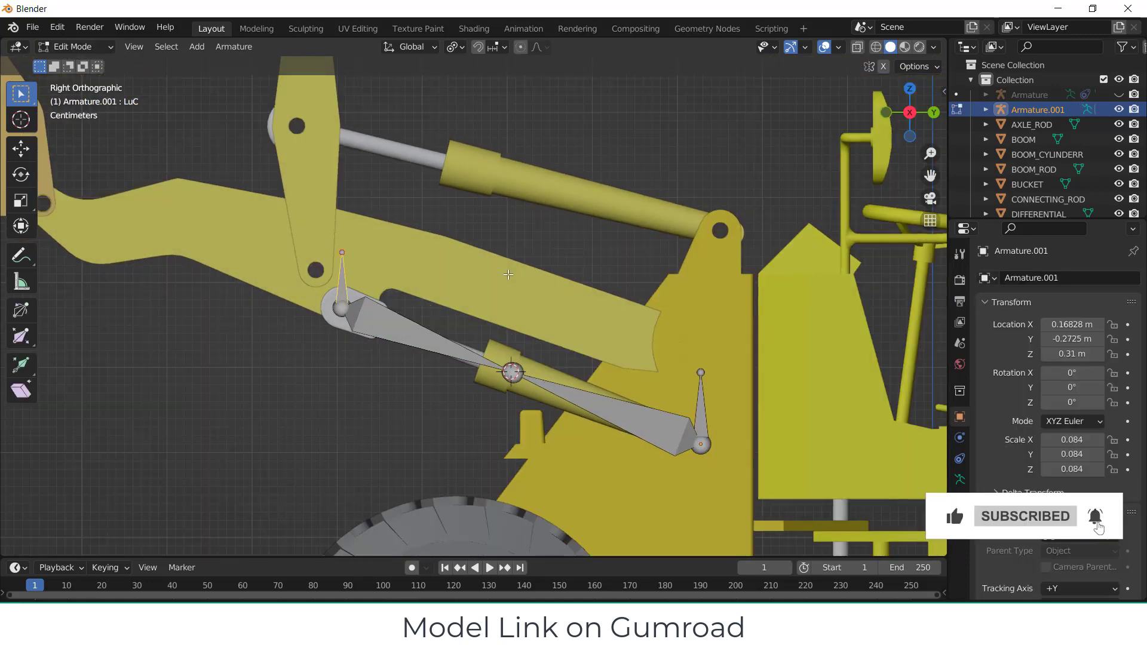
pyautogui.keyDown('shift'); pyautogui.moveTo(625, 291); pyautogui.dragTo(632, 353, button='middle'); pyautogui.keyUp('shift')
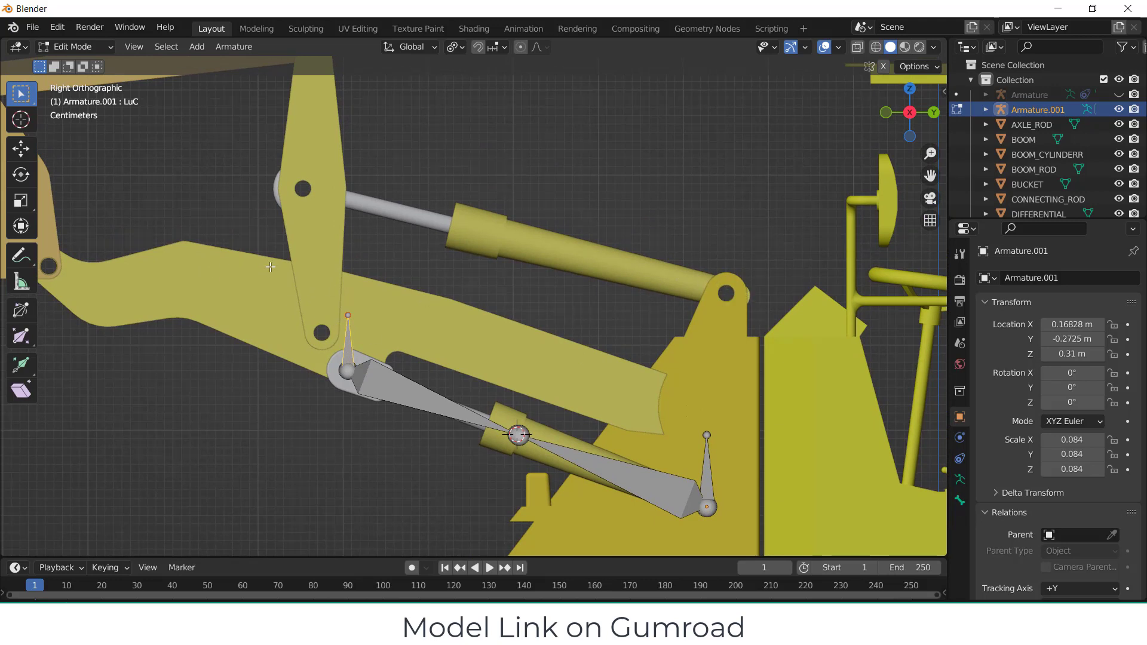
pyautogui.moveTo(239, 251); pyautogui.dragTo(764, 538)
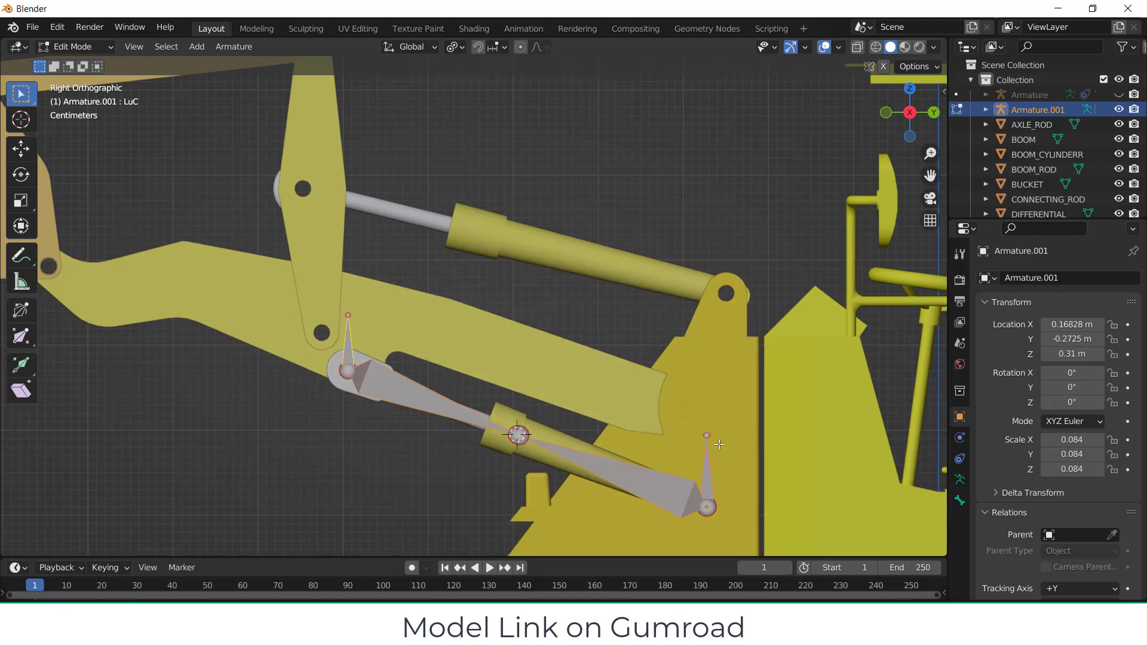
pyautogui.press('g')
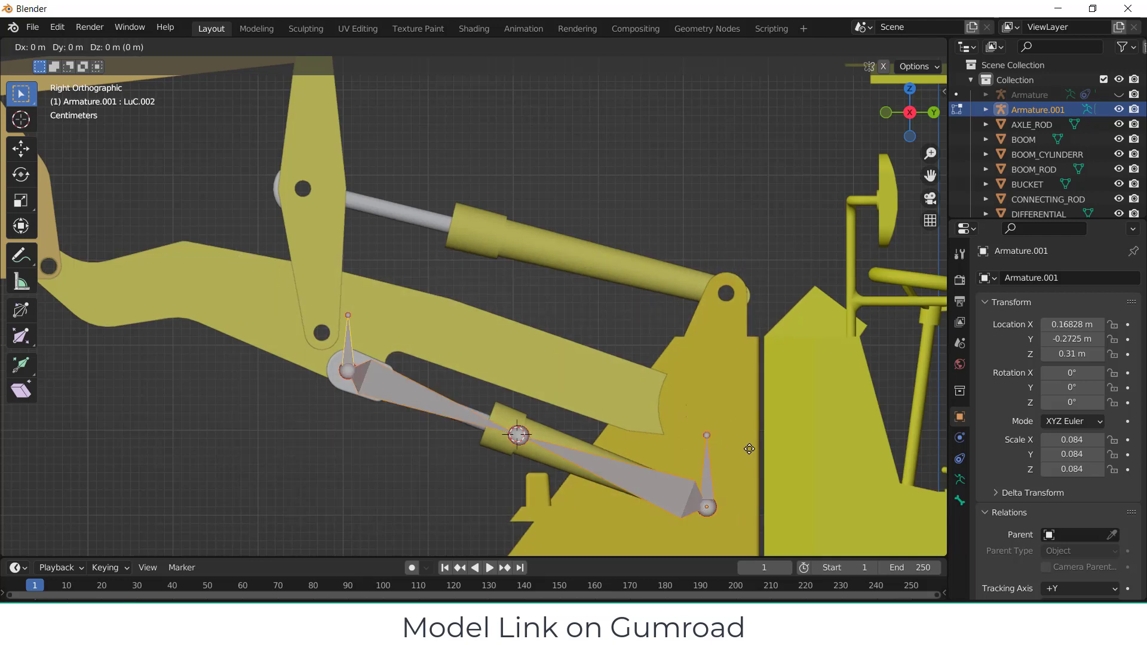
pyautogui.click(726, 245)
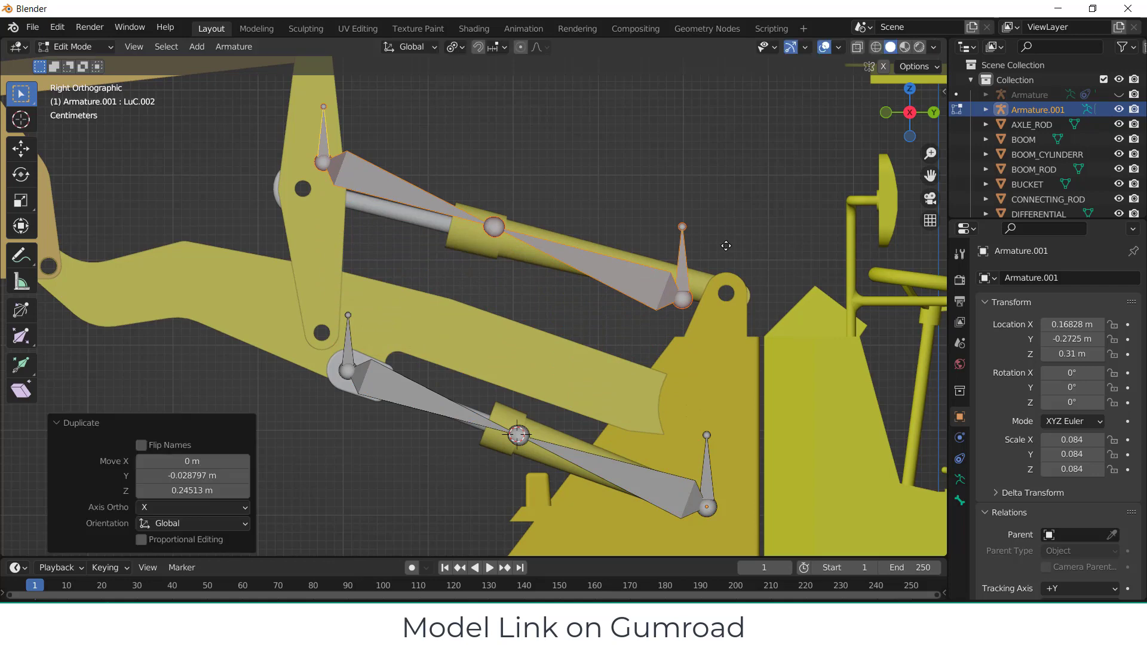
pyautogui.scroll(2, 716, 284)
pyautogui.click(736, 257)
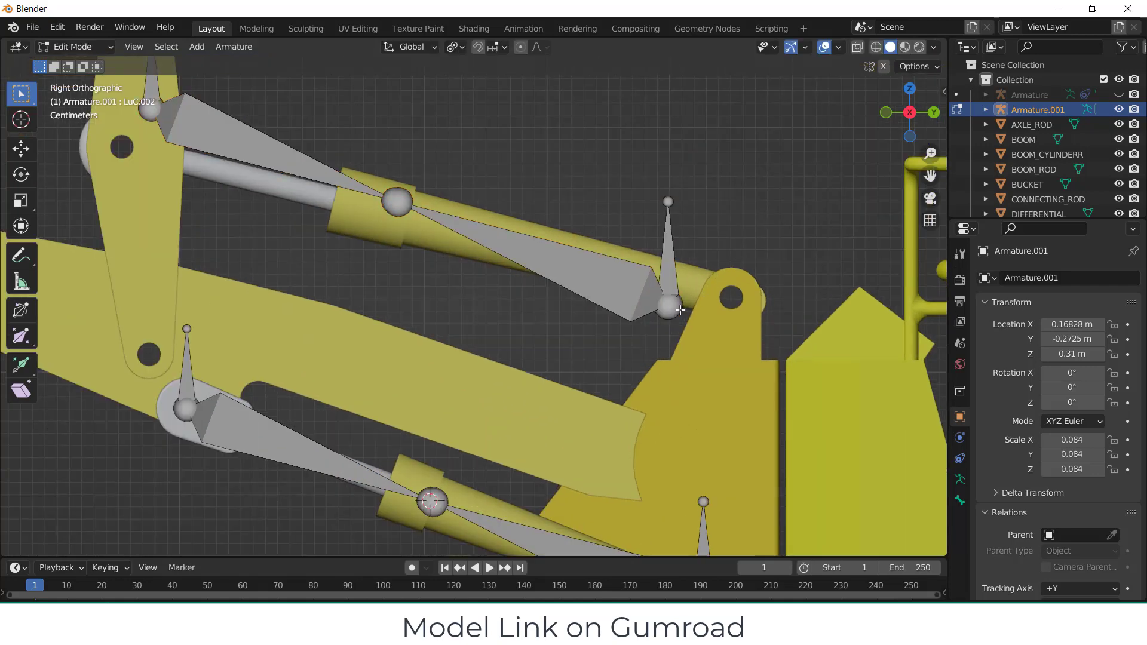
# - Leave the armature's Edit Mode and select the ROCKER_ARM_CYLINDR object through the front body's upper pivot hole
pyautogui.moveTo(681, 310); pyautogui.dragTo(726, 322, button='middle')
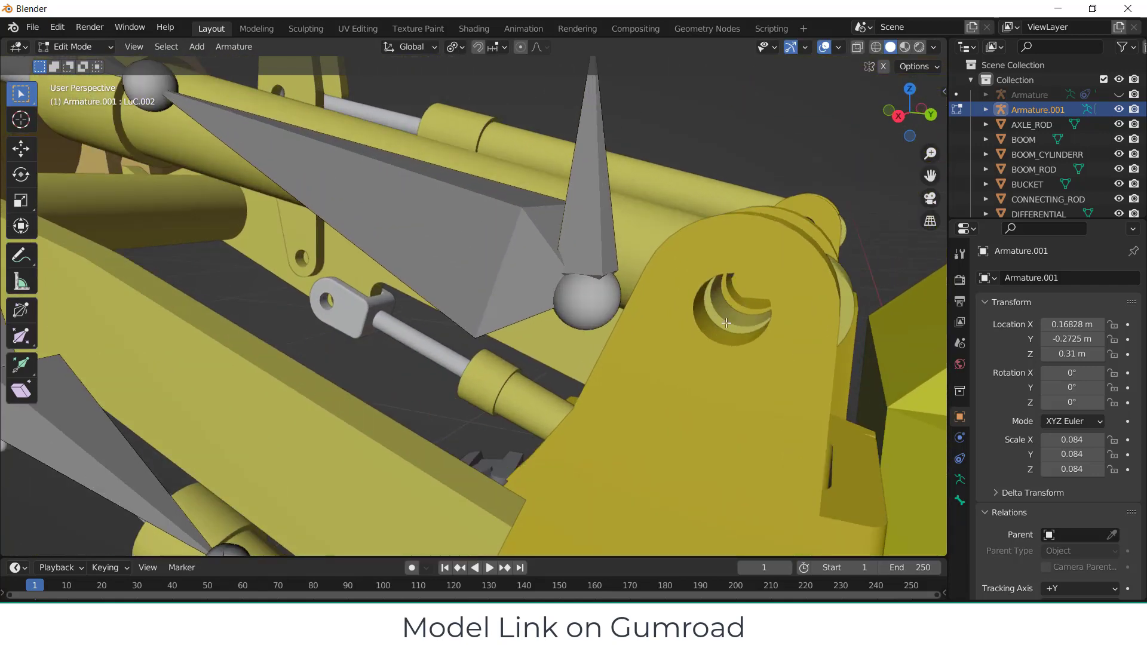
pyautogui.scroll(-1, 599, 315)
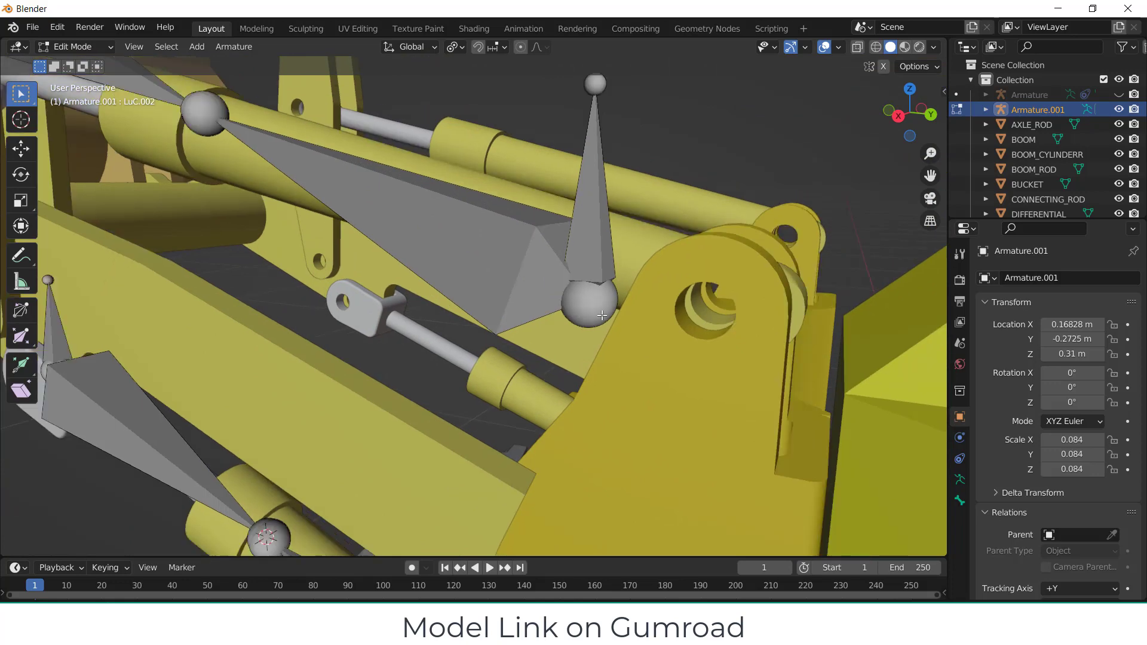
pyautogui.press('KP_3')
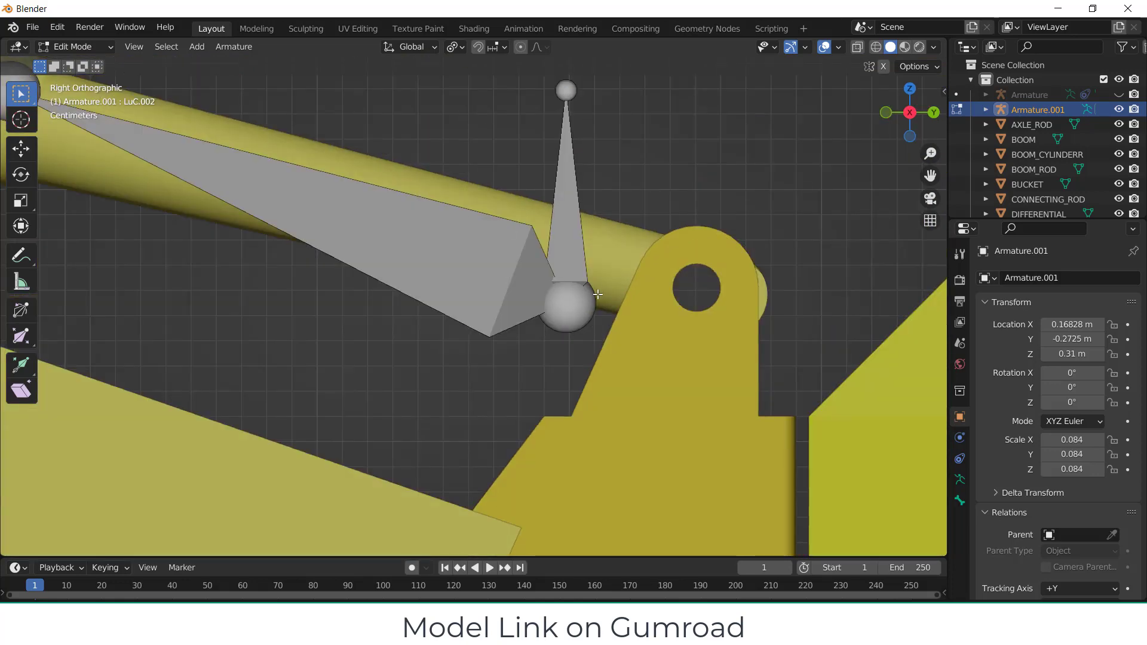
pyautogui.click(566, 311)
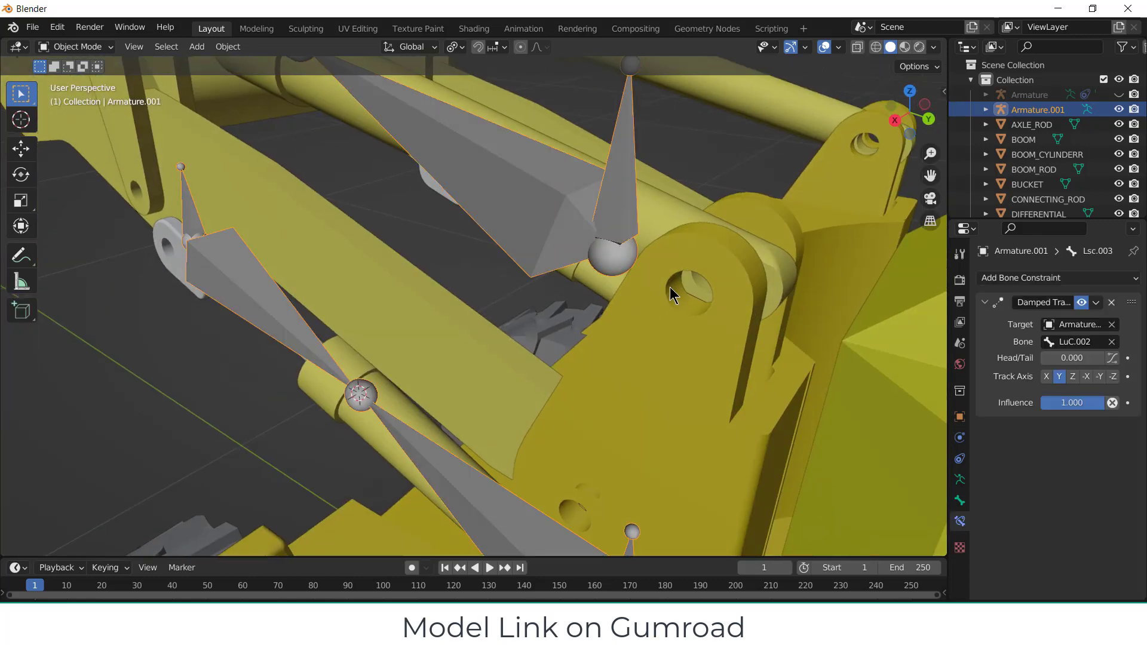
pyautogui.click(686, 299)
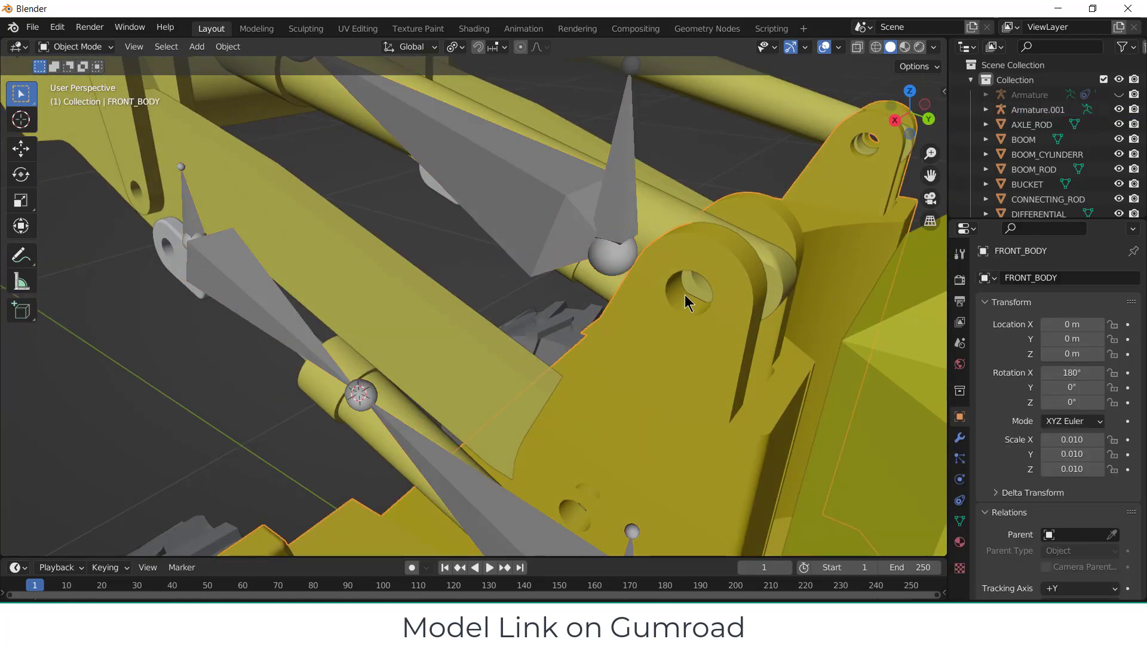
pyautogui.scroll(2, 693, 299)
pyautogui.moveTo(710, 296); pyautogui.dragTo(720, 274, button='middle')
pyautogui.click(715, 282)
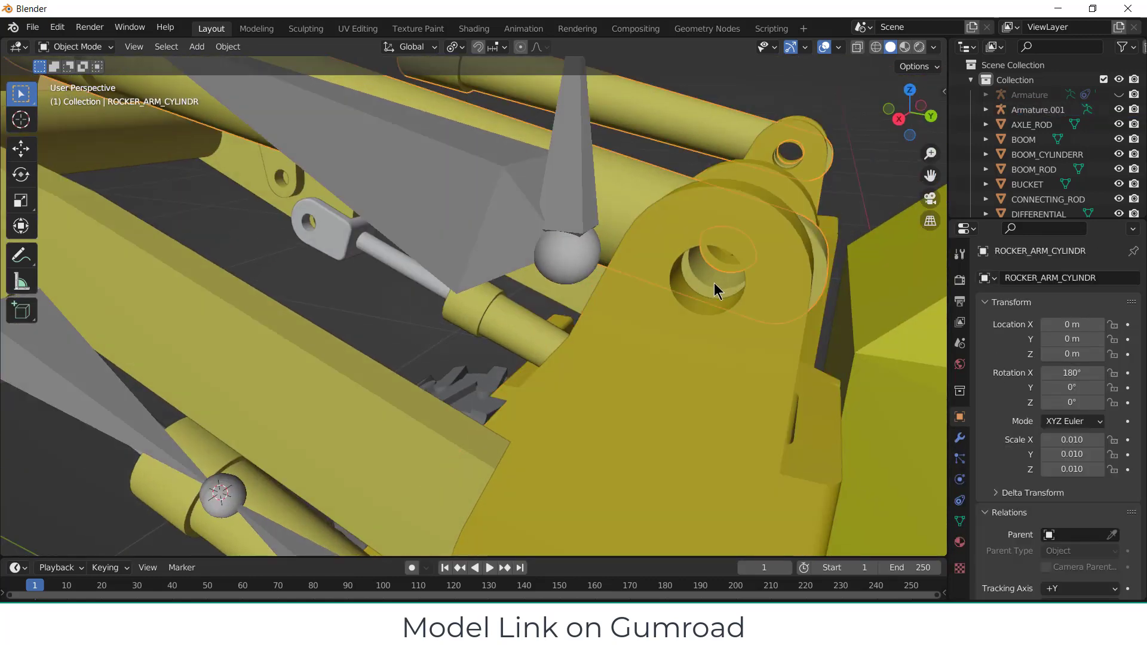
# - In the ROCKER_ARM_CYLINDR mesh, select the face loop inside the rear pivot hole and snap the 3D cursor to its centre
pyautogui.press('Tab')
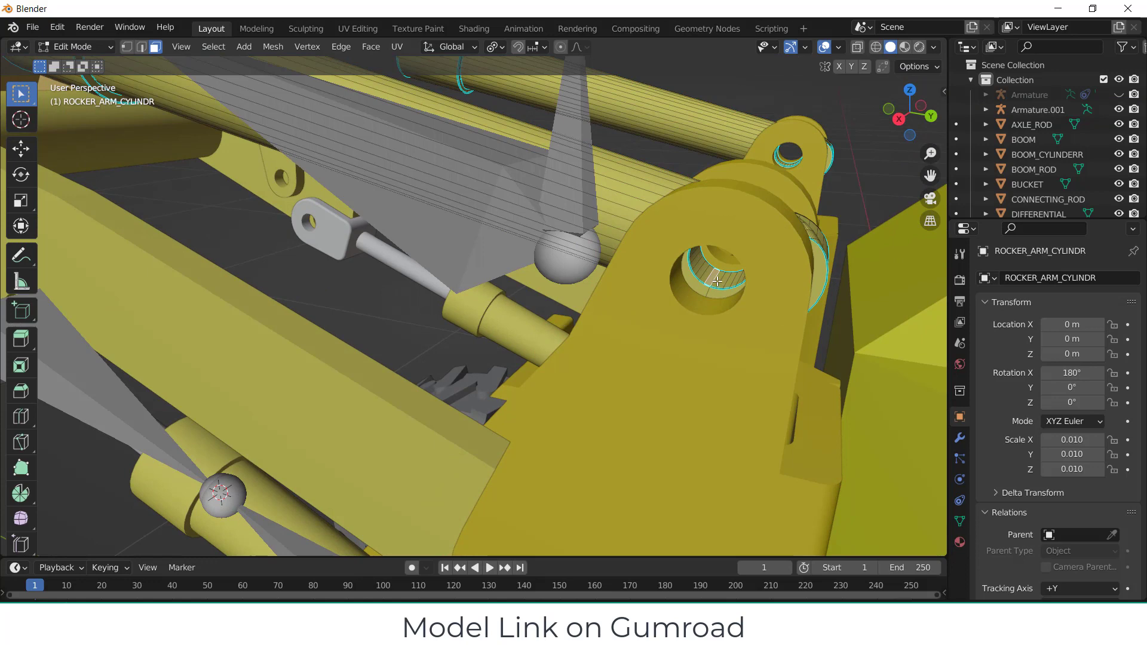
pyautogui.keyDown('alt'); pyautogui.click(718, 281); pyautogui.keyUp('alt')
pyautogui.hotkey('shift', 's')
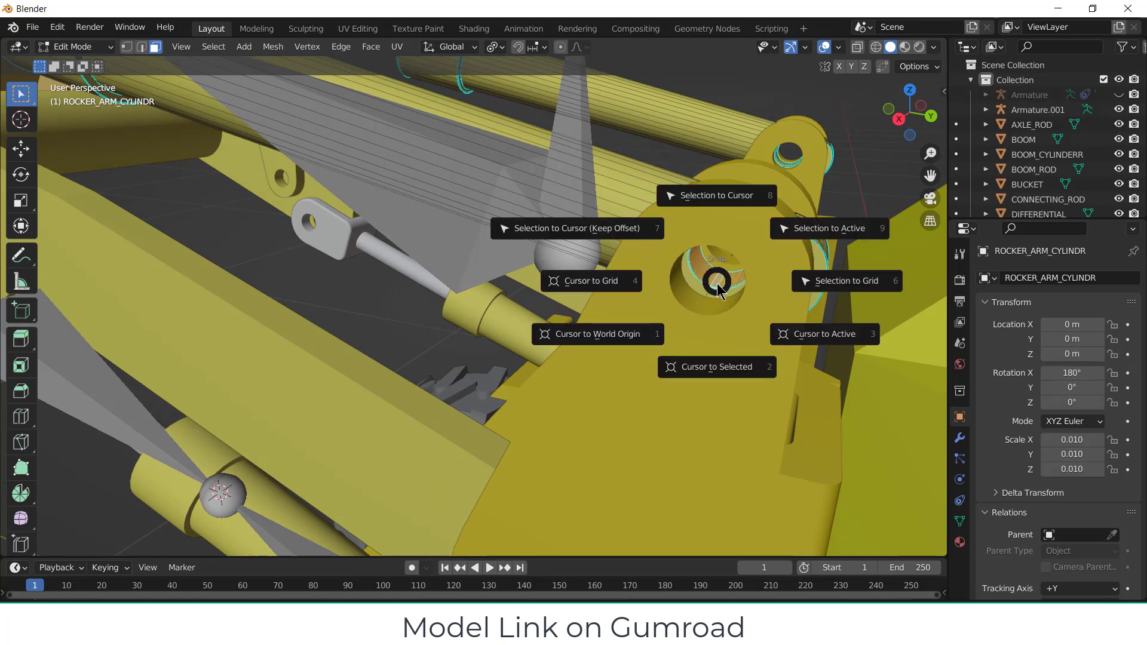
pyautogui.click(715, 365)
# - Return to Object Mode in right orthographic view, select Armature.001 and open it in Edit Mode
pyautogui.press('KP_3')
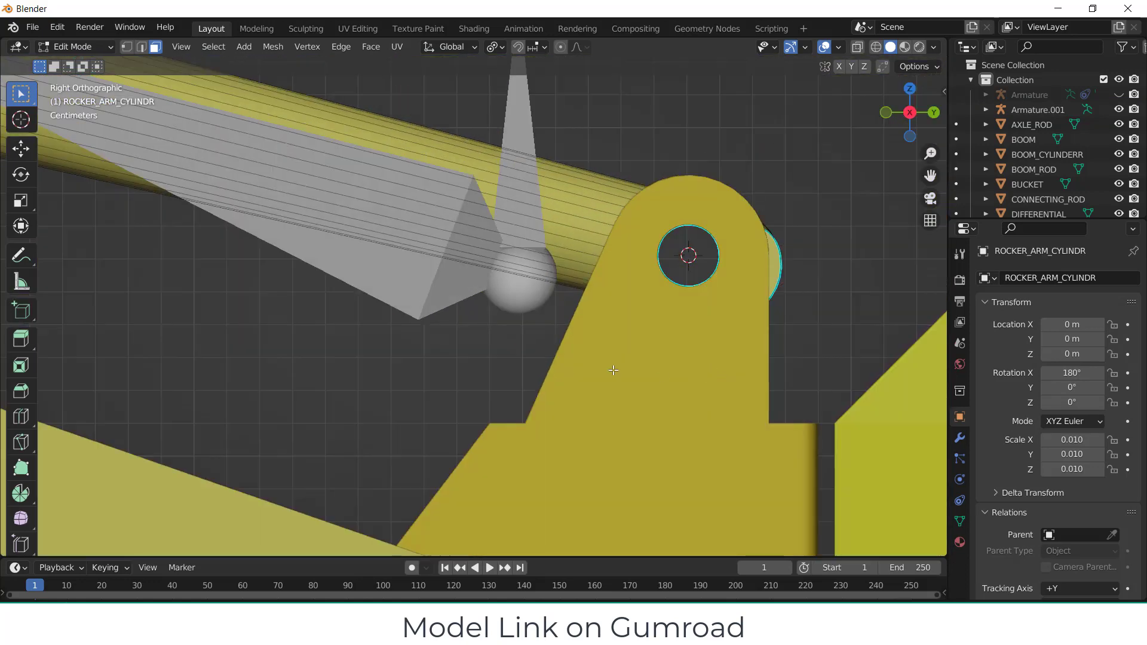
pyautogui.scroll(-3, 549, 329)
pyautogui.click(97, 48)
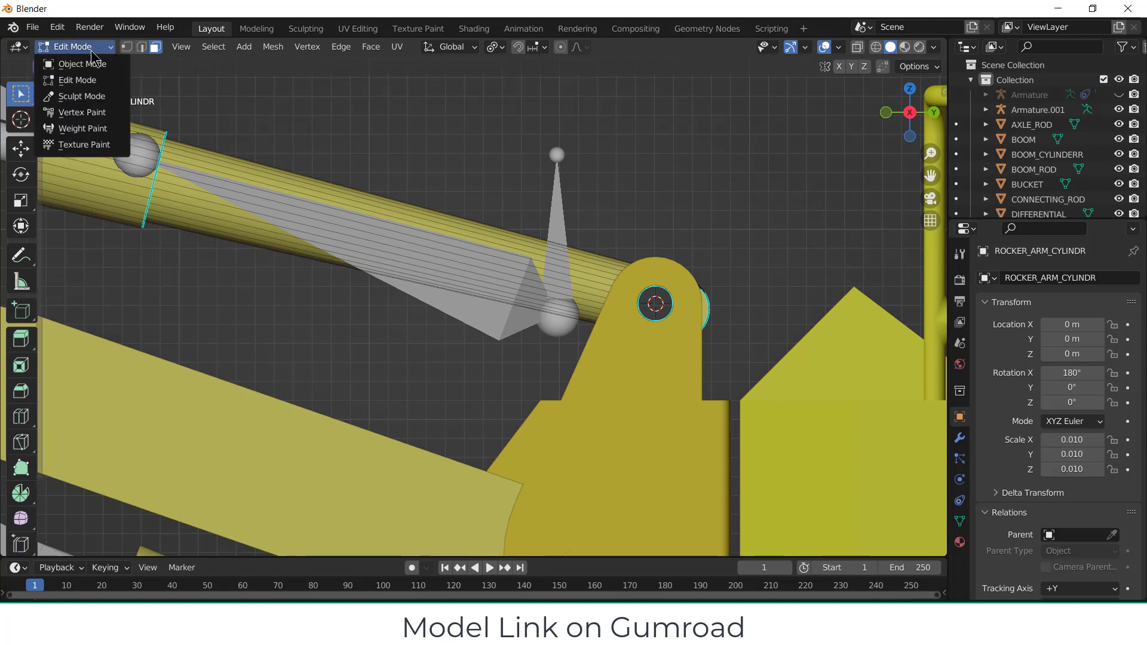
pyautogui.click(96, 48)
pyautogui.click(88, 48)
pyautogui.click(82, 63)
pyautogui.click(556, 213)
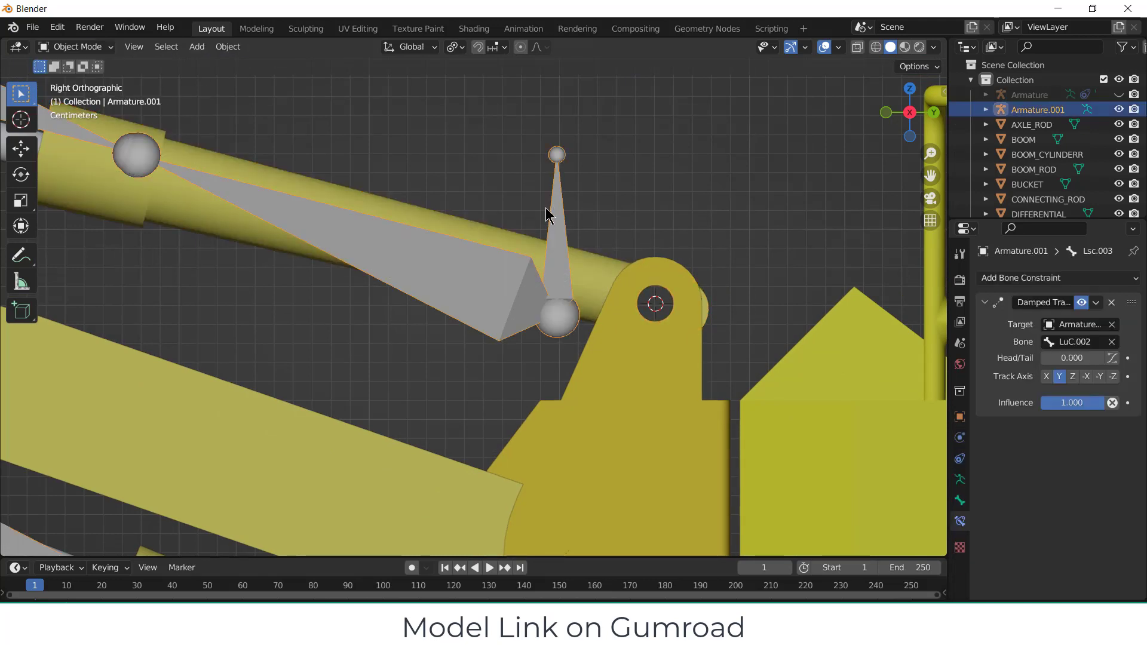
pyautogui.click(83, 48)
pyautogui.click(77, 79)
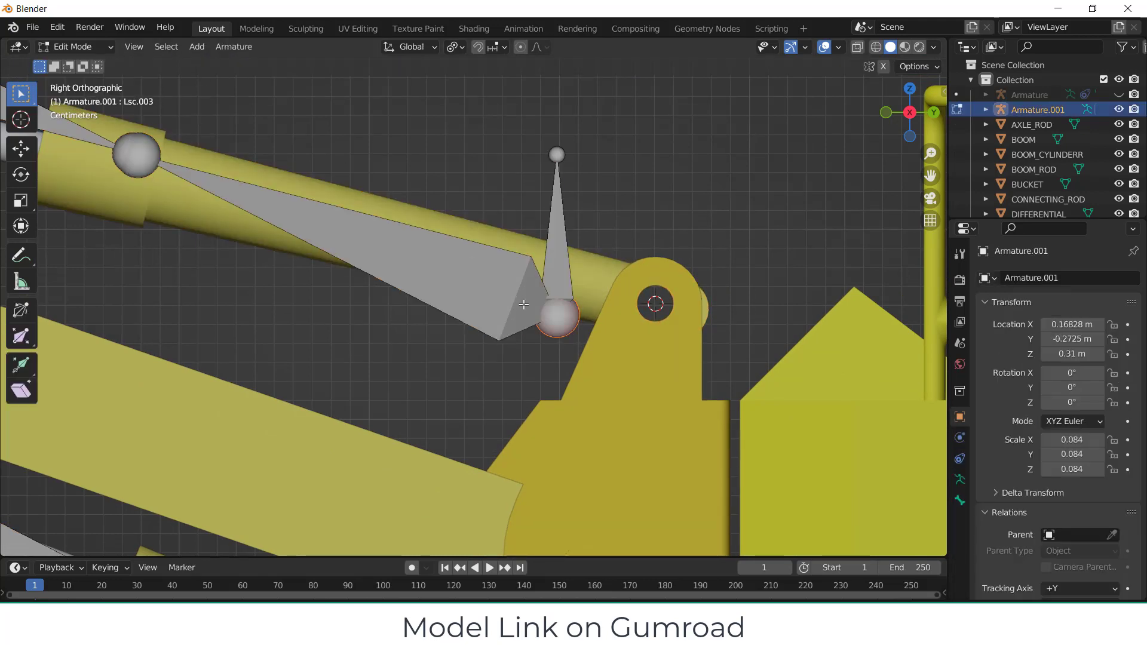
pyautogui.hotkey('shift', 's')
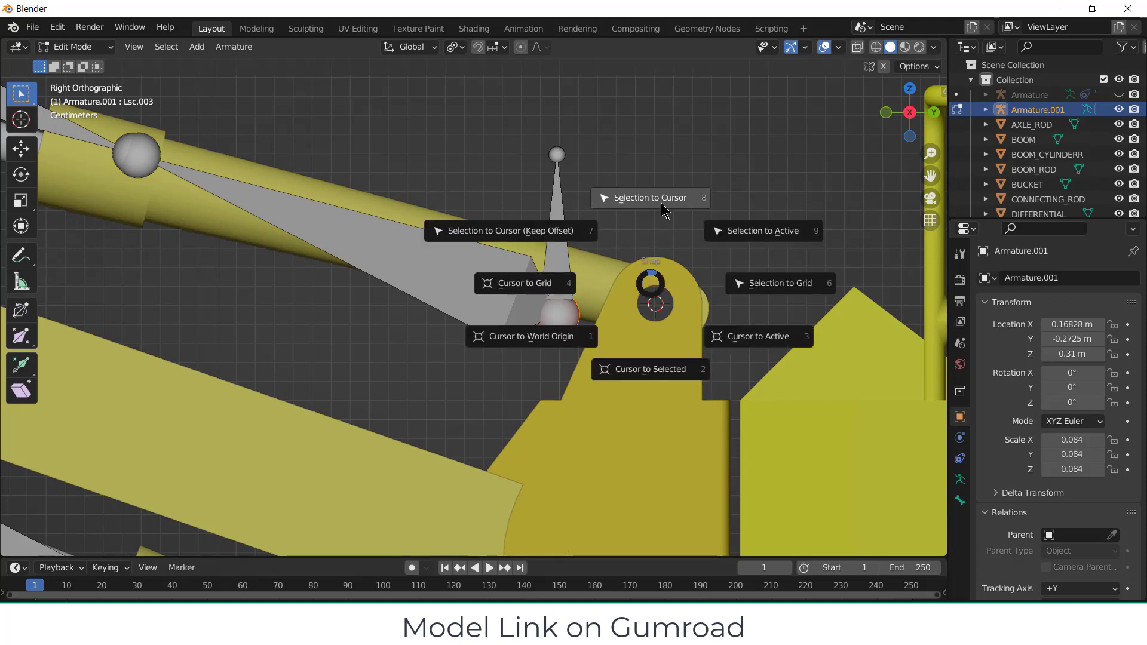
pyautogui.click(662, 208)
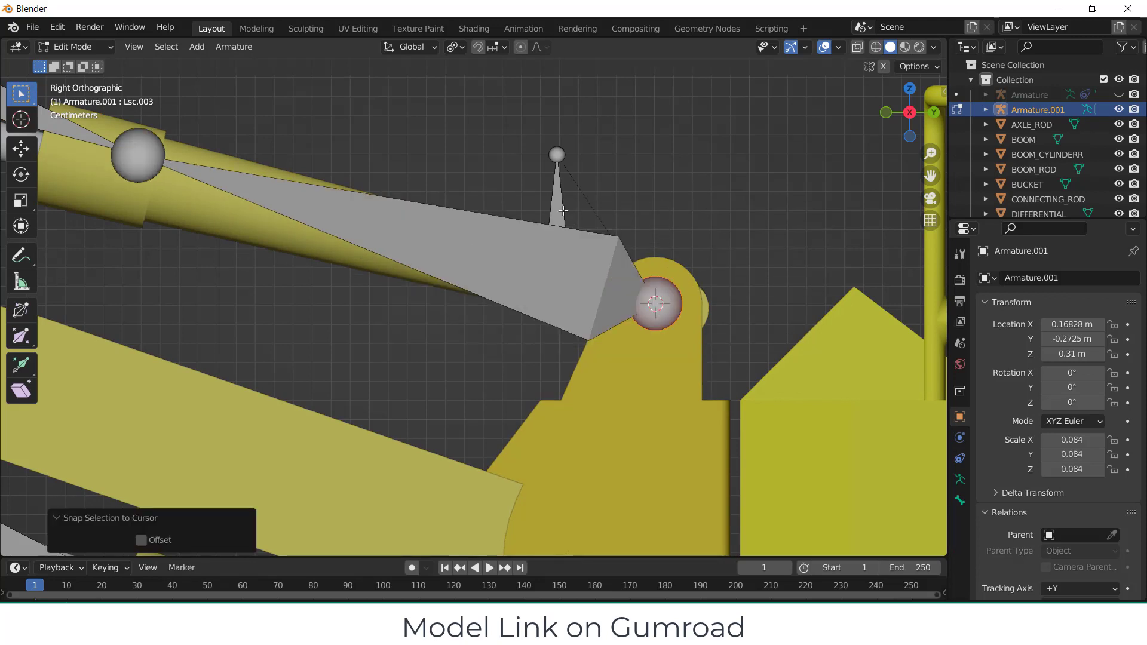
pyautogui.hotkey('ctrl', 'z')
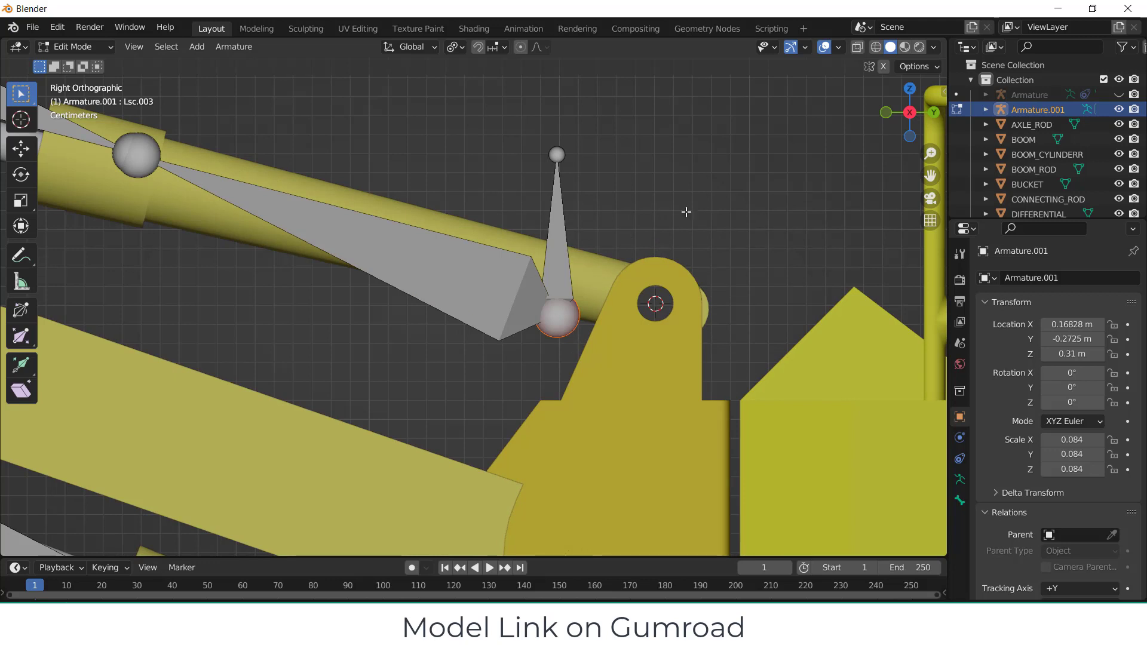
pyautogui.hotkey('ctrl', 'z')
pyautogui.hotkey('ctrl', 'z')
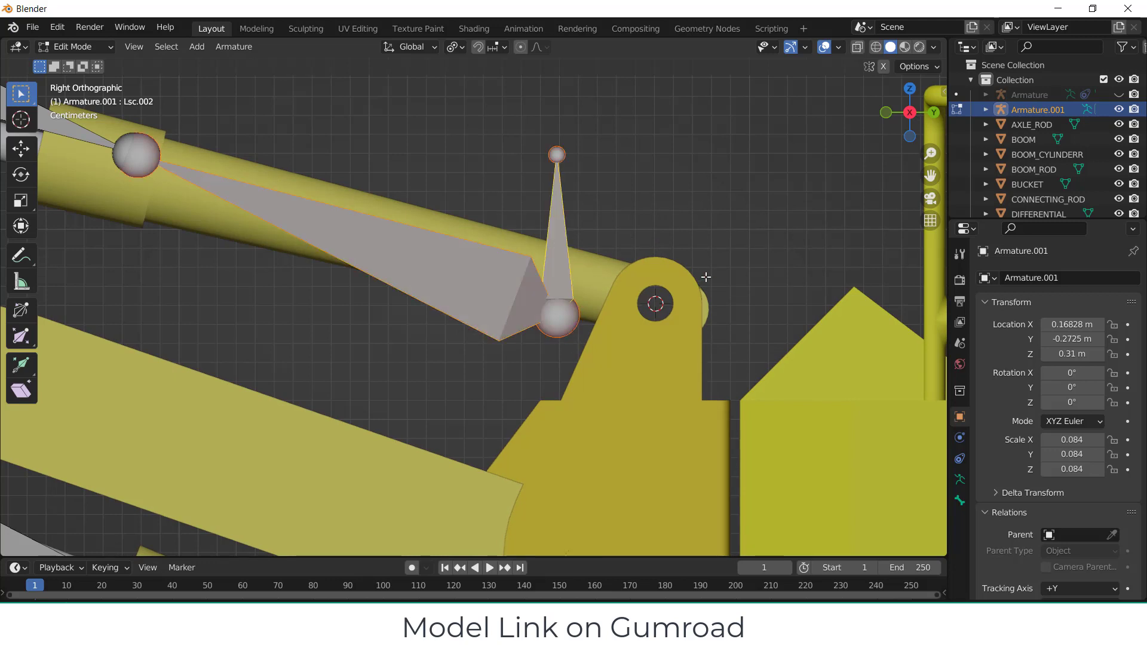
# - Snap the selected Lsc.002 and Lsc.003 bones to the 3D cursor at the cylinder's rear pivot hole
pyautogui.hotkey('shift', 's')
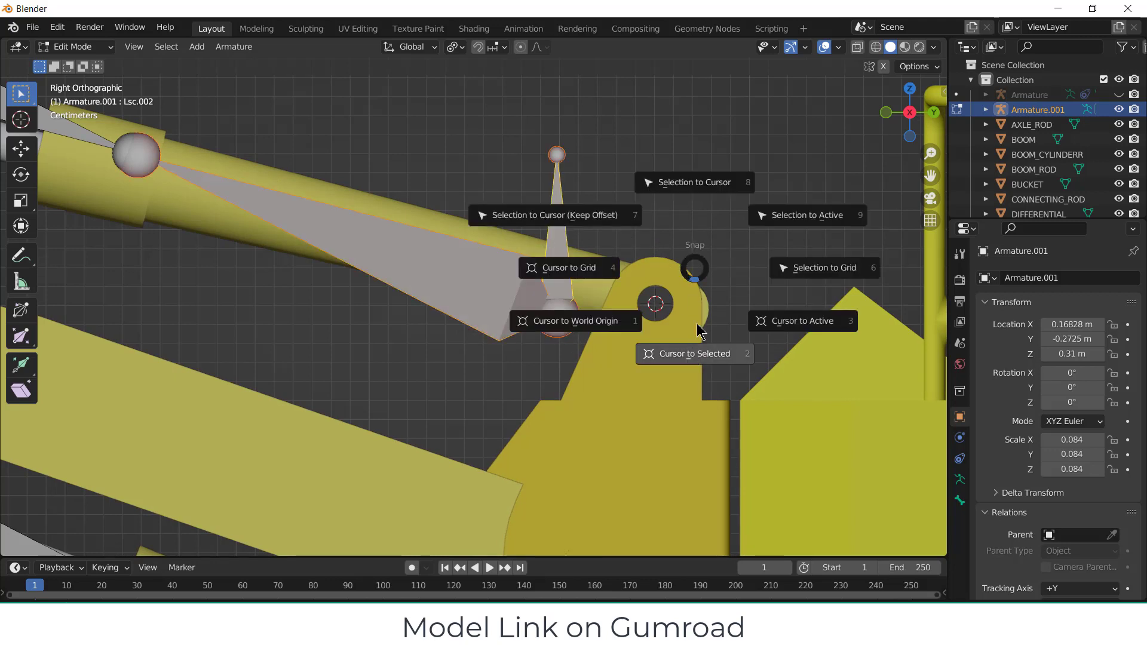
pyautogui.click(710, 187)
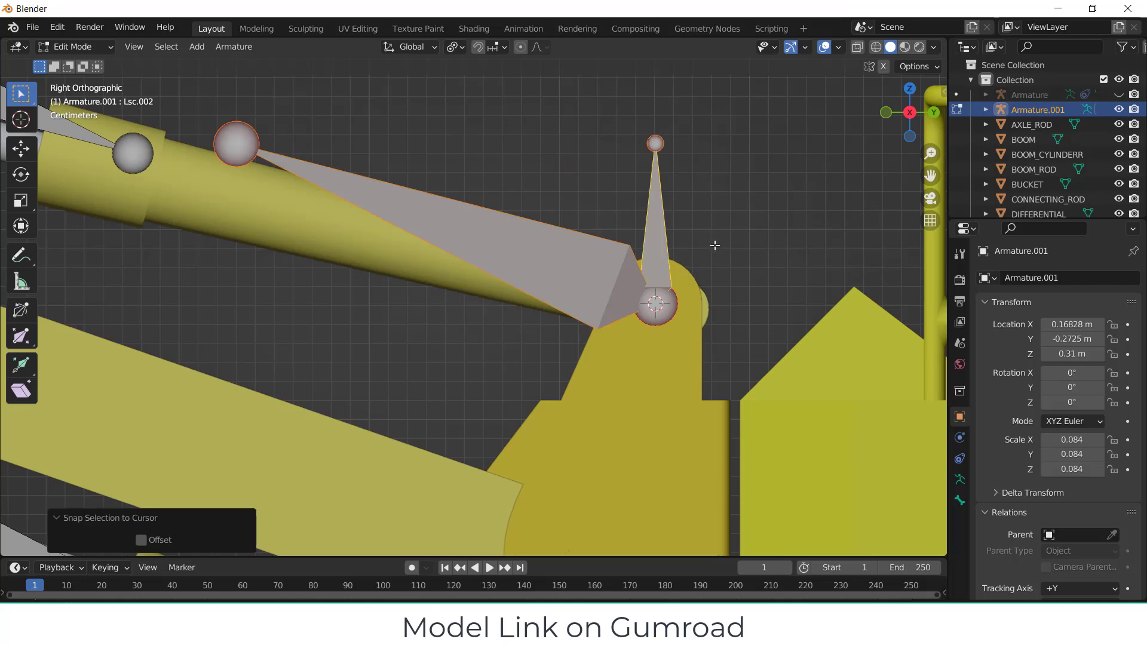
# - Leave the armature's Edit Mode and select the ROCKER_ARM object at its middle pivot hole
pyautogui.scroll(-2, 721, 251)
pyautogui.keyDown('shift'); pyautogui.moveTo(536, 290); pyautogui.dragTo(771, 456, button='middle'); pyautogui.keyUp('shift')
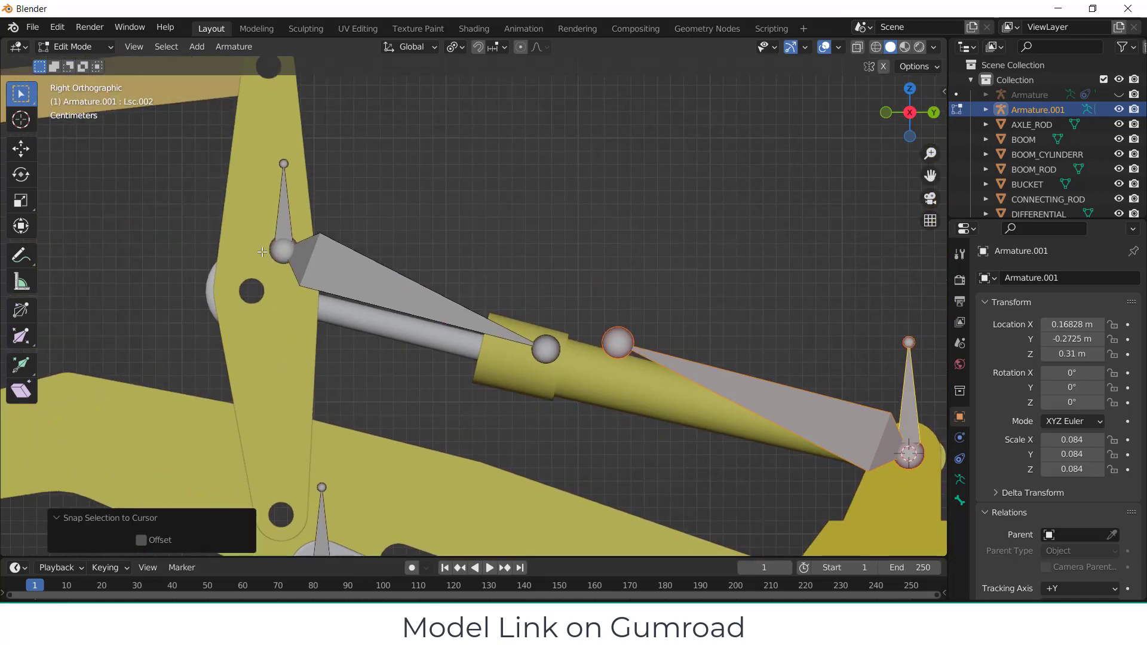
pyautogui.scroll(2, 284, 273)
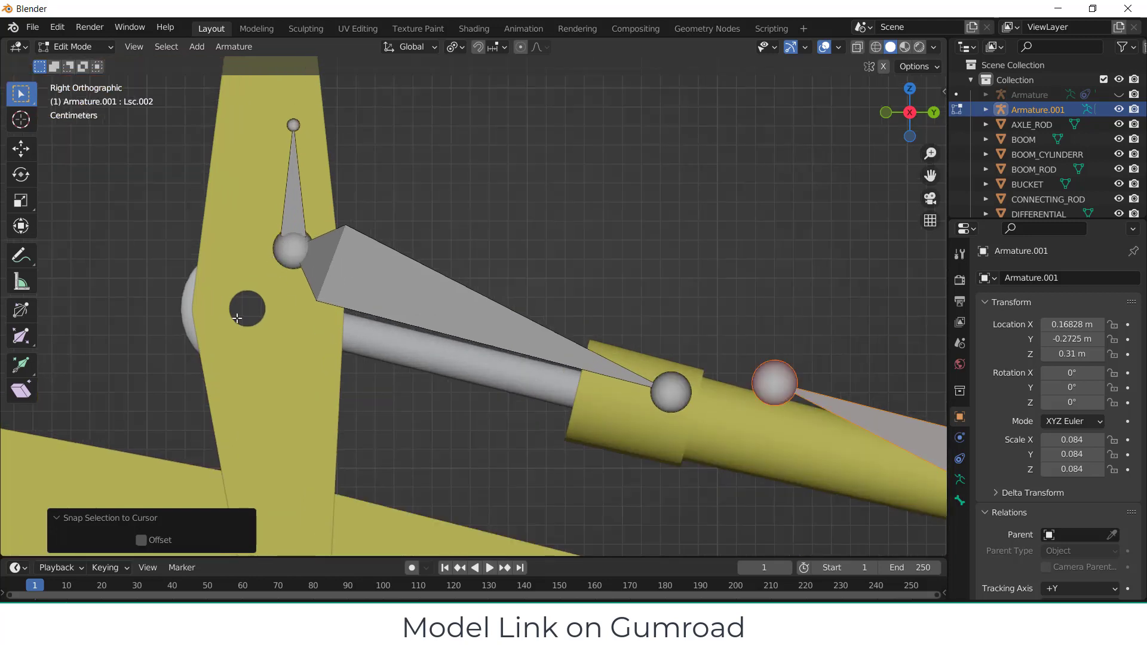
pyautogui.moveTo(237, 319); pyautogui.dragTo(137, 173, button='middle')
pyautogui.click(75, 46)
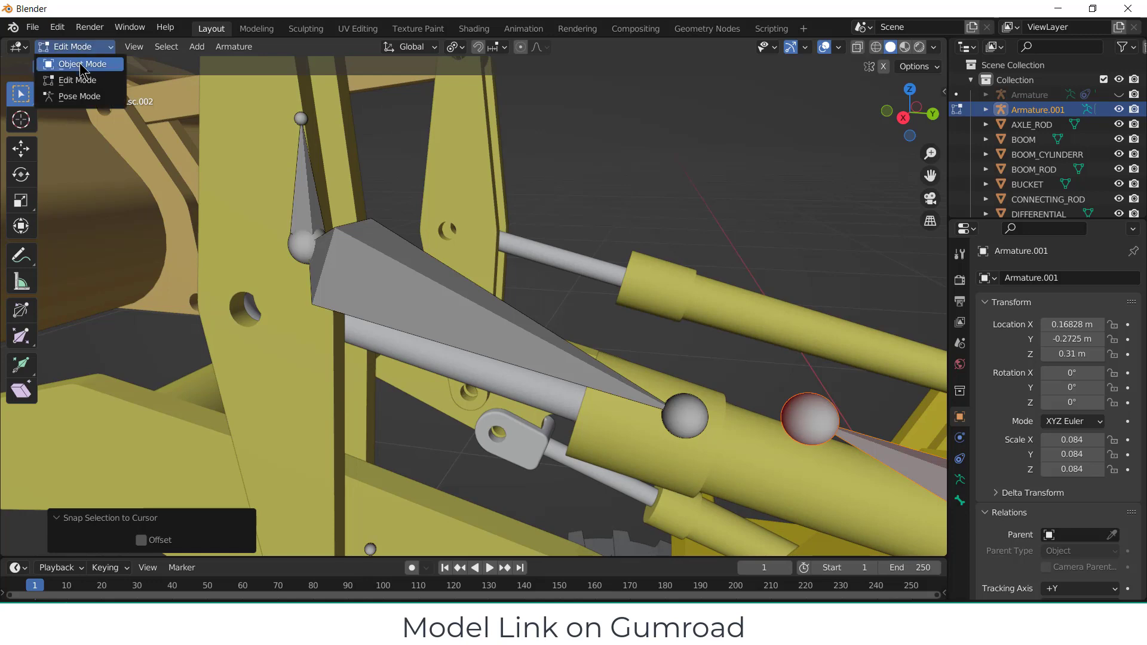
pyautogui.click(82, 64)
pyautogui.scroll(6, 220, 234)
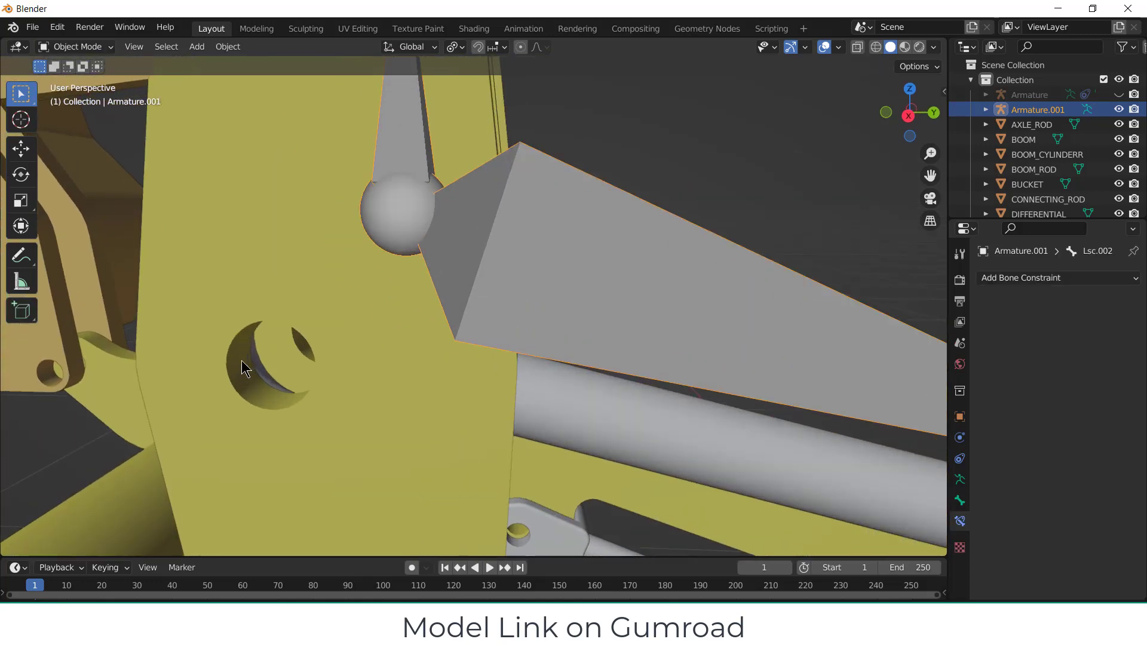
pyautogui.click(295, 356)
# - In Edit Mode, snap the 3D cursor to the centre of the rocker arm's middle pivot hole, and return to Object Mode
pyautogui.press('Tab')
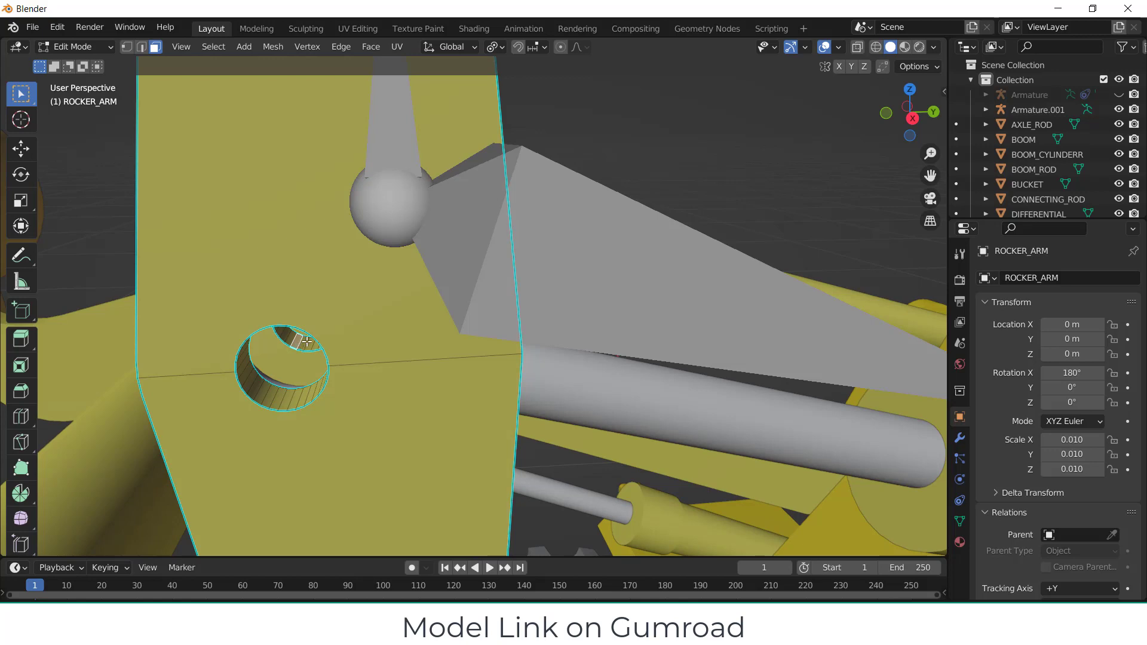
pyautogui.moveTo(307, 341); pyautogui.dragTo(341, 298, button='middle')
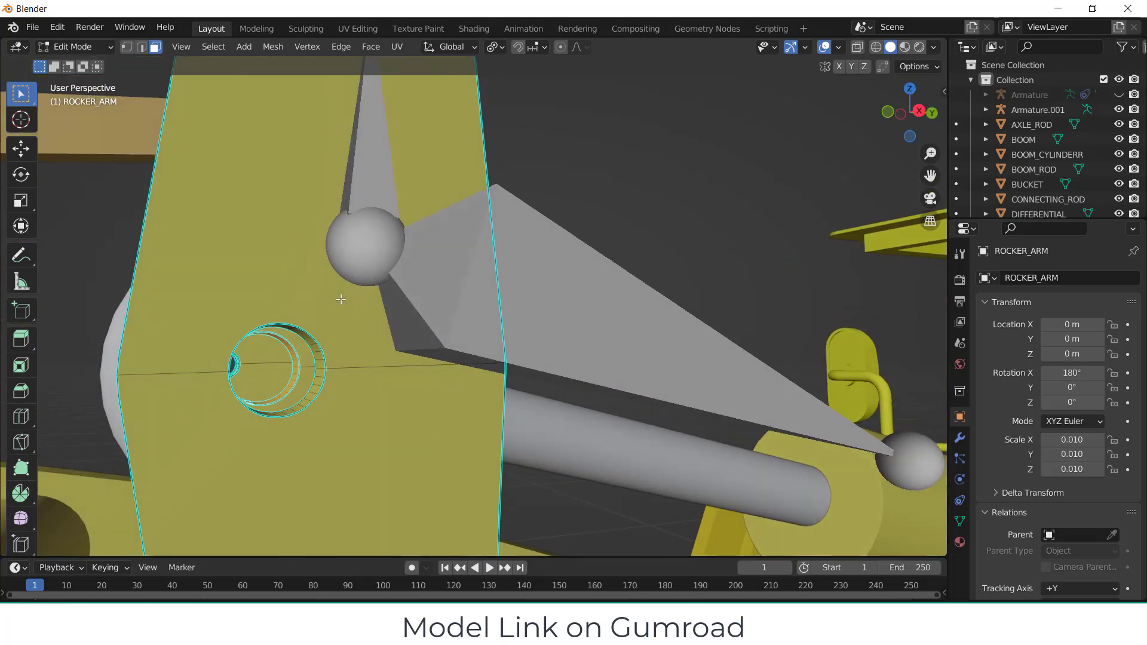
pyautogui.hotkey('shift', 's')
pyautogui.click(344, 383)
pyautogui.click(72, 48)
pyautogui.click(82, 62)
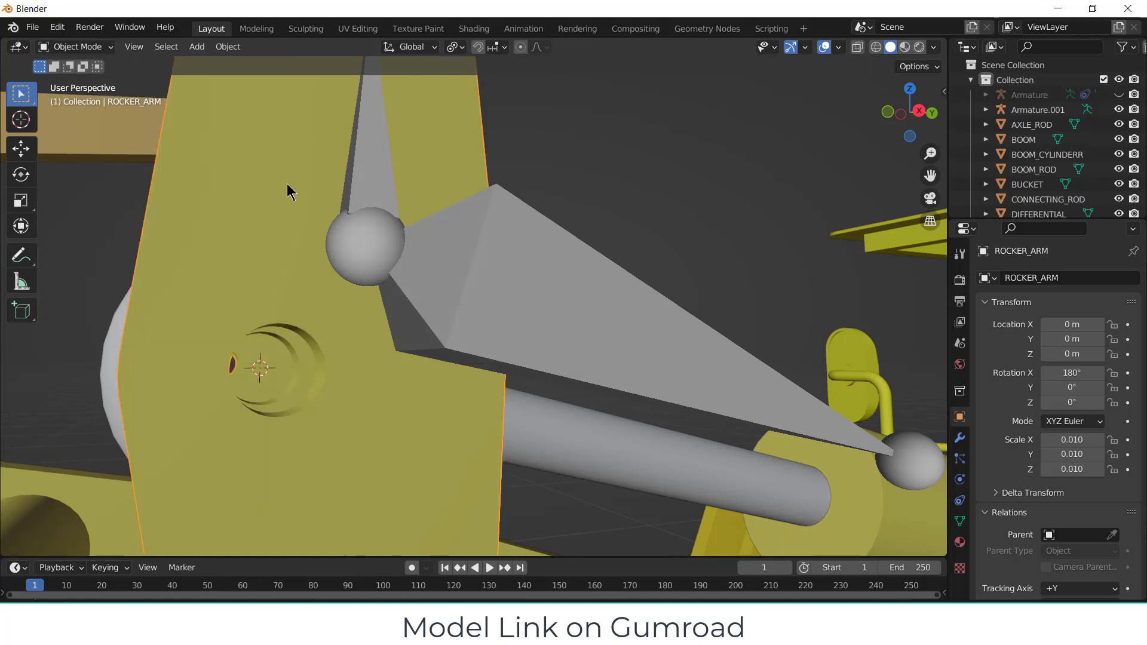
# - In Armature.001's Edit Mode, select the LuC.003 and LuC.002 bones and snap them to the 3D cursor at the rocker arm's middle hole
pyautogui.click(471, 278)
pyautogui.press('KP_Divide')
pyautogui.press('KP_Divide')
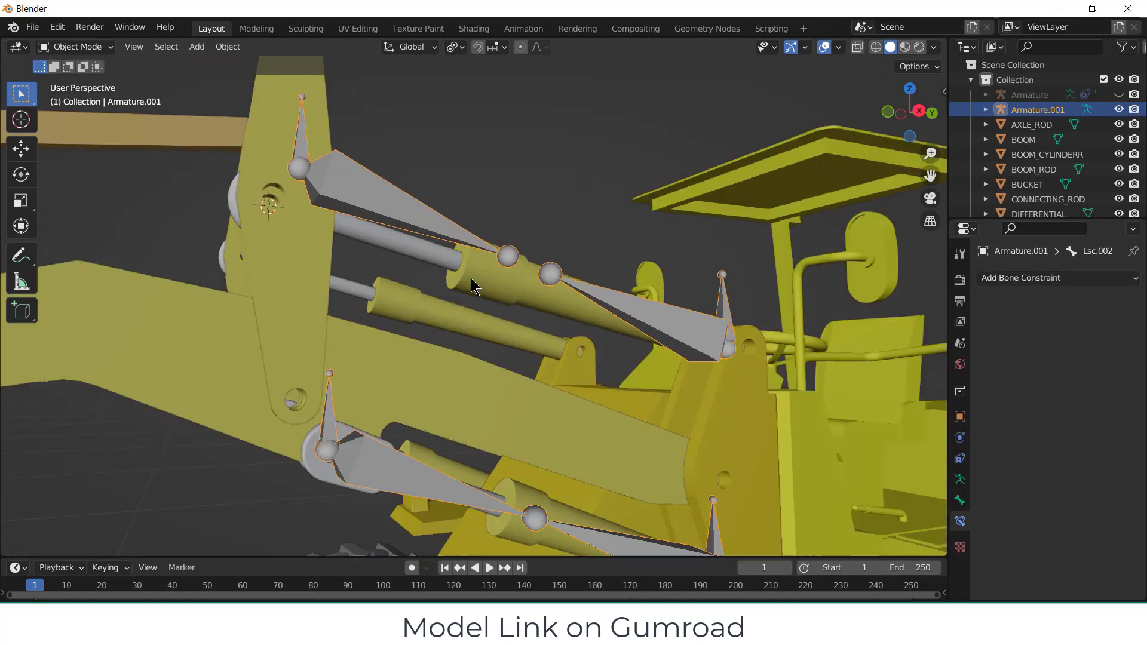
pyautogui.press('KP_1')
pyautogui.press('KP_3')
pyautogui.scroll(-3, 418, 310)
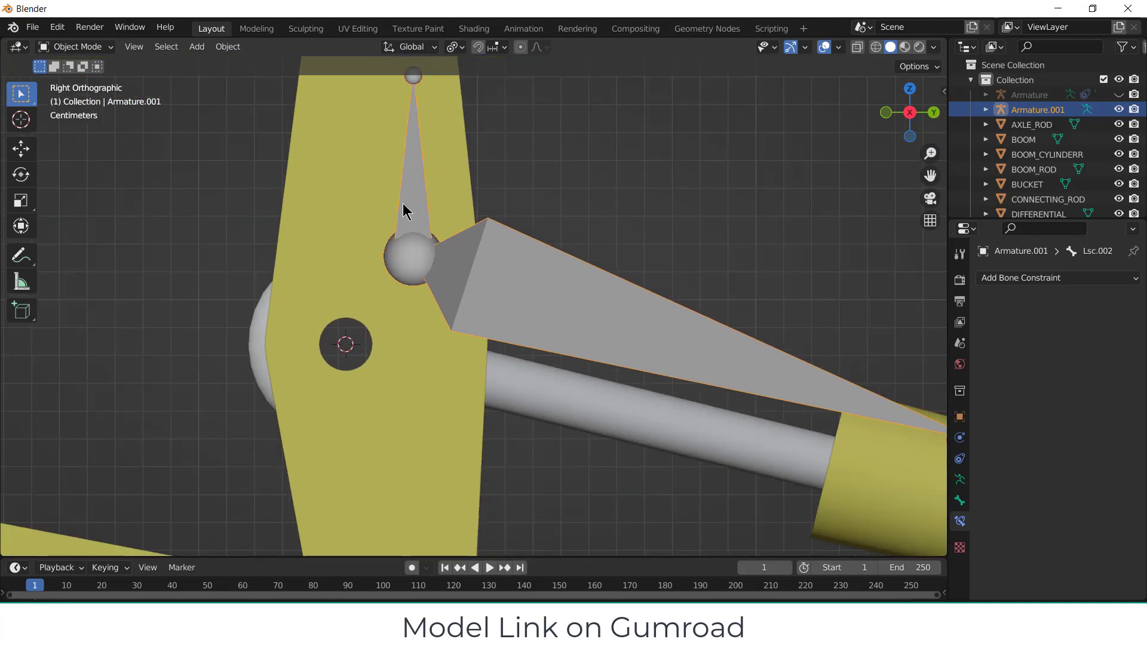
pyautogui.click(60, 47)
pyautogui.click(71, 79)
pyautogui.press('a')
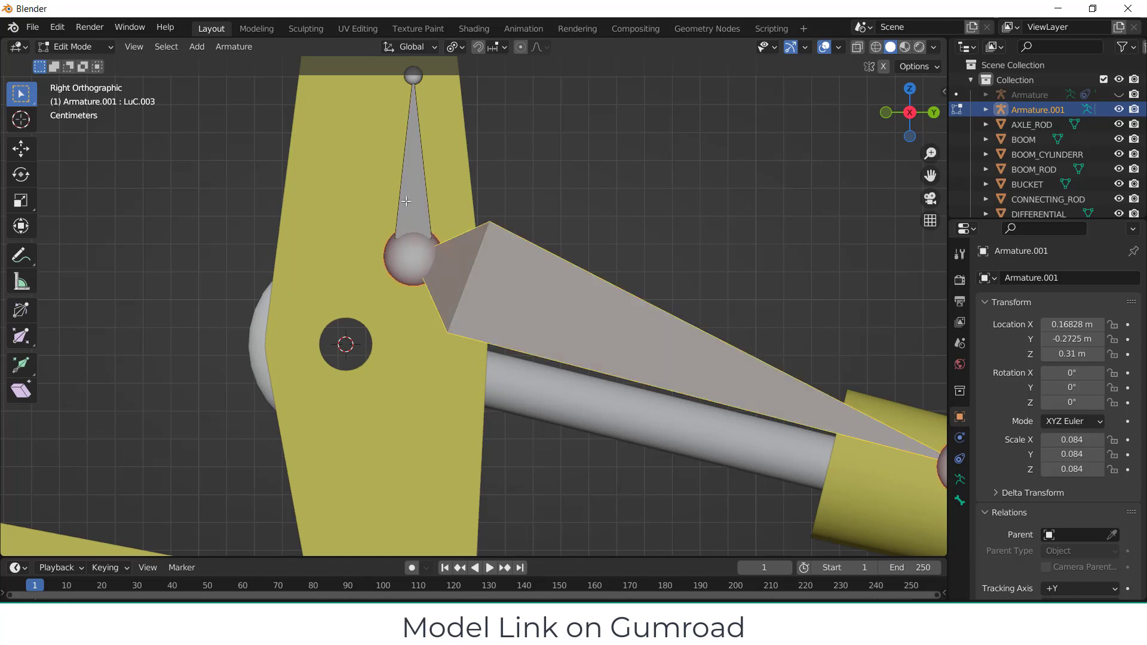
pyautogui.hotkey('shift', 's')
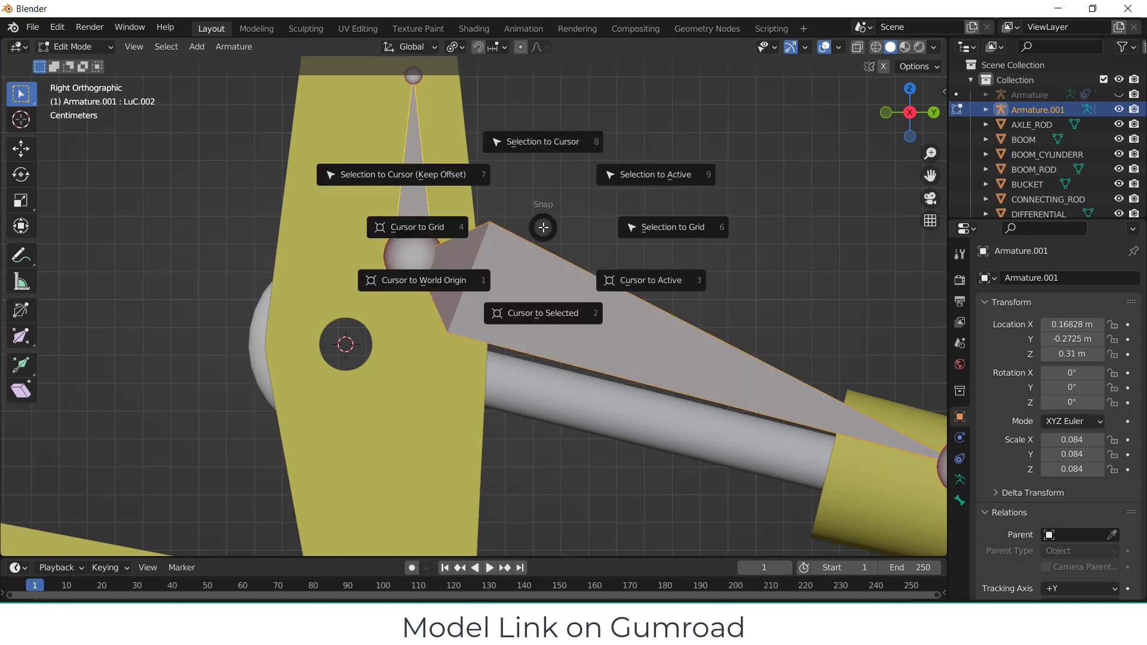
pyautogui.click(546, 141)
# - Check how the upper cylinder bones line up in Pose Mode, and return to Edit Mode
pyautogui.scroll(-3, 544, 211)
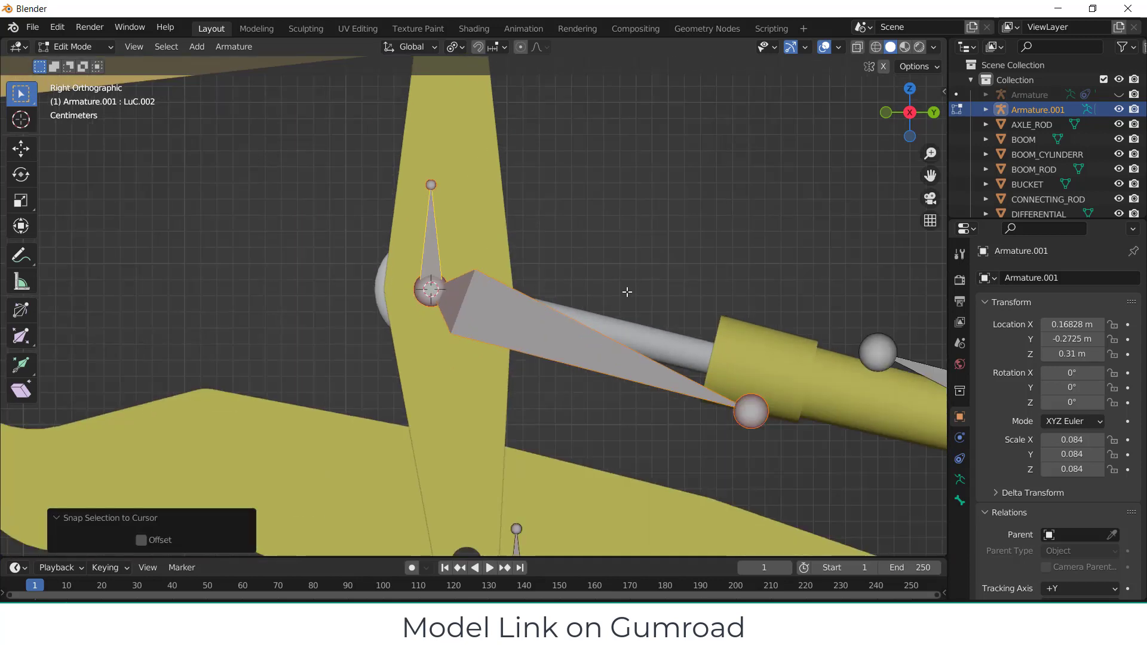
pyautogui.scroll(-2, 626, 290)
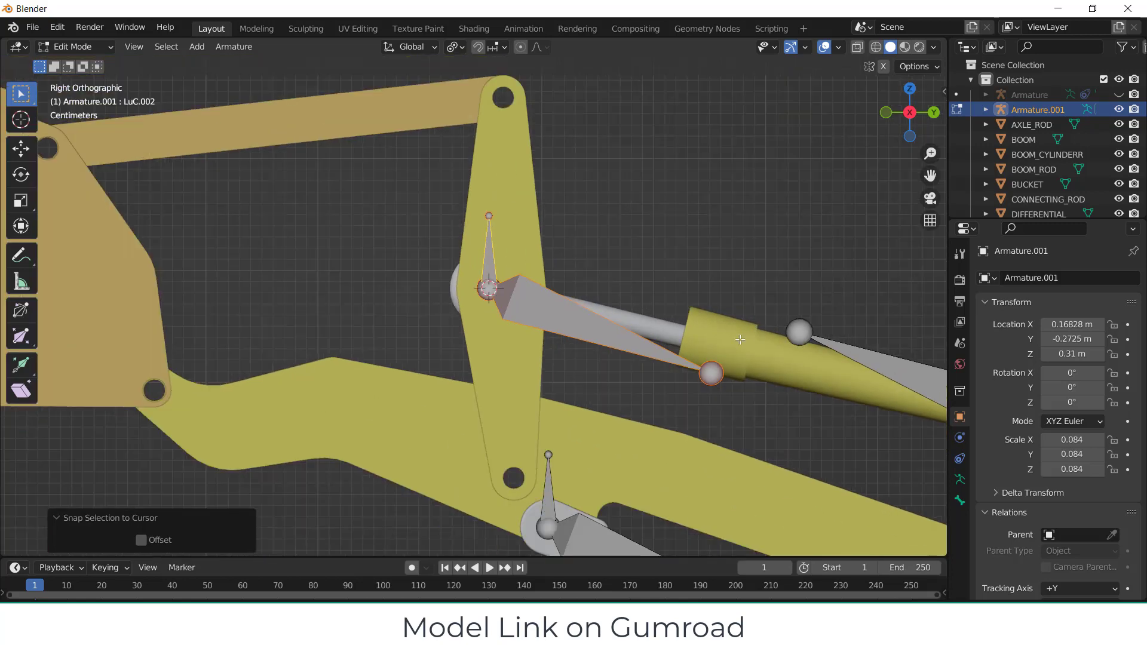
pyautogui.scroll(-2, 740, 340)
pyautogui.scroll(2, 519, 303)
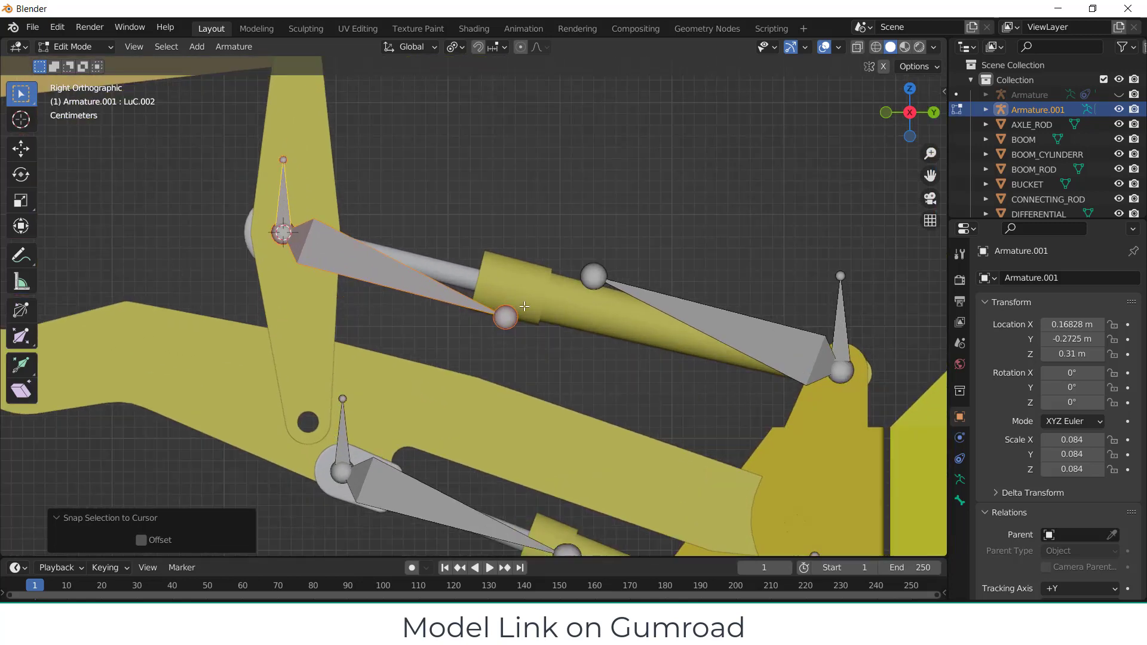
pyautogui.click(76, 46)
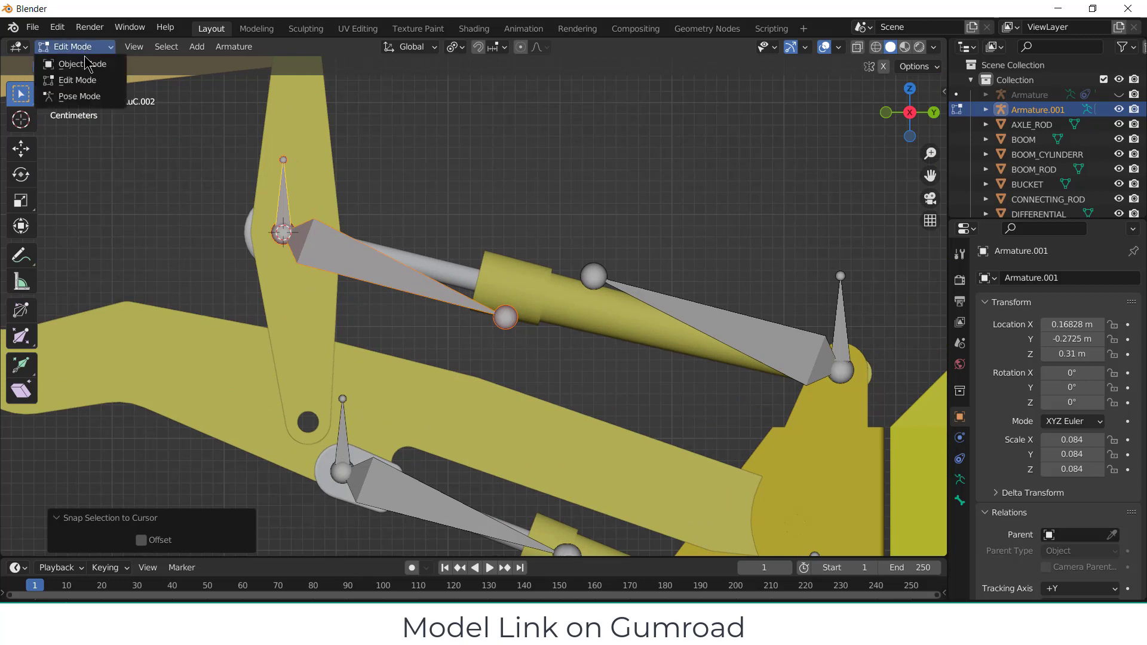
pyautogui.click(79, 95)
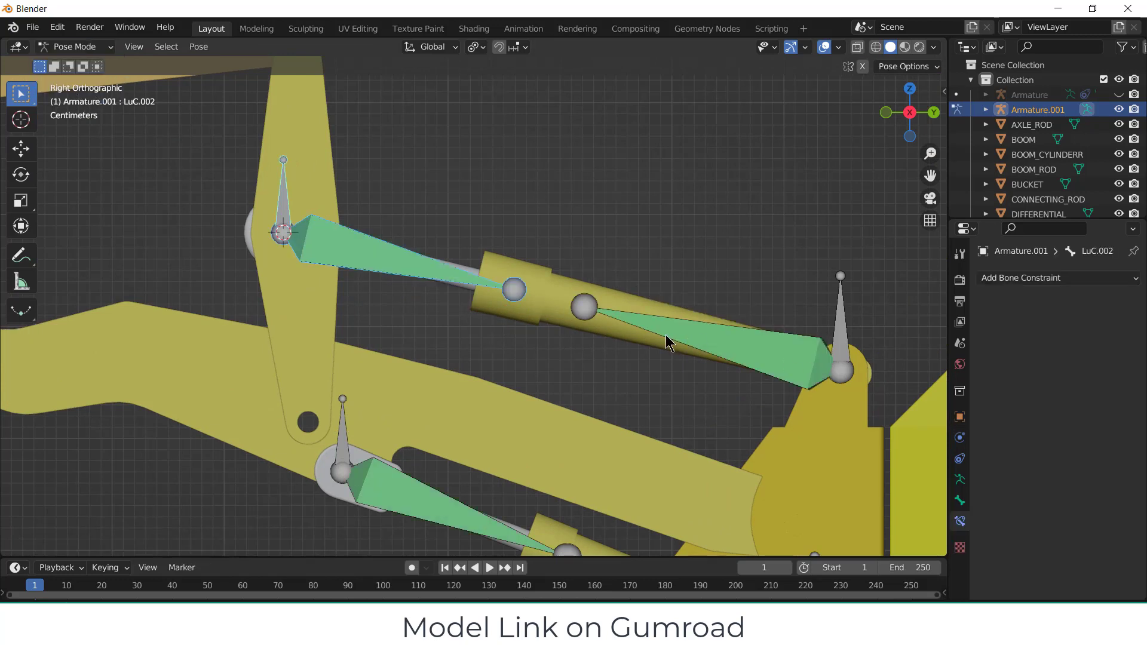
pyautogui.click(103, 48)
pyautogui.click(76, 79)
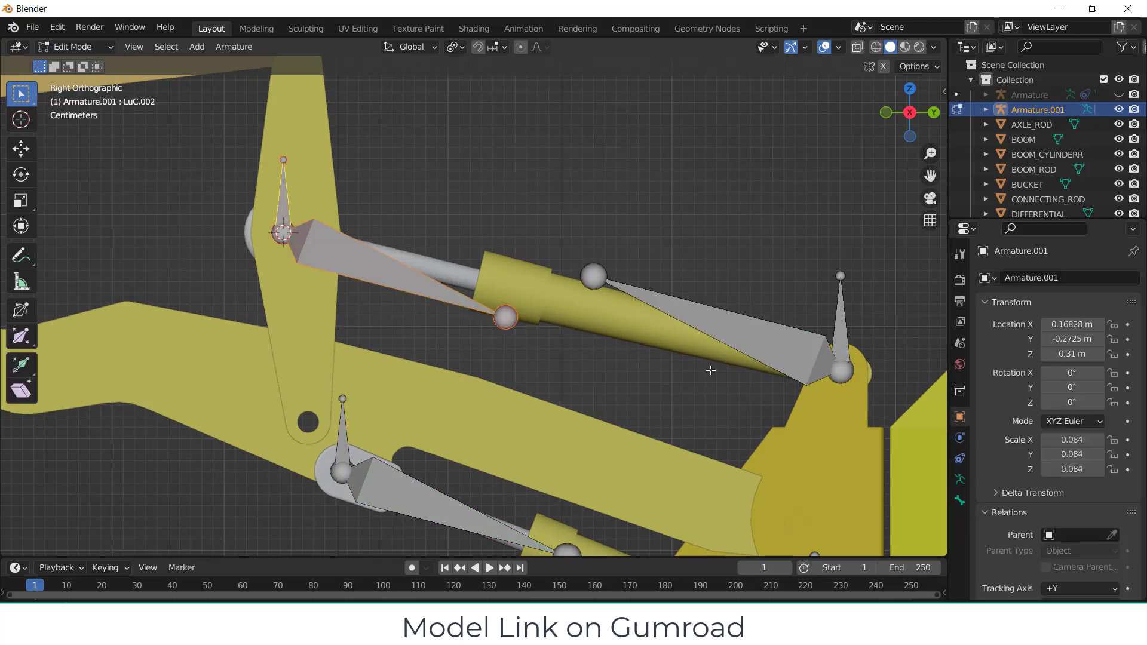
# - Move the Lsc.003 bone's free end onto the rocker arm cylinder, about -0.011 m in Y and -0.023 m in Z
pyautogui.scroll(-2, 652, 331)
pyautogui.scroll(4, 645, 336)
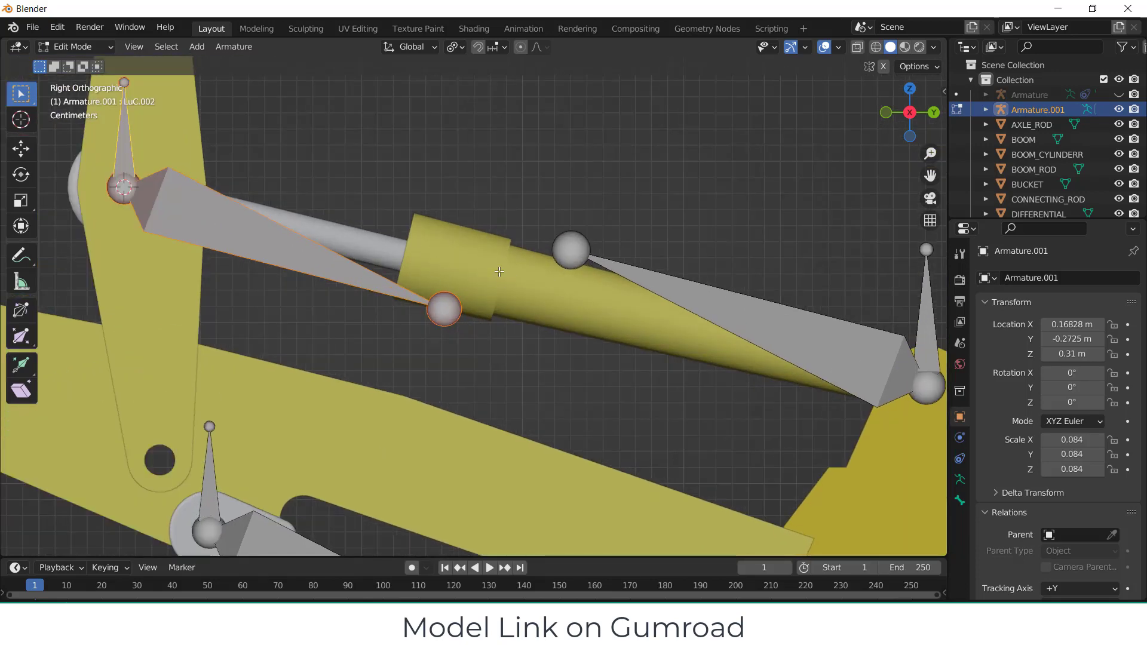
pyautogui.click(582, 252)
pyautogui.scroll(2, 616, 219)
pyautogui.scroll(-5, 493, 325)
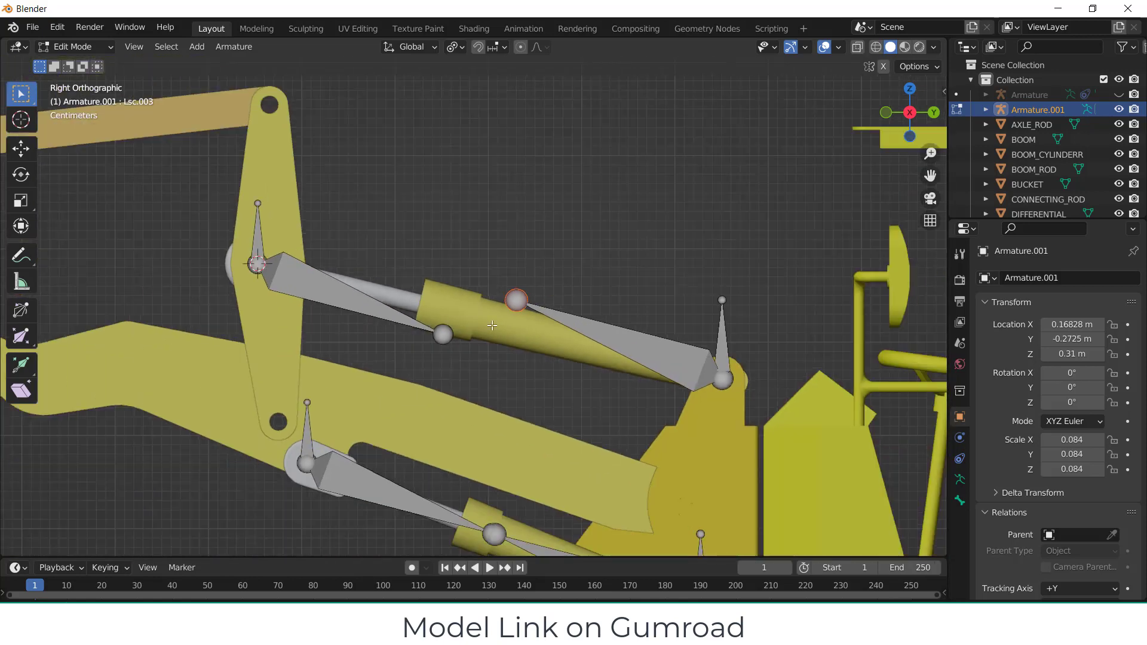
pyautogui.scroll(5, 481, 325)
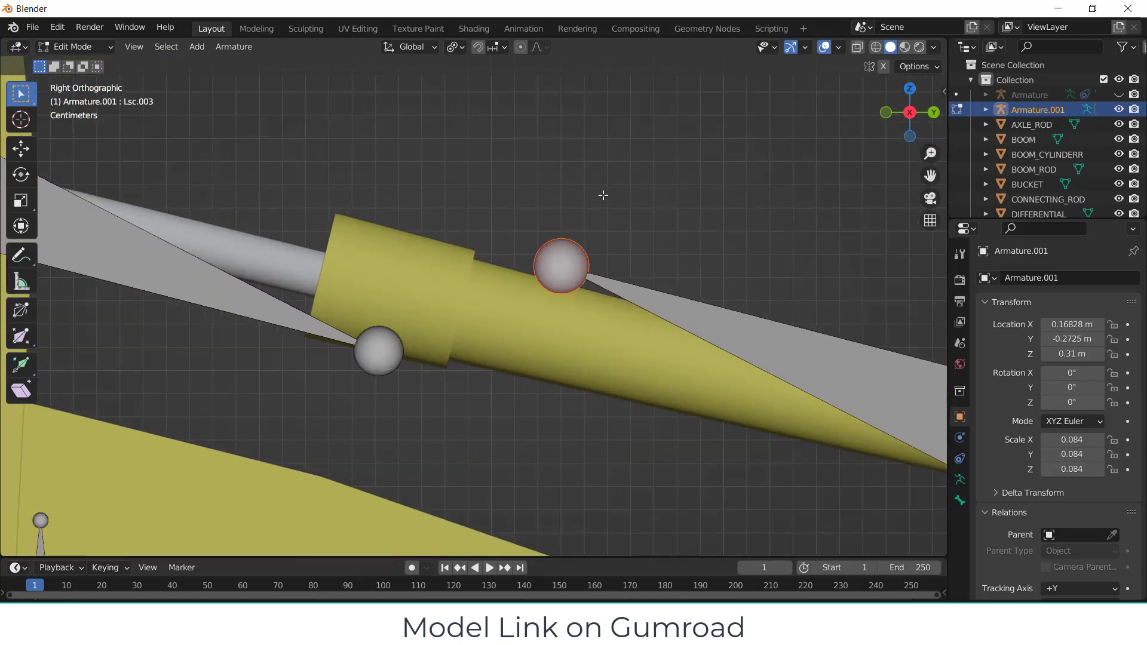
pyautogui.press('g')
pyautogui.click(577, 249)
# - Leave the armature's Edit Mode, select ROCKER_ARM_CYLINDR and open its mesh in Edit Mode
pyautogui.moveTo(577, 249); pyautogui.dragTo(492, 289, button='middle')
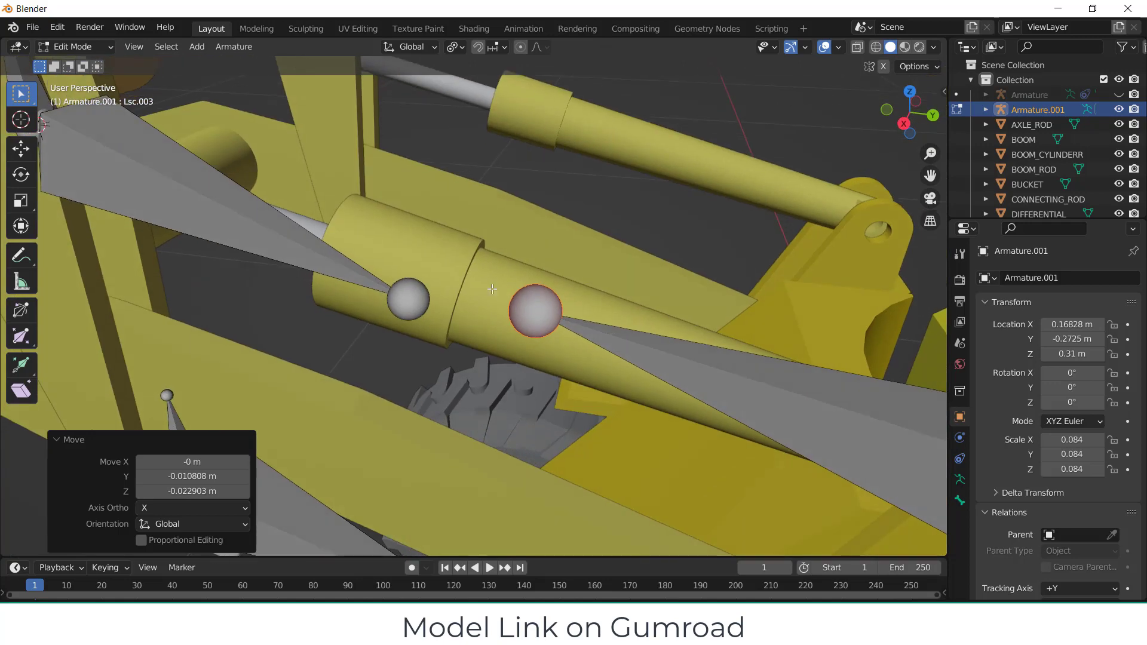
pyautogui.click(74, 46)
pyautogui.click(67, 59)
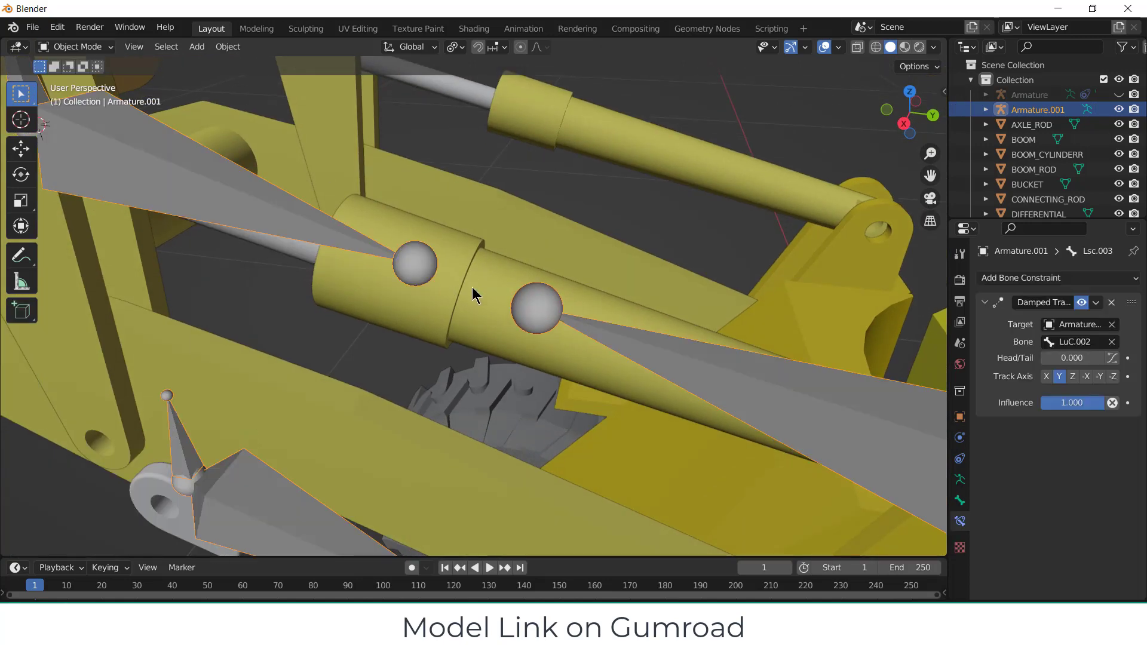
pyautogui.click(482, 264)
pyautogui.press('Tab')
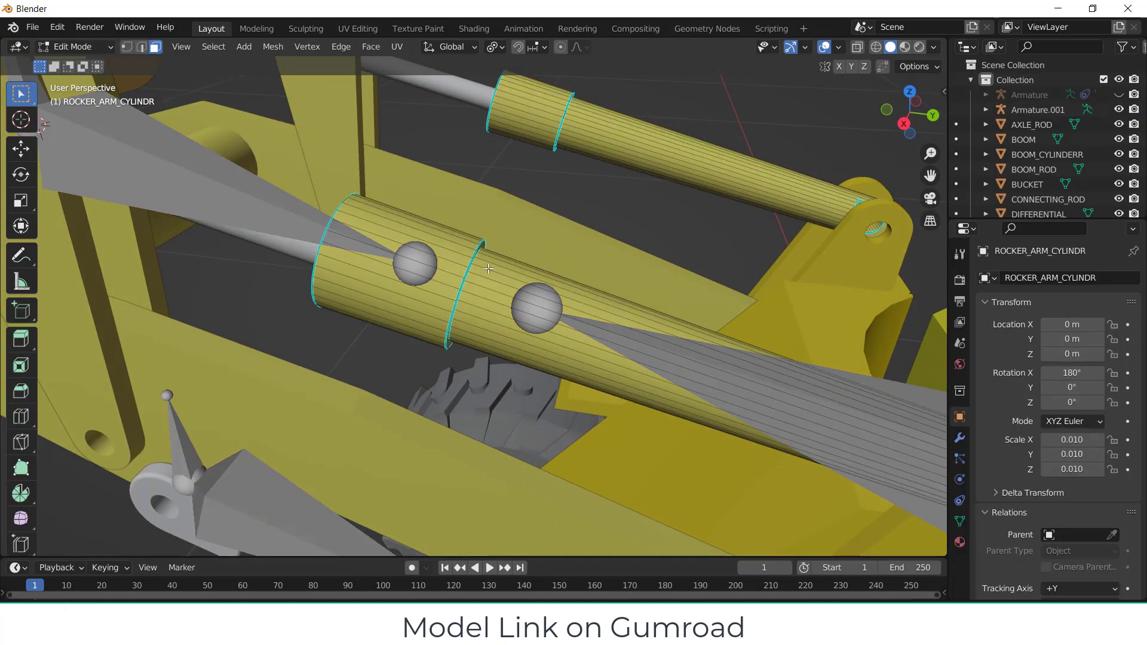
# - Select the stepped ring faces on ROCKER_ARM_CYLINDR, snap the 3D cursor to them, and leave Edit Mode
pyautogui.scroll(3, 487, 271)
pyautogui.moveTo(483, 279); pyautogui.dragTo(468, 265, button='middle')
pyautogui.scroll(3, 468, 265)
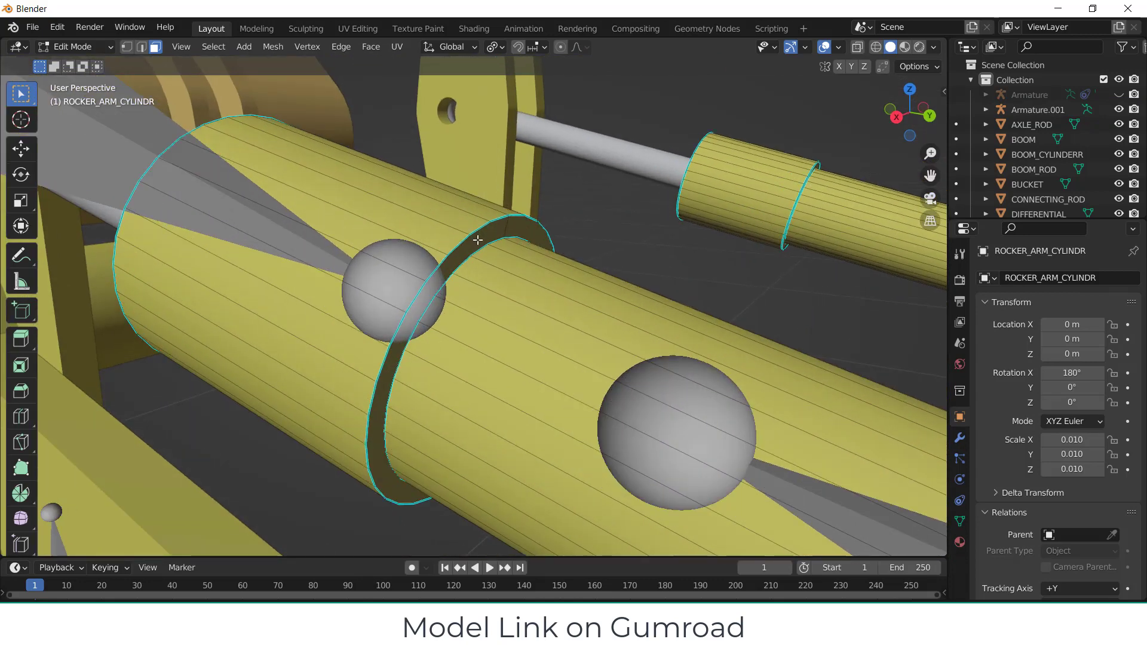
pyautogui.click(478, 240)
pyautogui.keyDown('shift'); pyautogui.click(527, 231); pyautogui.keyUp('shift')
pyautogui.hotkey('shift', 's')
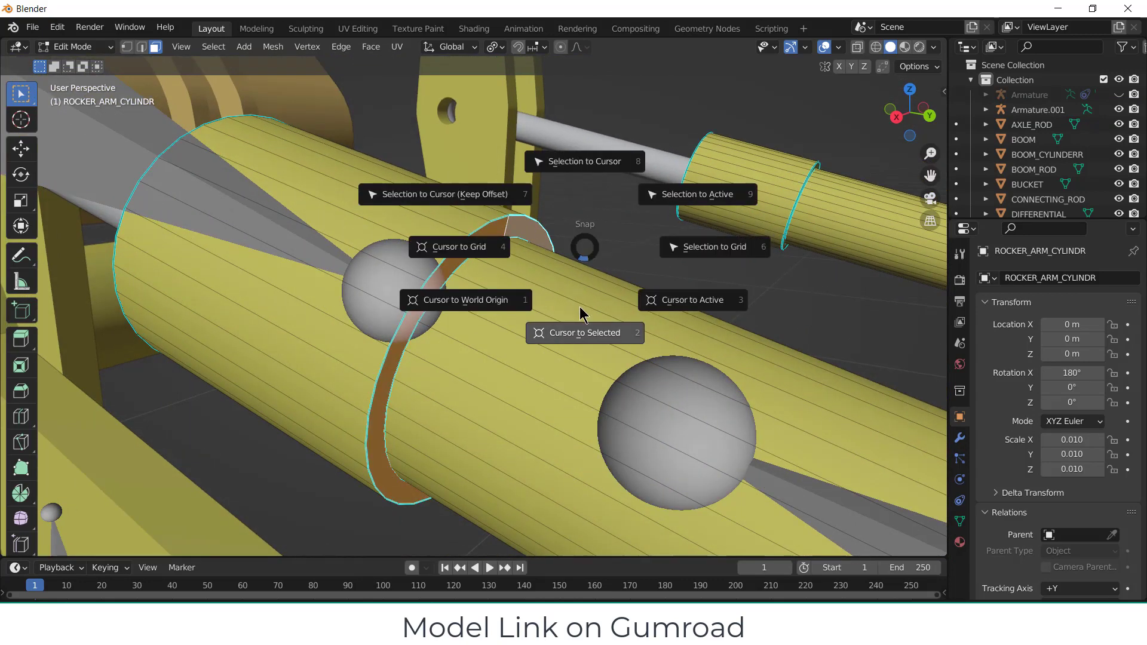
pyautogui.click(587, 336)
pyautogui.press('Tab')
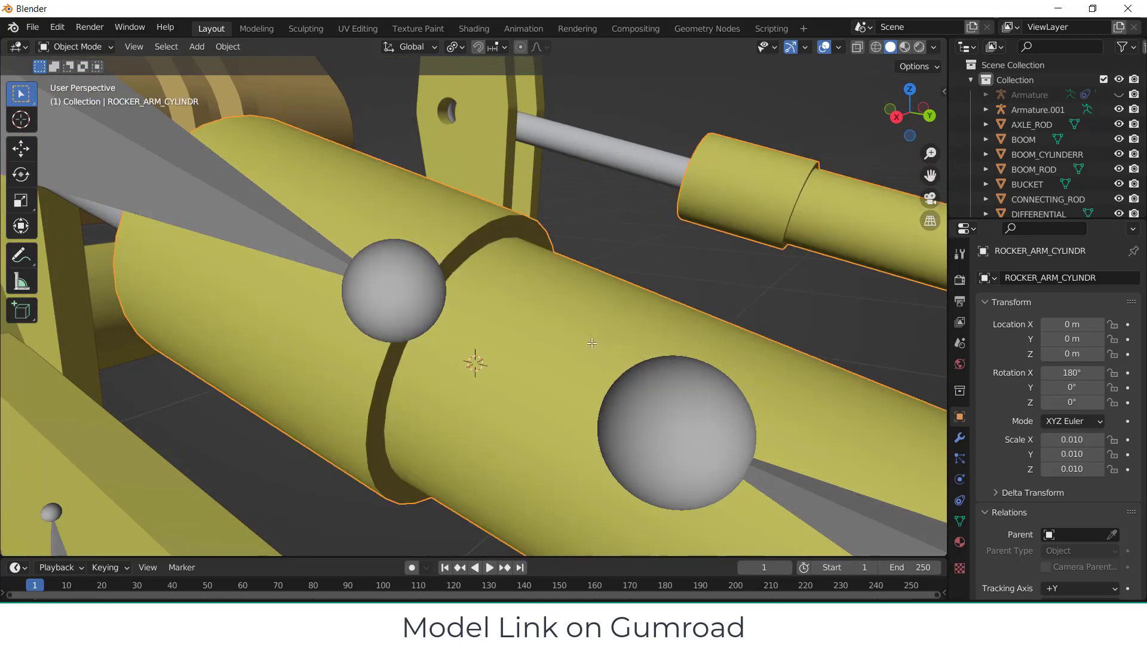
# - Select Armature.001 by its upper cylinder bones
pyautogui.press('KP_3')
pyautogui.scroll(-3, 618, 389)
pyautogui.click(654, 419)
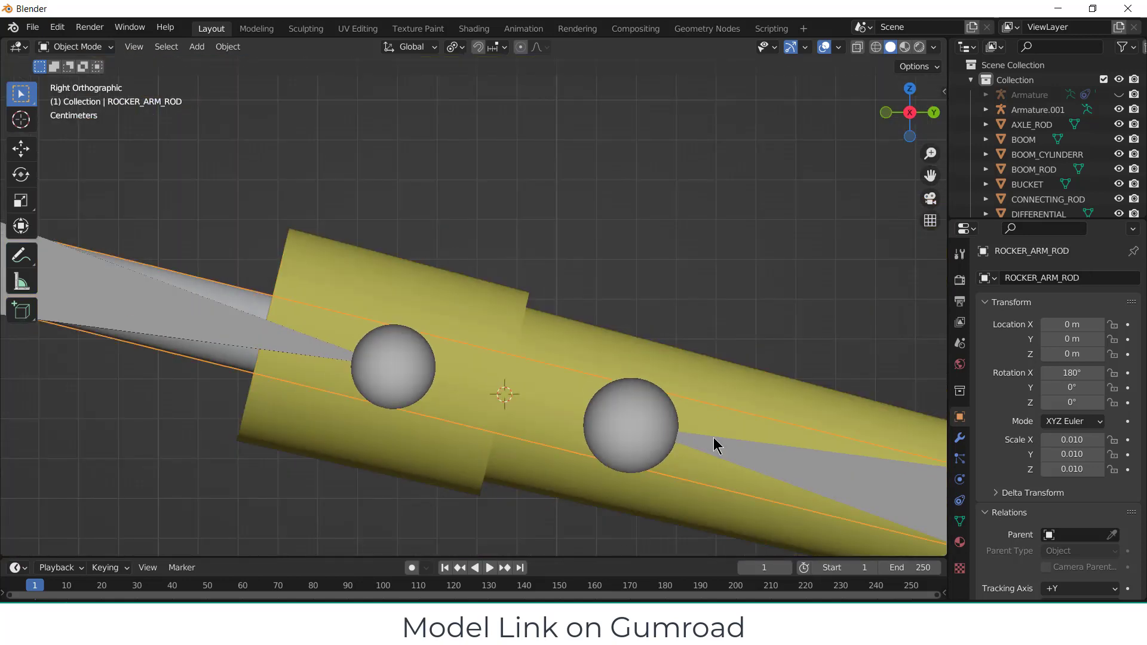
pyautogui.click(774, 462)
pyautogui.click(773, 462)
pyautogui.click(773, 461)
pyautogui.click(643, 425)
# - Try snapping the Lsc.003 bone to the 3D cursor in Pose Mode, and undo it
pyautogui.click(74, 47)
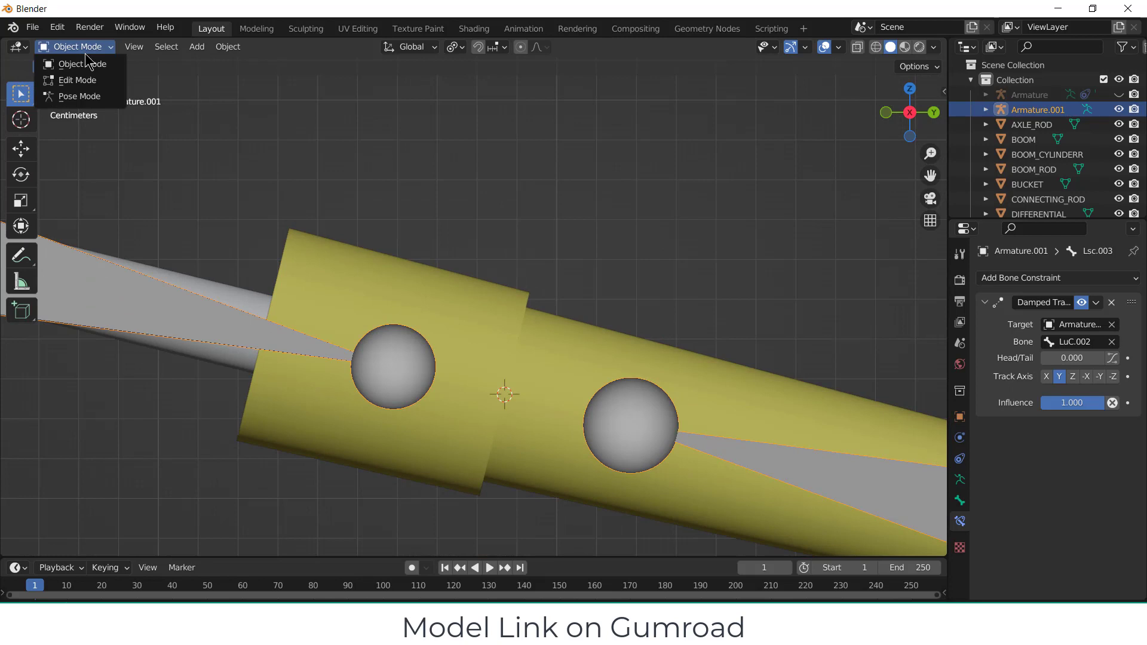
pyautogui.click(92, 99)
pyautogui.click(628, 429)
pyautogui.hotkey('shift', 's')
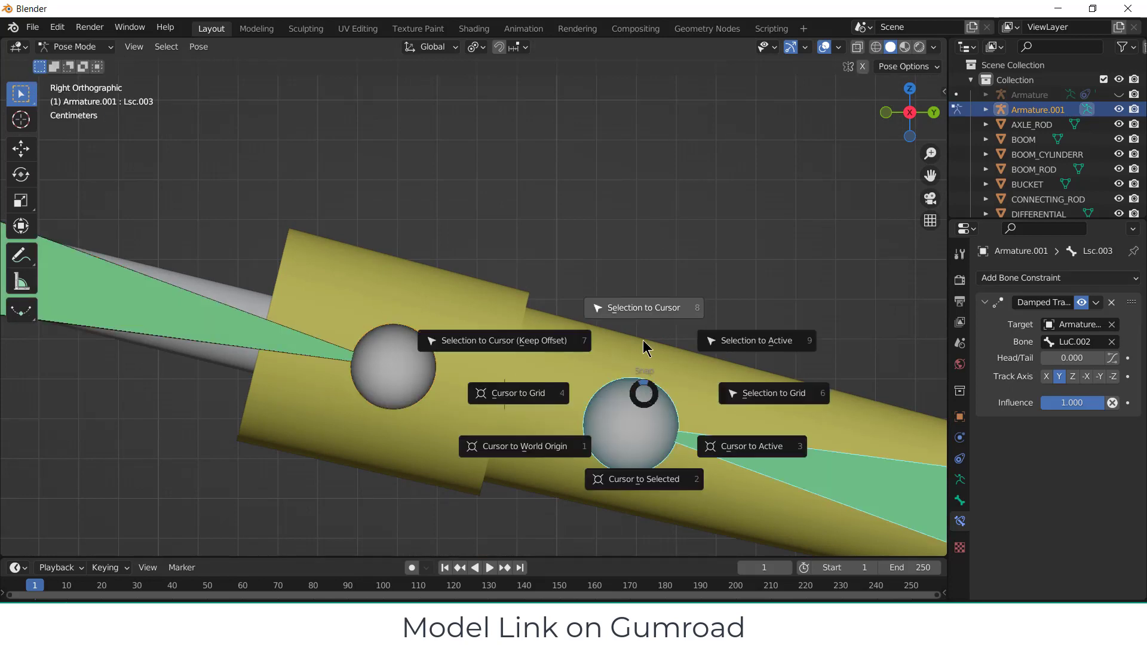
pyautogui.click(647, 308)
pyautogui.hotkey('ctrl', 'z')
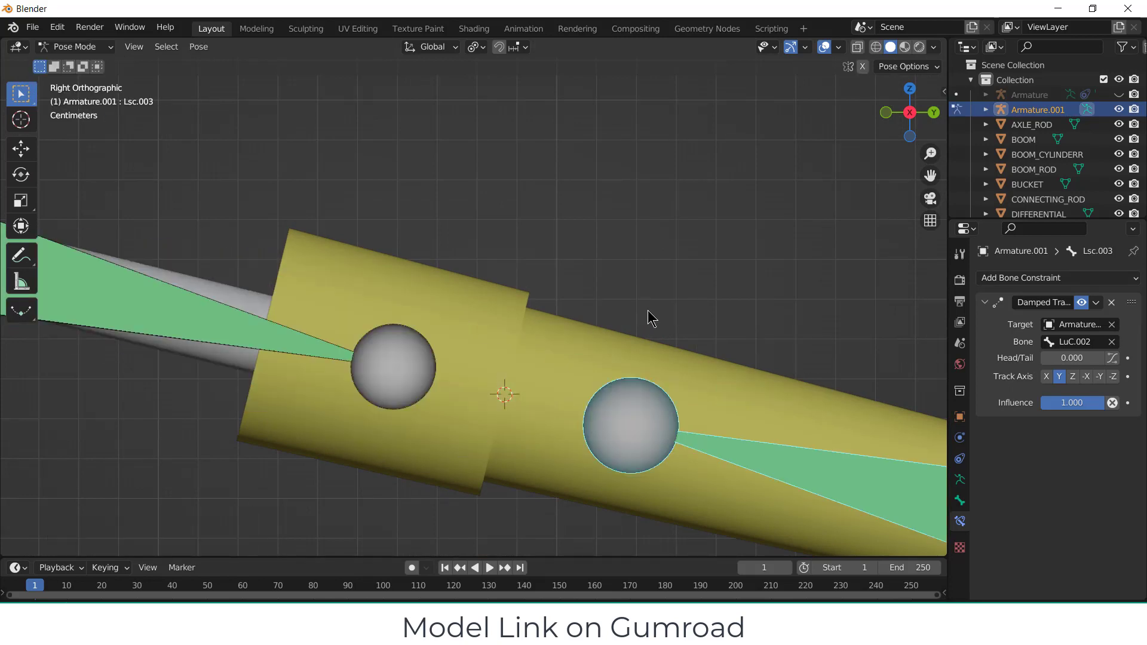
# - In Armature.001's Edit Mode, snap the free end of the Lsc.003 bone to the 3D cursor inside the cylinder
pyautogui.scroll(-3, 637, 415)
pyautogui.keyDown('shift'); pyautogui.moveTo(668, 389); pyautogui.dragTo(399, 251, button='middle'); pyautogui.keyUp('shift')
pyautogui.click(103, 48)
pyautogui.click(101, 80)
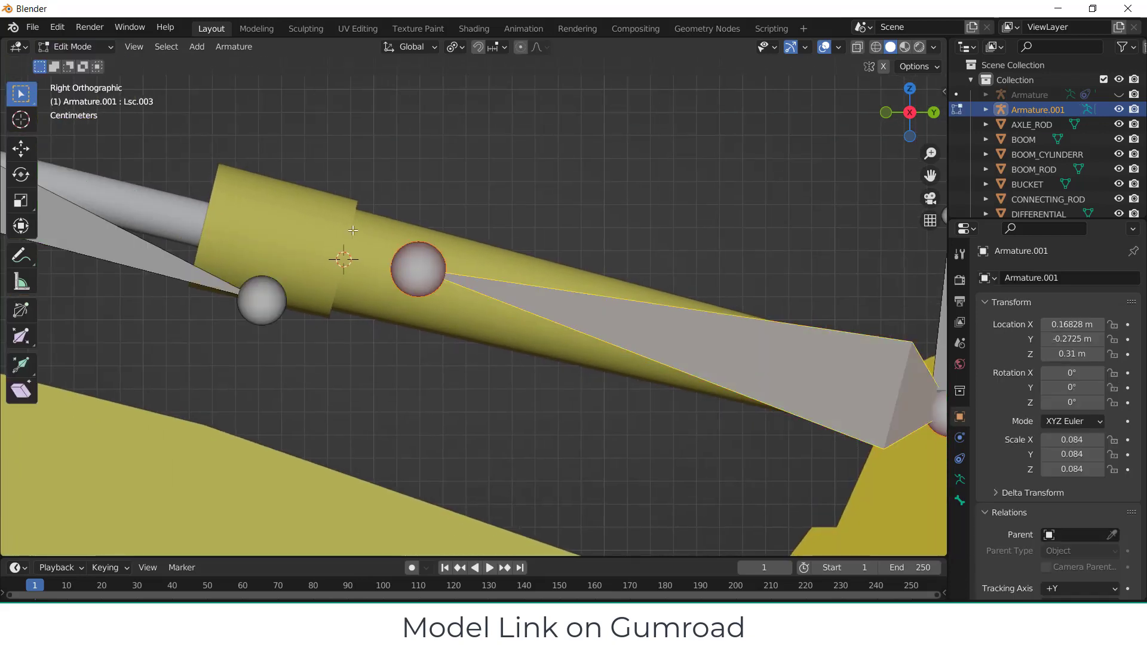
pyautogui.click(414, 266)
pyautogui.hotkey('shift', 's')
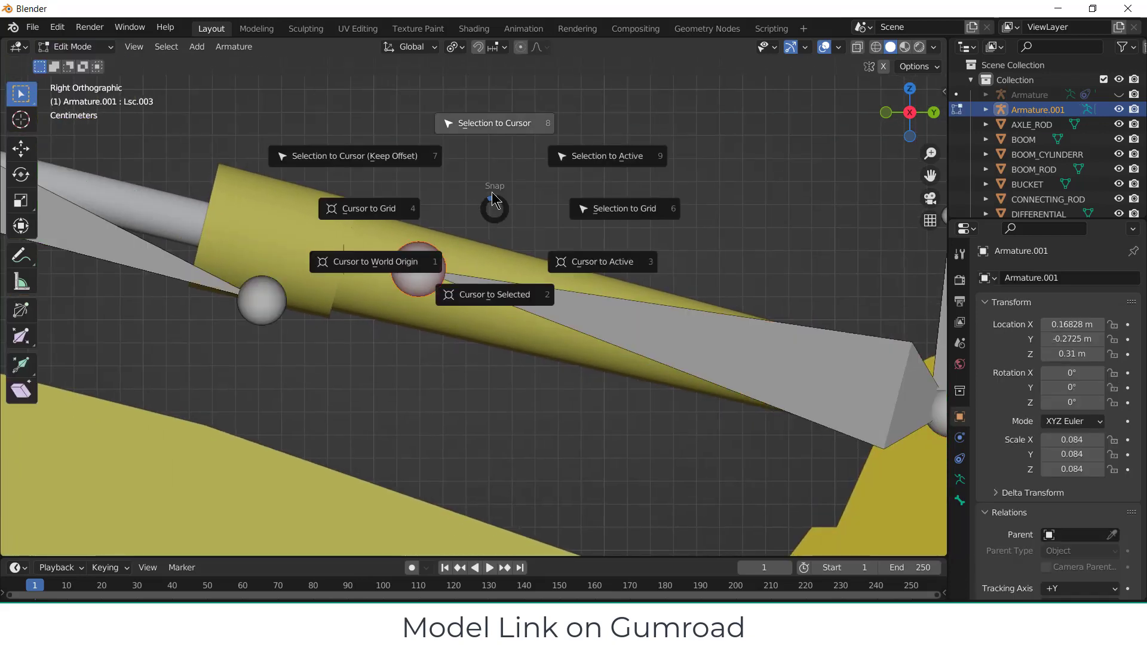
pyautogui.click(505, 124)
pyautogui.click(524, 162)
# - Leave the armature's Edit Mode, open ROCKER_ARM_ROD's mesh in Edit Mode and isolate it in local view
pyautogui.scroll(-3, 413, 266)
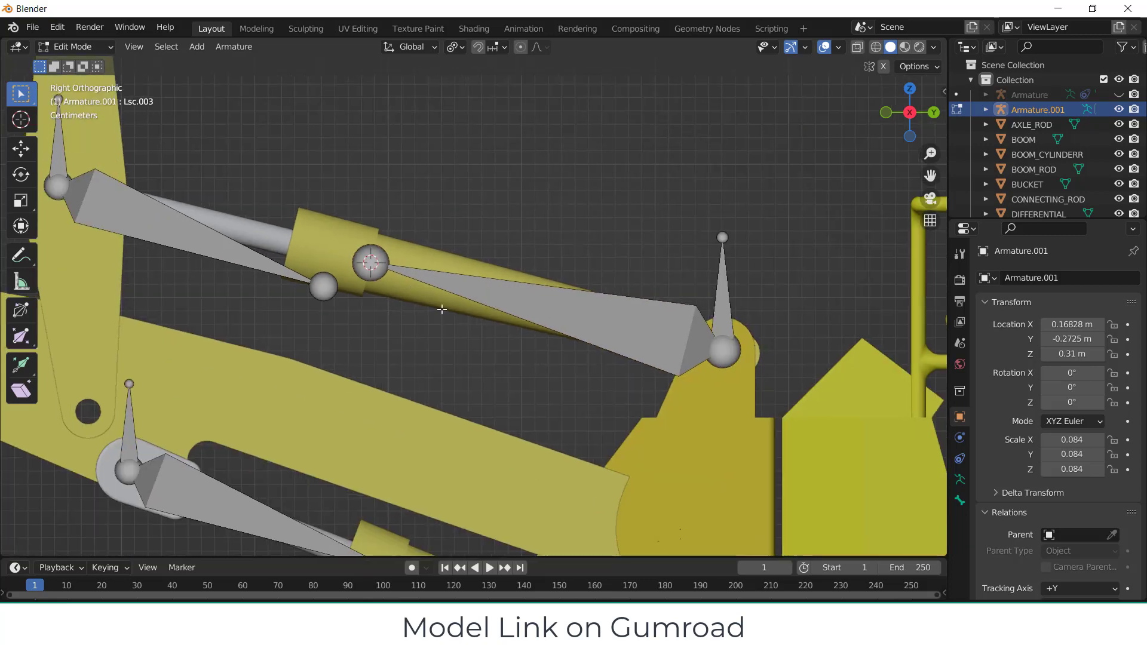
pyautogui.keyDown('shift'); pyautogui.moveTo(441, 307); pyautogui.dragTo(694, 478, button='middle'); pyautogui.keyUp('shift')
pyautogui.press('Tab')
pyautogui.moveTo(518, 399); pyautogui.dragTo(525, 380, button='middle')
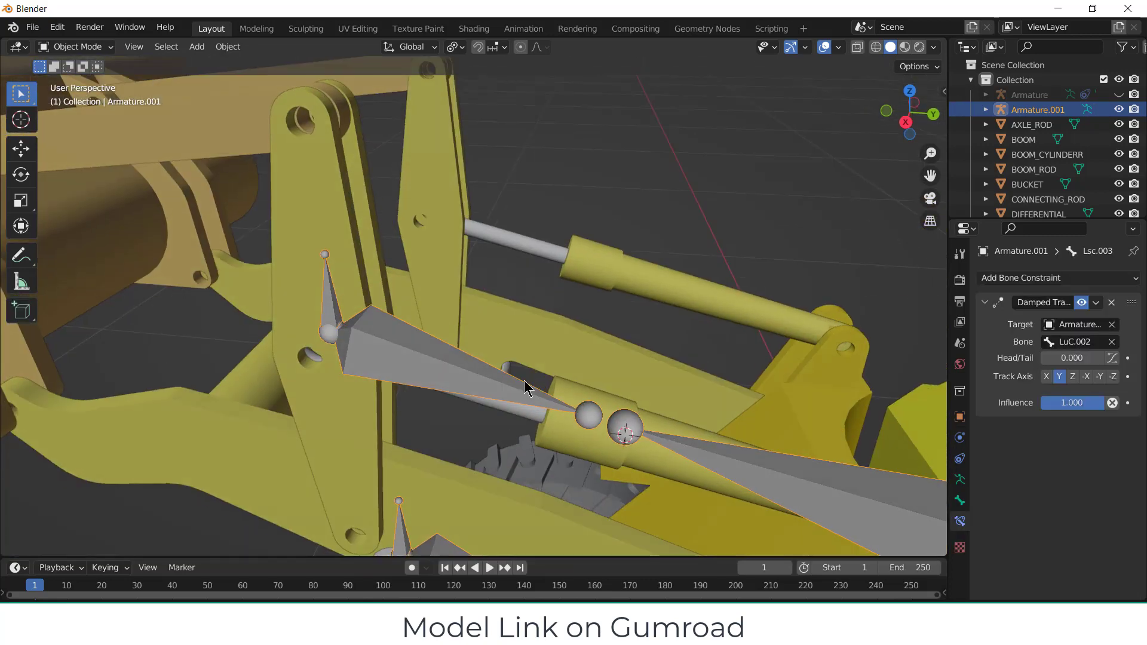
pyautogui.click(518, 422)
pyautogui.press('Tab')
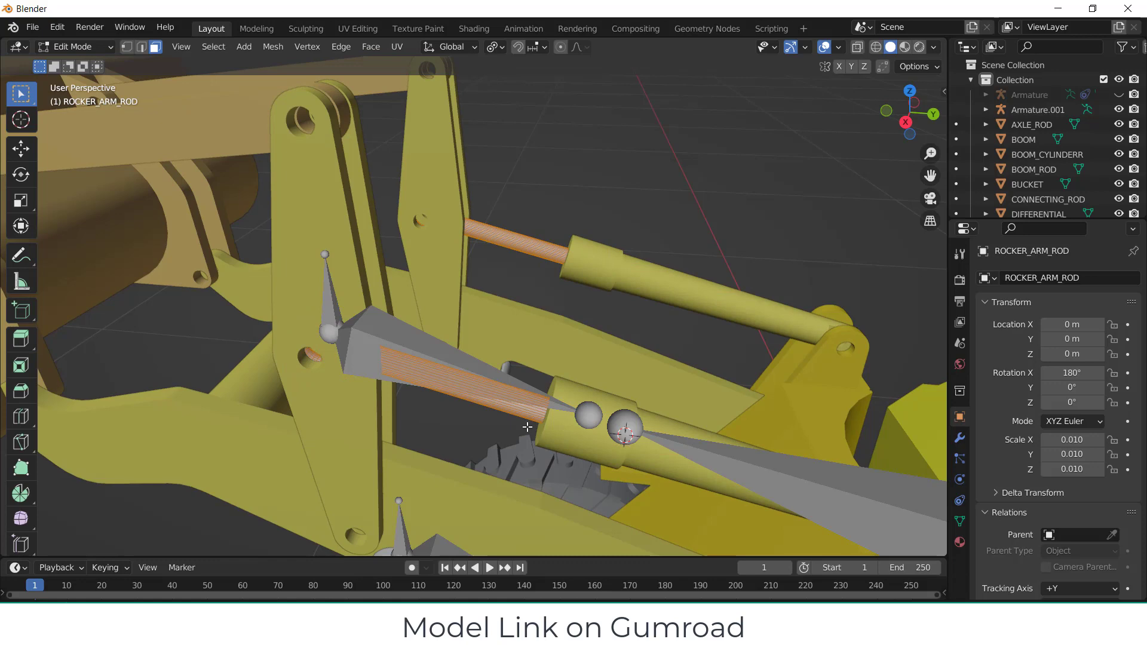
pyautogui.press('/')
# - Select the straight shaft faces of the near rocker arm rod and snap the 3D cursor to their centre
pyautogui.moveTo(741, 520); pyautogui.dragTo(520, 402, button='middle')
pyautogui.scroll(2, 626, 464)
pyautogui.click(554, 444)
pyautogui.hotkey('ctrl', 'l')
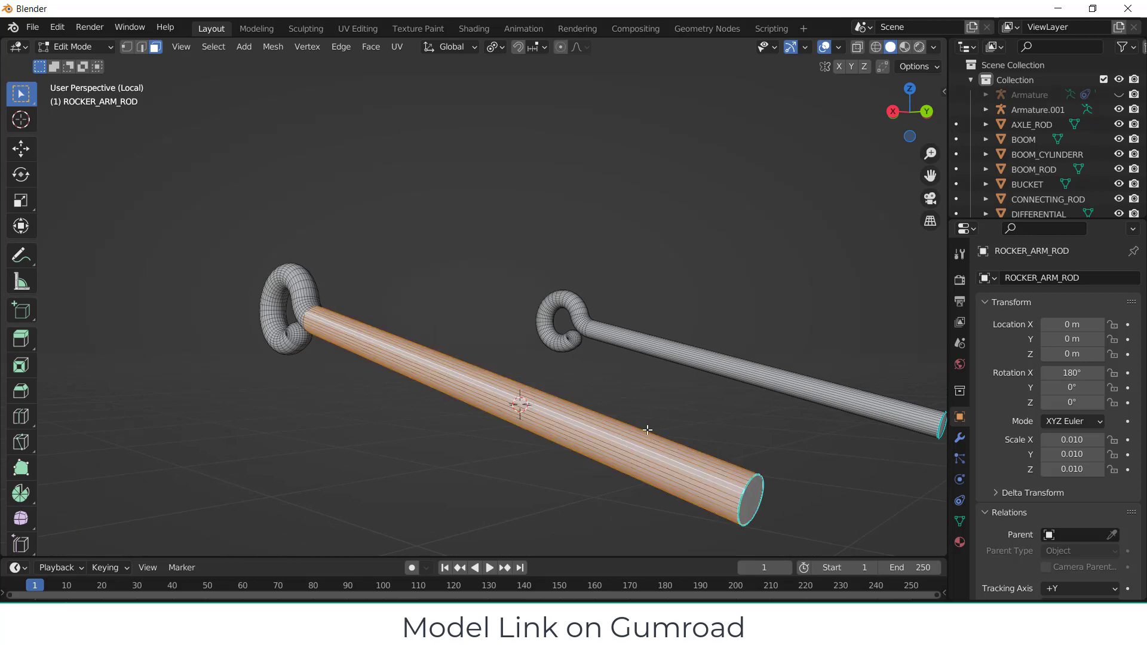
pyautogui.moveTo(647, 430); pyautogui.dragTo(717, 452, button='middle')
pyautogui.hotkey('shift', 's')
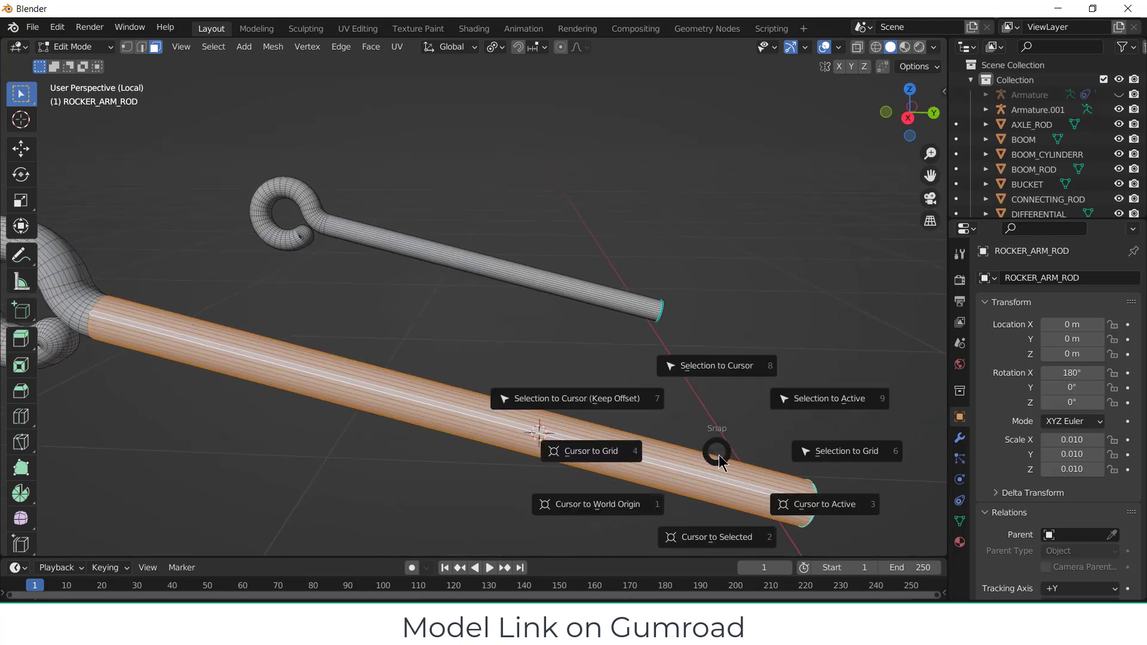
pyautogui.click(719, 535)
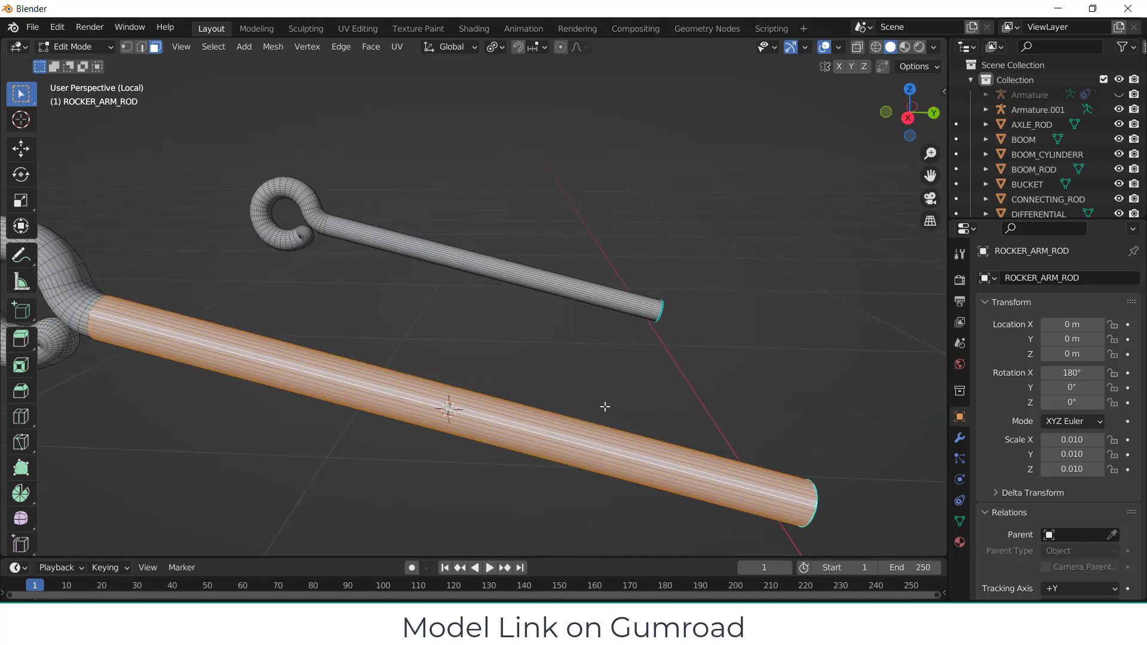
# - Bring back the full model from local view and return ROCKER_ARM_ROD to Object Mode
pyautogui.press('KP_3')
pyautogui.press('KP_Divide')
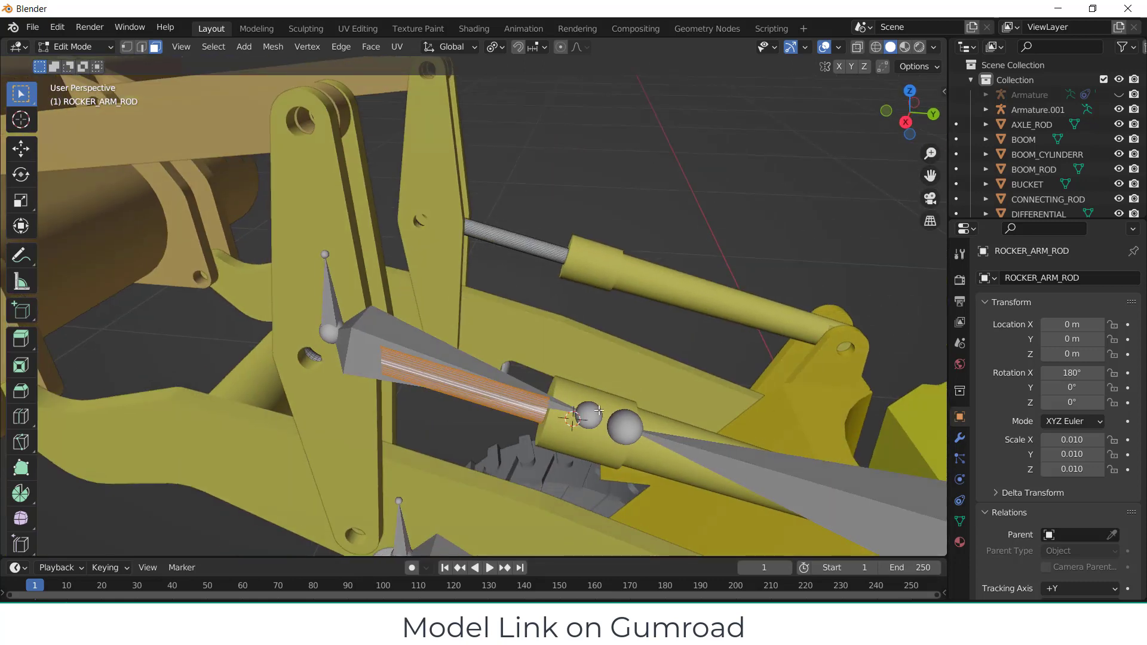
pyautogui.click(75, 46)
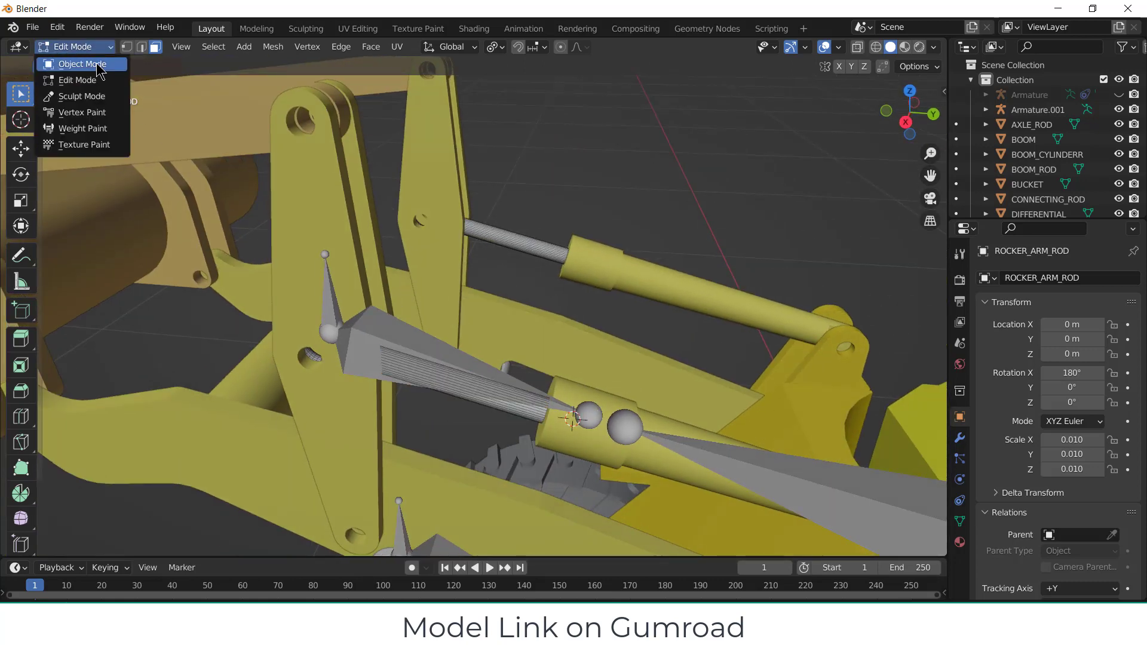
pyautogui.click(69, 61)
# - In Armature.001's Edit Mode, snap the free end of the LuC.003 bone to the 3D cursor on the rod's axis
pyautogui.click(588, 420)
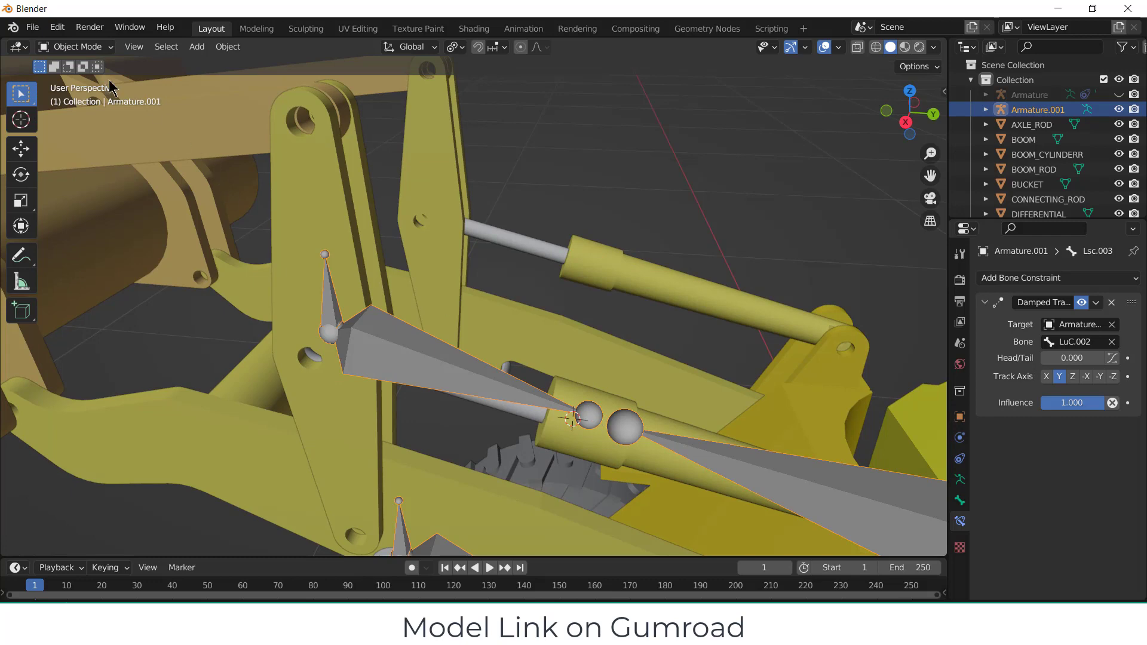
pyautogui.click(75, 47)
pyautogui.click(75, 80)
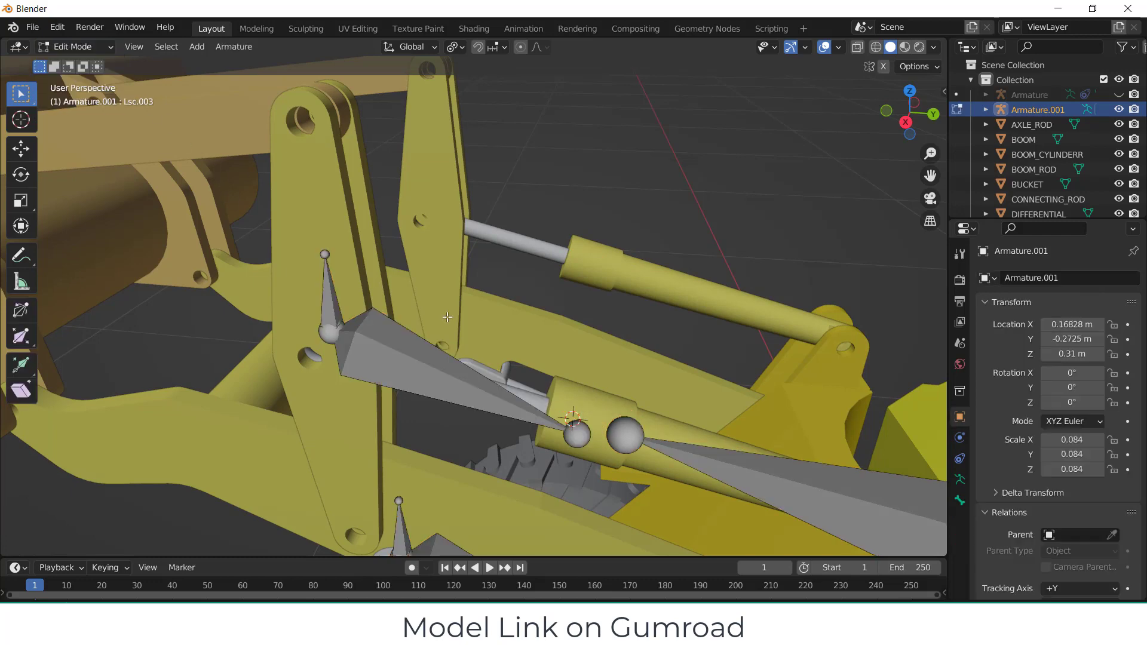
pyautogui.press('KP_3')
pyautogui.scroll(4, 447, 317)
pyautogui.click(675, 507)
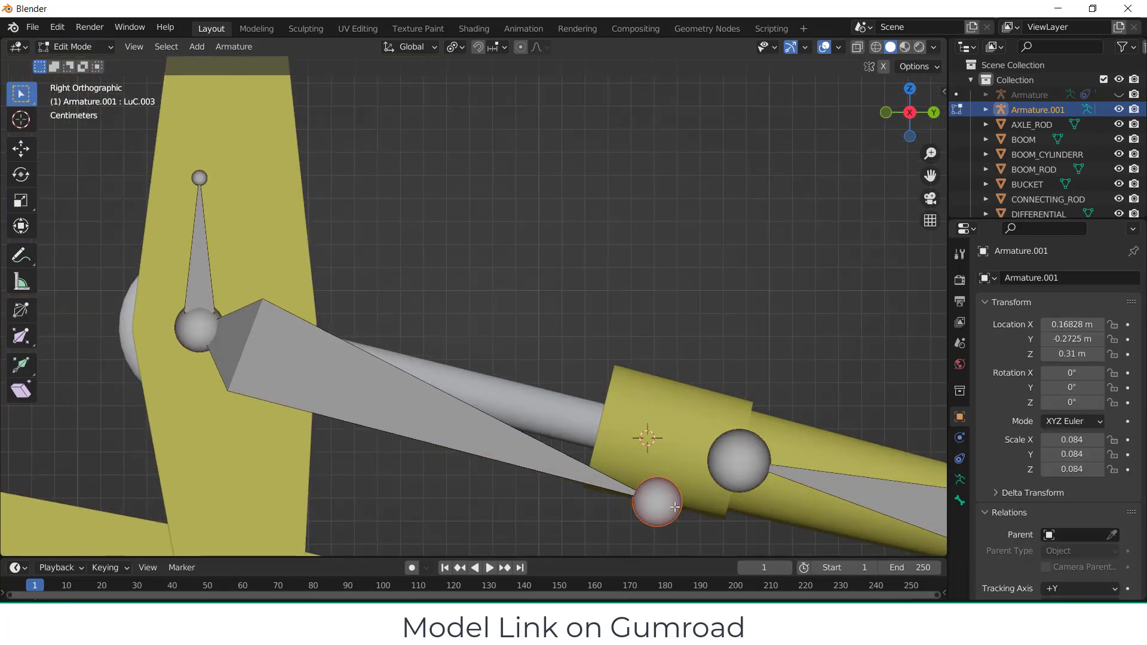
pyautogui.hotkey('shift', 's')
pyautogui.click(683, 414)
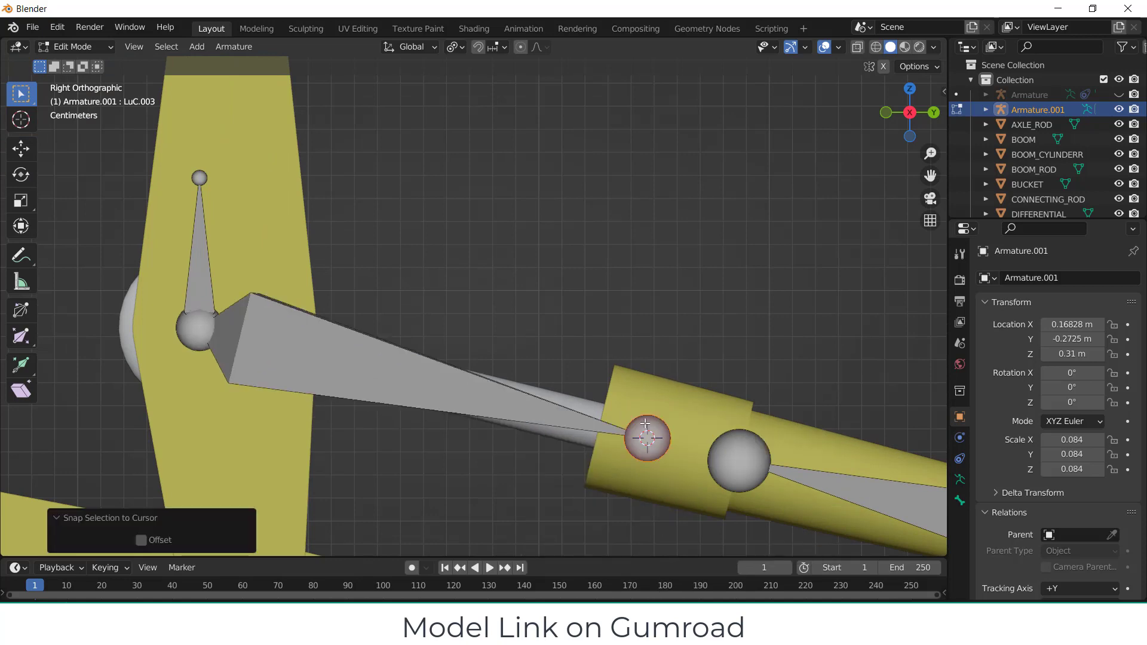
# - Switch the armature to Pose Mode and check how the upper and lower cylinder bones line up
pyautogui.scroll(-5, 658, 364)
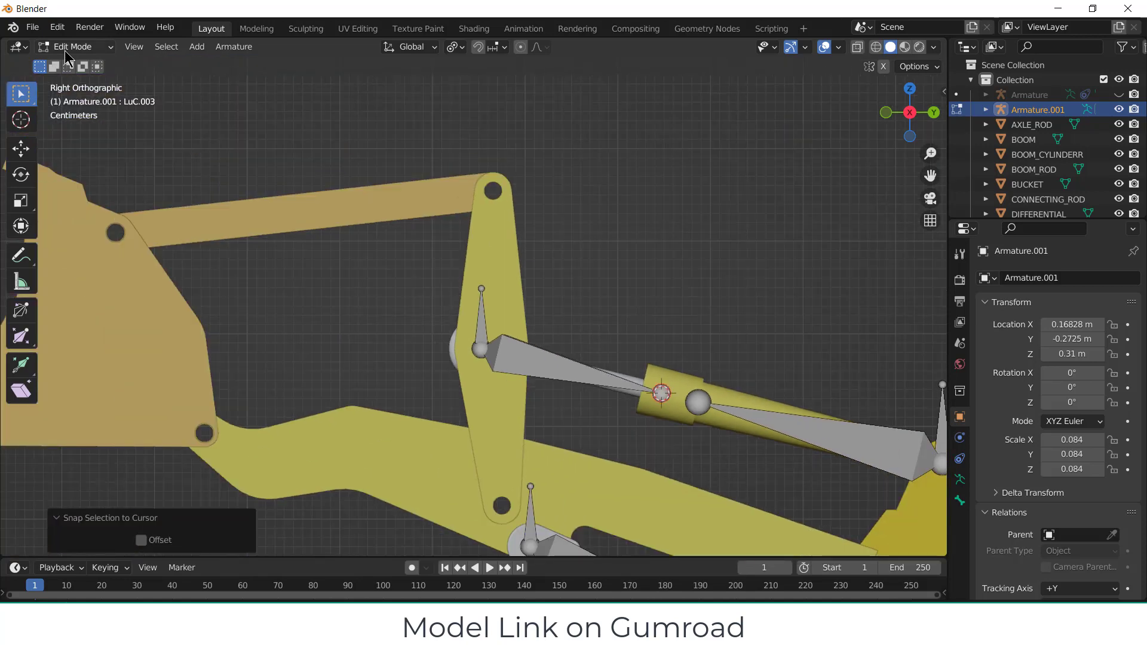
pyautogui.click(73, 46)
pyautogui.click(76, 97)
pyautogui.scroll(-3, 693, 382)
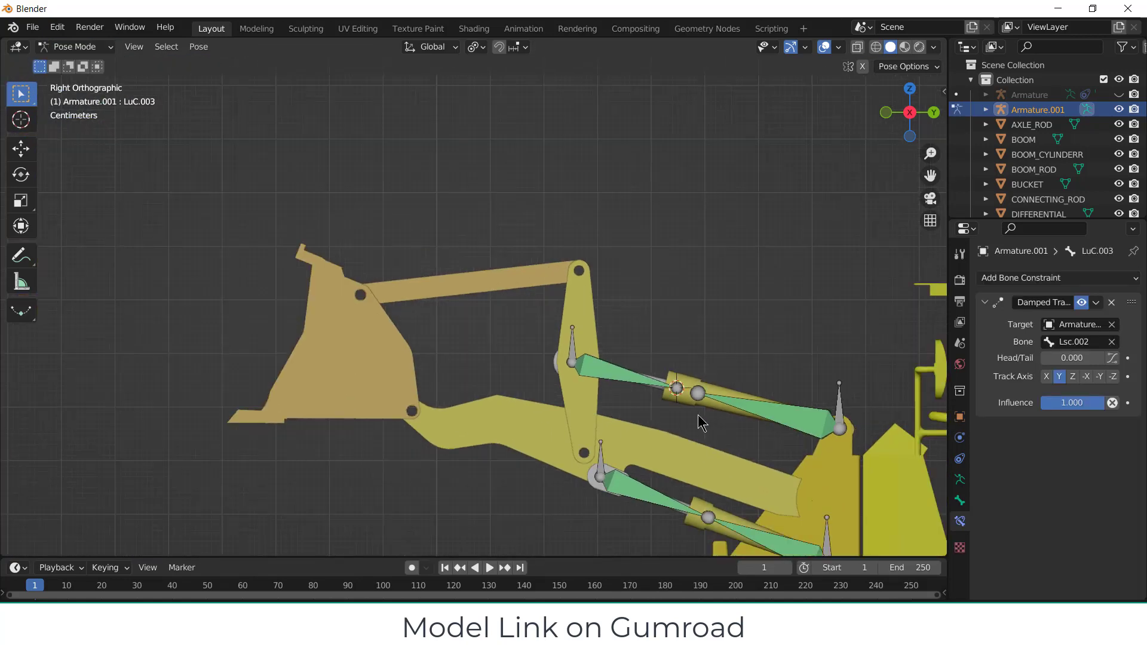
pyautogui.scroll(2, 534, 367)
pyautogui.scroll(1, 617, 378)
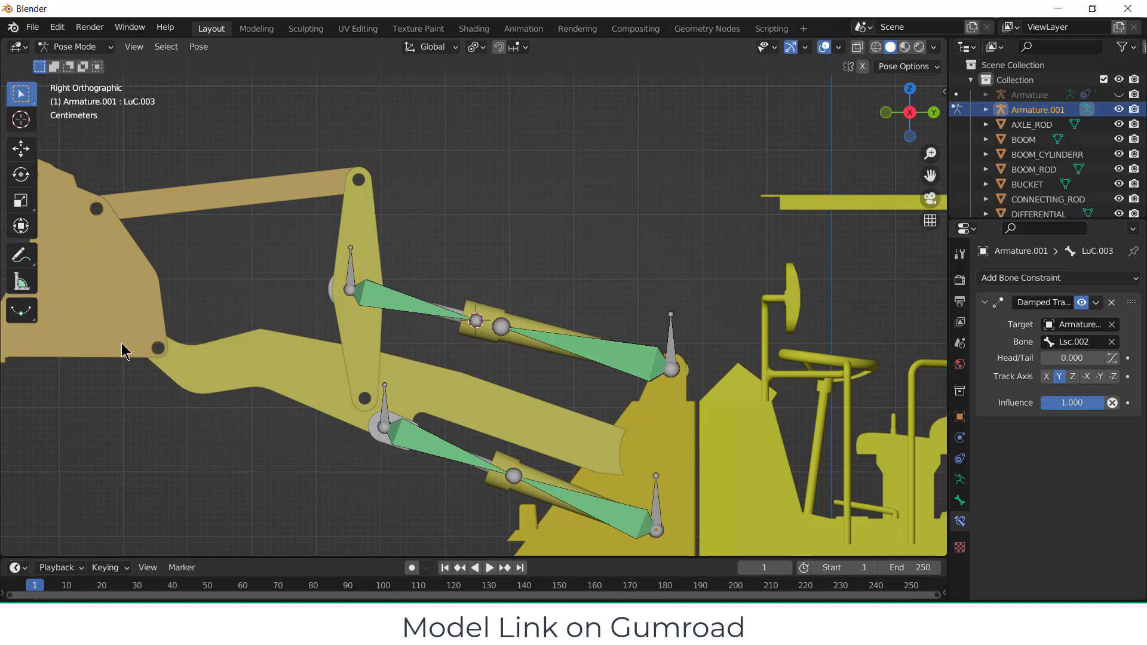
# - Return to Object Mode, open the BOOM mesh in Edit Mode and isolate it in local view
pyautogui.click(100, 48)
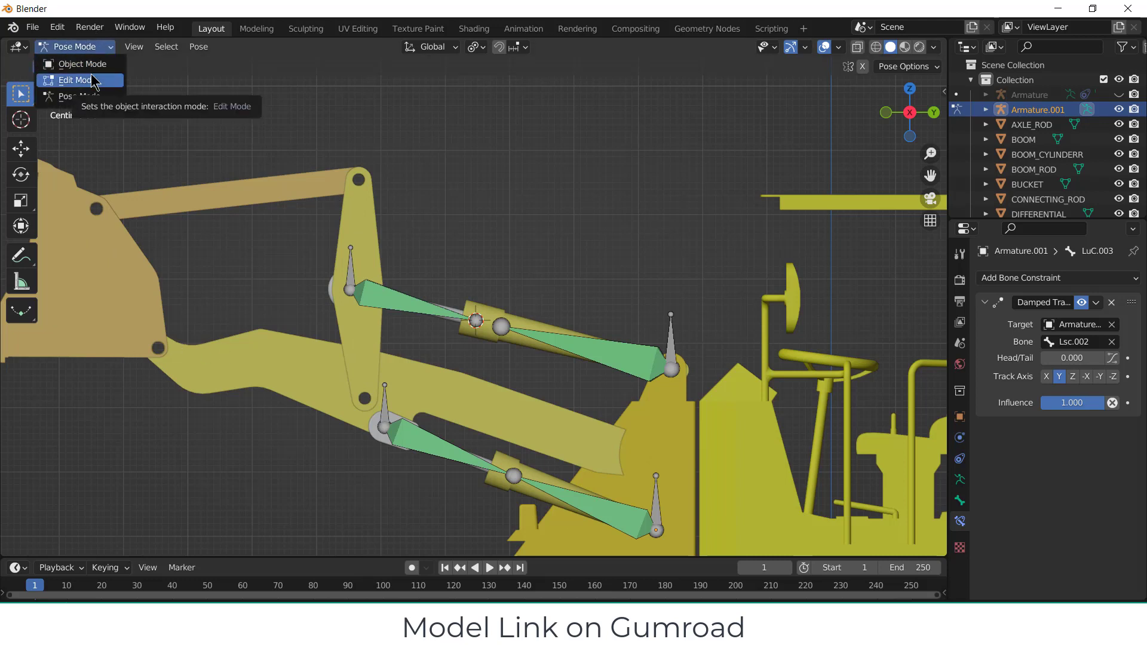
pyautogui.click(83, 64)
pyautogui.moveTo(690, 296); pyautogui.dragTo(725, 366, button='middle')
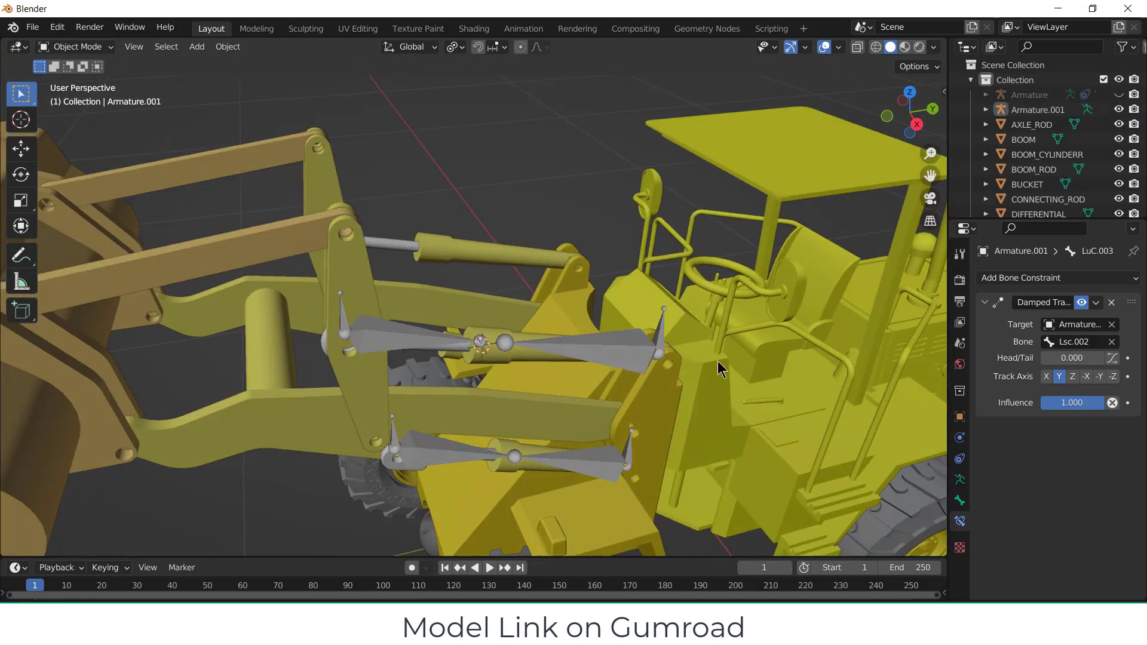
pyautogui.scroll(6, 661, 436)
pyautogui.click(439, 392)
pyautogui.press('Tab')
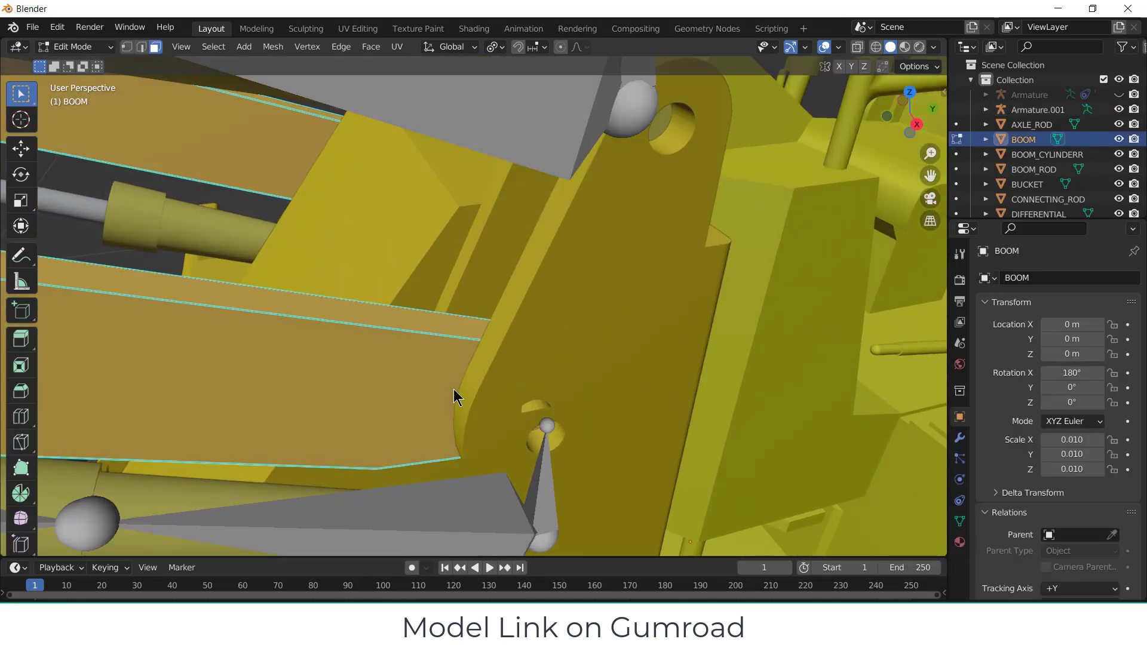
pyautogui.press('KP_Divide')
# - Select the inner faces of the pivot hole at the boom's chassis end and snap the 3D cursor to them
pyautogui.scroll(5, 647, 378)
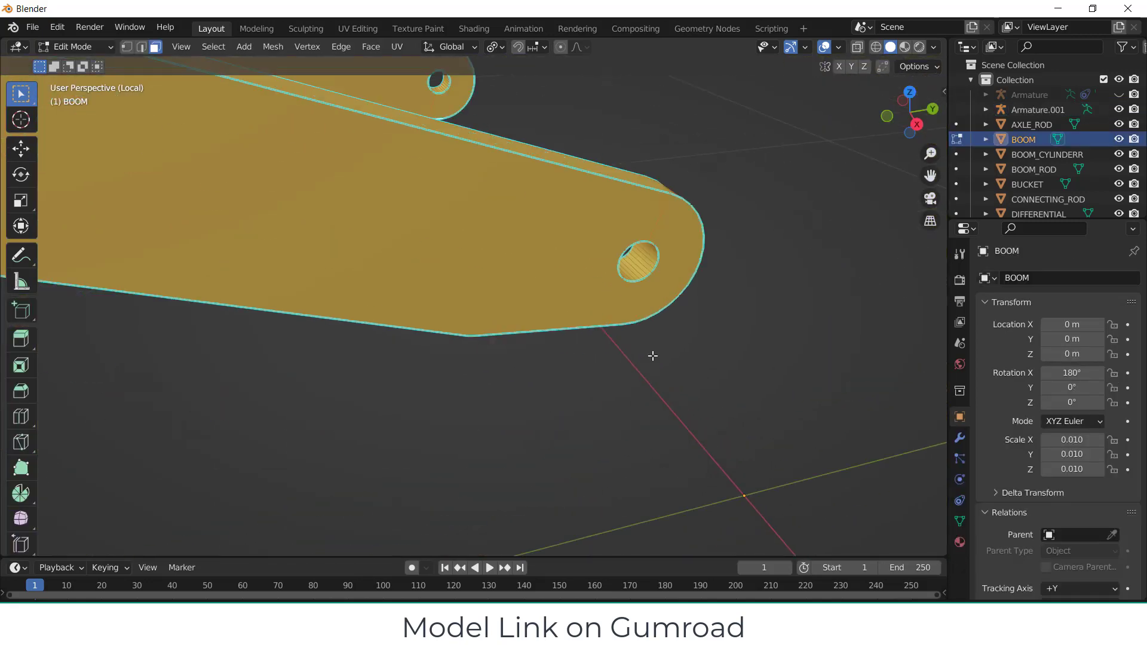
pyautogui.hotkey('ctrl', 'r')
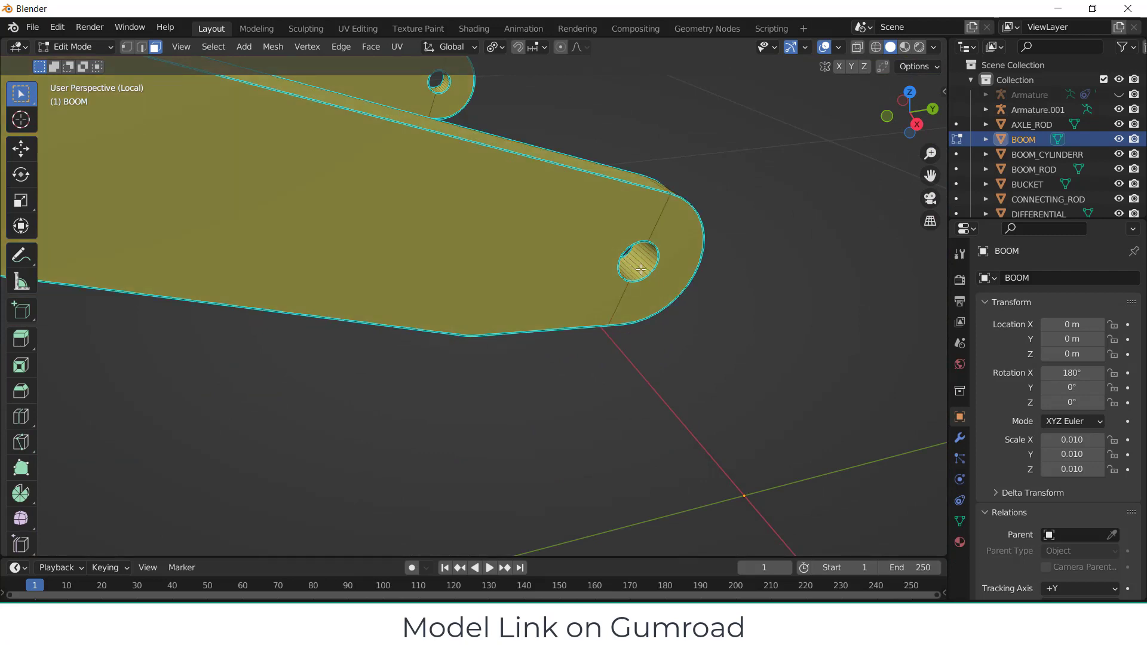
pyautogui.keyDown('alt'); pyautogui.click(640, 270); pyautogui.keyUp('alt')
pyautogui.hotkey('shift', 's')
pyautogui.click(658, 364)
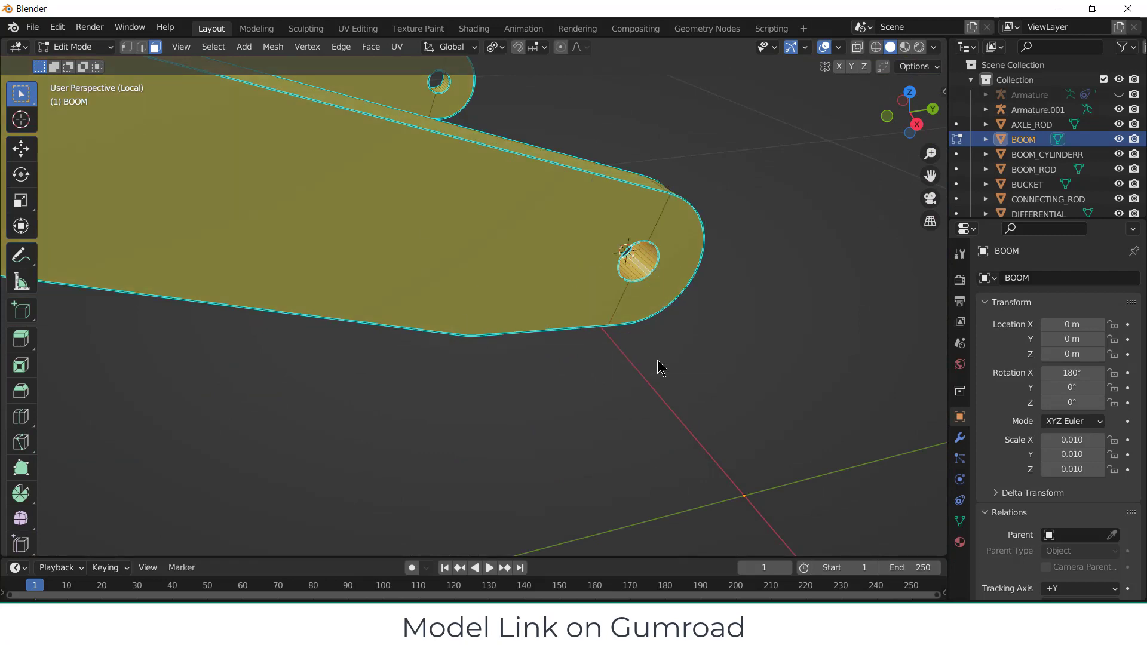
# - Return BOOM to Object Mode and bring back the full model in the right side view
pyautogui.scroll(-3, 658, 366)
pyautogui.press('KP_3')
pyautogui.scroll(-3, 661, 335)
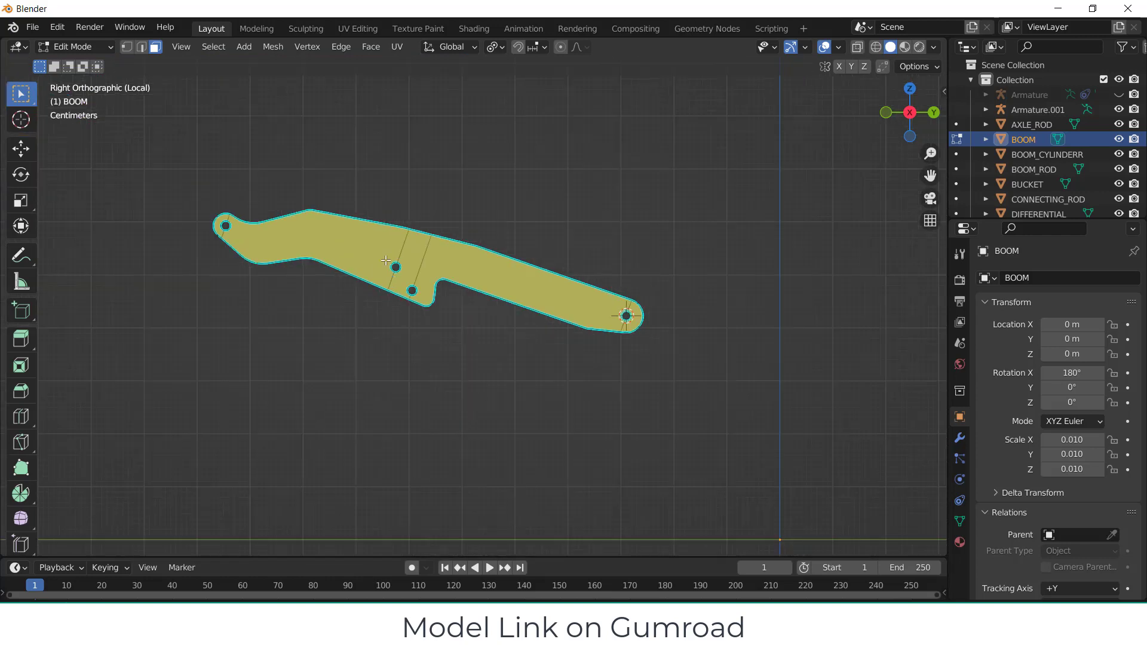
pyautogui.click(75, 47)
pyautogui.click(72, 54)
pyautogui.scroll(3, 586, 257)
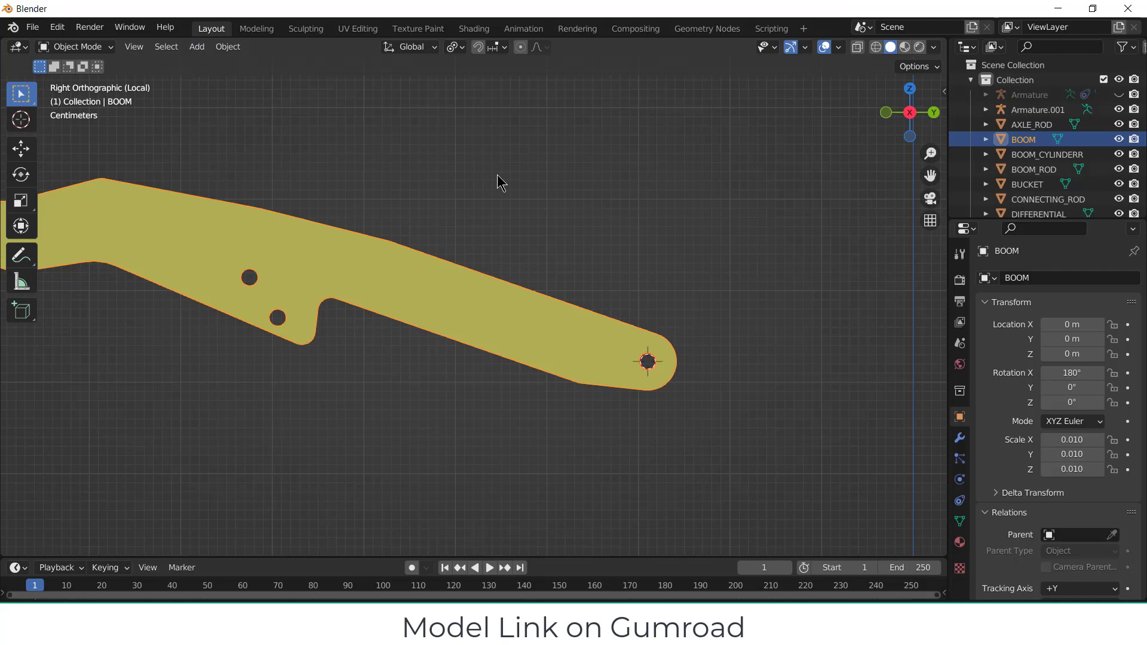
pyautogui.press('KP_Divide')
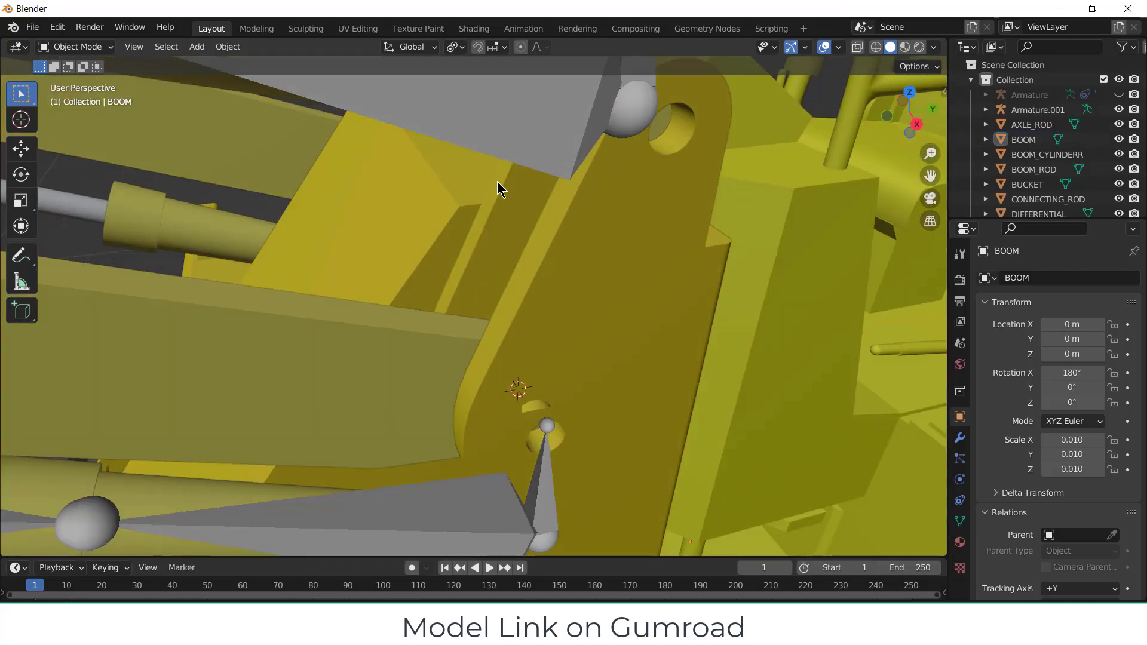
pyautogui.press('KP_3')
pyautogui.scroll(-4, 498, 191)
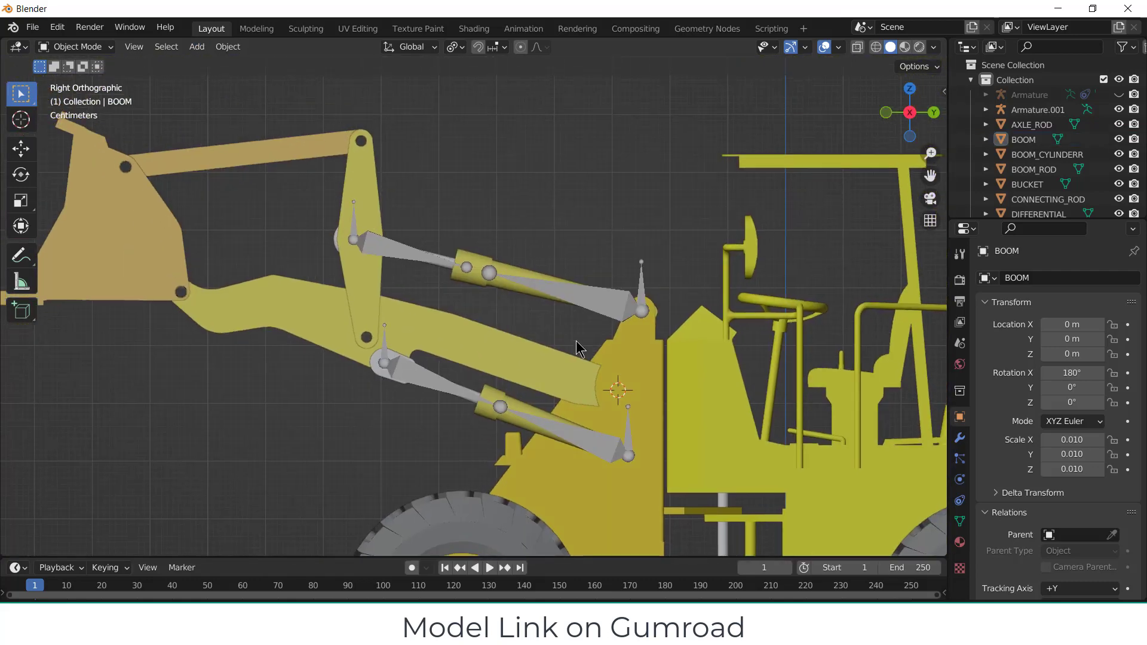
pyautogui.scroll(-2, 461, 247)
pyautogui.scroll(2, 396, 195)
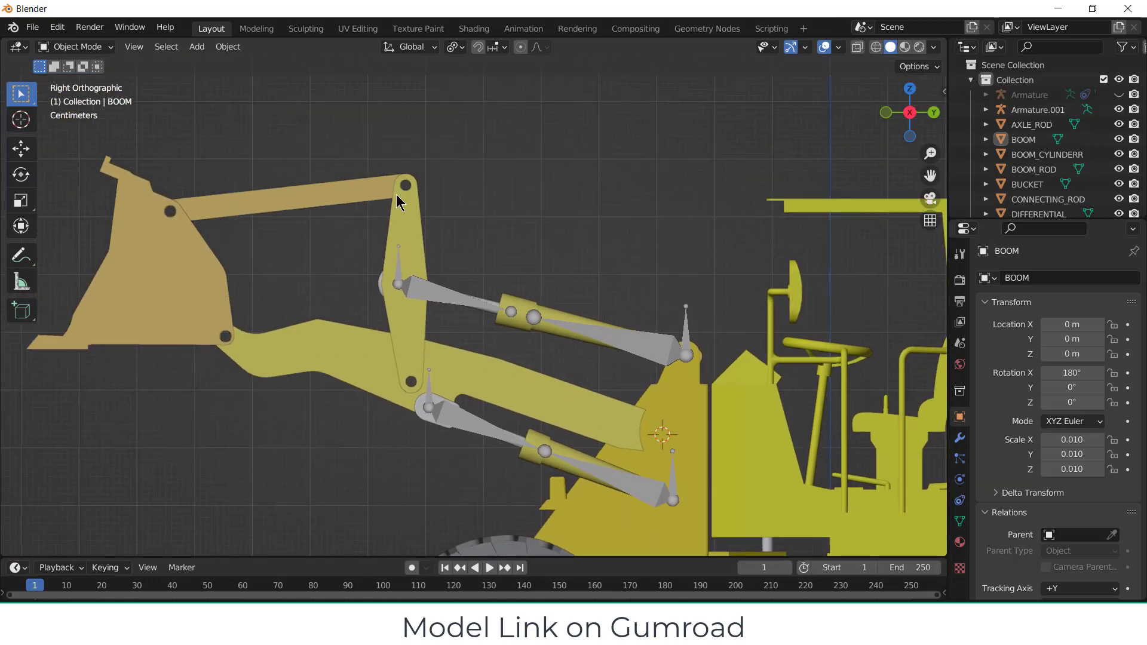
# - Open Armature.001 in Edit Mode and add a new bone at the 3D cursor on the boom's rear pivot
pyautogui.click(197, 47)
pyautogui.click(444, 296)
pyautogui.press('Tab')
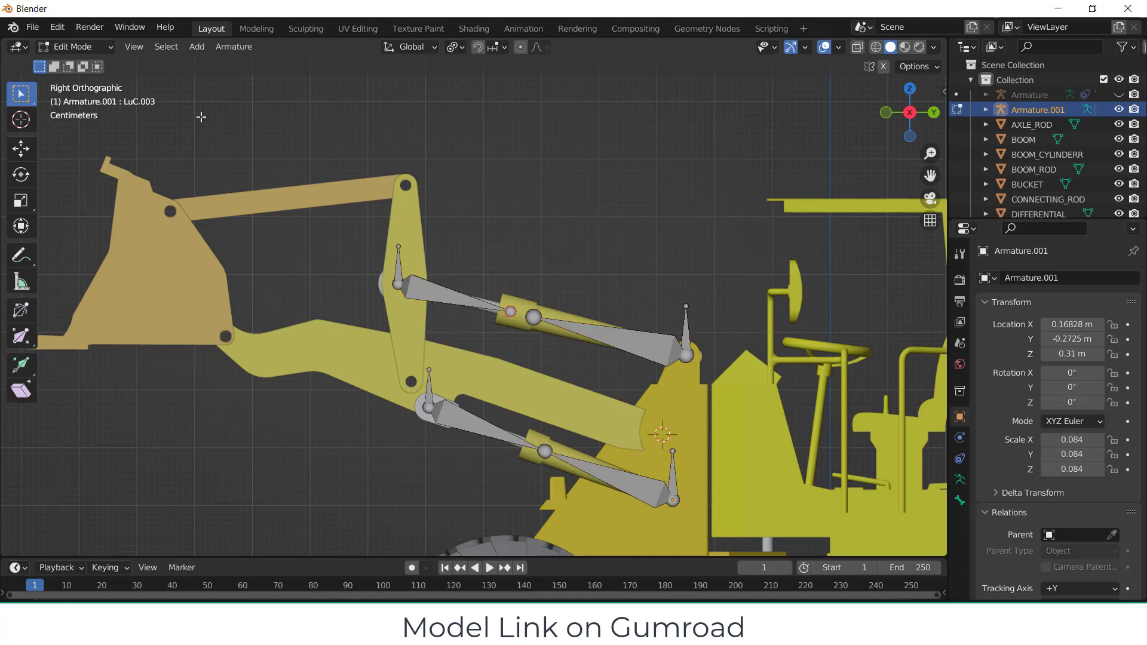
pyautogui.click(196, 47)
pyautogui.click(218, 67)
pyautogui.scroll(-2, 677, 207)
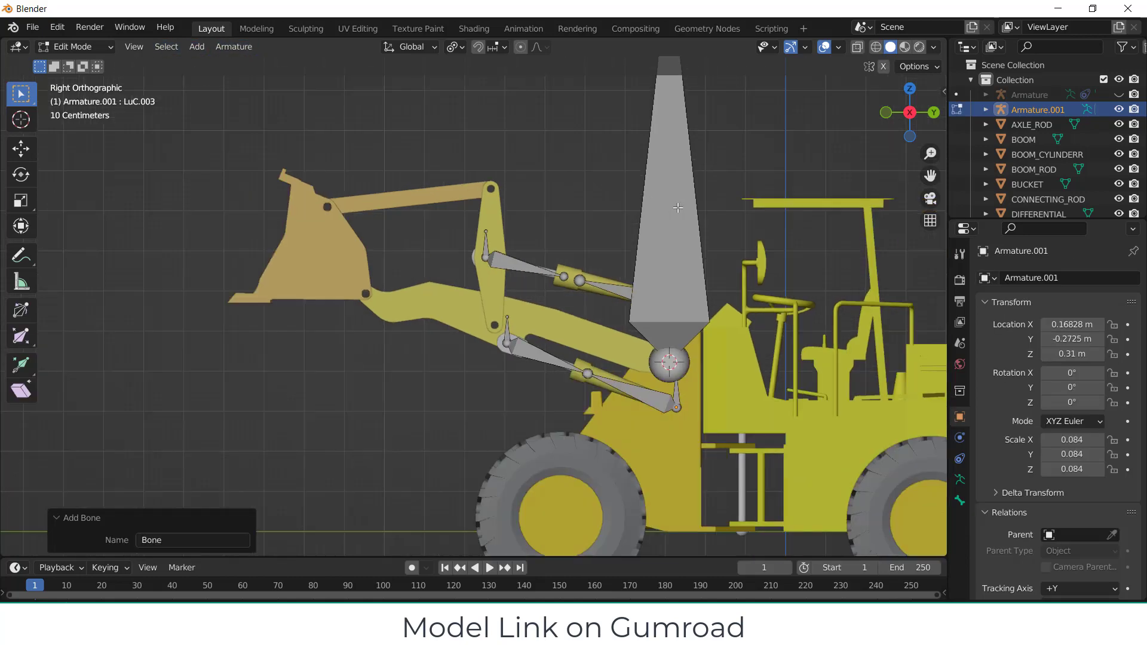
pyautogui.click(675, 194)
# - Leave armature editing, open the BOOM mesh in Edit Mode and select the inner faces of its bucket-end pivot hole
pyautogui.scroll(3, 409, 272)
pyautogui.scroll(3, 342, 308)
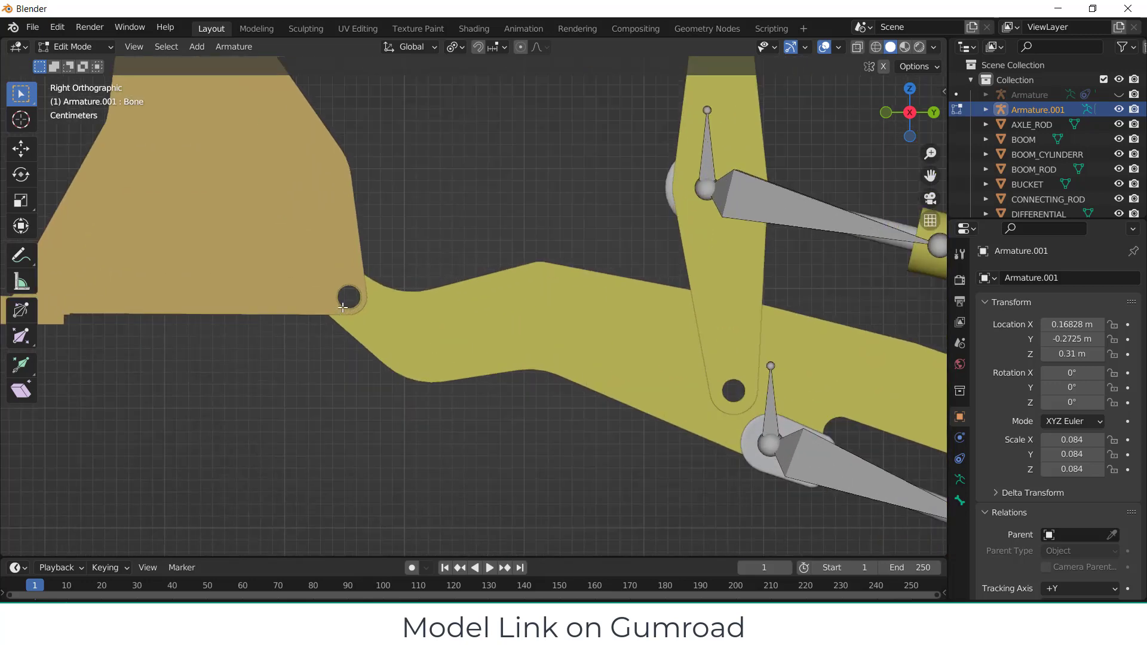
pyautogui.press('Tab')
pyautogui.scroll(3, 350, 295)
pyautogui.moveTo(350, 295); pyautogui.dragTo(342, 323, button='middle')
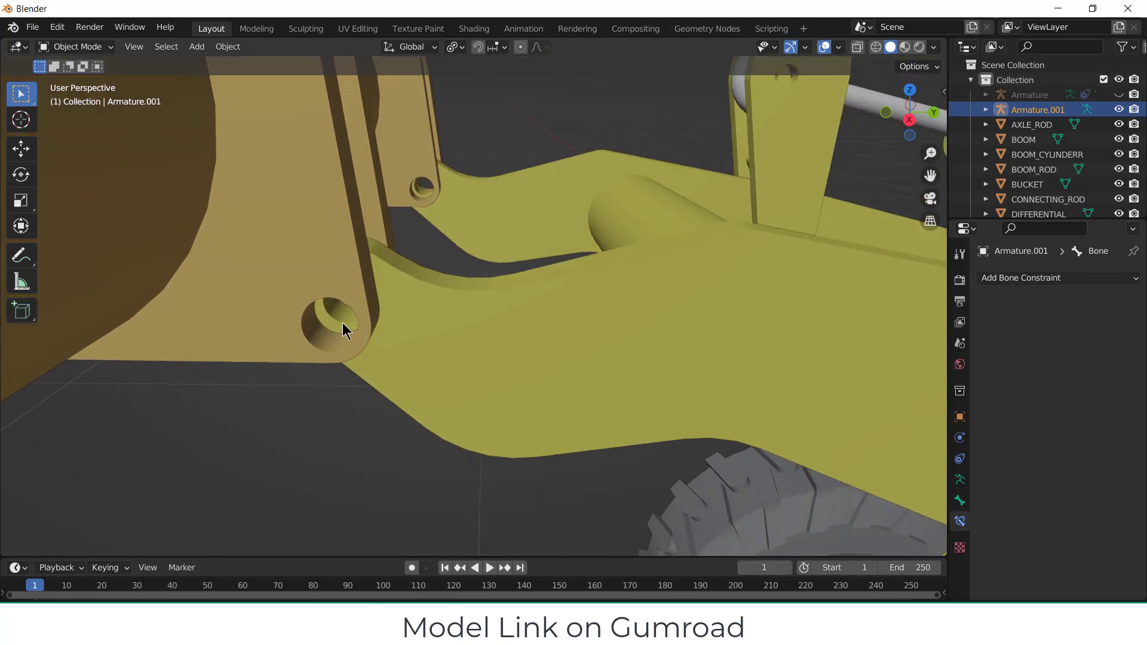
pyautogui.click(344, 325)
pyautogui.press('Tab')
pyautogui.scroll(2, 340, 320)
pyautogui.click(350, 310)
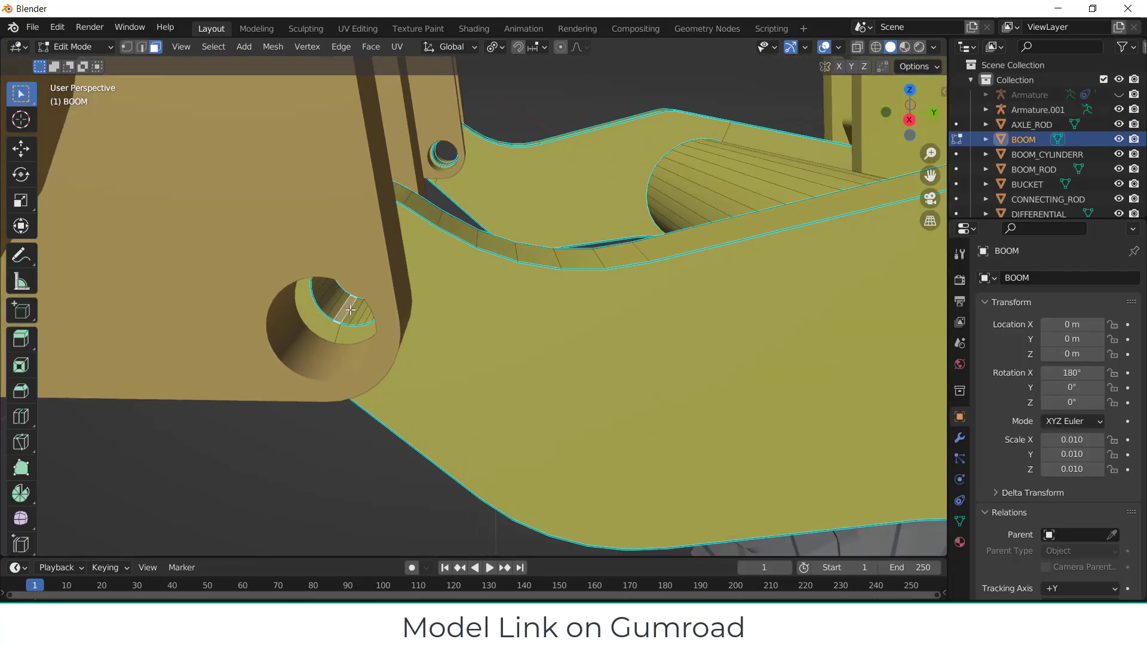
pyautogui.keyDown('alt'); pyautogui.click(354, 314); pyautogui.keyUp('alt')
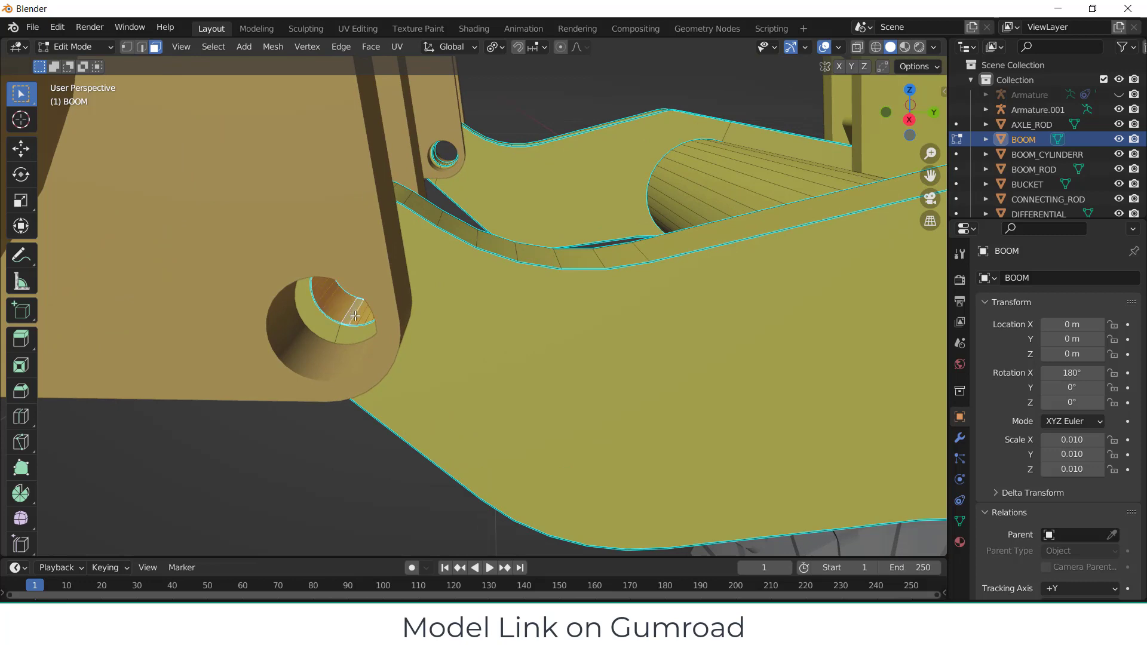
pyautogui.hotkey('shift', 's')
pyautogui.click(349, 230)
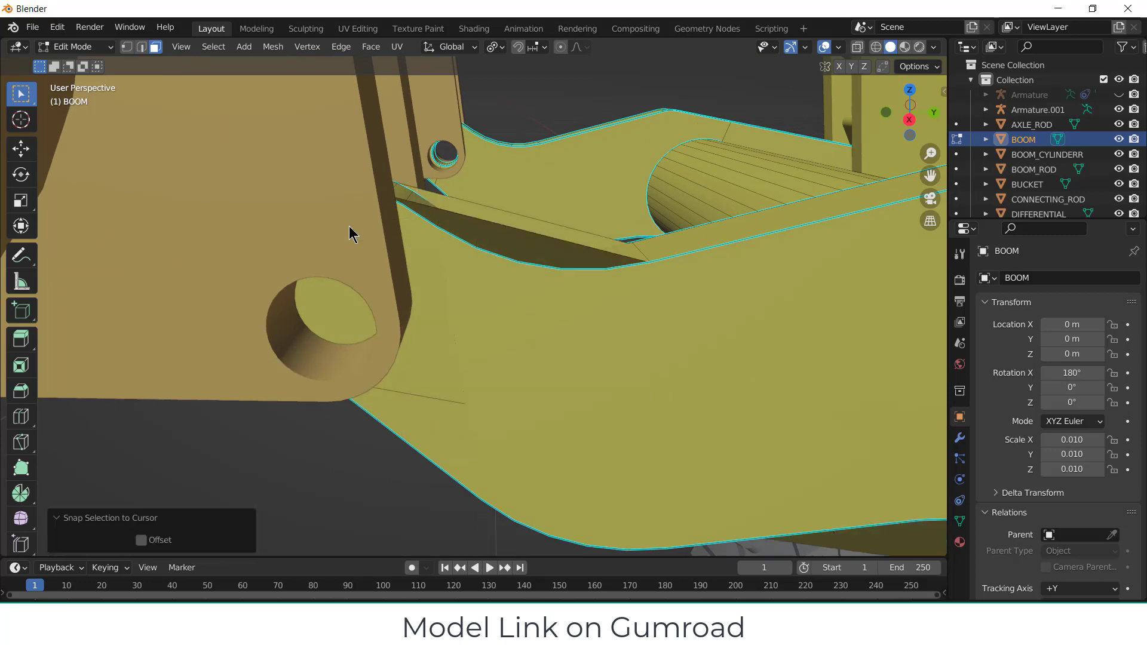
pyautogui.scroll(-5, 441, 281)
pyautogui.moveTo(487, 293); pyautogui.dragTo(512, 282, button='middle')
pyautogui.scroll(-4, 512, 283)
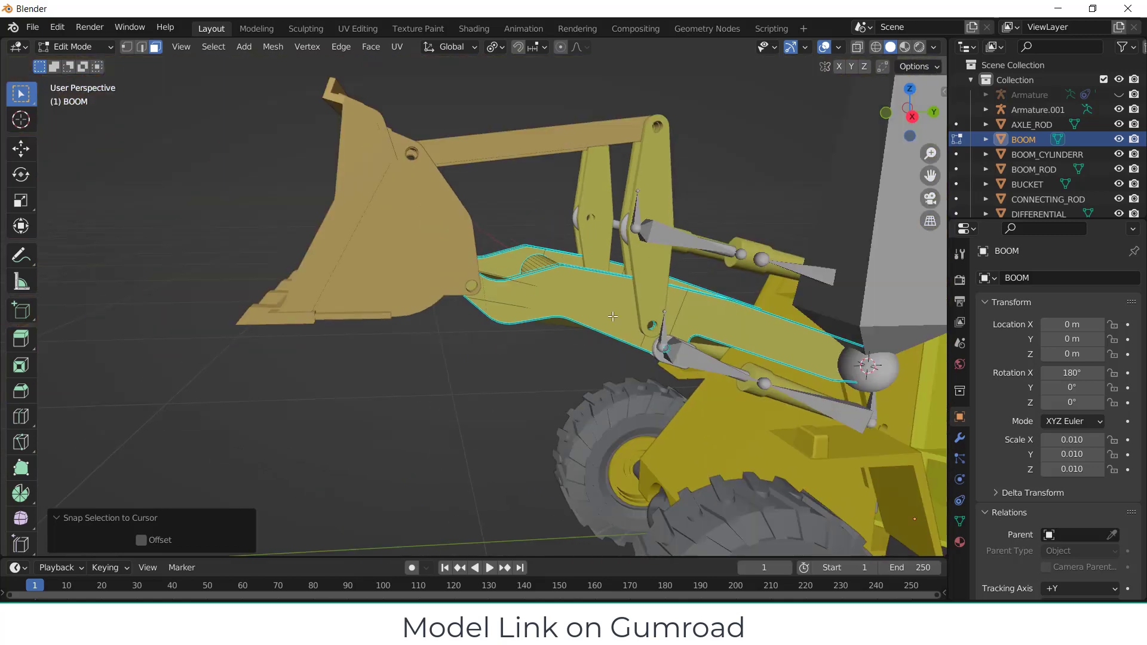
pyautogui.hotkey('ctrl', 'z')
# - Snap the 3D cursor to the selected inner faces of the boom's bucket-end pivot hole
pyautogui.scroll(5, 453, 319)
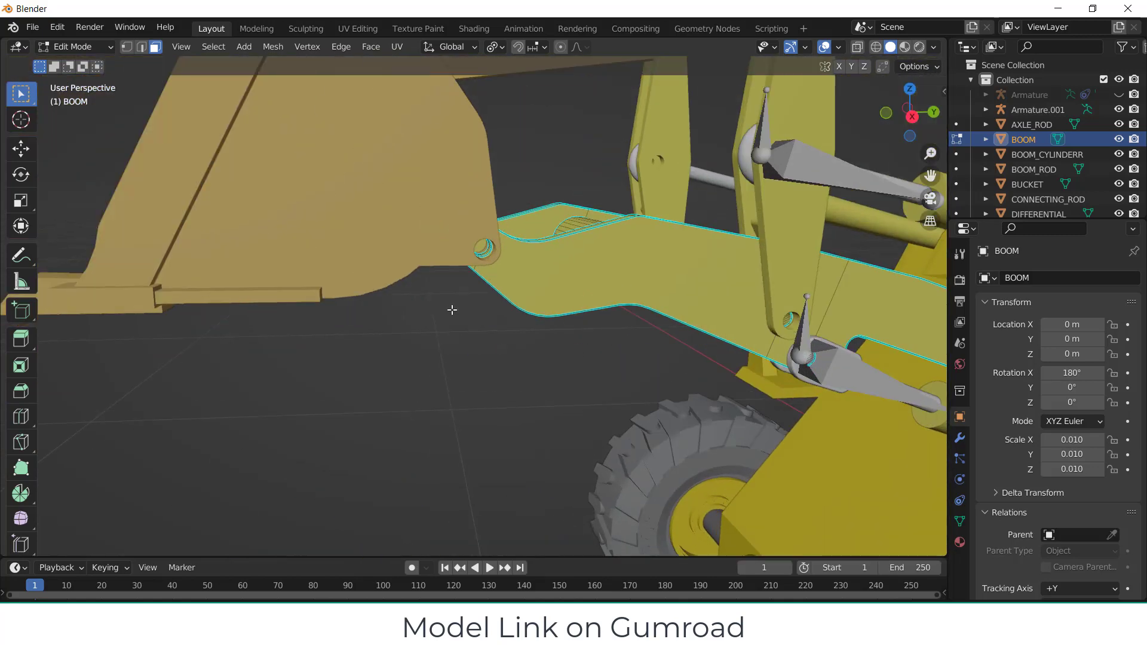
pyautogui.moveTo(451, 297); pyautogui.dragTo(649, 259, button='middle')
pyautogui.scroll(-6, 649, 259)
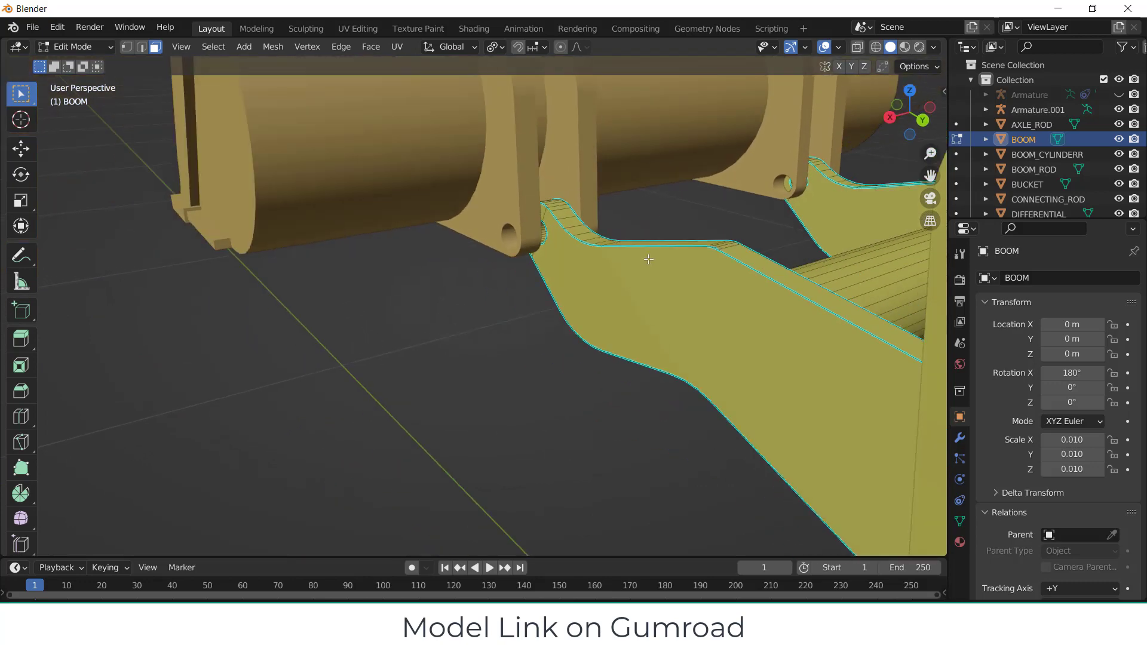
pyautogui.moveTo(828, 297); pyautogui.dragTo(648, 289, button='middle')
pyautogui.scroll(5, 669, 278)
pyautogui.scroll(6, 683, 267)
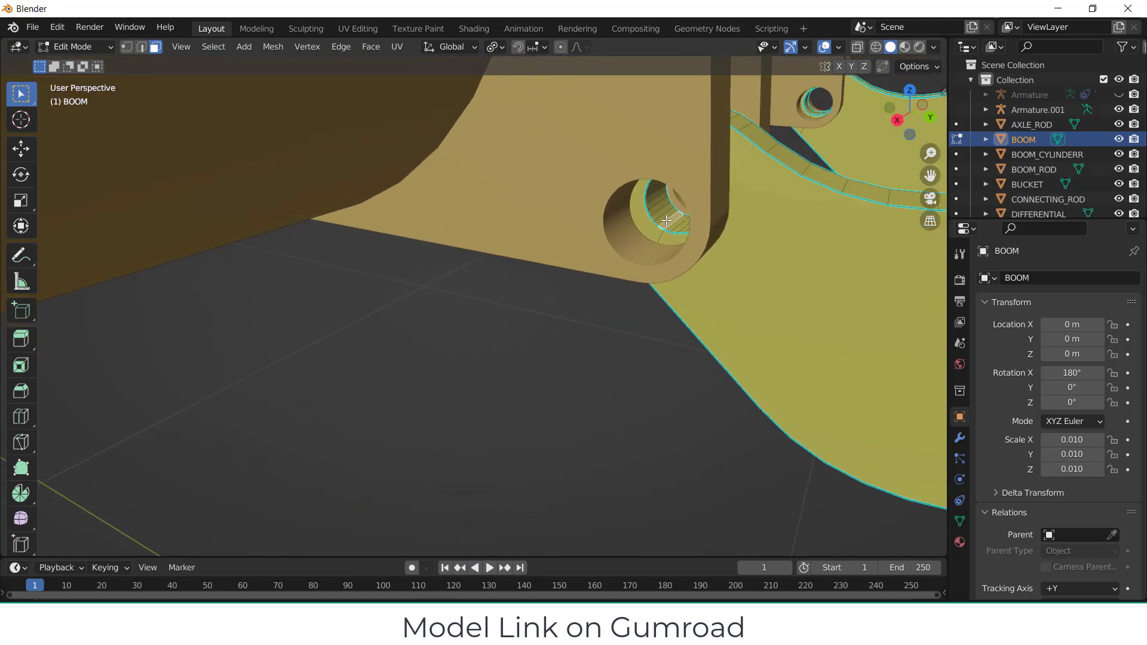
pyautogui.hotkey('shift', 's')
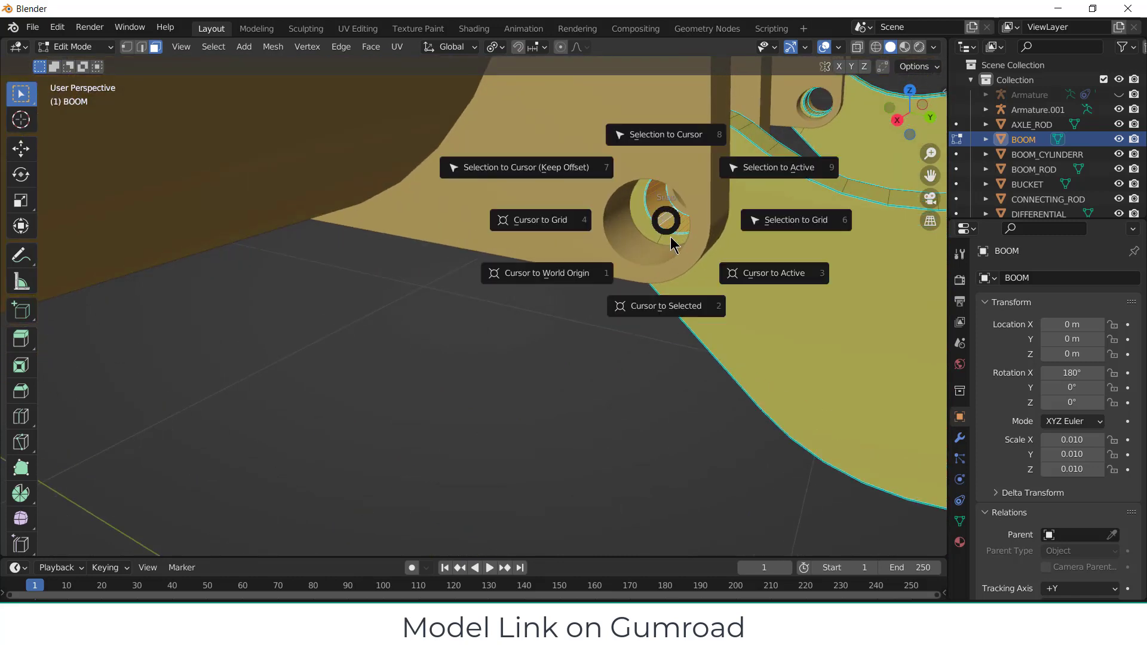
pyautogui.click(674, 317)
# - Return BOOM to Object Mode with the full model shown in the right side view
pyautogui.press('KP_3')
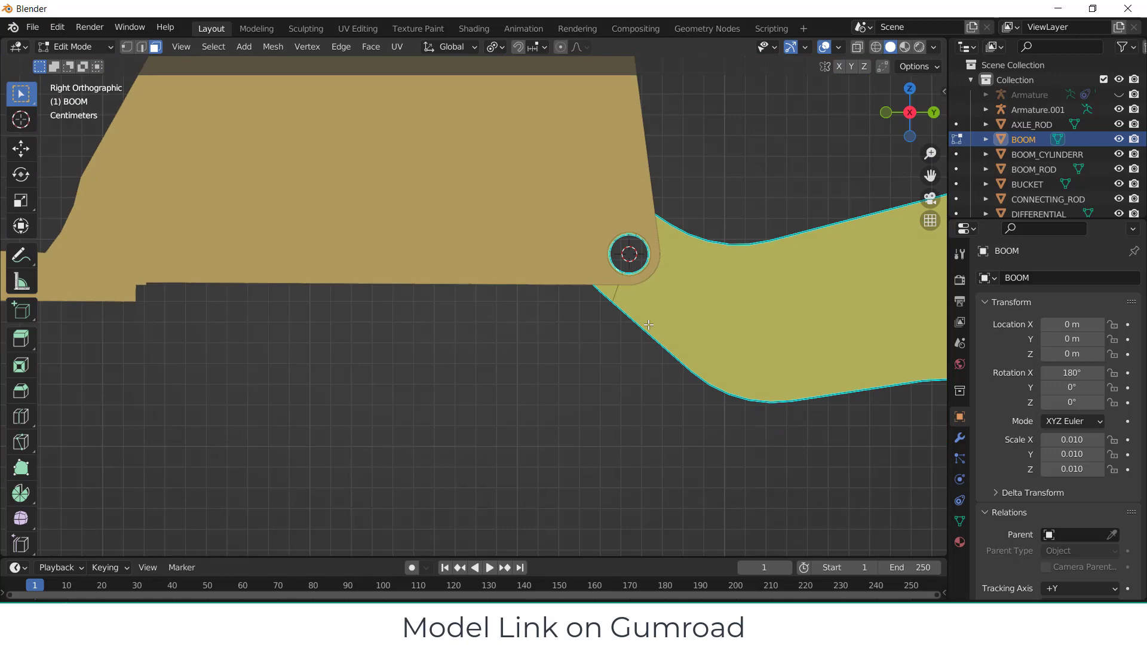
pyautogui.press('KP_Divide')
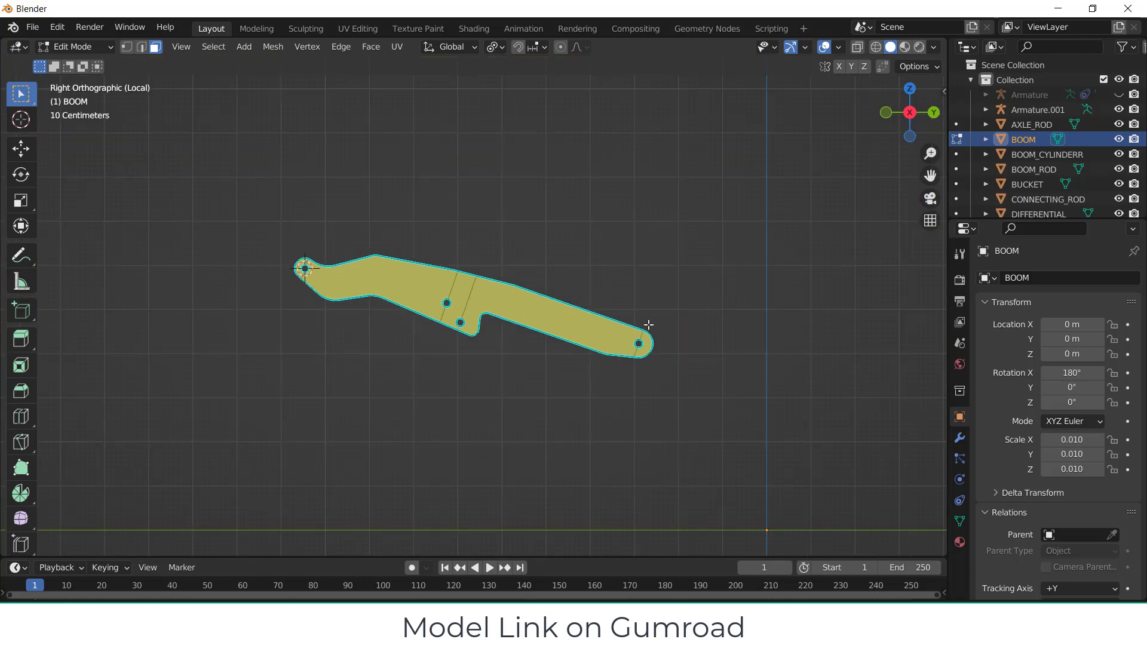
pyautogui.press('KP_Divide')
pyautogui.scroll(-6, 409, 367)
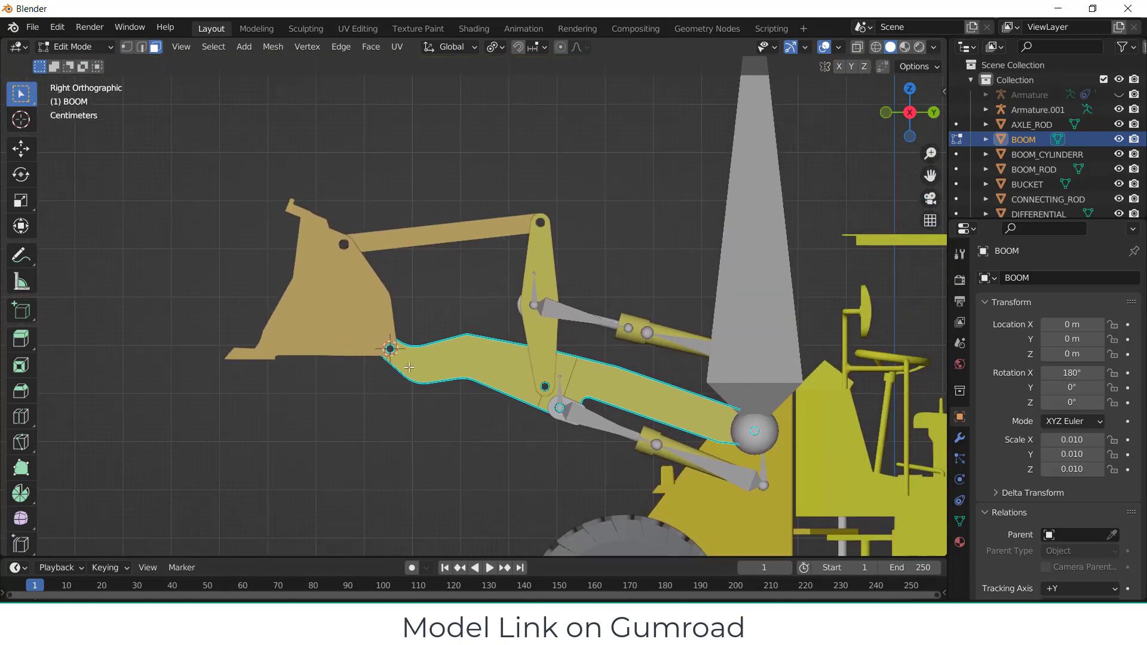
pyautogui.click(75, 46)
pyautogui.click(78, 59)
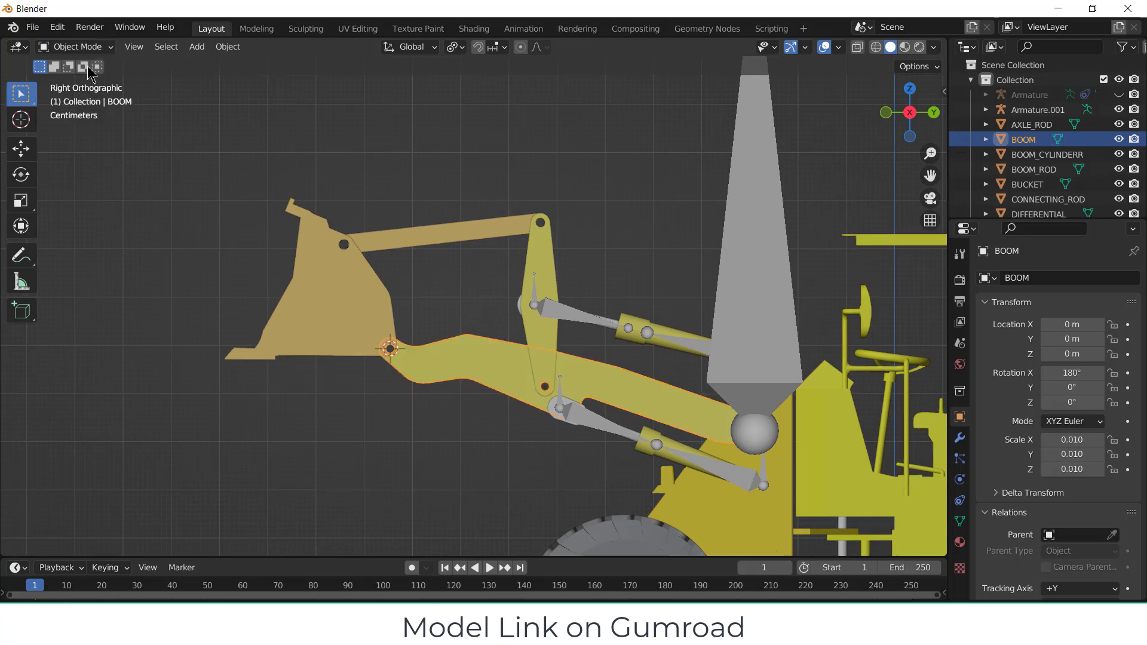
# - Edit Armature.001 and snap the new boom bone's tip to the 3D cursor at the bucket's lower pivot
pyautogui.click(774, 179)
pyautogui.press('Tab')
pyautogui.scroll(-4, 718, 169)
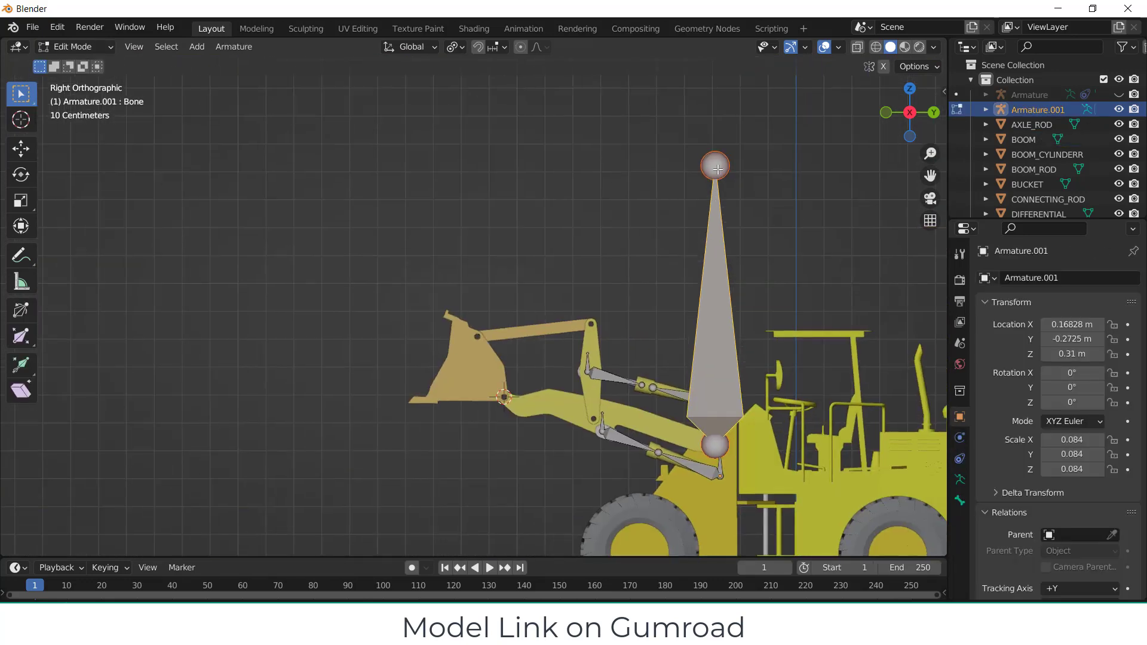
pyautogui.click(718, 169)
pyautogui.hotkey('shift', 's')
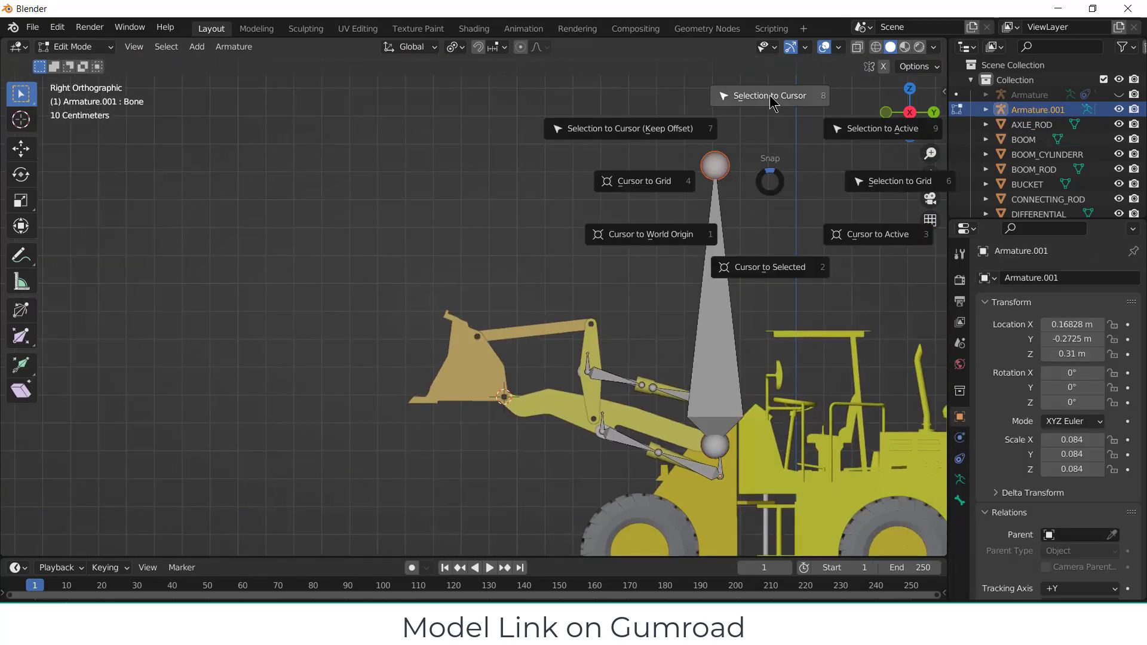
pyautogui.click(771, 101)
pyautogui.scroll(8, 457, 394)
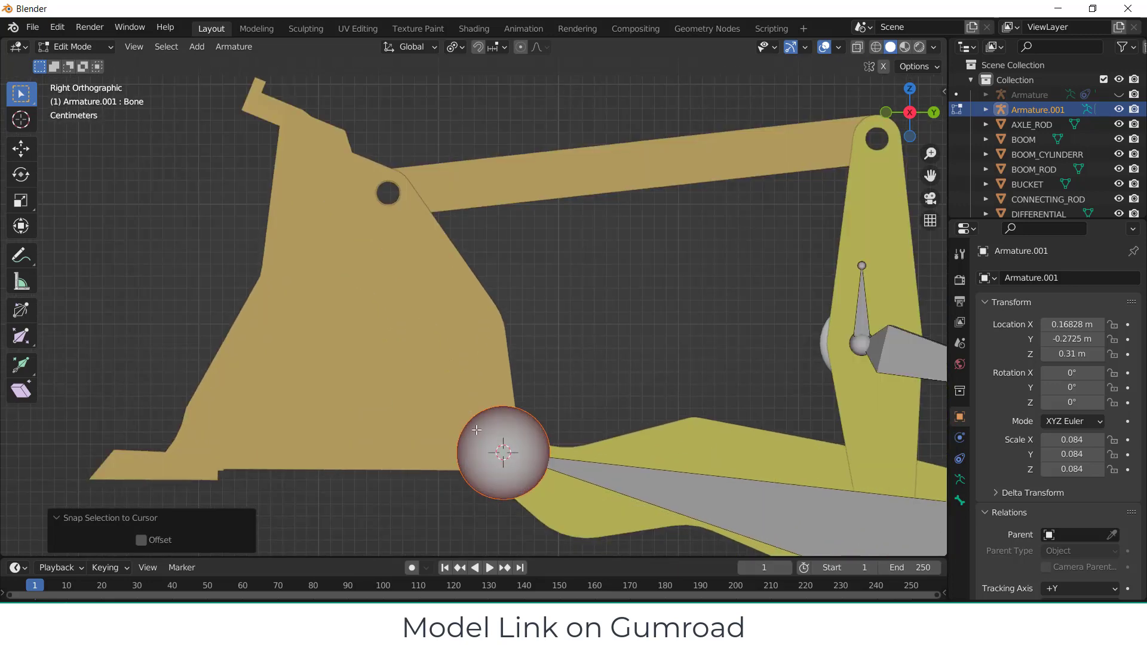
# - Leave armature editing and open the CONNECTING_ROD mesh in Edit Mode near its bucket-end hole
pyautogui.scroll(1, 426, 292)
pyautogui.moveTo(426, 292); pyautogui.dragTo(519, 309, button='middle')
pyautogui.scroll(-3, 423, 223)
pyautogui.scroll(-4, 498, 322)
pyautogui.scroll(3, 470, 319)
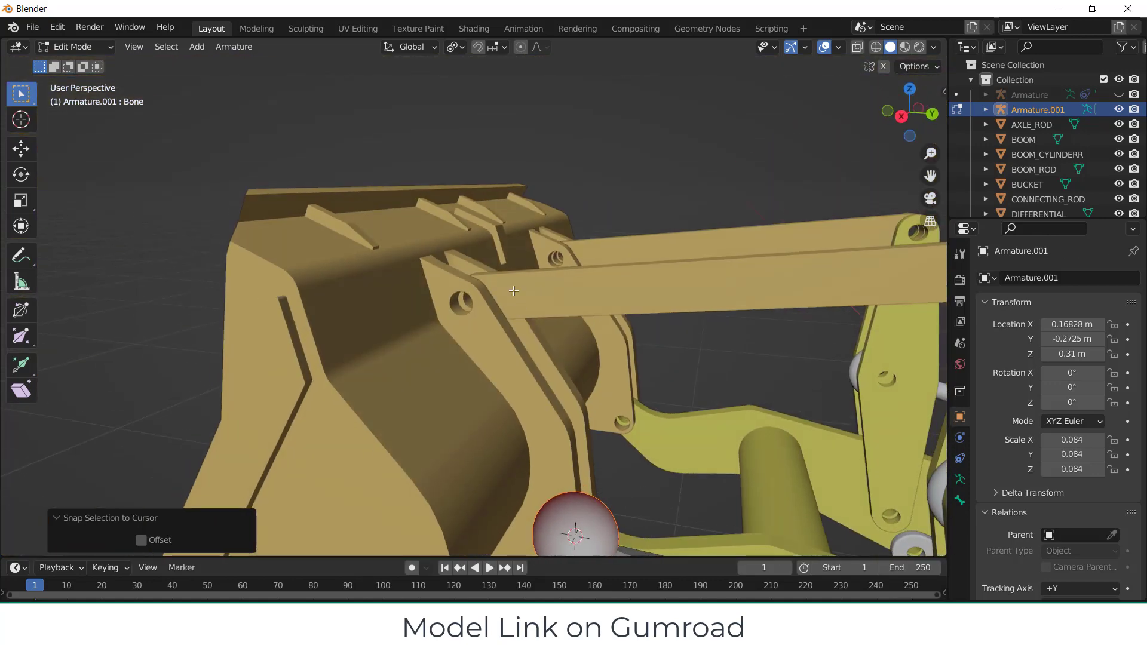
pyautogui.press('Tab')
pyautogui.click(547, 286)
pyautogui.scroll(6, 478, 298)
pyautogui.press('Tab')
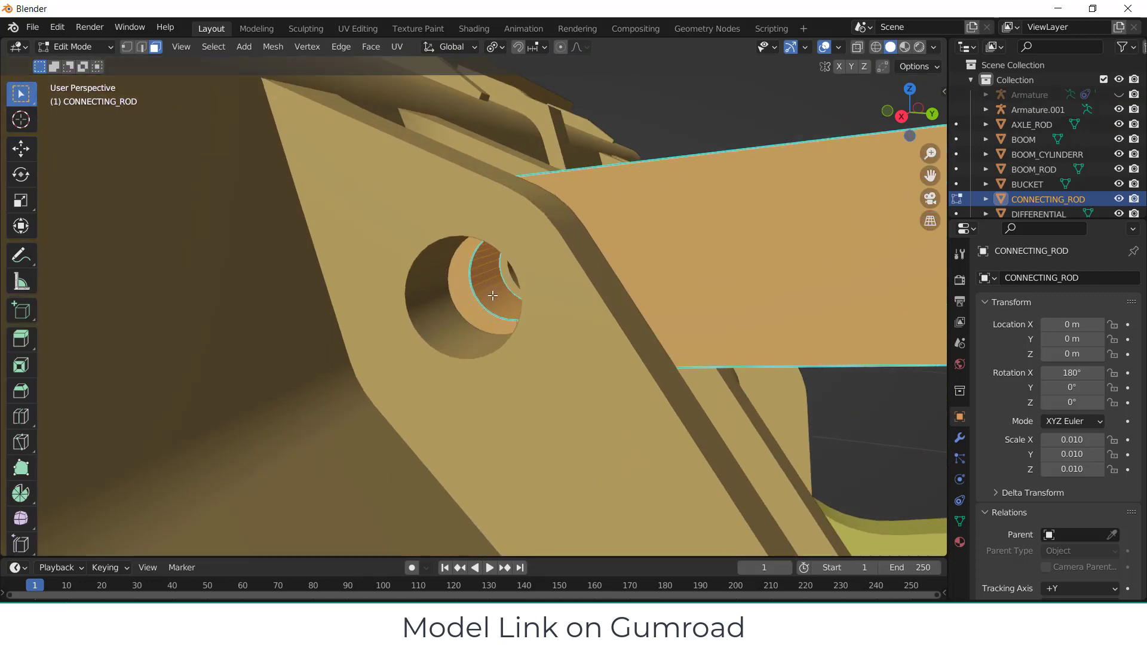
# - Select only the inner faces of the connecting rod's bucket-end hole, snap the 3D cursor to them and return to Object Mode
pyautogui.click(493, 296)
pyautogui.hotkey('alt', 'a')
pyautogui.keyDown('alt'); pyautogui.click(492, 296); pyautogui.keyUp('alt')
pyautogui.hotkey('shift', 's')
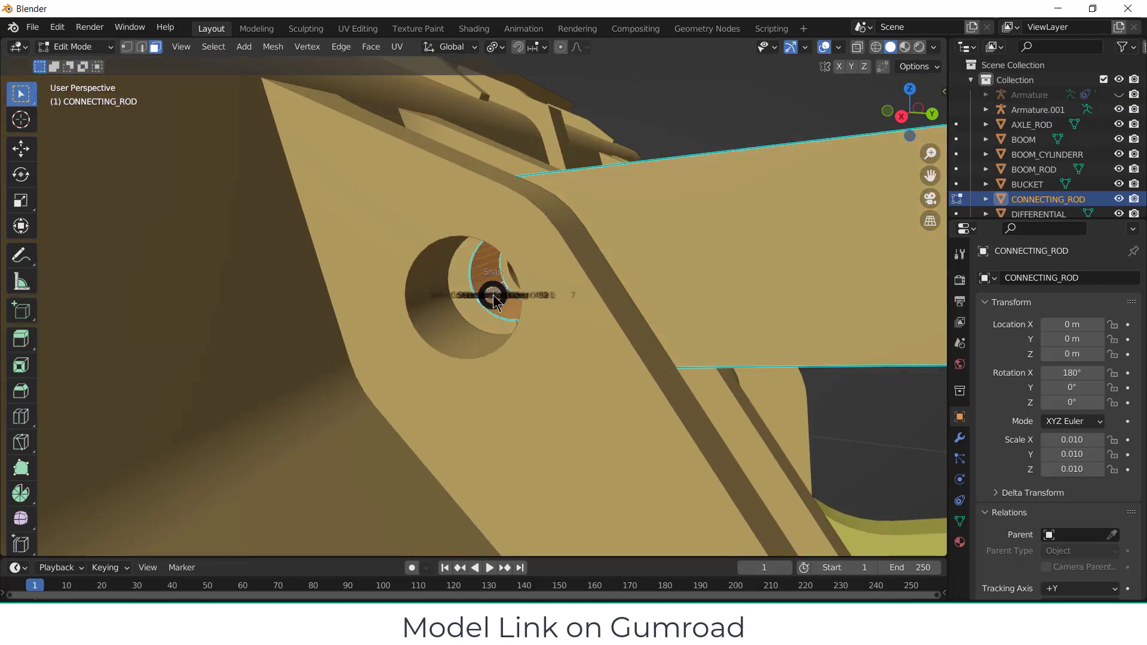
pyautogui.click(511, 387)
pyautogui.press('Tab')
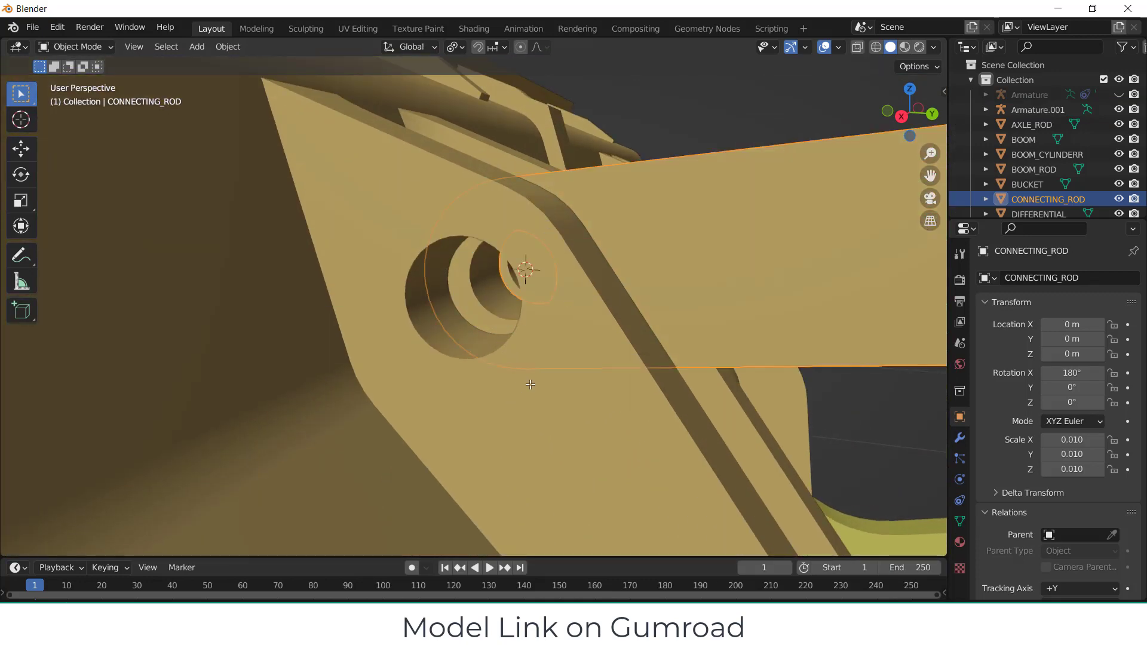
# - Extrude a bucket bone from the boom bone's tip and snap its end to the 3D cursor at the connecting rod's pivot
pyautogui.scroll(-3, 530, 385)
pyautogui.press('KP_3')
pyautogui.scroll(-6, 532, 388)
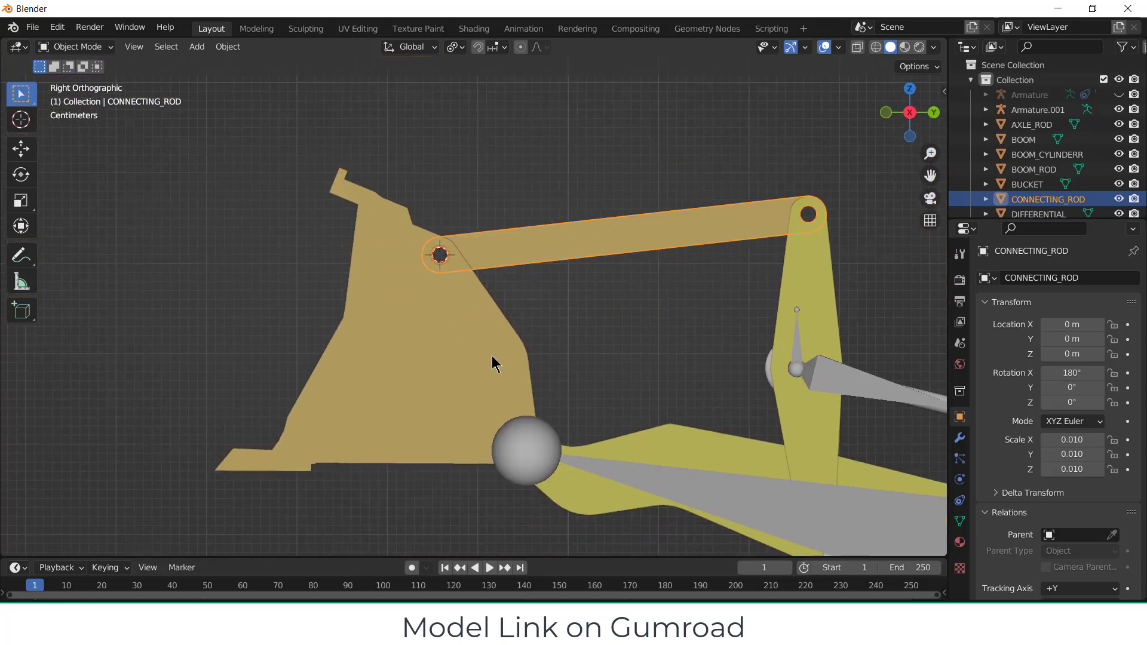
pyautogui.click(541, 440)
pyautogui.click(554, 456)
pyautogui.press('Tab')
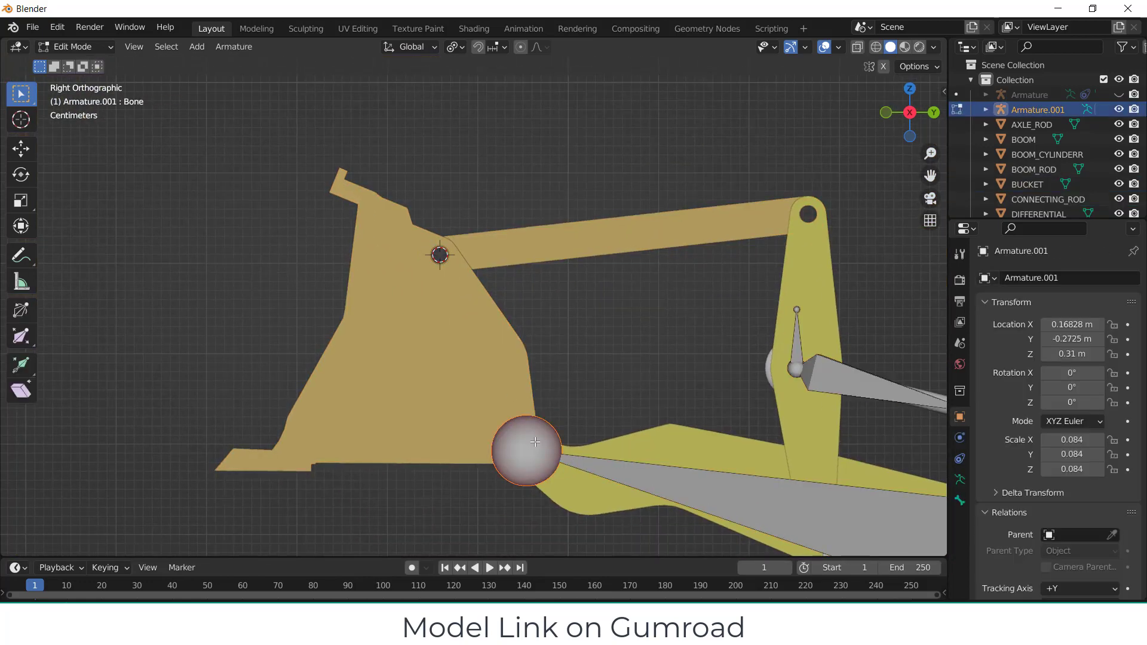
pyautogui.press('e')
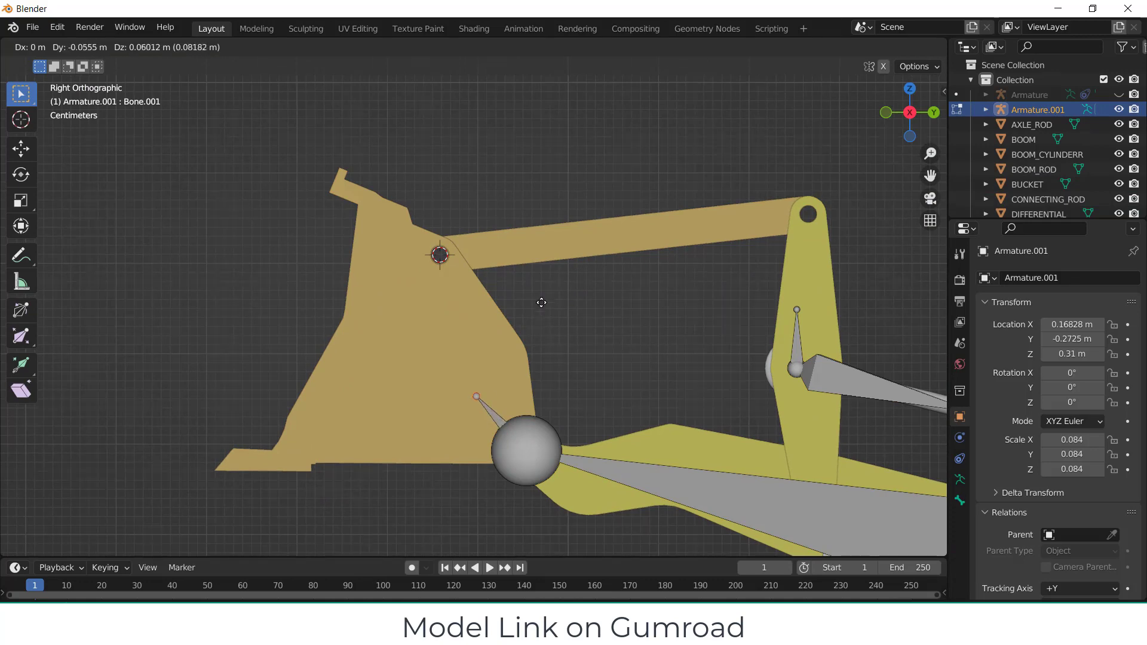
pyautogui.click(512, 330)
pyautogui.hotkey('shift', 's')
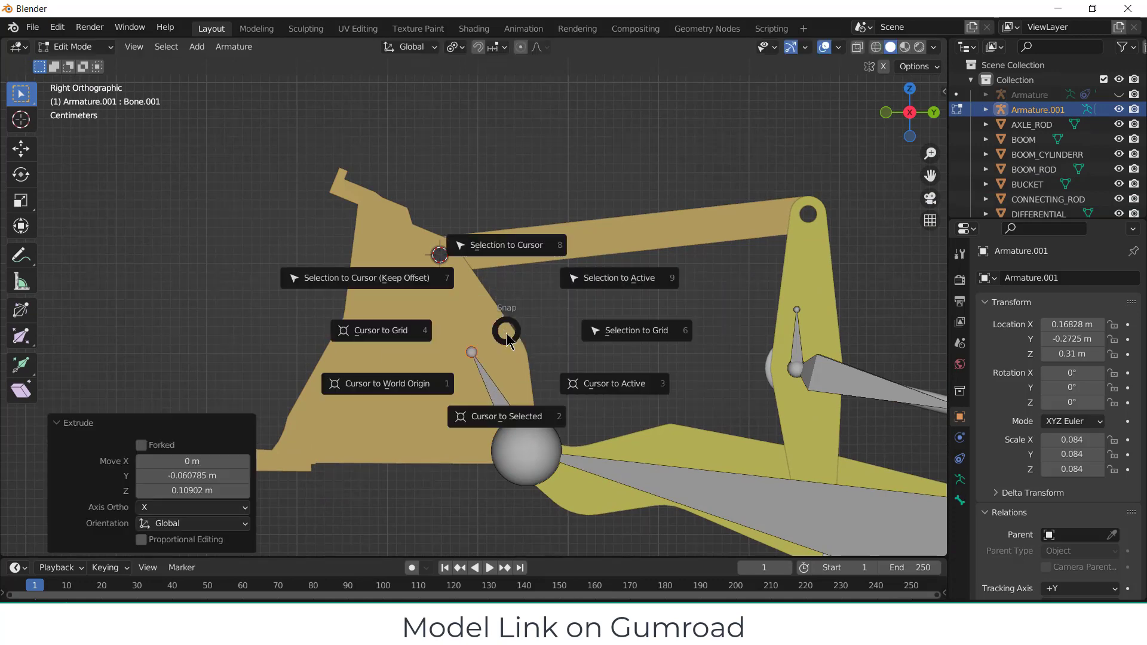
pyautogui.click(514, 244)
# - Extrude a short bone about 0.059 m long upward from the bucket bone's tip, roughly continuing its direction
pyautogui.scroll(10, 445, 263)
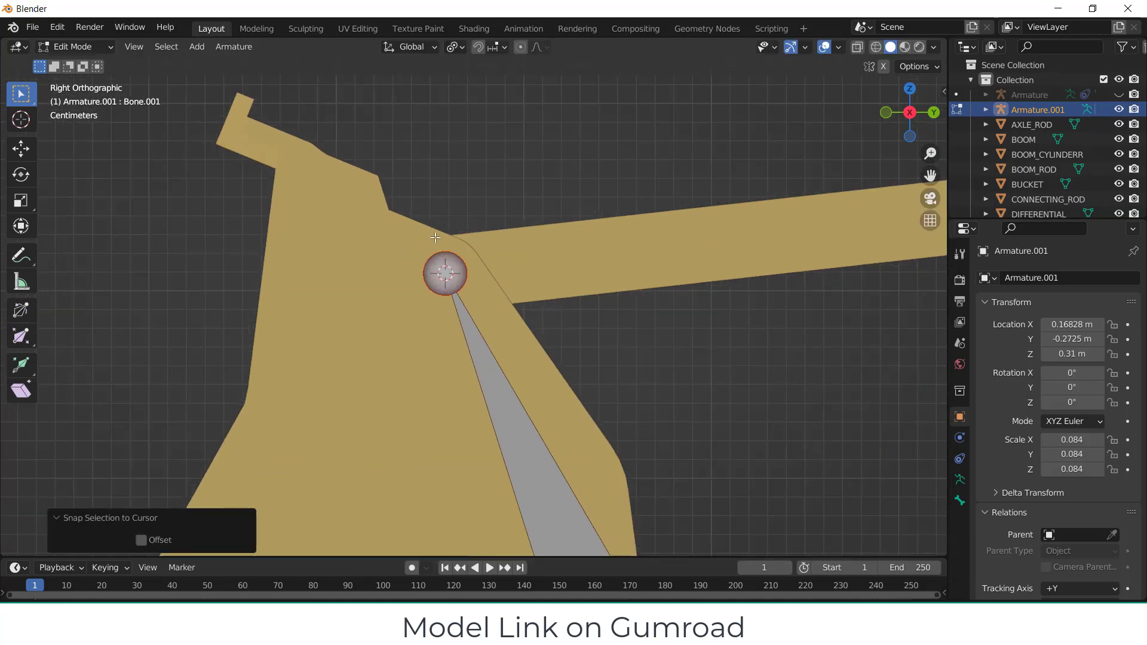
pyautogui.press('e')
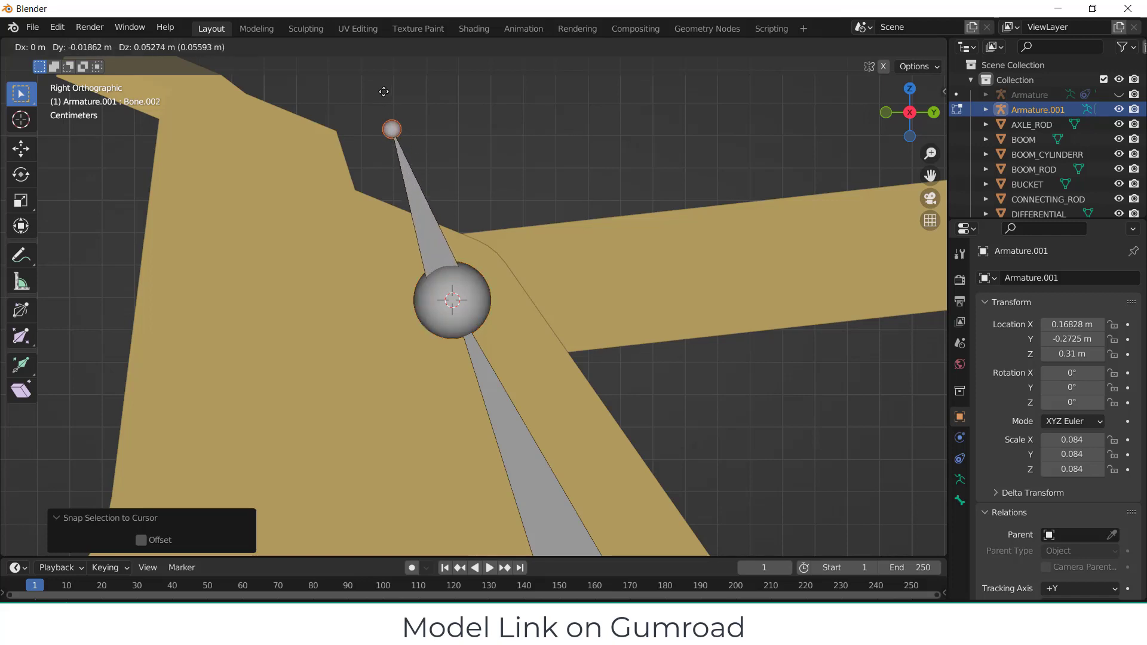
pyautogui.press('z')
pyautogui.press('Escape')
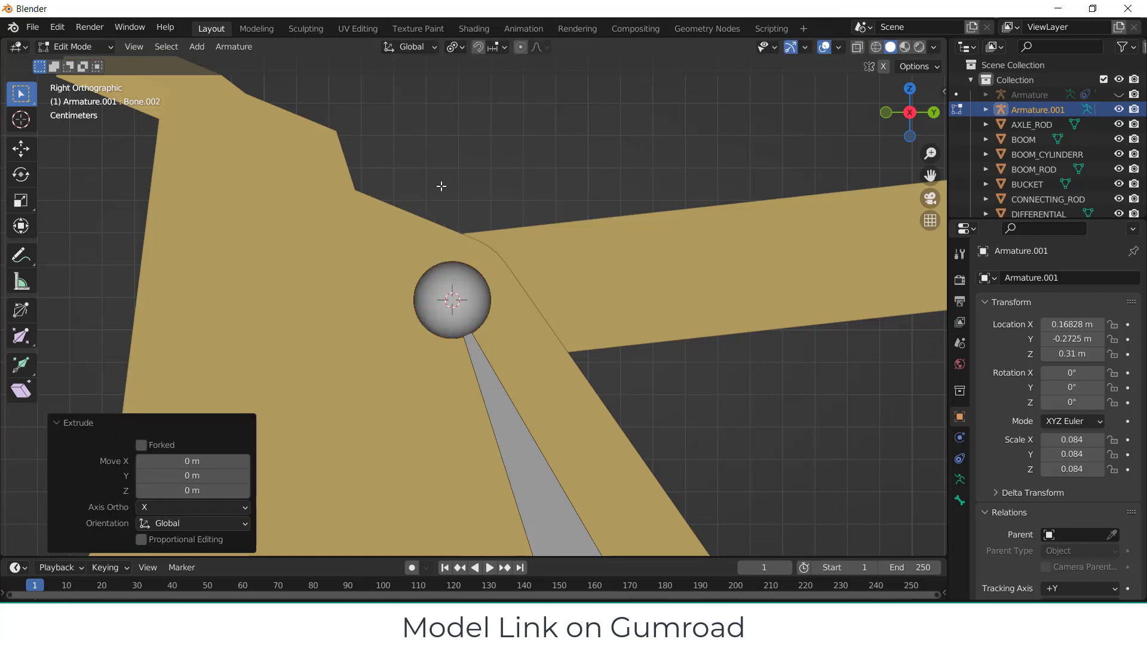
pyautogui.press('e')
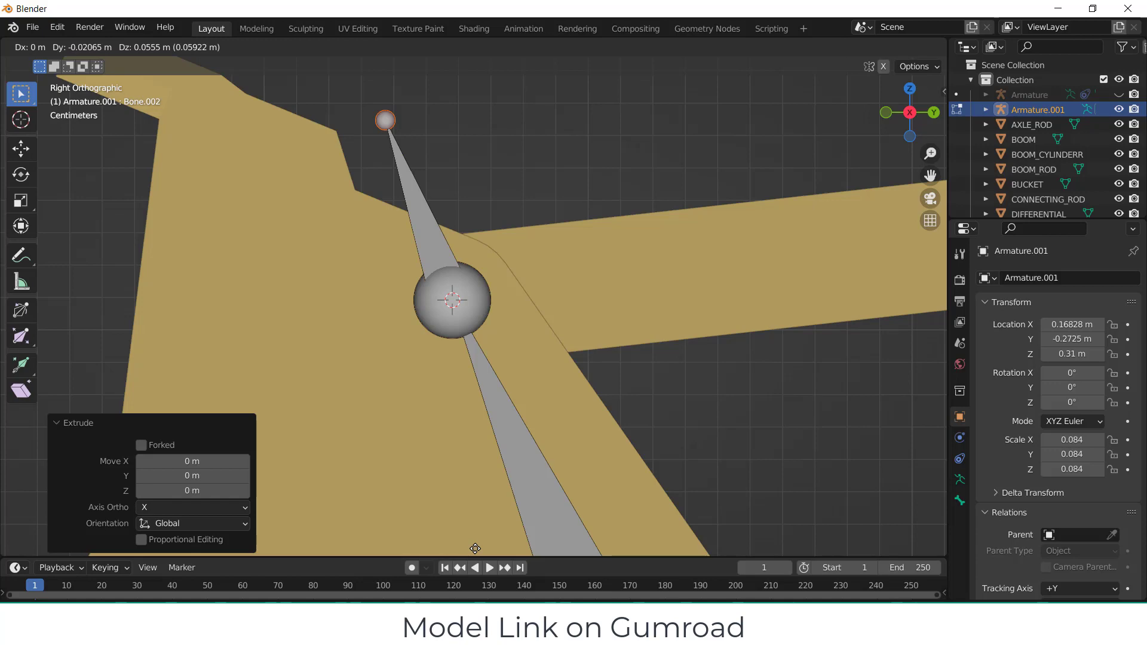
pyautogui.click(475, 548)
# - Hide the large boom bone in the right side view to uncover the boom's linkage pivots
pyautogui.scroll(-3, 674, 506)
pyautogui.scroll(-2, 664, 440)
pyautogui.keyDown('shift'); pyautogui.moveTo(663, 440); pyautogui.dragTo(353, 246, button='middle'); pyautogui.keyUp('shift')
pyautogui.scroll(-3, 412, 267)
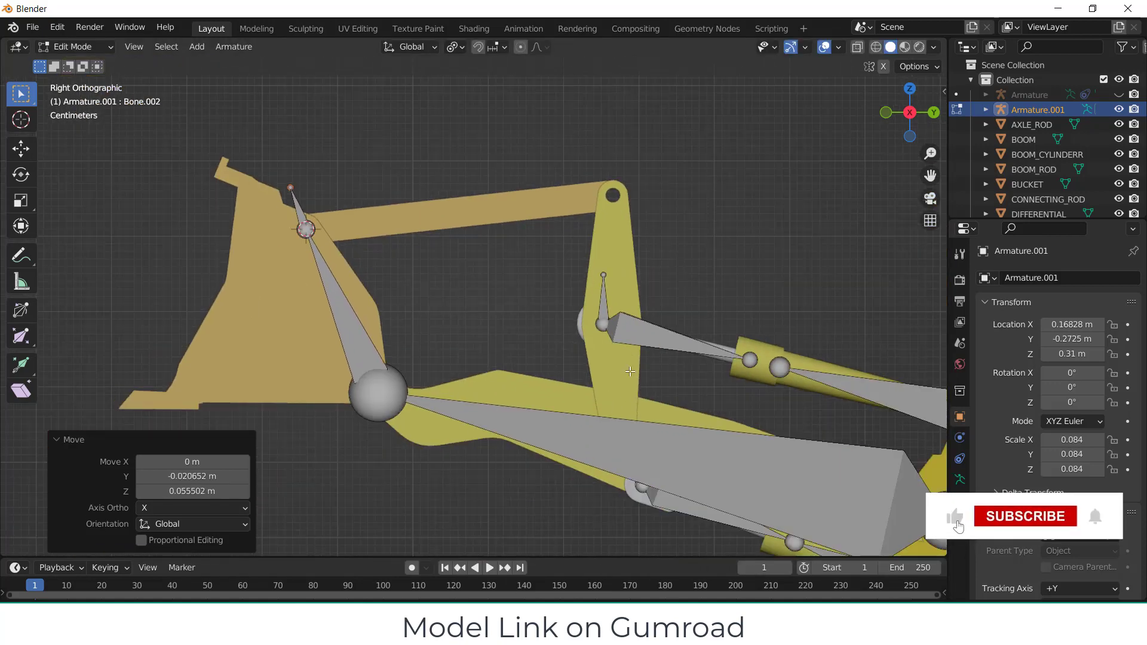
pyautogui.moveTo(631, 371); pyautogui.dragTo(585, 187, button='middle')
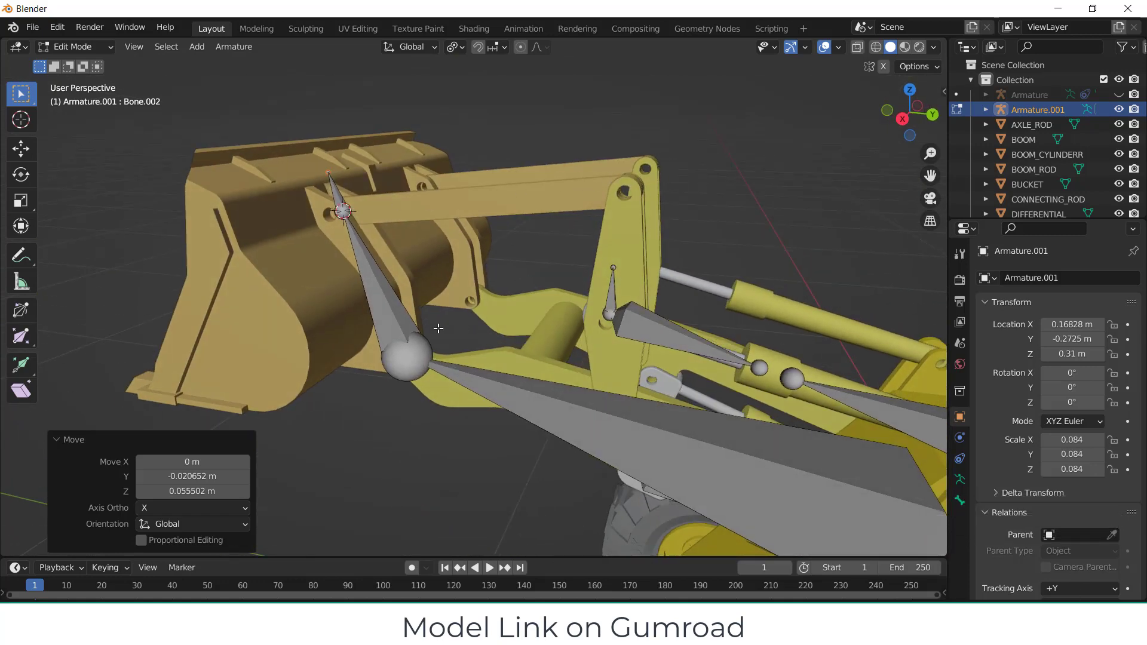
pyautogui.press('KP_3')
pyautogui.click(669, 447)
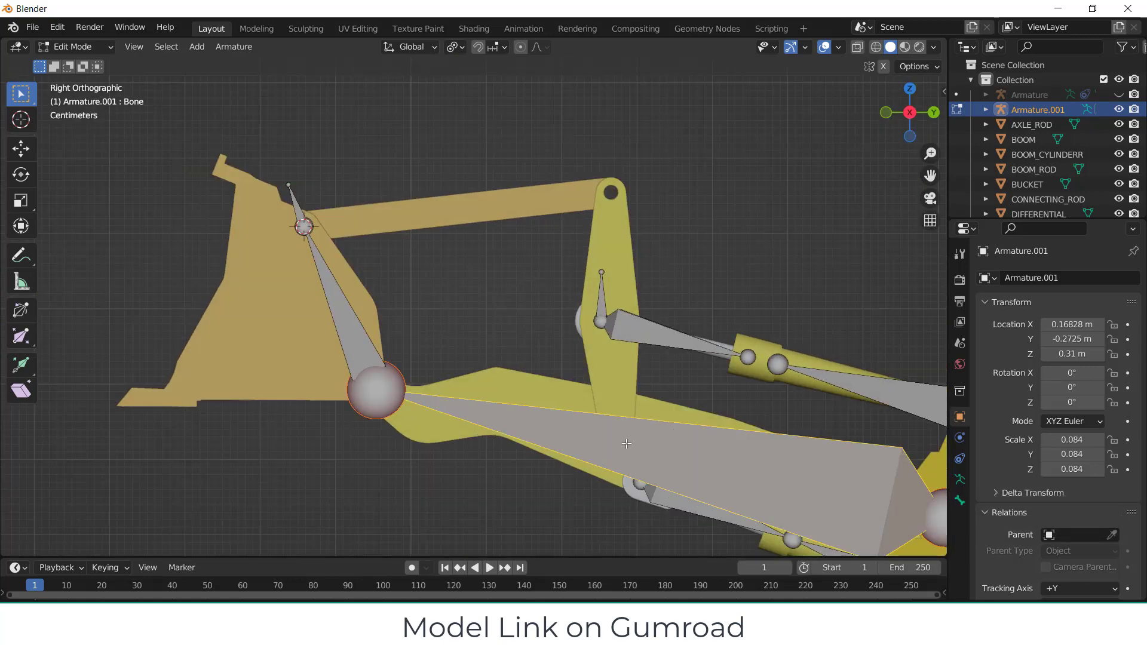
pyautogui.press('h')
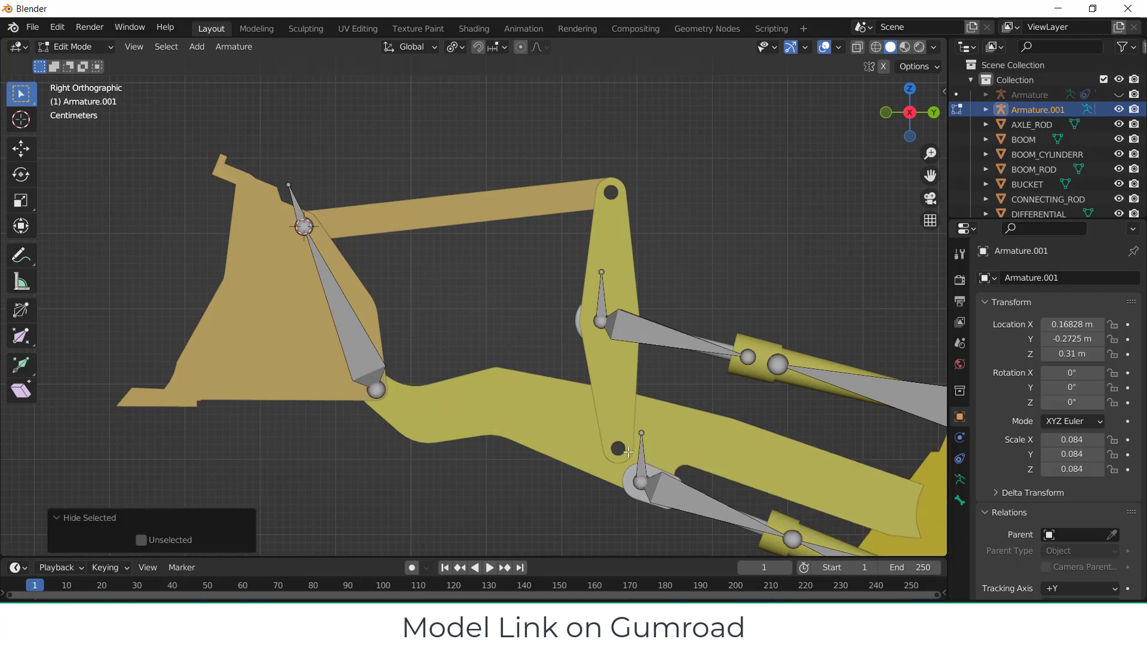
# - Switch from the armature to the BOOM mesh, open it in Edit Mode and isolate it in local view
pyautogui.scroll(2, 550, 380)
pyautogui.moveTo(590, 367); pyautogui.dragTo(673, 530, button='middle')
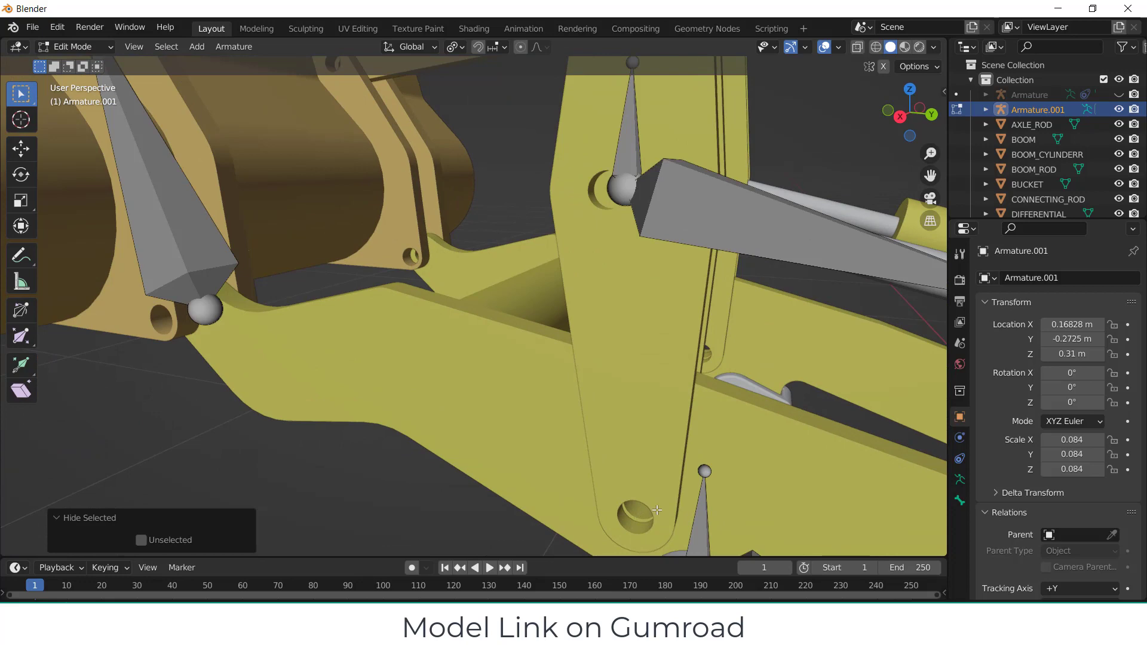
pyautogui.click(71, 46)
pyautogui.click(65, 60)
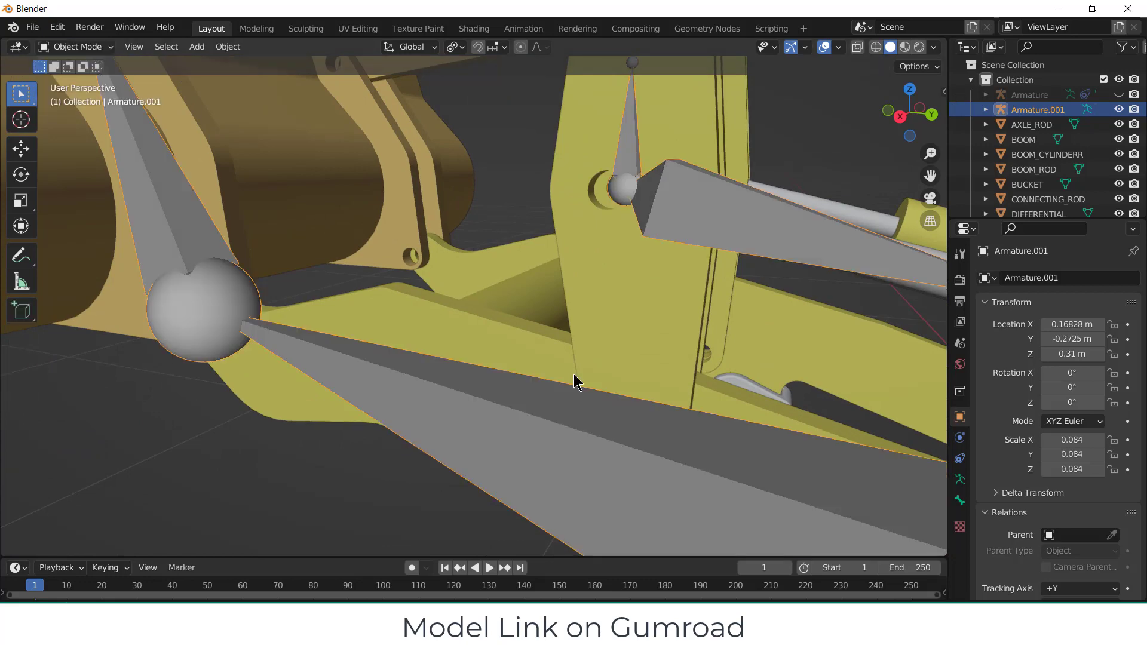
pyautogui.click(739, 412)
pyautogui.press('Tab')
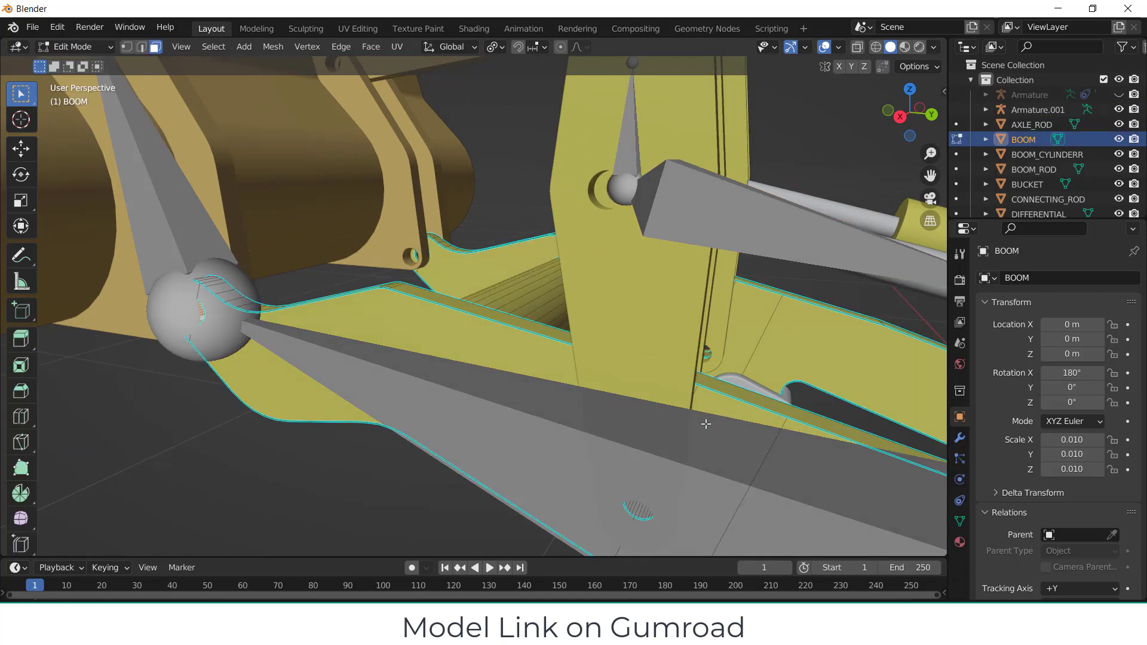
pyautogui.press('KP_Divide')
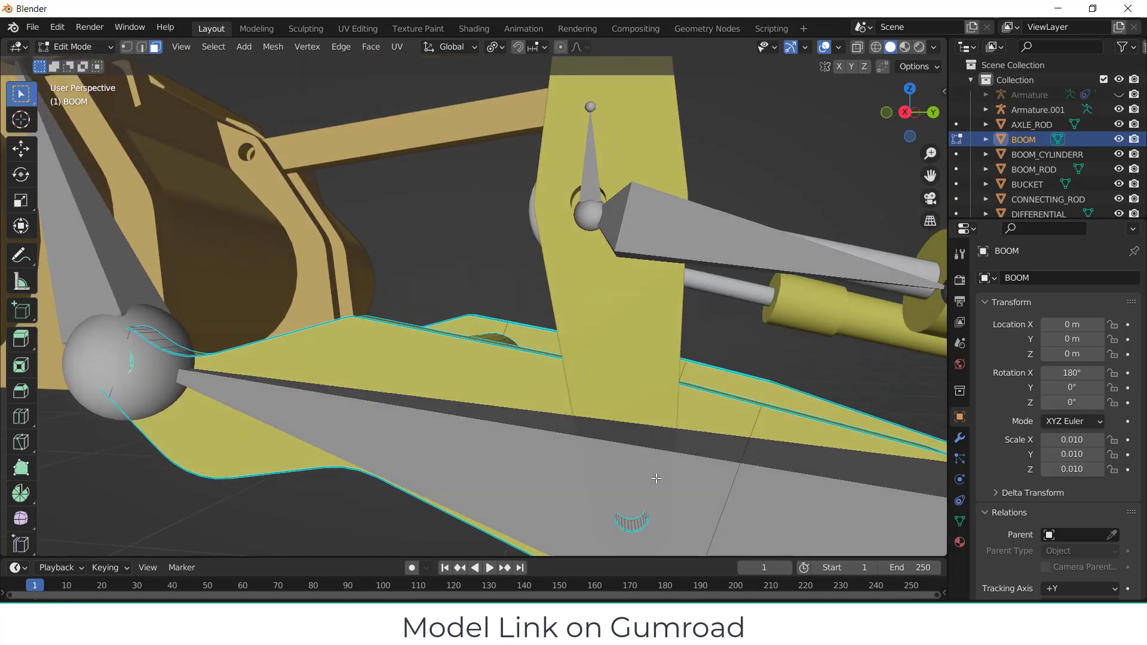
pyautogui.scroll(8, 464, 322)
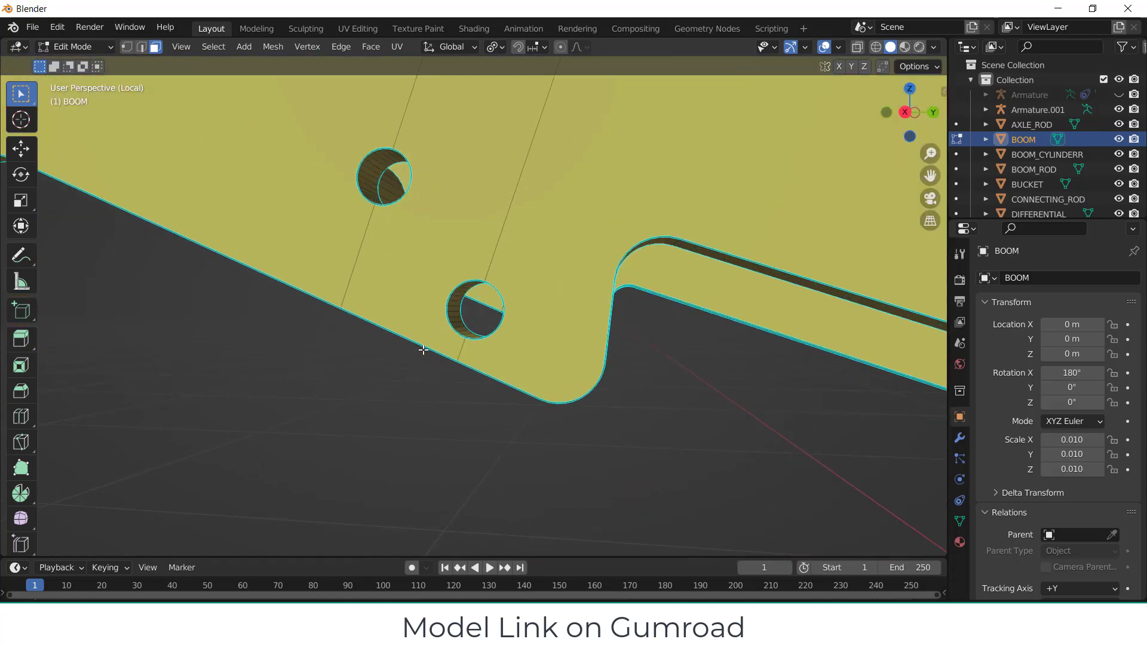
pyautogui.scroll(-6, 418, 389)
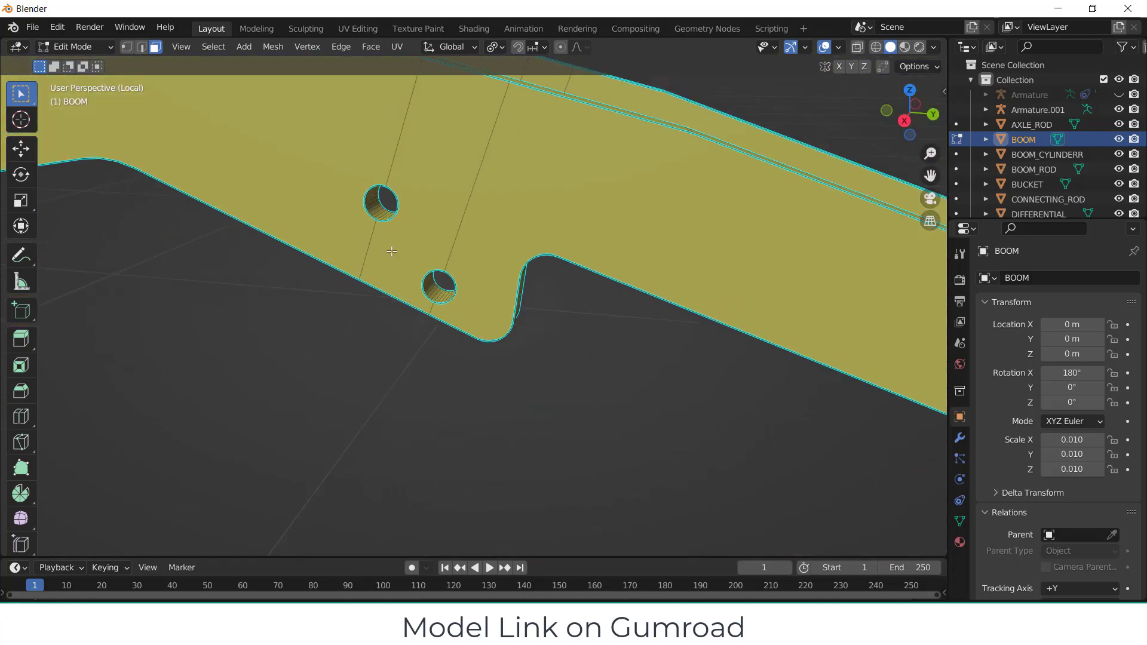
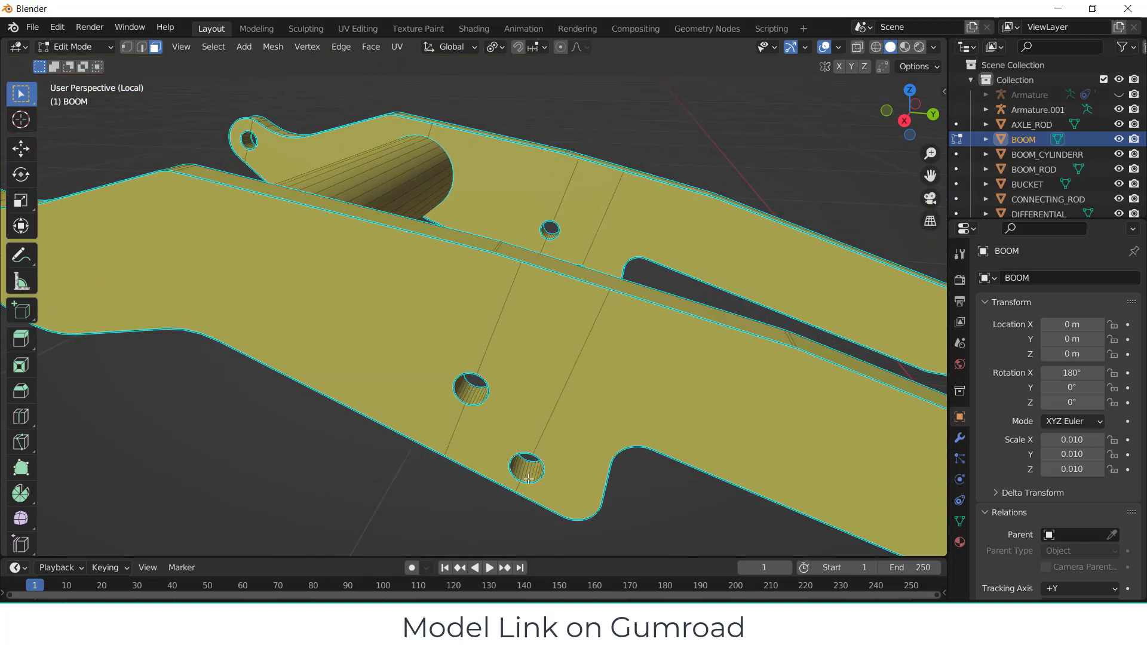
# - Select the inner faces of the boom's rocker arm pivot hole and snap the 3D cursor to them
pyautogui.scroll(3, 471, 393)
pyautogui.click(472, 394)
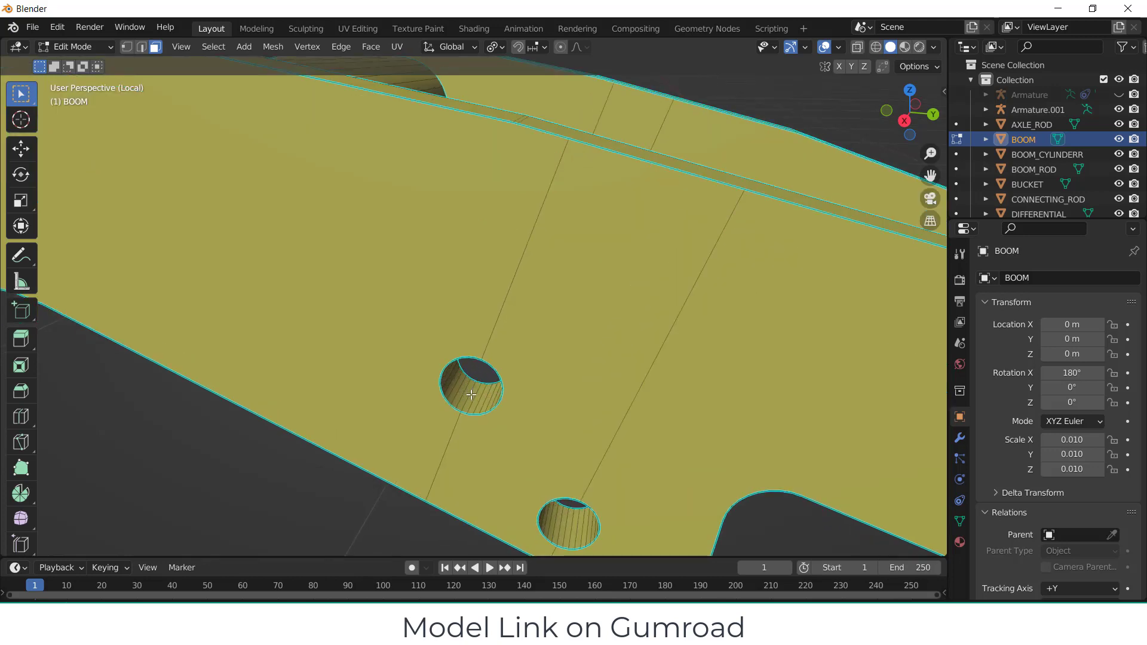
pyautogui.press('l')
pyautogui.hotkey('shift', 's')
pyautogui.click(475, 485)
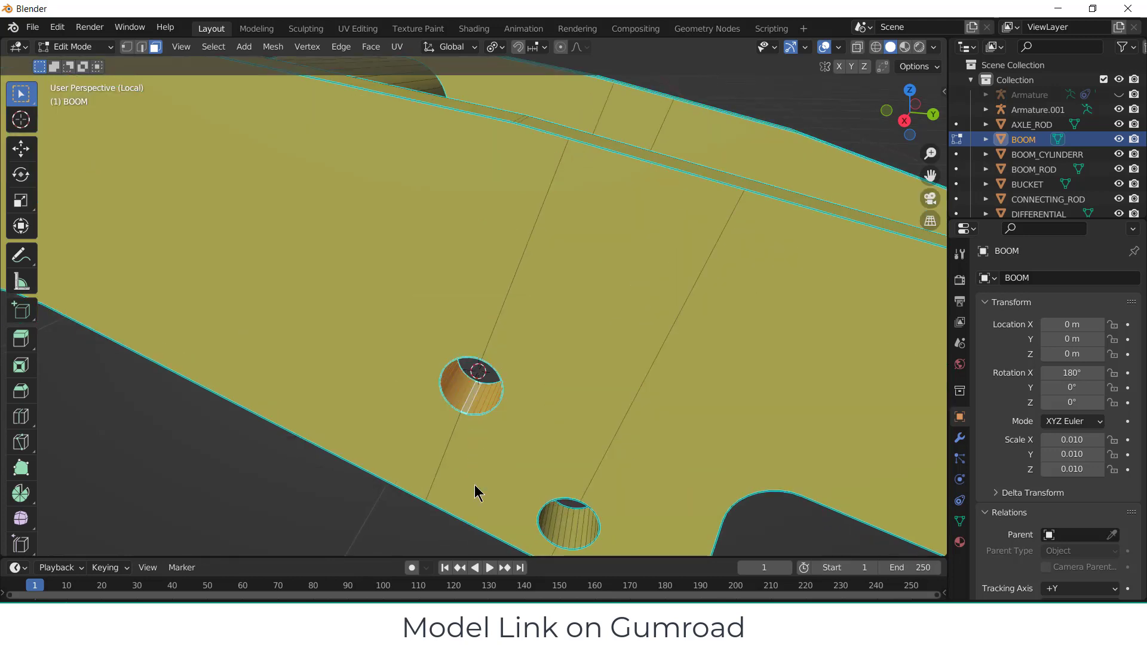
# - Bring back the full scene in the right side view and return the boom to Object Mode
pyautogui.press('KP_3')
pyautogui.press('KP_Divide')
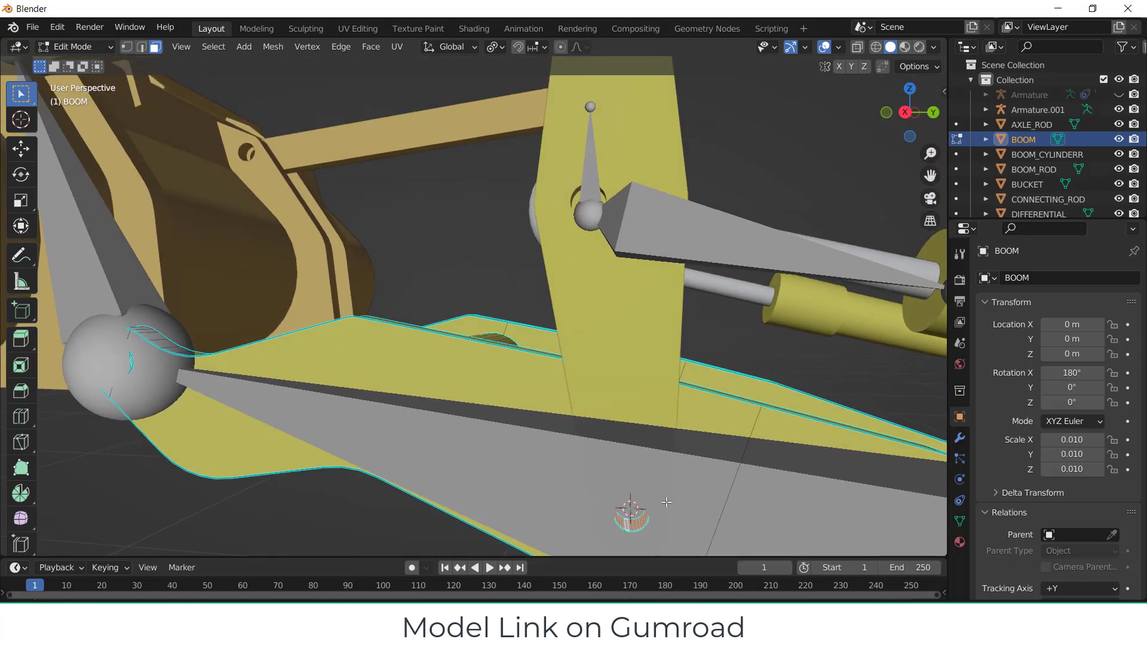
pyautogui.press('KP_3')
pyautogui.scroll(-6, 668, 501)
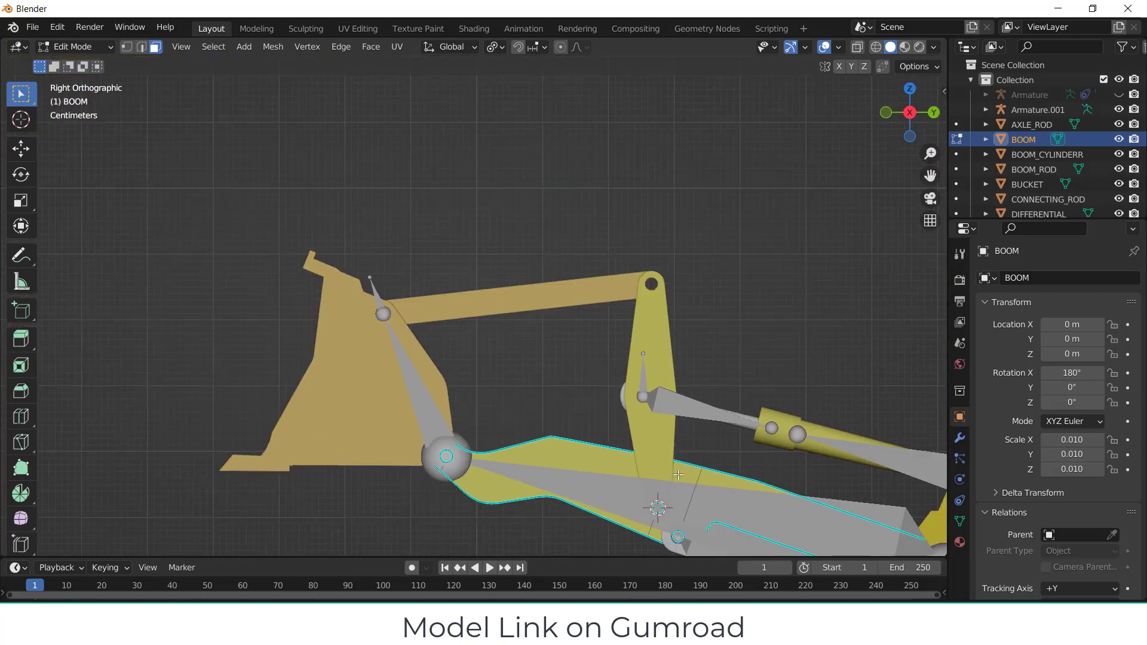
pyautogui.scroll(4, 558, 362)
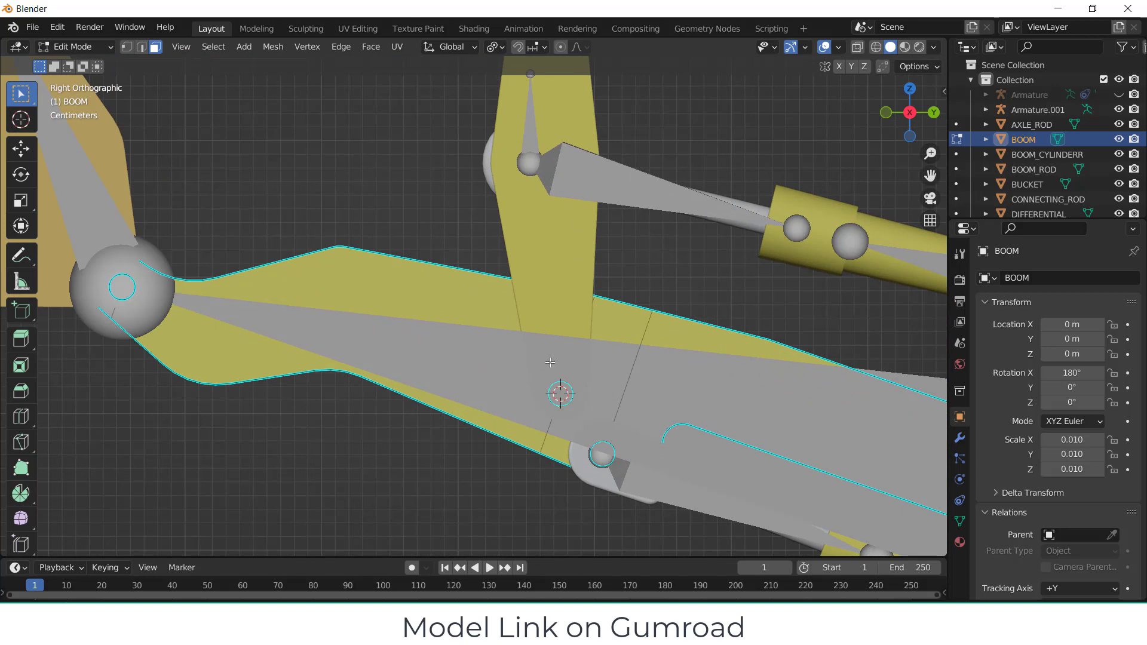
pyautogui.click(458, 355)
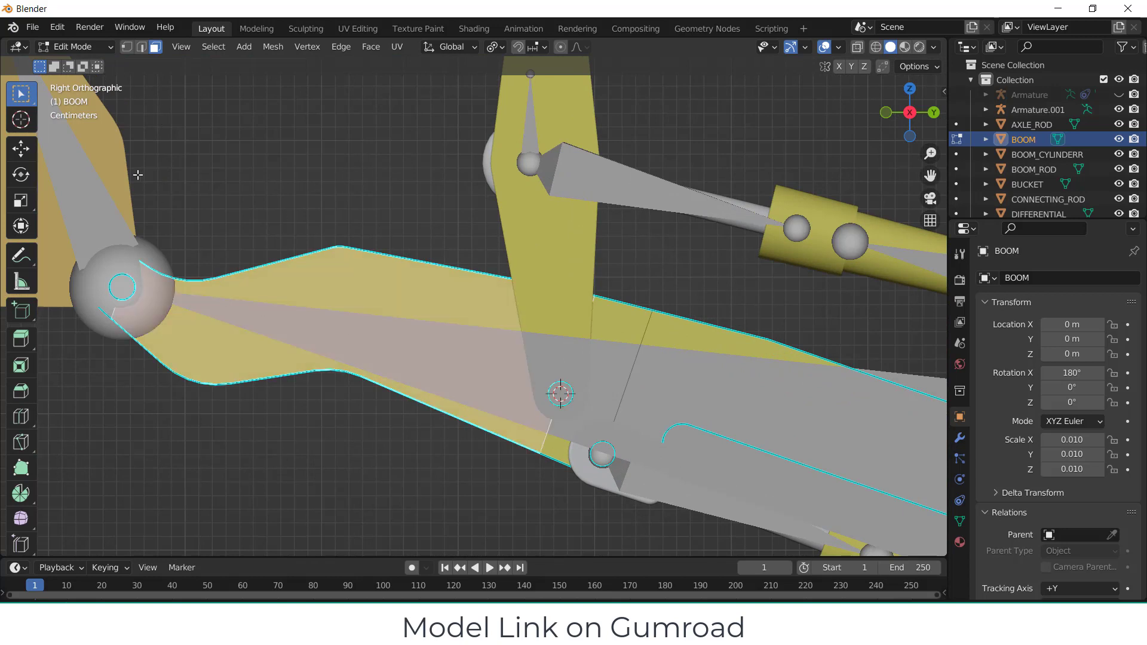
pyautogui.click(75, 47)
pyautogui.click(75, 59)
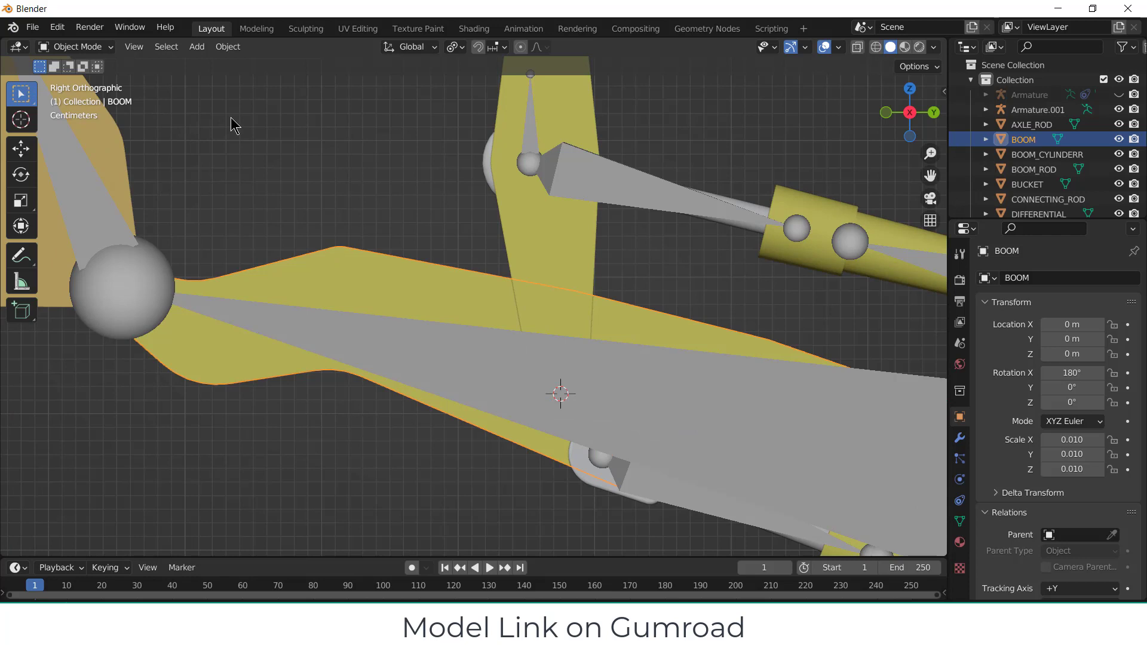
# - Reopen Armature.001 in Edit Mode and add a bone at the 3D cursor on the rocker arm's lower pivot
pyautogui.click(614, 363)
pyautogui.press('Tab')
pyautogui.scroll(2, 536, 391)
pyautogui.scroll(-2, 628, 402)
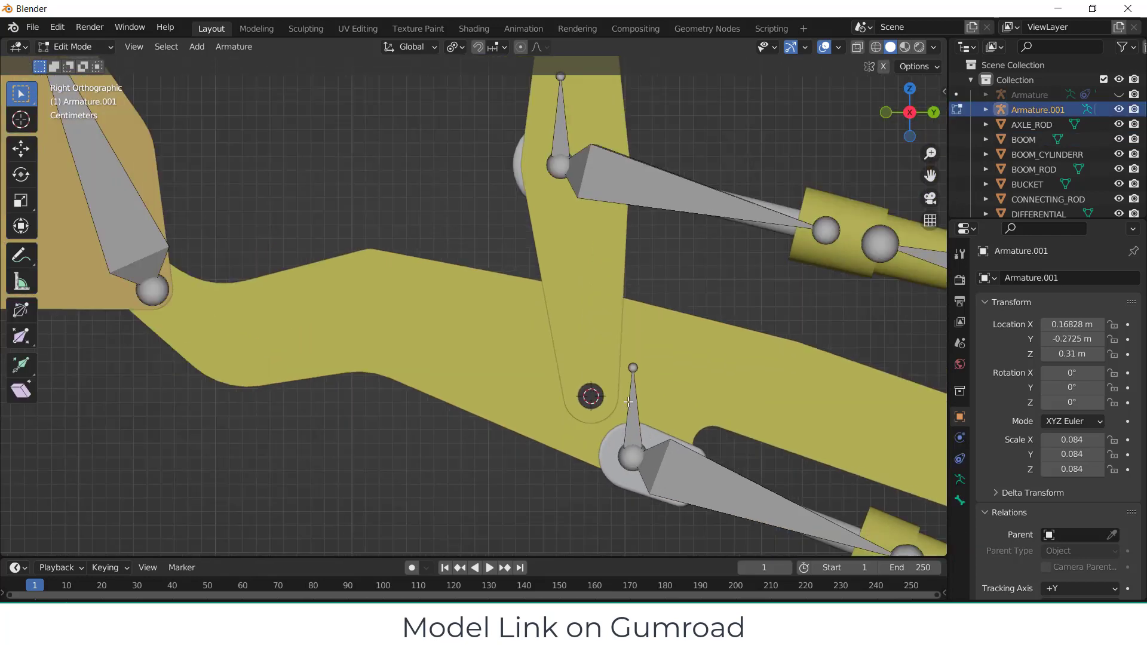
pyautogui.scroll(-2, 628, 401)
pyautogui.keyDown('shift'); pyautogui.moveTo(485, 275); pyautogui.dragTo(426, 300, button='middle'); pyautogui.keyUp('shift')
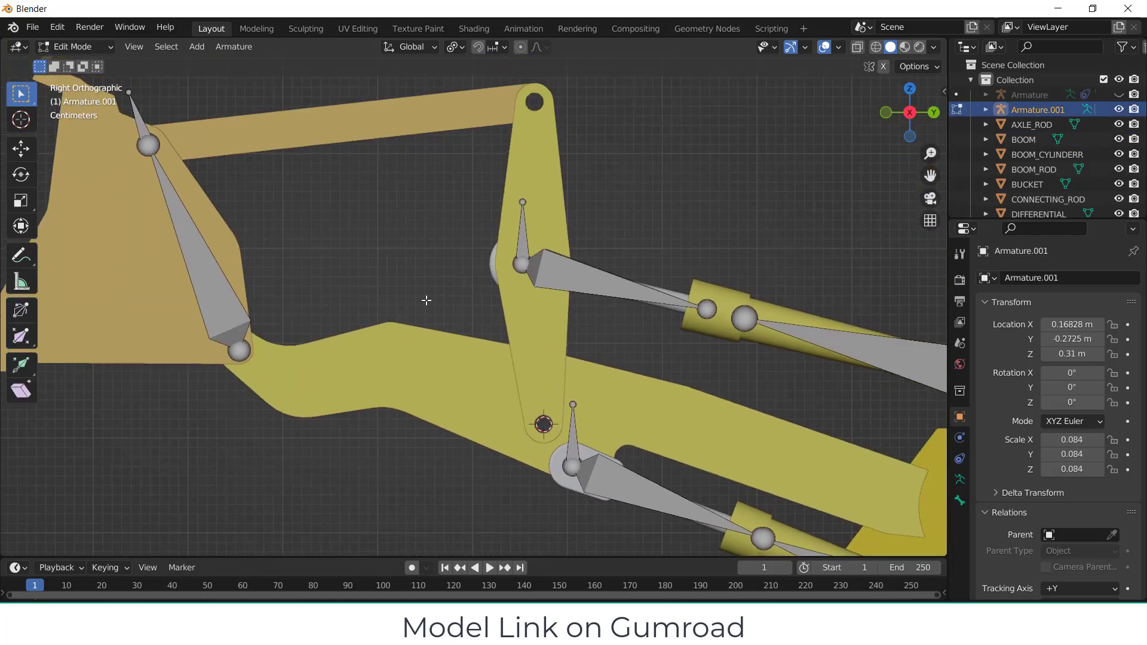
pyautogui.click(198, 47)
pyautogui.click(245, 64)
pyautogui.scroll(-2, 629, 119)
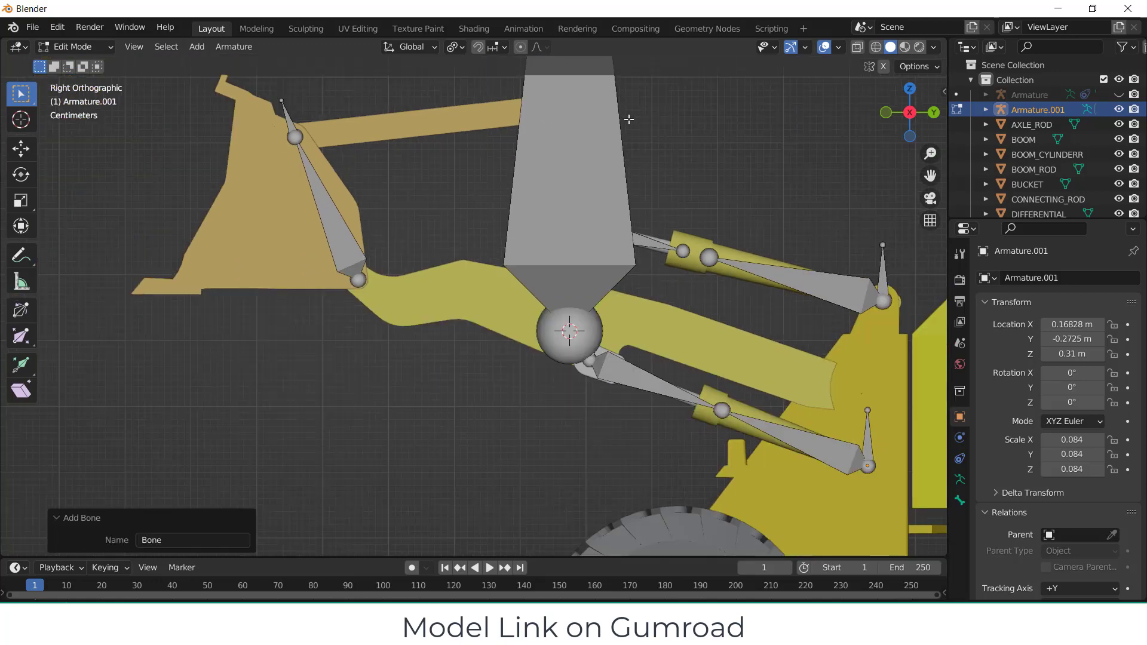
# - Scale the new rocker arm bone to about 0.316 so it spans roughly the arm's two pivot holes
pyautogui.click(573, 211)
pyautogui.press('s')
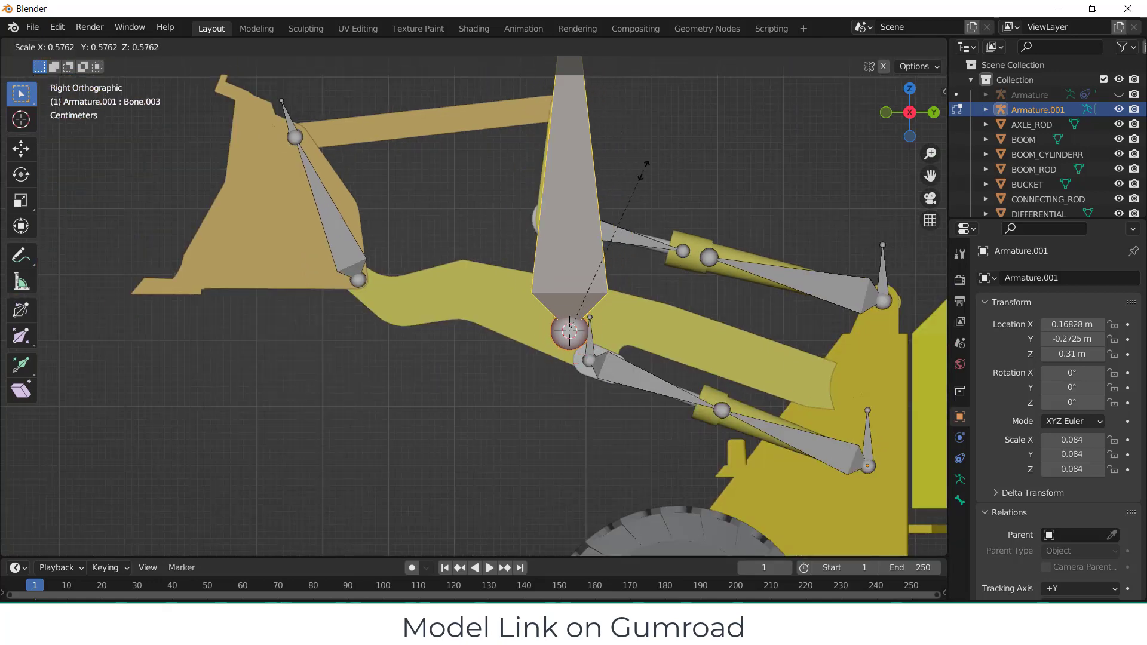
pyautogui.click(556, 101)
pyautogui.scroll(8, 556, 101)
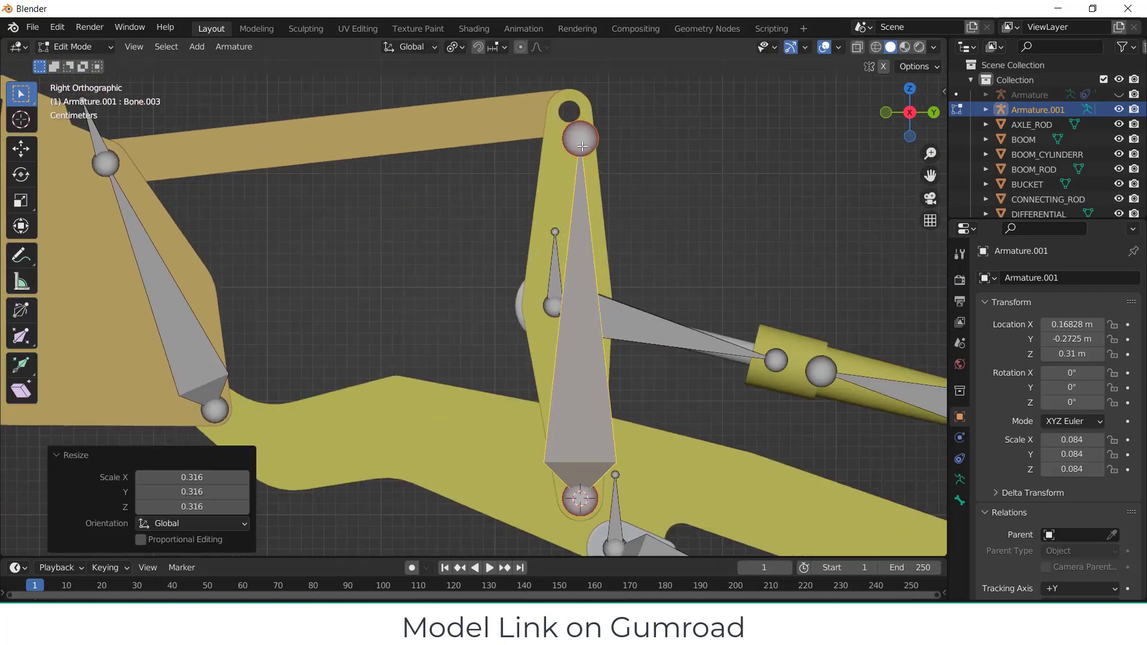
# - Move the rocker arm bone's tip about -0.0069 m in Y and 0.0054 m in Z toward the upper pivot hole
pyautogui.scroll(2, 553, 216)
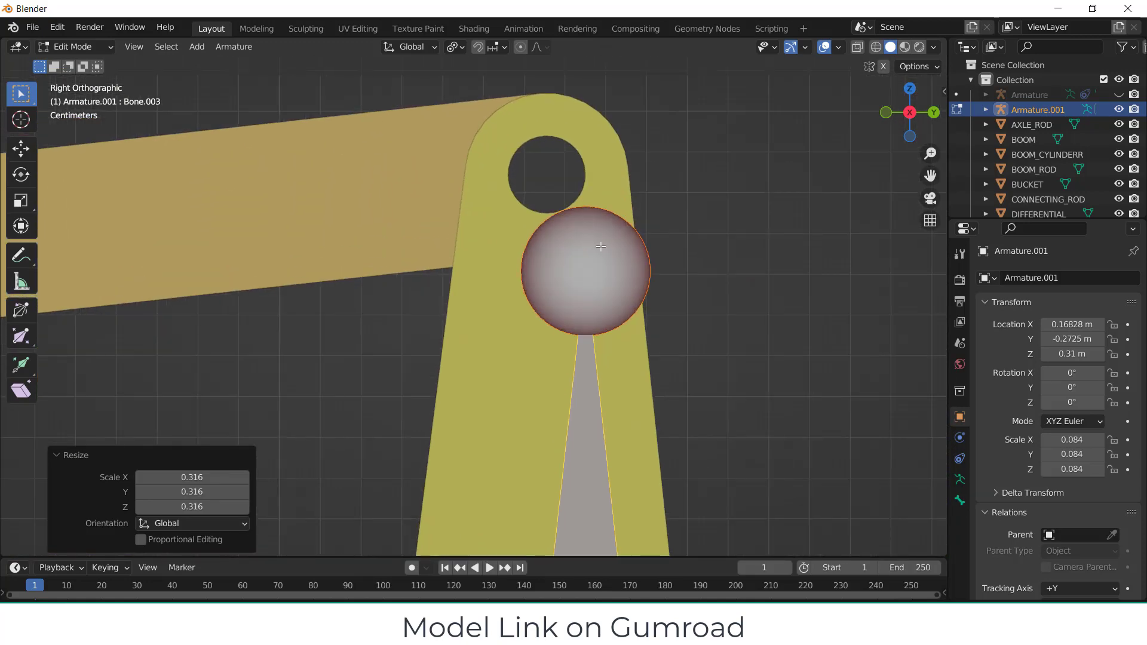
pyautogui.click(665, 252)
pyautogui.press('g')
pyautogui.click(654, 218)
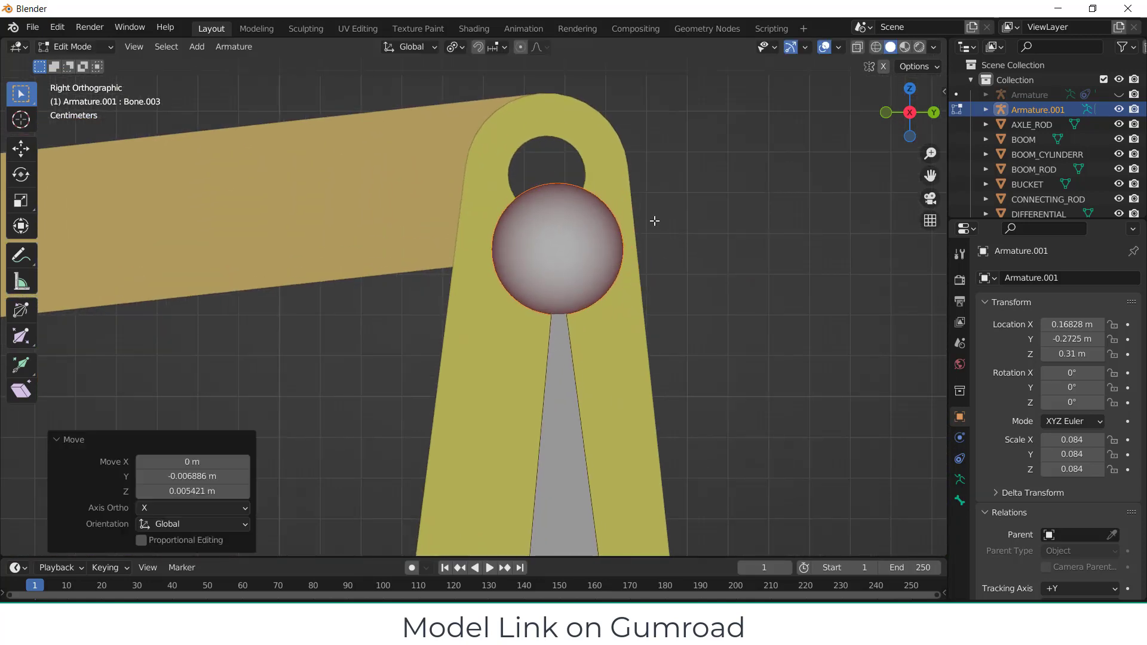
# - Try to place the 3D cursor at the connecting rod's rocker-end hole by snapping it to a face loop selection, and return to Object Mode
pyautogui.moveTo(654, 218); pyautogui.dragTo(524, 175, button='middle')
pyautogui.scroll(2, 523, 172)
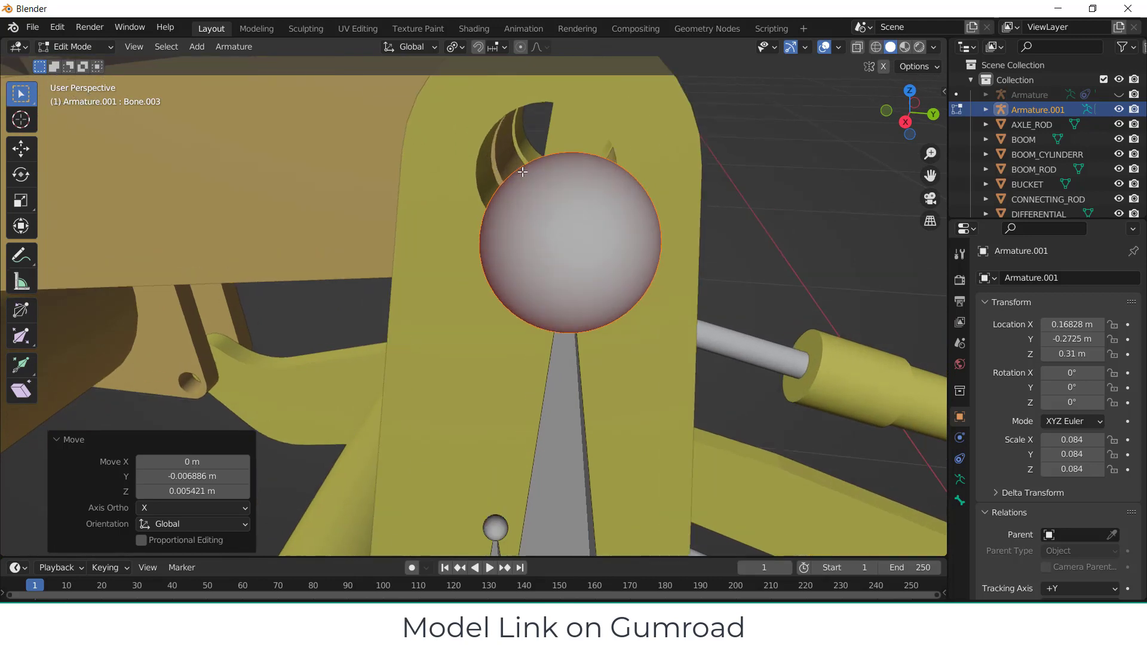
pyautogui.press('Tab')
pyautogui.click(655, 171)
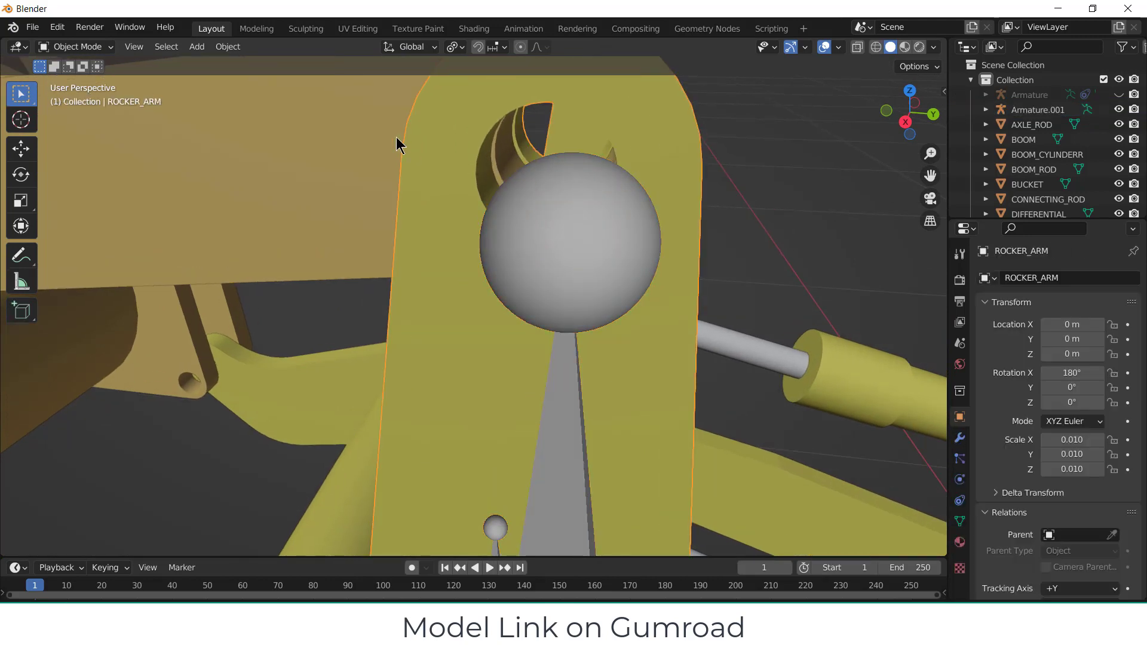
pyautogui.click(375, 143)
pyautogui.press('Tab')
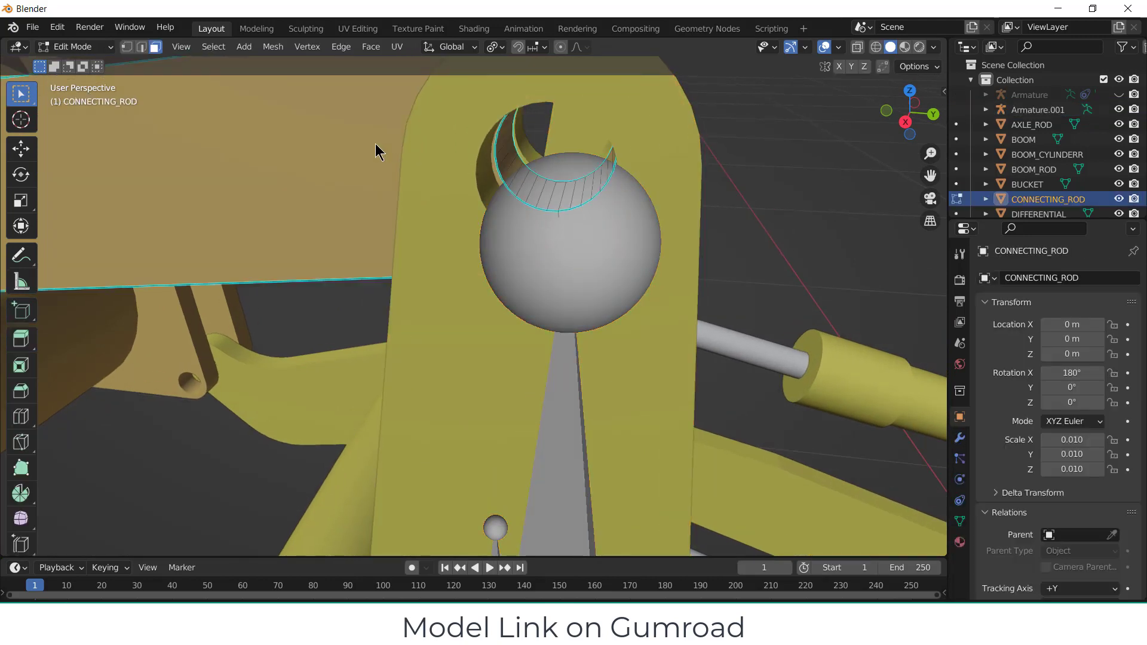
pyautogui.keyDown('alt'); pyautogui.click(506, 146); pyautogui.keyUp('alt')
pyautogui.hotkey('shift', 's')
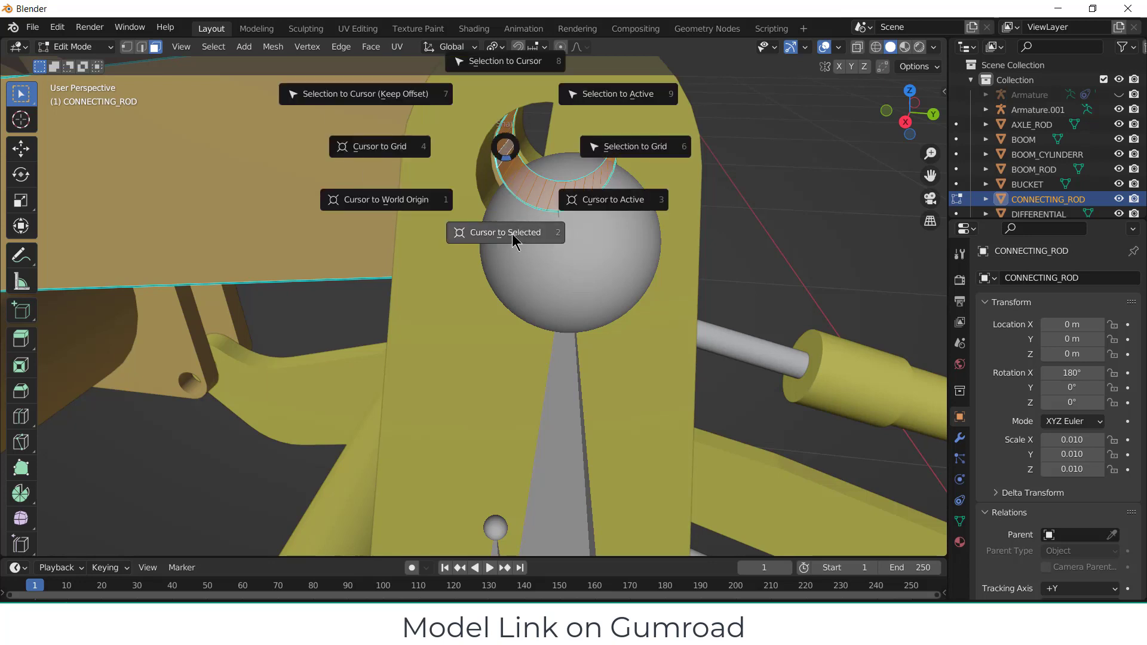
pyautogui.click(514, 236)
pyautogui.click(99, 51)
pyautogui.click(67, 30)
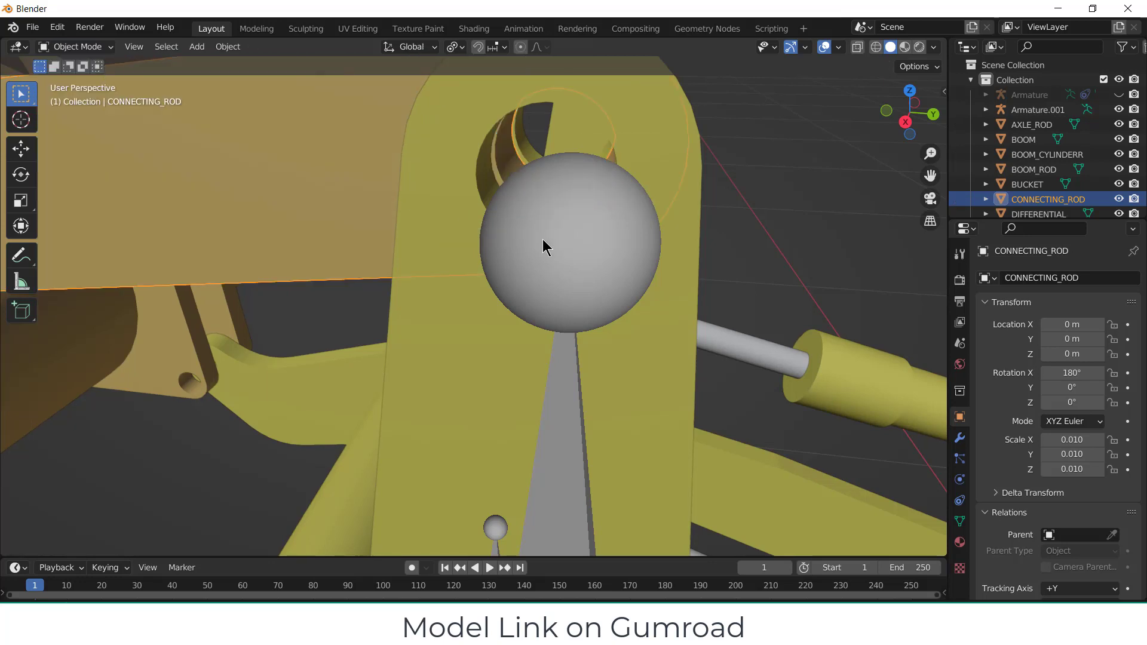
# - Try to snap the rocker arm bone's tip to the 3D cursor on the connecting rod, and undo the snap
pyautogui.click(612, 252)
pyautogui.click(582, 280)
pyautogui.press('Tab')
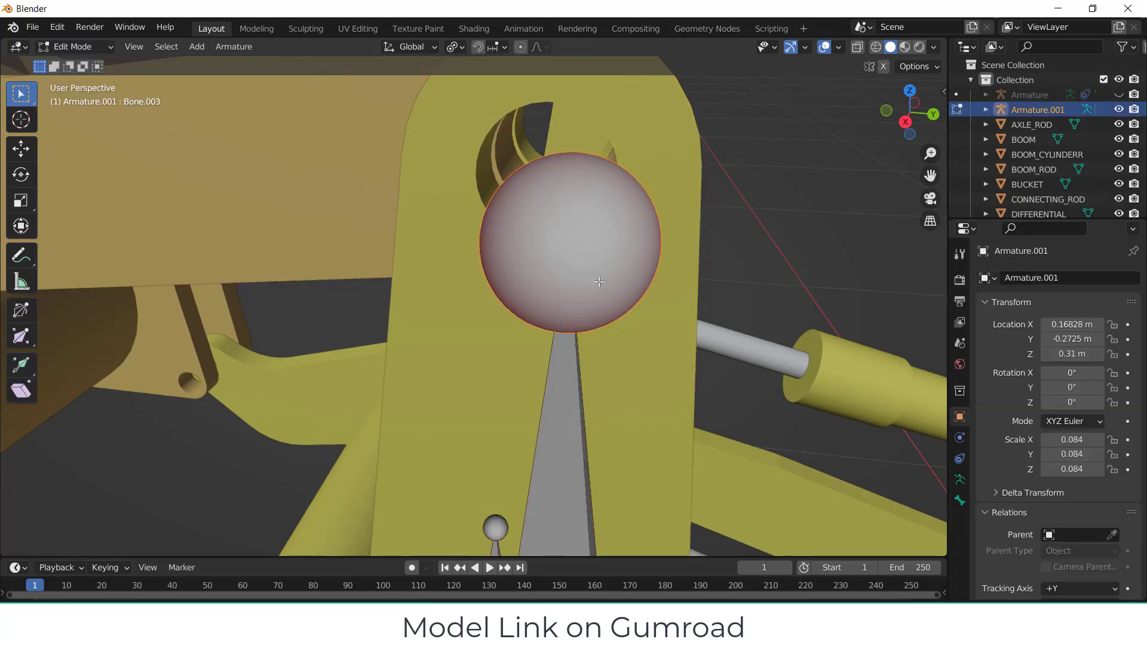
pyautogui.hotkey('shift', 's')
pyautogui.click(711, 184)
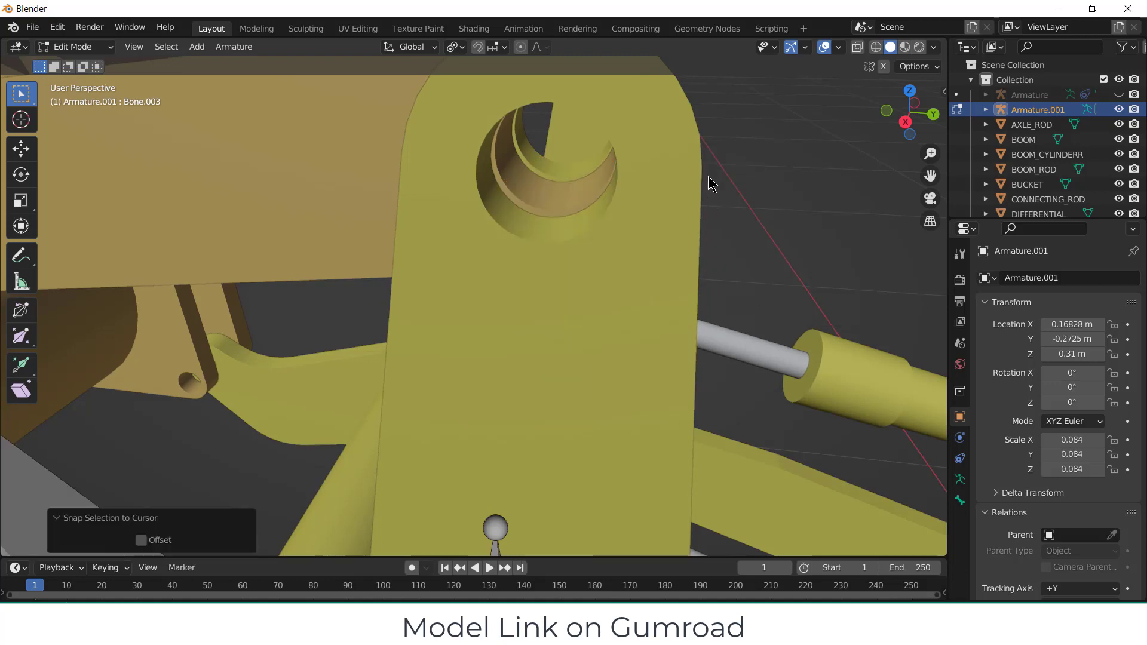
pyautogui.hotkey('ctrl', 'z')
pyautogui.scroll(-6, 712, 248)
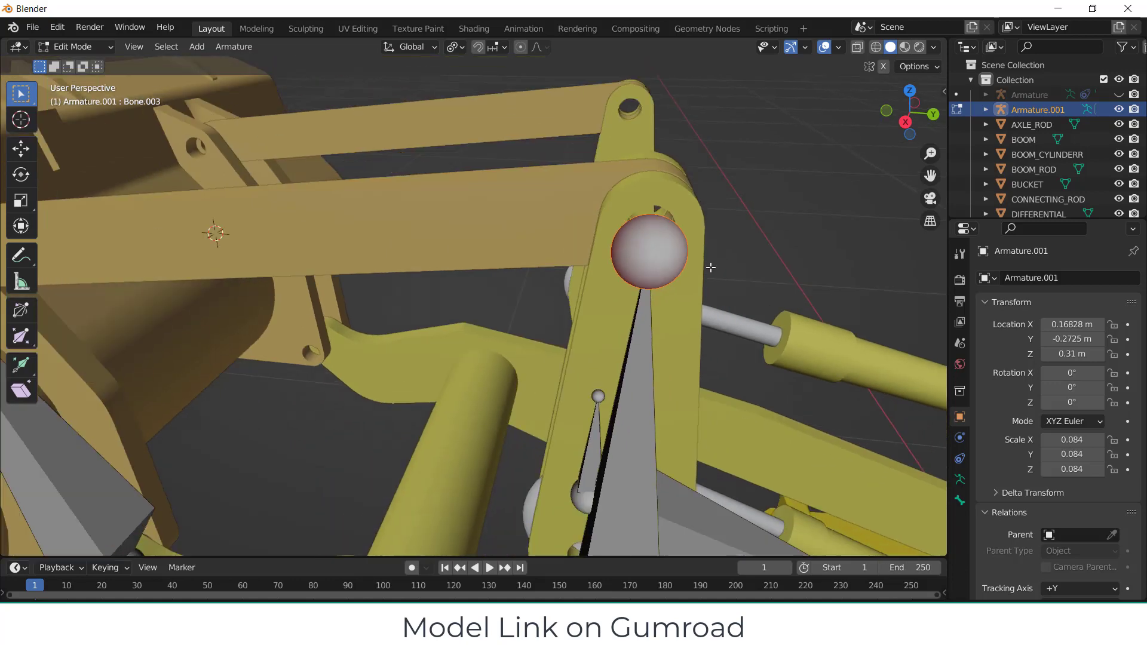
# - Select only the inner faces of the connecting rod's rocker-end hole and snap the 3D cursor to them, viewed from the right
pyautogui.moveTo(633, 242); pyautogui.dragTo(581, 267, button='middle')
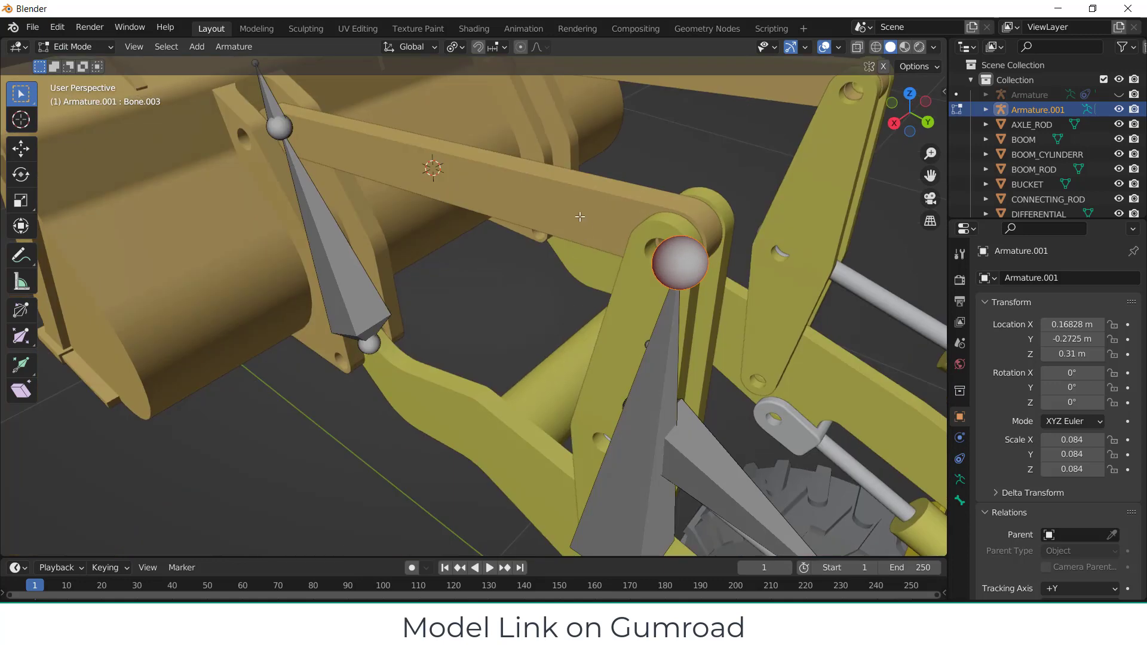
pyautogui.moveTo(635, 222); pyautogui.dragTo(665, 230, button='middle')
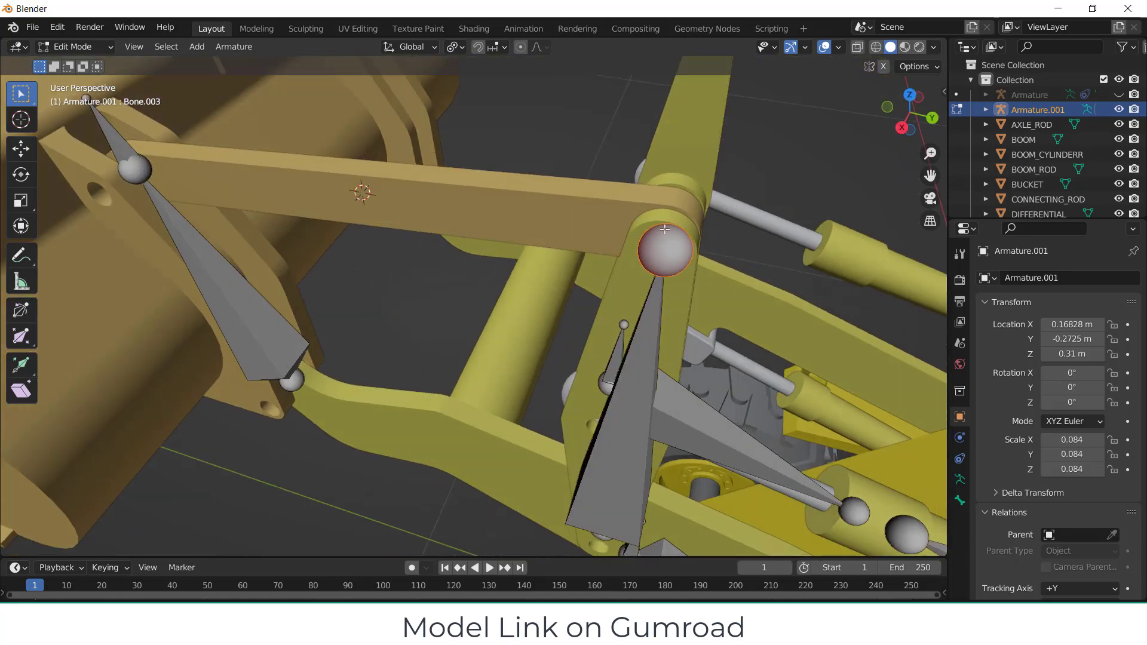
pyautogui.press('Tab')
pyautogui.click(633, 214)
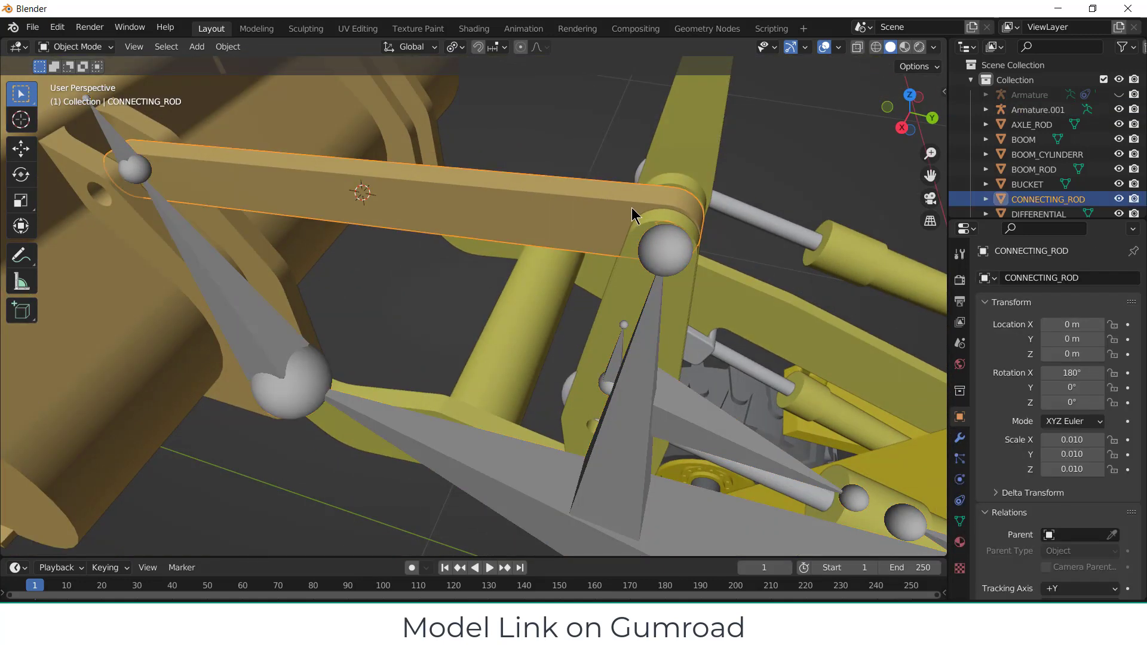
pyautogui.press('Tab')
pyautogui.scroll(3, 657, 231)
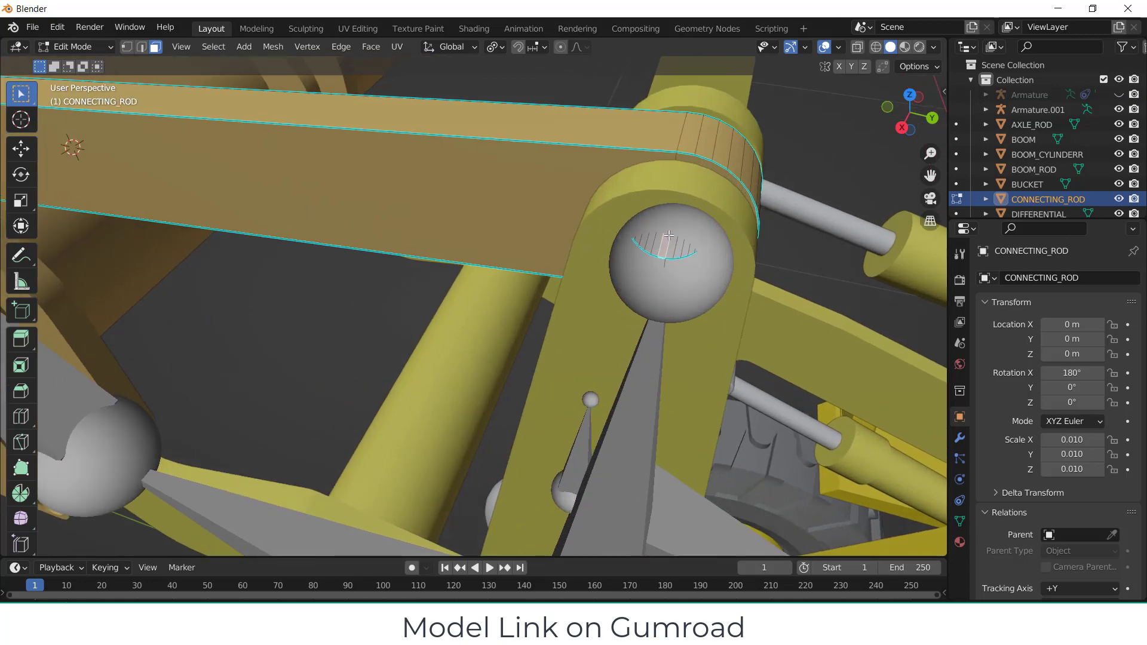
pyautogui.keyDown('alt'); pyautogui.click(671, 247); pyautogui.keyUp('alt')
pyautogui.hotkey('shift', 's')
pyautogui.click(696, 331)
pyautogui.press('KP_3')
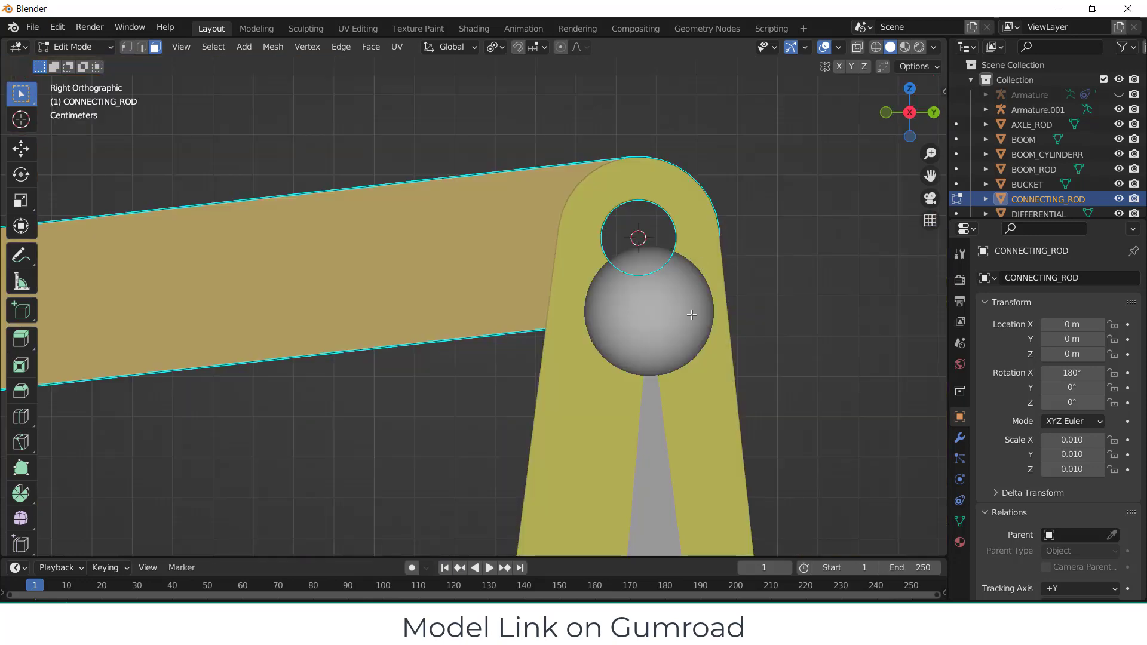
# - Edit the armature and snap the rocker arm bone's tip to the 3D cursor at the connecting rod's rocker-end hole
pyautogui.press('Tab')
pyautogui.click(671, 313)
pyautogui.click(651, 315)
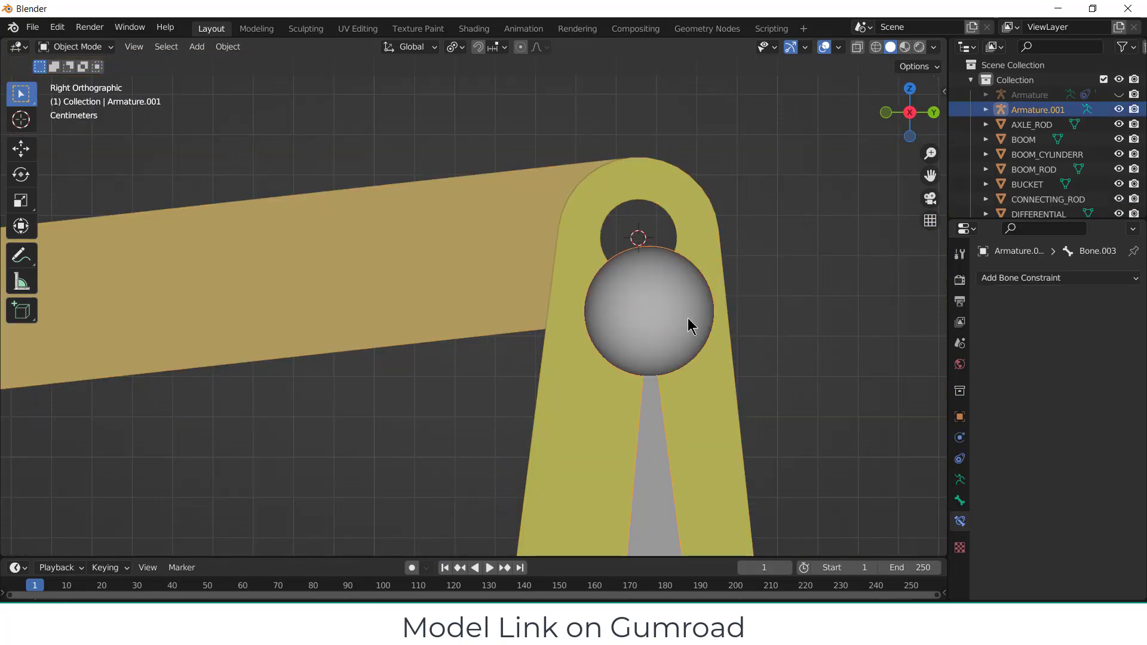
pyautogui.press('Tab')
pyautogui.hotkey('shift', 's')
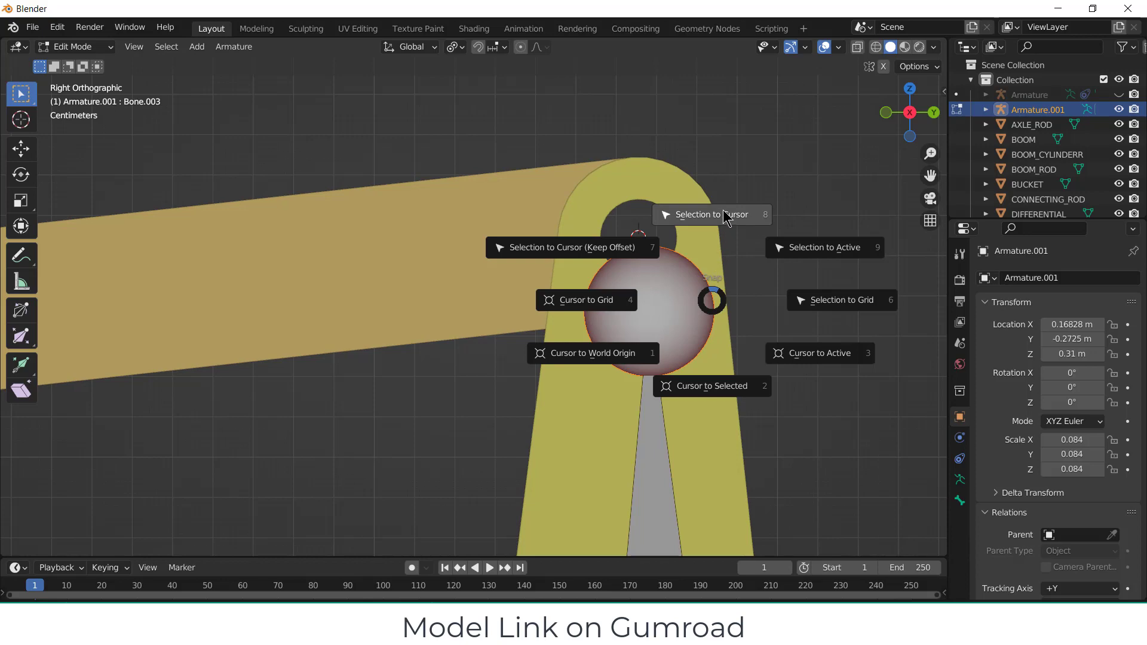
pyautogui.click(725, 216)
pyautogui.scroll(-6, 743, 269)
pyautogui.scroll(3, 621, 302)
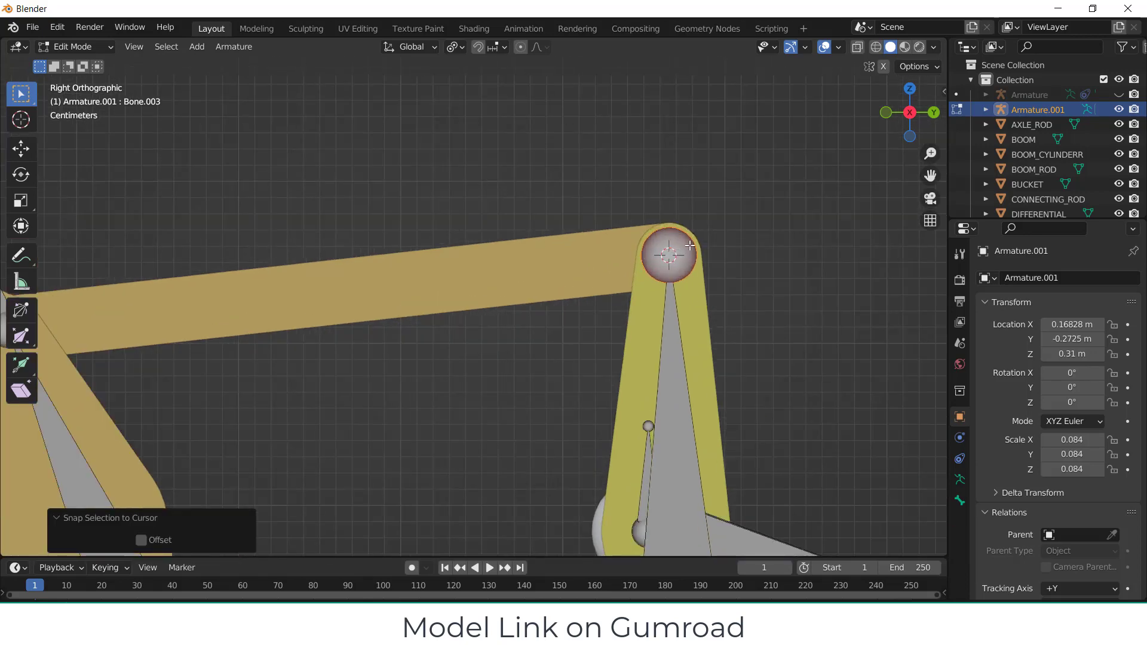
# - Extrude a connecting rod bone from the rocker arm bone's tip toward the bucket, about -0.302 m in Y and -0.034 m in Z
pyautogui.press('e')
pyautogui.click(201, 302)
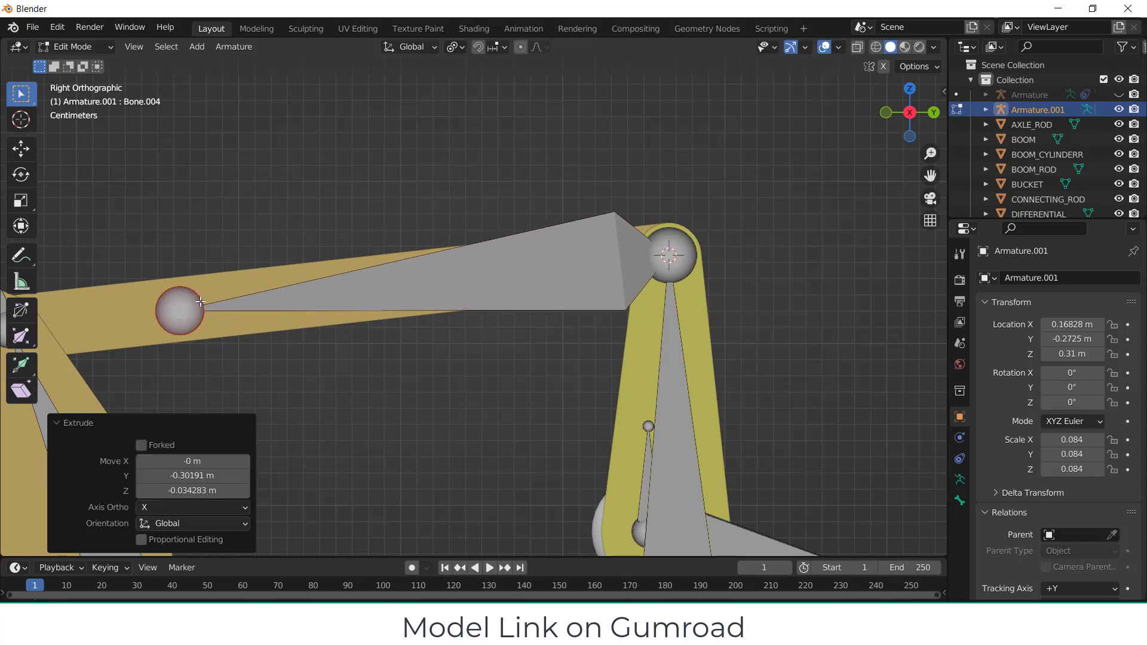
pyautogui.keyDown('shift'); pyautogui.moveTo(370, 326); pyautogui.dragTo(537, 290, button='middle'); pyautogui.keyUp('shift')
pyautogui.scroll(2, 538, 290)
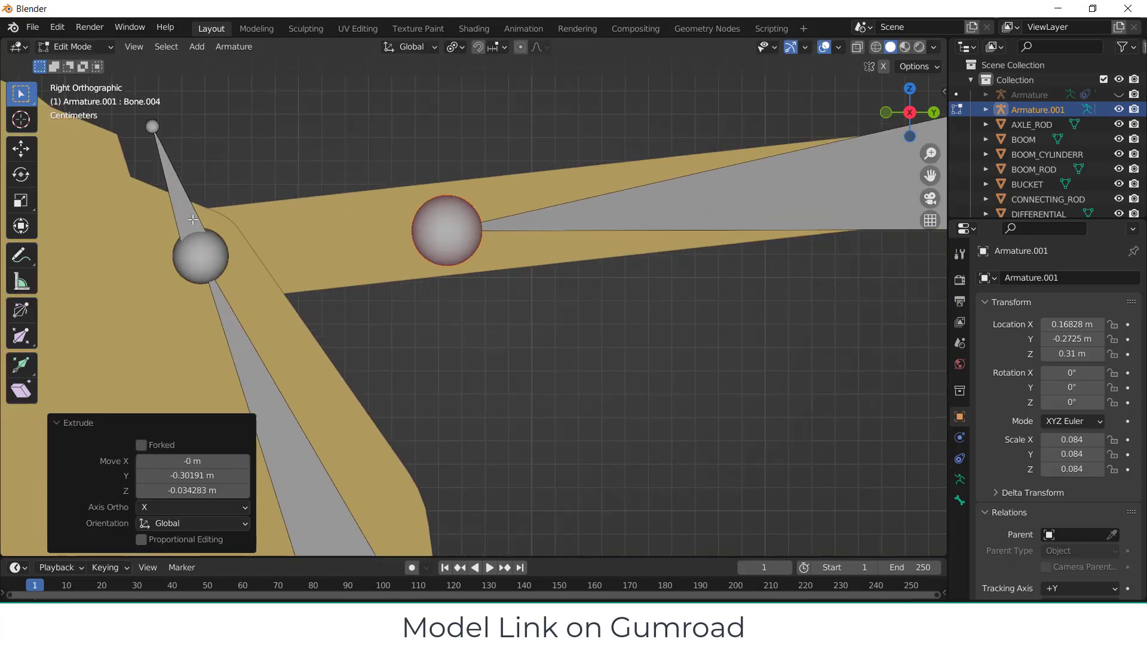
pyautogui.click(71, 47)
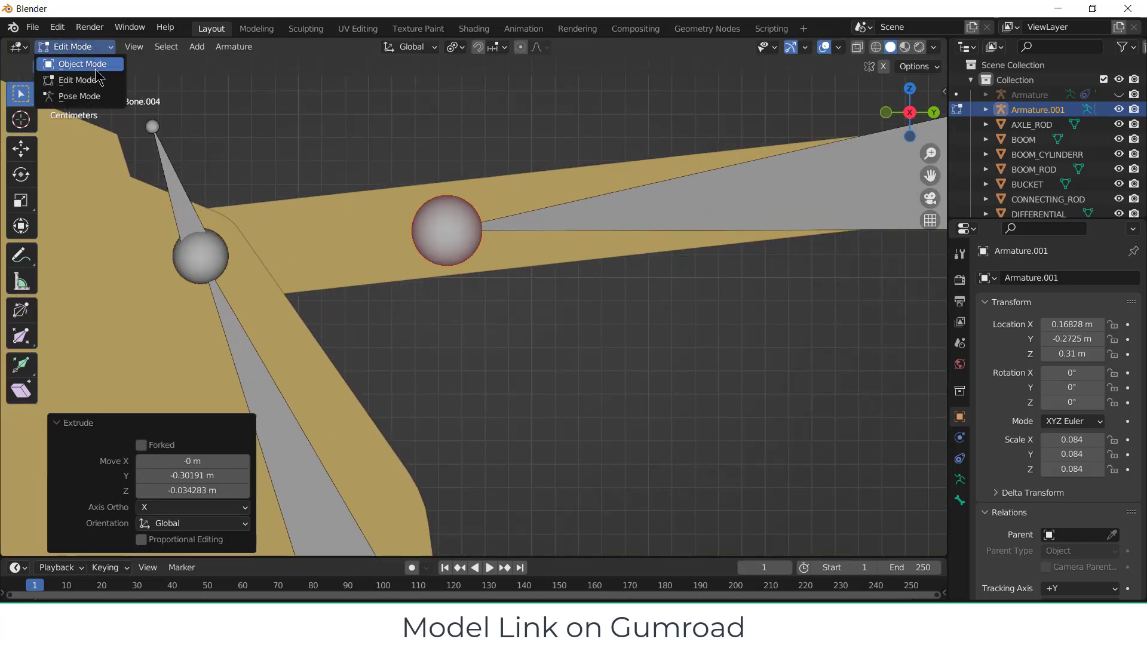
pyautogui.click(539, 117)
# - Place the 3D cursor at the bucket bone's upper joint and snap the connecting rod bone's tip to it
pyautogui.click(218, 251)
pyautogui.hotkey('shift', 's')
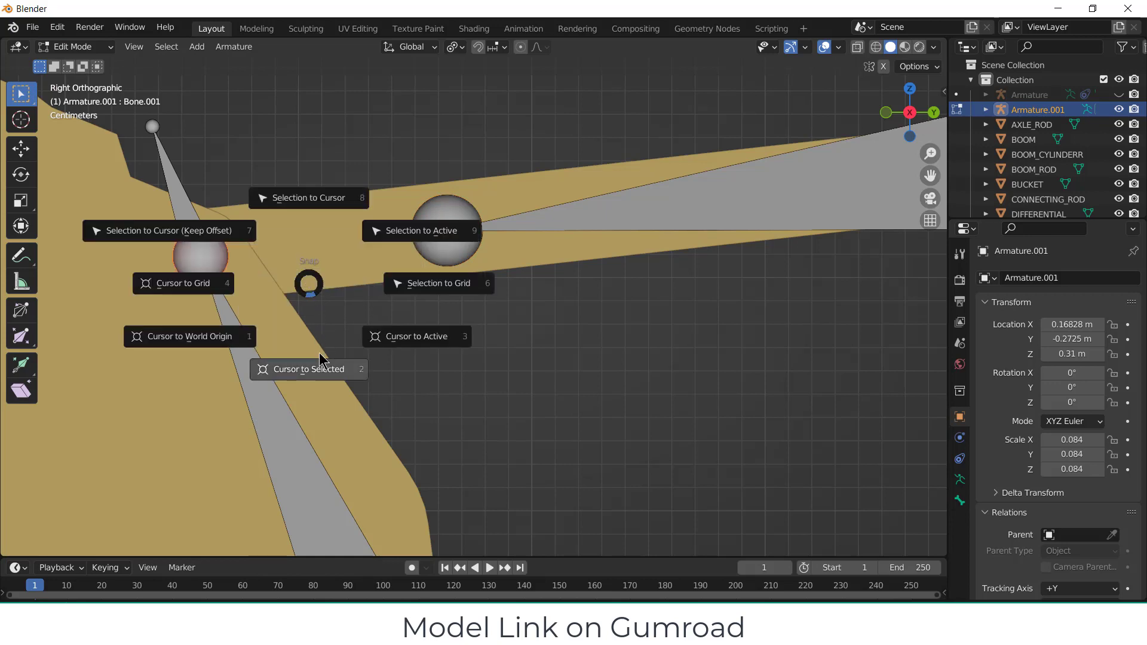
pyautogui.click(322, 367)
pyautogui.click(438, 221)
pyautogui.hotkey('shift', 's')
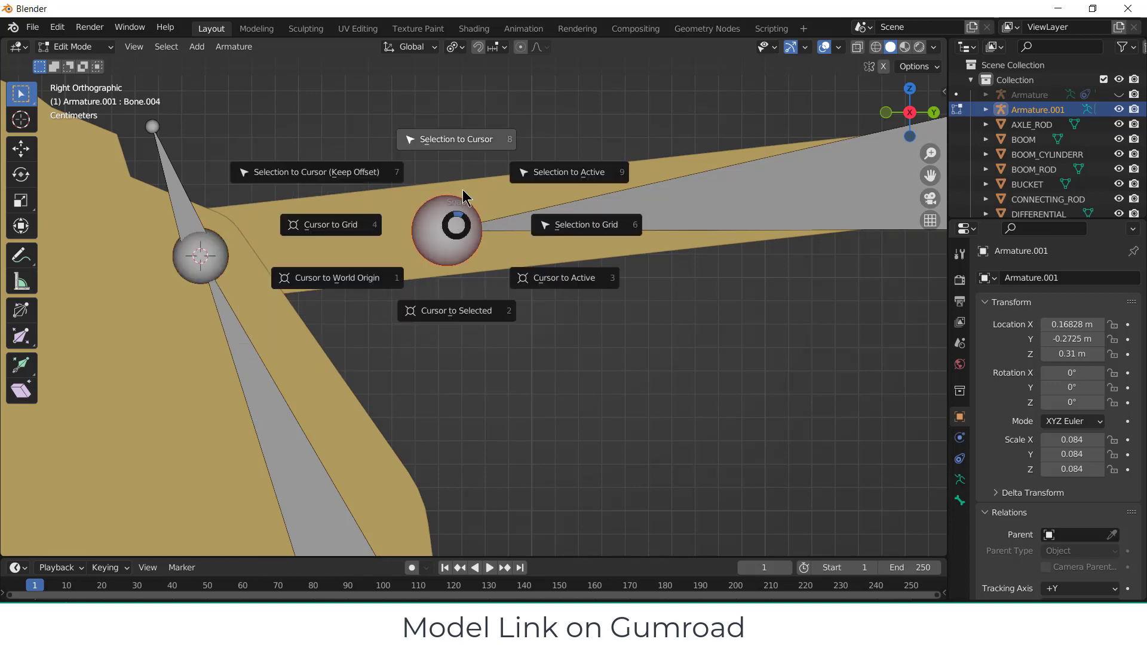
pyautogui.click(472, 142)
# - In Pose Mode, add an Inverse Kinematics constraint to the connecting rod bone, targeting the small bone at the bucket's upper pivot
pyautogui.scroll(-4, 553, 389)
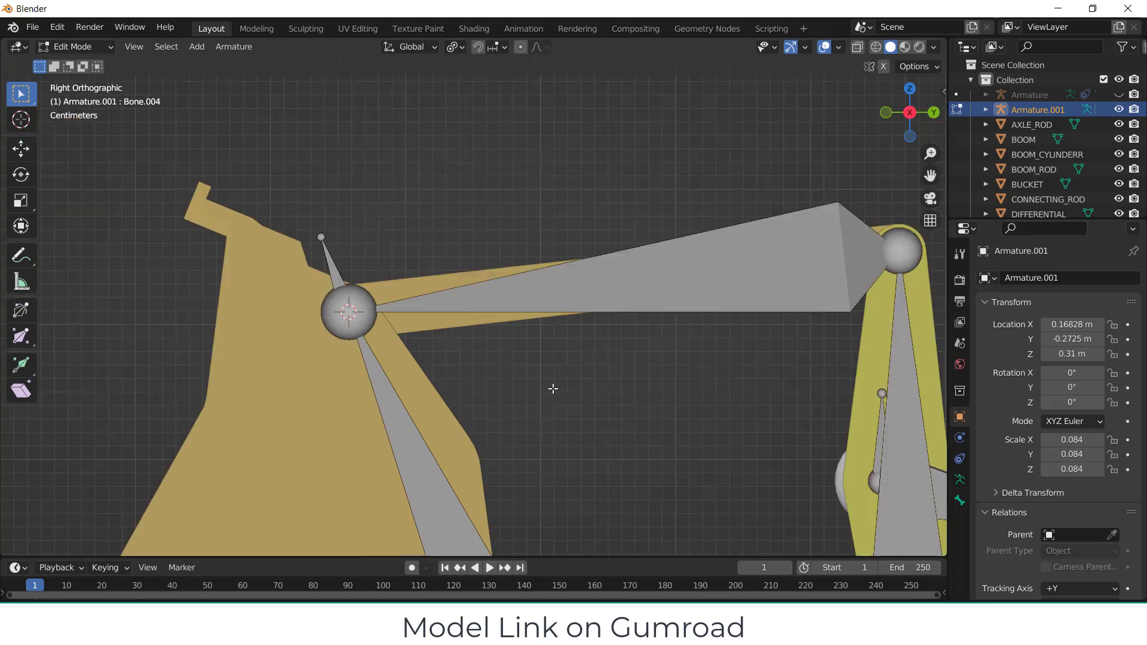
pyautogui.scroll(1, 481, 315)
pyautogui.click(75, 46)
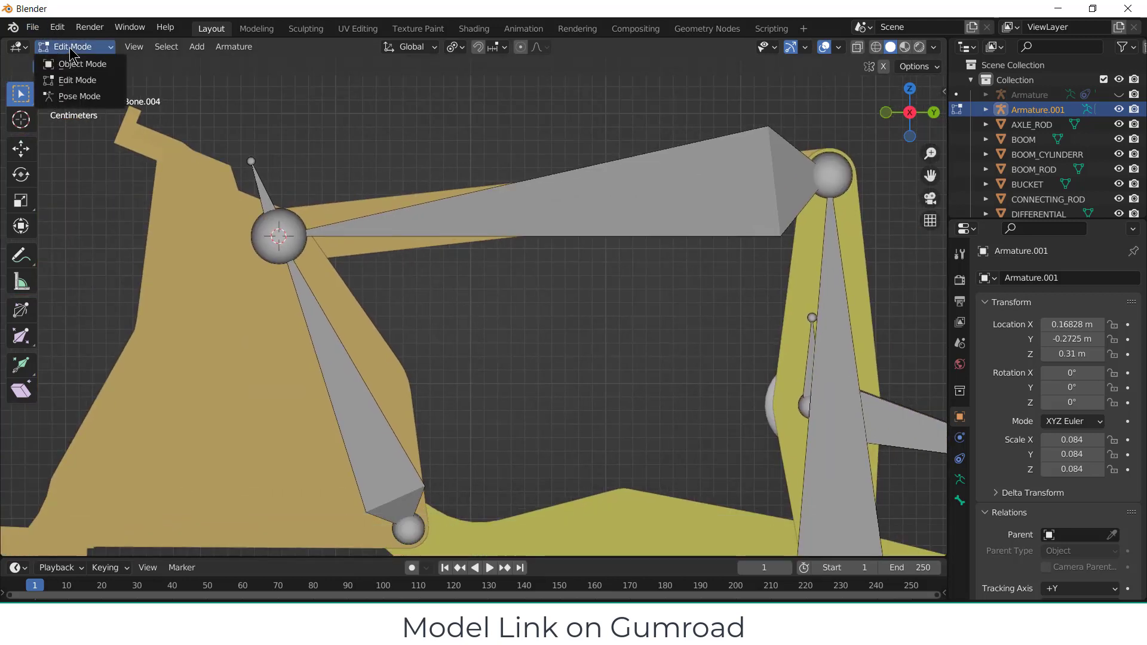
pyautogui.click(84, 95)
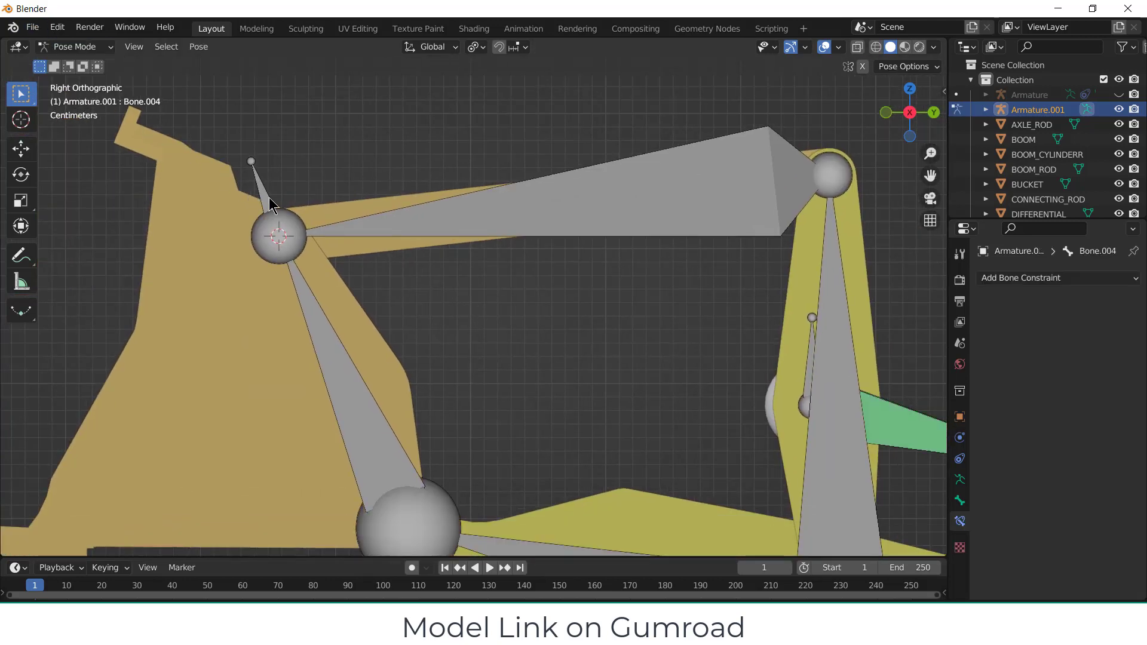
pyautogui.click(404, 232)
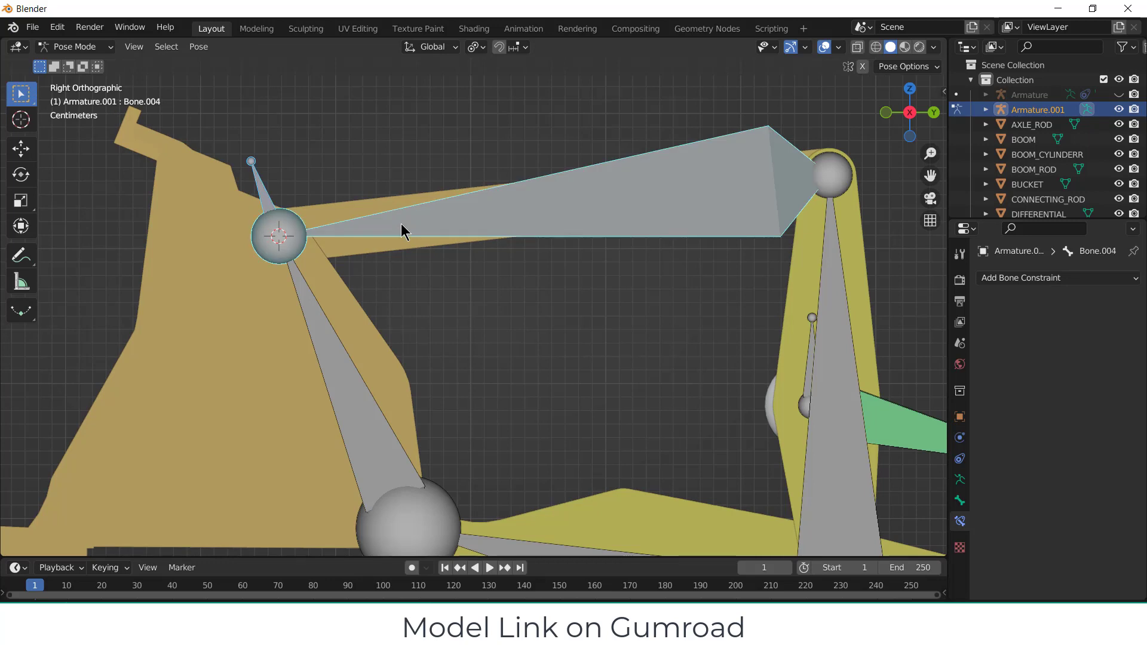
pyautogui.hotkey('shift', 'ctrl', 'c')
pyautogui.click(404, 224)
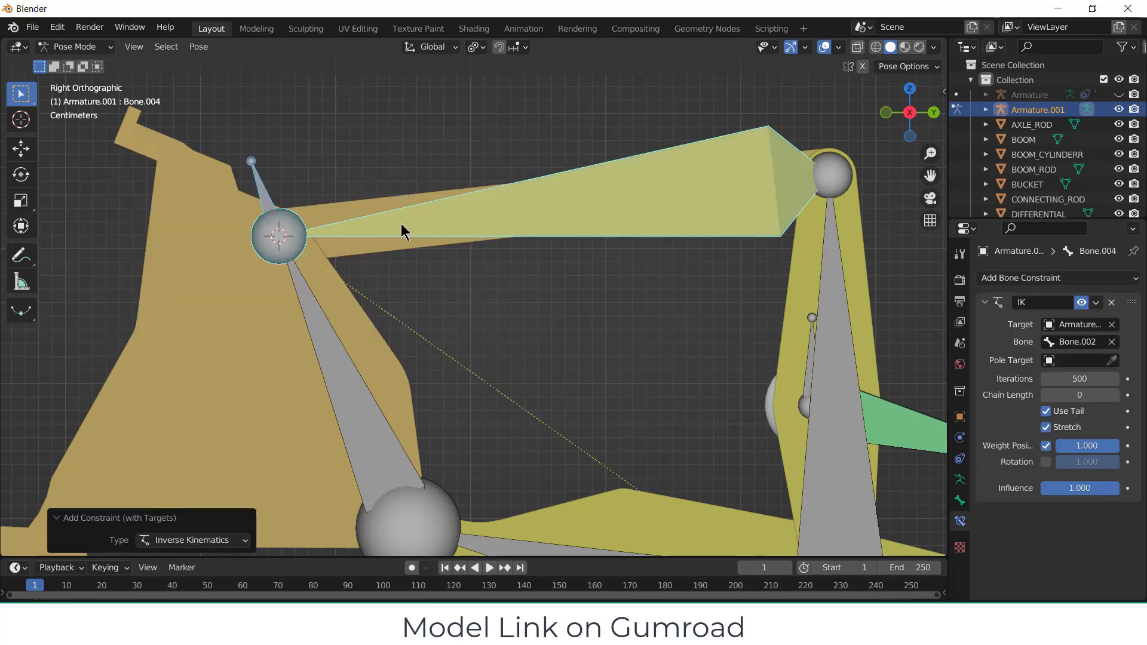
# - Return the armature to Edit Mode, reveal all hidden bones and clear the selection
pyautogui.scroll(-6, 550, 274)
pyautogui.scroll(1, 680, 352)
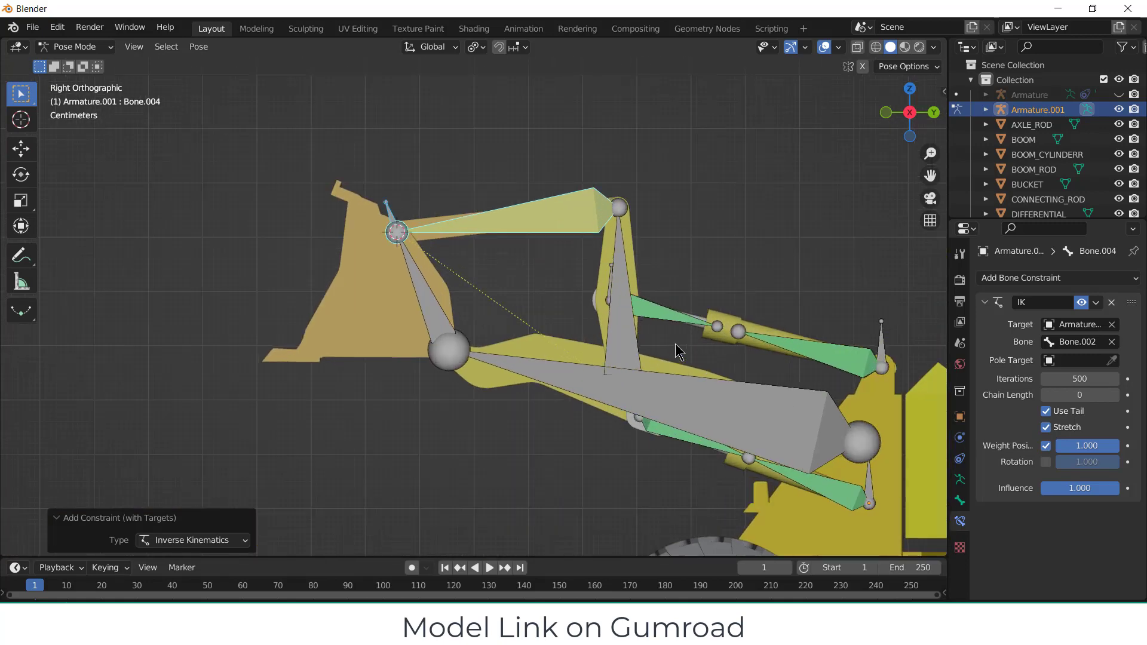
pyautogui.scroll(4, 647, 289)
pyautogui.click(113, 47)
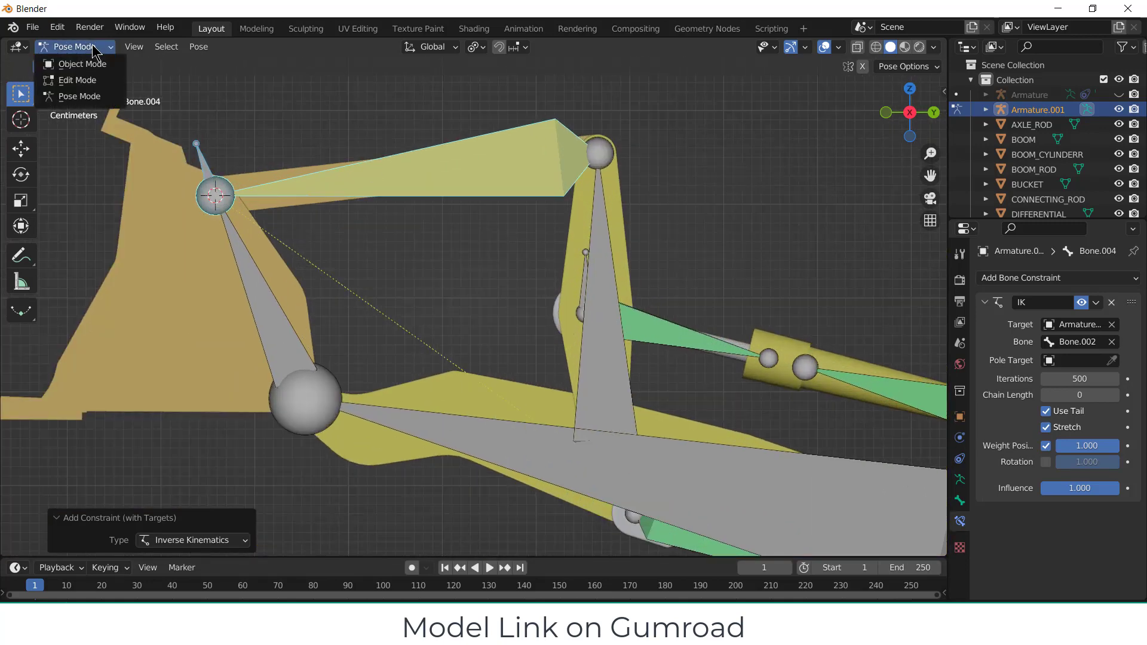
pyautogui.click(65, 76)
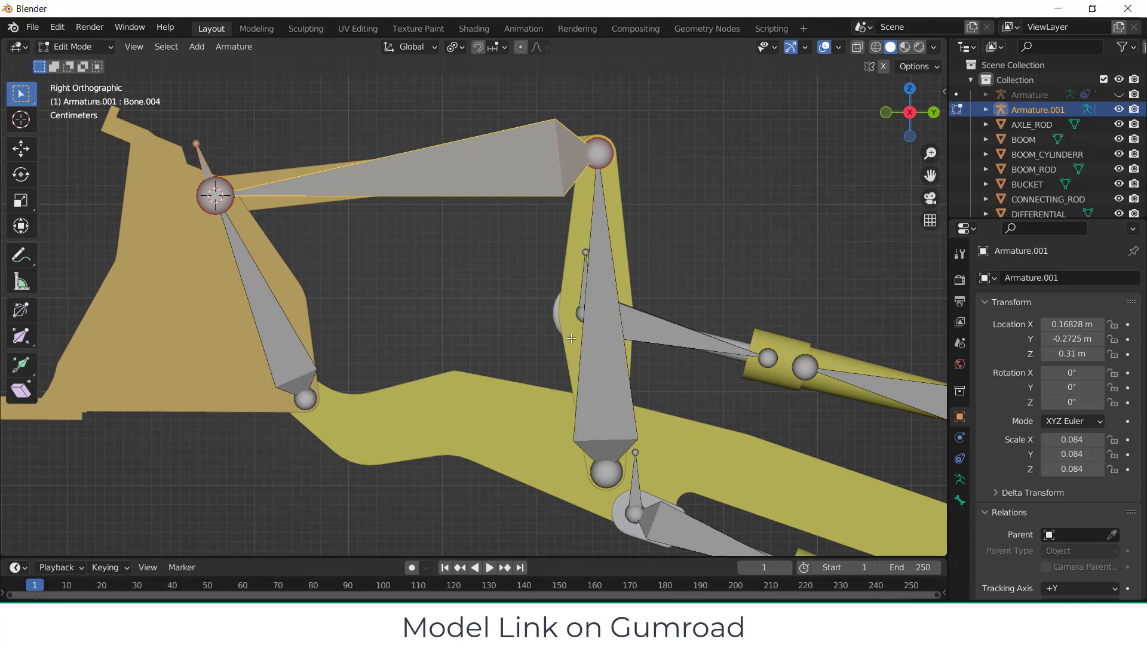
pyautogui.hotkey('alt', 'h')
pyautogui.hotkey('alt', 'a')
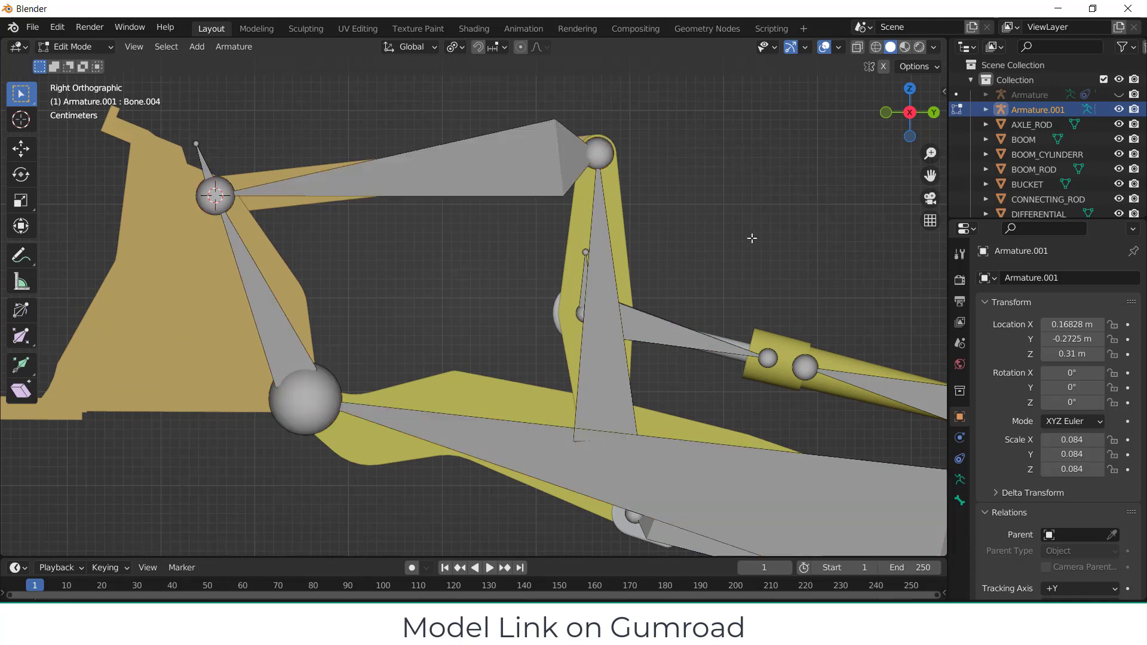
# - Parent the small target bone LuC.002 of the upper cylinder to the rocker arm bone with Keep Offset
pyautogui.click(586, 279)
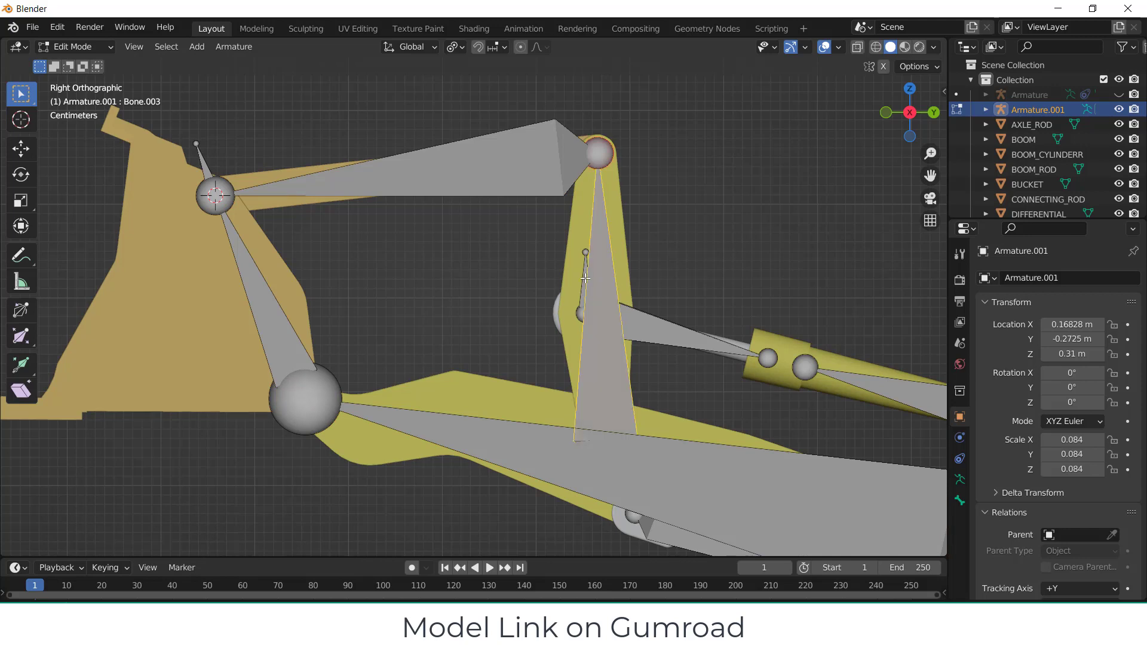
pyautogui.click(583, 276)
pyautogui.scroll(3, 583, 276)
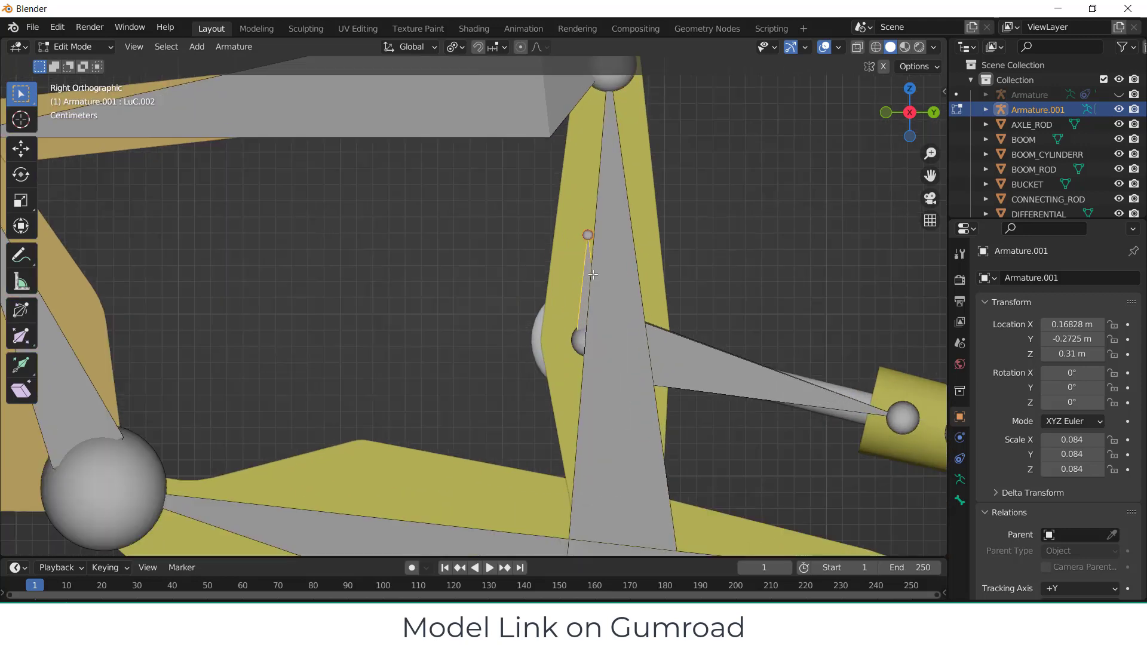
pyautogui.keyDown('shift'); pyautogui.click(627, 255); pyautogui.keyUp('shift')
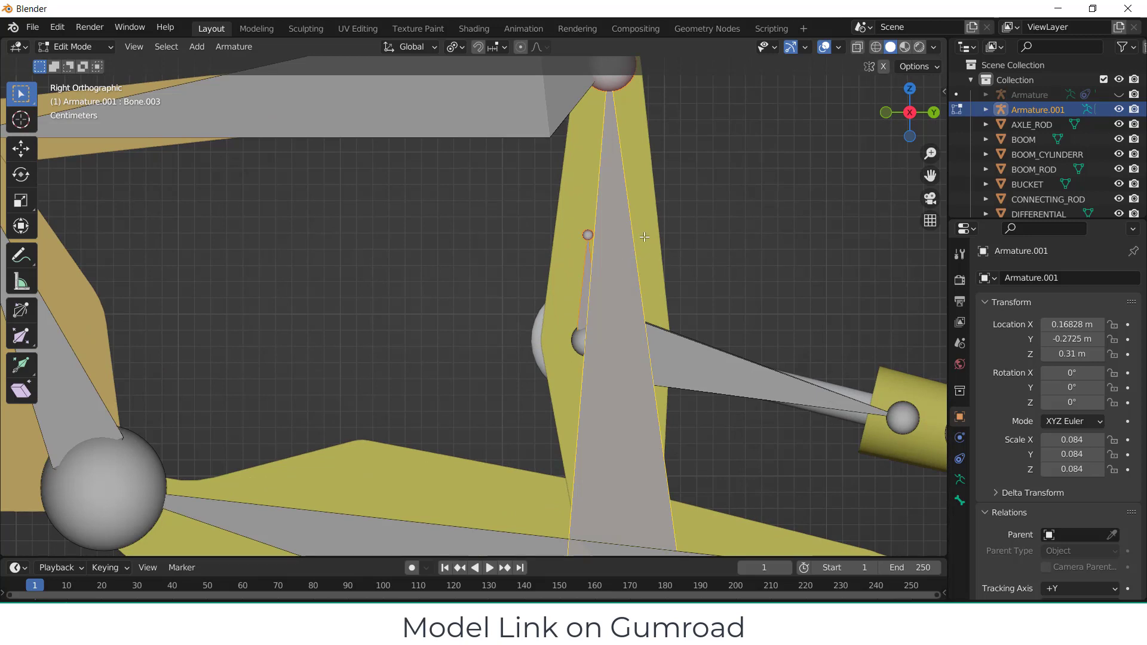
pyautogui.hotkey('ctrl', 'p')
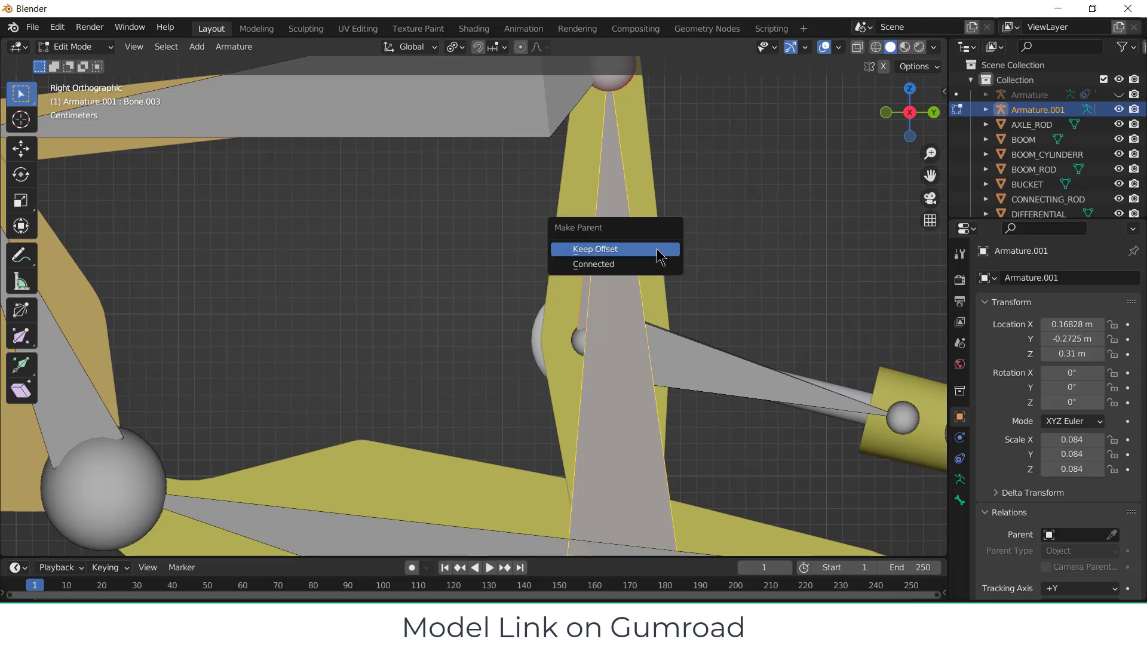
pyautogui.click(658, 251)
# - Hide the large boom bone to expose the lower cylinder's small target bone in the right view
pyautogui.scroll(-6, 674, 257)
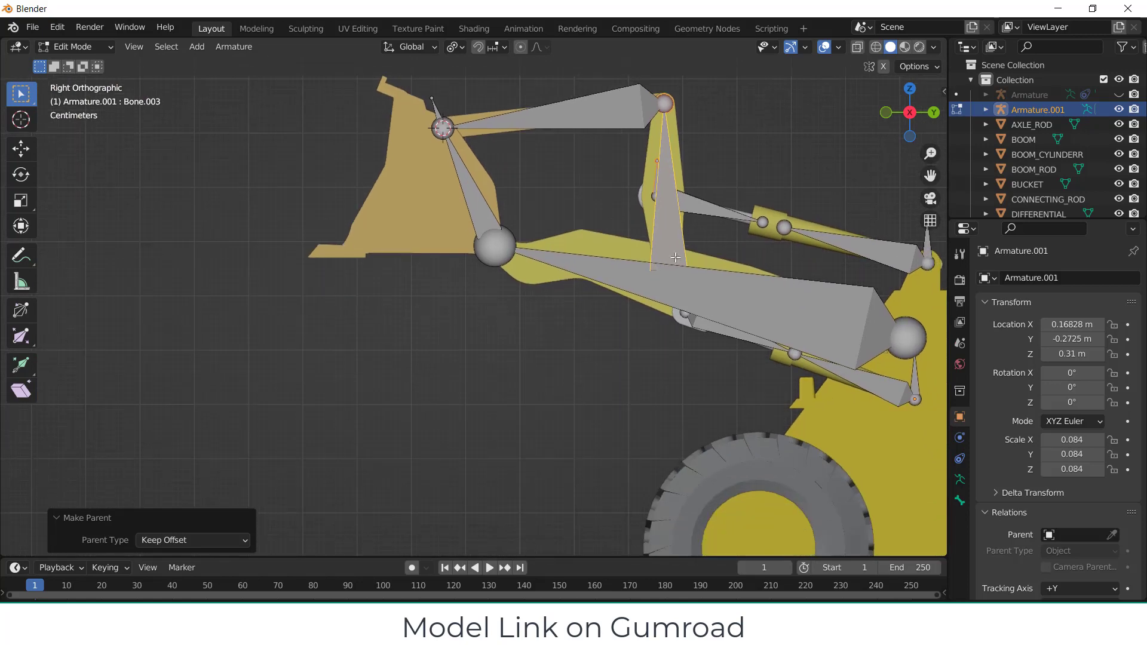
pyautogui.scroll(3, 676, 257)
pyautogui.moveTo(675, 257); pyautogui.dragTo(757, 303, button='middle')
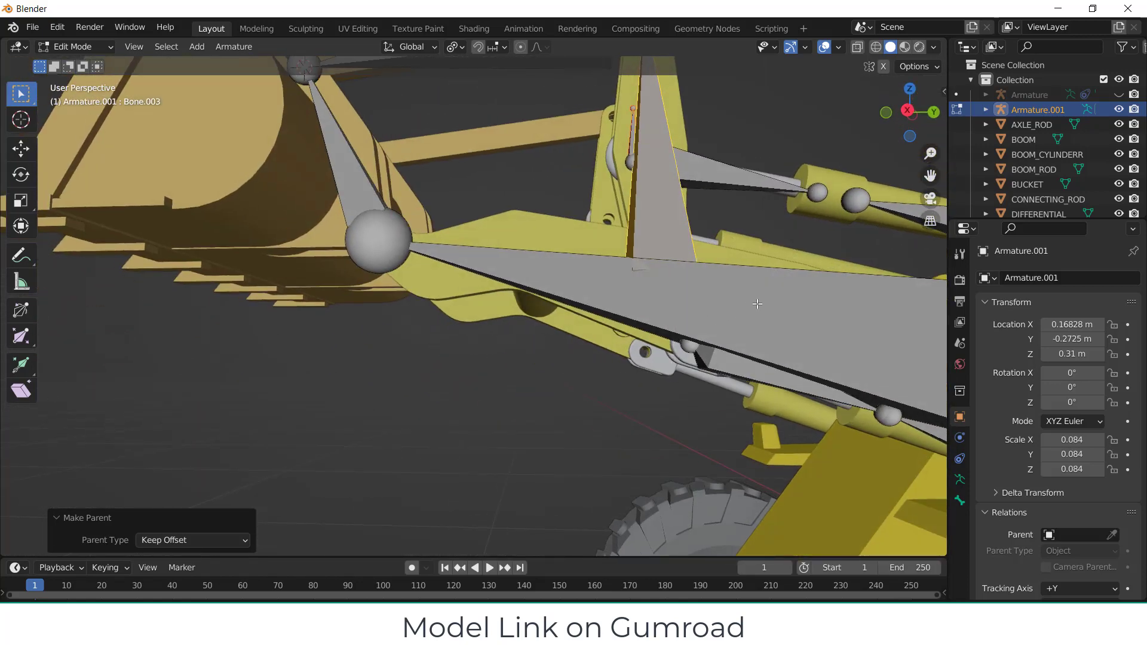
pyautogui.click(759, 302)
pyautogui.press('KP_3')
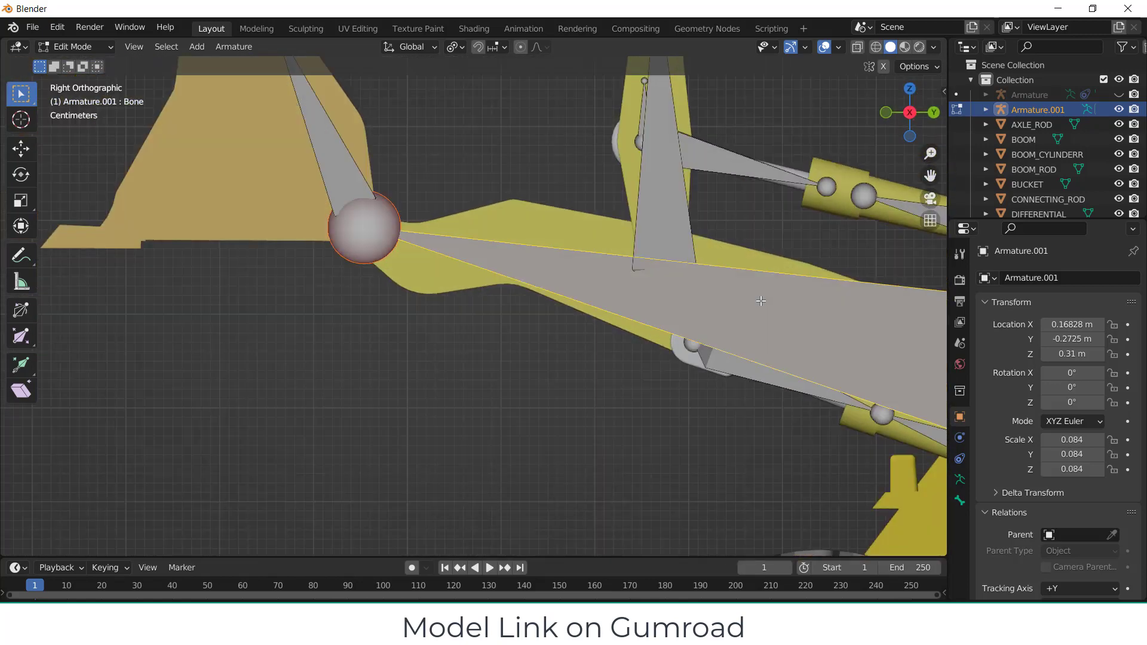
pyautogui.press('h')
pyautogui.scroll(3, 690, 309)
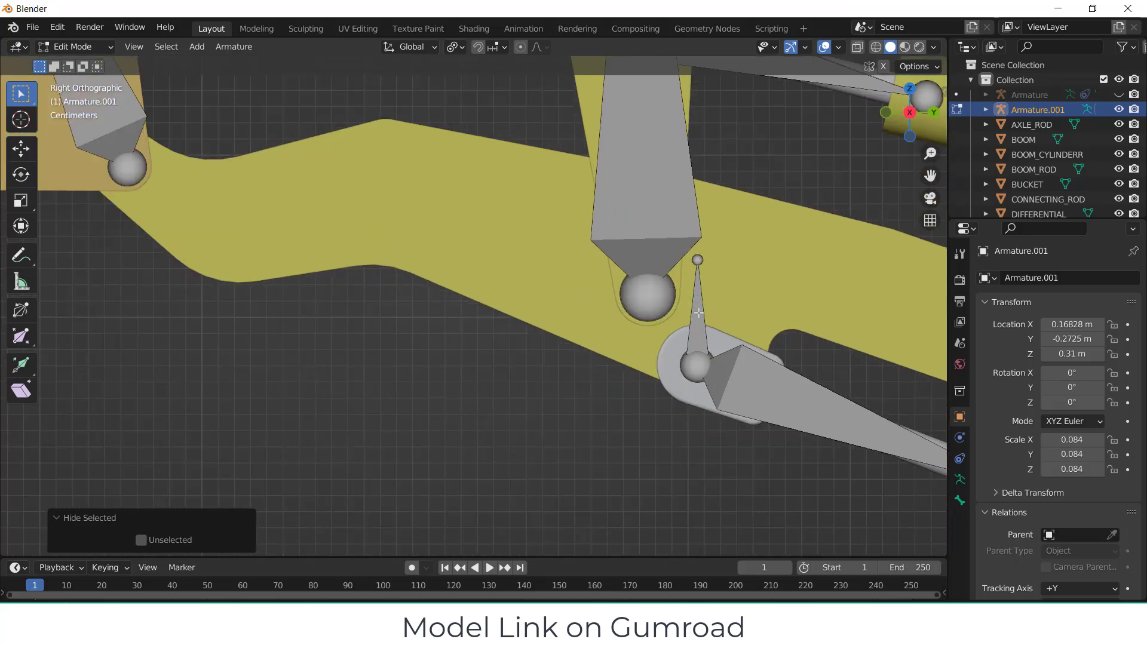
# - Select the lower cylinder's small target bone, reveal the hidden boom bone, and parent the small bone to it with Keep Offset
pyautogui.click(700, 314)
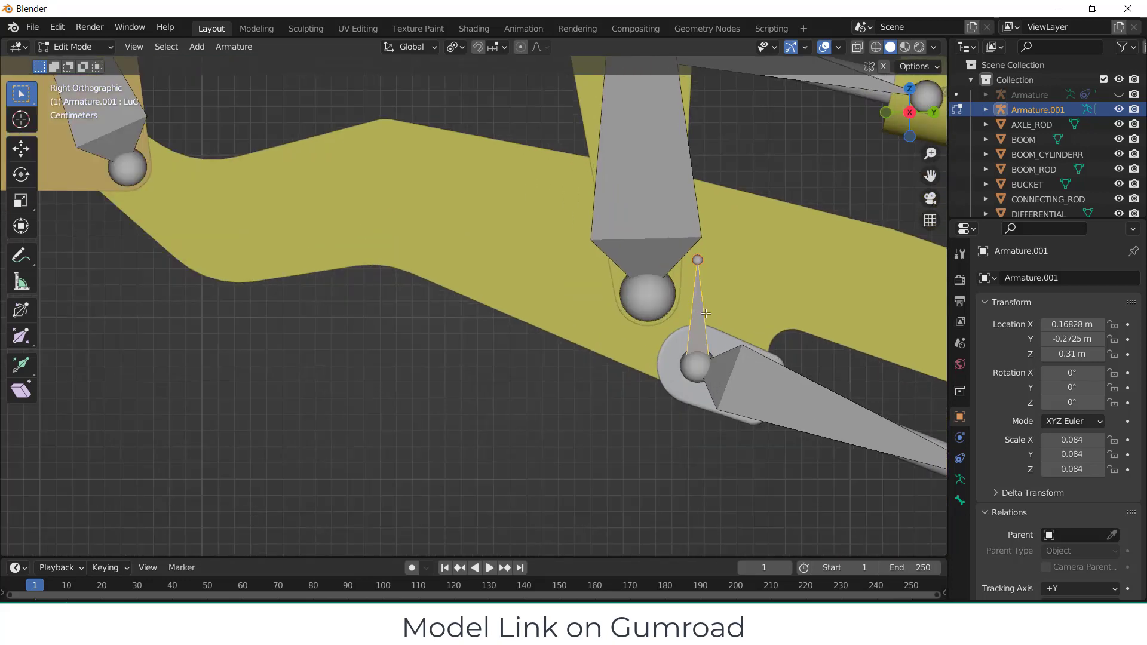
pyautogui.hotkey('alt', 'h')
pyautogui.hotkey('alt', 'a')
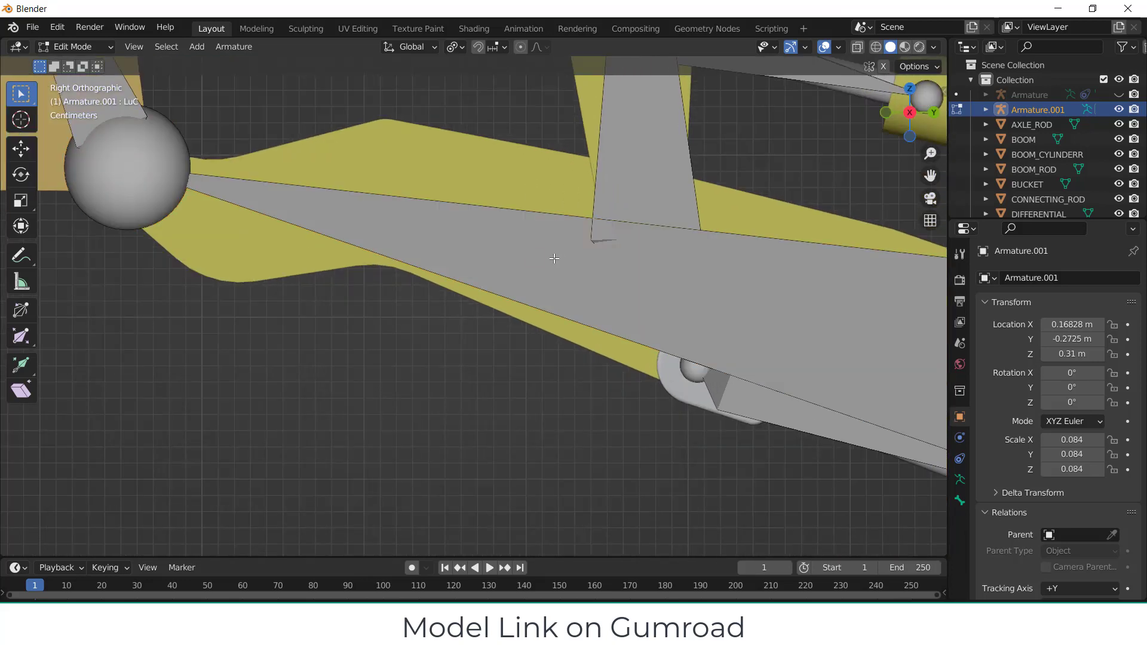
pyautogui.click(563, 227)
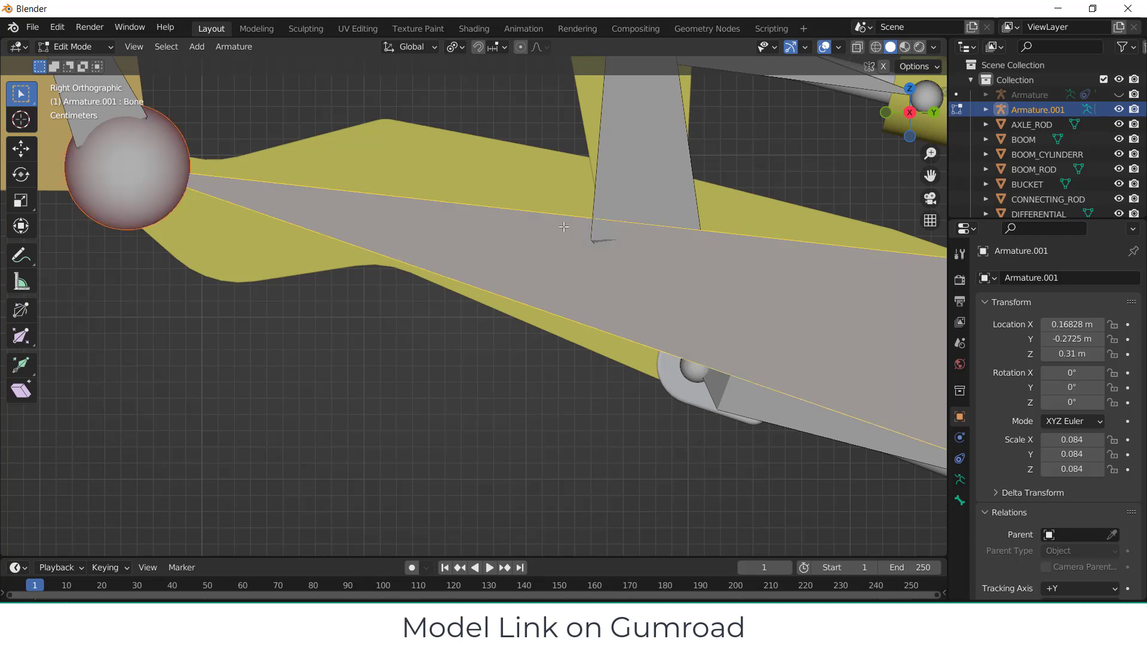
pyautogui.hotkey('ctrl', 'p')
pyautogui.click(565, 233)
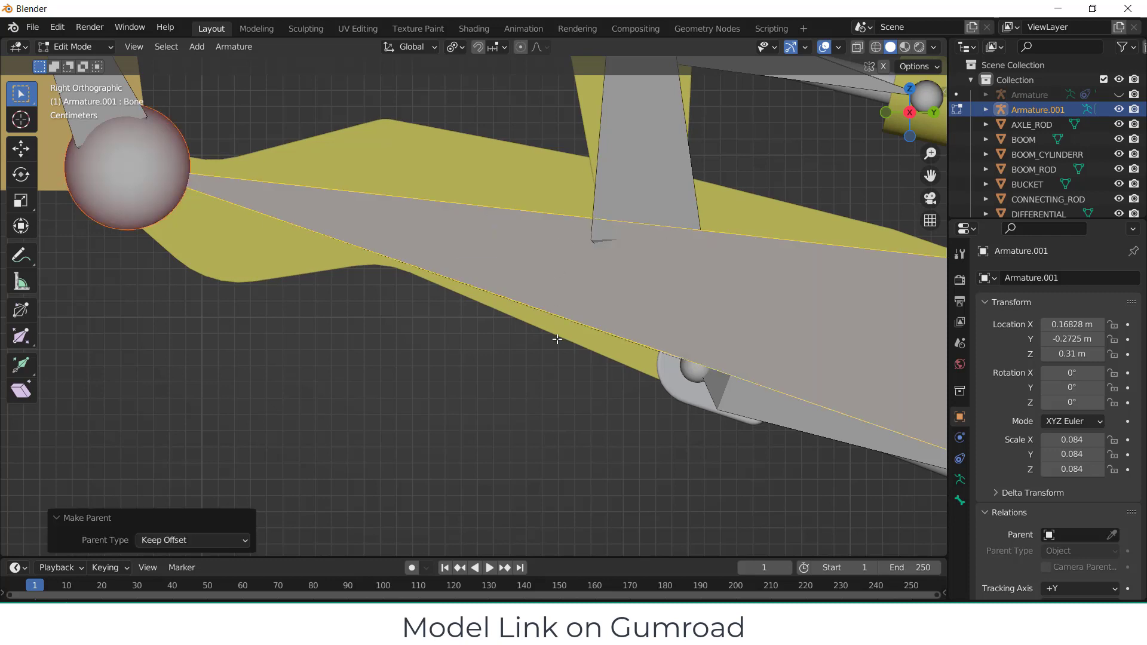
pyautogui.scroll(-9, 564, 340)
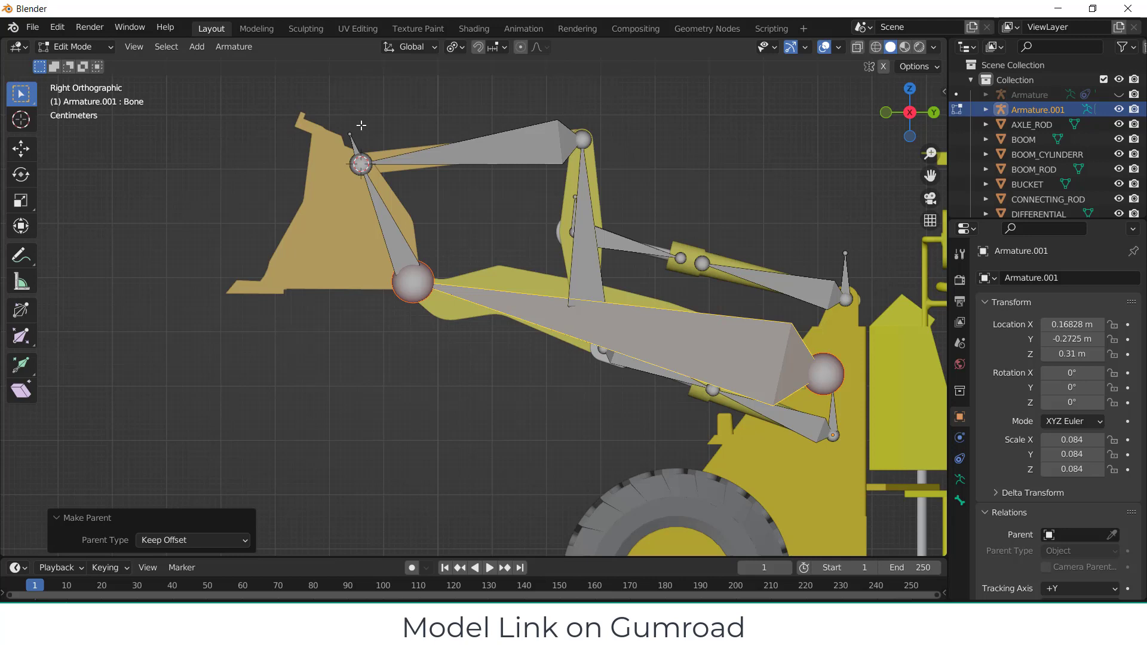
# - Switch to Pose Mode and test the linkage by rotating the bucket bone a few degrees, cancelling the rotation
pyautogui.click(76, 47)
pyautogui.click(84, 94)
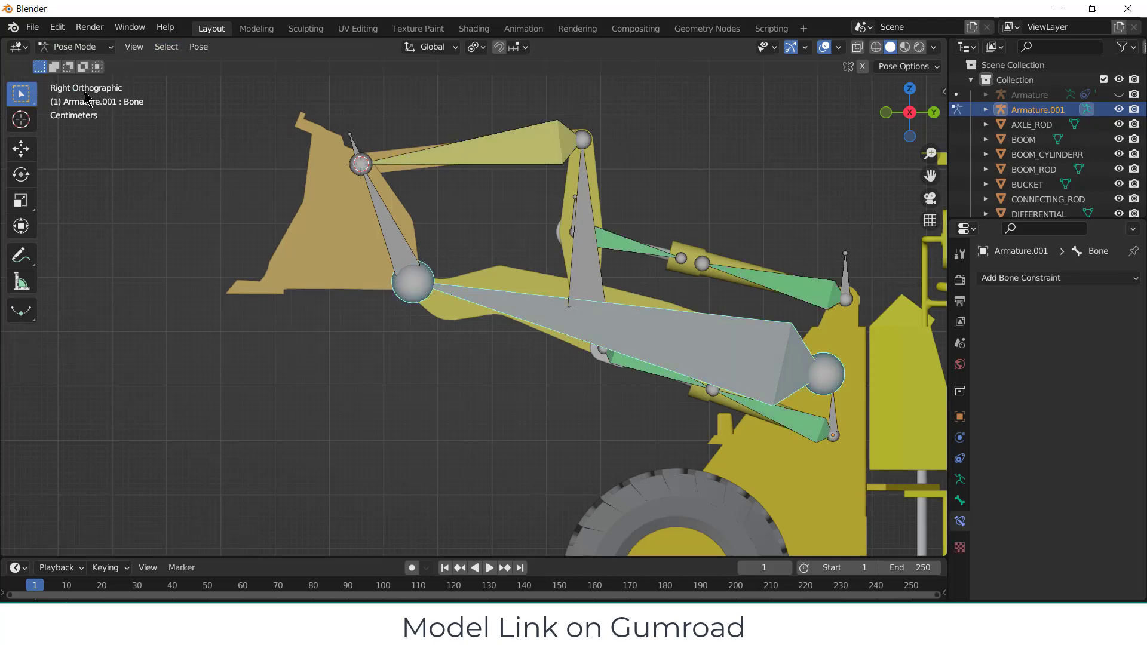
pyautogui.click(396, 248)
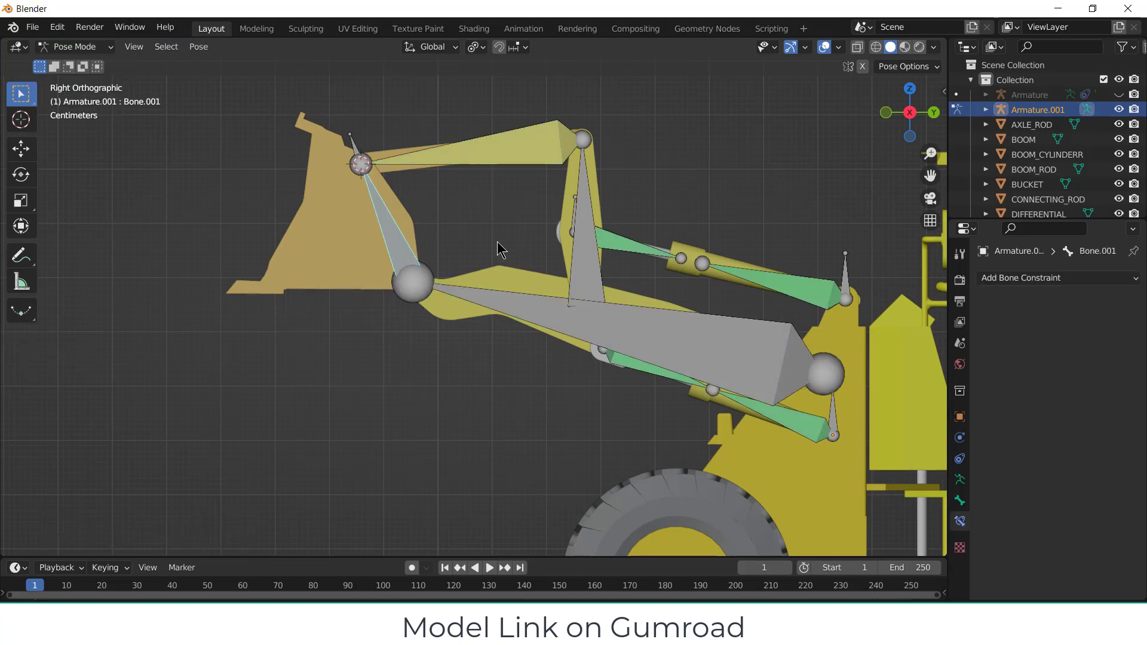
pyautogui.press('r')
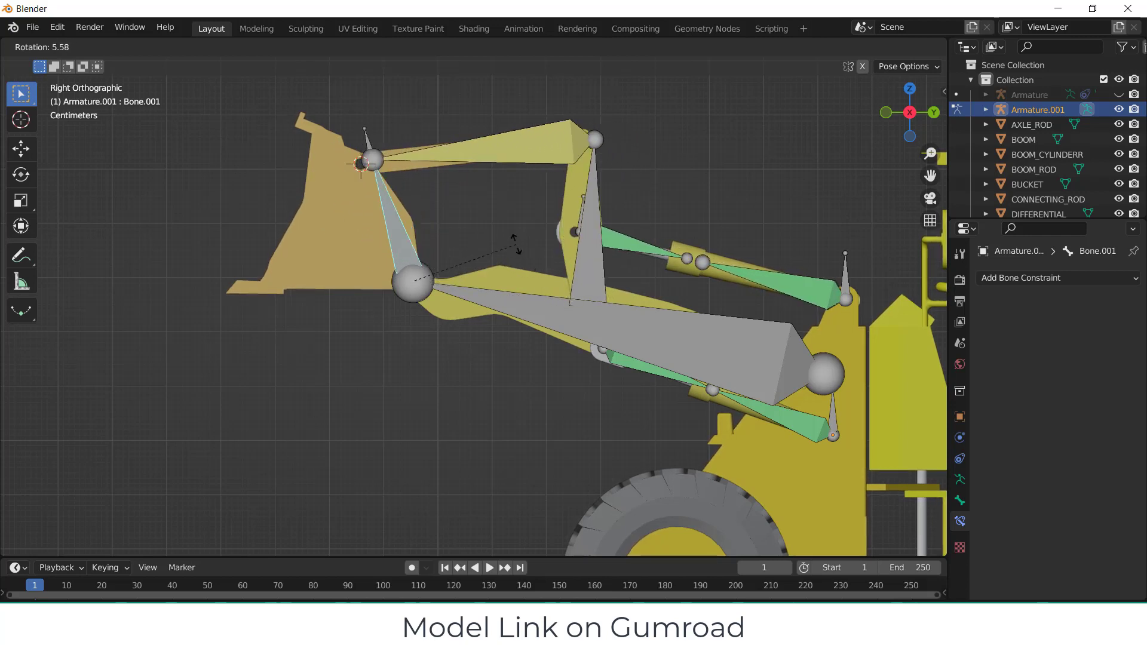
pyautogui.press('Escape')
# - Test the whole rig by rotating the boom bone a few degrees, cancelling the rotation
pyautogui.click(693, 326)
pyautogui.press('r')
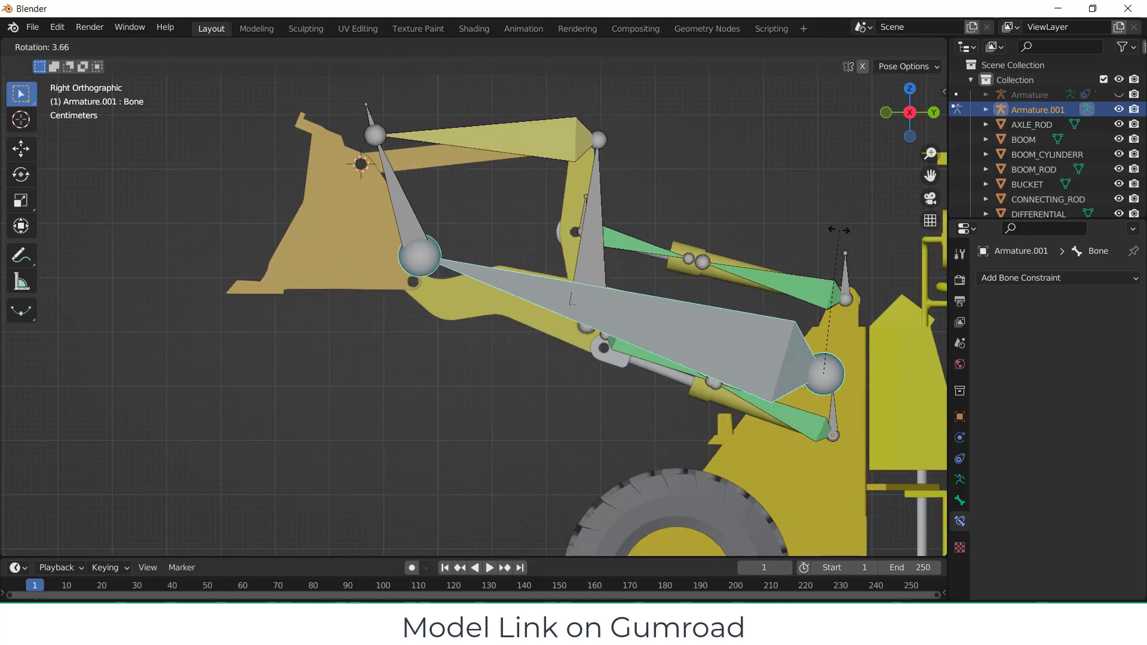
pyautogui.press('Escape')
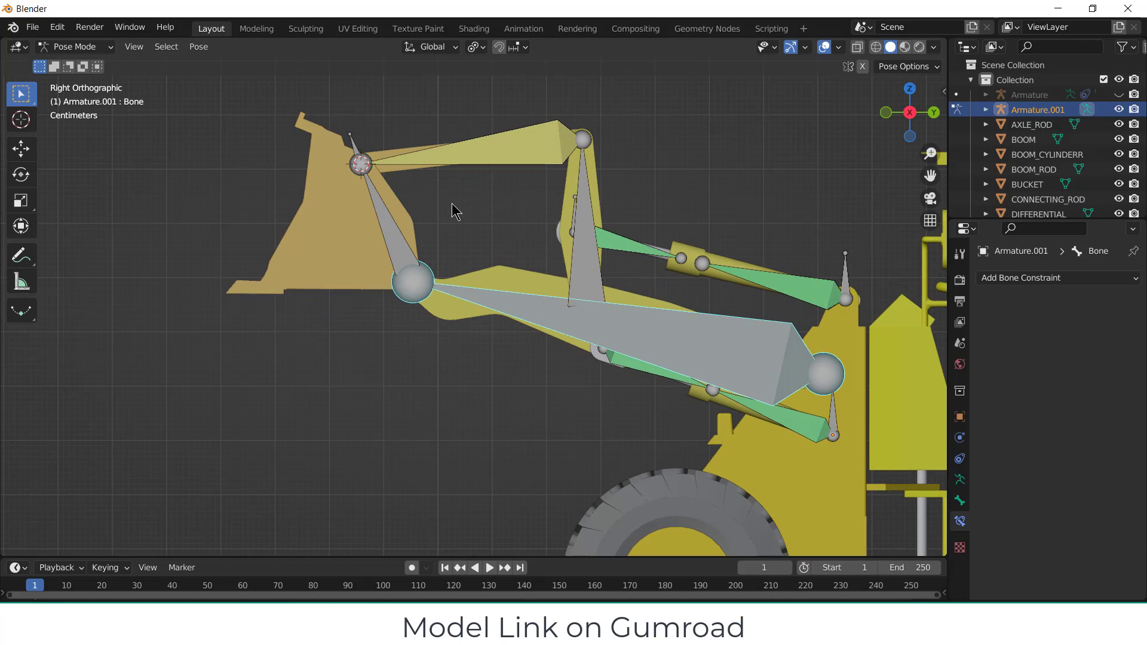
# - Turn off Lock Object Modes while in Object Mode and return the armature to Pose Mode
pyautogui.moveTo(394, 210); pyautogui.dragTo(348, 186, button='middle')
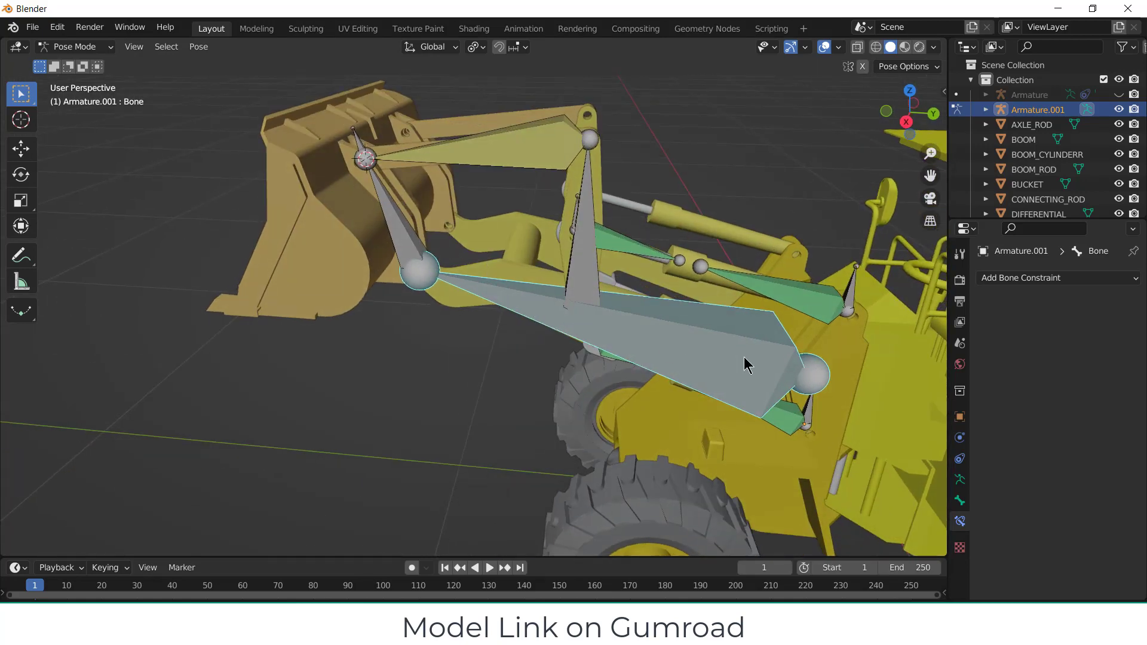
pyautogui.press('KP_3')
pyautogui.click(75, 47)
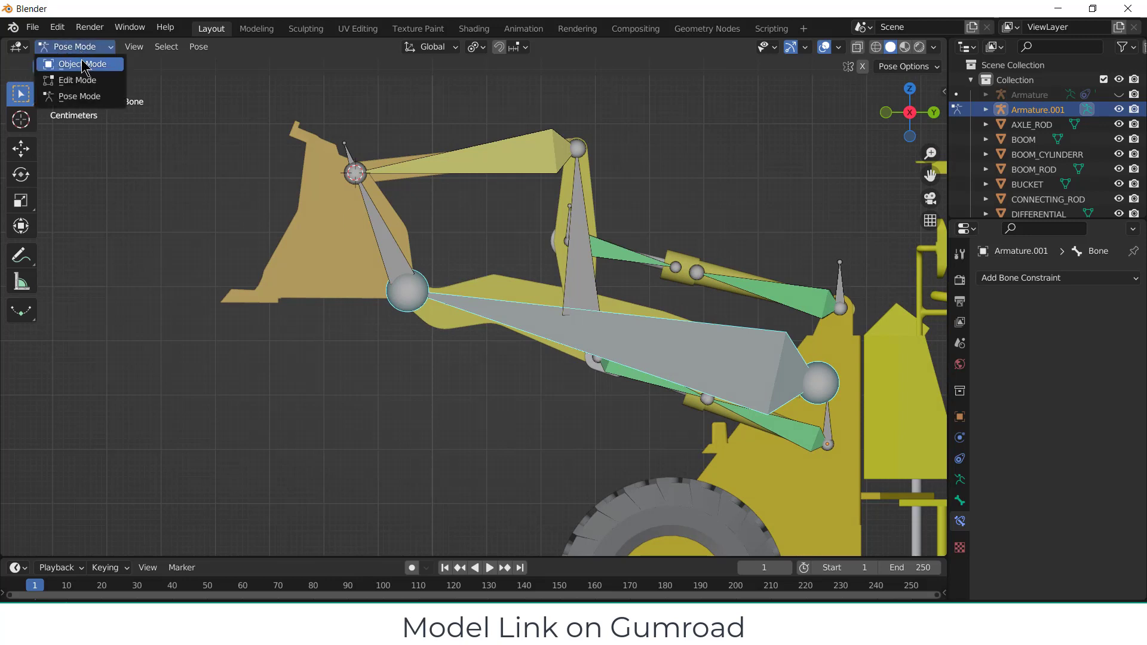
pyautogui.click(82, 64)
pyautogui.click(58, 28)
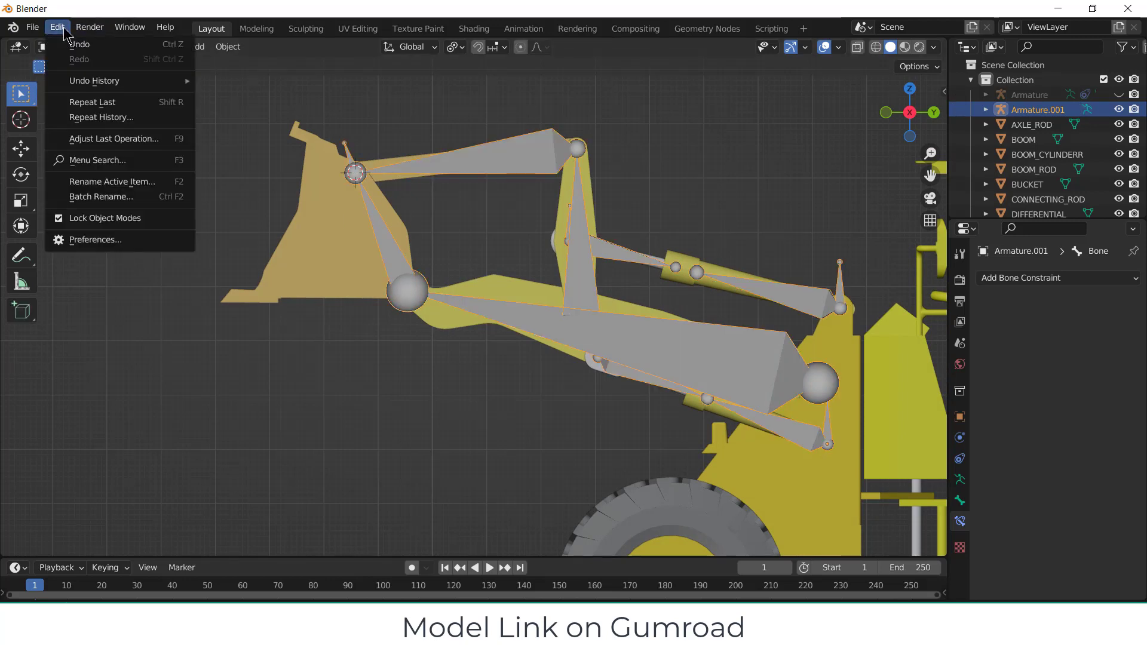
pyautogui.click(95, 219)
pyautogui.click(92, 52)
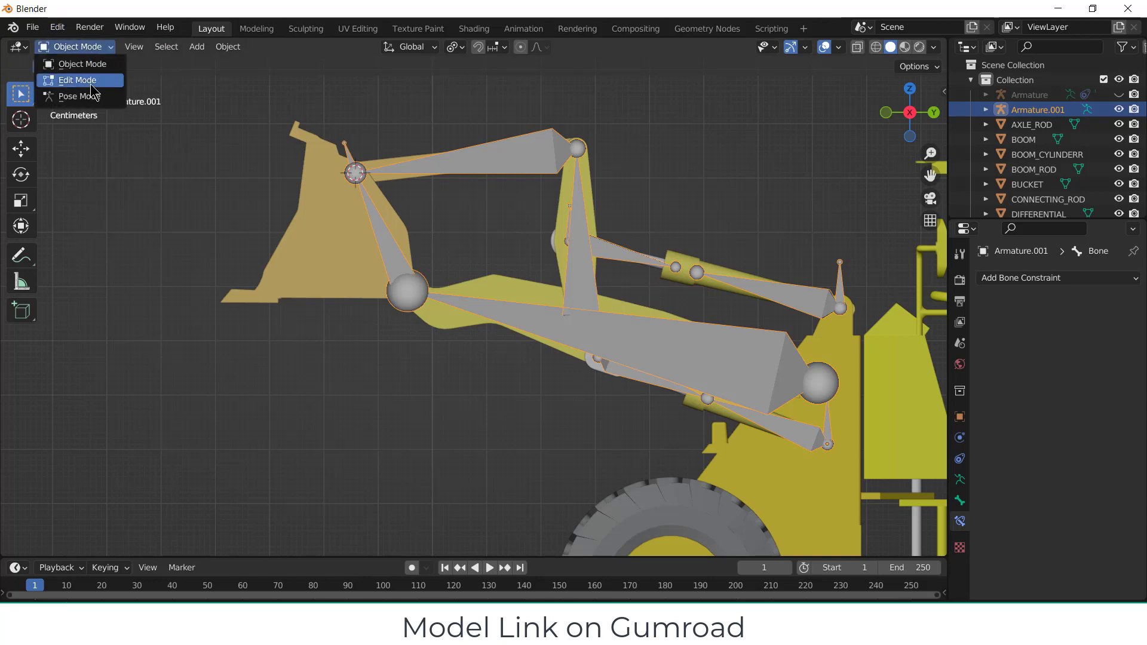
pyautogui.click(90, 95)
# - Select the bucket mesh, add the bucket bone to the selection, and parent the mesh to it with the Bone option
pyautogui.scroll(3, 337, 232)
pyautogui.scroll(1, 336, 232)
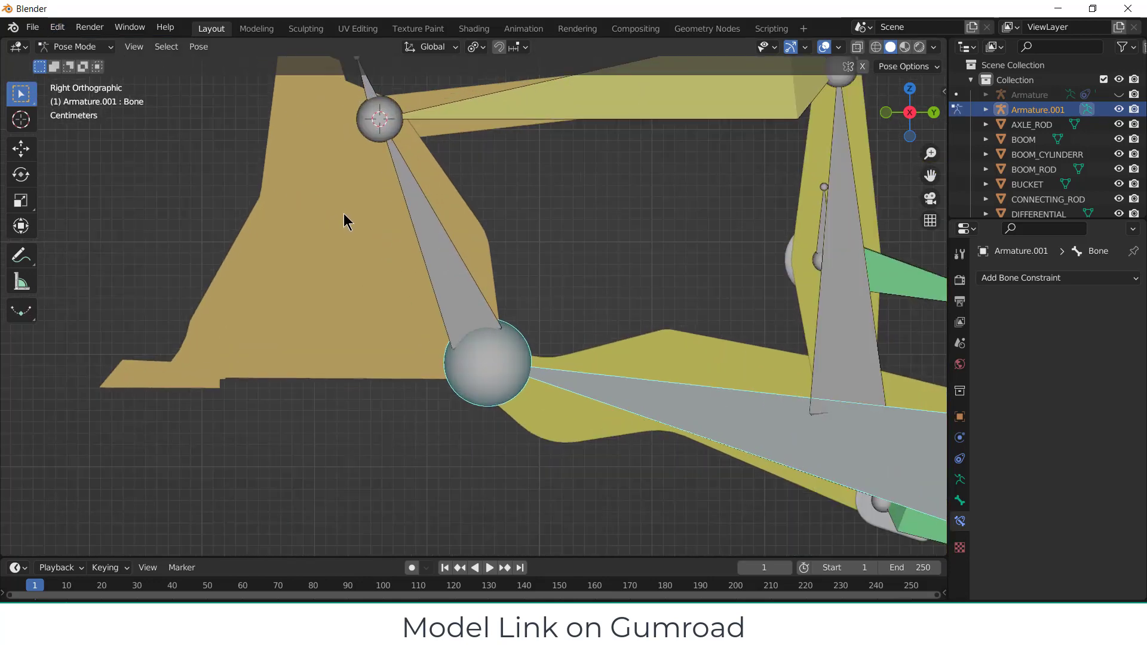
pyautogui.click(345, 223)
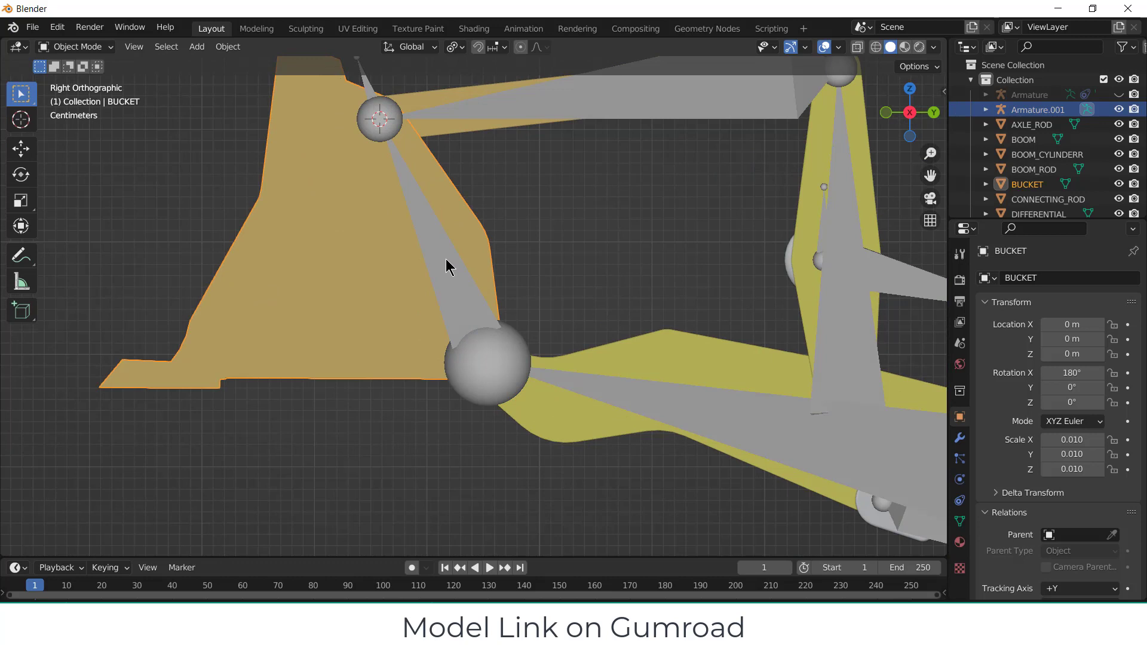
pyautogui.click(456, 275)
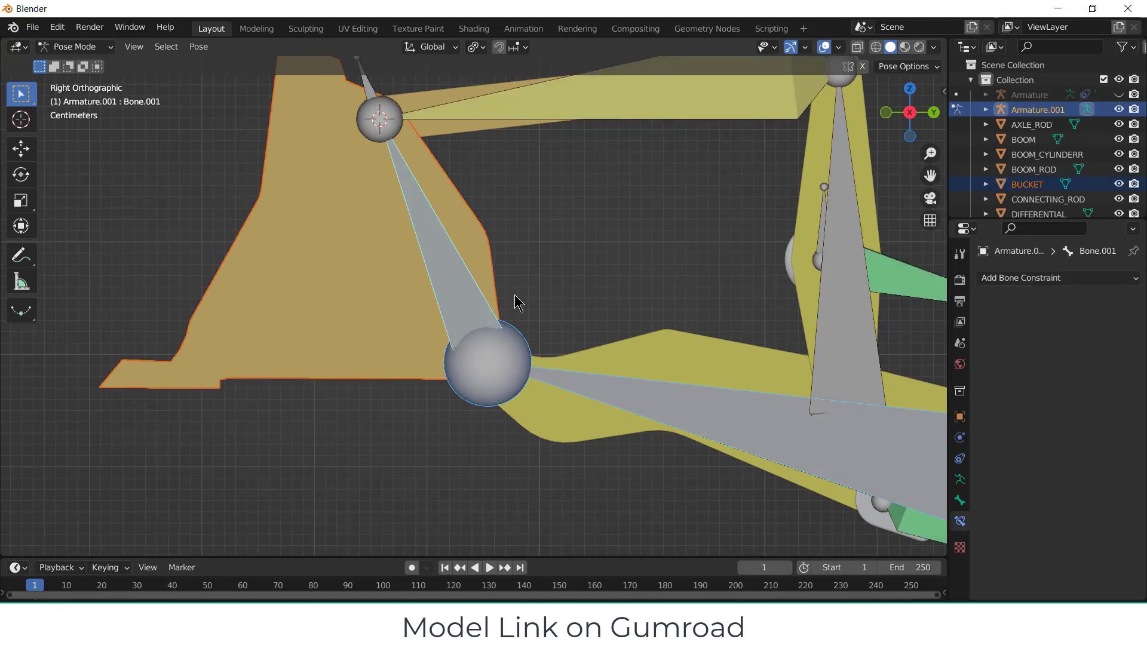
pyautogui.hotkey('ctrl', 'p')
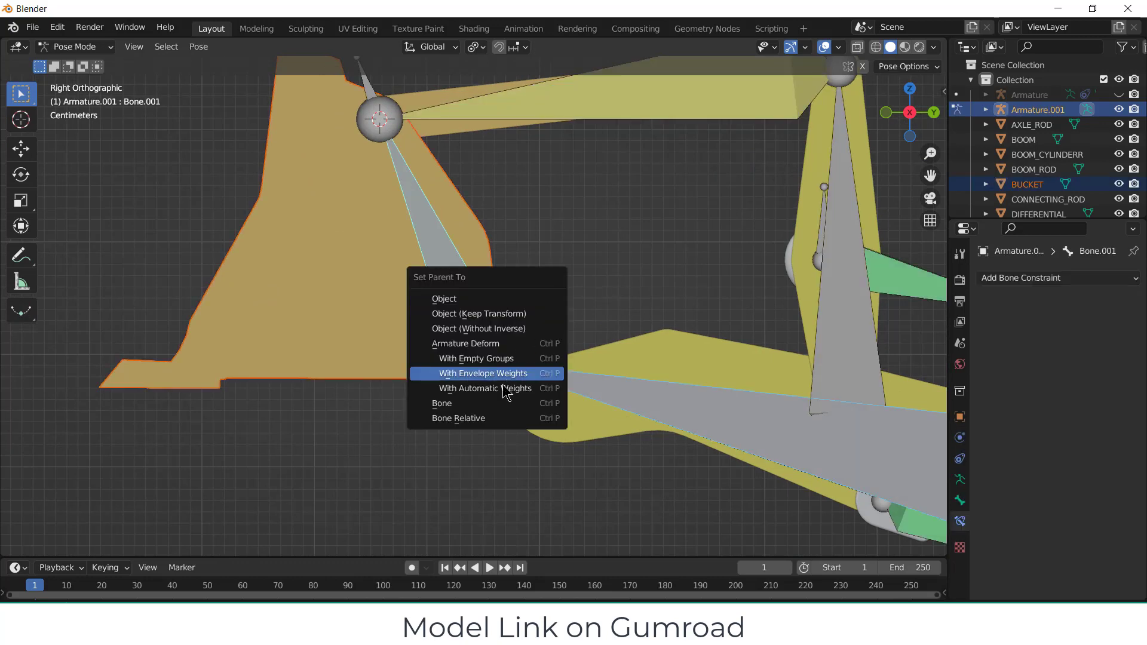
pyautogui.click(502, 404)
# - Select the connecting rod mesh and add its overlying bone to the selection in Pose Mode
pyautogui.keyDown('shift'); pyautogui.moveTo(571, 251); pyautogui.dragTo(482, 371, button='middle'); pyautogui.keyUp('shift')
pyautogui.hotkey('ctrl', 'Tab')
pyautogui.click(344, 230)
pyautogui.keyDown('shift'); pyautogui.click(449, 234); pyautogui.keyUp('shift')
pyautogui.hotkey('ctrl', 'Tab')
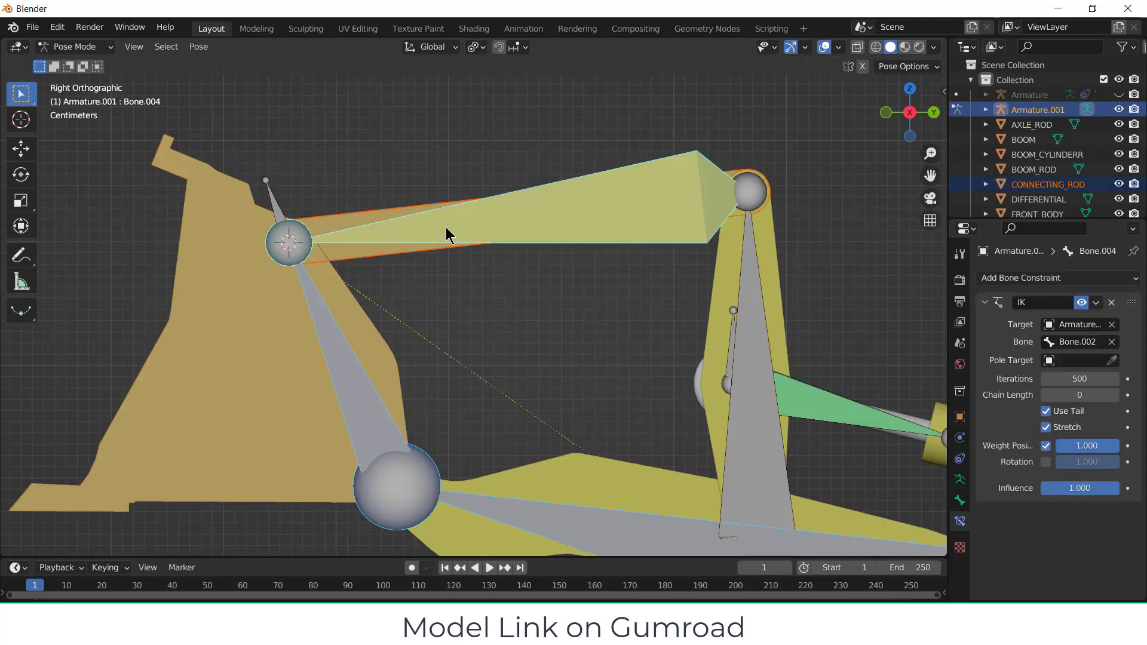
# - Parent CONNECTING_ROD to Bone.004 and the upright rocker arm mesh to Bone.003, using the Bone parent type for both
pyautogui.hotkey('ctrl', 'p')
pyautogui.click(482, 242)
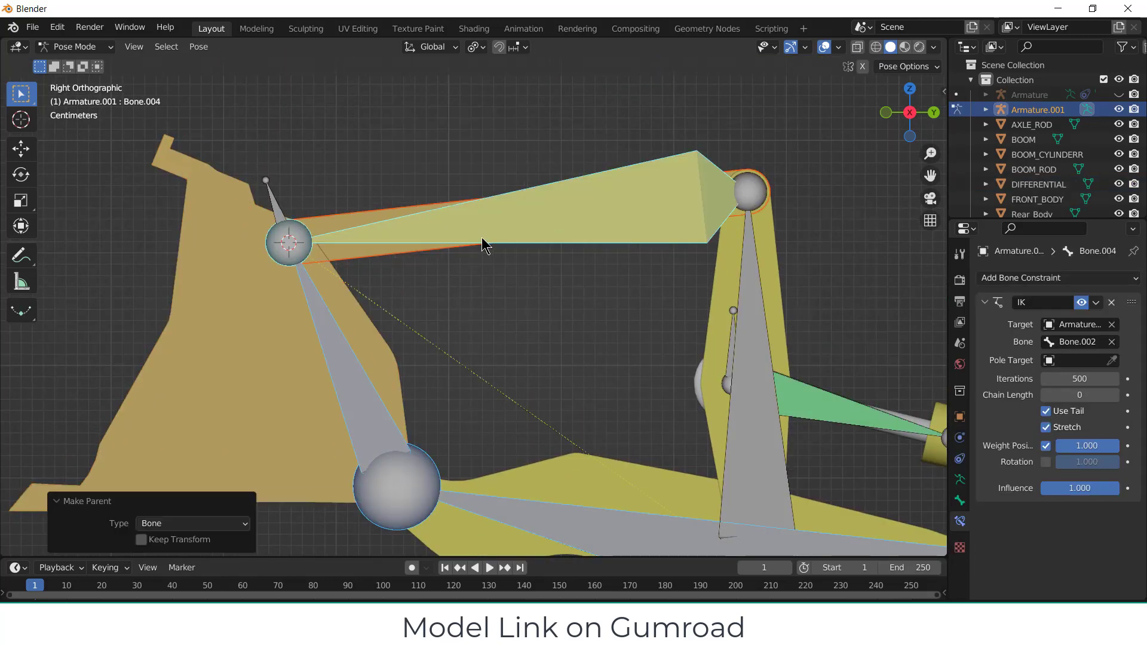
pyautogui.hotkey('ctrl', 'Tab')
pyautogui.click(776, 293)
pyautogui.keyDown('shift'); pyautogui.click(756, 286); pyautogui.keyUp('shift')
pyautogui.hotkey('ctrl', 'Tab')
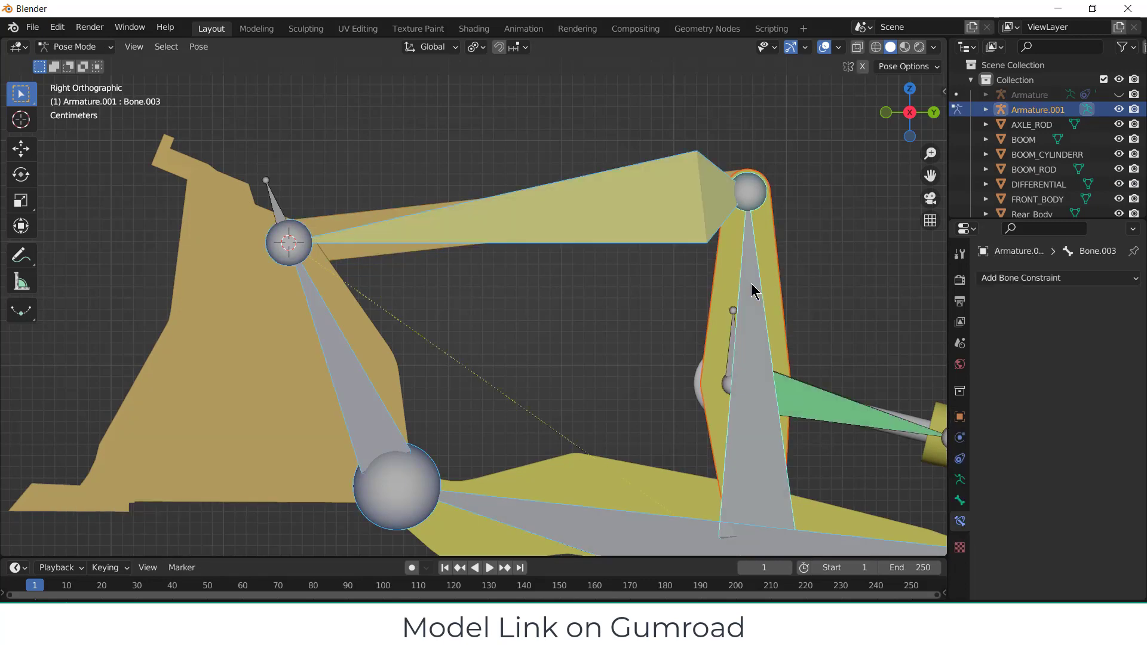
pyautogui.hotkey('ctrl', 'p')
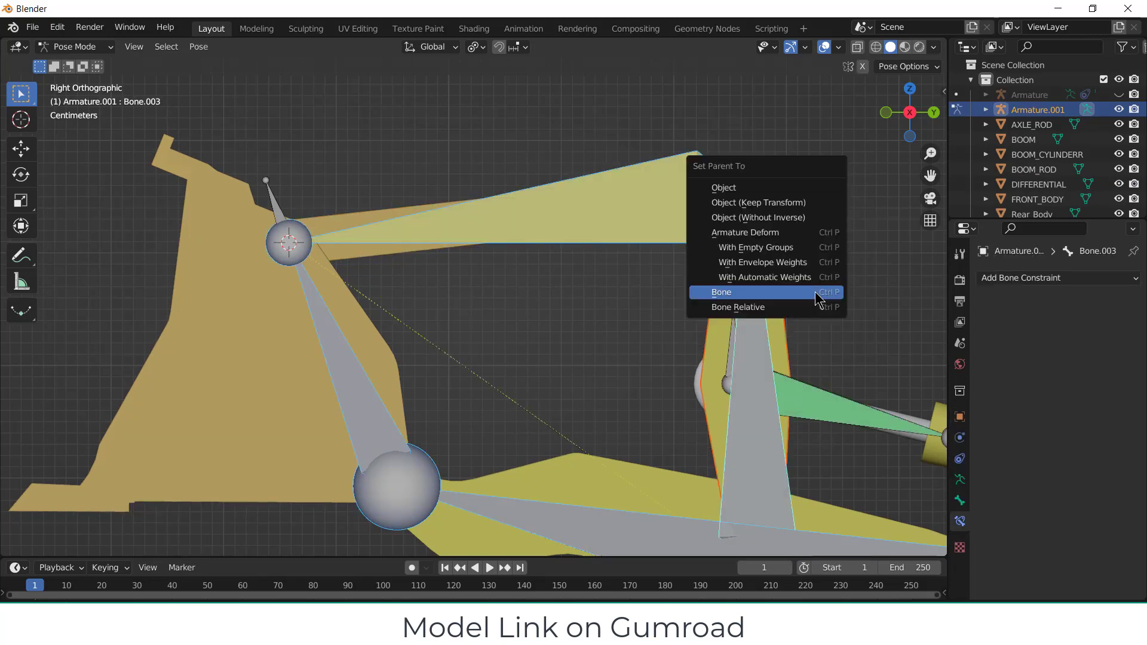
pyautogui.click(817, 292)
# - Parent ROCKER_ARM_ROD to the upper cylinder's rod bone LuC.003 with the Bone parent type
pyautogui.moveTo(735, 320); pyautogui.dragTo(857, 420, button='middle')
pyautogui.click(890, 438)
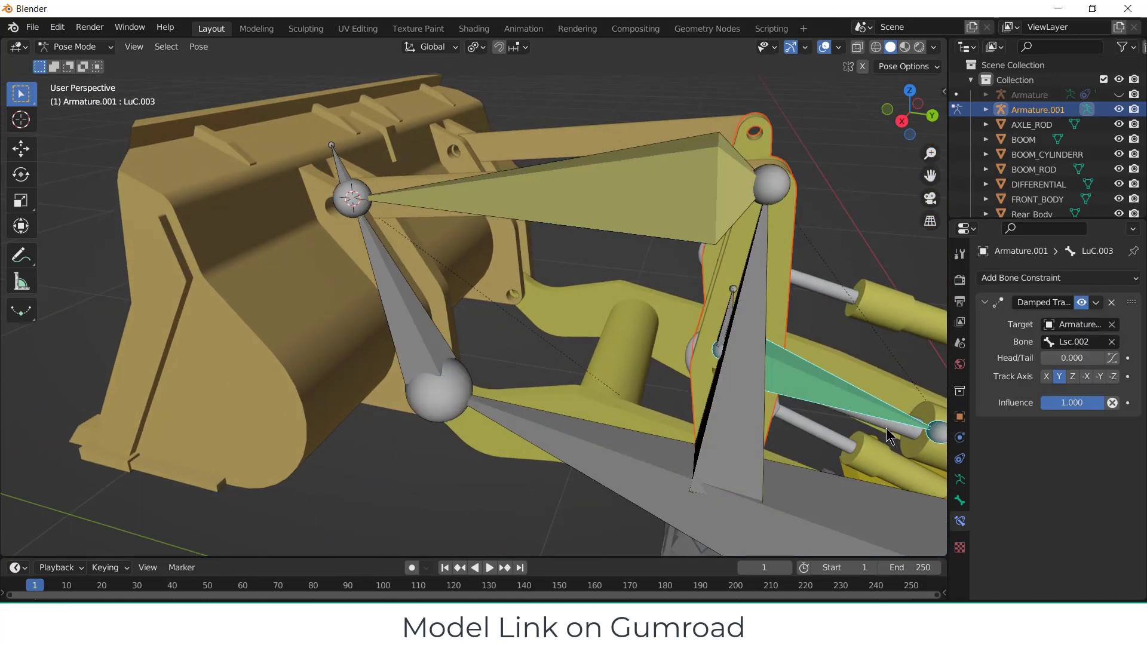
pyautogui.press('KP_3')
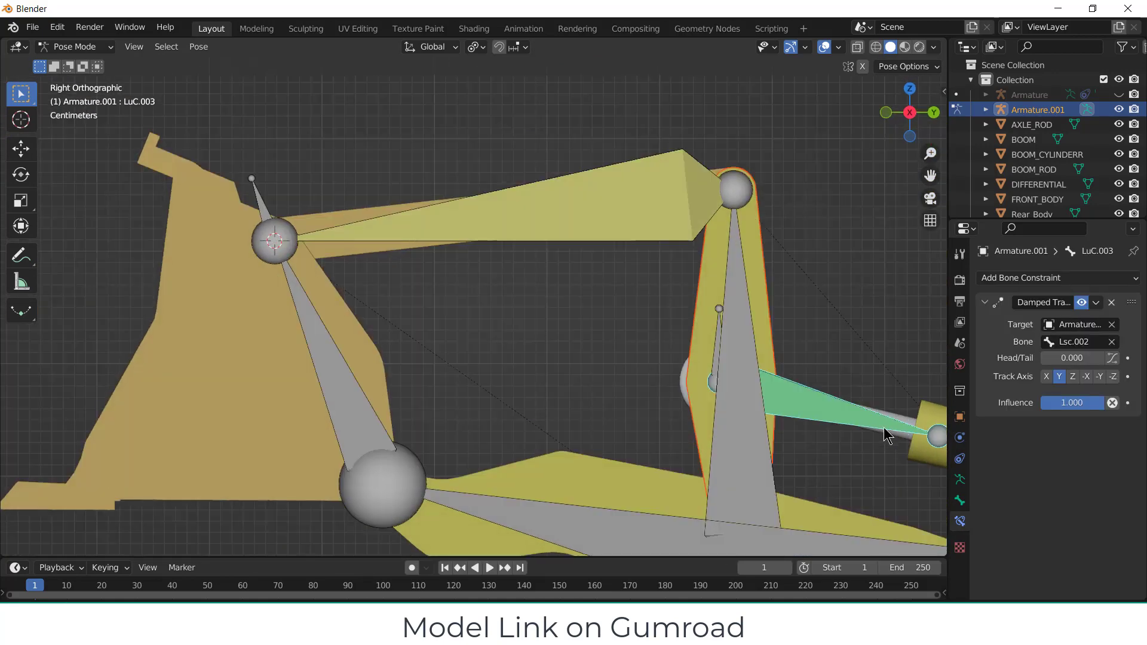
pyautogui.scroll(5, 574, 289)
pyautogui.click(602, 325)
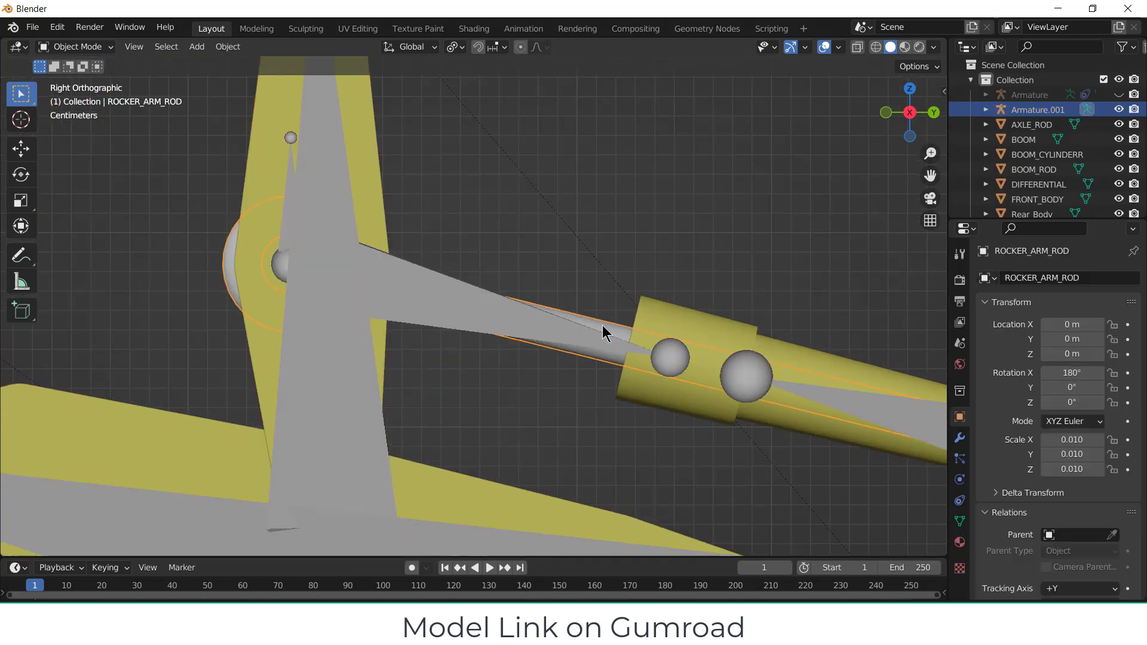
pyautogui.hotkey('ctrl', 'z')
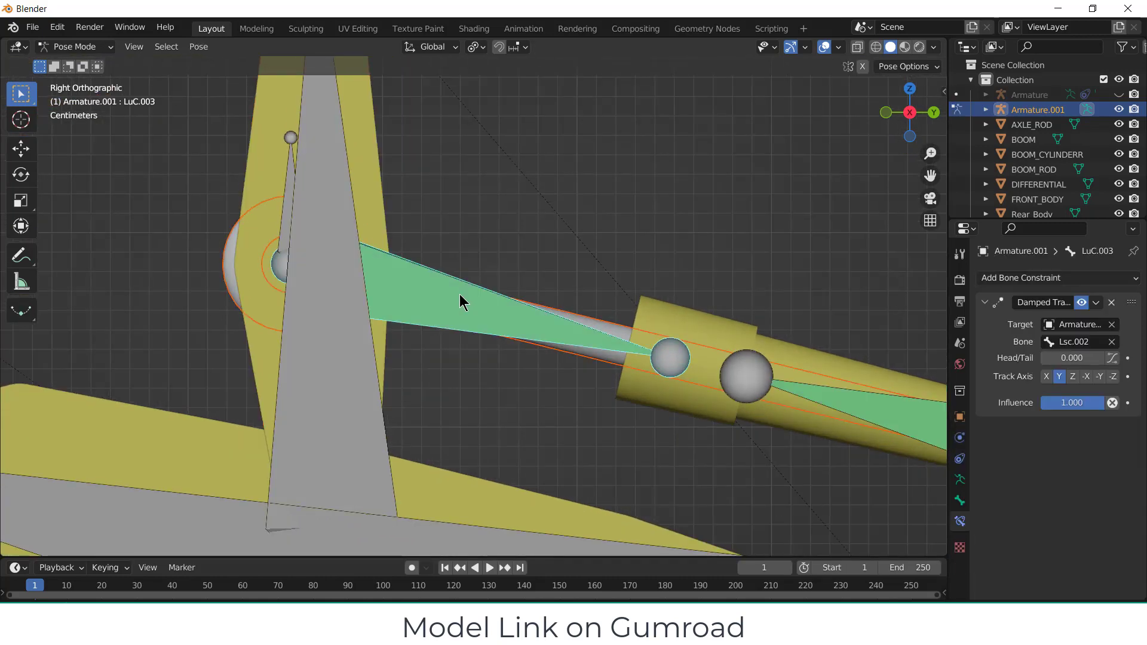
pyautogui.hotkey('ctrl', 'p')
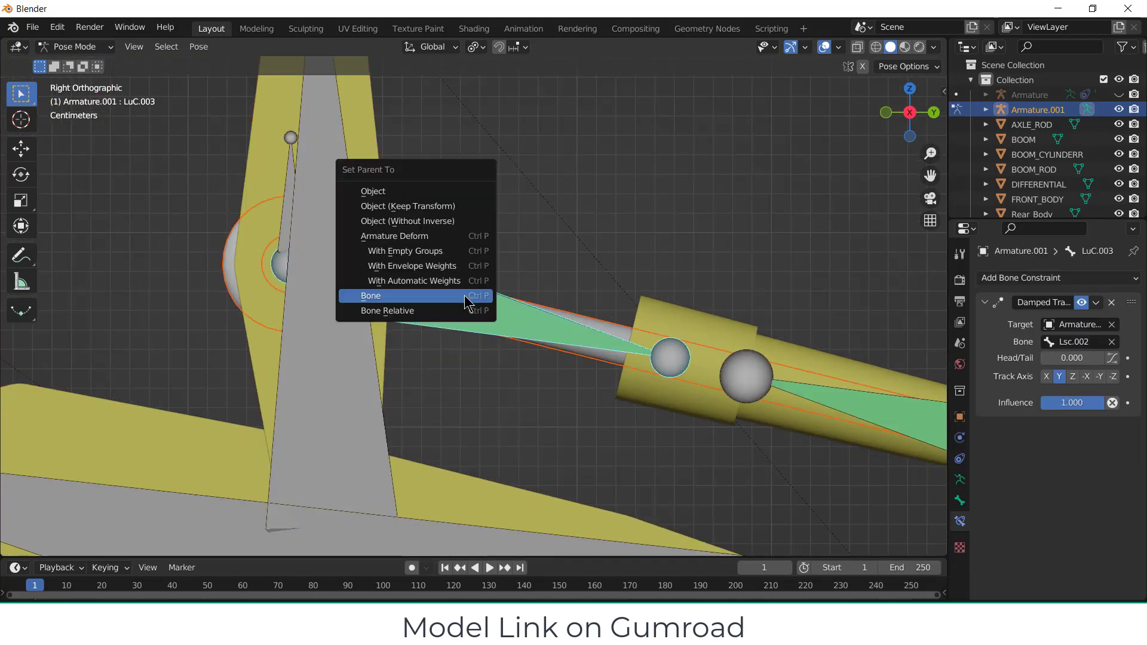
pyautogui.click(465, 297)
# - Parent the upper hydraulic cylinder barrel to bone Lsc.003 with the Bone parent type
pyautogui.moveTo(735, 328); pyautogui.dragTo(464, 235, button='middle')
pyautogui.press('KP_3')
pyautogui.scroll(-4, 642, 295)
pyautogui.scroll(4, 530, 251)
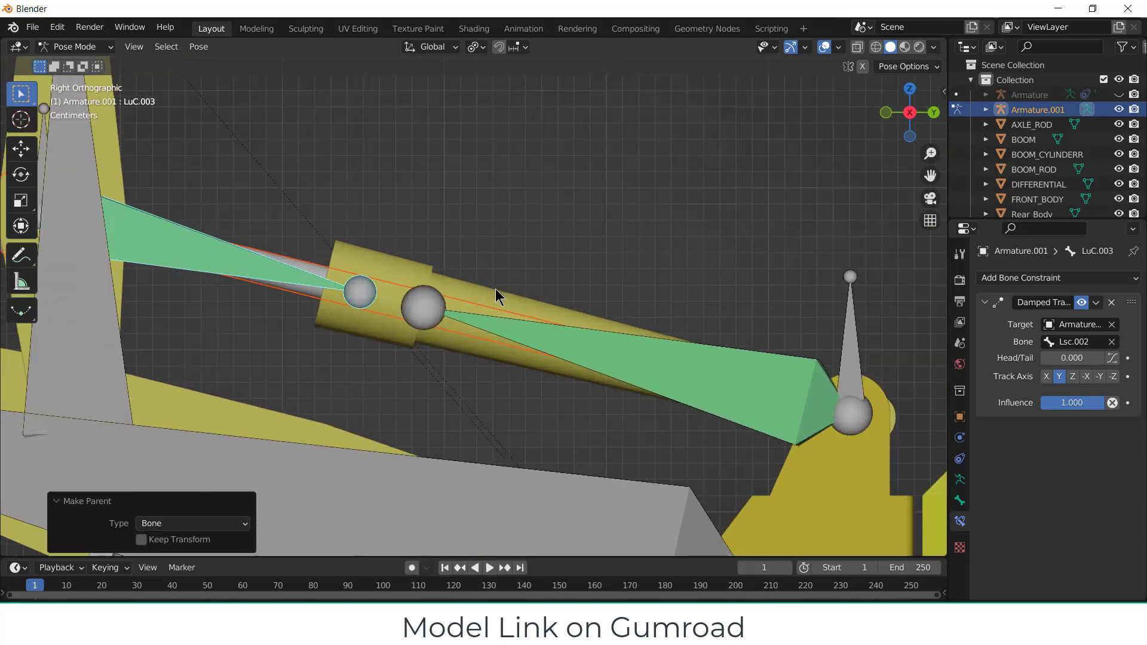
pyautogui.hotkey('ctrl', 'Tab')
pyautogui.click(513, 301)
pyautogui.keyDown('shift'); pyautogui.click(671, 367); pyautogui.keyUp('shift')
pyautogui.hotkey('ctrl', 'Tab')
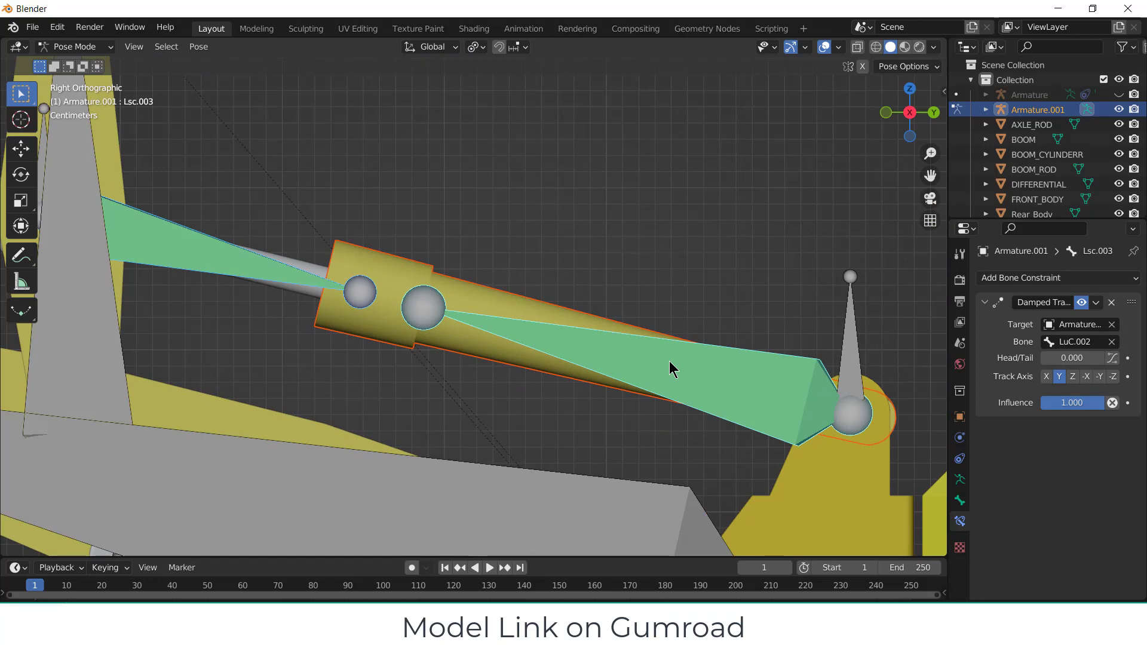
pyautogui.hotkey('ctrl', 'p')
pyautogui.click(670, 363)
# - Parent the BOOM mesh to the large boom bone named Bone with the Bone parent type
pyautogui.scroll(-3, 575, 415)
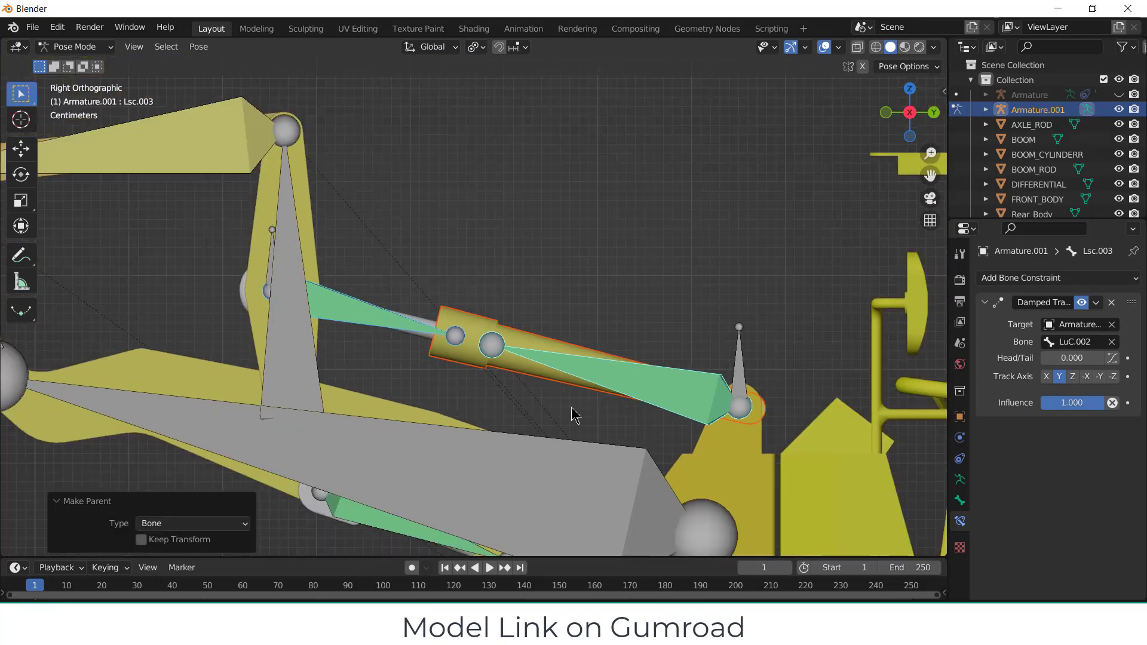
pyautogui.keyDown('shift'); pyautogui.moveTo(530, 416); pyautogui.dragTo(615, 290, button='middle'); pyautogui.keyUp('shift')
pyautogui.scroll(3, 535, 287)
pyautogui.hotkey('ctrl', 'Tab')
pyautogui.click(308, 258)
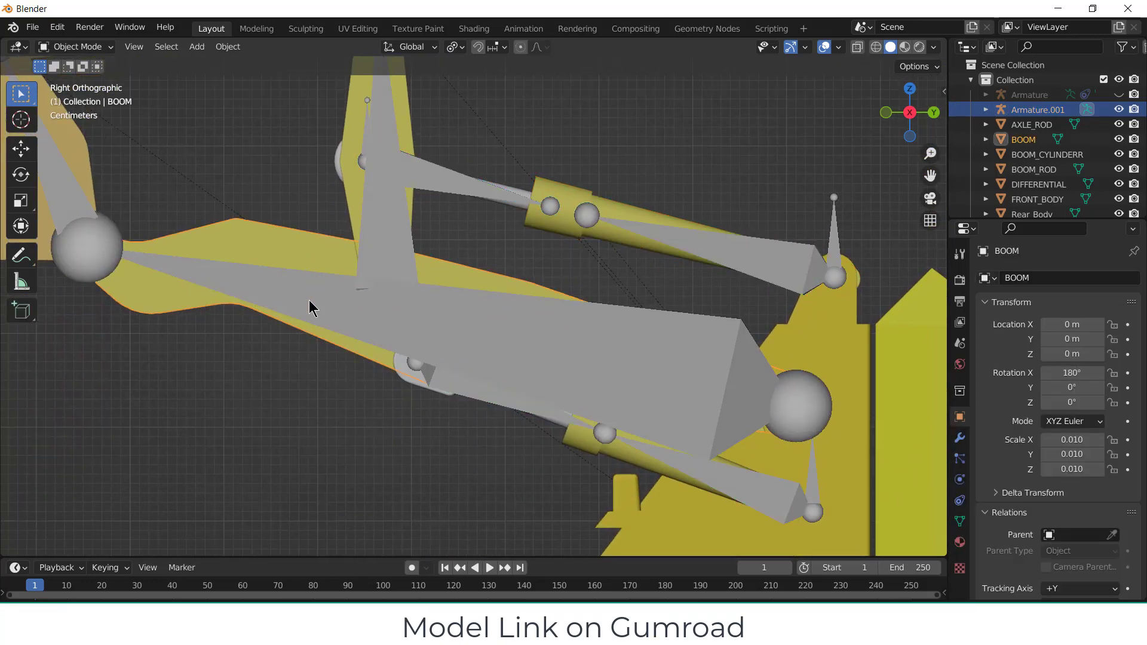
pyautogui.keyDown('shift'); pyautogui.click(525, 330); pyautogui.keyUp('shift')
pyautogui.hotkey('ctrl', 'Tab')
pyautogui.hotkey('ctrl', 'p')
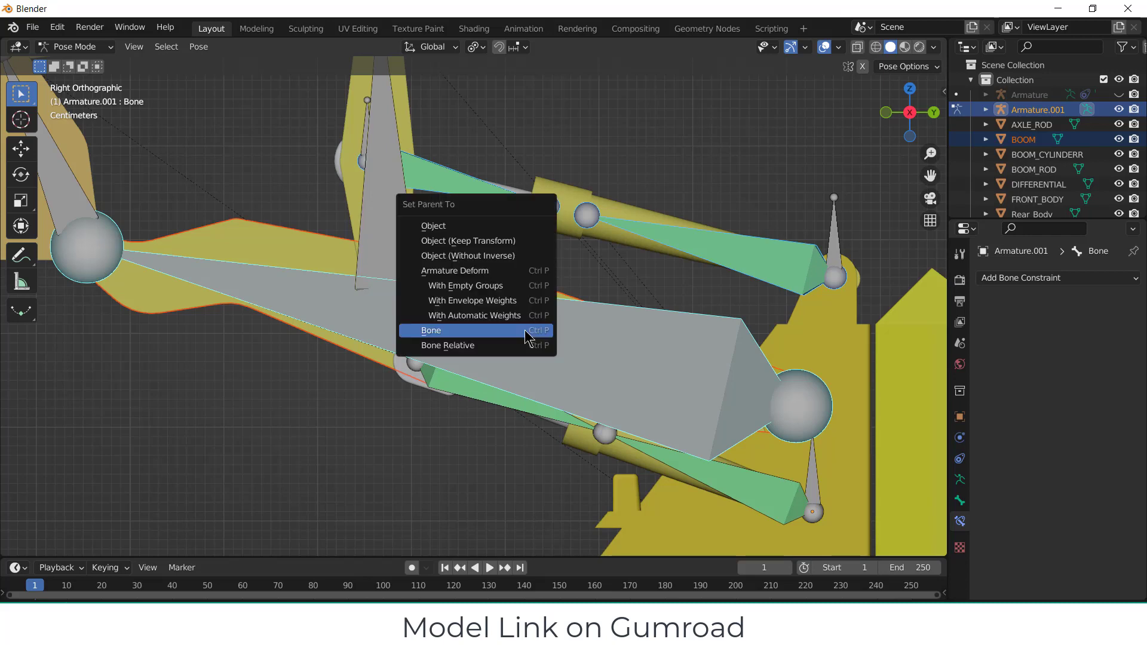
pyautogui.click(524, 330)
# - Parent BOOM_ROD to the lower cylinder's rod bone LuC.001 with the Bone parent type
pyautogui.click(408, 373)
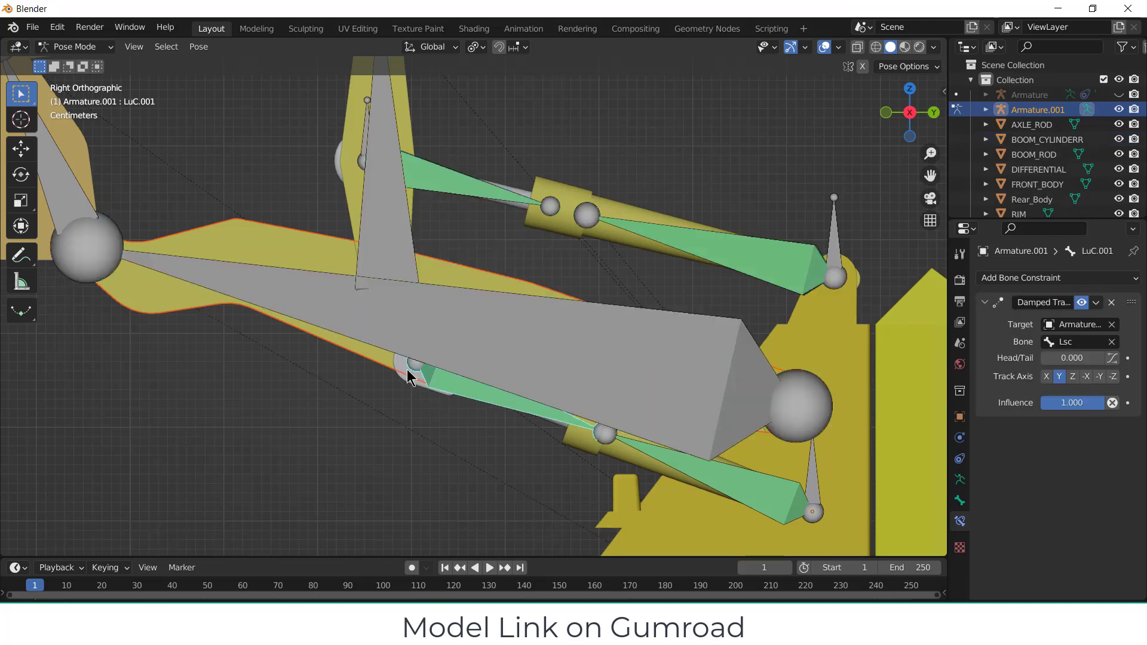
pyautogui.scroll(8, 420, 380)
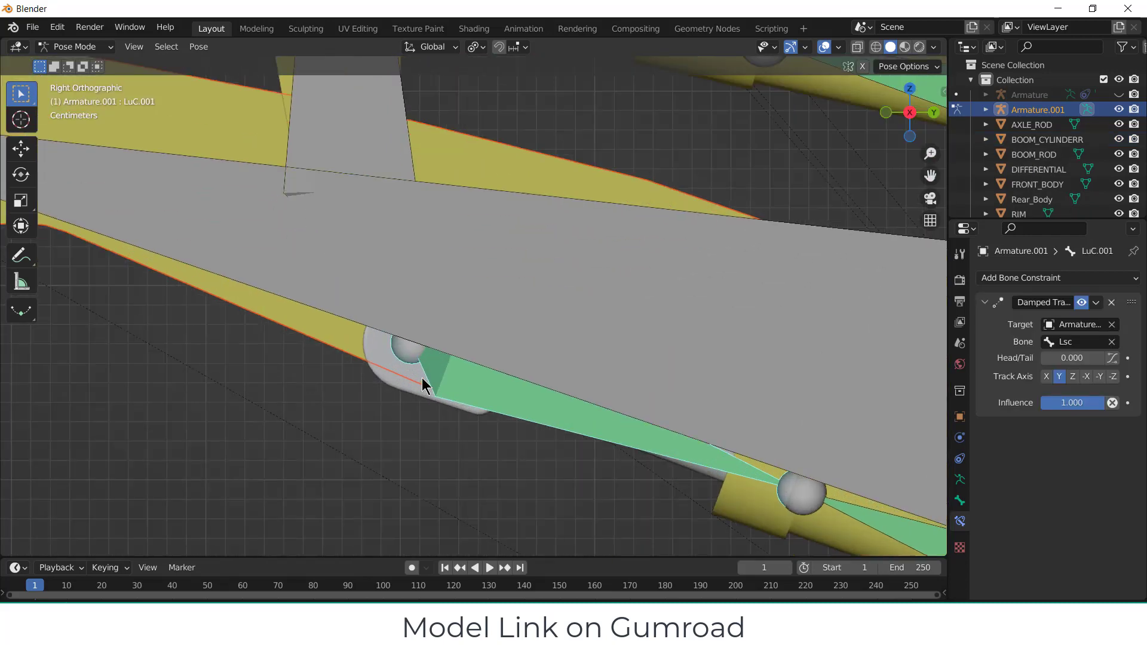
pyautogui.click(355, 395)
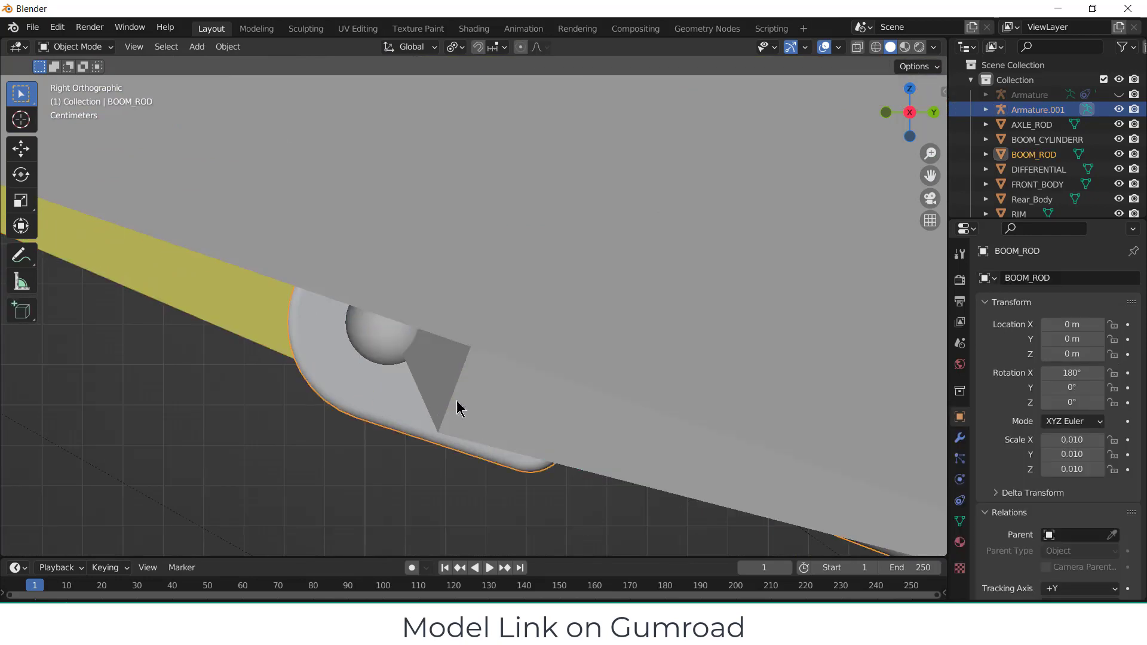
pyautogui.hotkey('ctrl', 'z')
pyautogui.hotkey('ctrl', 'p')
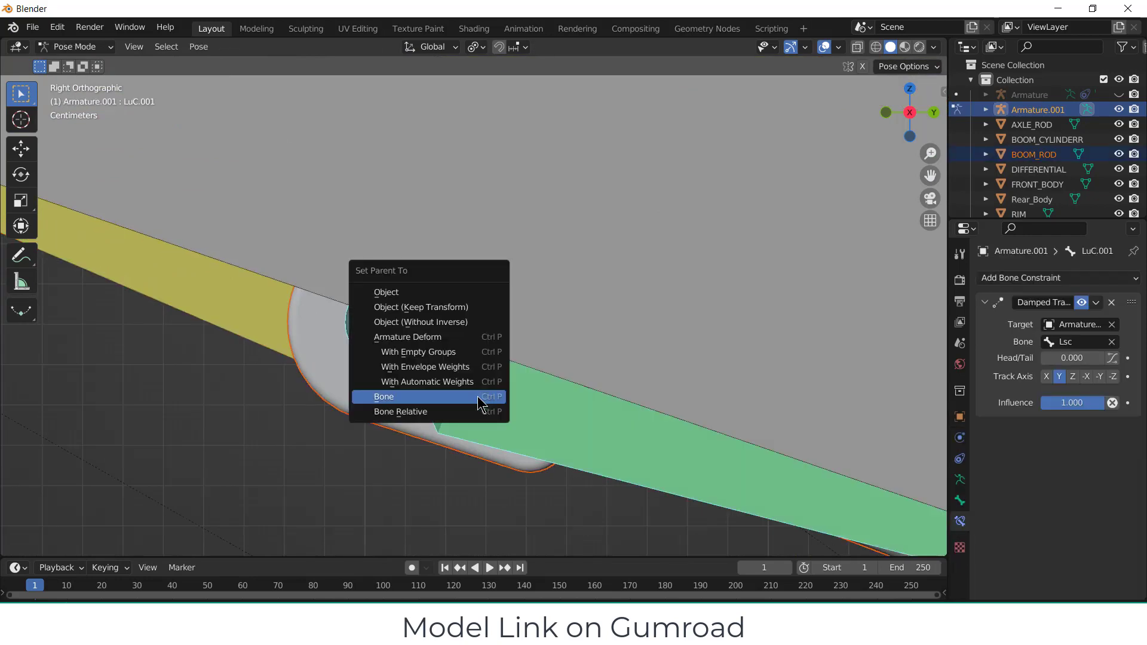
pyautogui.click(484, 407)
# - Parent BOOM_CYLINDERR to the lower cylinder bone Lsc.001 with the Bone parent type
pyautogui.scroll(-6, 489, 412)
pyautogui.scroll(7, 514, 380)
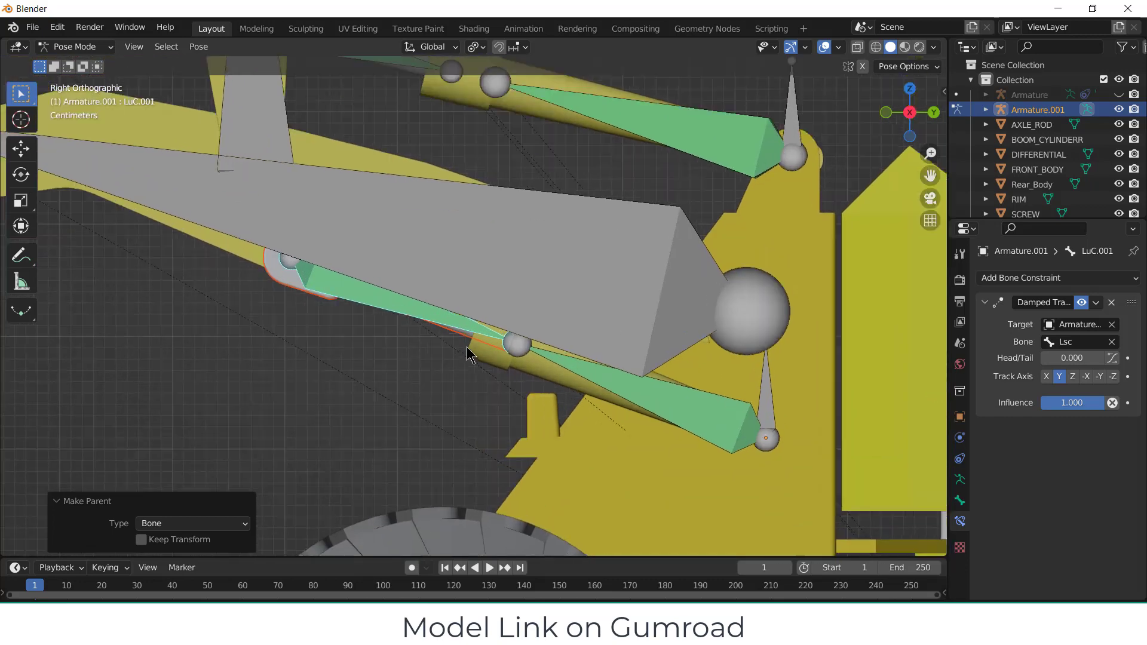
pyautogui.click(550, 382)
pyautogui.keyDown('shift'); pyautogui.click(660, 383); pyautogui.keyUp('shift')
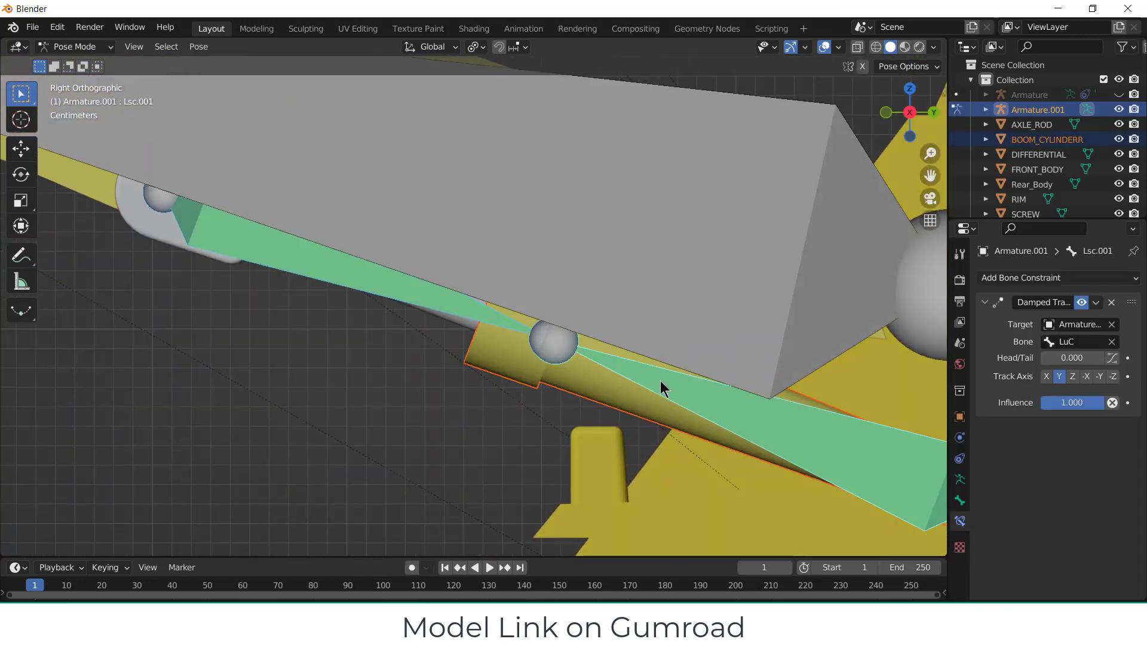
pyautogui.hotkey('ctrl', 'p')
pyautogui.click(661, 385)
# - Try rotating the bucket bone Bone.001 in the side view to test the bucket linkage
pyautogui.scroll(-6, 601, 394)
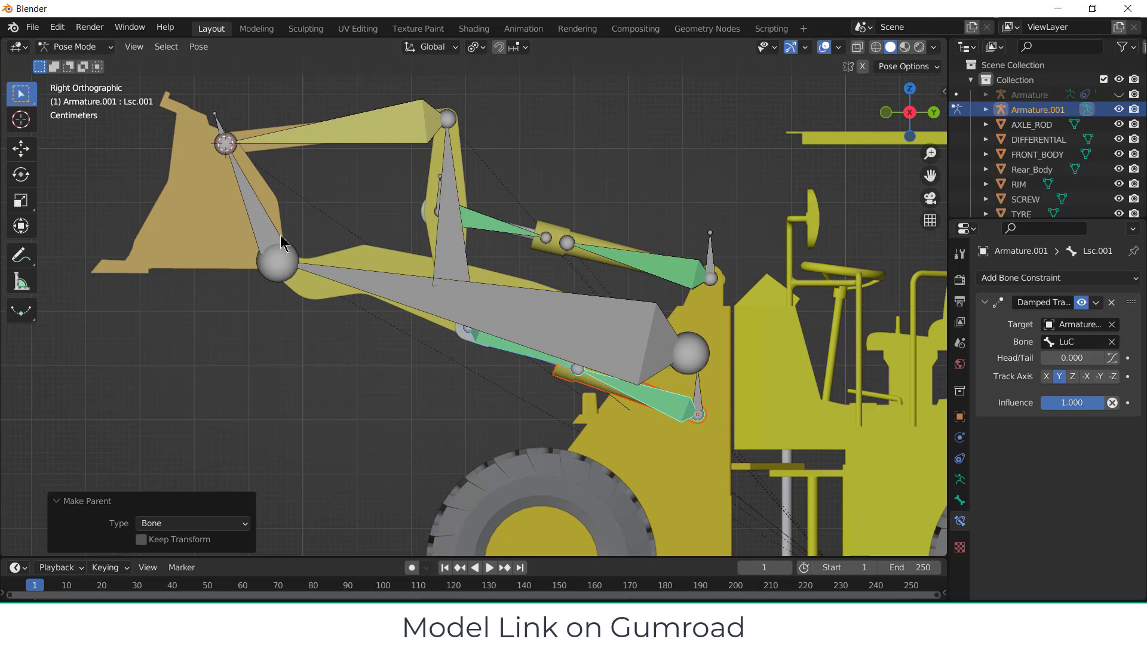
pyautogui.click(281, 243)
pyautogui.keyDown('shift'); pyautogui.moveTo(369, 202); pyautogui.dragTo(381, 300, button='middle'); pyautogui.keyUp('shift')
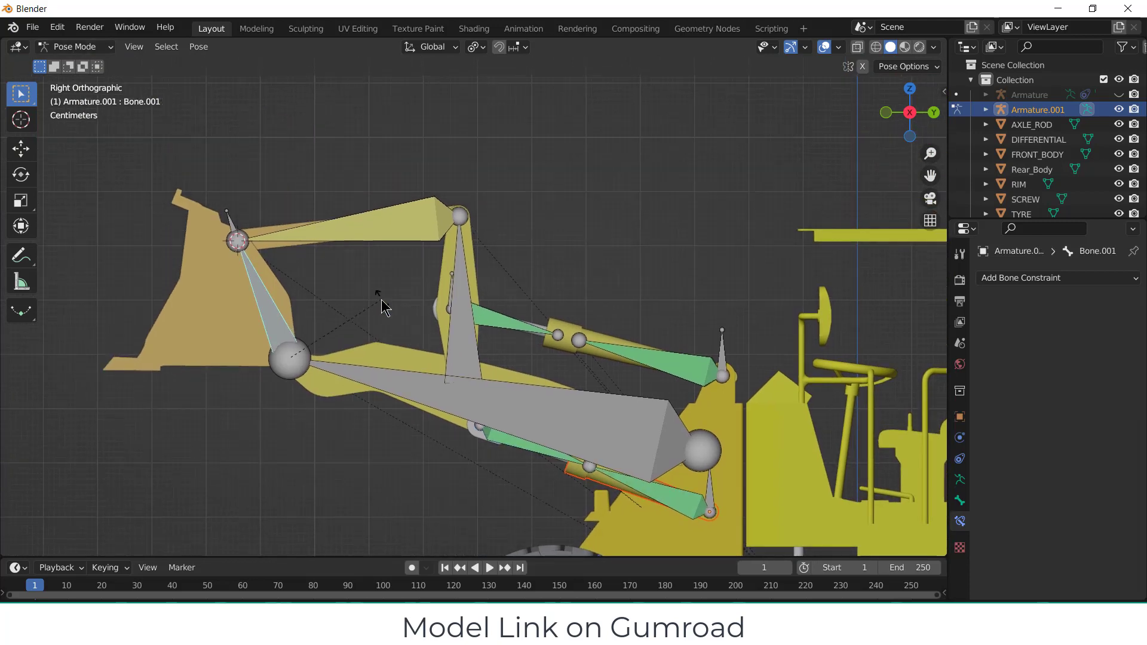
pyautogui.press('r')
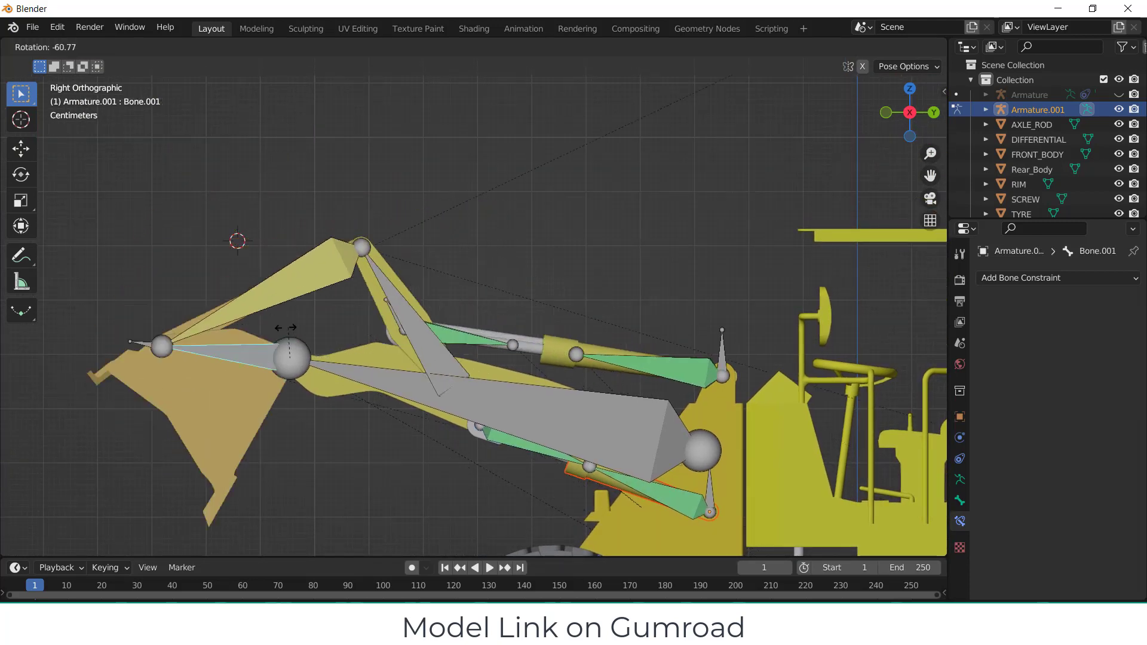
pyautogui.click(319, 339)
# - Try rotating the boom bone to check how the rocker arm follows it
pyautogui.click(661, 389)
pyautogui.press('r')
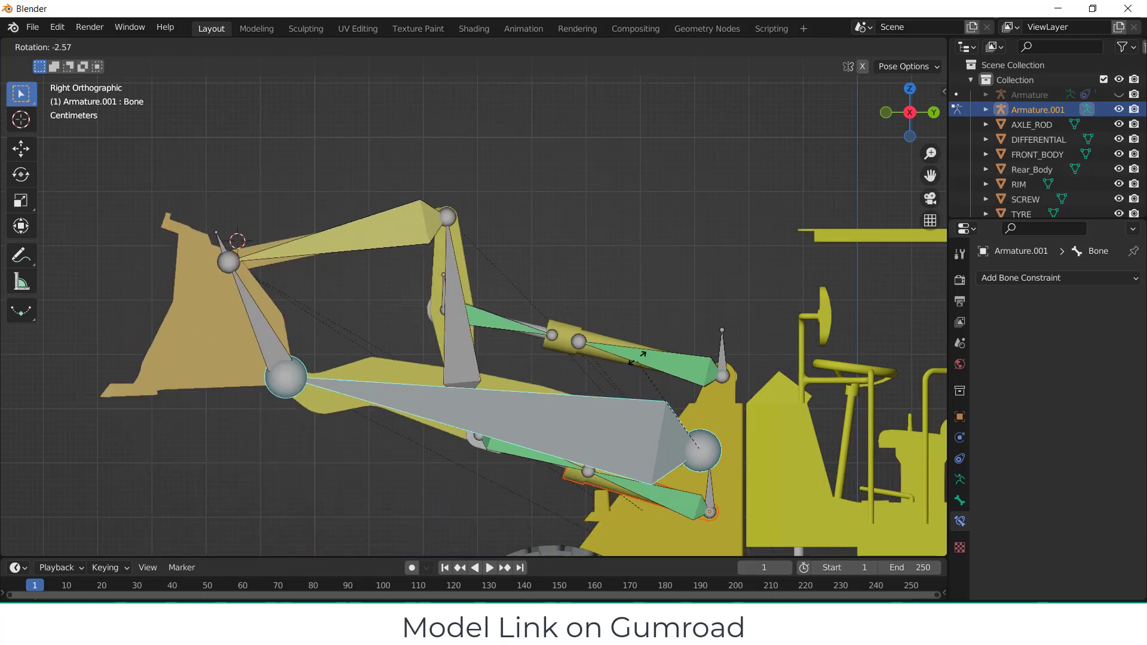
pyautogui.press('Escape')
# - In Edit Mode, parent the rocker arm bone Bone.003 to the boom bone with Keep Offset, and return to Pose Mode
pyautogui.scroll(3, 478, 379)
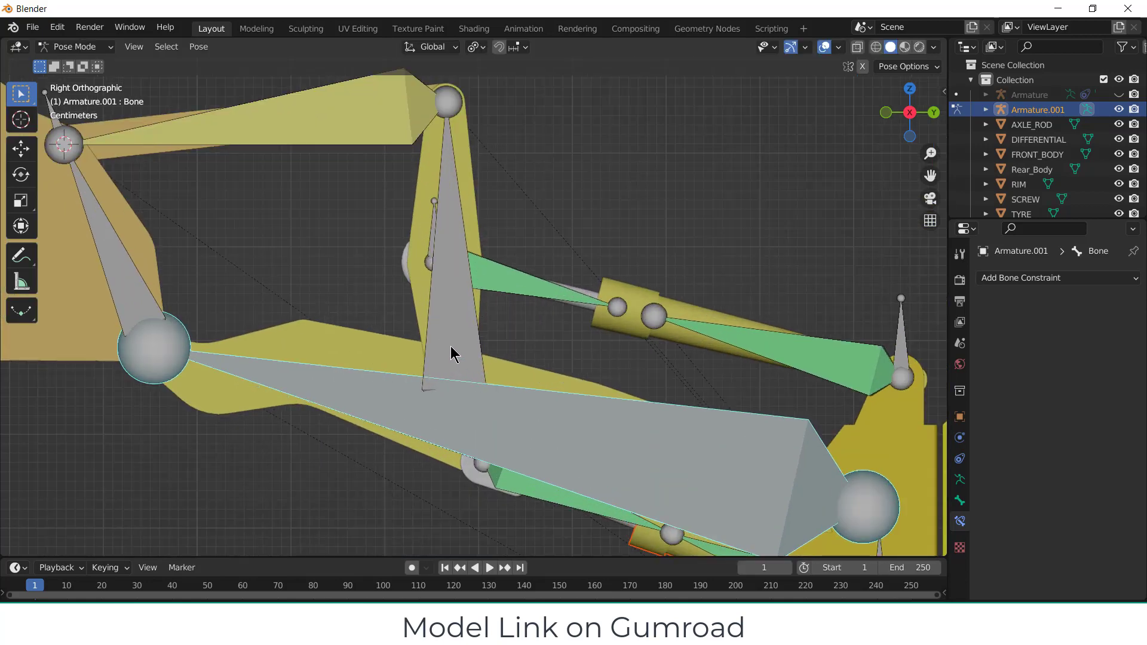
pyautogui.click(93, 51)
pyautogui.click(68, 73)
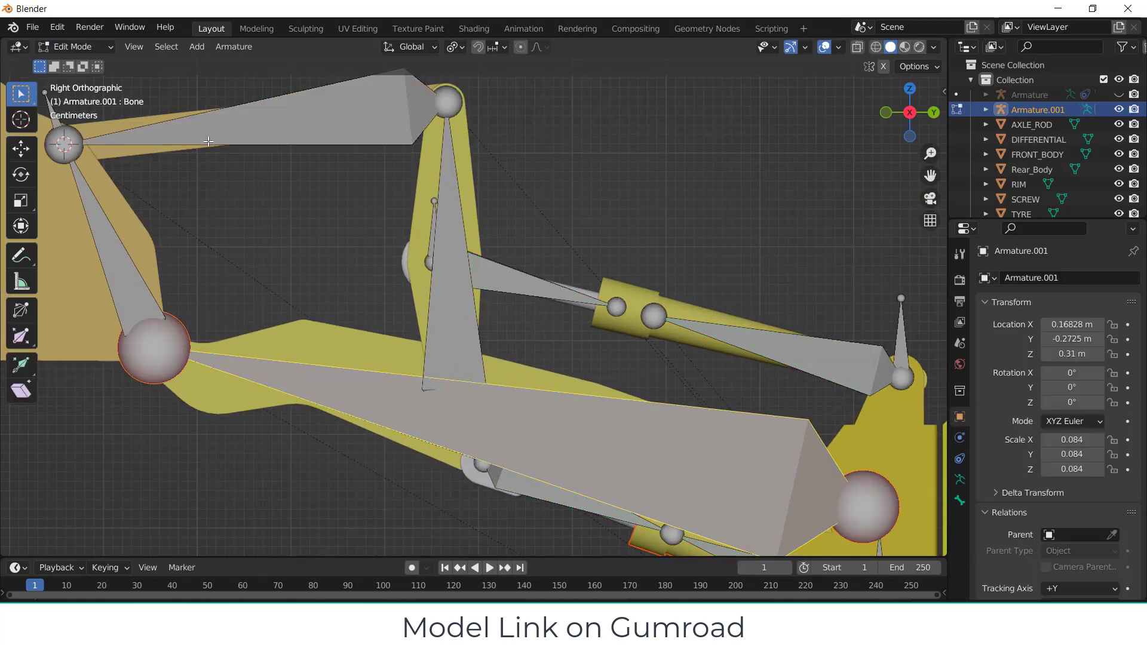
pyautogui.click(458, 331)
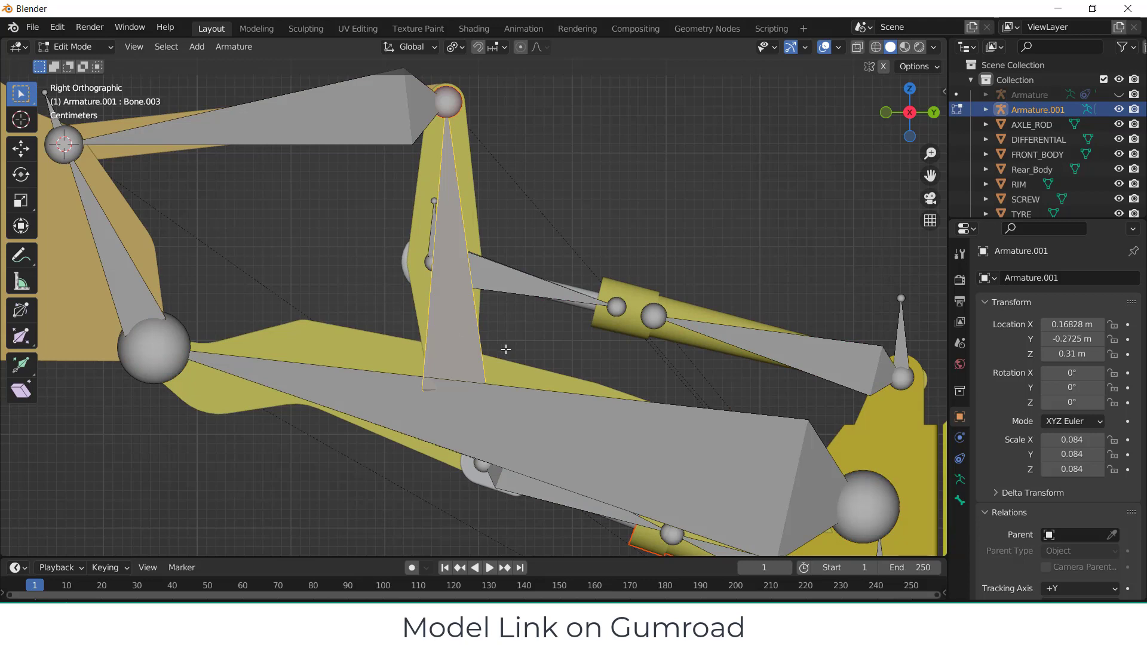
pyautogui.keyDown('shift'); pyautogui.click(568, 436); pyautogui.keyUp('shift')
pyautogui.hotkey('ctrl', 'p')
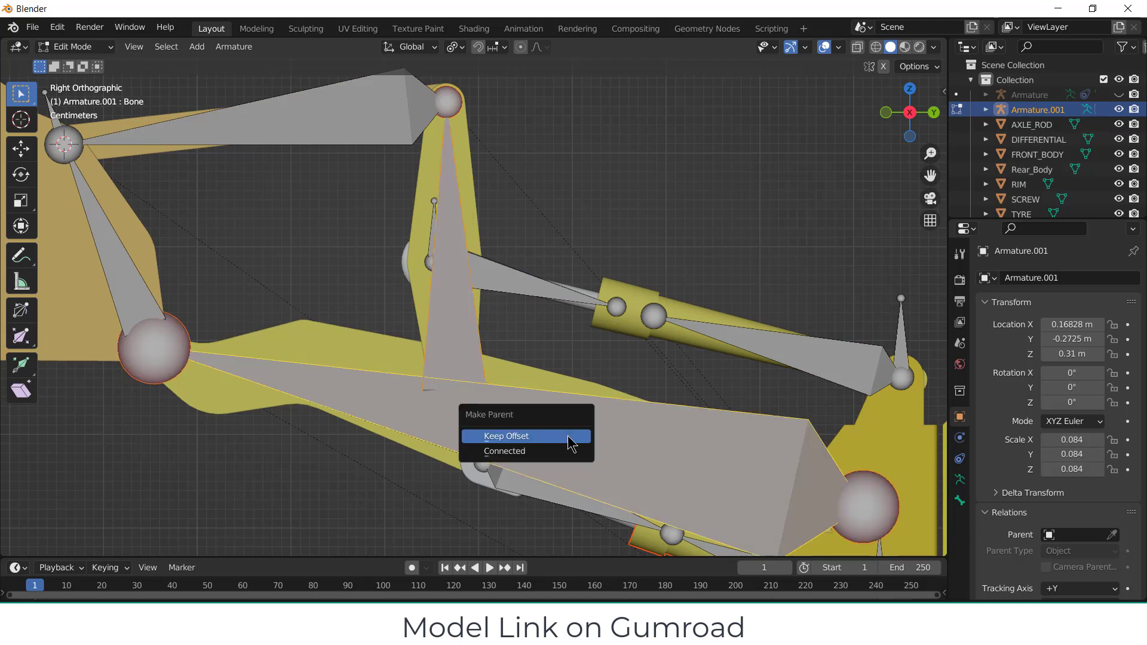
pyautogui.click(567, 436)
pyautogui.click(84, 48)
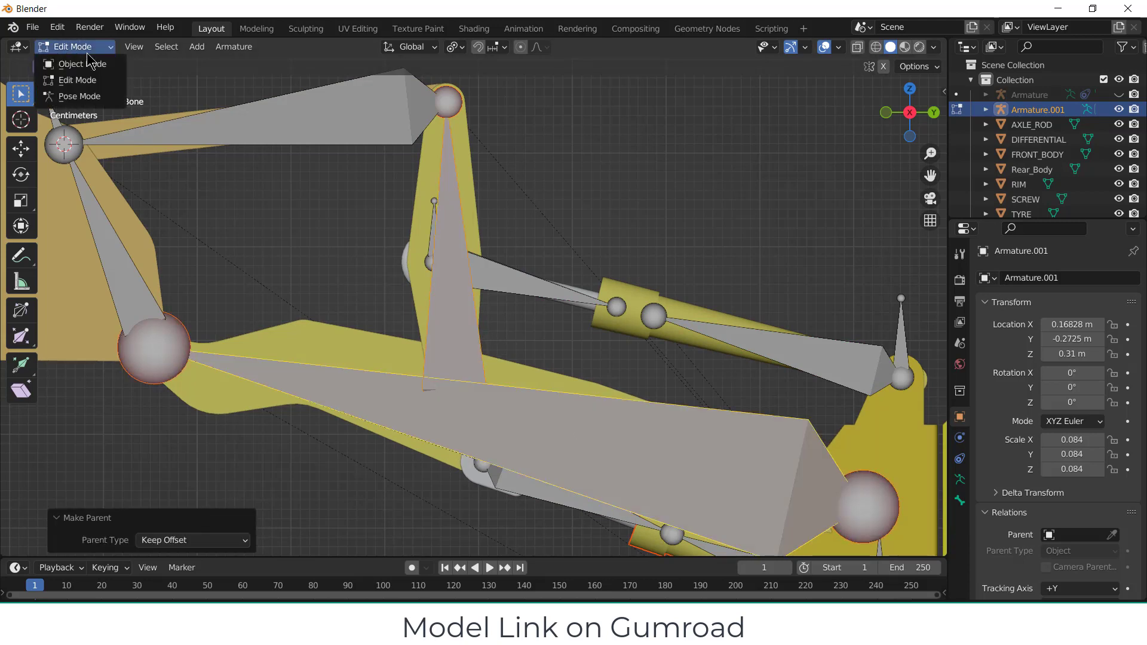
pyautogui.click(89, 97)
# - Try rotating the boom bone to test the whole arm with the rocker arm bone parented
pyautogui.scroll(-4, 291, 267)
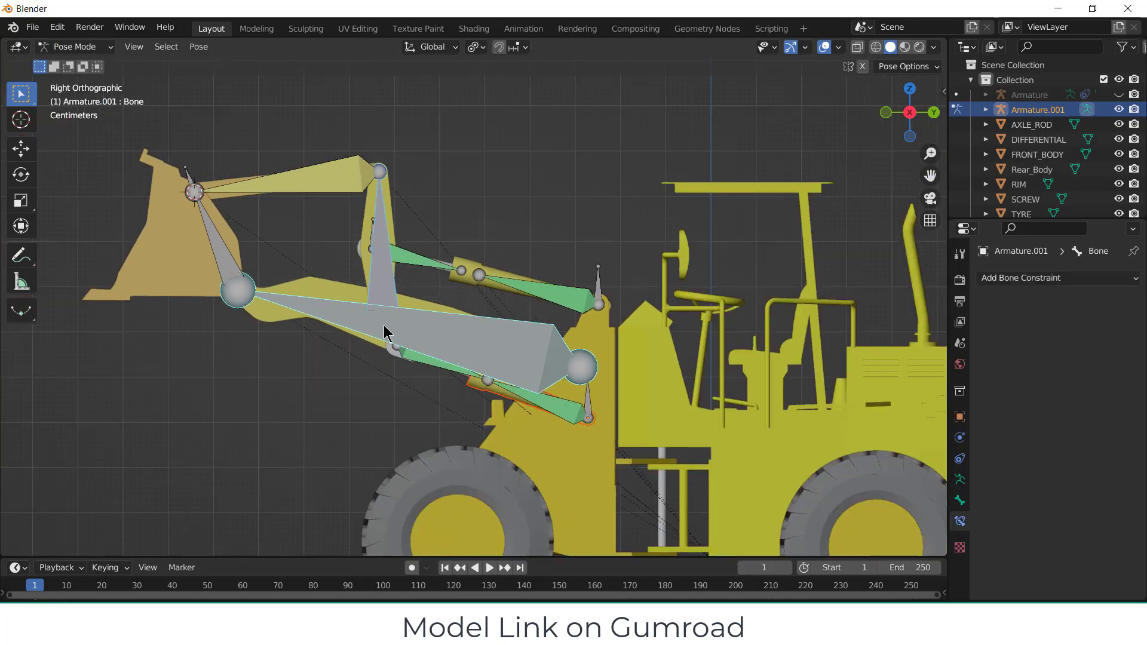
pyautogui.press('r')
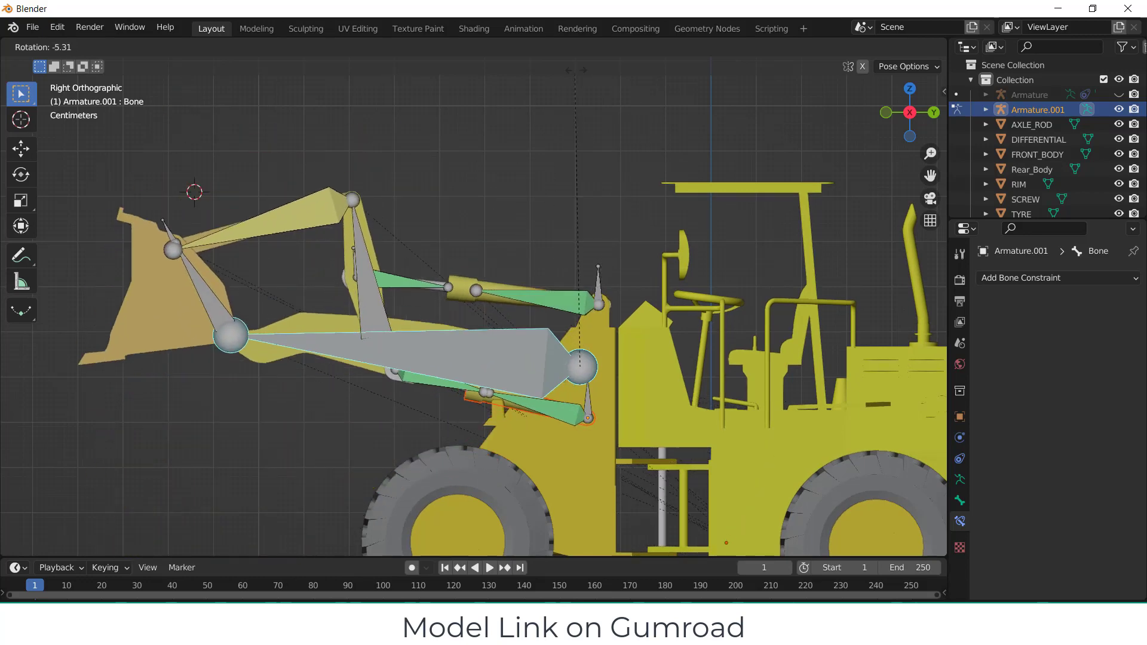
pyautogui.click(138, 276)
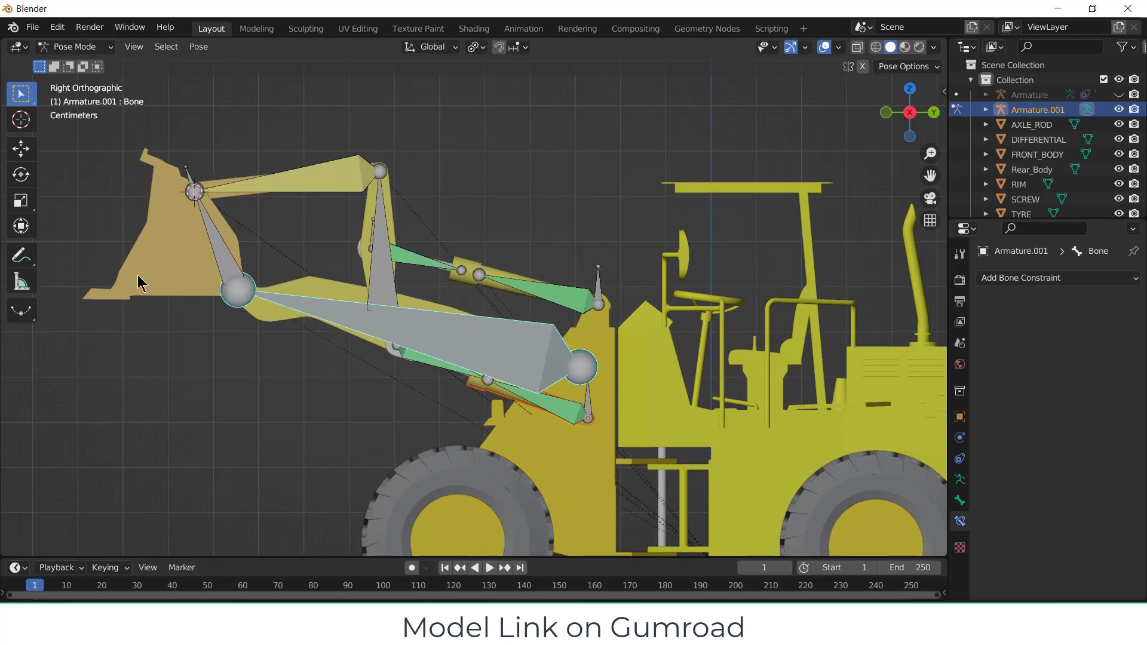
# - Try tilting the bucket bone Bone.001 with the boom raised and lowered to test the rig's range of motion
pyautogui.click(216, 251)
pyautogui.press('r')
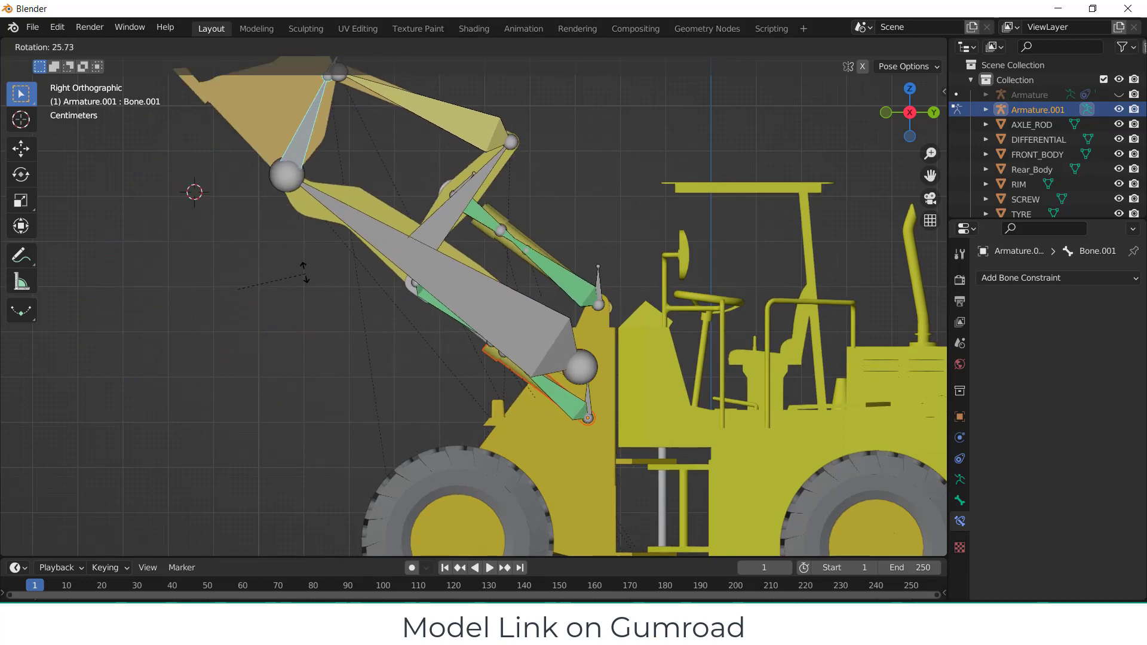
pyautogui.click(240, 262)
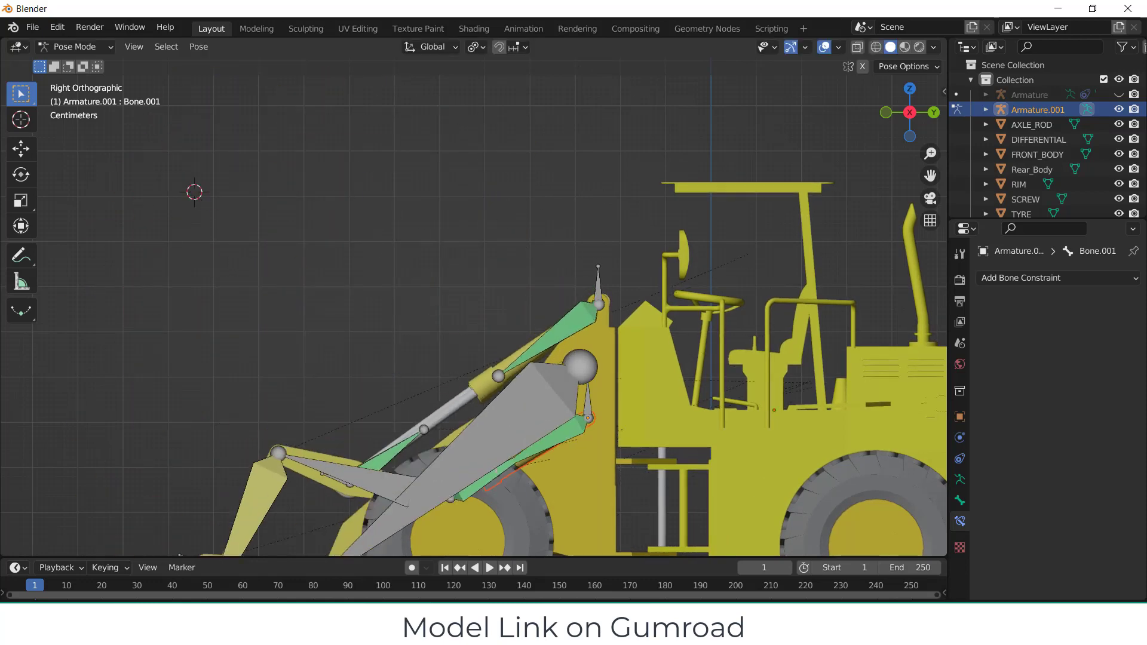
pyautogui.scroll(-4, 407, 293)
pyautogui.scroll(5, 356, 396)
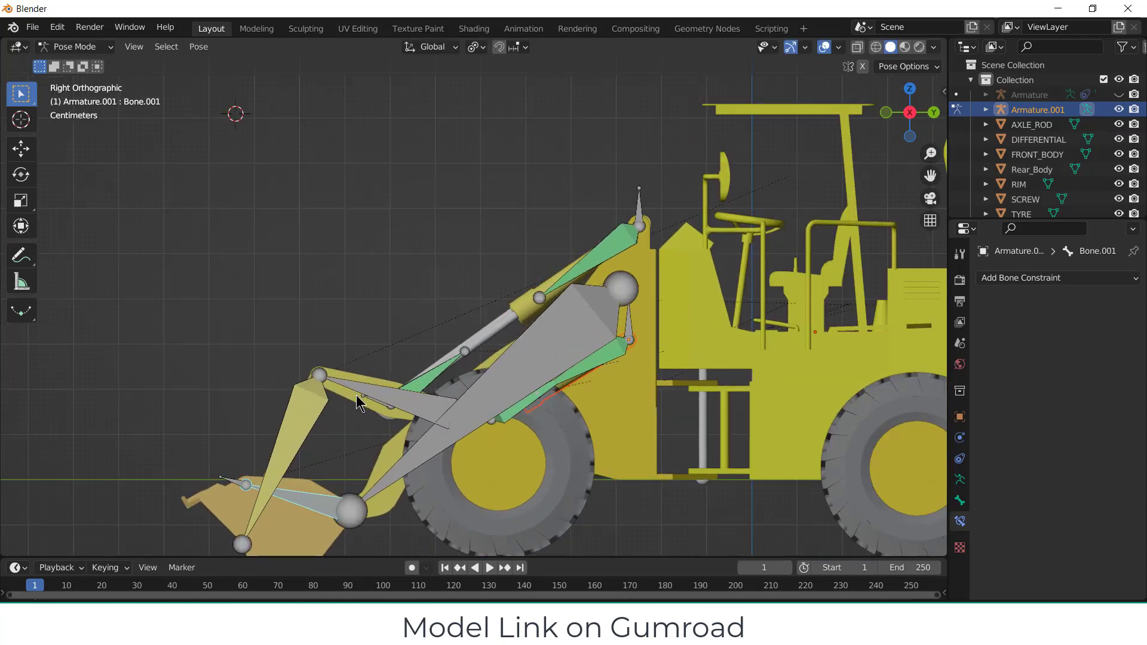
# - Undo the test rotations of the bucket and boom bones
pyautogui.hotkey('ctrl', 'z')
pyautogui.hotkey('ctrl', 'z')
pyautogui.hotkey('ctrl', 'z')
pyautogui.keyDown('shift'); pyautogui.moveTo(235, 142); pyautogui.dragTo(233, 256, button='middle'); pyautogui.keyUp('shift')
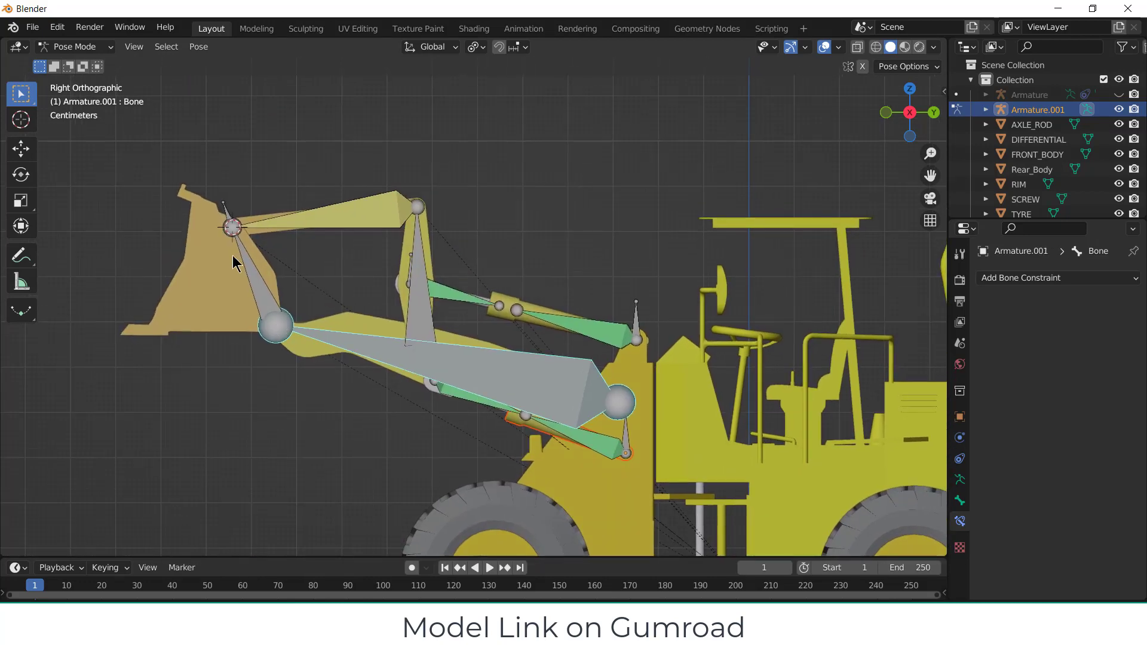
# - Try rotating the bucket bone Bone.001 to test the linkage, and undo the rotation
pyautogui.click(247, 267)
pyautogui.scroll(3, 367, 296)
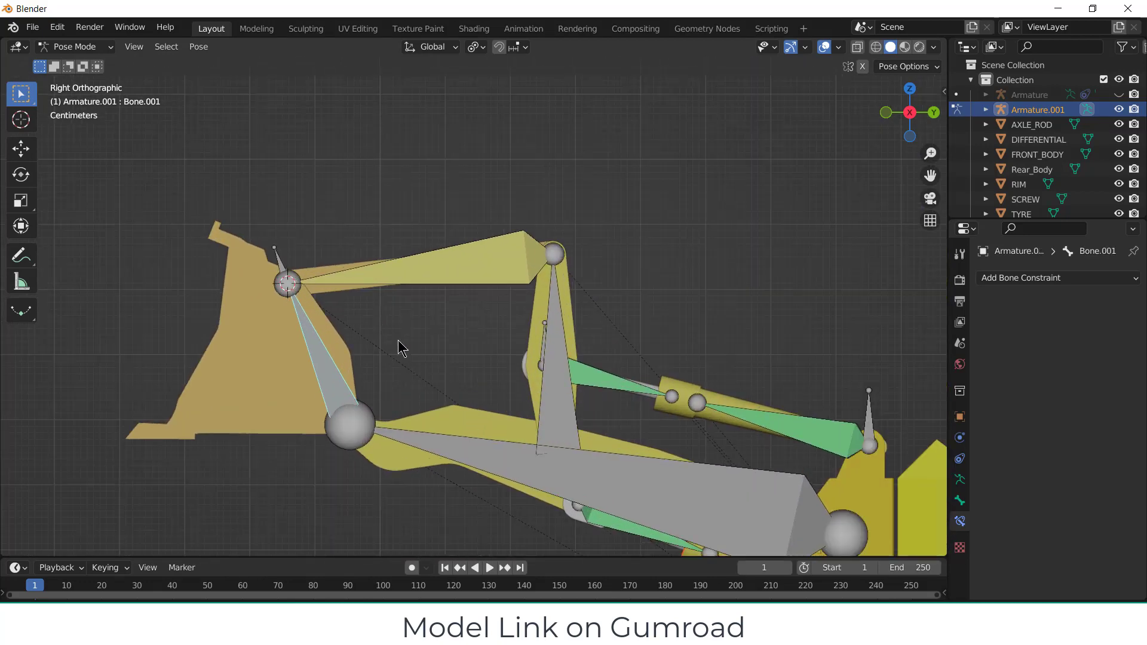
pyautogui.press('r')
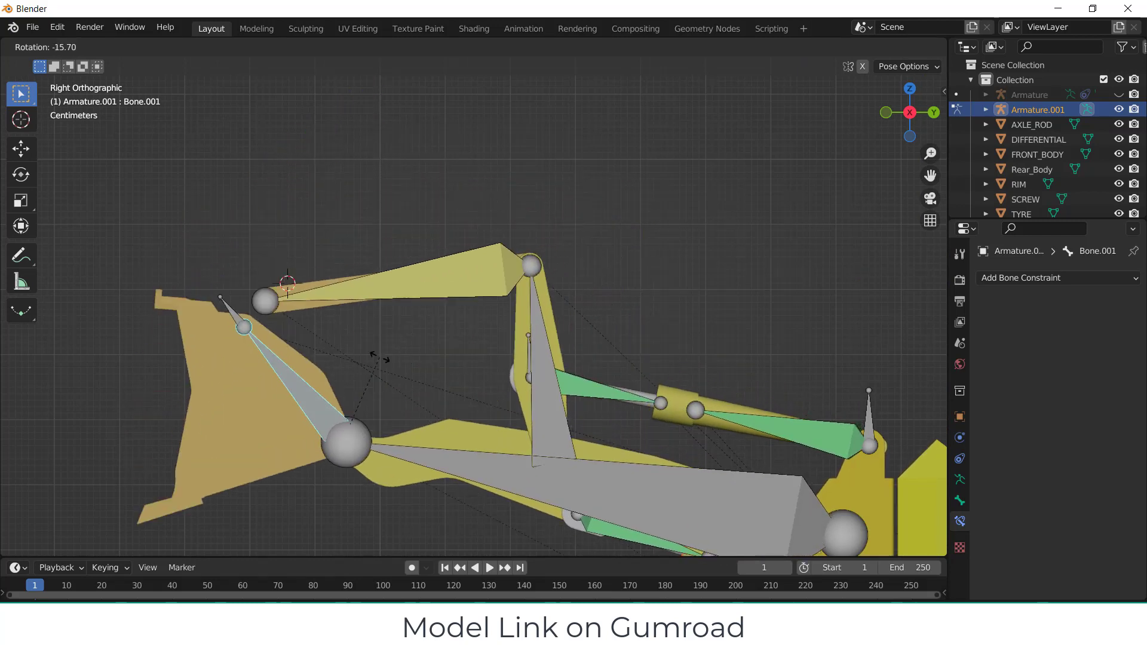
pyautogui.rightClick(370, 351)
pyautogui.scroll(2, 335, 344)
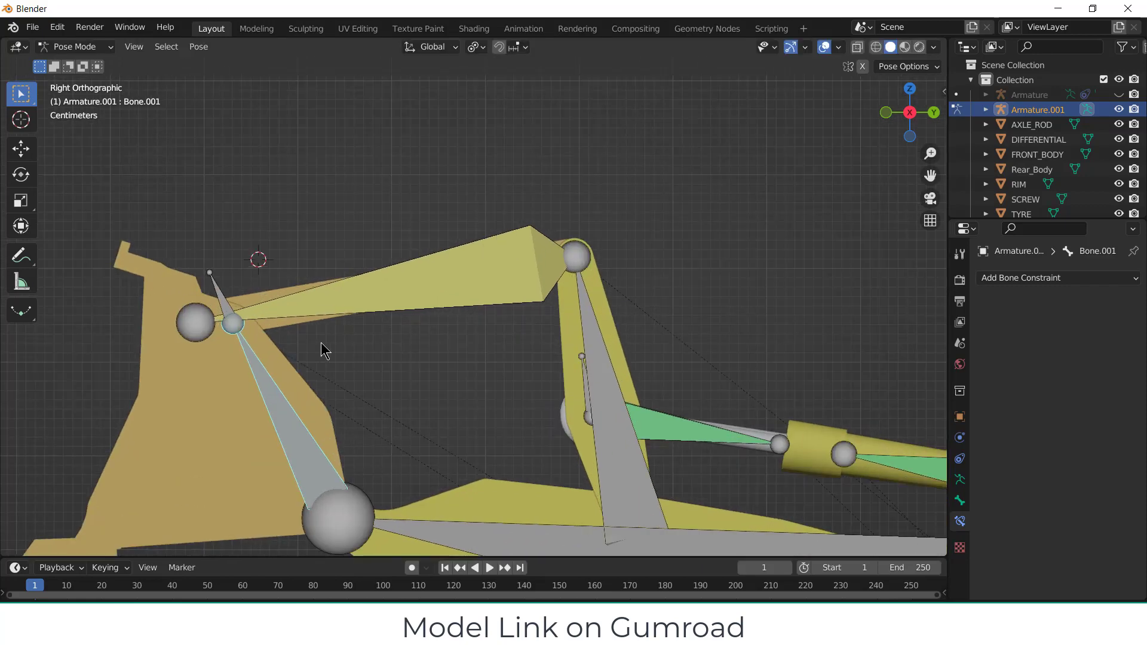
pyautogui.hotkey('ctrl', 'z')
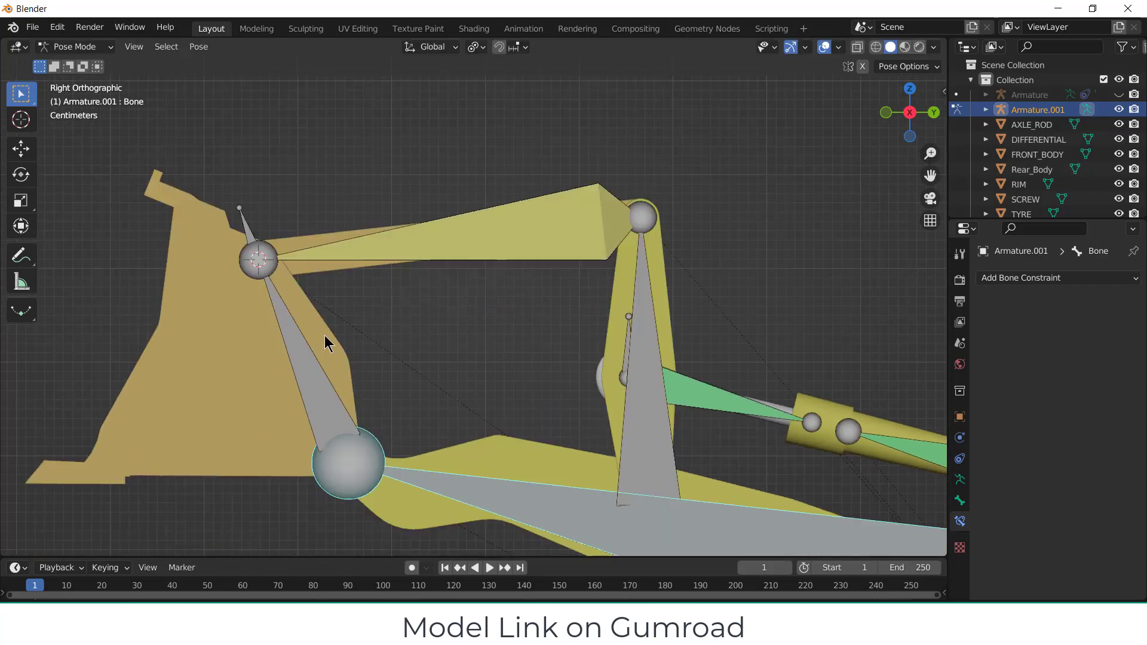
# - Set the chain length of the IK constraint on the bucket link bone Bone.004 to 2
pyautogui.click(294, 252)
pyautogui.click(245, 231)
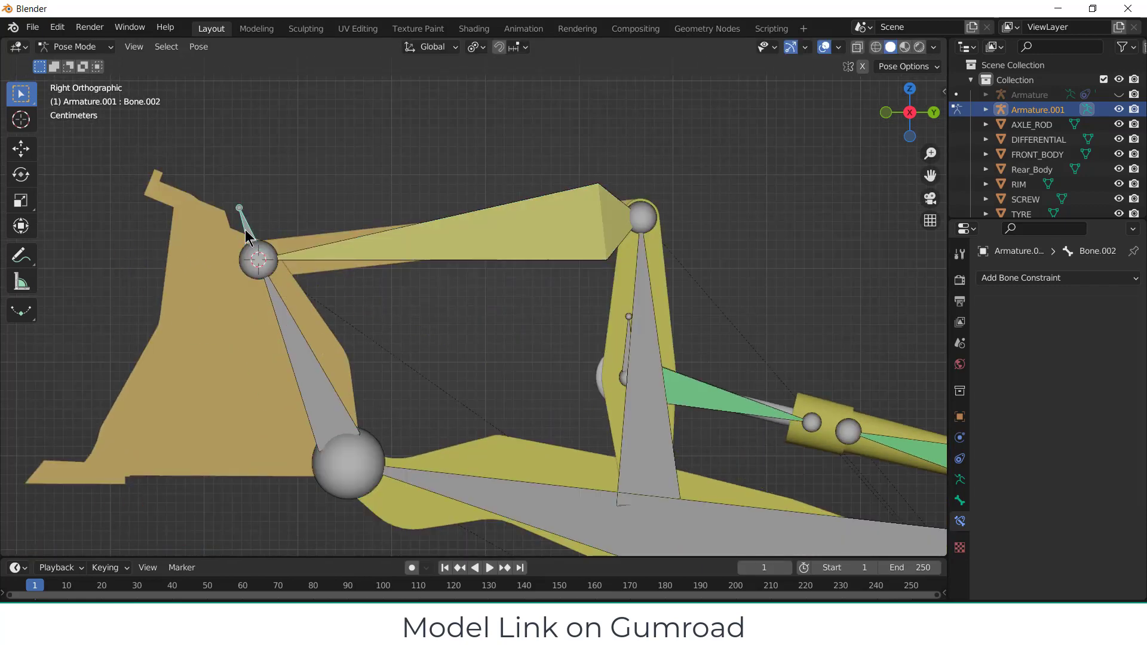
pyautogui.click(367, 257)
pyautogui.keyDown('shift'); pyautogui.moveTo(522, 320); pyautogui.dragTo(445, 278, button='middle'); pyautogui.keyUp('shift')
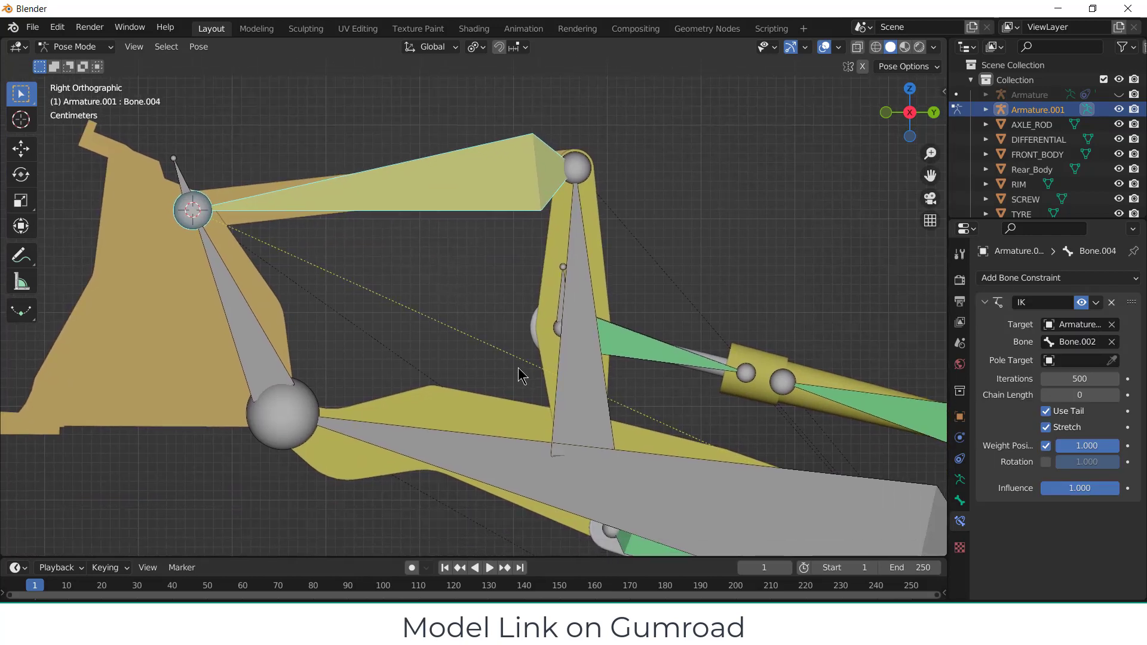
pyautogui.scroll(-3, 488, 363)
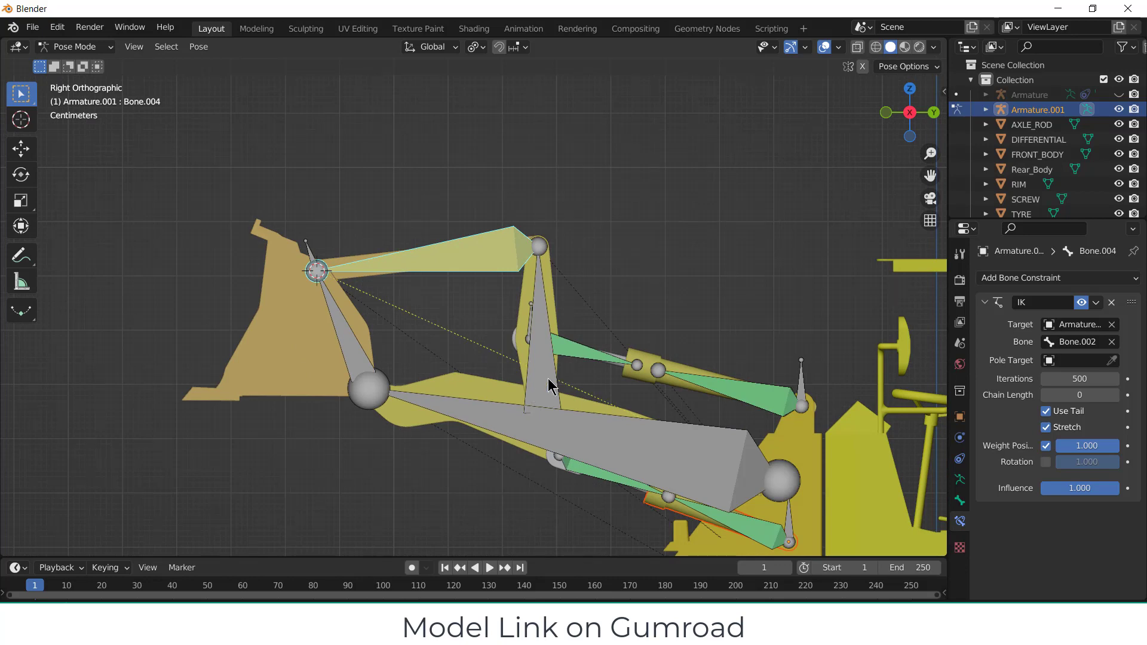
pyautogui.click(1115, 395)
pyautogui.click(1116, 395)
# - Try rotating the bucket bone Bone.001 to test the linkage with the shortened IK chain
pyautogui.scroll(2, 335, 314)
pyautogui.click(339, 326)
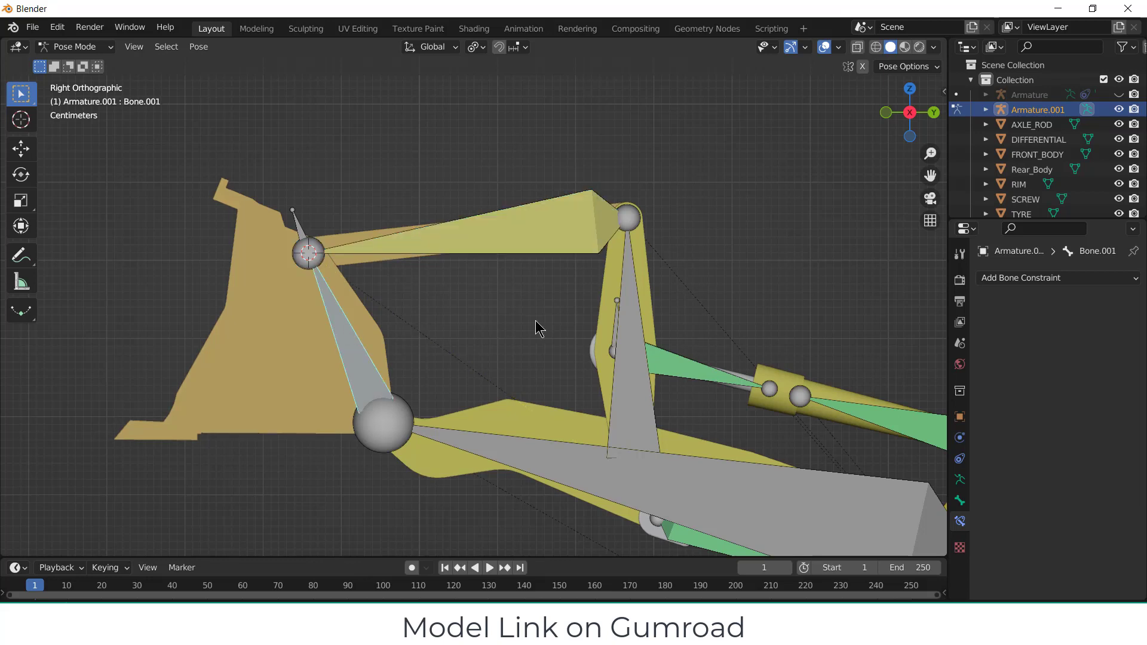
pyautogui.press('r')
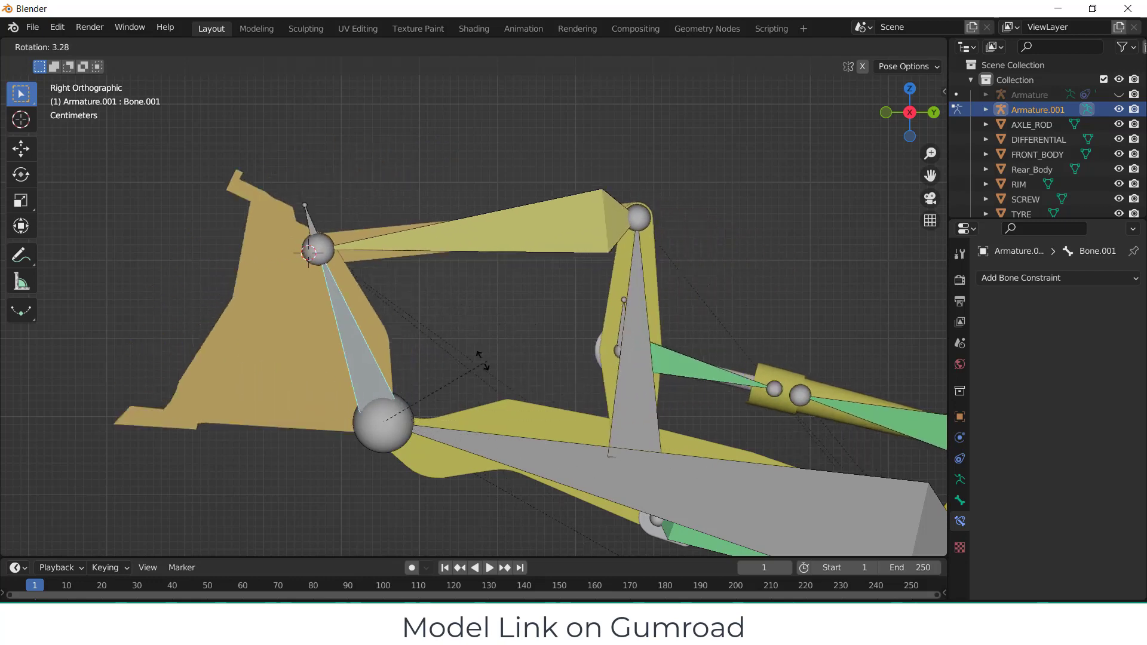
pyautogui.click(533, 360)
# - Examine the whole loader in side and perspective views, including the lower boom cylinder and the front body
pyautogui.scroll(-3, 534, 360)
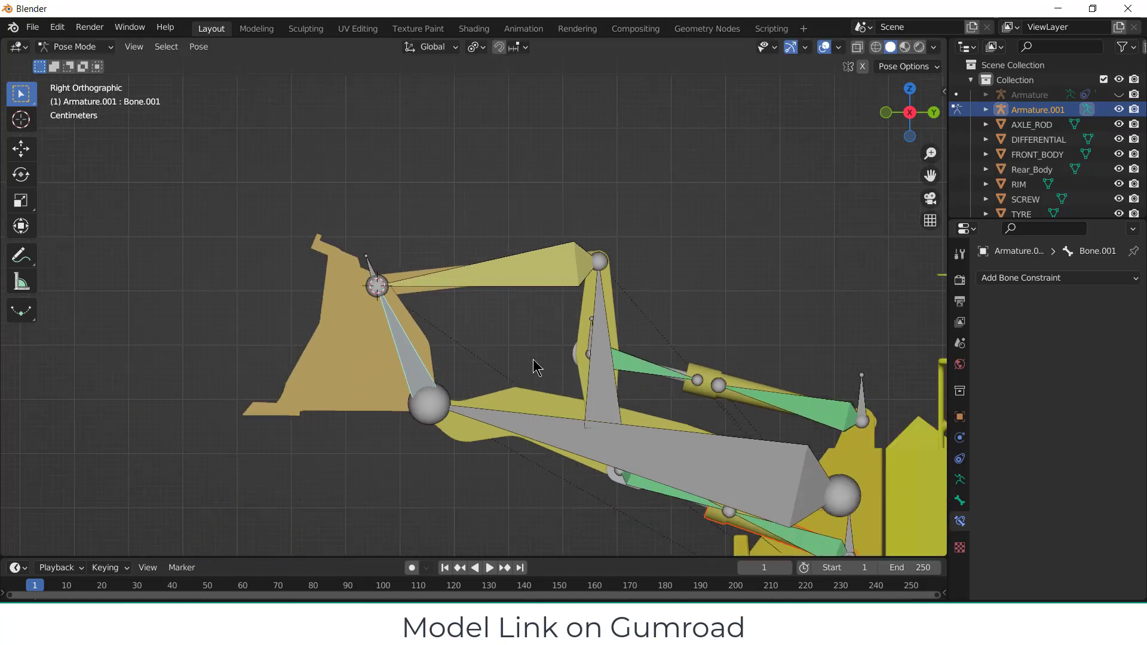
pyautogui.scroll(-4, 321, 341)
pyautogui.scroll(5, 381, 306)
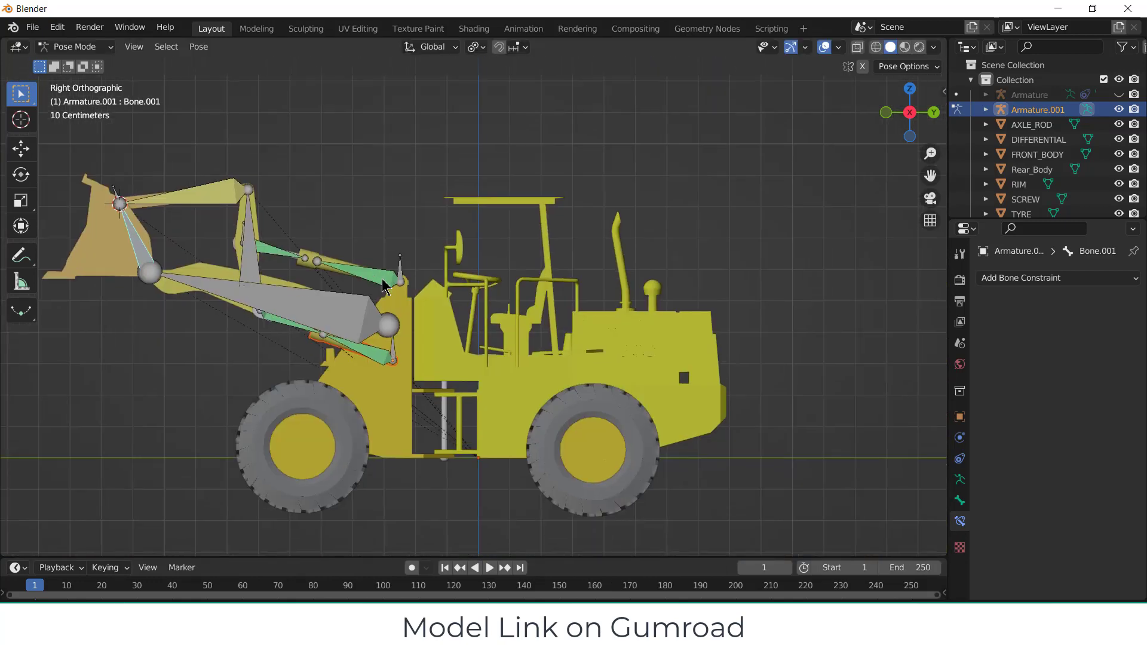
pyautogui.scroll(-3, 381, 306)
pyautogui.moveTo(385, 313); pyautogui.dragTo(400, 333, button='middle')
pyautogui.scroll(2, 400, 337)
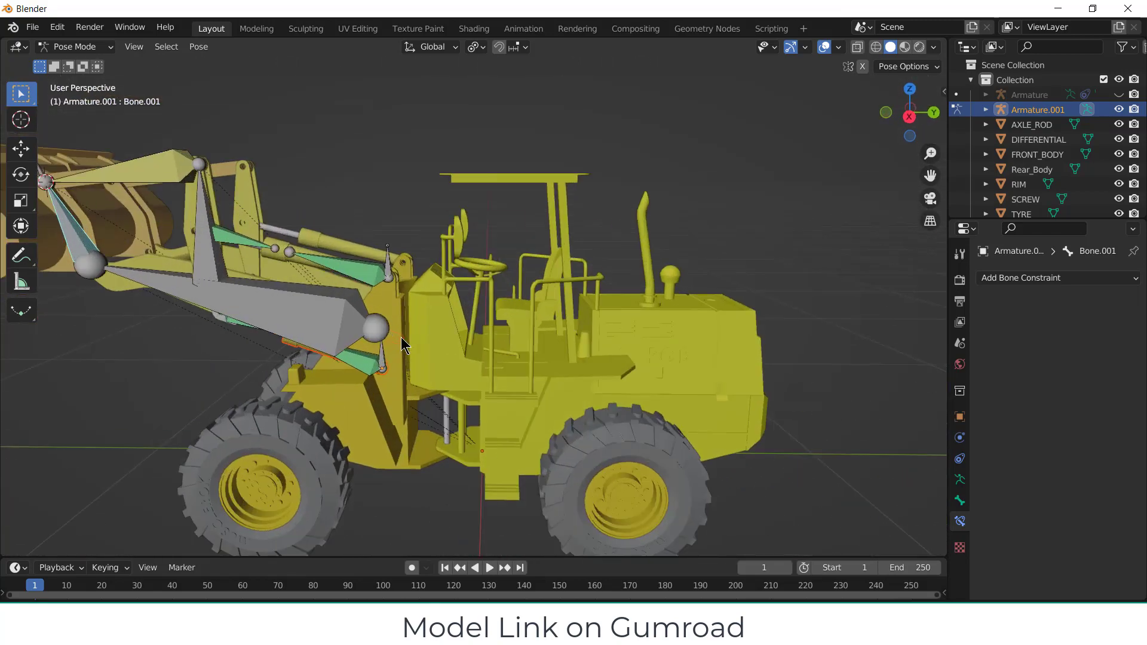
pyautogui.scroll(3, 372, 417)
pyautogui.moveTo(371, 410); pyautogui.dragTo(351, 363, button='middle')
pyautogui.scroll(2, 373, 462)
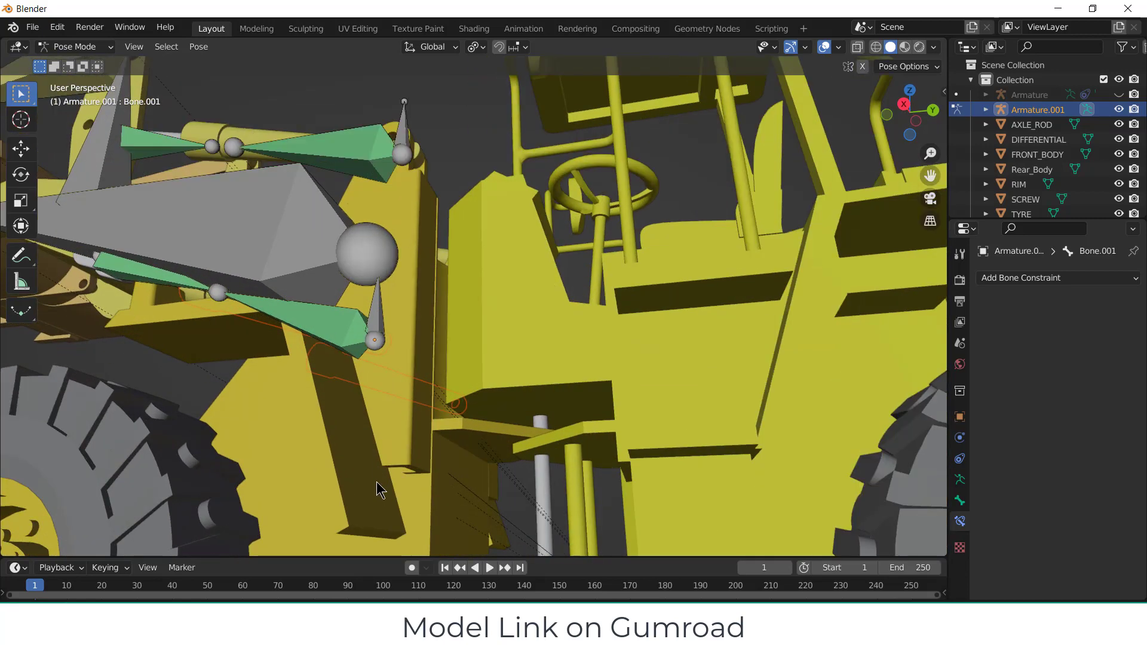
pyautogui.scroll(-2, 377, 483)
pyautogui.scroll(-4, 378, 488)
pyautogui.press('KP_3')
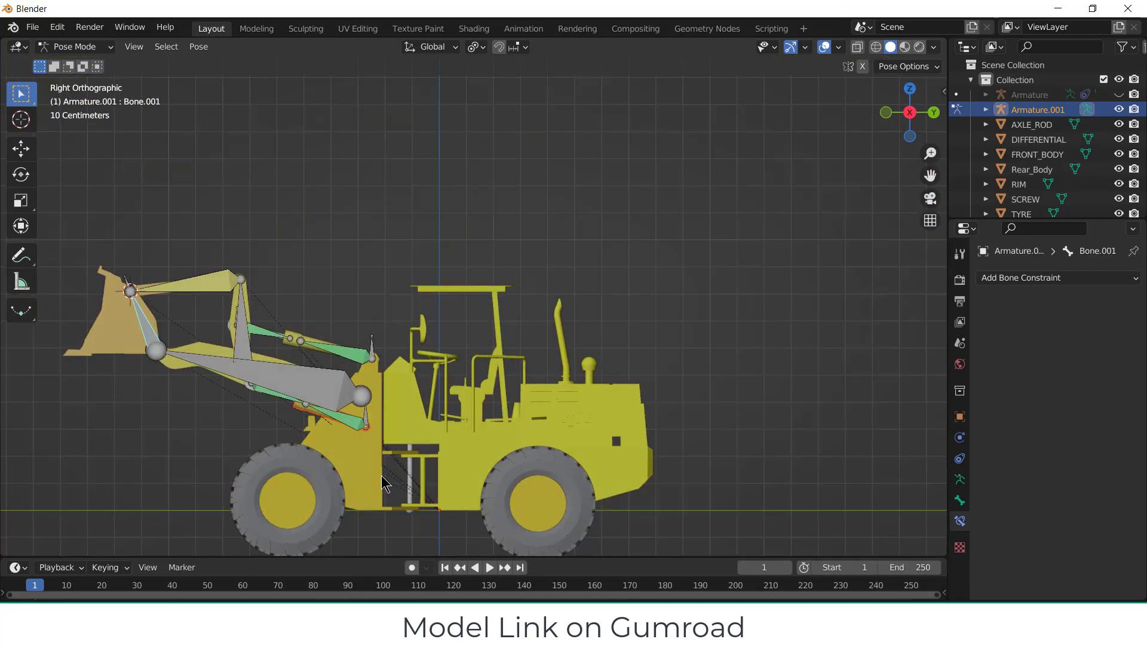
pyautogui.scroll(-2, 389, 491)
pyautogui.keyDown('shift'); pyautogui.moveTo(346, 477); pyautogui.dragTo(480, 378, button='middle'); pyautogui.keyUp('shift')
pyautogui.scroll(4, 475, 368)
pyautogui.scroll(-3, 525, 363)
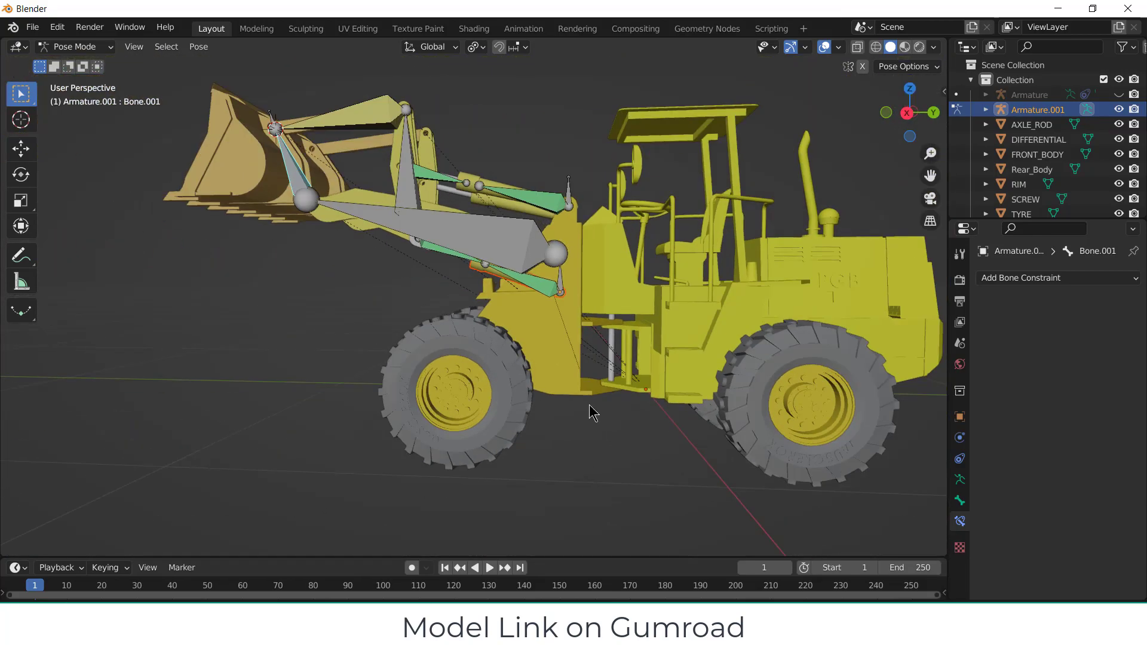
# - Select the TYRE object and open its mesh in Edit Mode at the front wheel
pyautogui.click(495, 368)
pyautogui.moveTo(495, 367); pyautogui.dragTo(523, 421, button='middle')
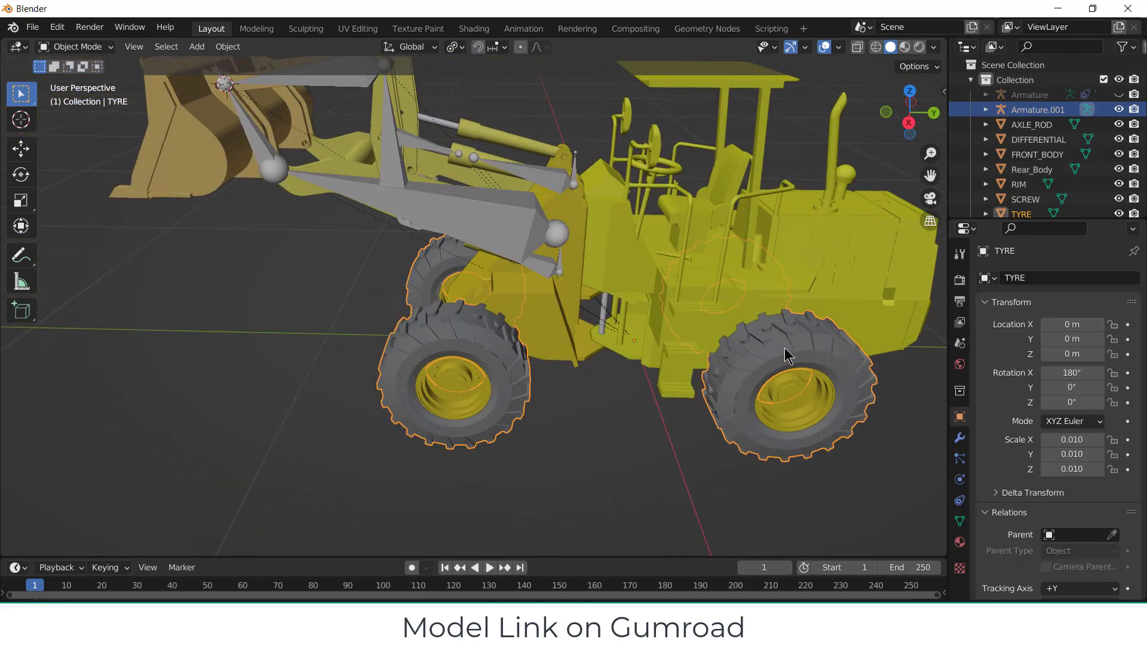
pyautogui.moveTo(683, 349); pyautogui.dragTo(661, 317, button='middle')
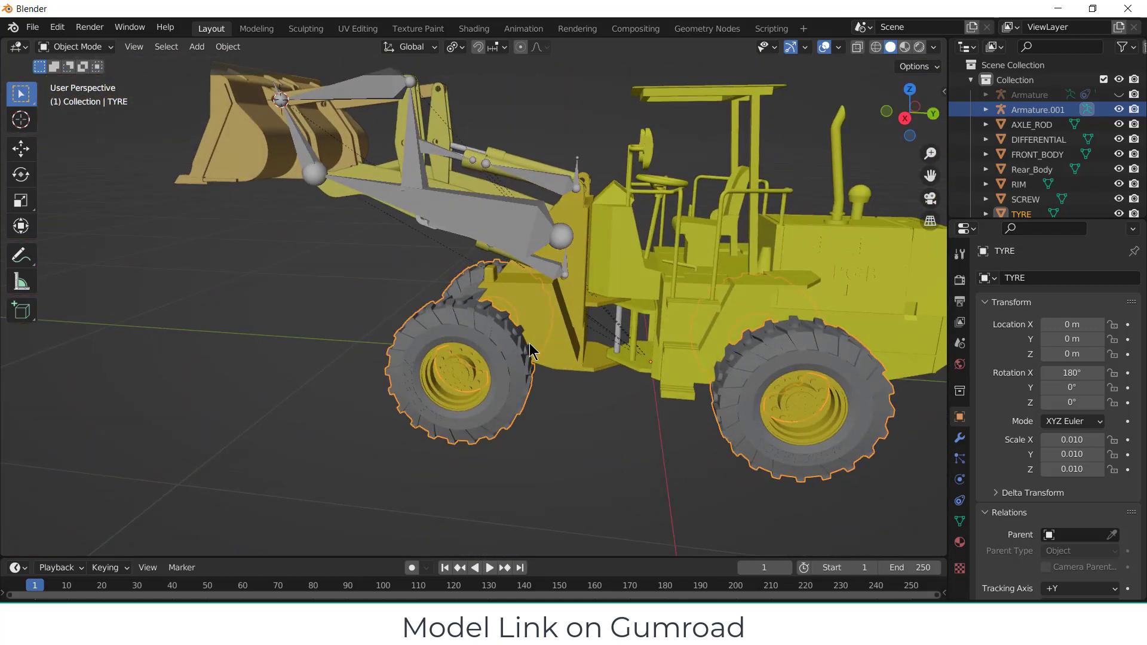
pyautogui.moveTo(532, 347)
pyautogui.mouseDown(button='middle')
pyautogui.moveTo(715, 368)
pyautogui.moveTo(697, 330)
pyautogui.moveTo(838, 333)
pyautogui.moveTo(487, 320)
pyautogui.moveTo(529, 338)
pyautogui.mouseUp(button='middle')
pyautogui.scroll(5, 430, 332)
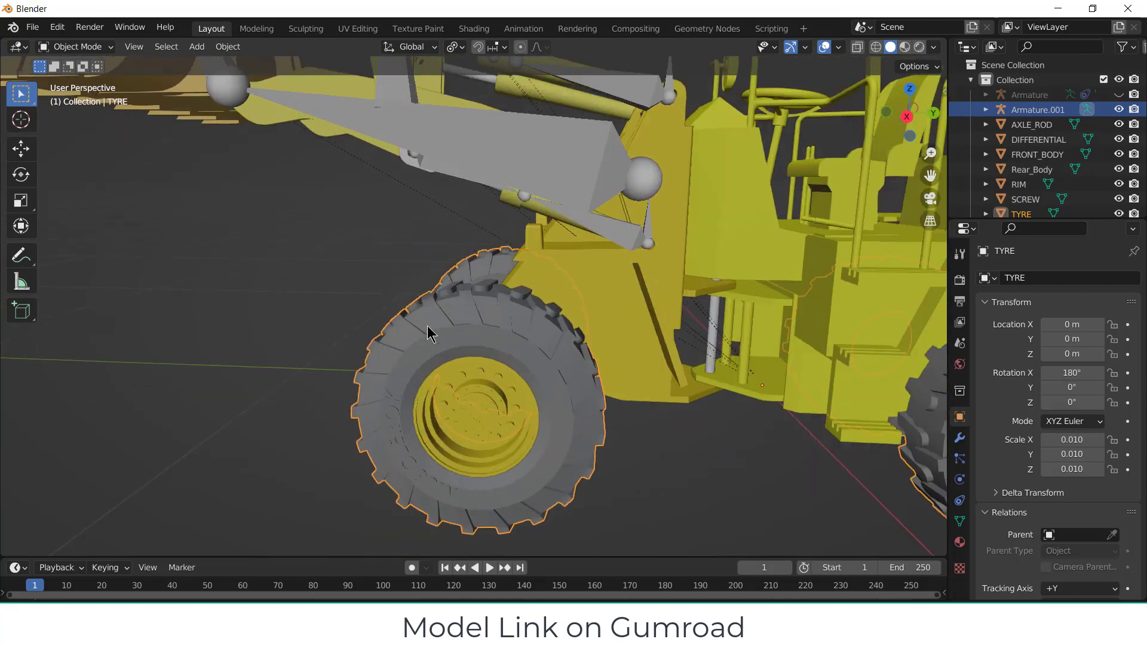
pyautogui.press('Tab')
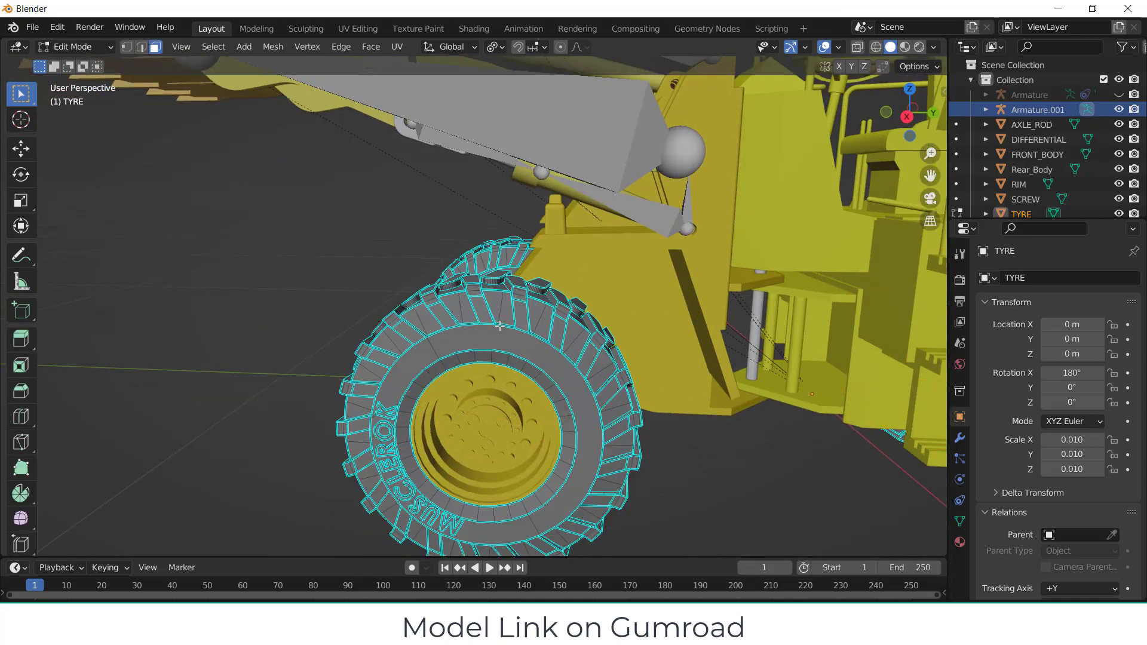
pyautogui.moveTo(434, 331); pyautogui.dragTo(514, 322, button='middle')
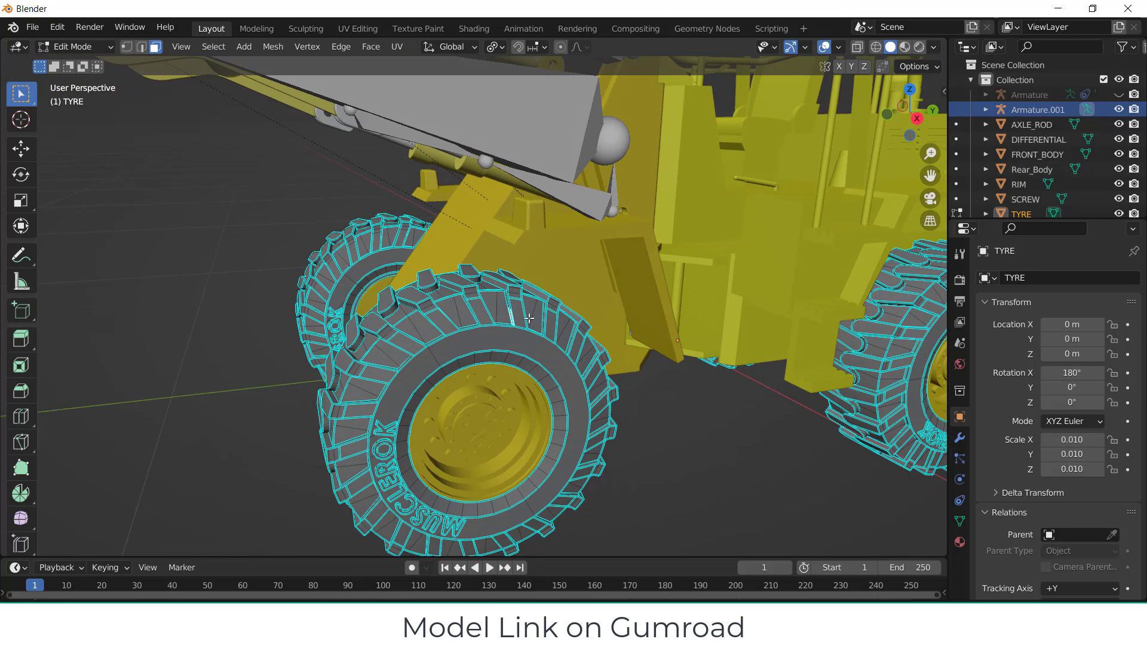
# - Select all linked faces of the near front tyre, including its tread blocks, with Select Linked delimited by Seam
pyautogui.press('l')
pyautogui.moveTo(482, 345); pyautogui.dragTo(361, 337, button='middle')
pyautogui.keyDown('shift'); pyautogui.click(397, 305); pyautogui.keyUp('shift')
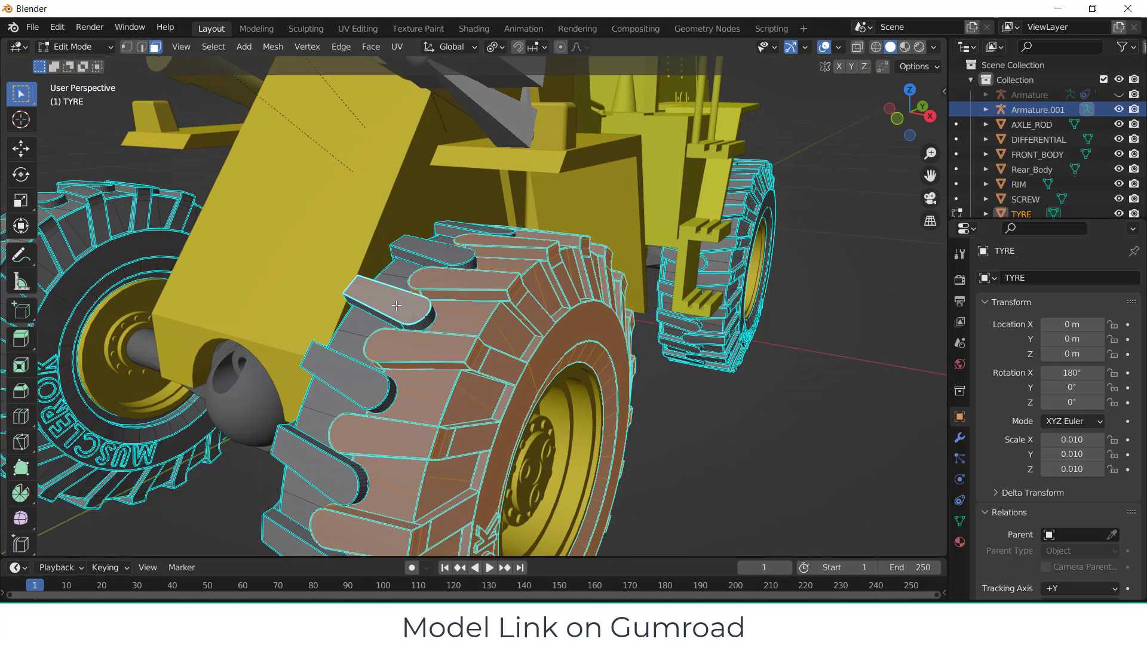
pyautogui.press('l')
pyautogui.scroll(-2, 451, 327)
pyautogui.moveTo(452, 326); pyautogui.dragTo(538, 388, button='middle')
pyautogui.scroll(8, 620, 449)
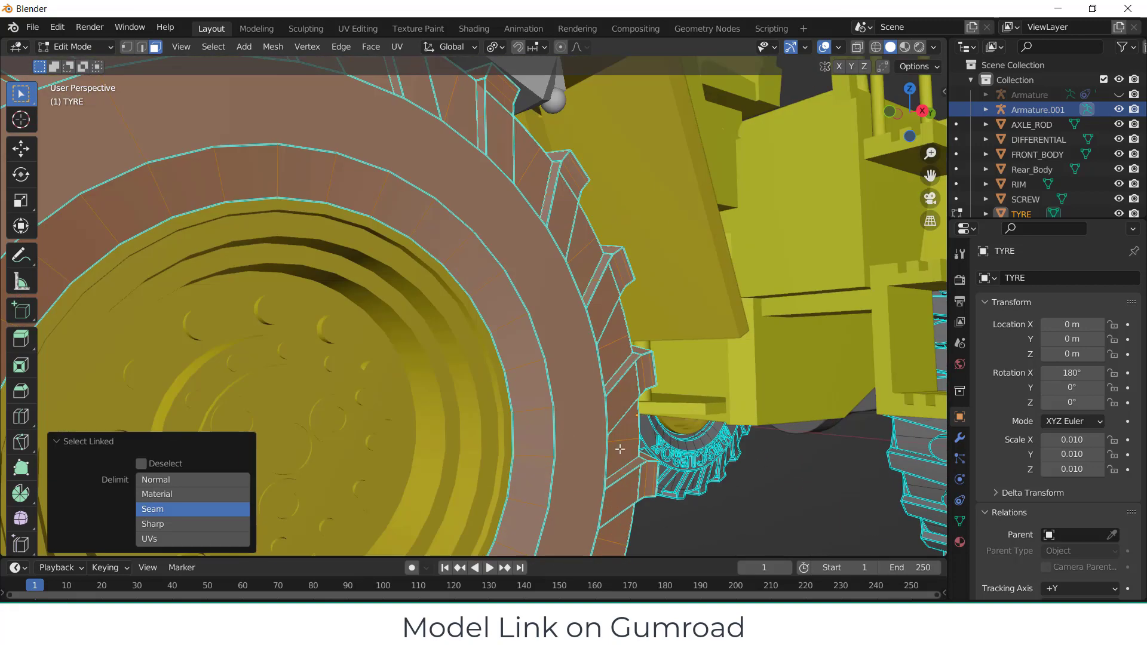
pyautogui.hotkey('ctrl', 'z')
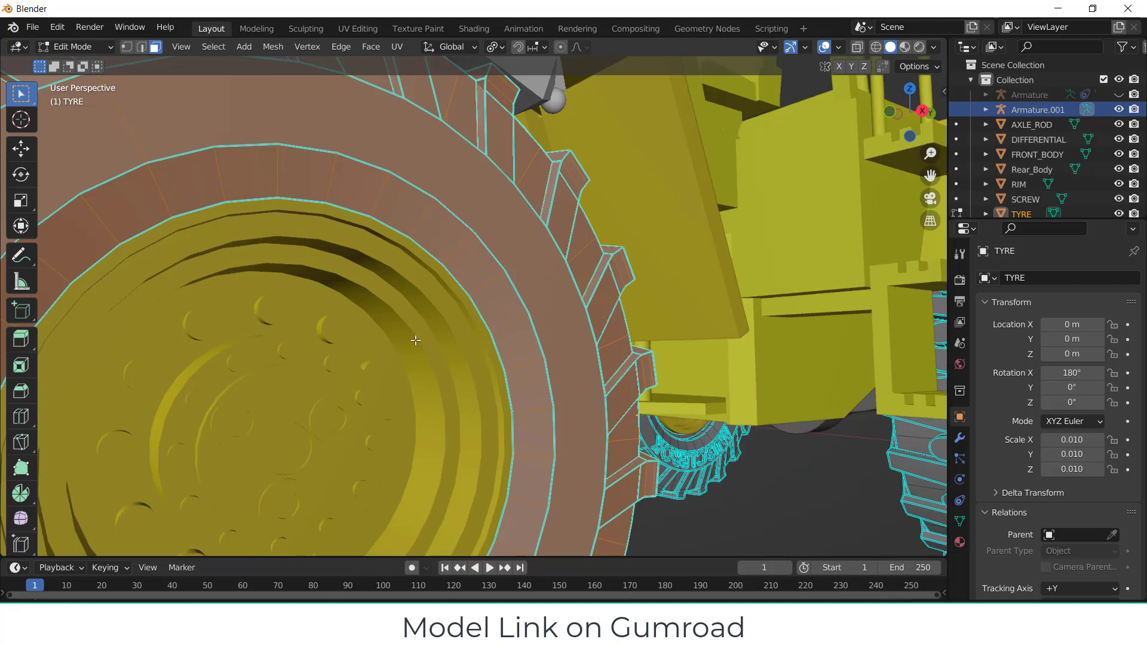
pyautogui.press('l')
pyautogui.scroll(-4, 418, 382)
pyautogui.moveTo(419, 382); pyautogui.dragTo(352, 437, button='middle')
pyautogui.scroll(2, 593, 394)
pyautogui.scroll(5, 357, 368)
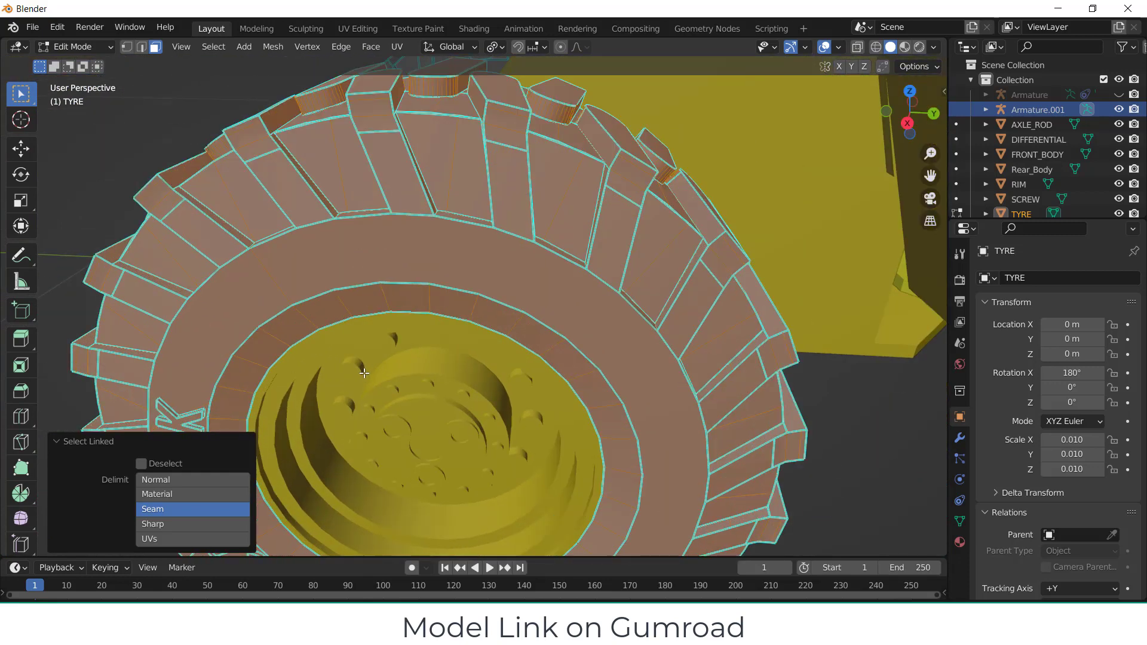
# - Return to Object Mode and add the RIM object to the tyre selection
pyautogui.press('Tab')
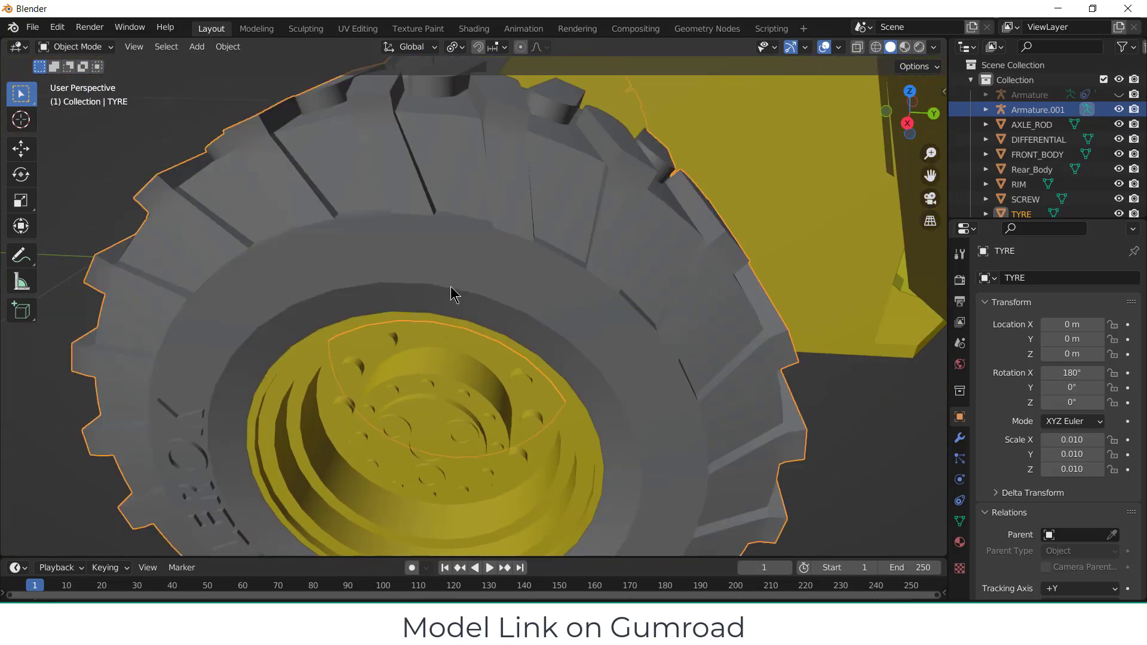
pyautogui.scroll(-4, 520, 292)
pyautogui.keyDown('shift'); pyautogui.click(469, 353); pyautogui.keyUp('shift')
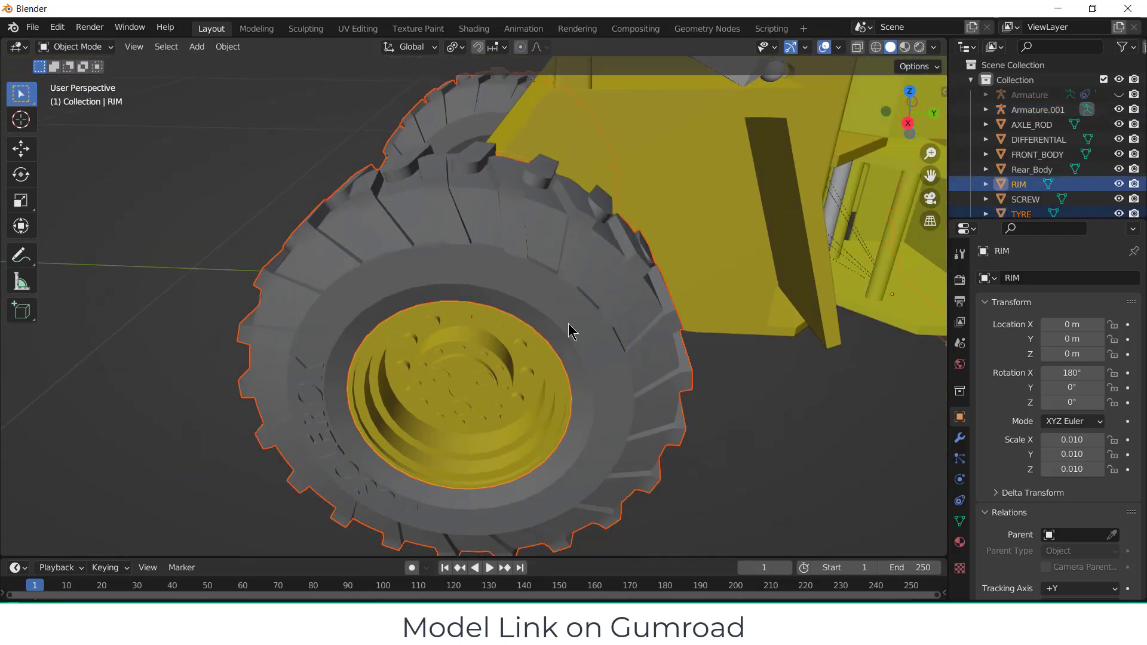
# - Examine the front and rear tyres and rims from the side, front and in perspective
pyautogui.moveTo(569, 333); pyautogui.dragTo(444, 305, button='middle')
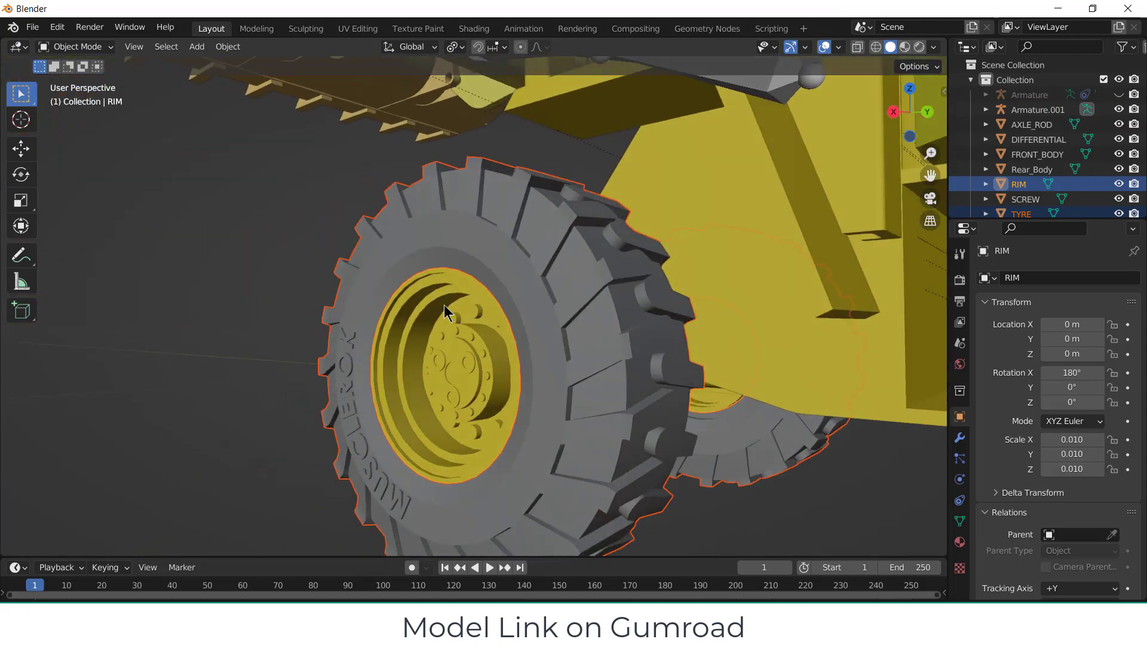
pyautogui.press('KP_3')
pyautogui.scroll(-7, 472, 316)
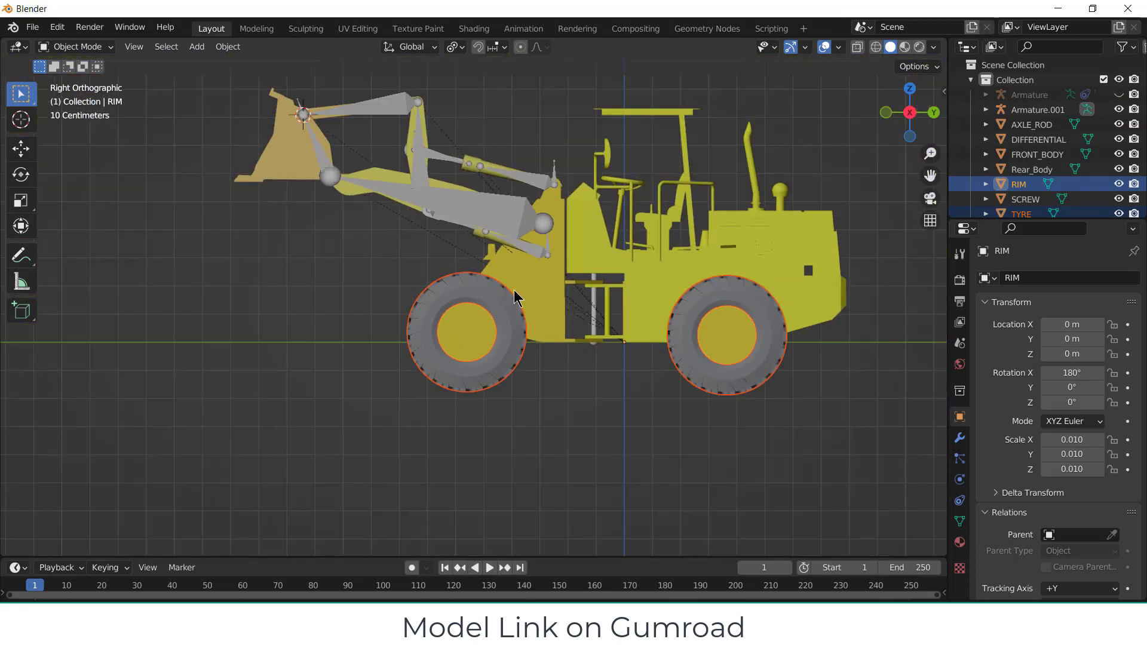
pyautogui.scroll(2, 514, 289)
pyautogui.moveTo(489, 333); pyautogui.dragTo(540, 345, button='middle')
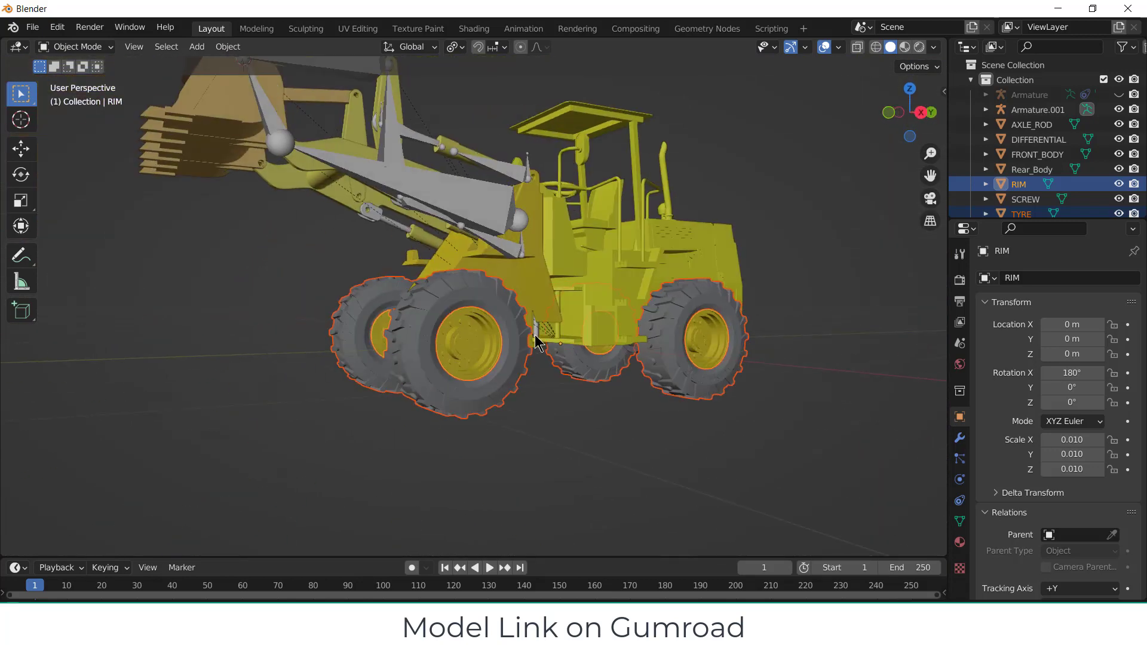
pyautogui.scroll(4, 514, 315)
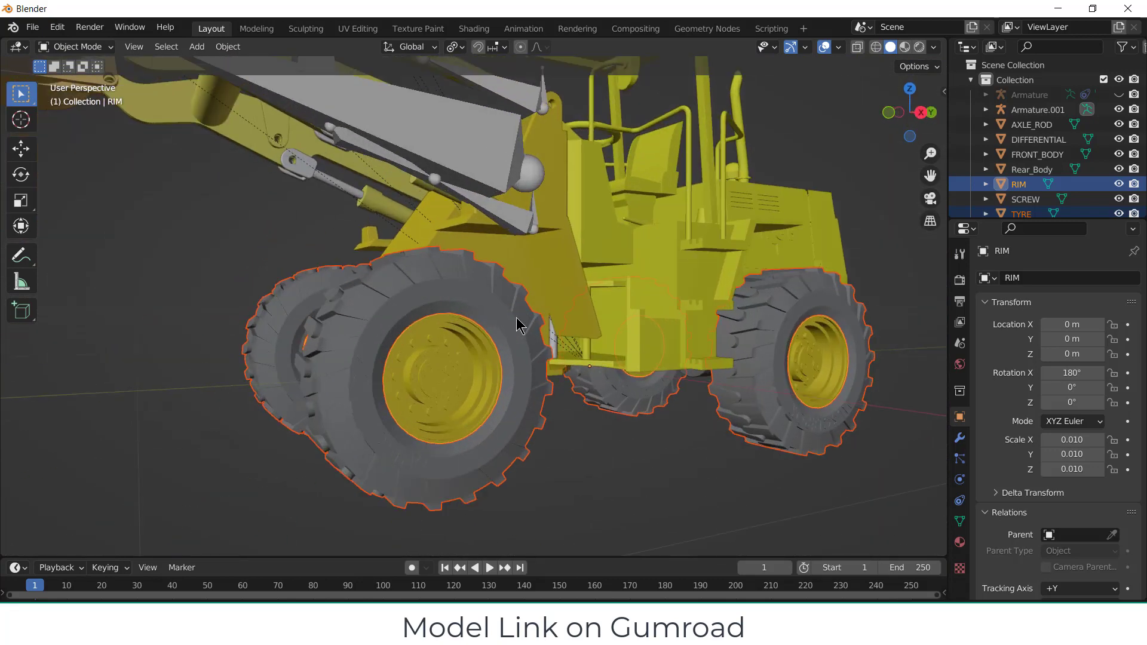
pyautogui.scroll(-3, 519, 326)
pyautogui.press('KP_3')
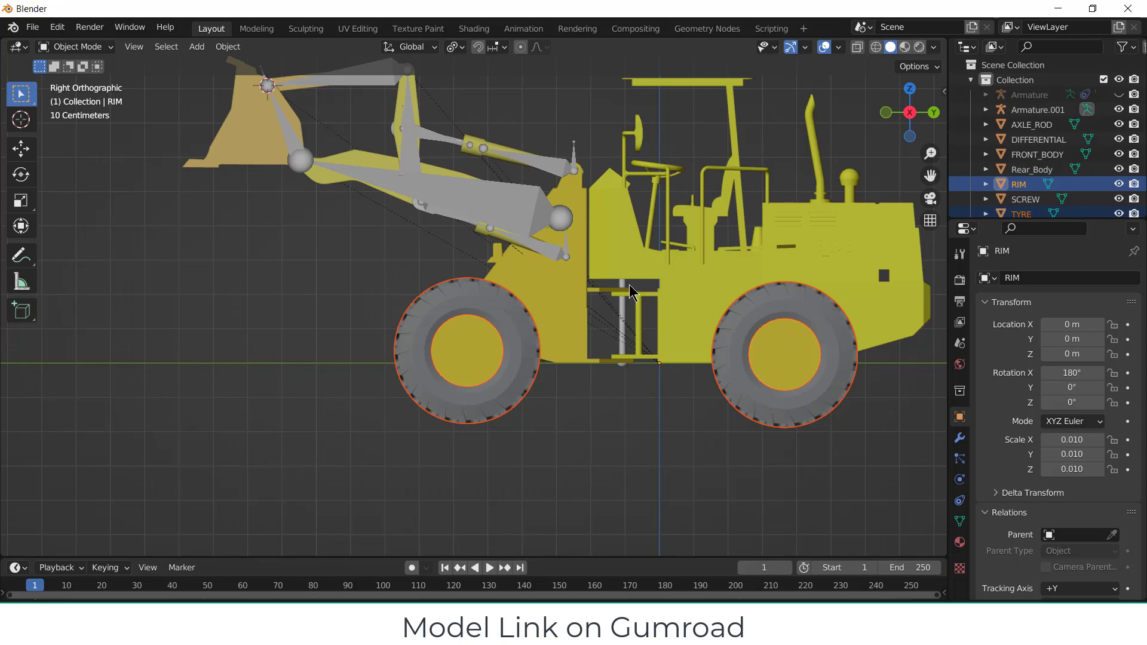
pyautogui.scroll(4, 598, 311)
pyautogui.moveTo(533, 338); pyautogui.dragTo(401, 375, button='middle')
pyautogui.scroll(-3, 401, 376)
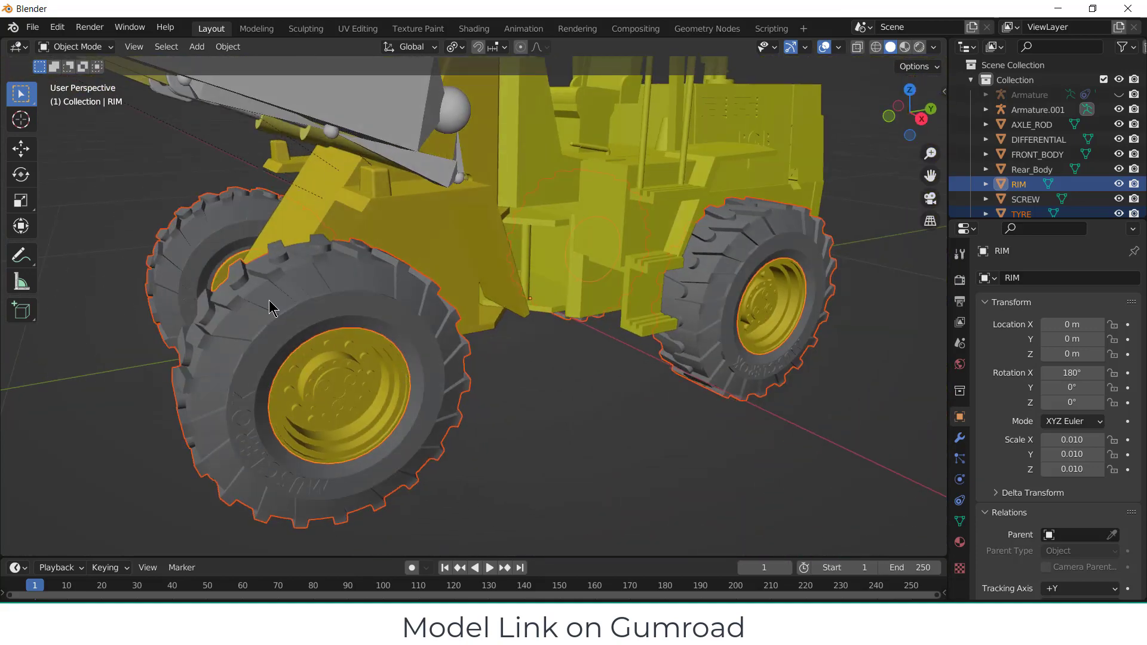
pyautogui.moveTo(270, 307); pyautogui.dragTo(177, 329, button='middle')
pyautogui.moveTo(227, 361); pyautogui.dragTo(534, 346, button='middle')
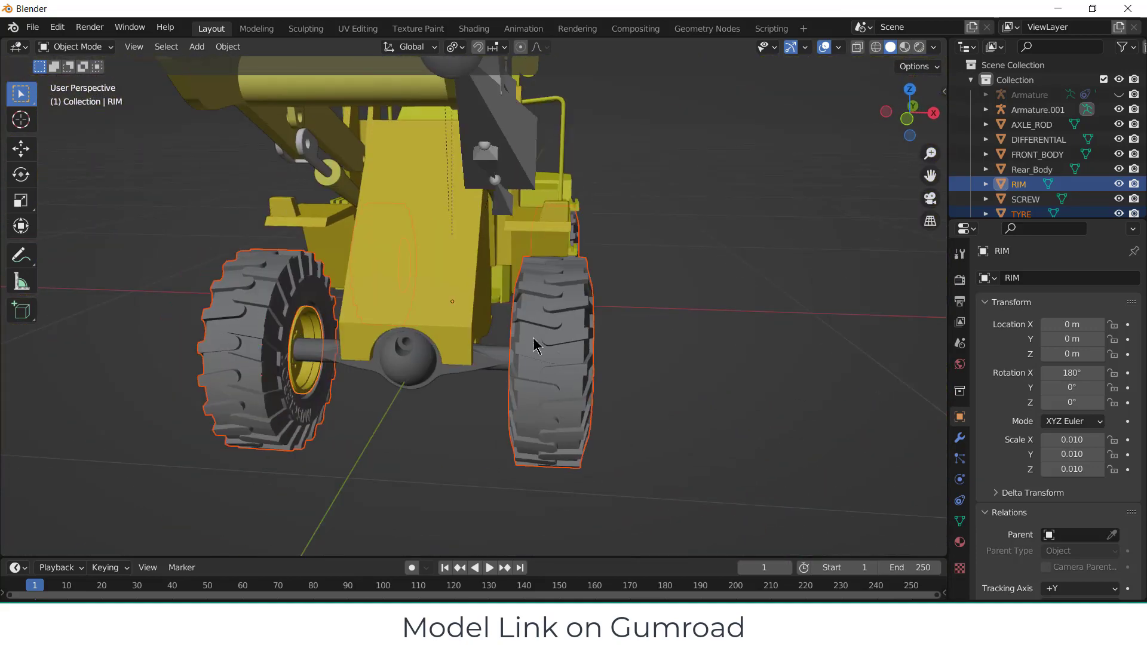
pyautogui.moveTo(483, 295)
pyautogui.mouseDown(button='middle')
pyautogui.moveTo(285, 289)
pyautogui.moveTo(540, 309)
pyautogui.moveTo(341, 289)
pyautogui.moveTo(460, 292)
pyautogui.mouseUp(button='middle')
pyautogui.scroll(4, 460, 293)
# - Select only the TYRE object and reopen its mesh in Edit Mode
pyautogui.click(539, 293)
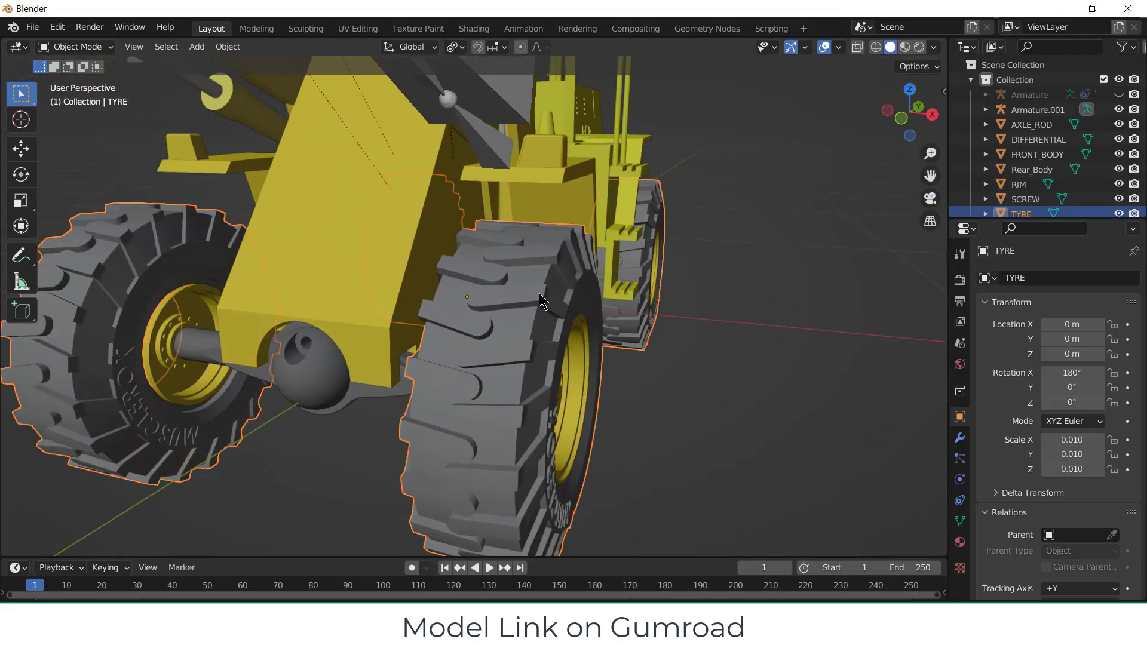
pyautogui.press('Tab')
pyautogui.moveTo(522, 300); pyautogui.dragTo(460, 280, button='middle')
pyautogui.scroll(3, 550, 377)
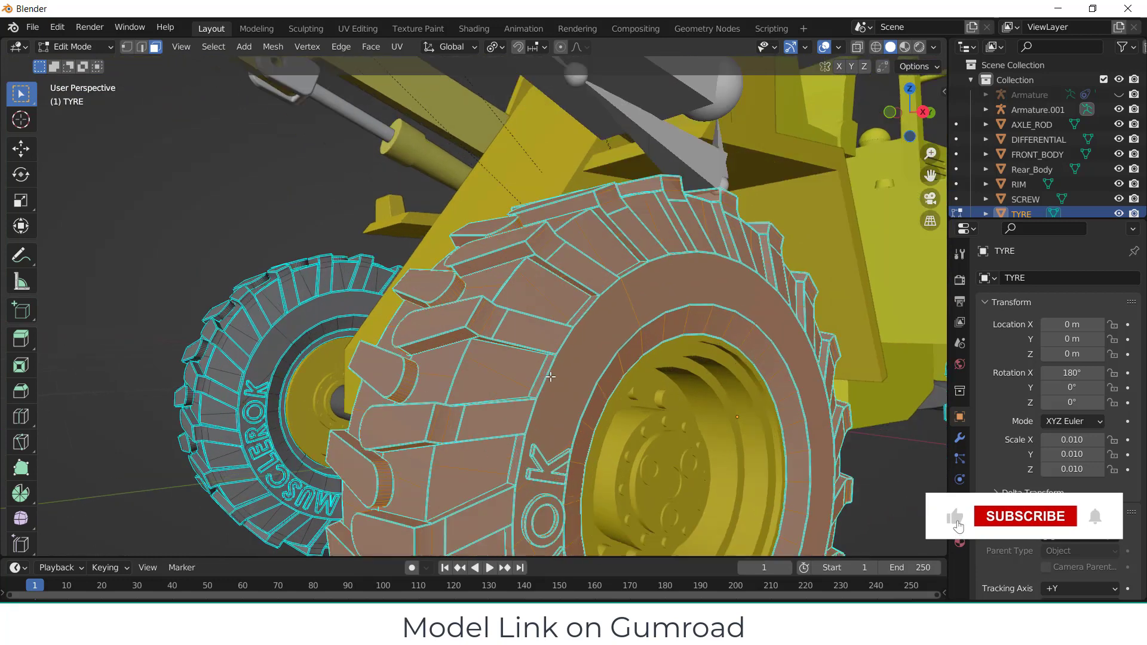
# - Open the RIM and TYRE objects together in Edit Mode
pyautogui.press('Tab')
pyautogui.click(665, 441)
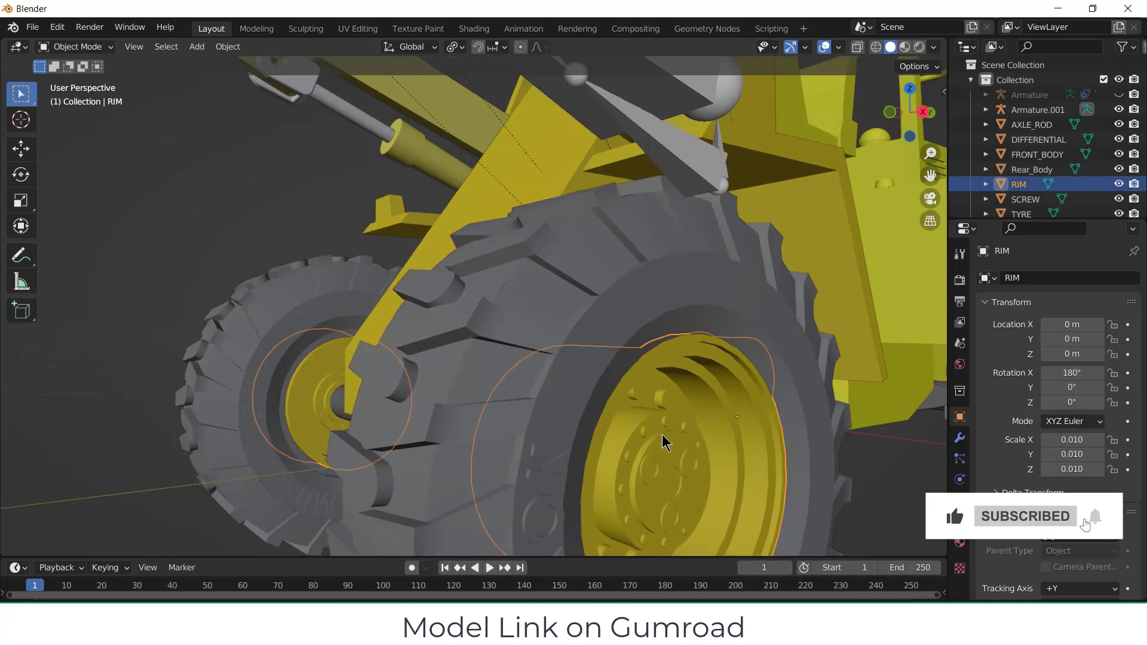
pyautogui.keyDown('shift'); pyautogui.click(595, 327); pyautogui.keyUp('shift')
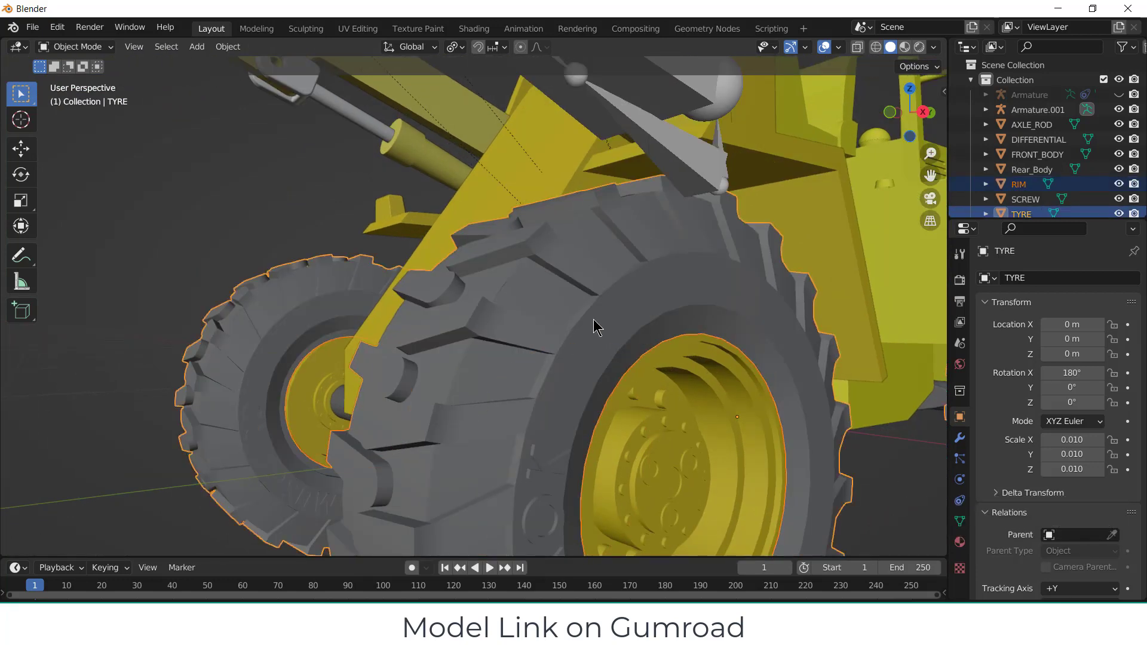
pyautogui.press('Tab')
pyautogui.scroll(-5, 658, 408)
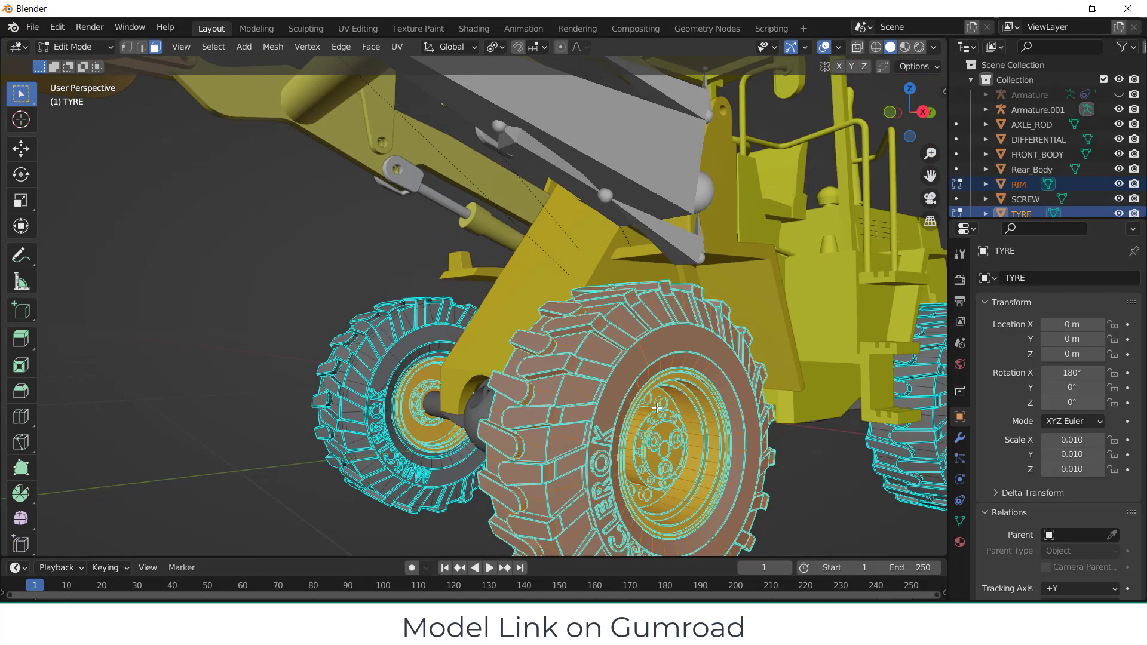
pyautogui.moveTo(657, 408); pyautogui.dragTo(793, 442, button='middle')
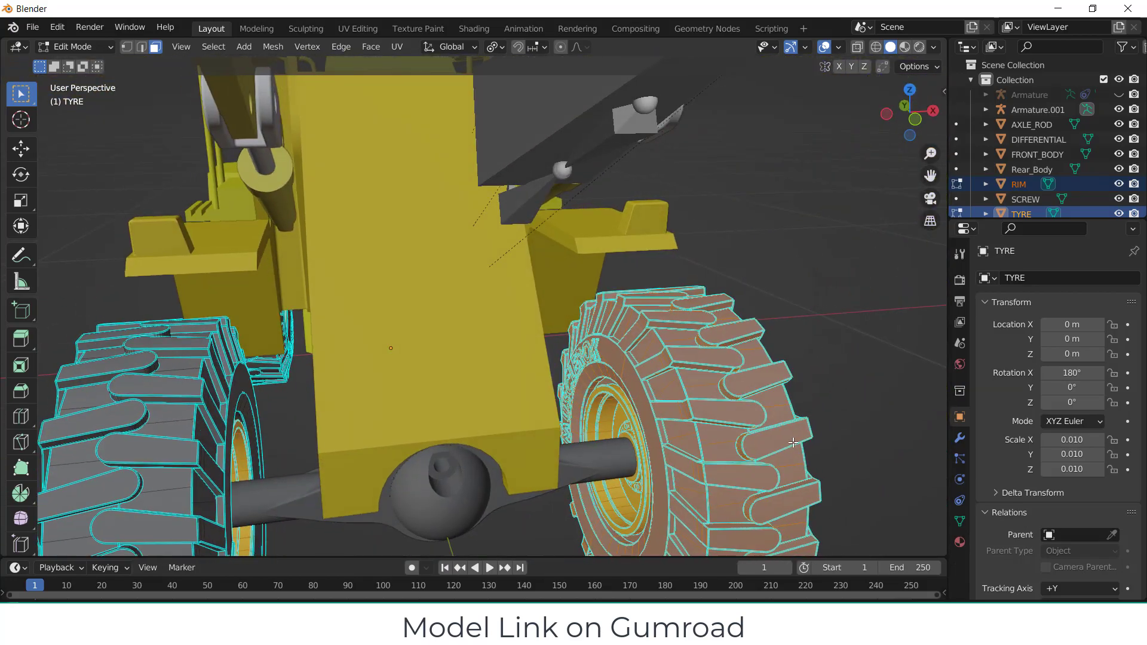
# - Isolate the tyres and rims in wireframe top view and select all vertices of the front wheel on the positive X side
pyautogui.press('KP_Divide')
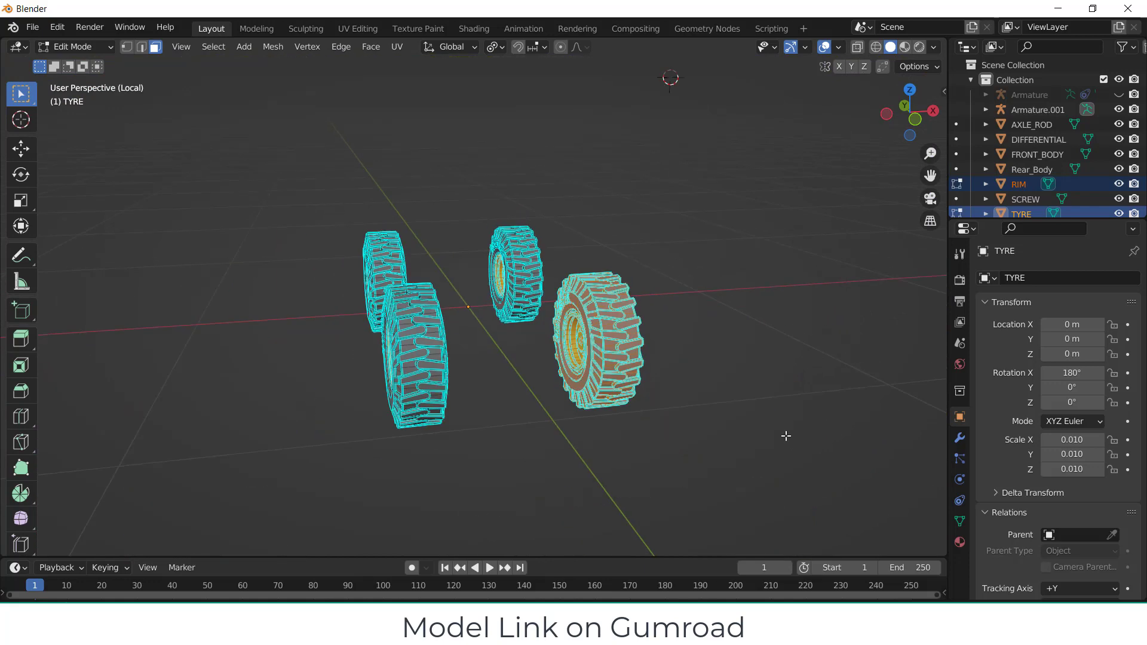
pyautogui.press('KP_7')
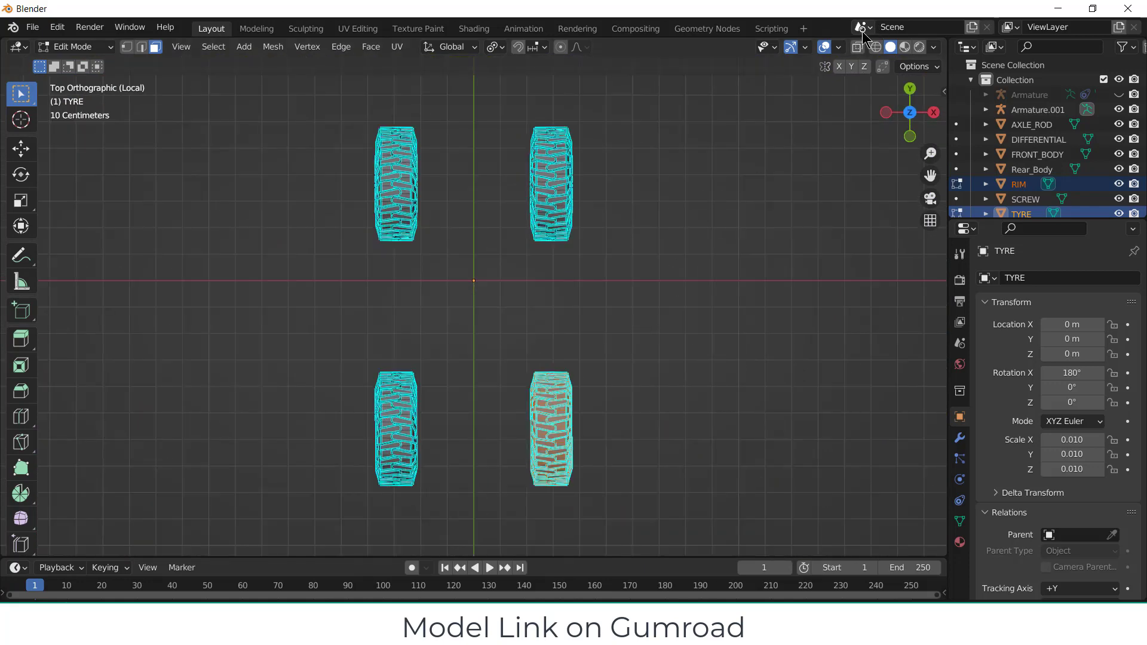
pyautogui.click(876, 47)
pyautogui.hotkey('alt', 'a')
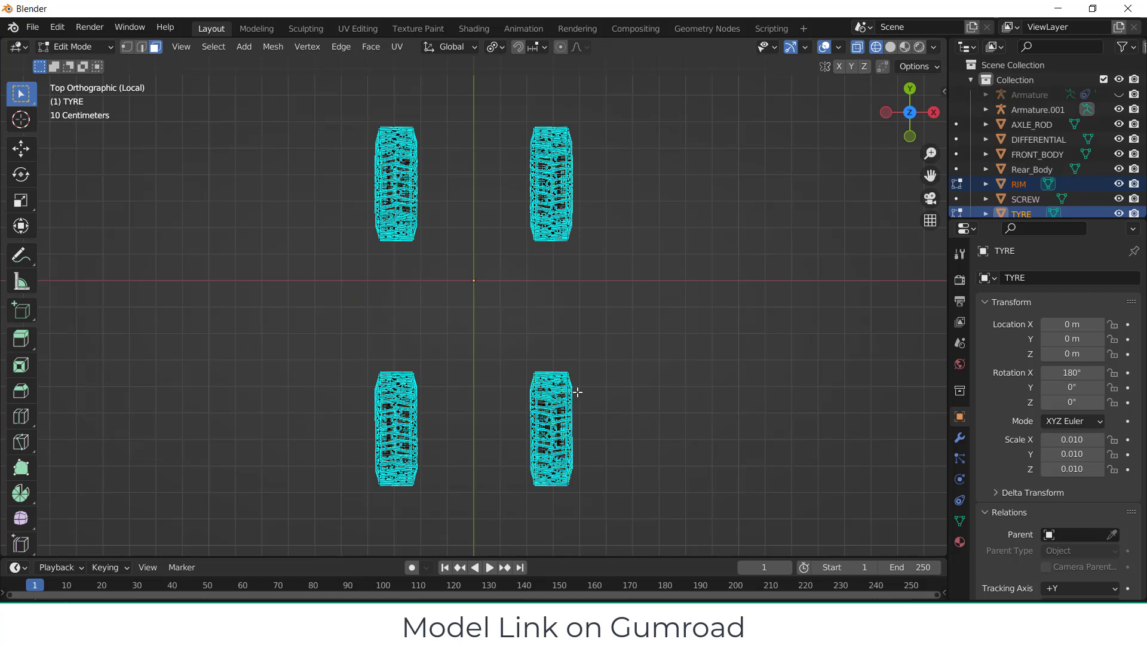
pyautogui.moveTo(475, 324); pyautogui.dragTo(653, 533)
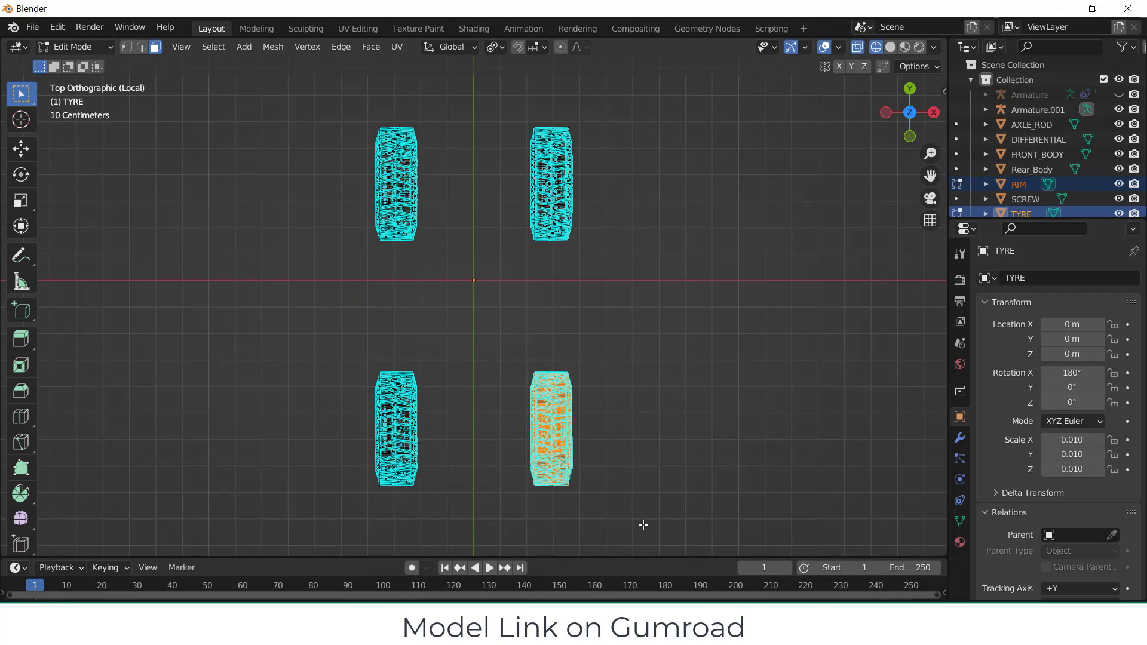
pyautogui.click(127, 47)
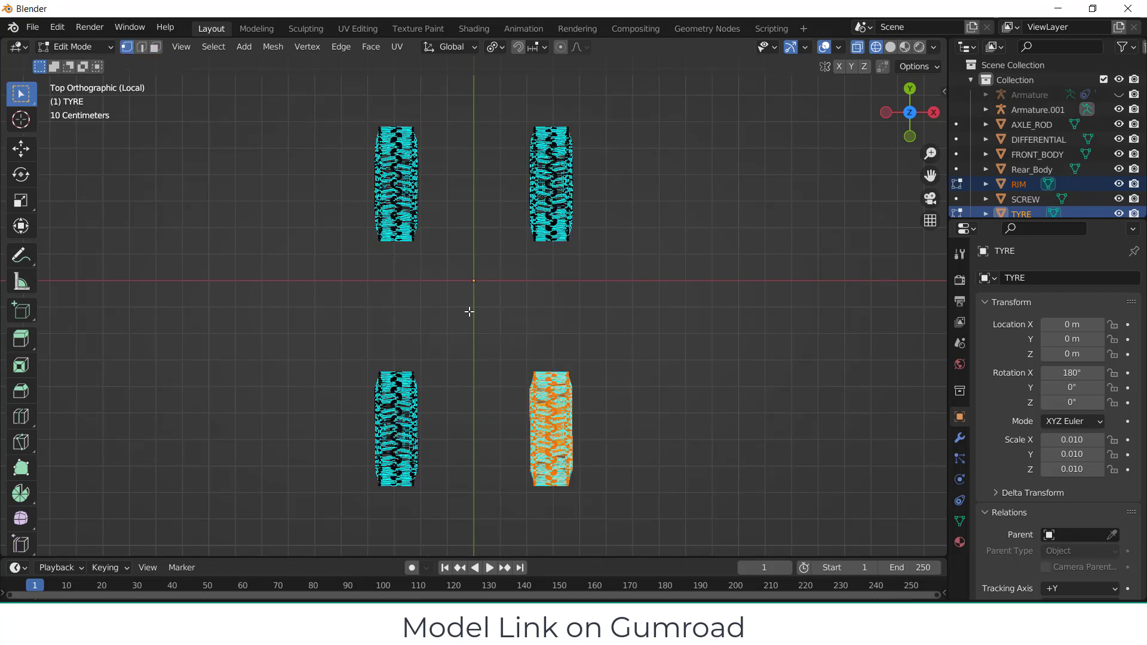
pyautogui.moveTo(470, 311); pyautogui.dragTo(650, 533)
# - Separate the selected front tyre and rim into their own objects, and restore the full scene in opaque solid shading
pyautogui.press('p')
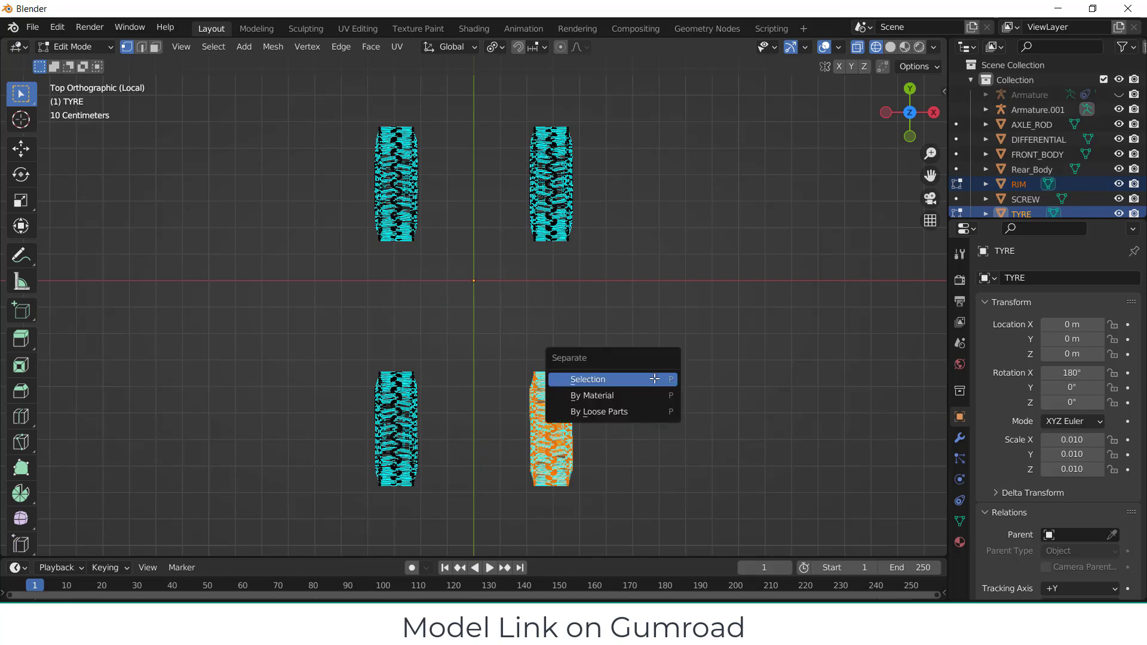
pyautogui.click(655, 378)
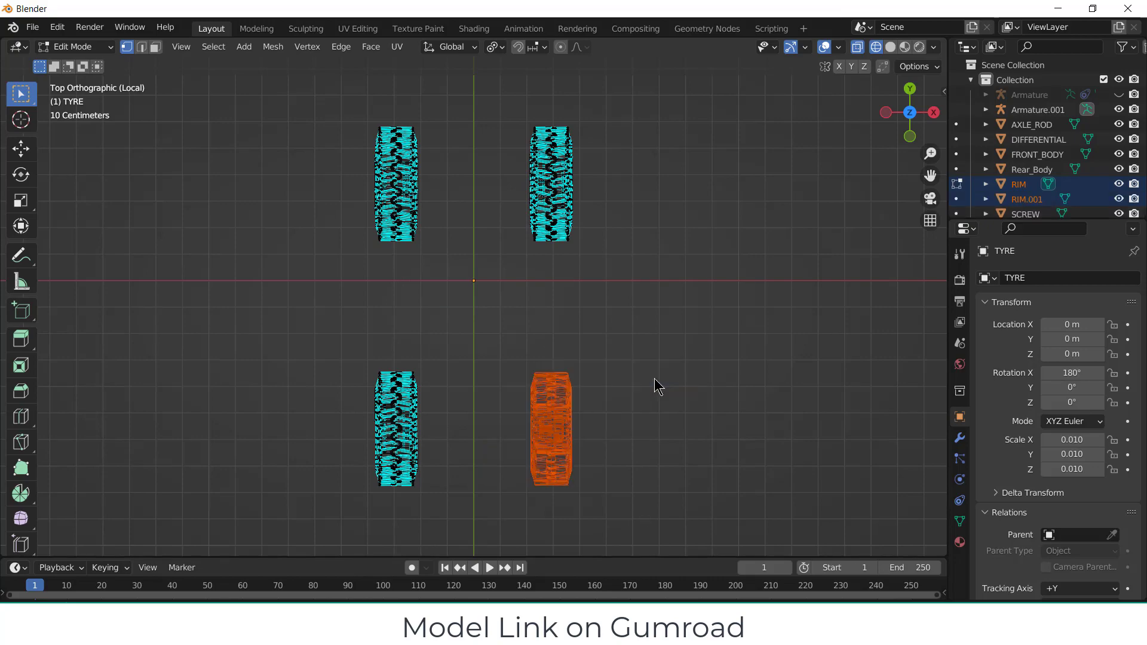
pyautogui.press('KP_Divide')
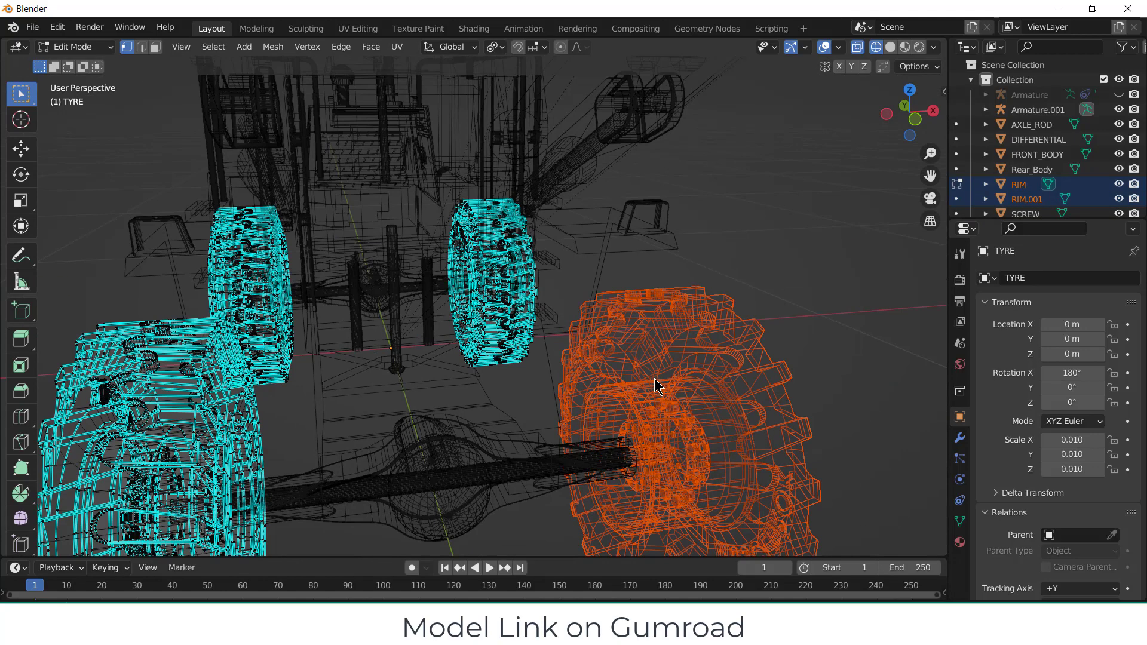
pyautogui.click(891, 47)
pyautogui.click(858, 46)
pyautogui.scroll(-2, 736, 261)
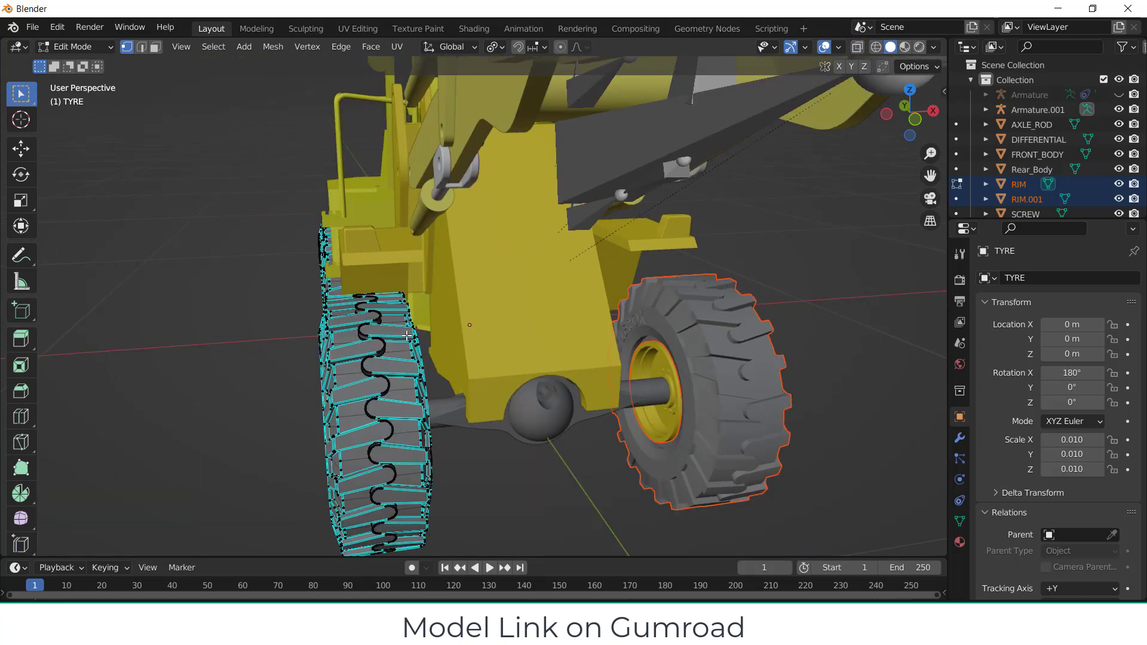
# - Return to Object Mode and delete the TYRE object containing the remaining three tyres
pyautogui.press('Tab')
pyautogui.click(372, 339)
pyautogui.moveTo(426, 343)
pyautogui.mouseDown(button='middle')
pyautogui.moveTo(328, 294)
pyautogui.moveTo(428, 346)
pyautogui.mouseUp(button='middle')
pyautogui.scroll(-5, 417, 340)
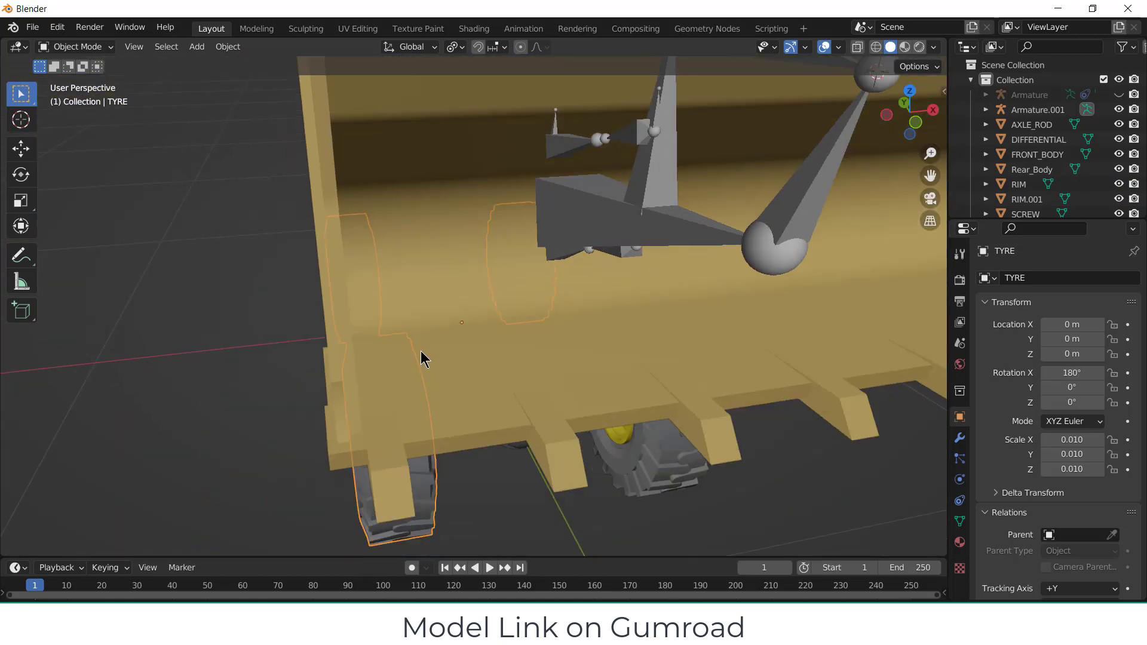
pyautogui.press('x')
pyautogui.click(465, 343)
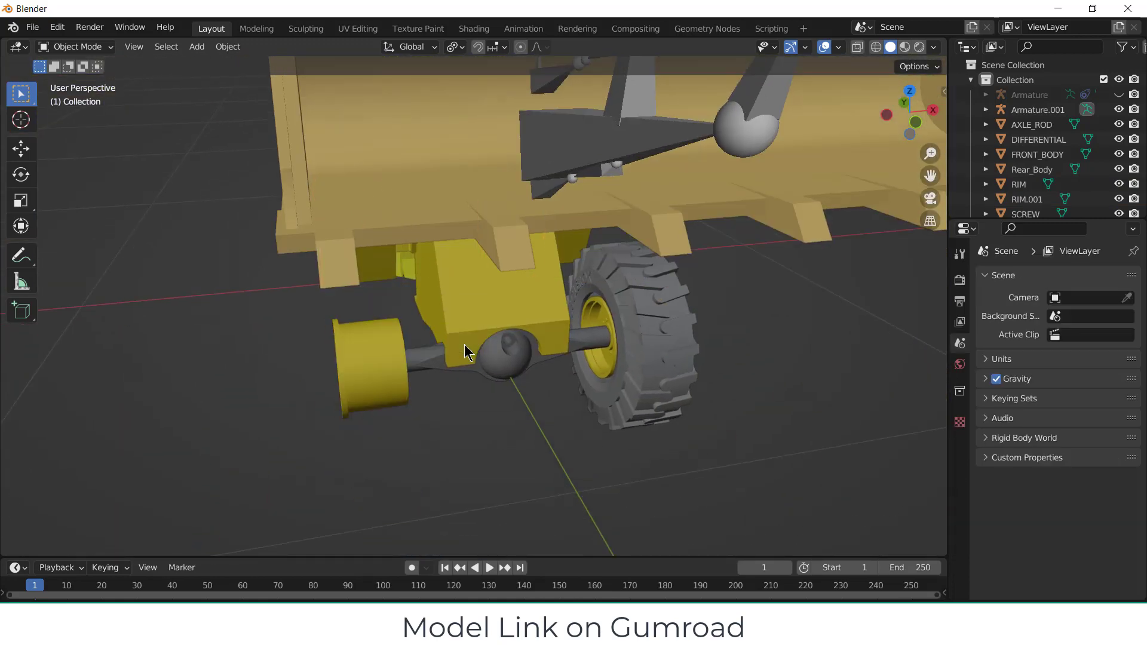
# - Duplicate the remaining front tyre about -0.587 m along the X axis onto the opposite front rim
pyautogui.moveTo(464, 344); pyautogui.dragTo(637, 316, button='middle')
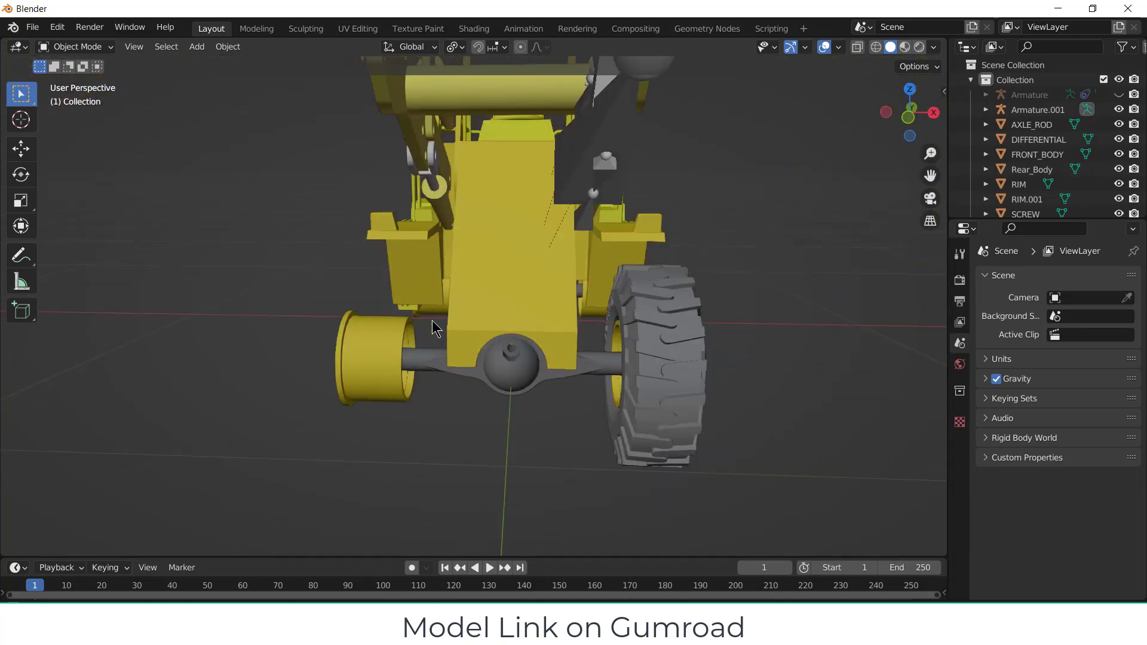
pyautogui.click(648, 325)
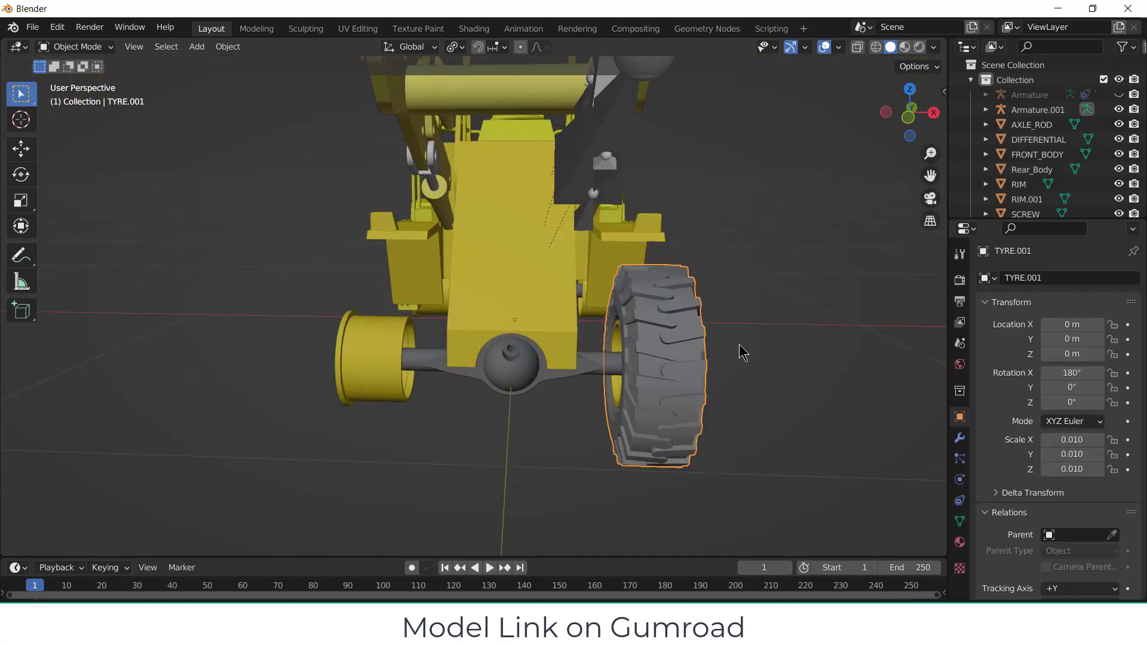
pyautogui.hotkey('shift', 'd')
pyautogui.press('x')
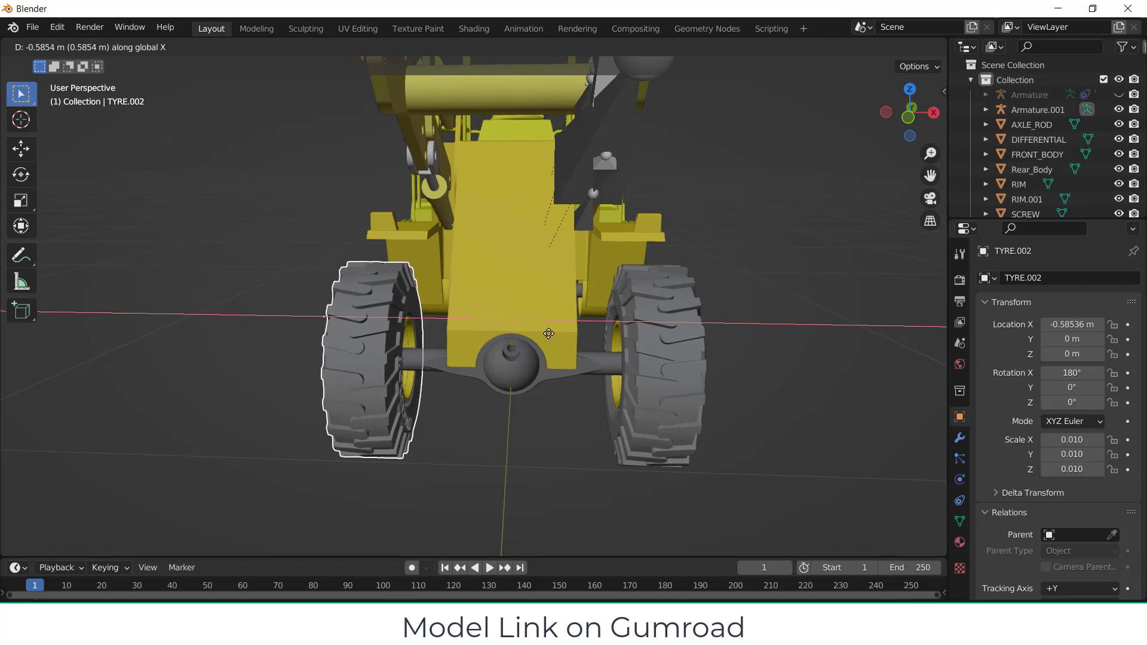
pyautogui.click(550, 335)
# - Duplicate both front tyres about 0.936 m along the Y axis onto the rear rims
pyautogui.moveTo(571, 331); pyautogui.dragTo(496, 349, button='middle')
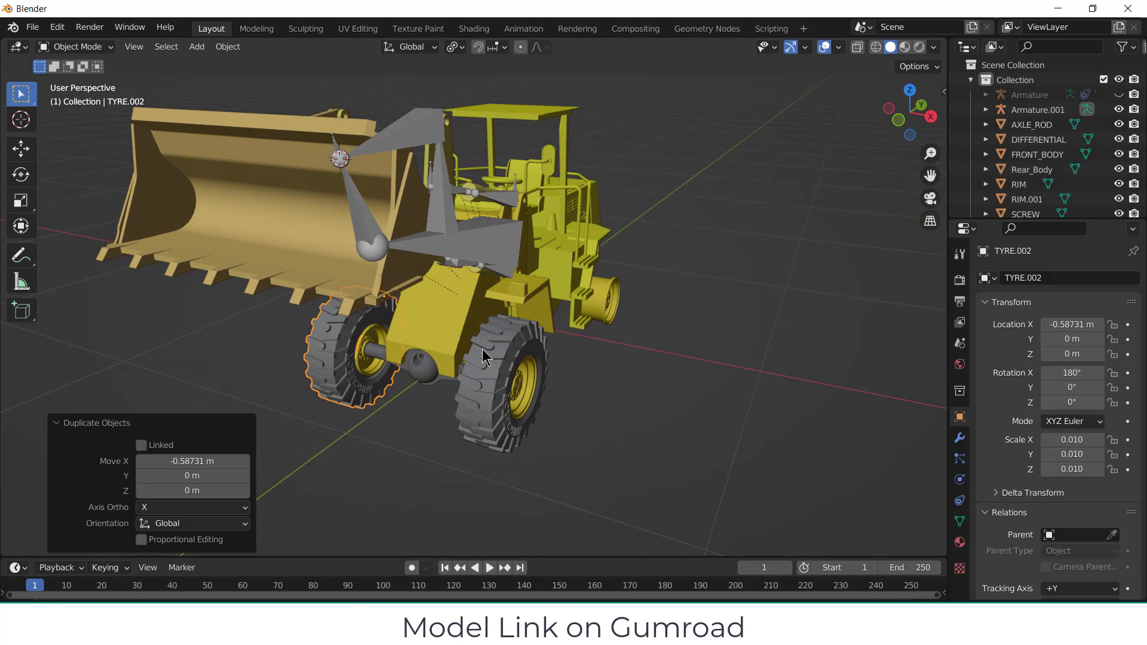
pyautogui.keyDown('shift'); pyautogui.click(500, 350); pyautogui.keyUp('shift')
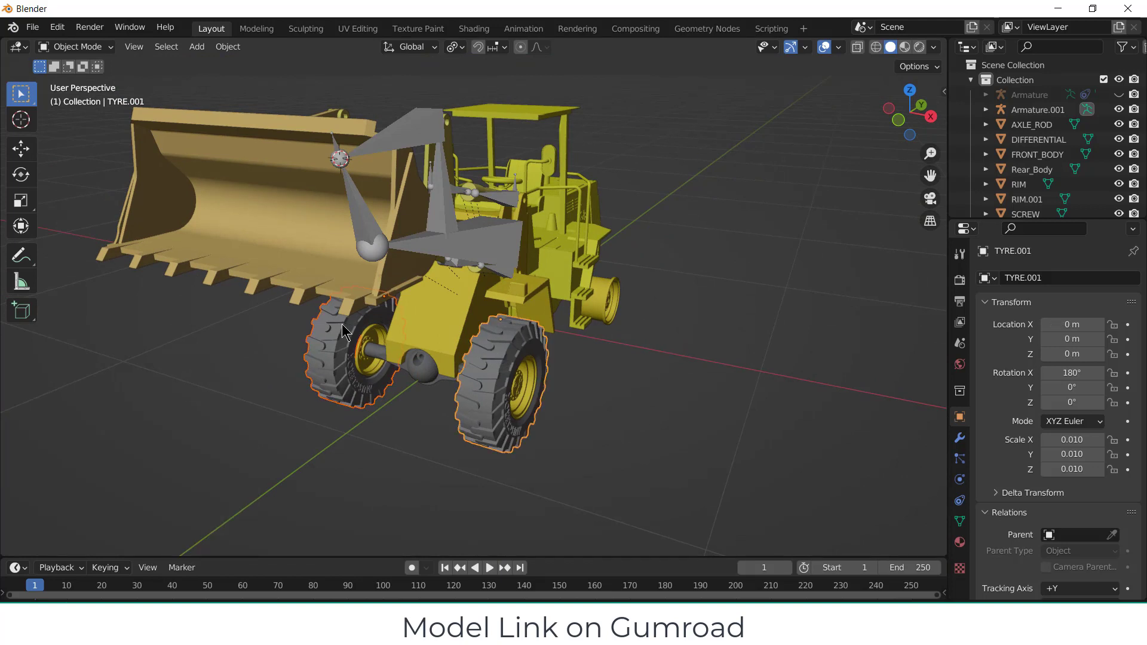
pyautogui.hotkey('shift', 'd')
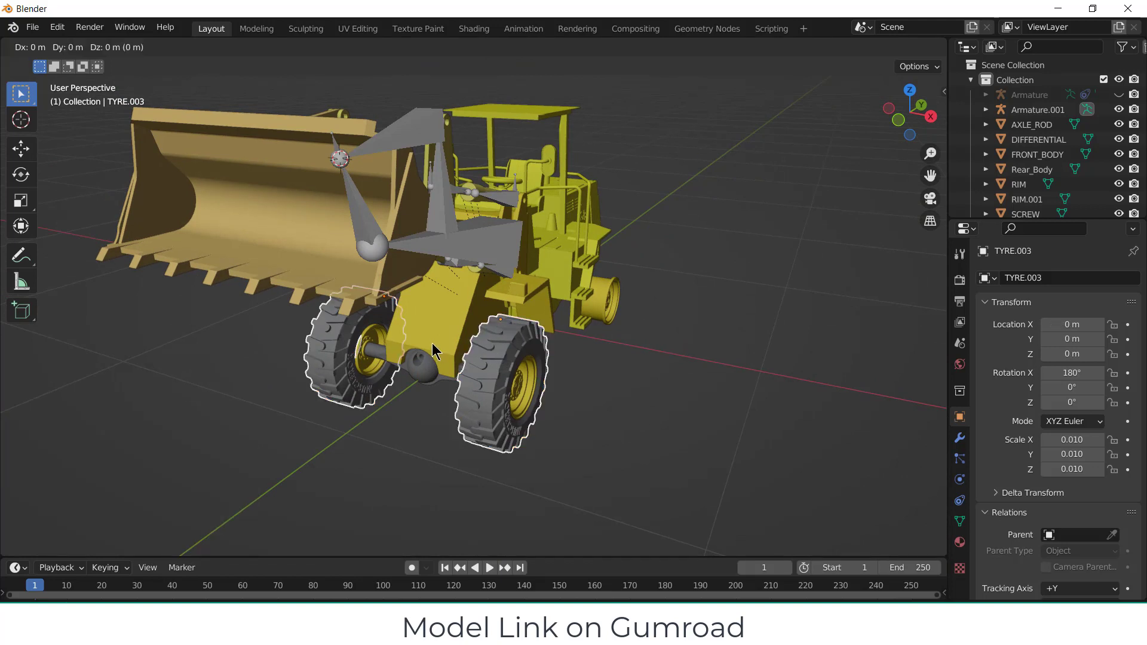
pyautogui.press('y')
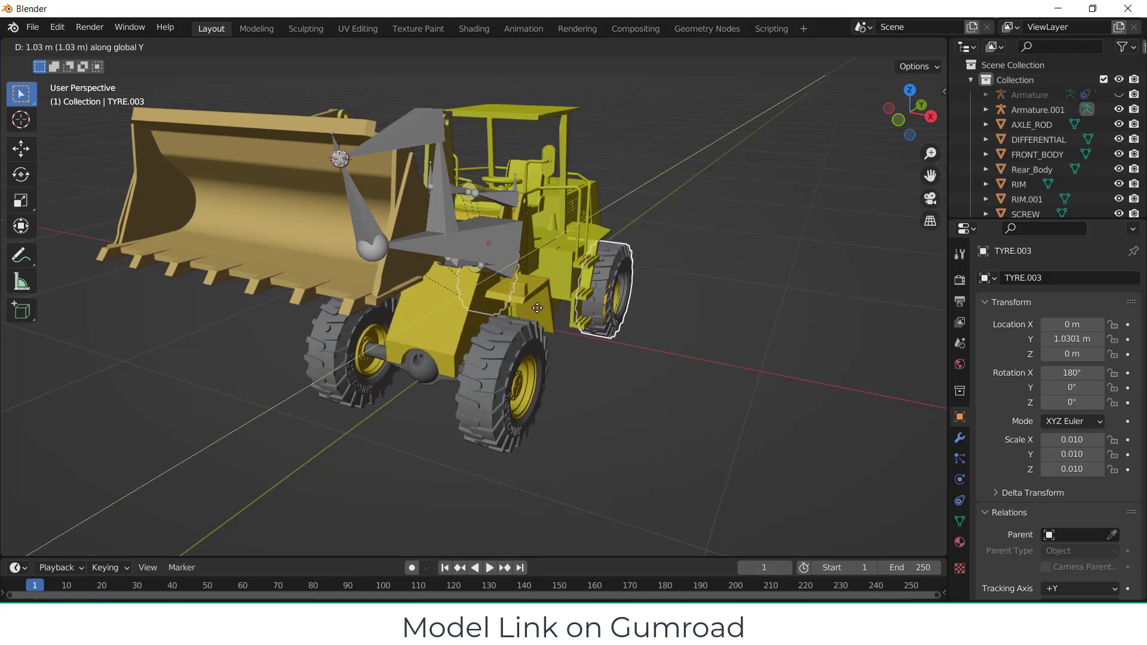
pyautogui.click(534, 313)
# - Move the rear tyre copies about -0.012 m along the Y axis to centre them on the rear rims
pyautogui.press('KP_3')
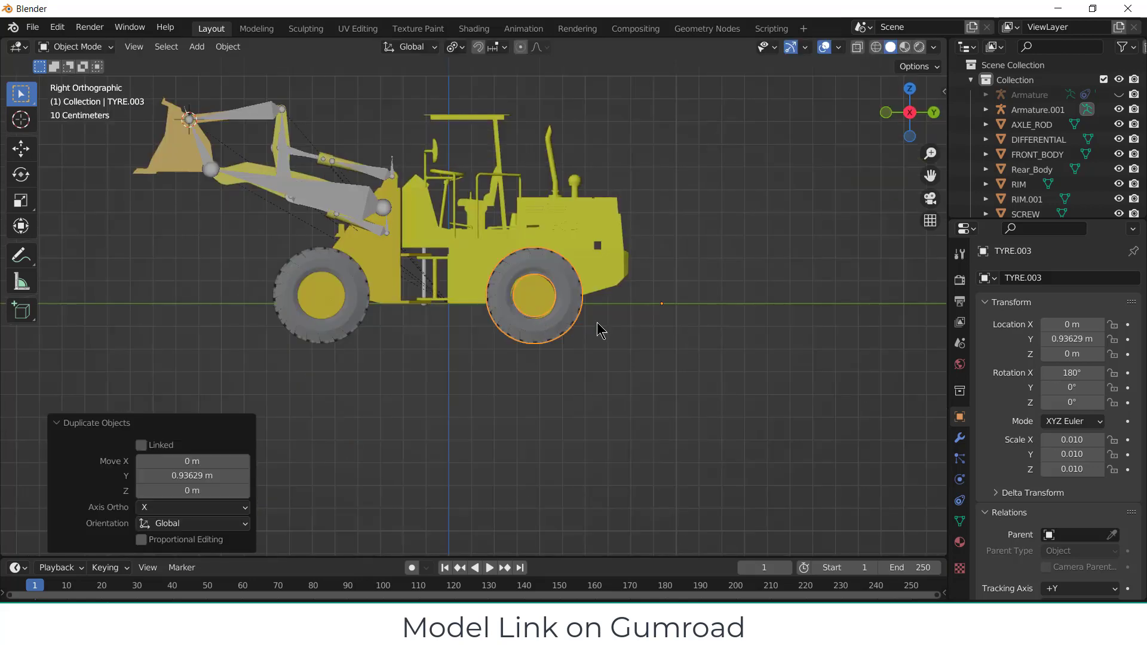
pyautogui.scroll(8, 603, 322)
pyautogui.scroll(3, 511, 273)
pyautogui.moveTo(550, 275)
pyautogui.mouseDown(button='middle')
pyautogui.moveTo(521, 296)
pyautogui.moveTo(557, 259)
pyautogui.mouseUp(button='middle')
pyautogui.press('g')
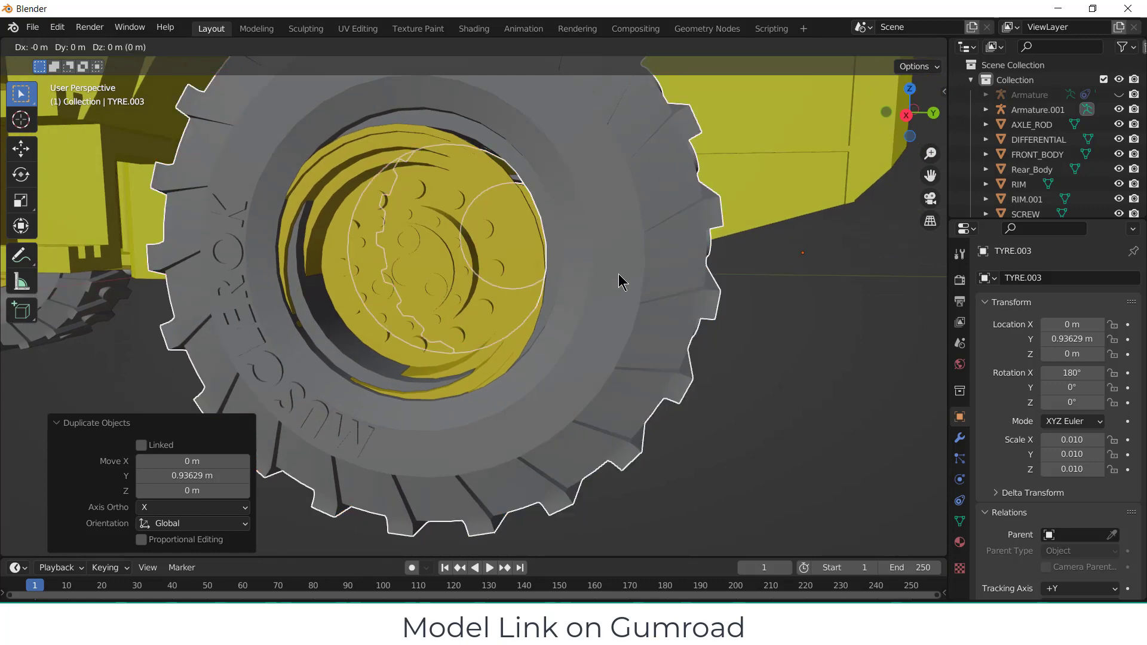
pyautogui.press('y')
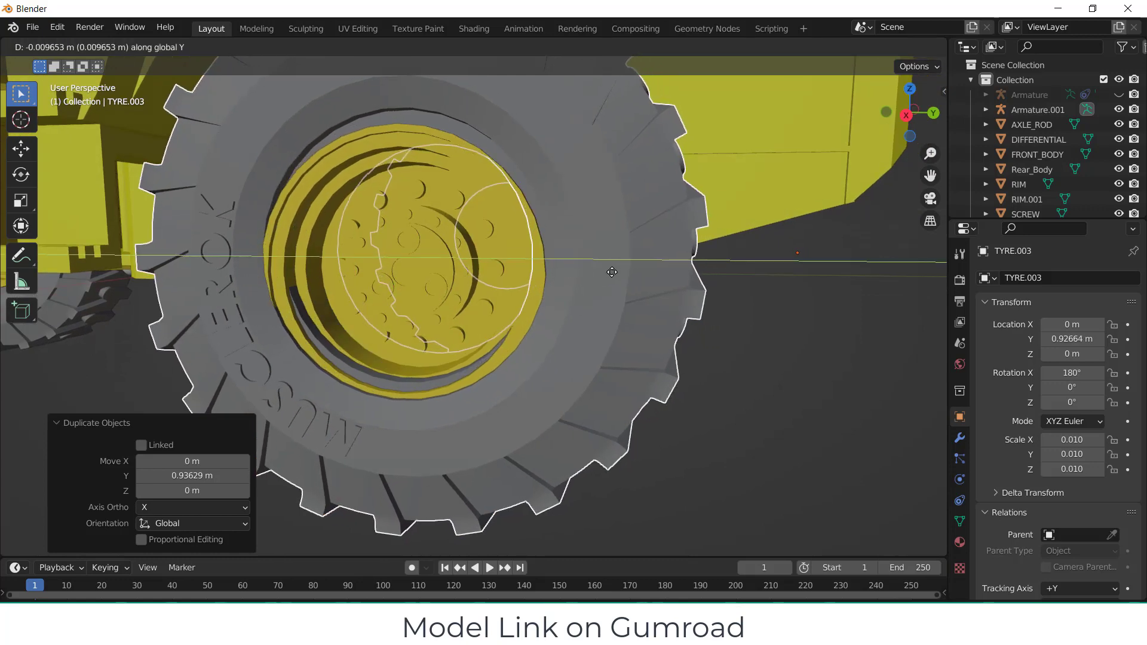
pyautogui.click(610, 272)
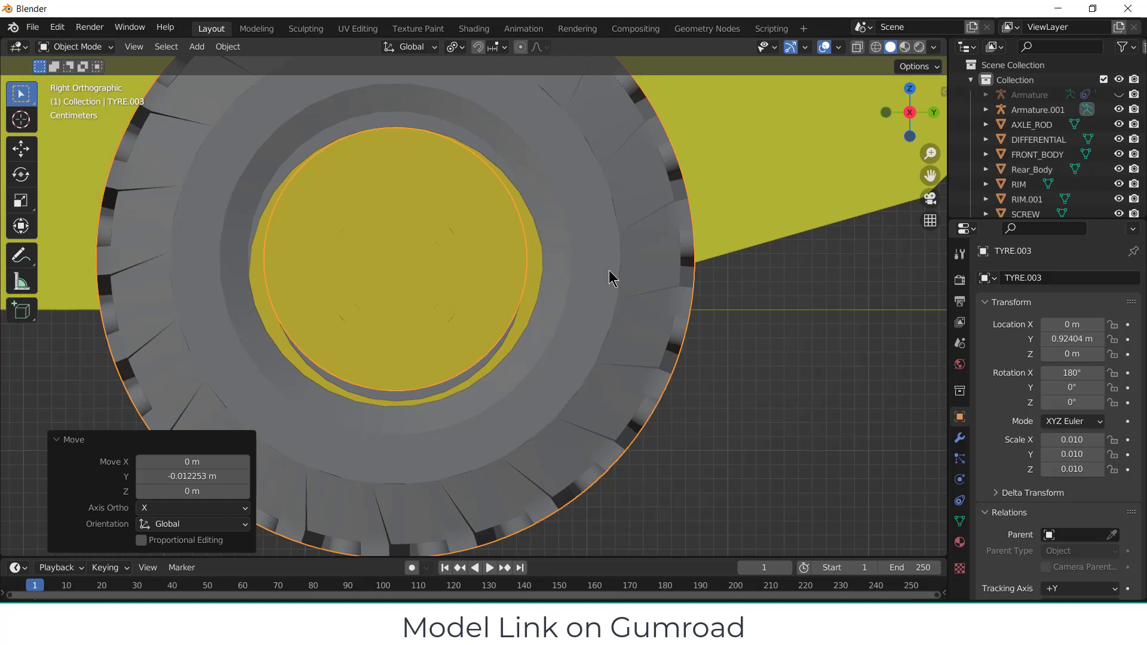
# - Lower the rear tyres about 0.011 m along the Z axis to fit them around the rear rims
pyautogui.press('g')
pyautogui.press('z')
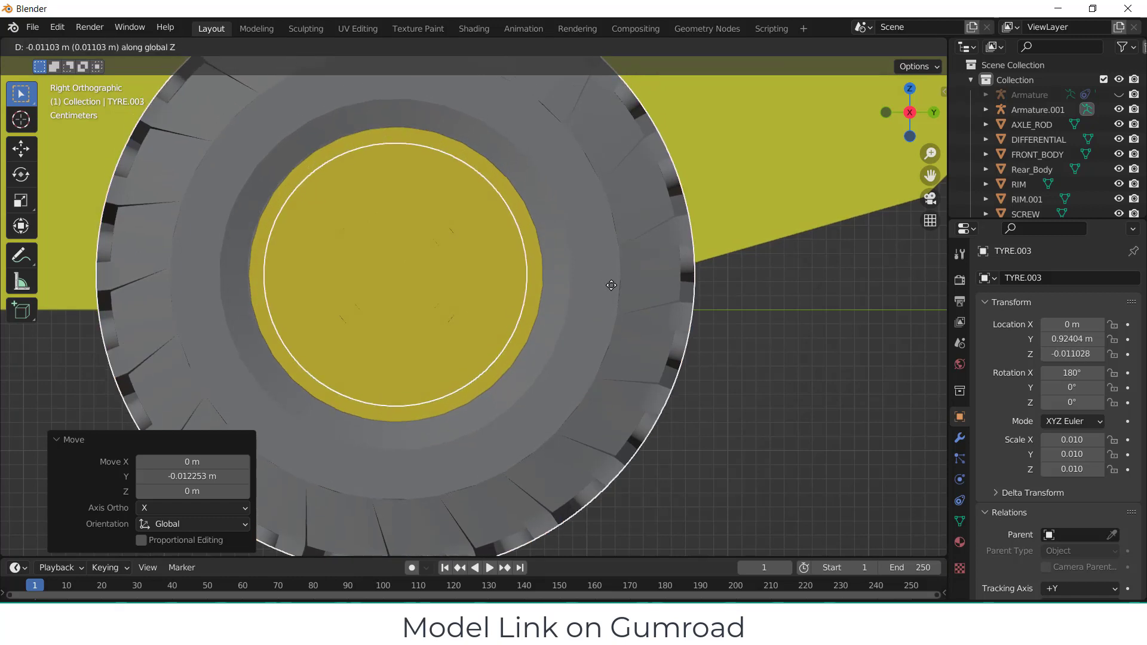
pyautogui.click(613, 290)
pyautogui.scroll(-5, 745, 359)
pyautogui.moveTo(421, 326); pyautogui.dragTo(351, 354, button='middle')
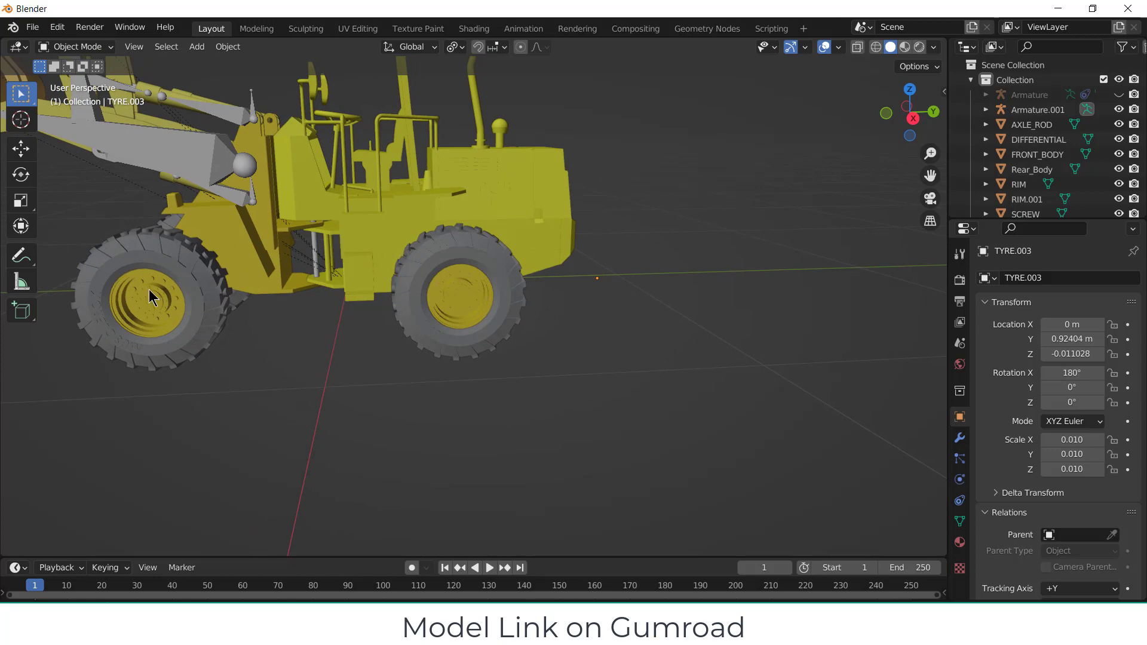
# - Examine the front tyre's dimensions in the right orthographic view, comparing it with the rear body
pyautogui.press('KP_3')
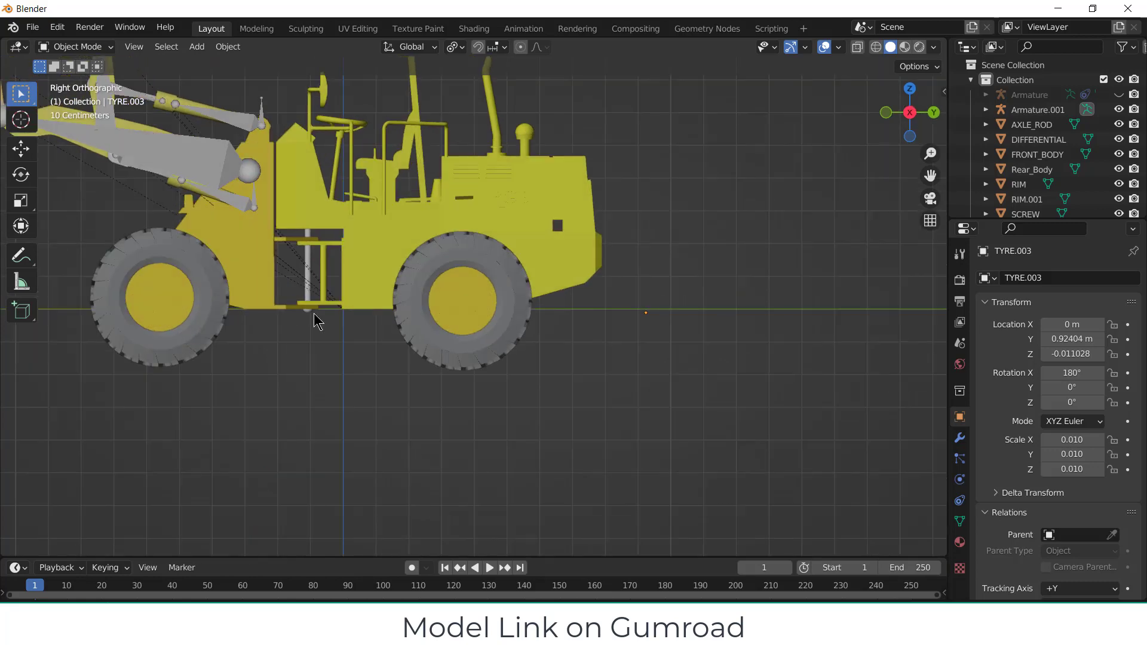
pyautogui.click(209, 268)
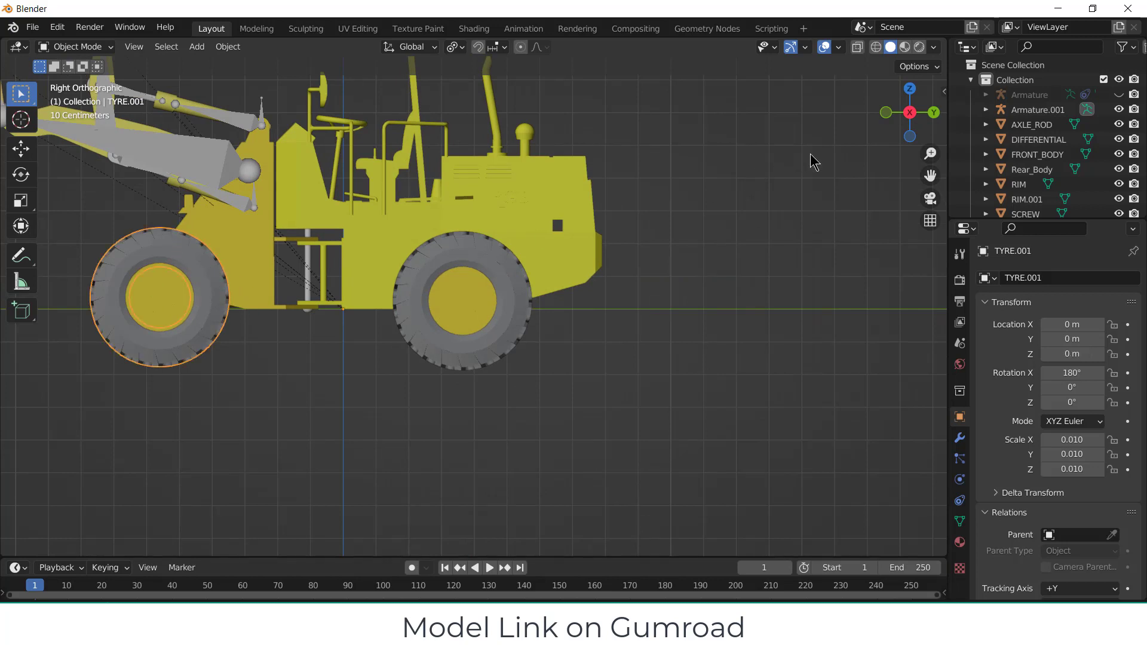
pyautogui.press('n')
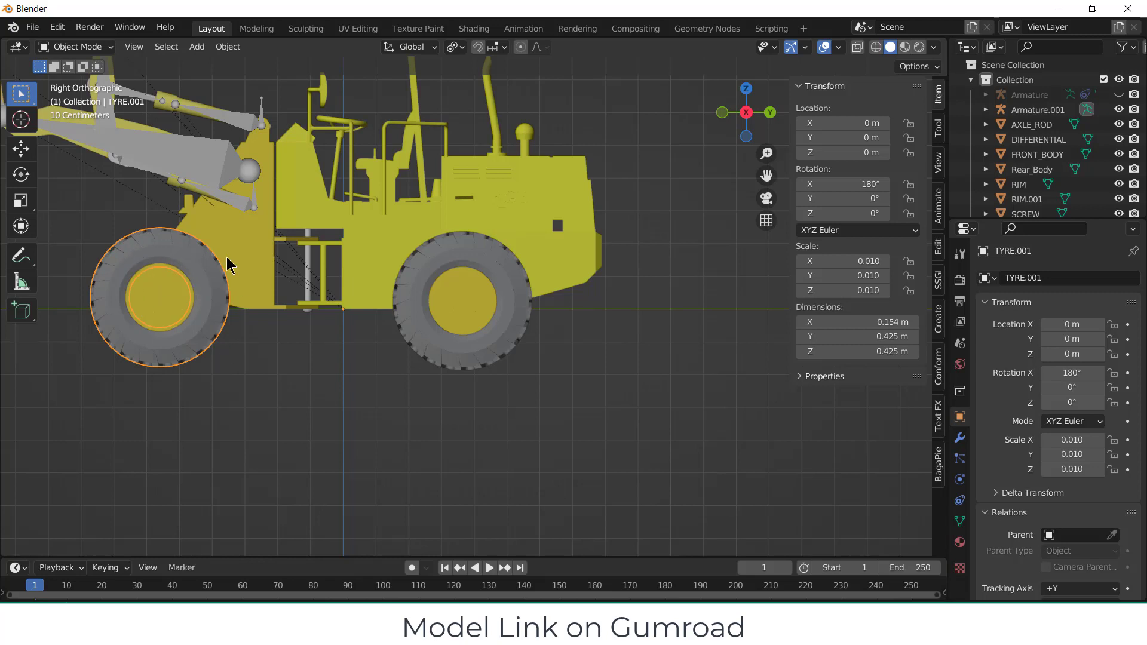
pyautogui.click(377, 244)
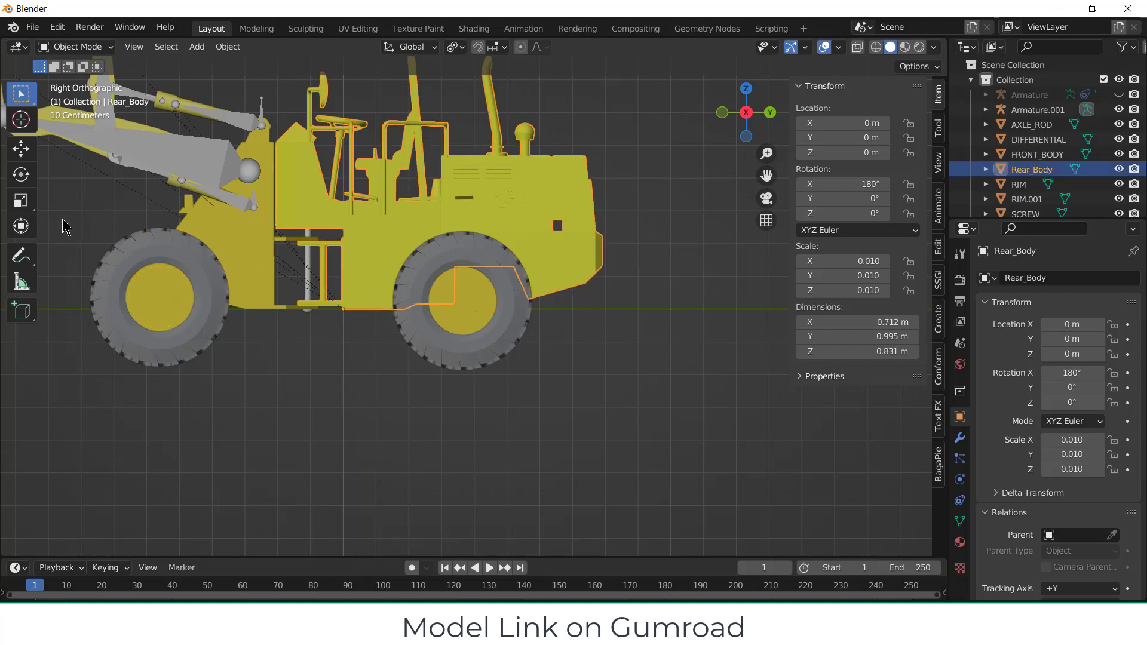
pyautogui.click(189, 271)
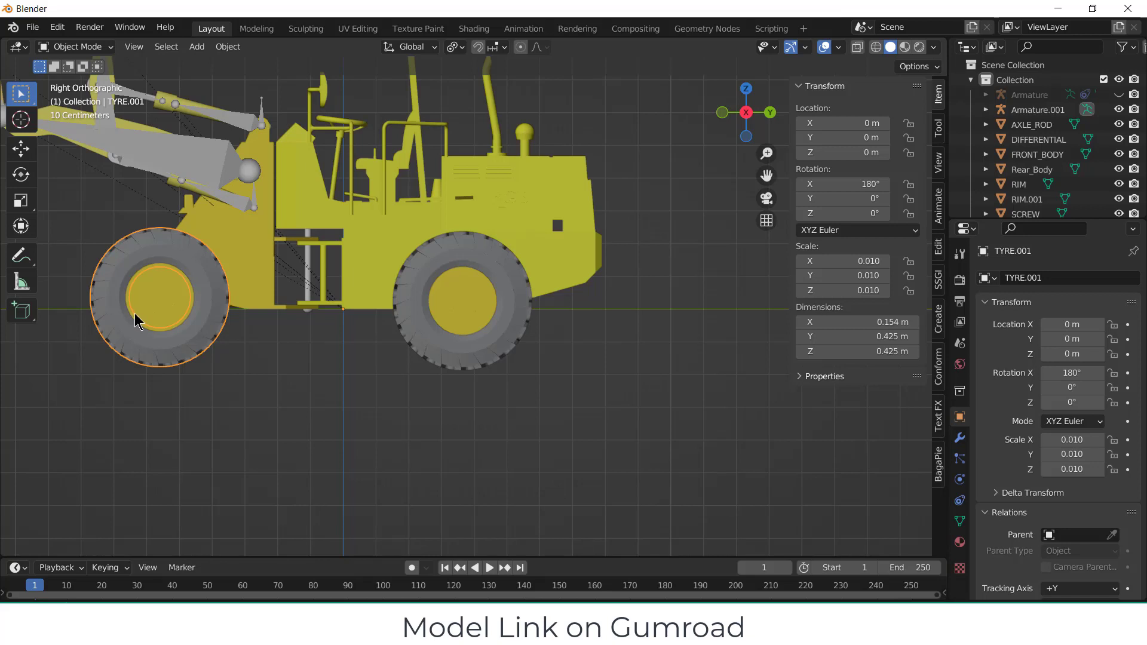
# - Add a Transformation constraint to Rear_Body with the front tyre TYRE.001 as its target
pyautogui.click(393, 235)
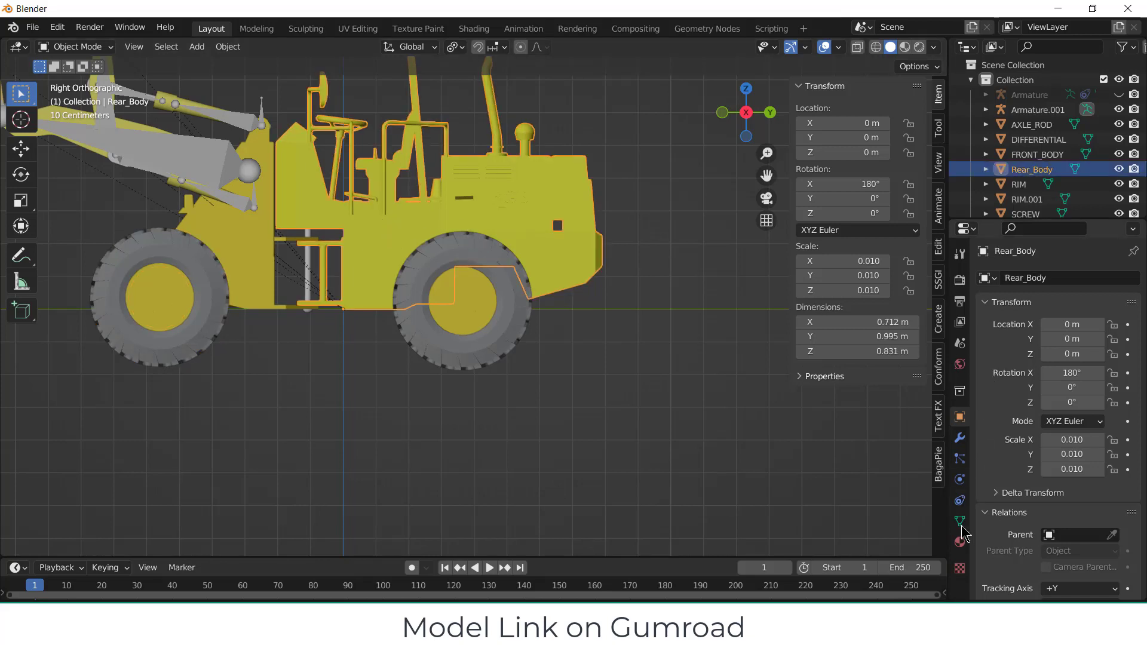
pyautogui.click(961, 502)
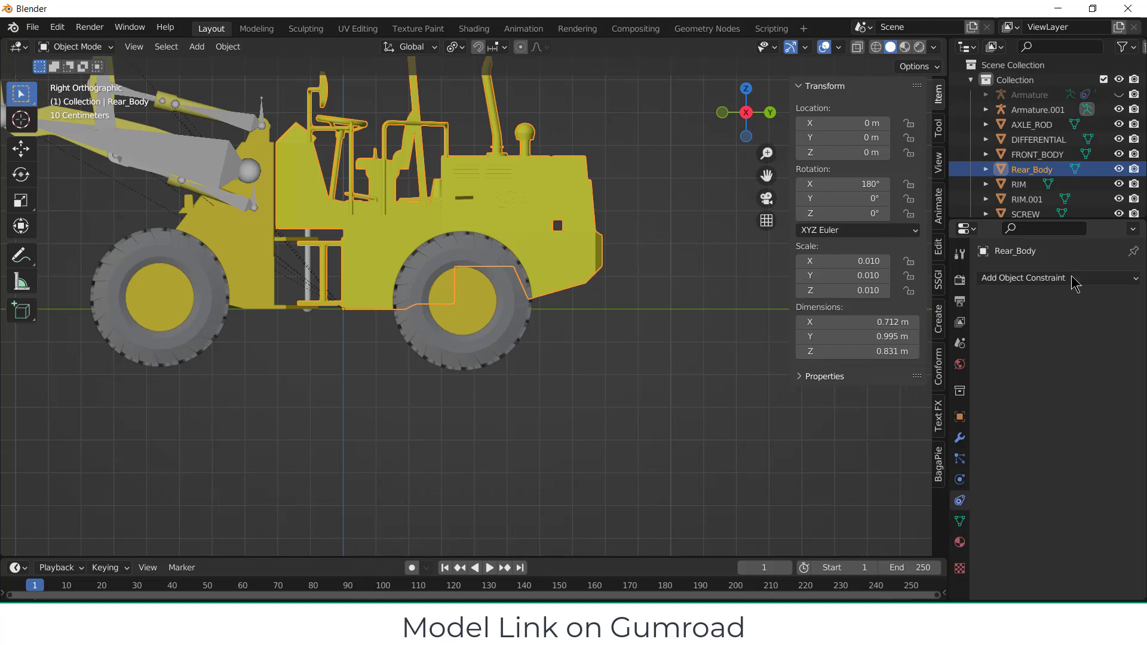
pyautogui.click(1076, 278)
pyautogui.click(920, 465)
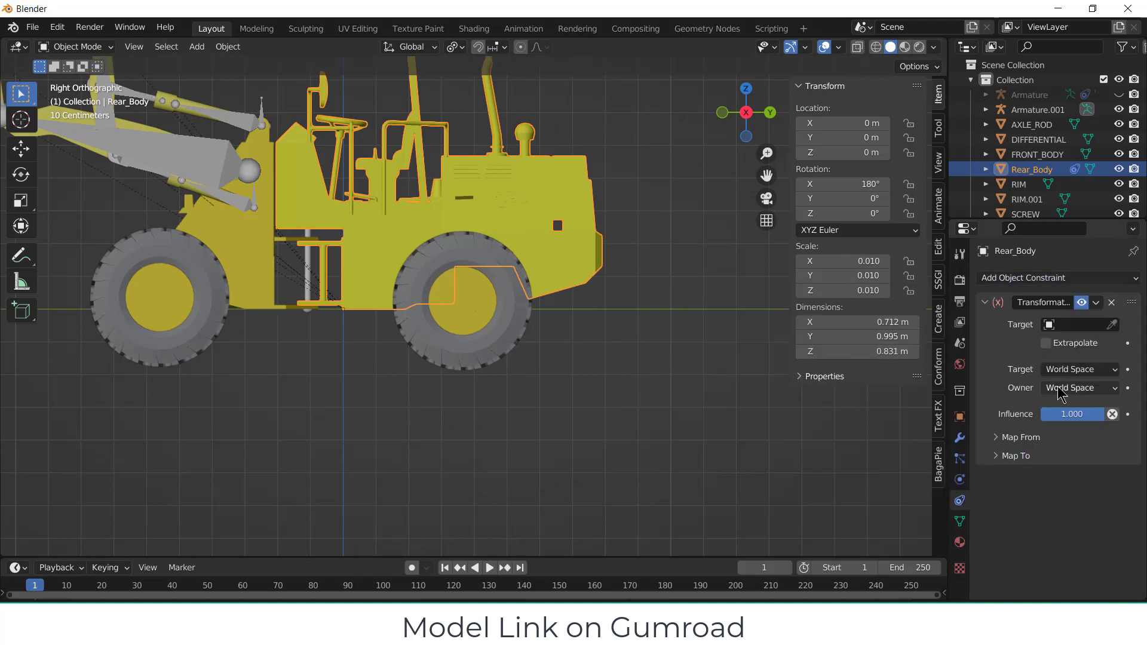
pyautogui.click(1111, 326)
pyautogui.click(208, 267)
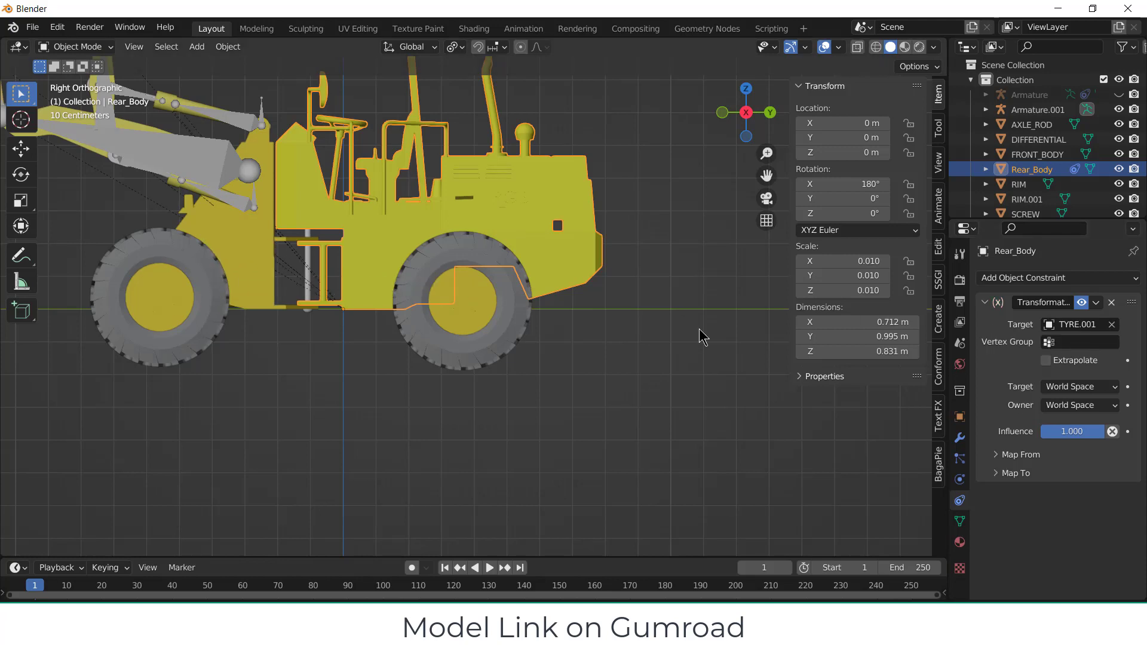
# - Set the Map From location Y maximum of Rear_Body's Transformation constraint to 0.425 m
pyautogui.click(1043, 455)
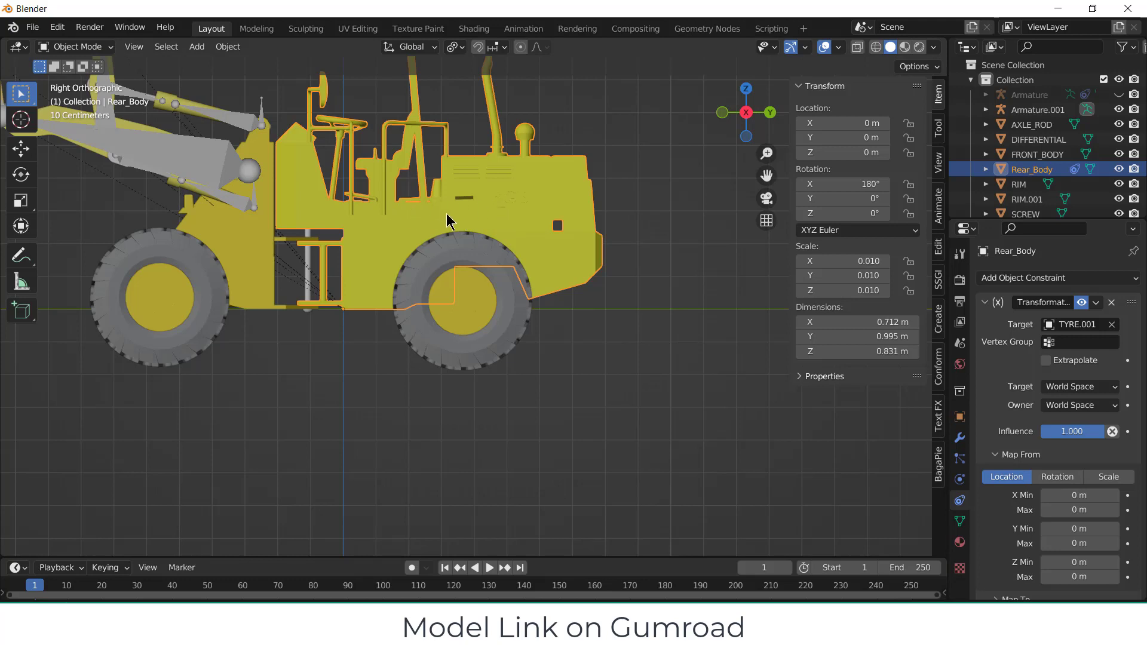
pyautogui.click(1090, 544)
pyautogui.press('BackSpace')
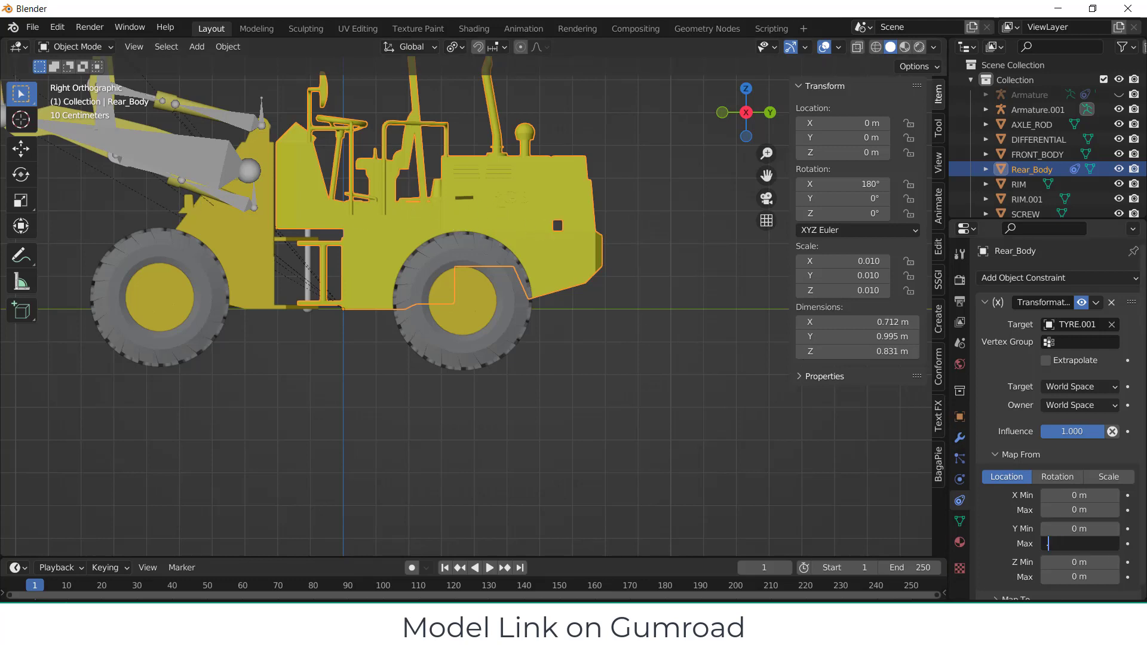
pyautogui.write('.425')
pyautogui.press('Return')
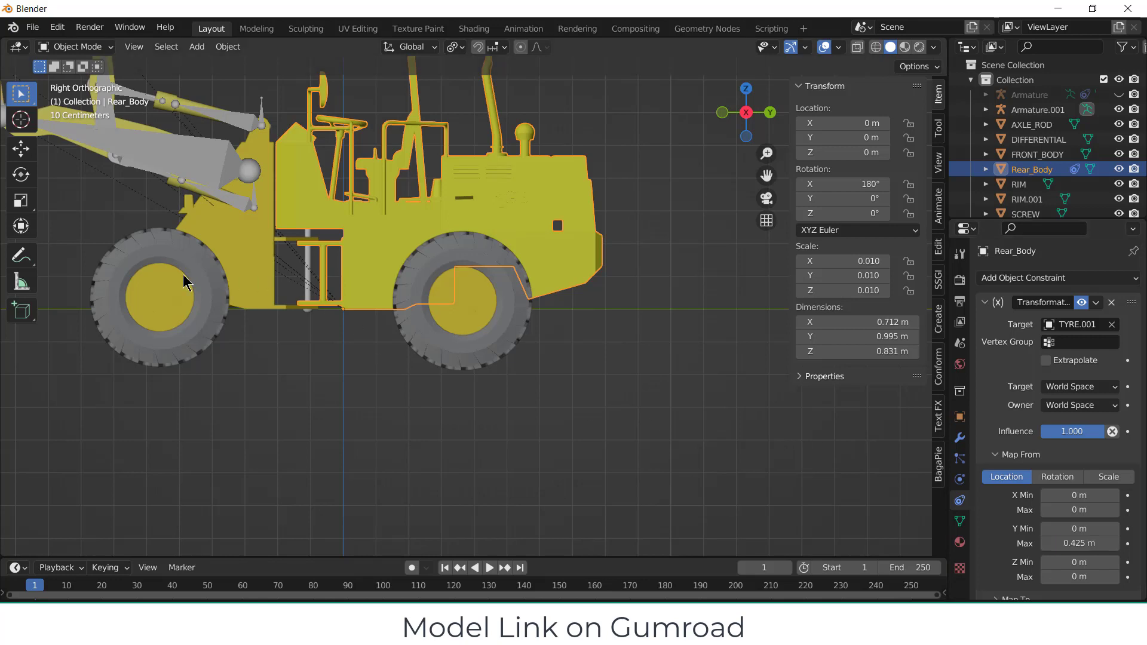
# - Map Rear_Body's constraint to rotation, with Y as the X source axis and an X maximum of 360°
pyautogui.click(203, 297)
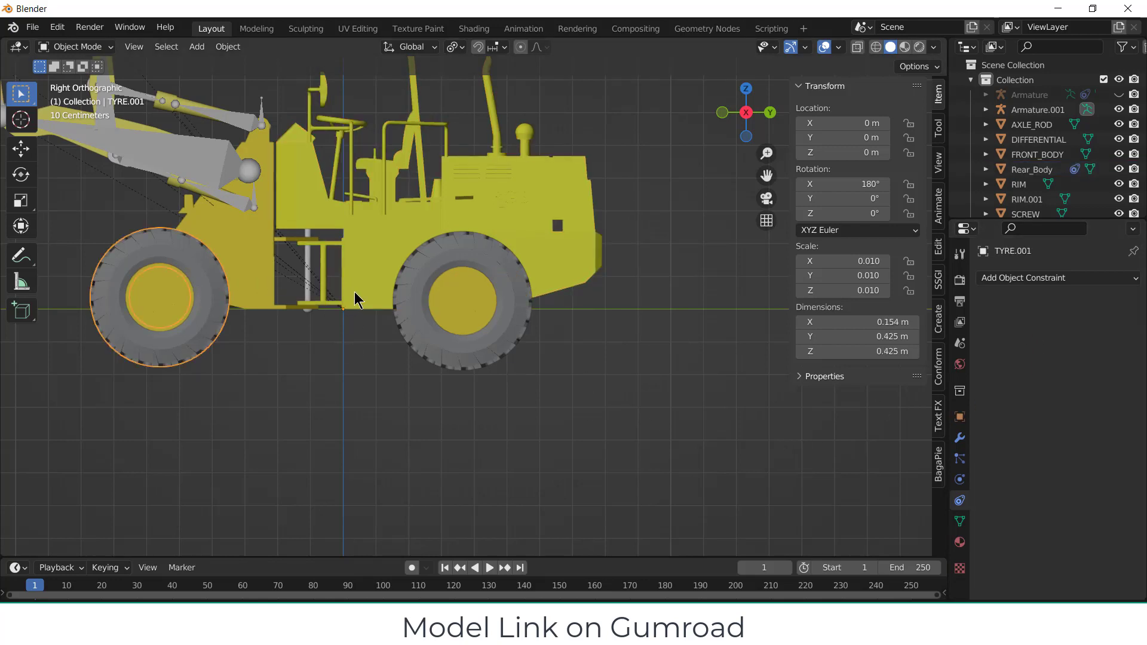
pyautogui.click(410, 242)
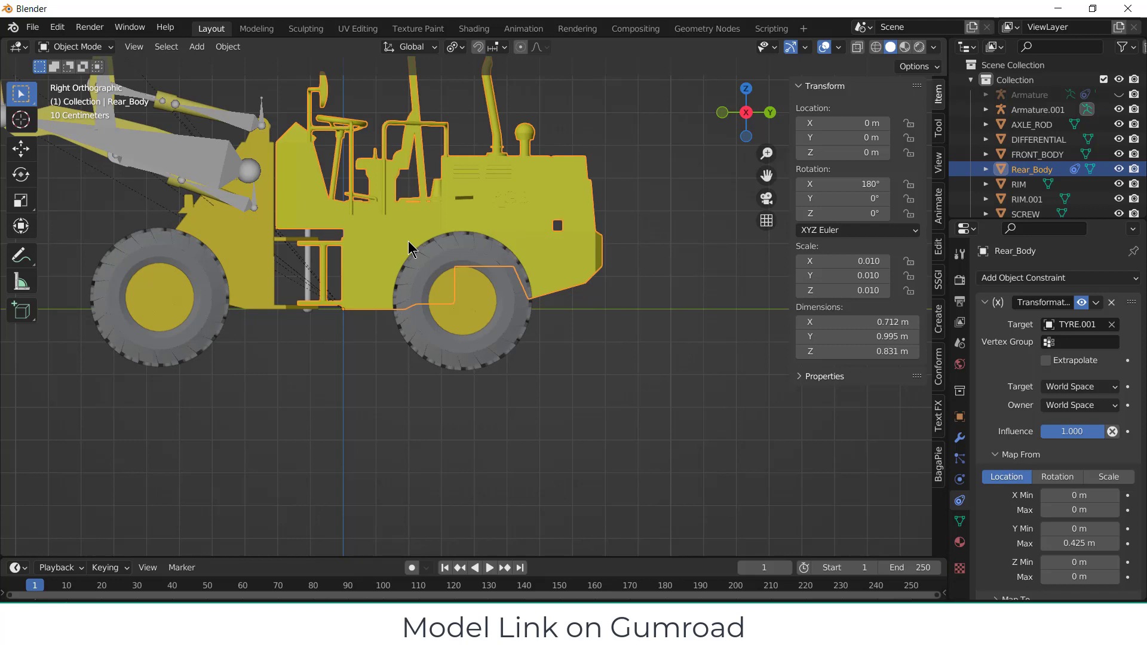
pyautogui.scroll(-1, 1111, 481)
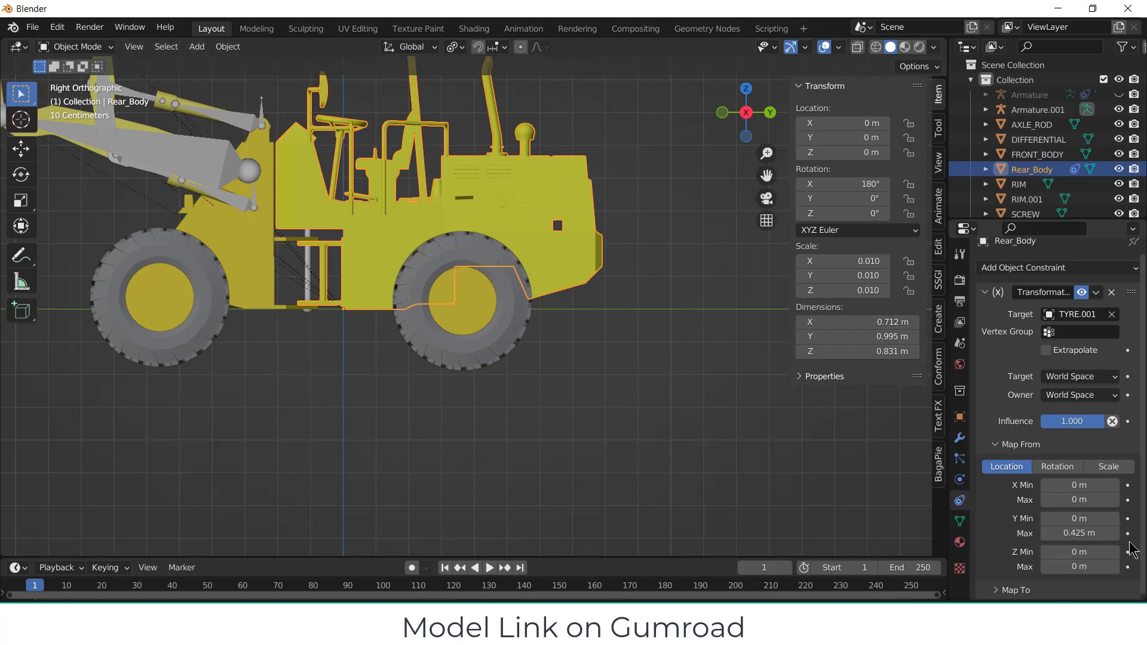
pyautogui.scroll(-5, 1094, 555)
pyautogui.scroll(-3, 1095, 553)
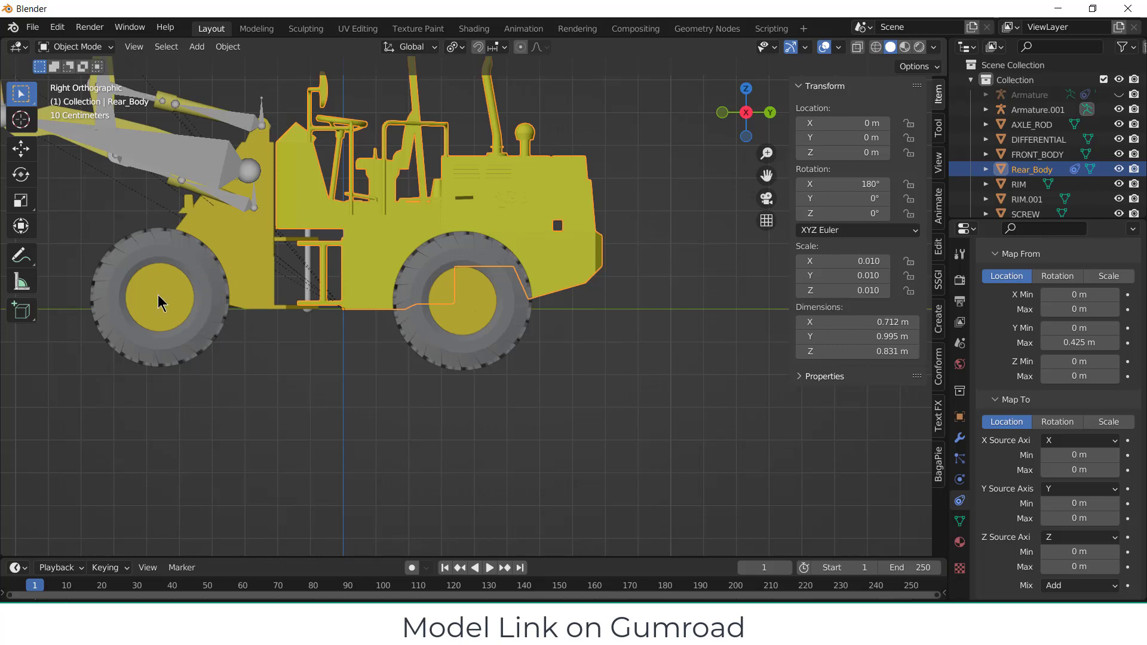
pyautogui.click(1058, 423)
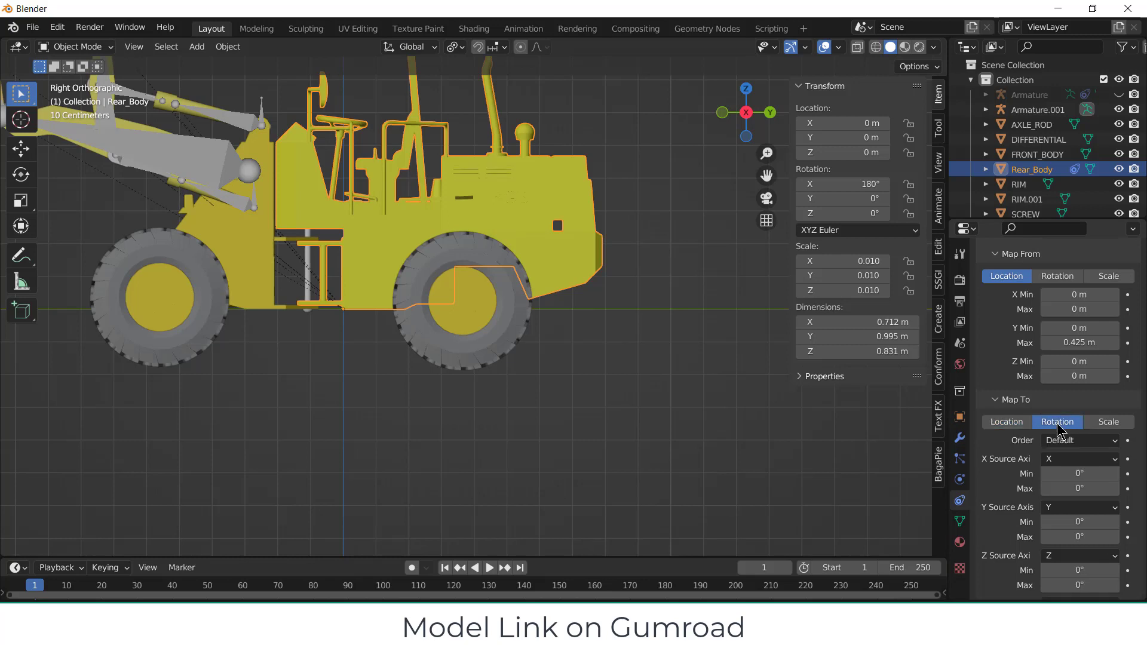
pyautogui.click(1099, 459)
pyautogui.click(1079, 493)
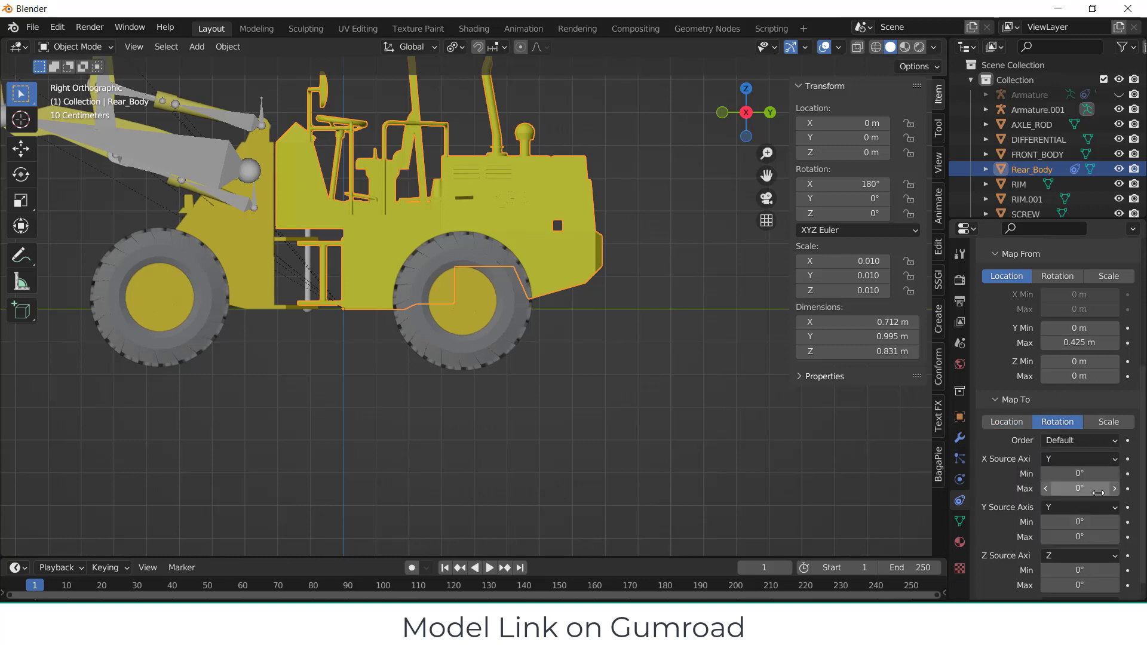
pyautogui.click(1080, 489)
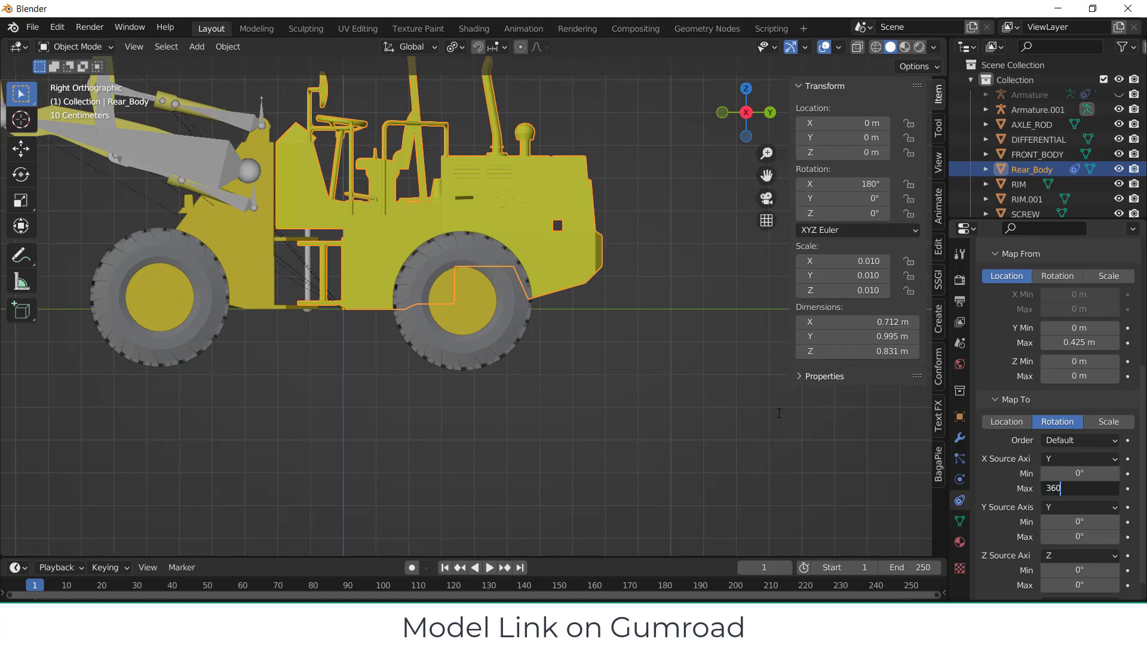
pyautogui.write('360')
pyautogui.press('Return')
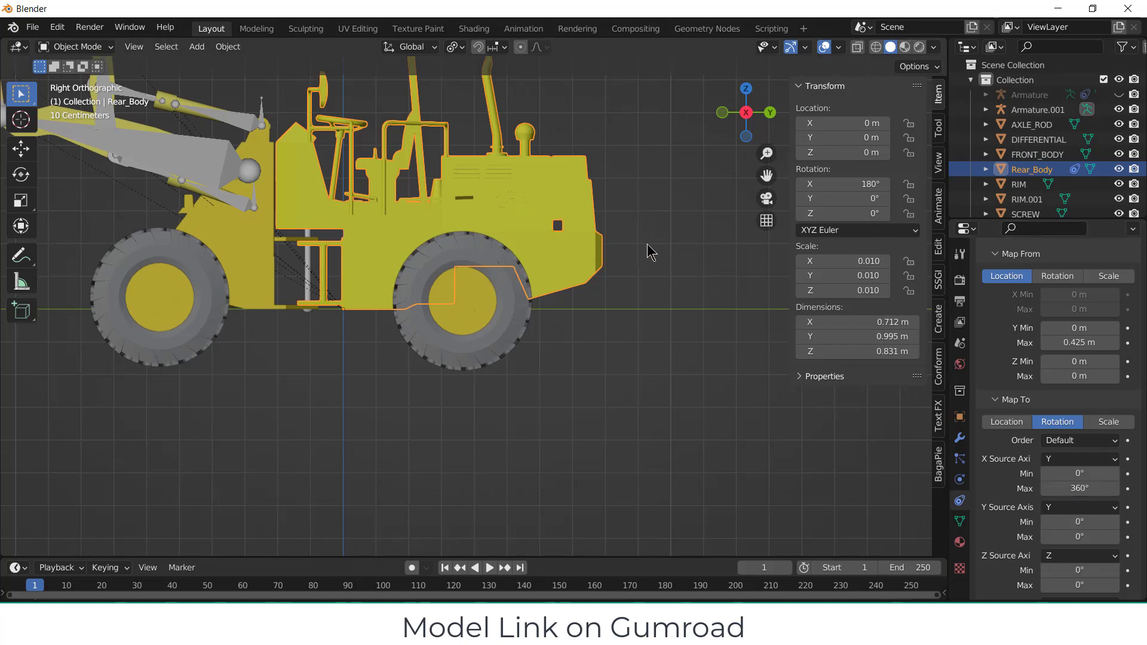
# - Test the constraint by moving the front tyre along the Y axis, then cancel the move and deselect it
pyautogui.press('g')
pyautogui.press('y')
pyautogui.rightClick(711, 257)
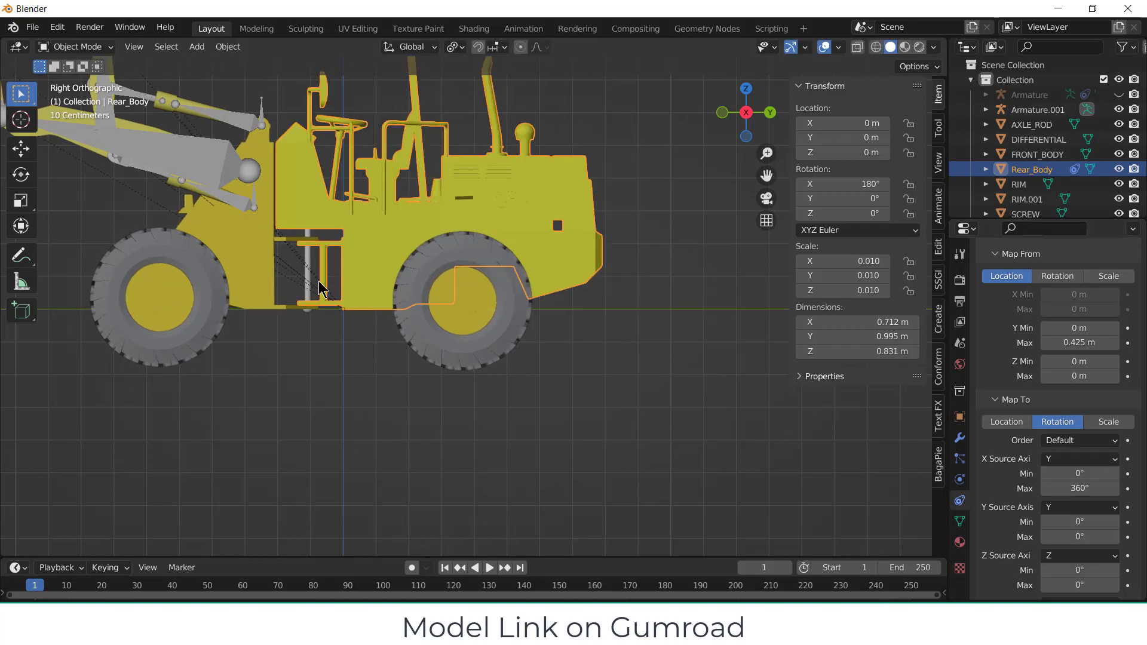
pyautogui.click(214, 285)
pyautogui.press('r')
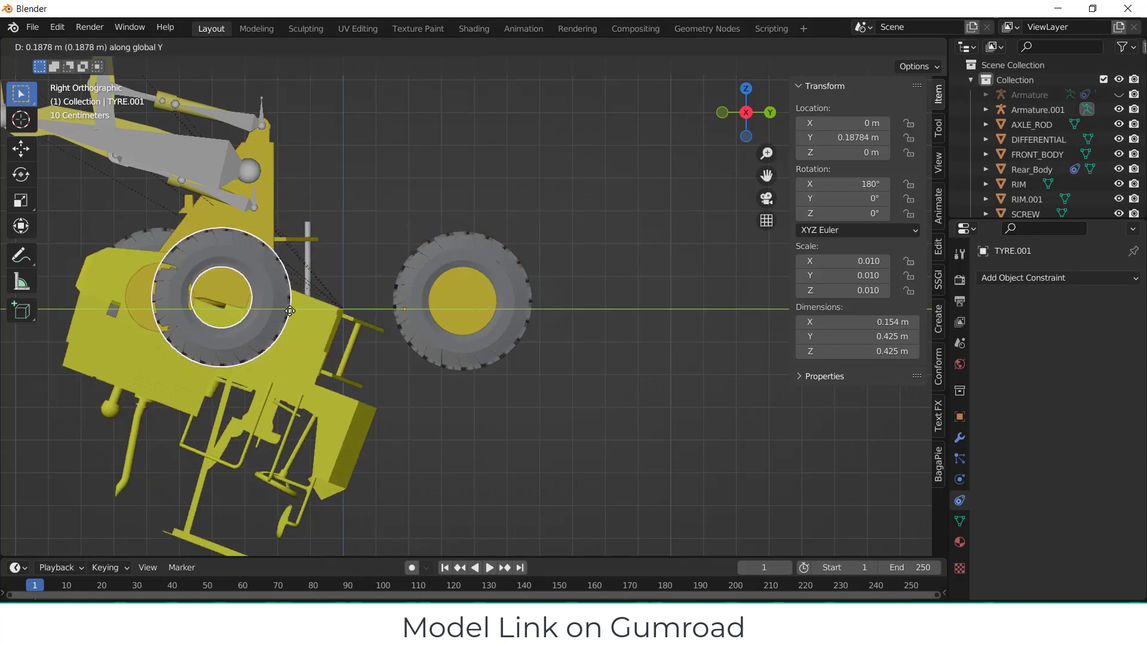
pyautogui.rightClick(286, 315)
pyautogui.click(320, 351)
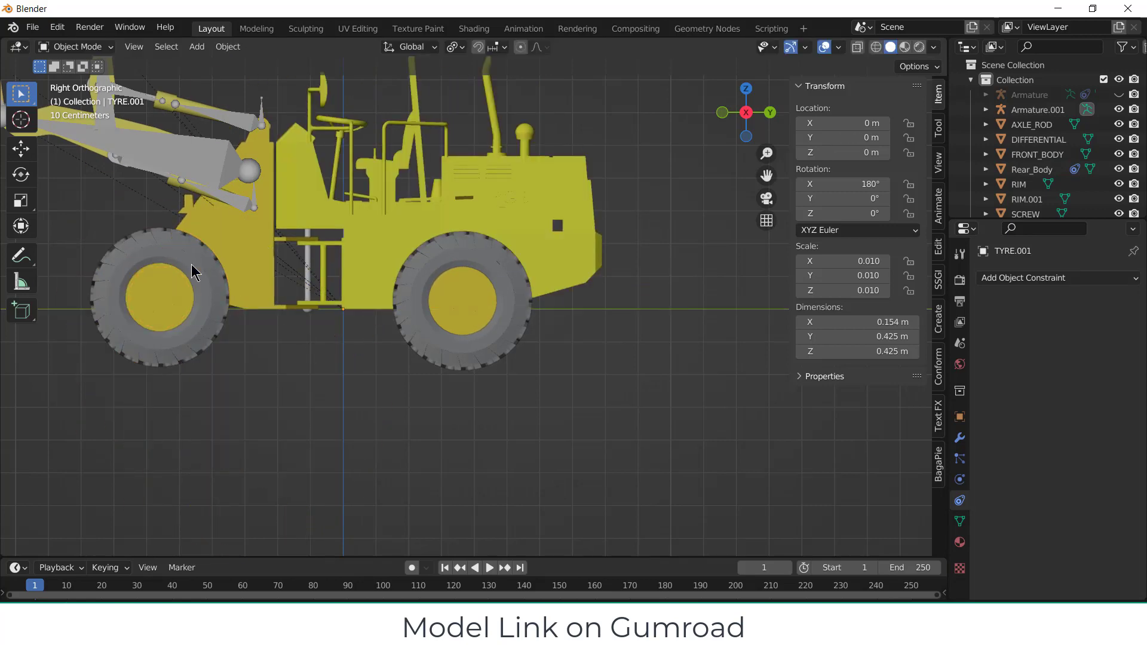
# - Snap the 3D cursor to the origin of the selected front rim RIM.001
pyautogui.scroll(-4, 191, 264)
pyautogui.moveTo(185, 260); pyautogui.dragTo(371, 293, button='middle')
pyautogui.scroll(5, 336, 299)
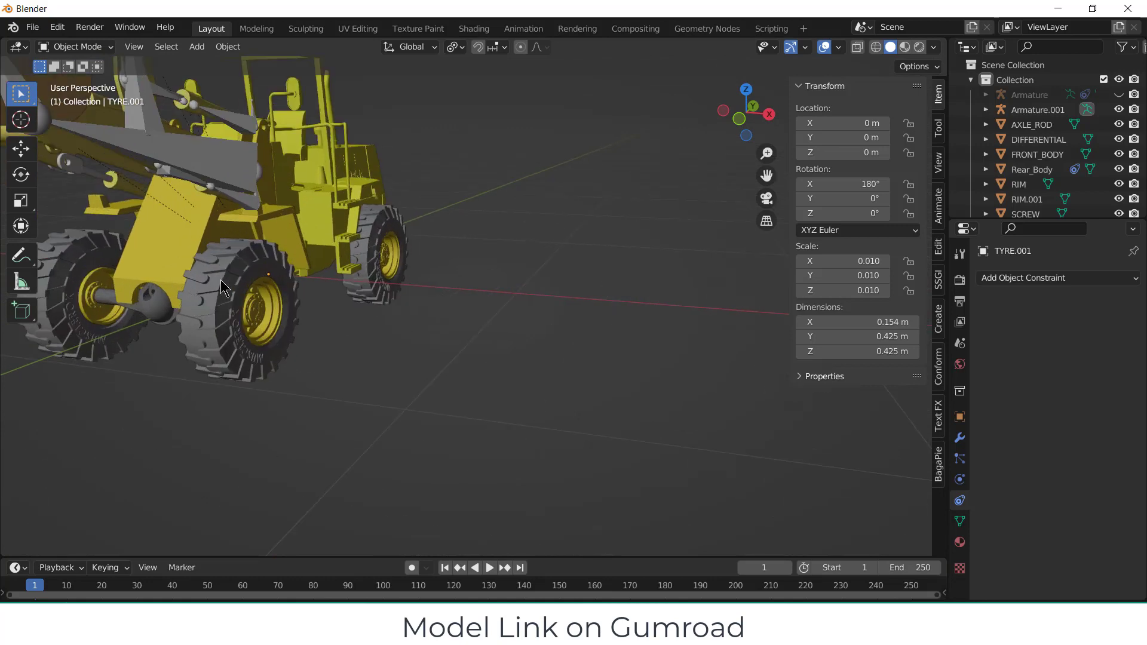
pyautogui.click(225, 287)
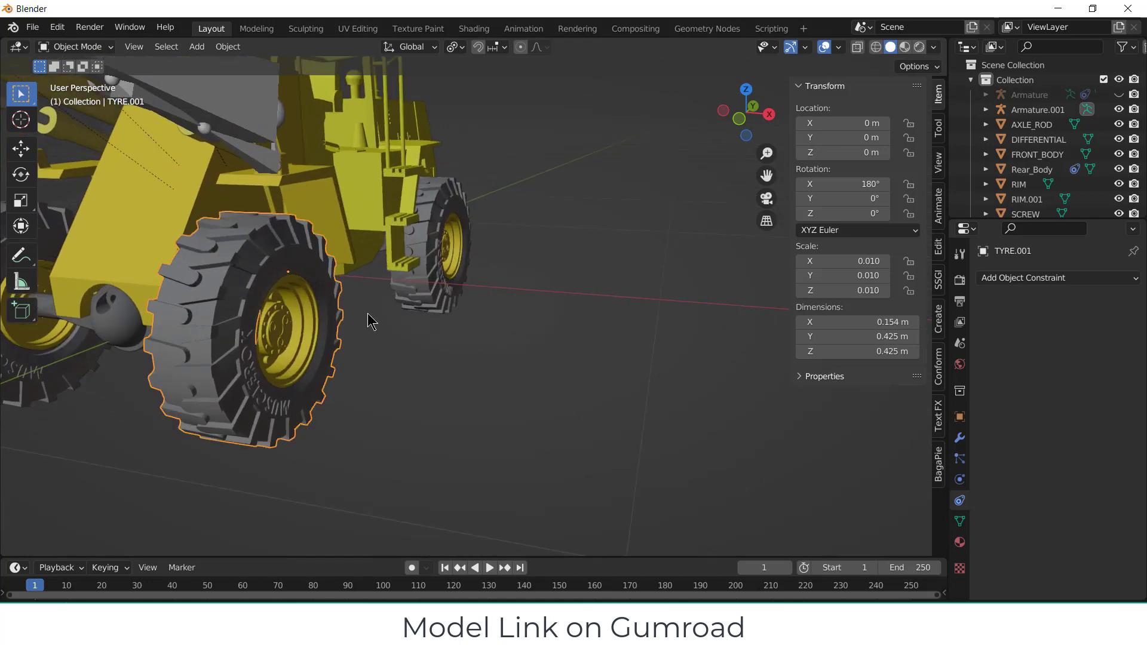
pyautogui.hotkey('shift', 's')
pyautogui.click(371, 405)
pyautogui.press('KP_3')
pyautogui.click(504, 358)
pyautogui.moveTo(505, 358); pyautogui.dragTo(604, 376, button='middle')
pyautogui.hotkey('shift', 's')
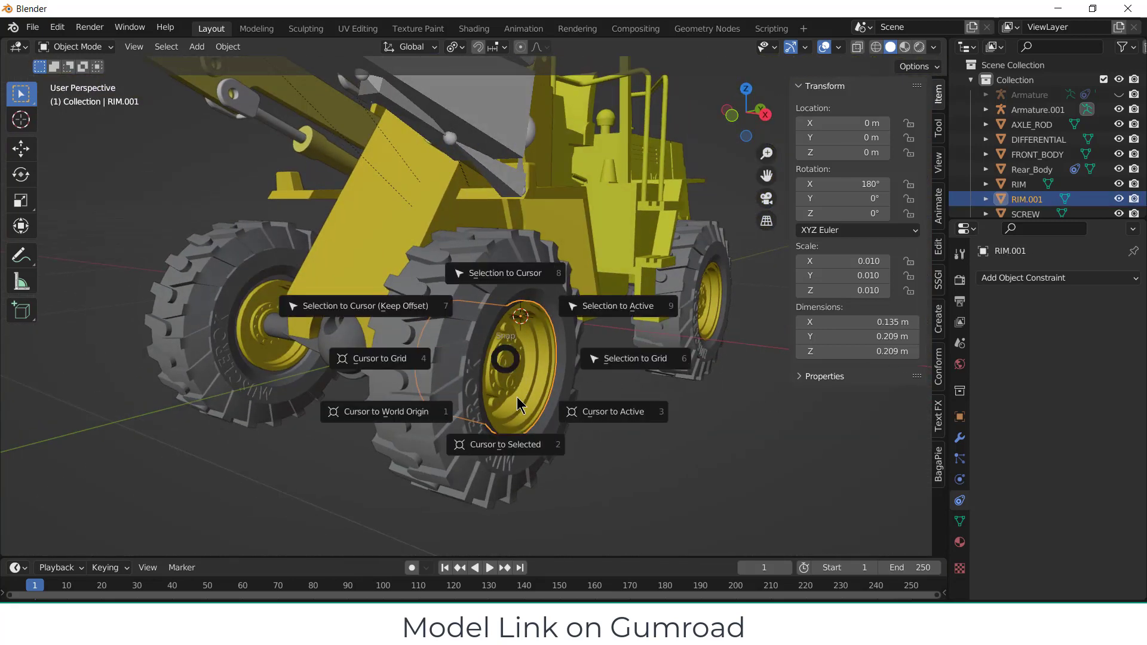
pyautogui.click(514, 441)
pyautogui.moveTo(510, 369); pyautogui.dragTo(537, 340, button='middle')
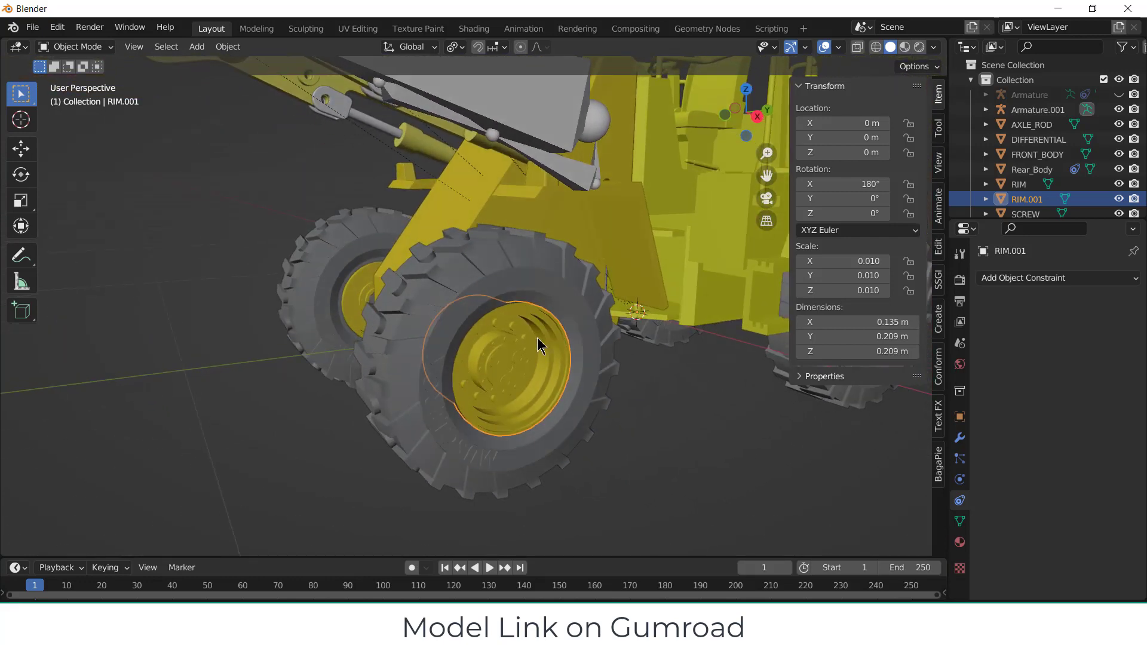
# - Set the origin of the front tyre TYRE.001 to its geometry
pyautogui.click(459, 288)
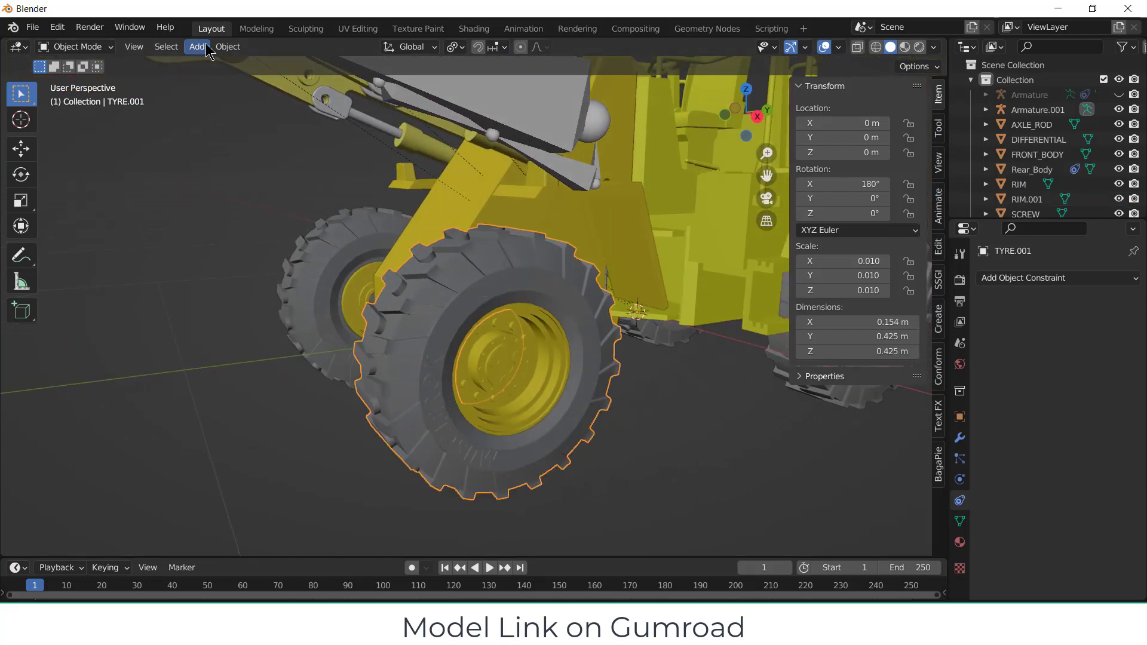
pyautogui.click(228, 47)
pyautogui.moveTo(278, 80)
pyautogui.click(394, 101)
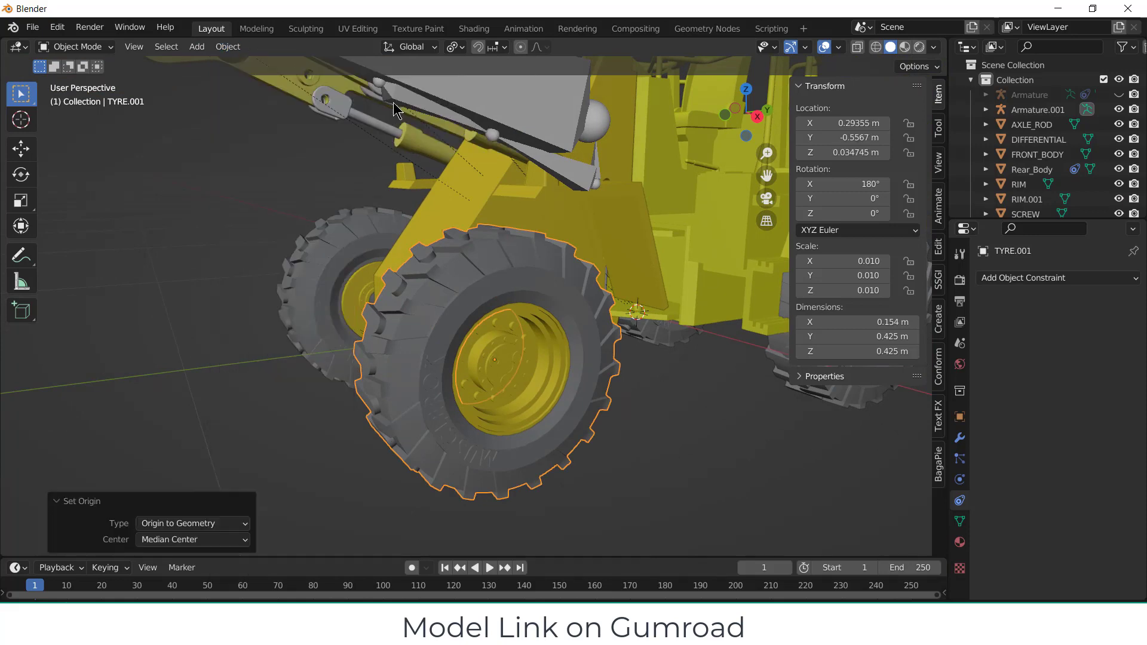
# - Remove the Transformation constraint from Rear_Body
pyautogui.moveTo(451, 272); pyautogui.dragTo(393, 230, button='middle')
pyautogui.press('KP_3')
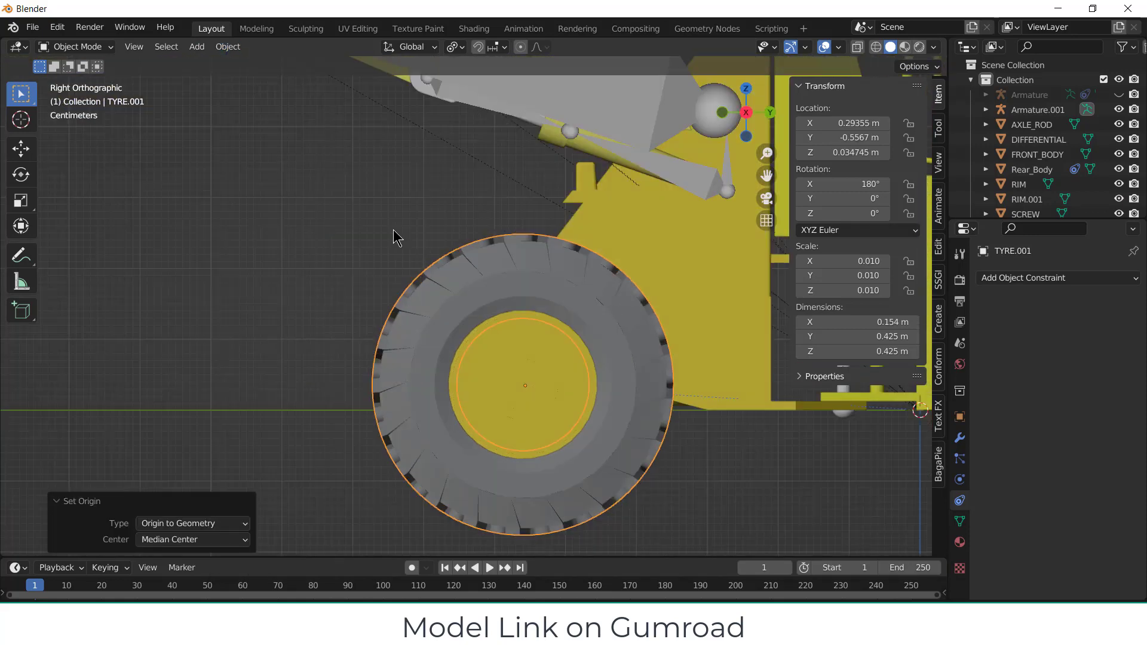
pyautogui.scroll(-3, 598, 313)
pyautogui.keyDown('shift'); pyautogui.moveTo(608, 303); pyautogui.dragTo(227, 274, button='middle'); pyautogui.keyUp('shift')
pyautogui.click(518, 226)
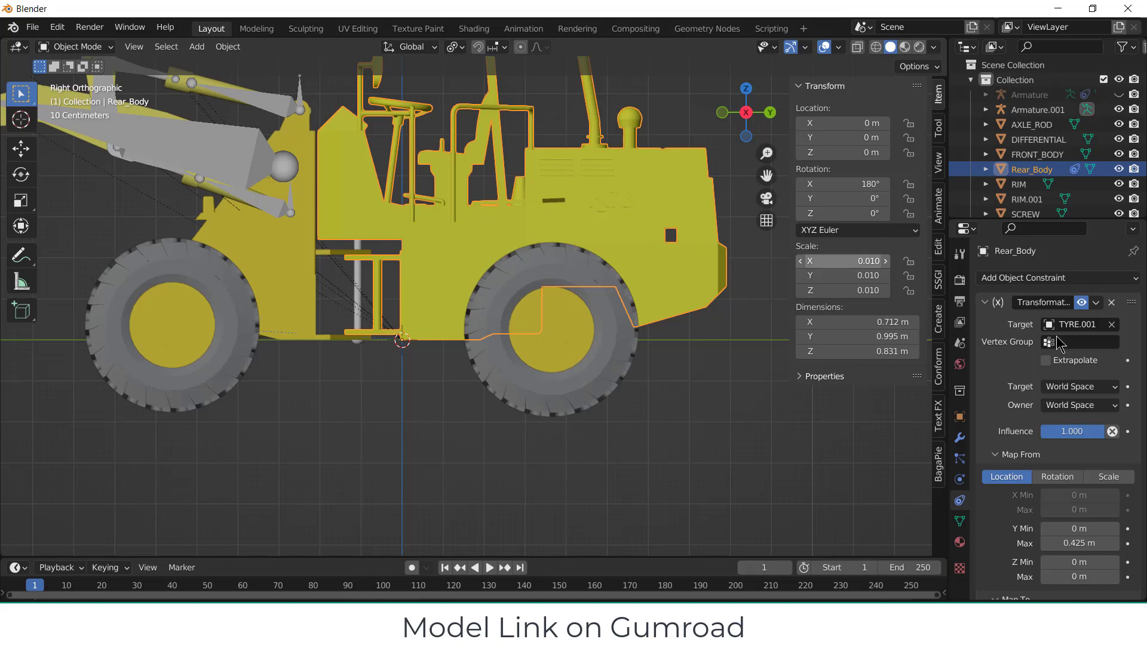
pyautogui.click(1097, 303)
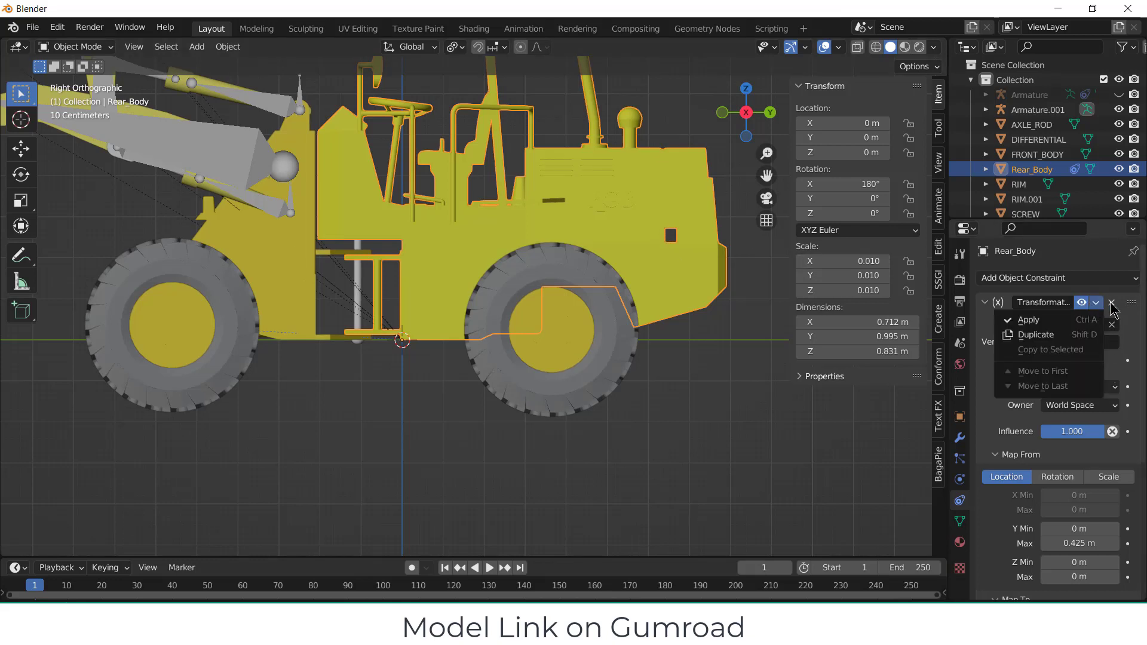
pyautogui.click(1112, 303)
pyautogui.click(1113, 303)
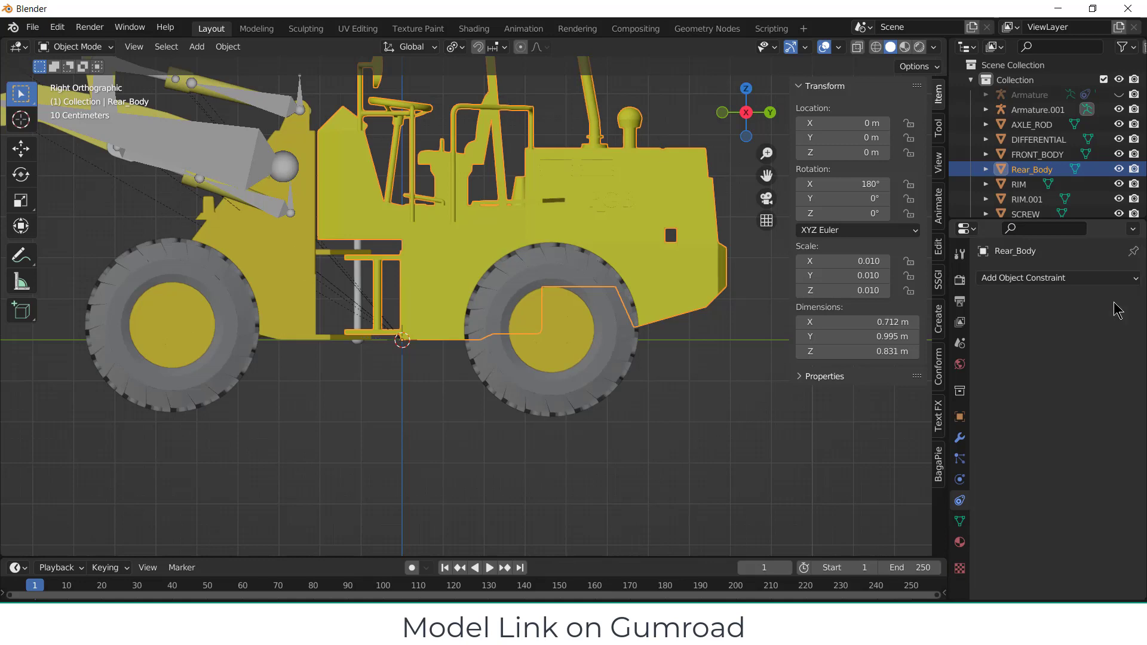
# - Add a Transformation constraint to the front tyre TYRE.001 with Rear_Body as its target
pyautogui.click(185, 264)
pyautogui.click(1062, 282)
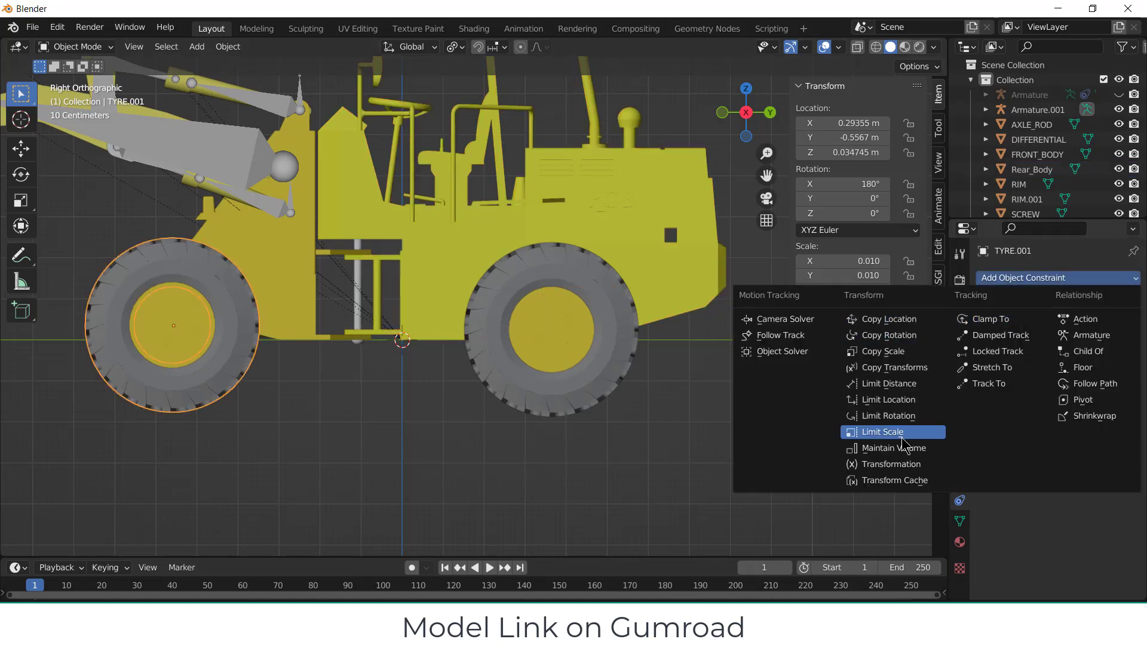
pyautogui.click(896, 465)
pyautogui.click(1076, 325)
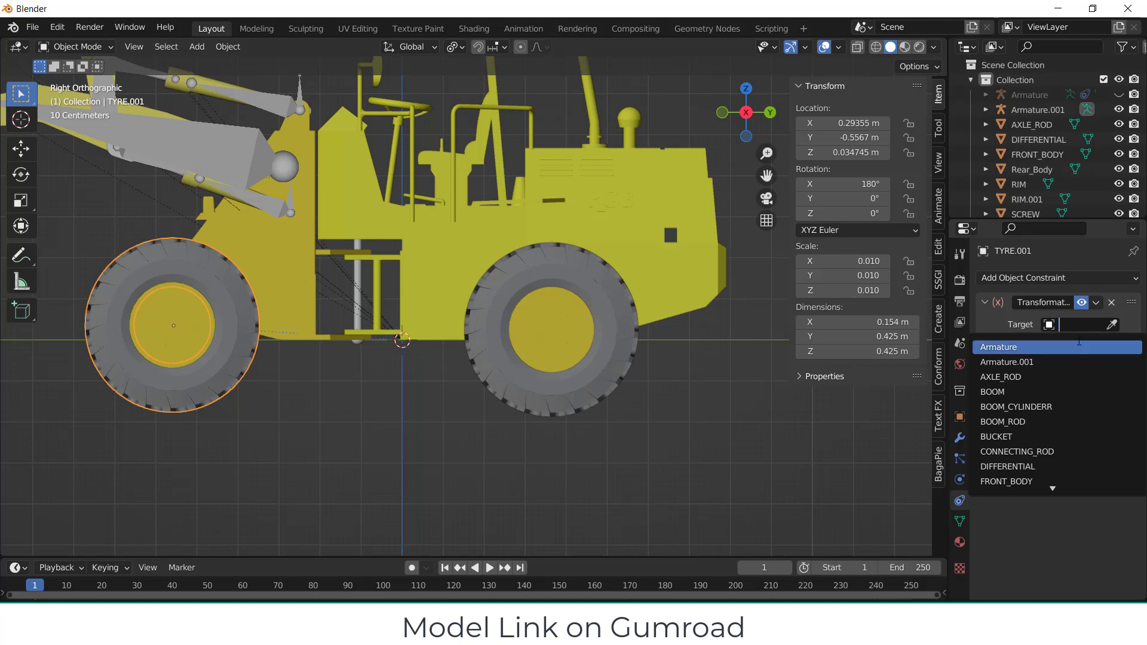
pyautogui.press('Return')
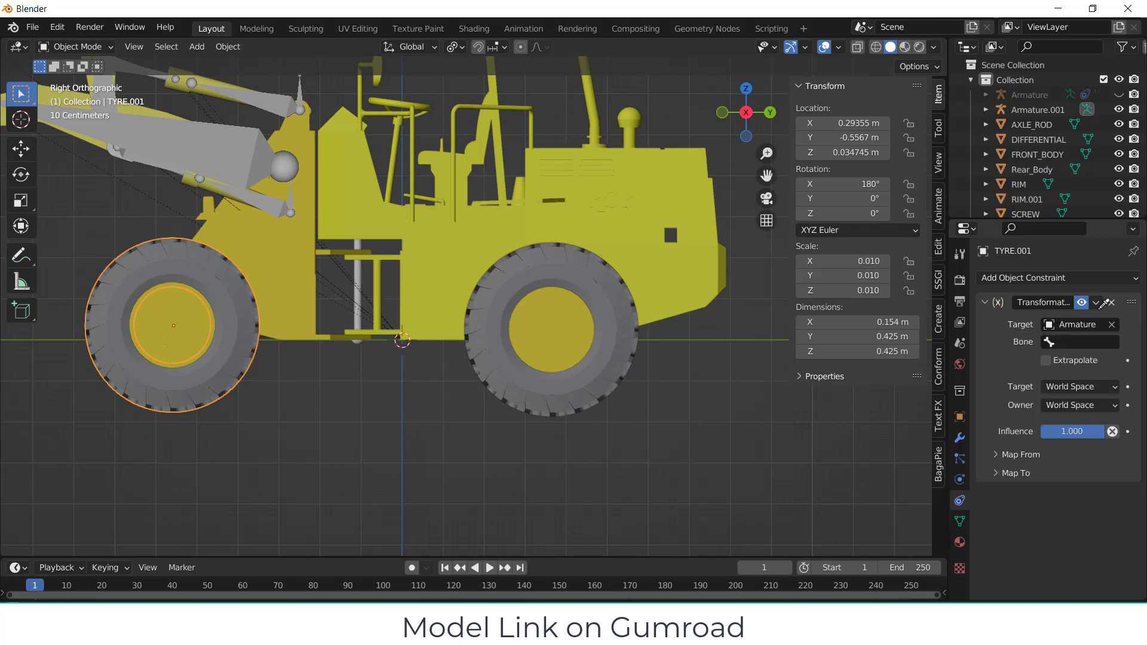
pyautogui.click(1112, 326)
pyautogui.click(1114, 326)
pyautogui.click(642, 195)
# - Set the Y Max location to 0.425 m in the Map From settings of the TYRE.001 constraint
pyautogui.click(1040, 455)
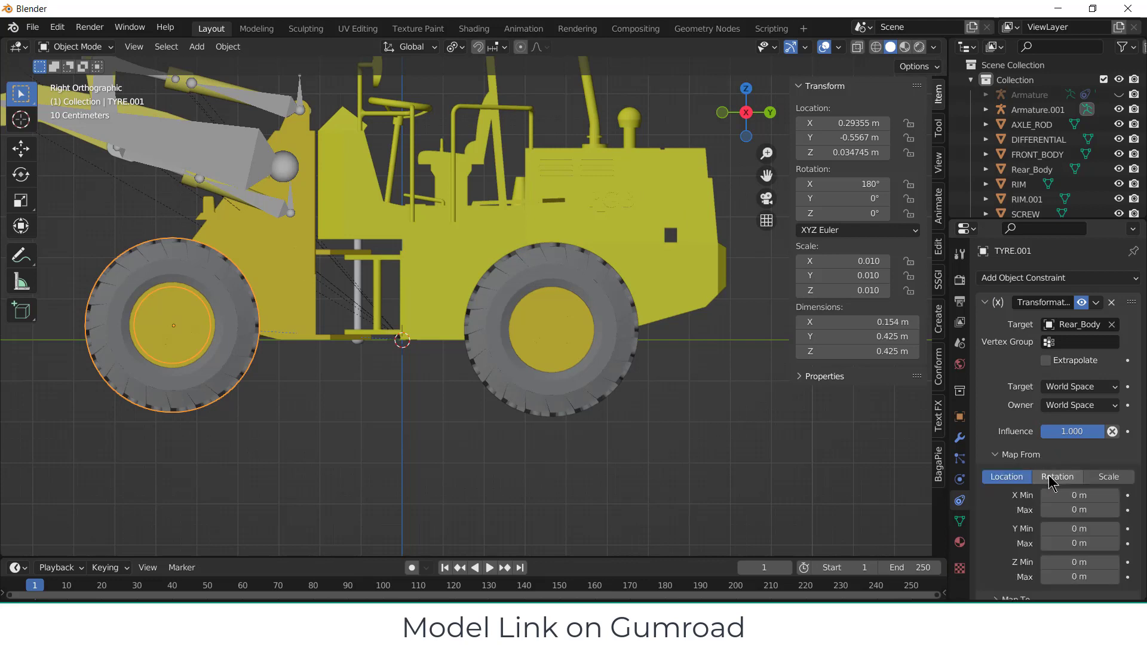
pyautogui.click(1079, 543)
pyautogui.press('BackSpace')
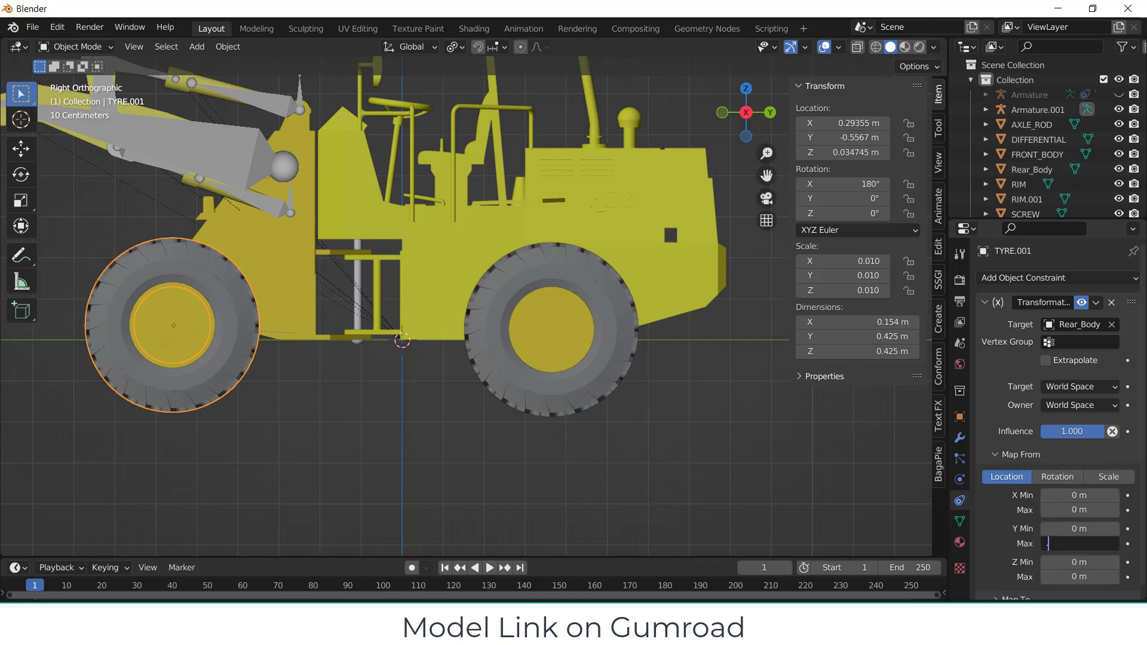
pyautogui.write('.425')
pyautogui.press('Return')
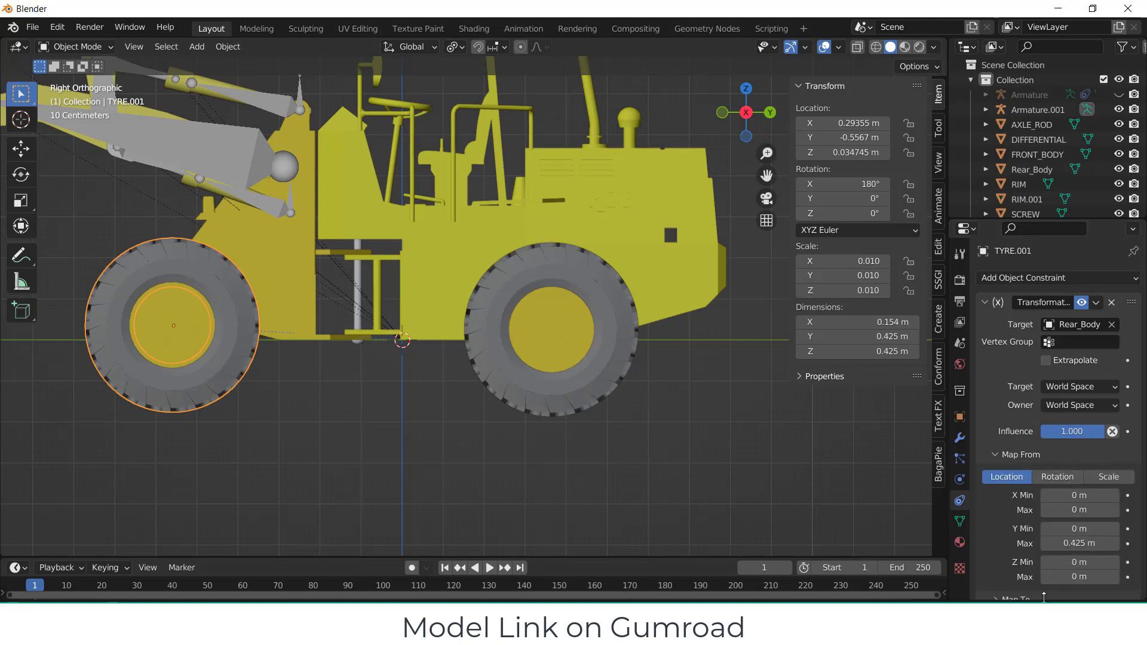
# - Map the constraint to rotation, with Y as the X source axis and an X maximum of 360°
pyautogui.scroll(-1, 979, 511)
pyautogui.click(1016, 586)
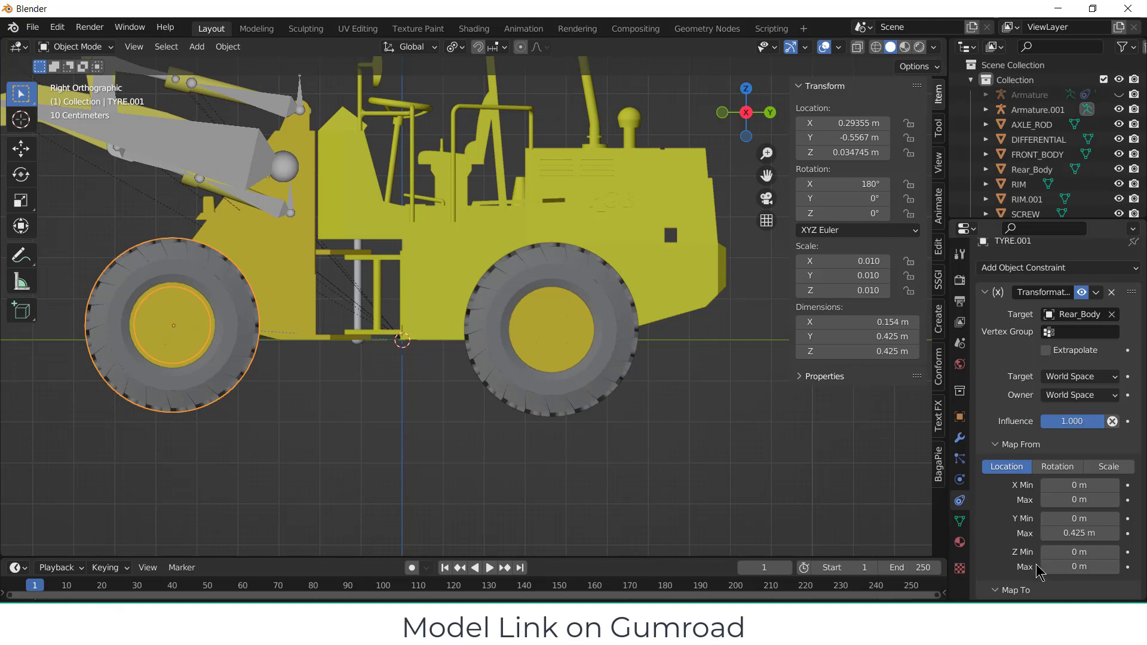
pyautogui.scroll(-7, 1039, 562)
pyautogui.click(1057, 445)
pyautogui.click(1079, 483)
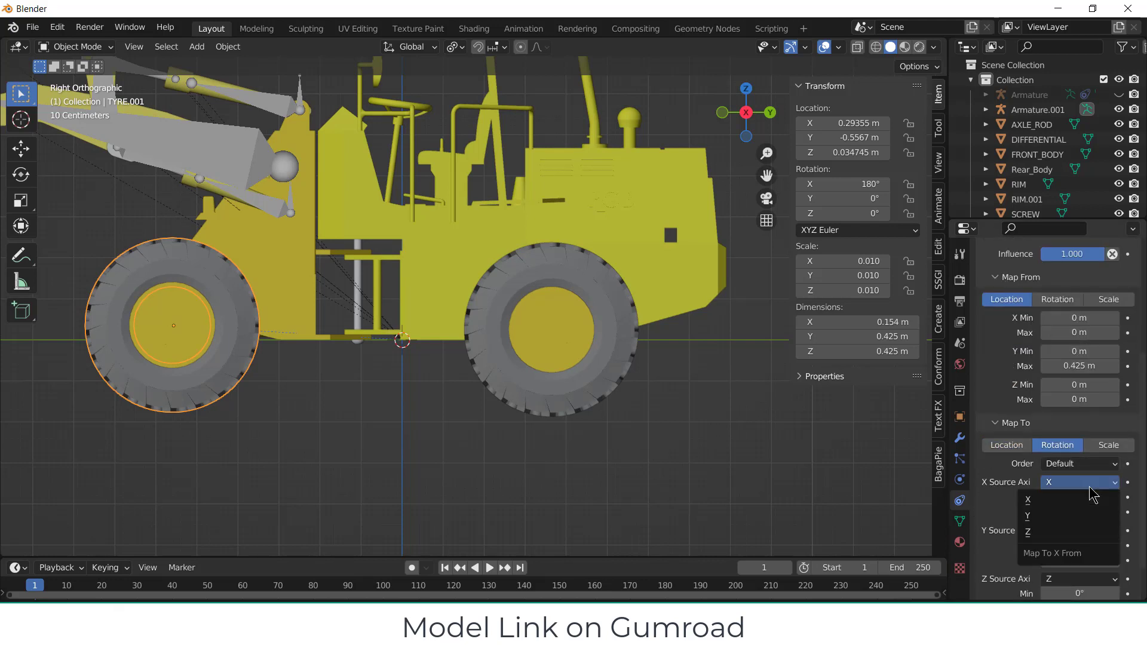
pyautogui.click(1094, 524)
pyautogui.click(1079, 512)
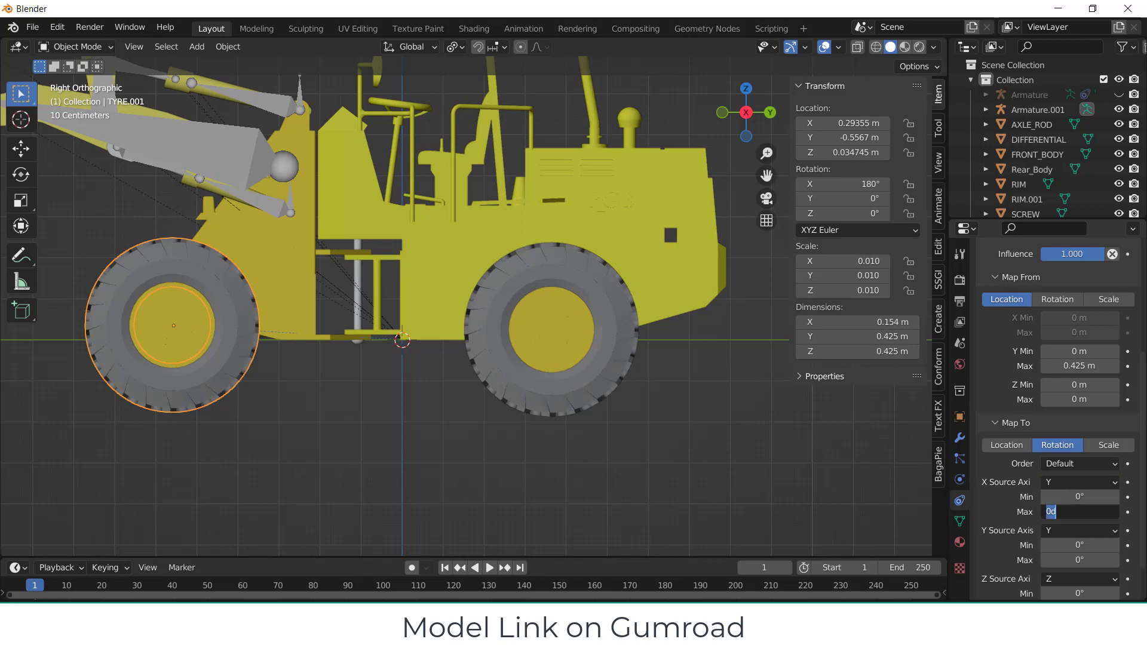
pyautogui.write('360')
pyautogui.press('Return')
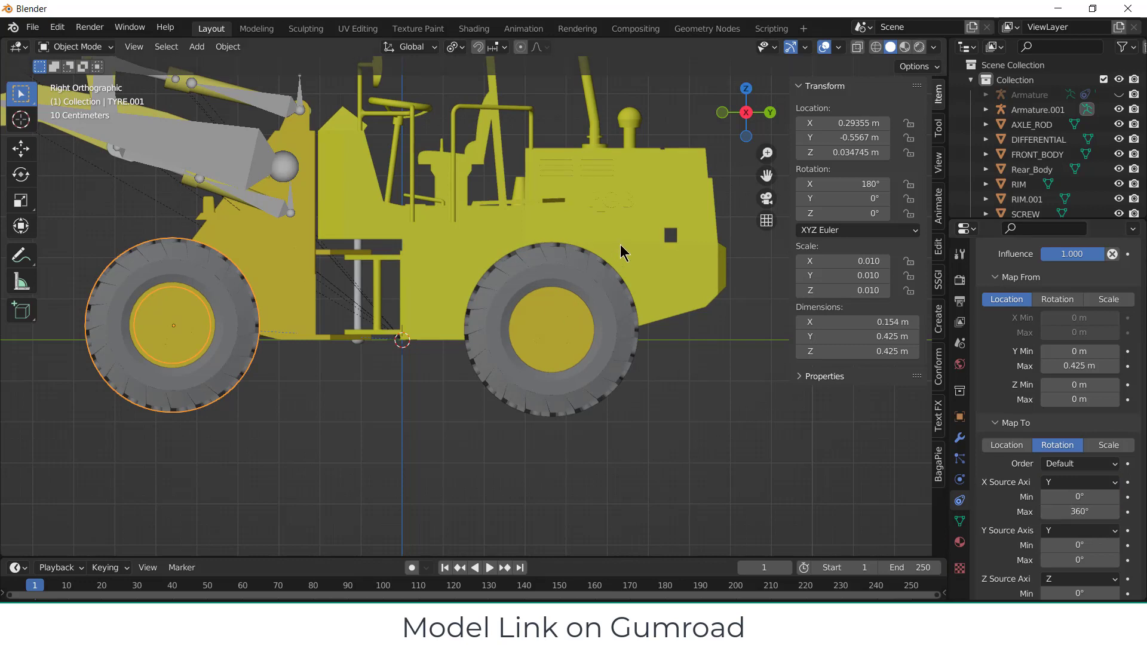
# - Test the Transformation constraint by moving Rear_Body along the Y axis, and cancel the move
pyautogui.click(642, 280)
pyautogui.scroll(-2, 650, 317)
pyautogui.press('g')
pyautogui.press('y')
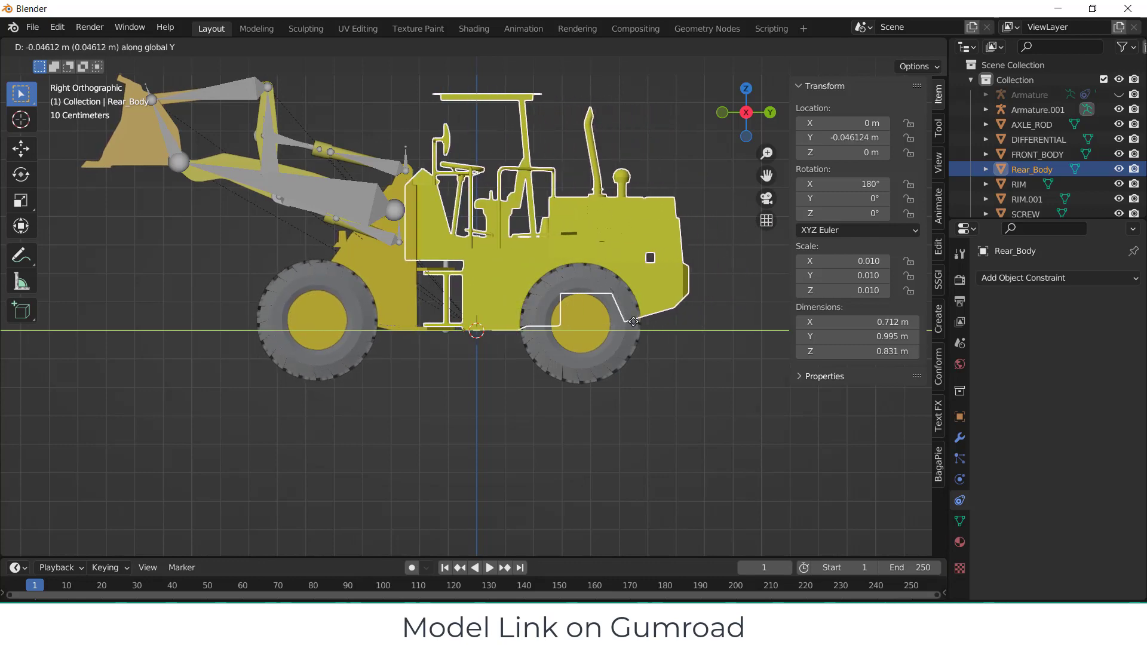
pyautogui.press('Escape')
# - Parent the front tyre TYRE.001 to Rear_Body using the Object option
pyautogui.scroll(3, 364, 302)
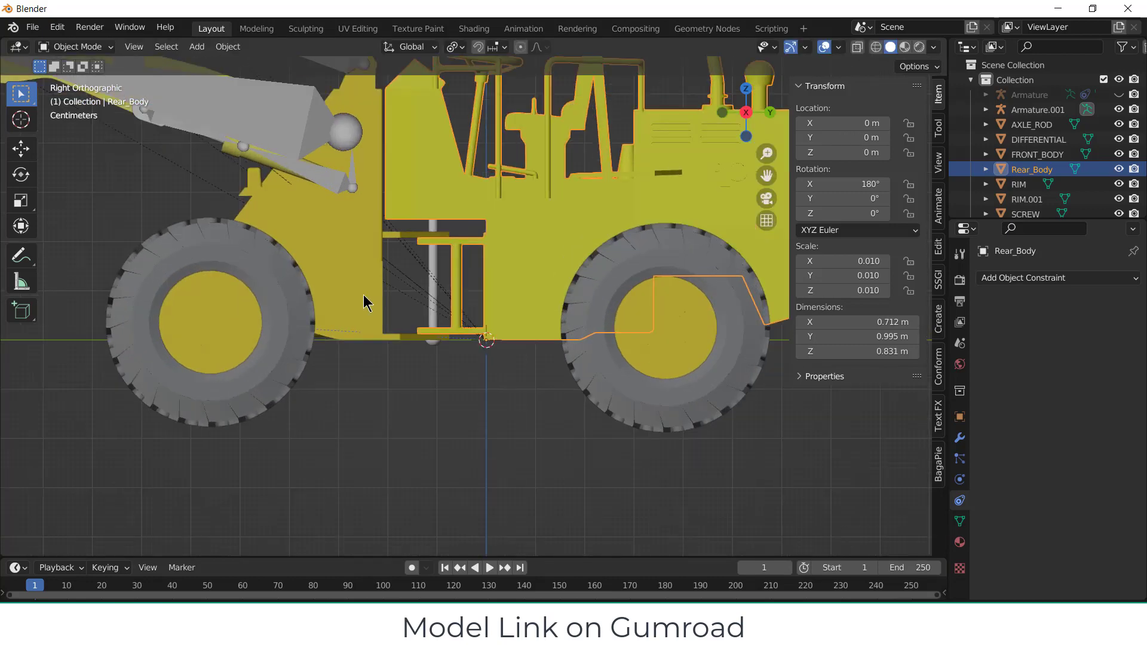
pyautogui.click(266, 279)
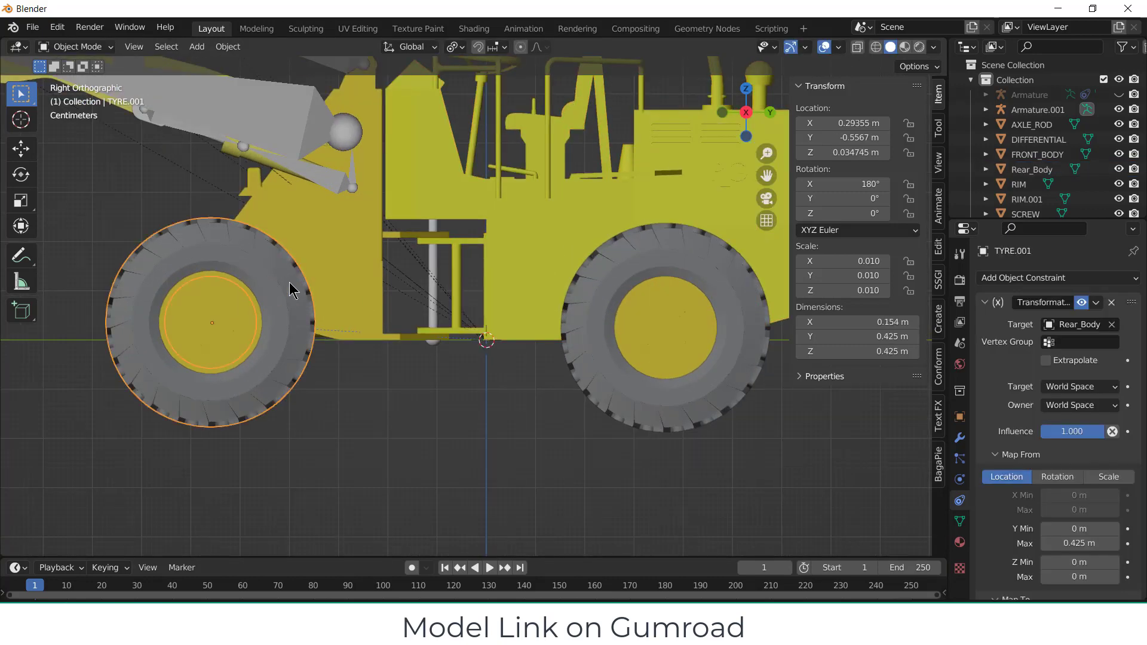
pyautogui.keyDown('shift'); pyautogui.click(525, 222); pyautogui.keyUp('shift')
pyautogui.hotkey('ctrl', 'p')
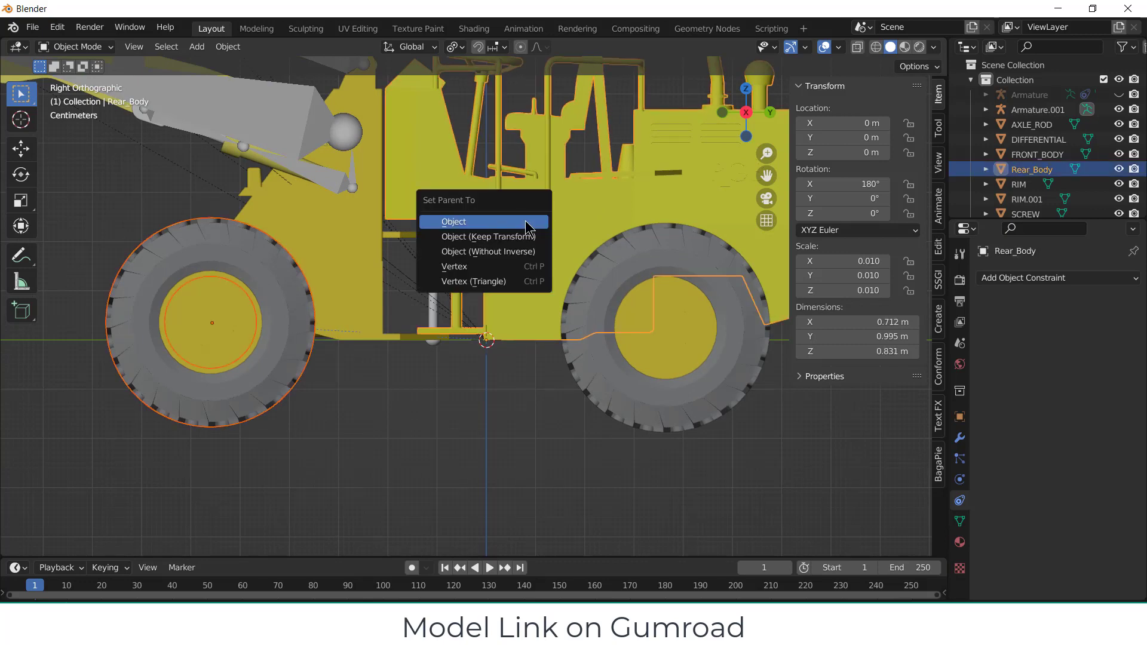
pyautogui.click(526, 223)
# - Check the newly parented front tyre by moving Rear_Body along the Y axis, and cancel the move
pyautogui.scroll(-3, 529, 225)
pyautogui.press('g')
pyautogui.press('y')
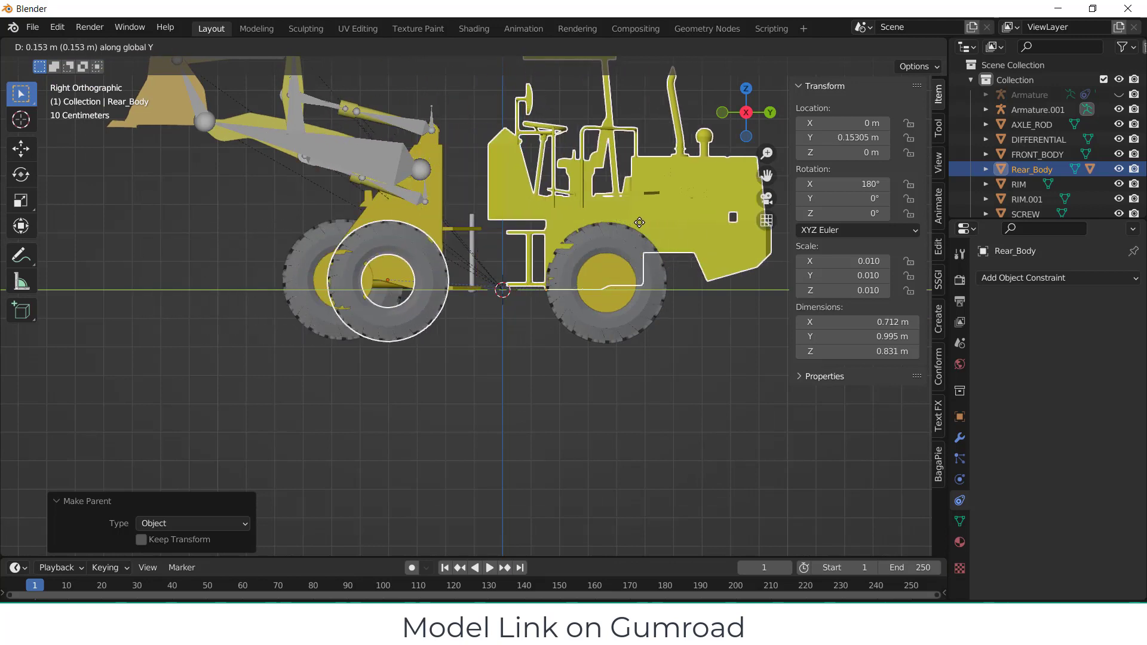
pyautogui.press('Escape')
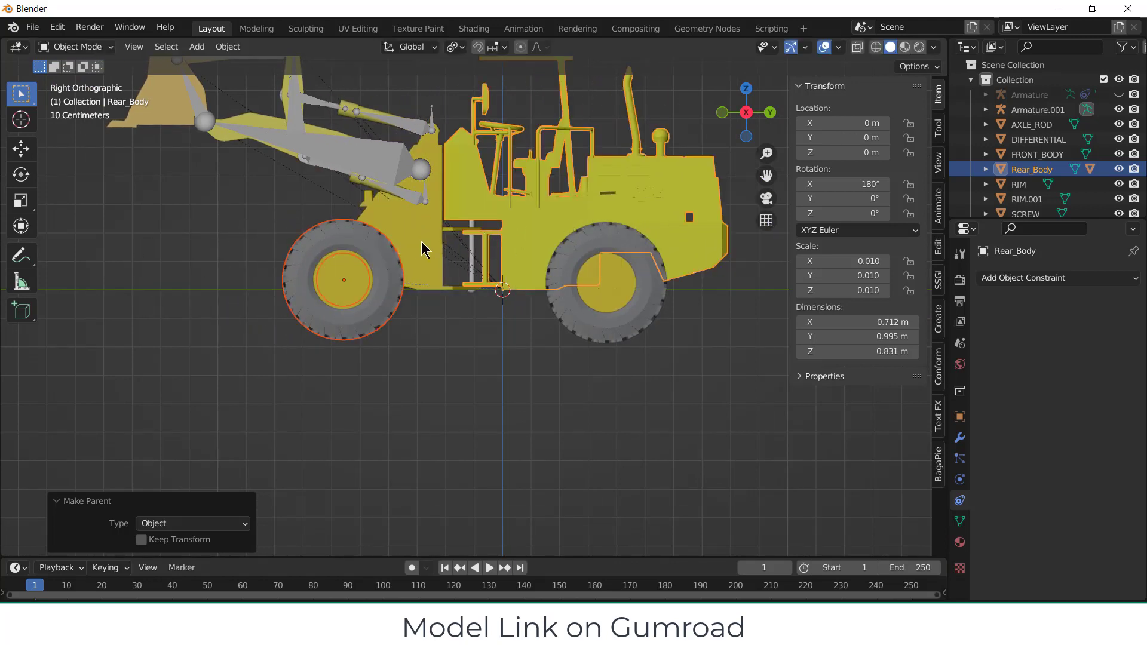
# - Enable Extrapolate in the TYRE.001 constraint and test it by moving Rear_Body along the Y axis, cancelling the move
pyautogui.click(375, 267)
pyautogui.click(1045, 361)
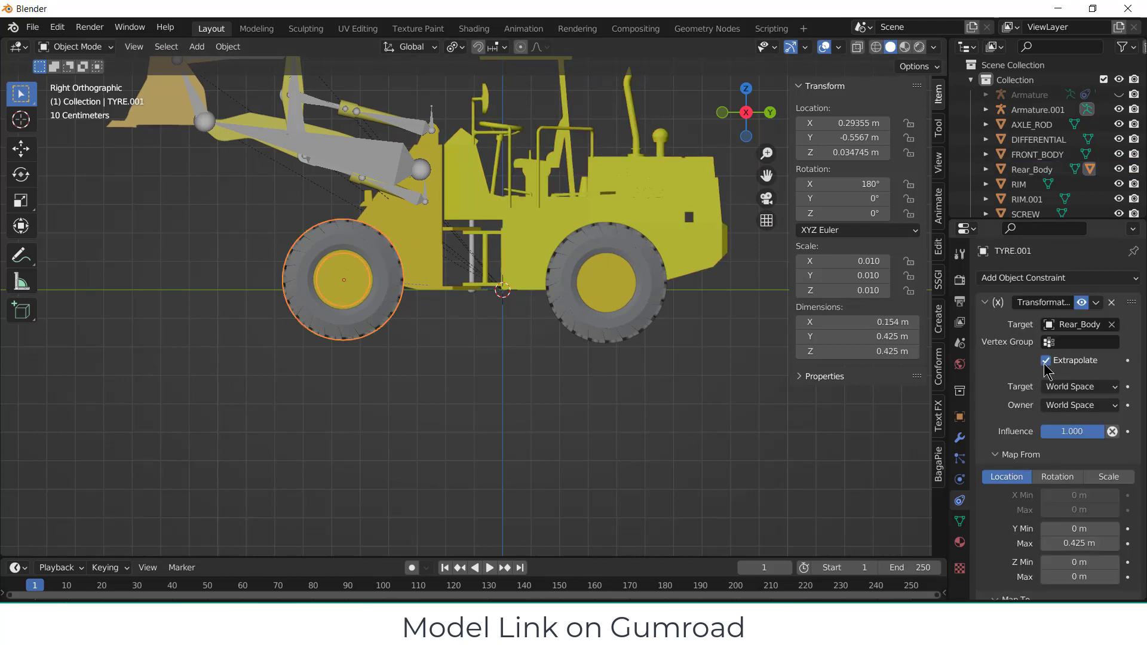
pyautogui.click(560, 242)
pyautogui.press('g')
pyautogui.press('y')
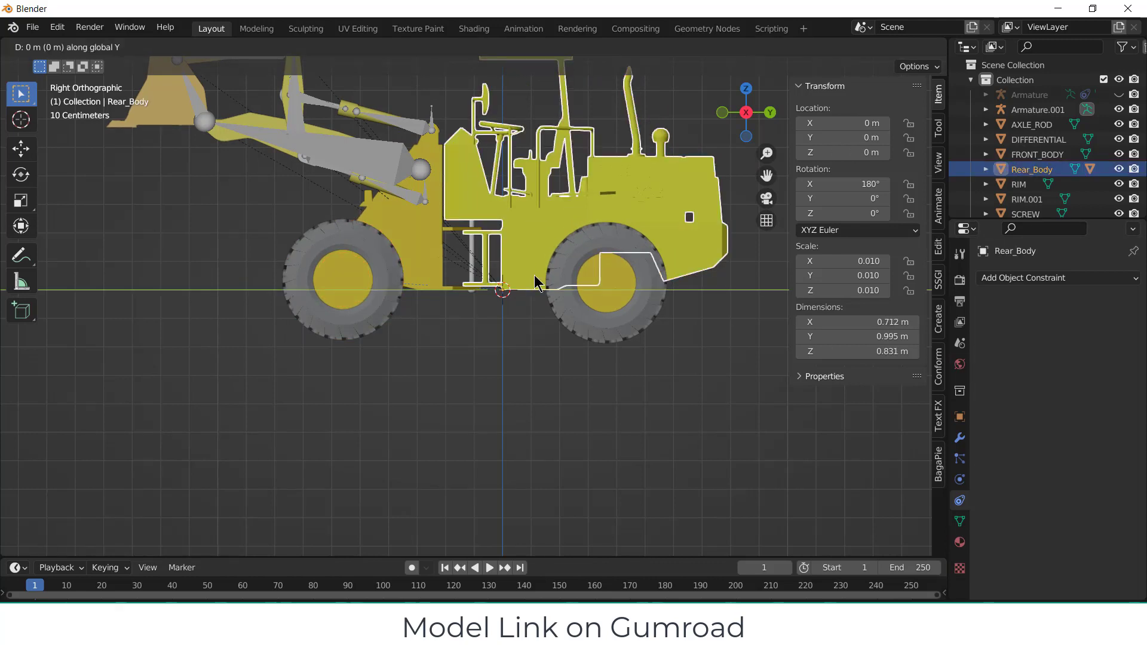
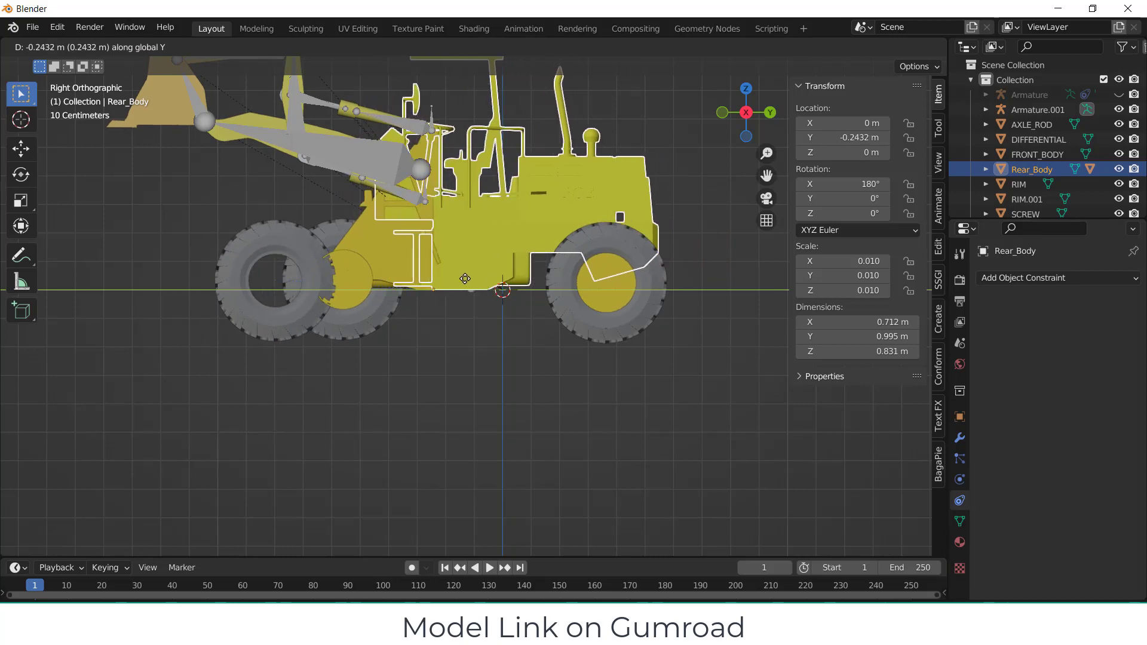
pyautogui.press('Escape')
# - Reverse the rotation of TYRE.001 by setting the Map To X maximum to -360°
pyautogui.click(371, 260)
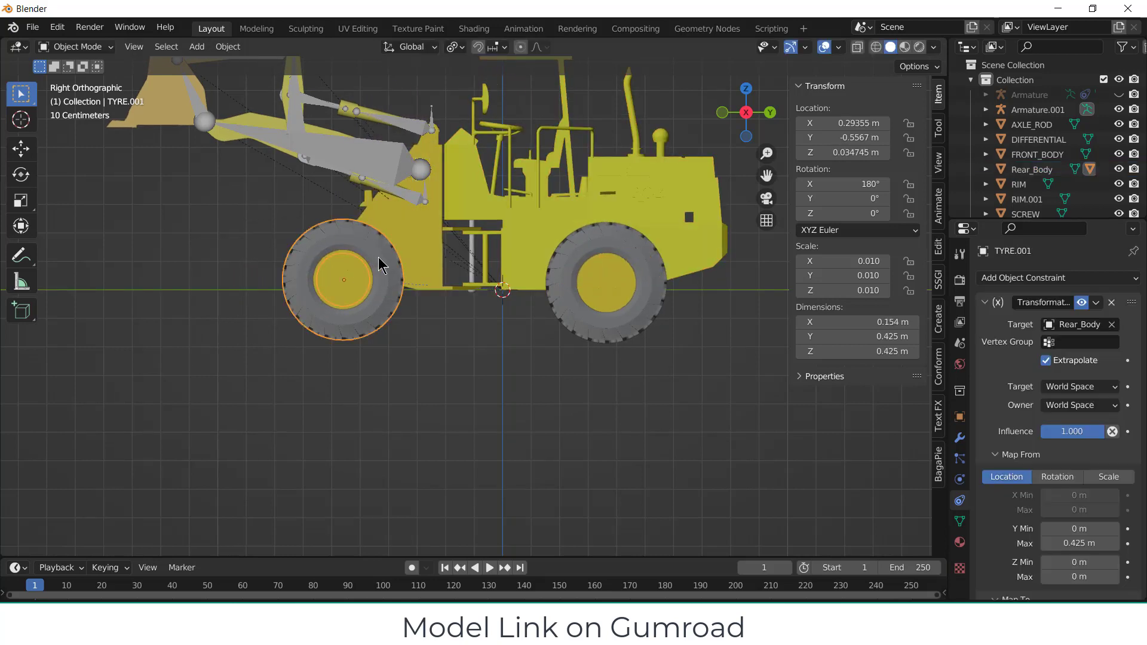
pyautogui.scroll(-6, 1082, 520)
pyautogui.click(1082, 521)
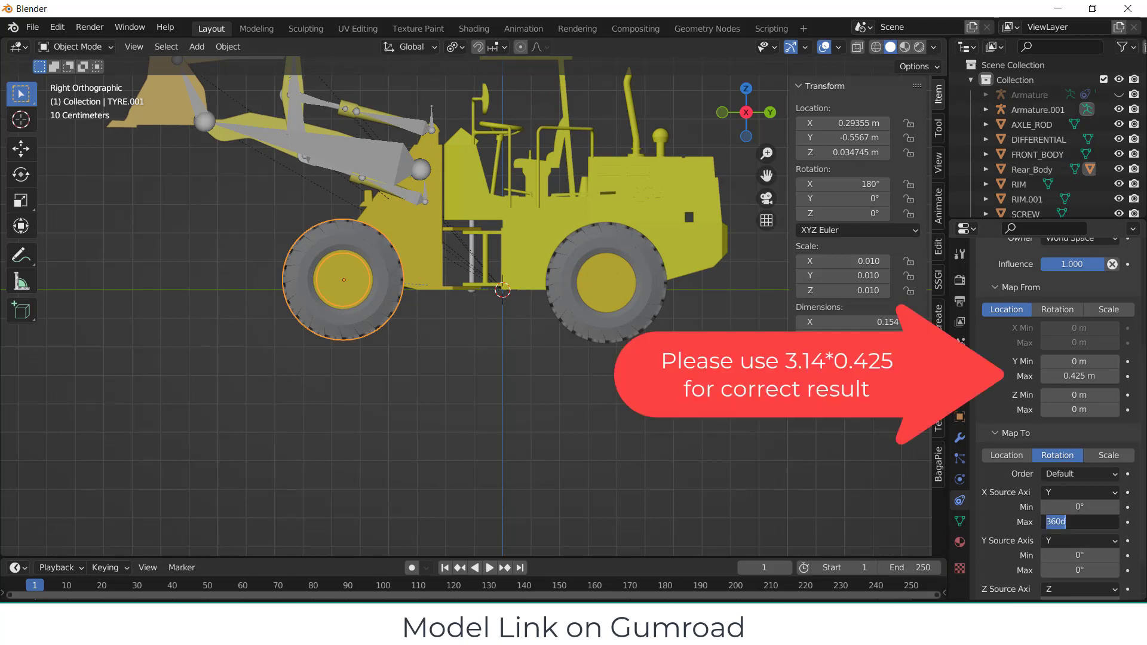
pyautogui.write('-36')
pyautogui.press('Return')
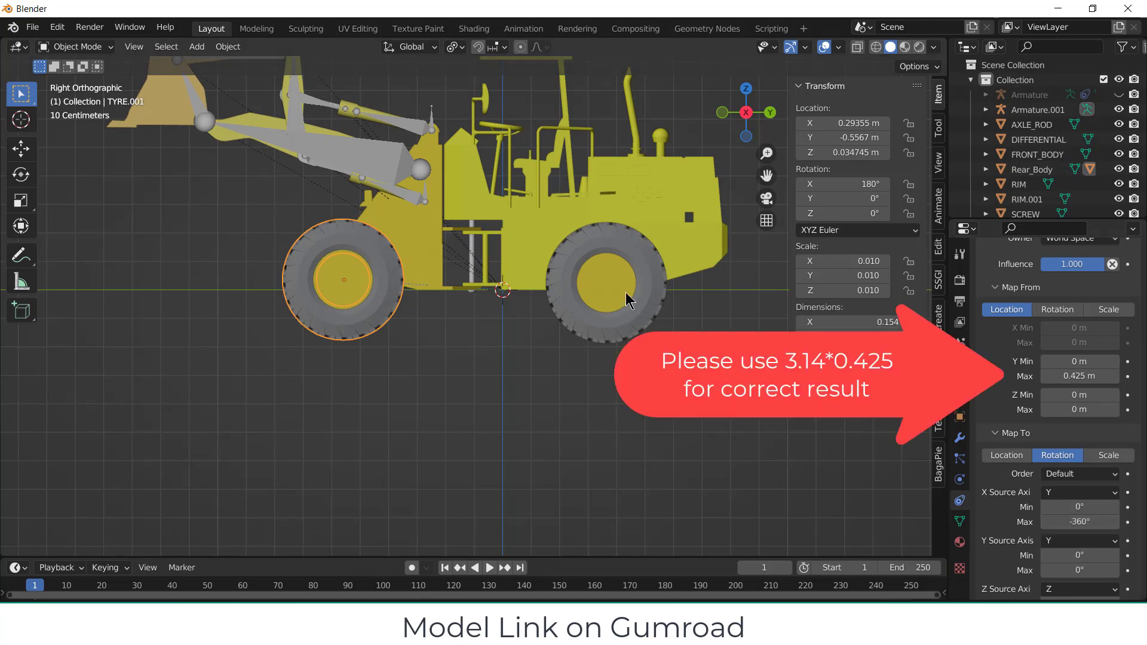
# - Check the reversed tyre rotation by moving Rear_Body along the Y axis, and cancel the move
pyautogui.click(657, 220)
pyautogui.press('g')
pyautogui.press('y')
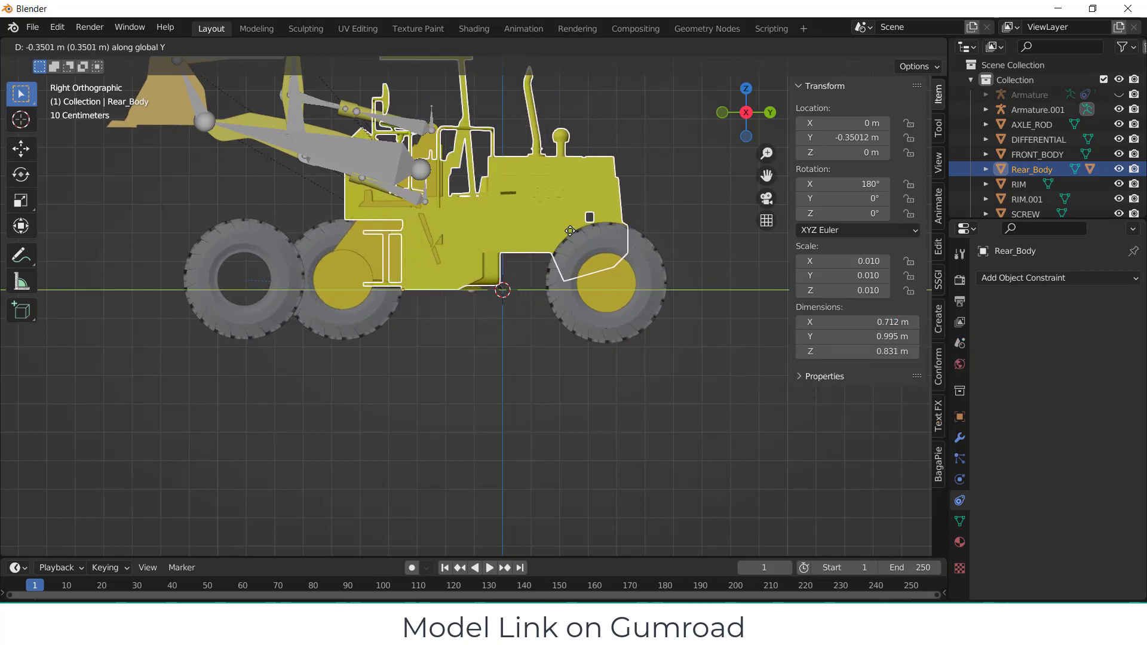
pyautogui.rightClick(546, 227)
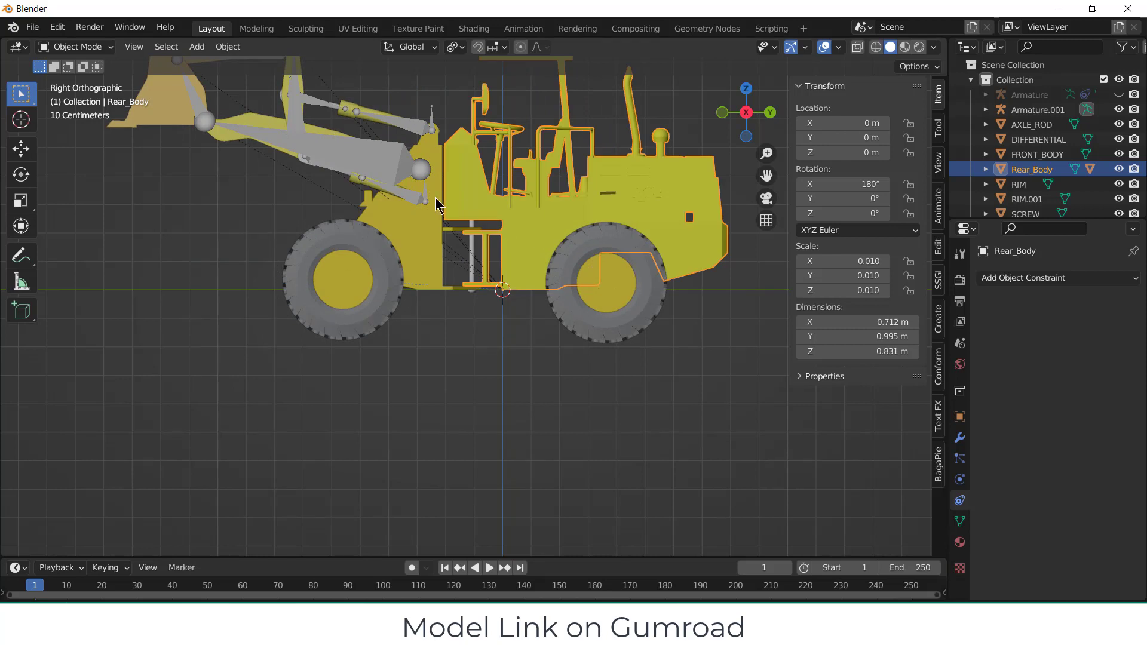
# - Parent FRONT_BODY to Rear_Body using the Object option
pyautogui.scroll(2, 406, 243)
pyautogui.click(425, 245)
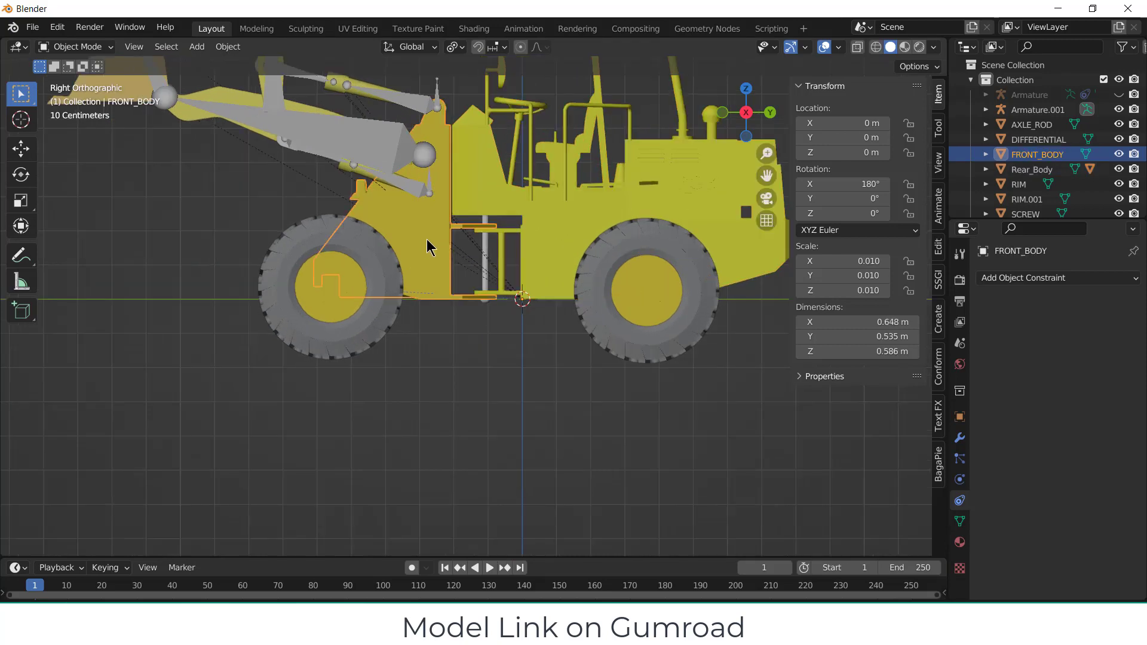
pyautogui.keyDown('shift'); pyautogui.click(557, 225); pyautogui.keyUp('shift')
pyautogui.hotkey('ctrl', 'p')
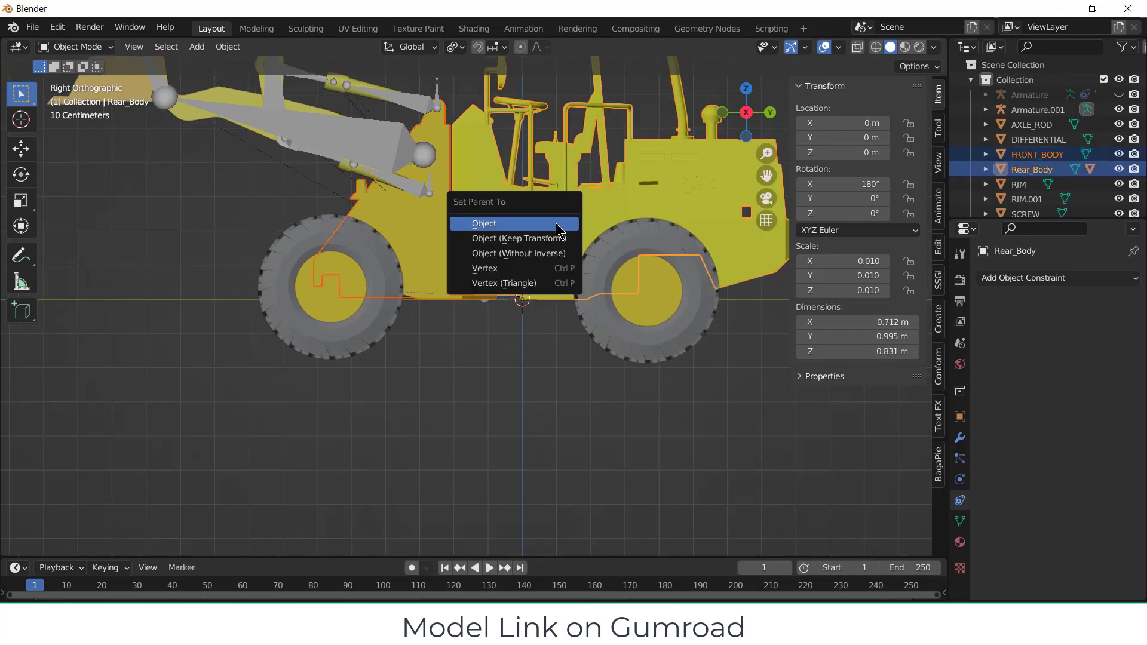
pyautogui.click(557, 225)
# - Add a Copy Rotation constraint to the opposite front tyre TYRE.002 with TYRE.001 as its target
pyautogui.moveTo(454, 257); pyautogui.dragTo(334, 262, button='middle')
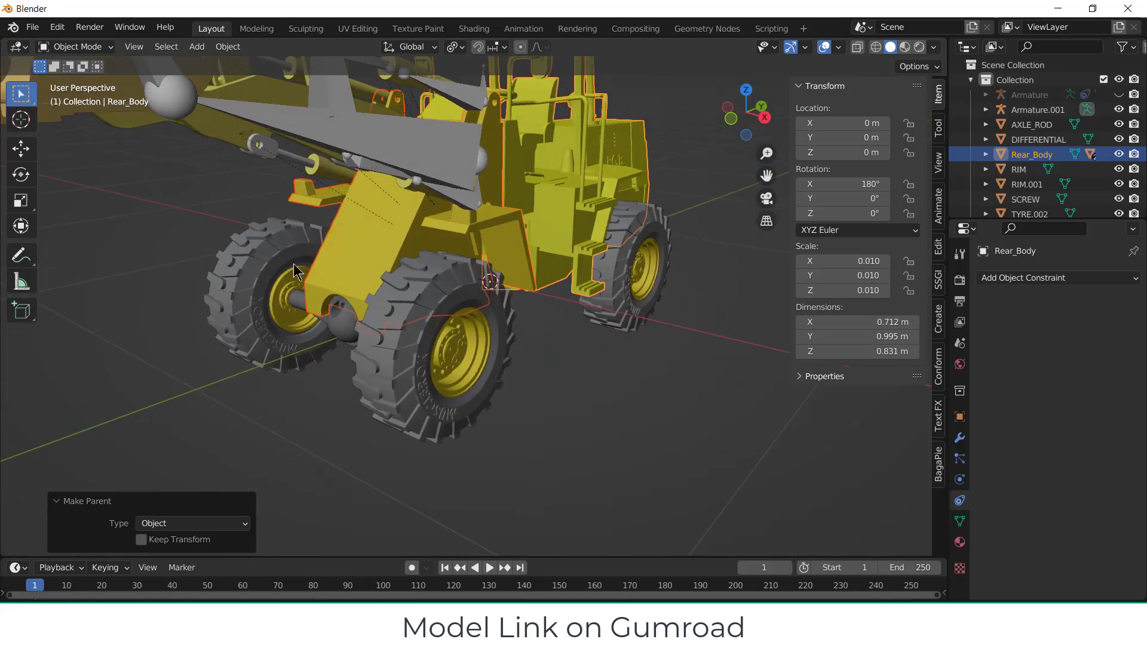
pyautogui.click(253, 251)
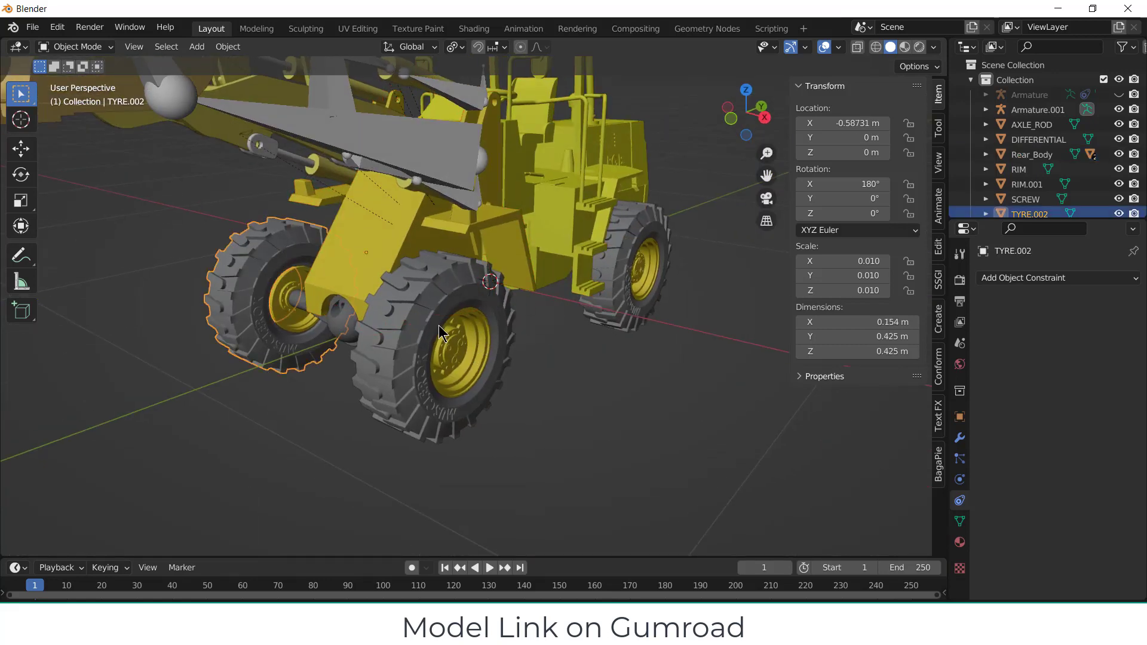
pyautogui.click(1050, 281)
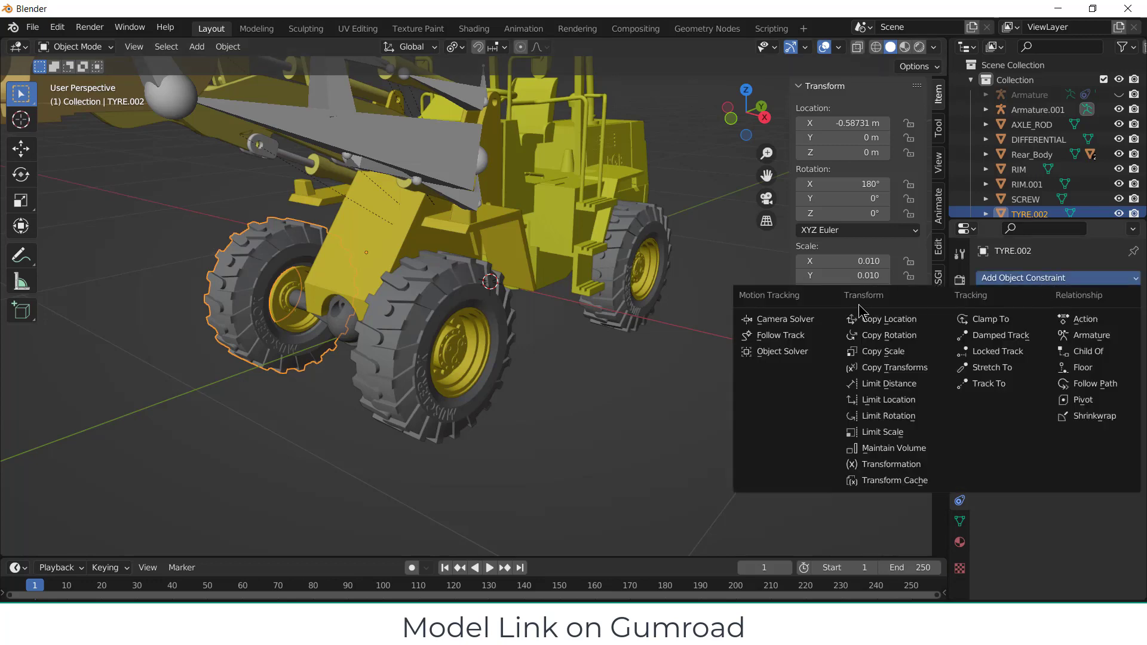
pyautogui.click(866, 317)
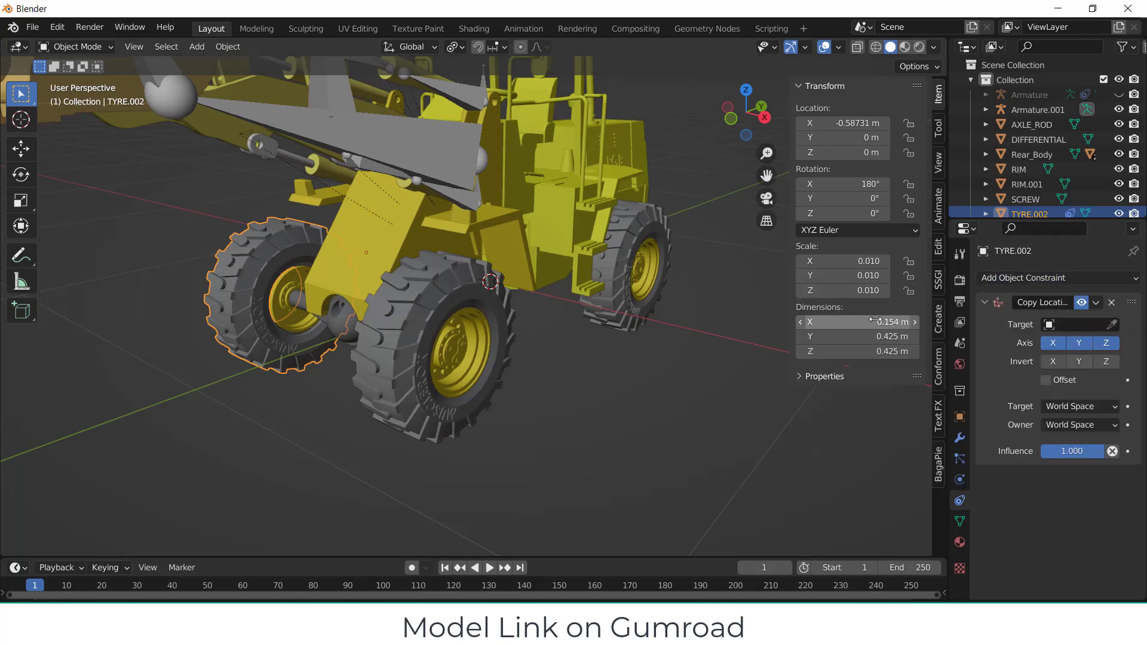
pyautogui.click(1111, 303)
pyautogui.click(1098, 279)
pyautogui.click(920, 333)
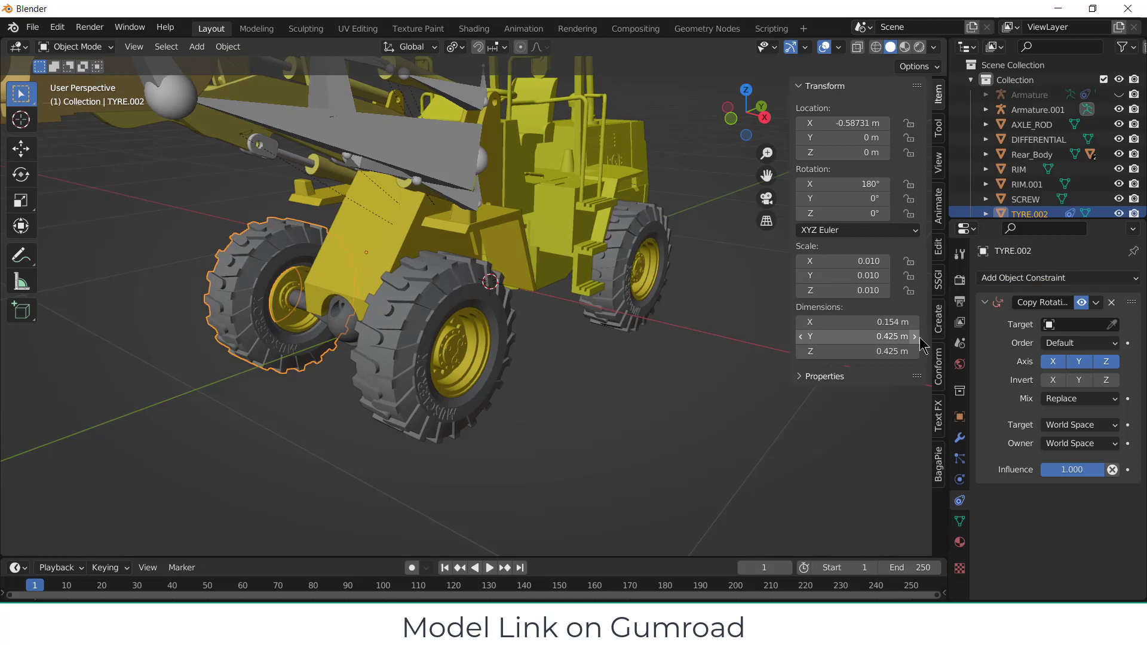
pyautogui.click(1112, 324)
pyautogui.click(485, 282)
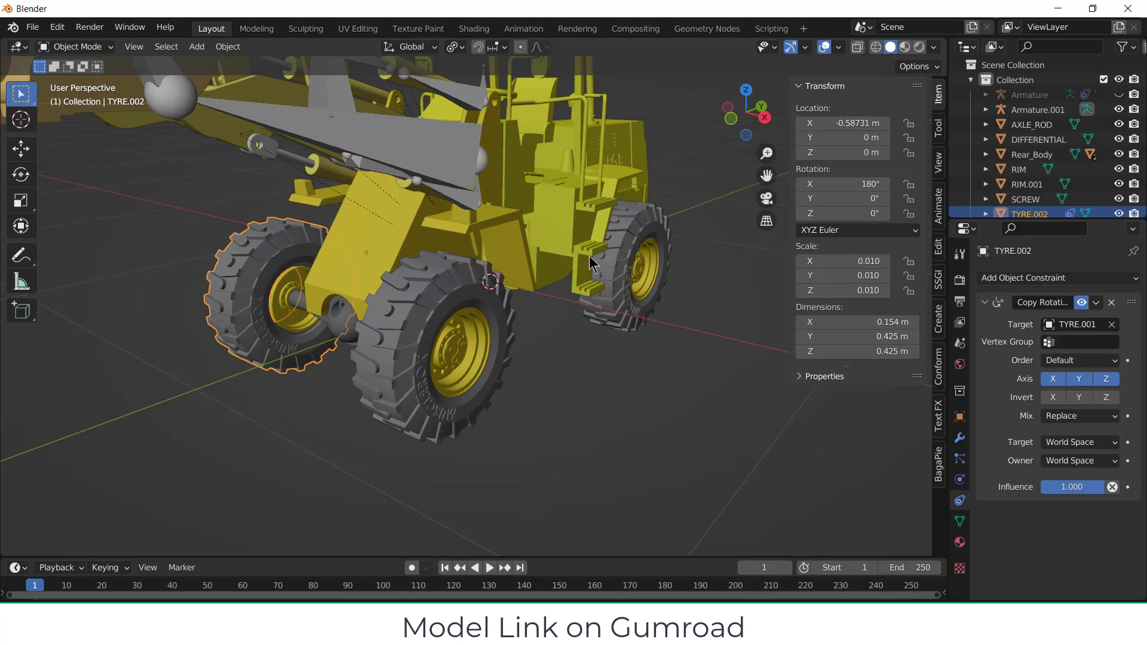
pyautogui.click(618, 235)
pyautogui.moveTo(593, 267); pyautogui.dragTo(645, 297, button='middle')
pyautogui.click(254, 276)
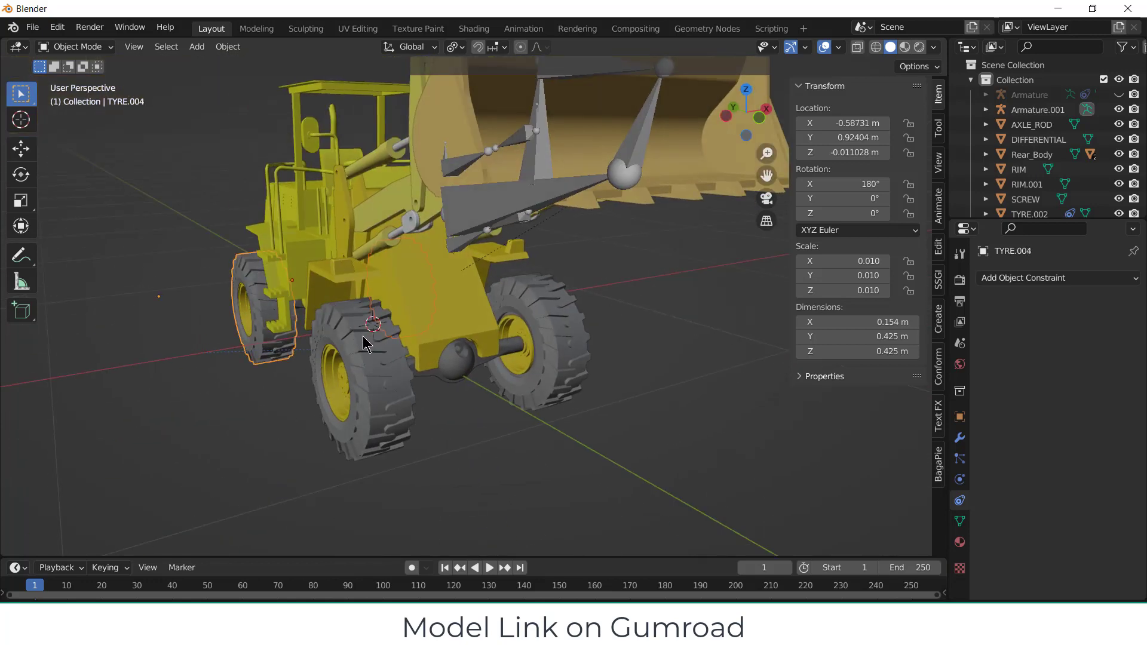
pyautogui.keyDown('shift'); pyautogui.click(366, 344); pyautogui.keyUp('shift')
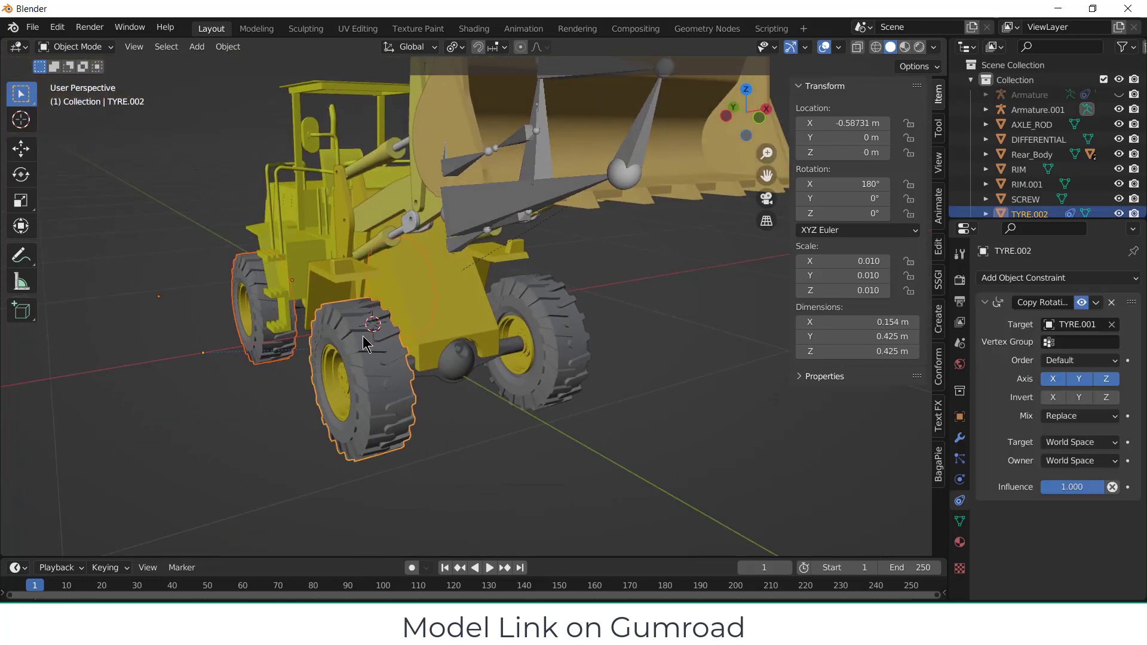
pyautogui.hotkey('ctrl', 'm')
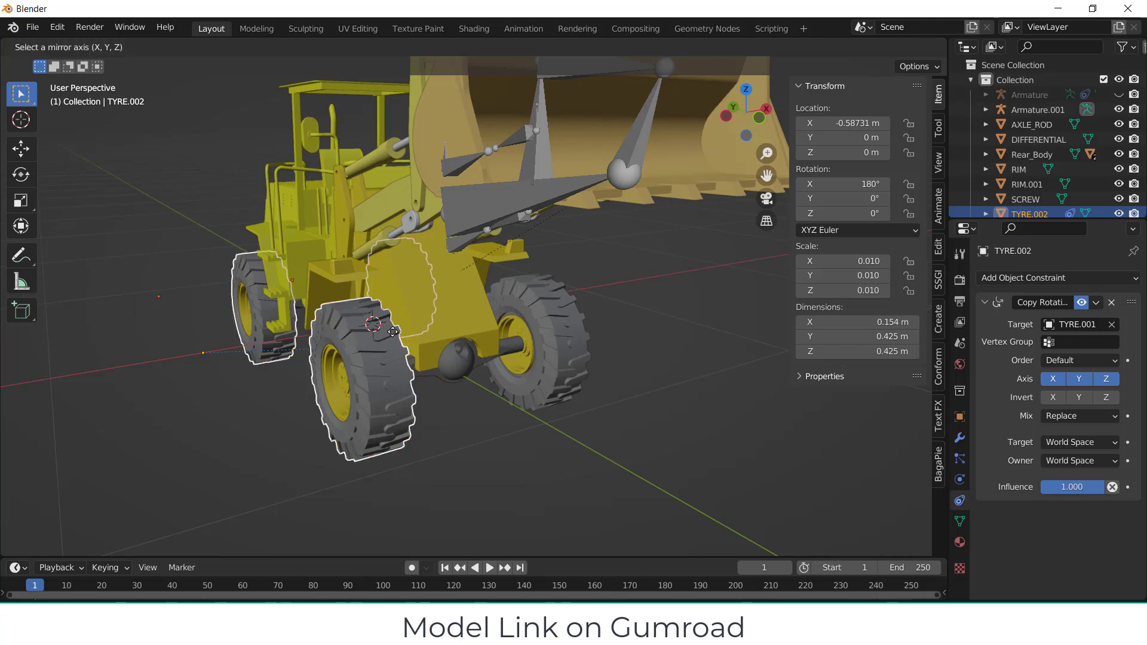
pyautogui.click(261, 292)
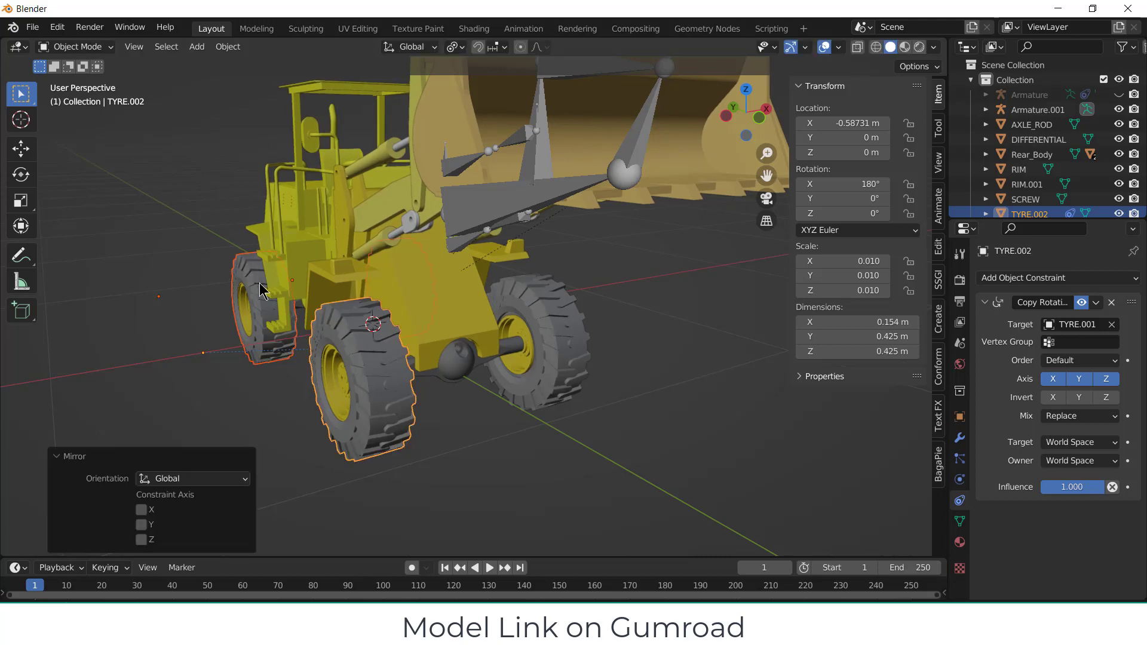
pyautogui.click(252, 279)
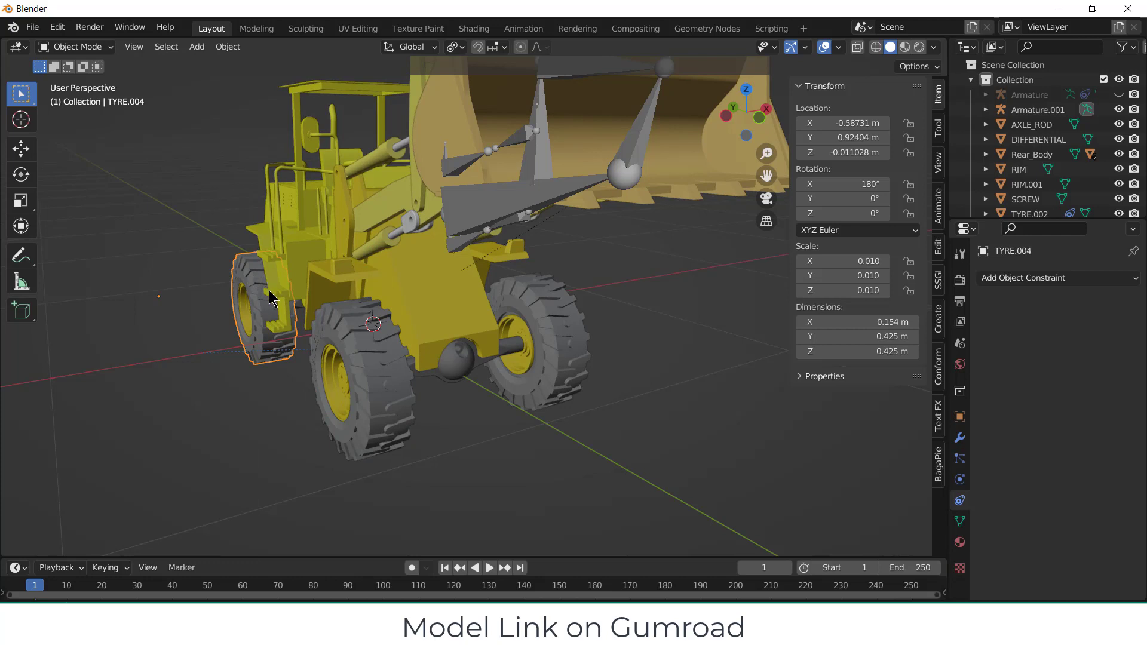
pyautogui.keyDown('shift'); pyautogui.click(334, 339); pyautogui.keyUp('shift')
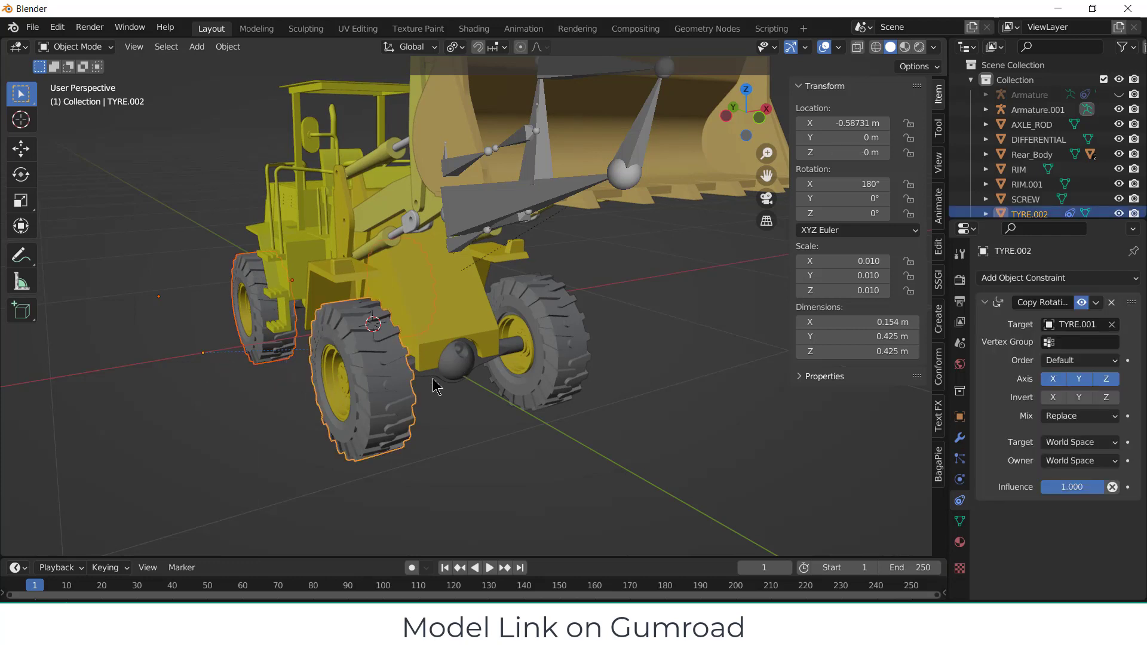
pyautogui.press('g')
pyautogui.press('Escape')
pyautogui.click(388, 383)
pyautogui.click(257, 280)
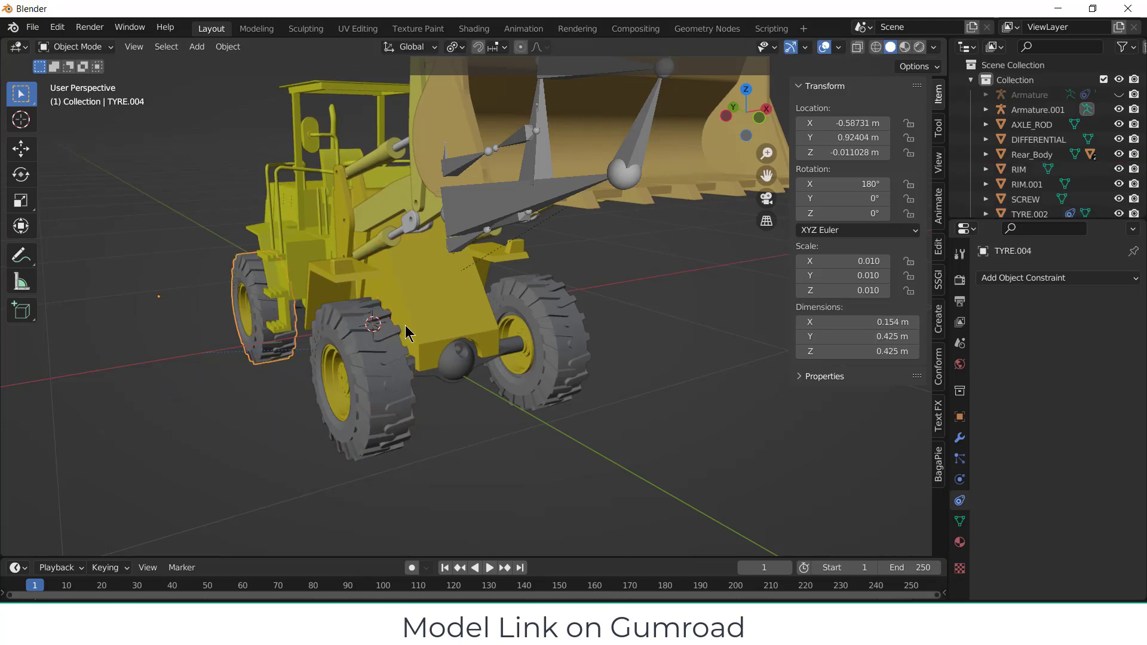
# - Try to join rear tyres TYRE.003 and TYRE.004 into front tyre TYRE.002, and undo the join
pyautogui.moveTo(405, 325); pyautogui.dragTo(610, 286, button='middle')
pyautogui.click(684, 293)
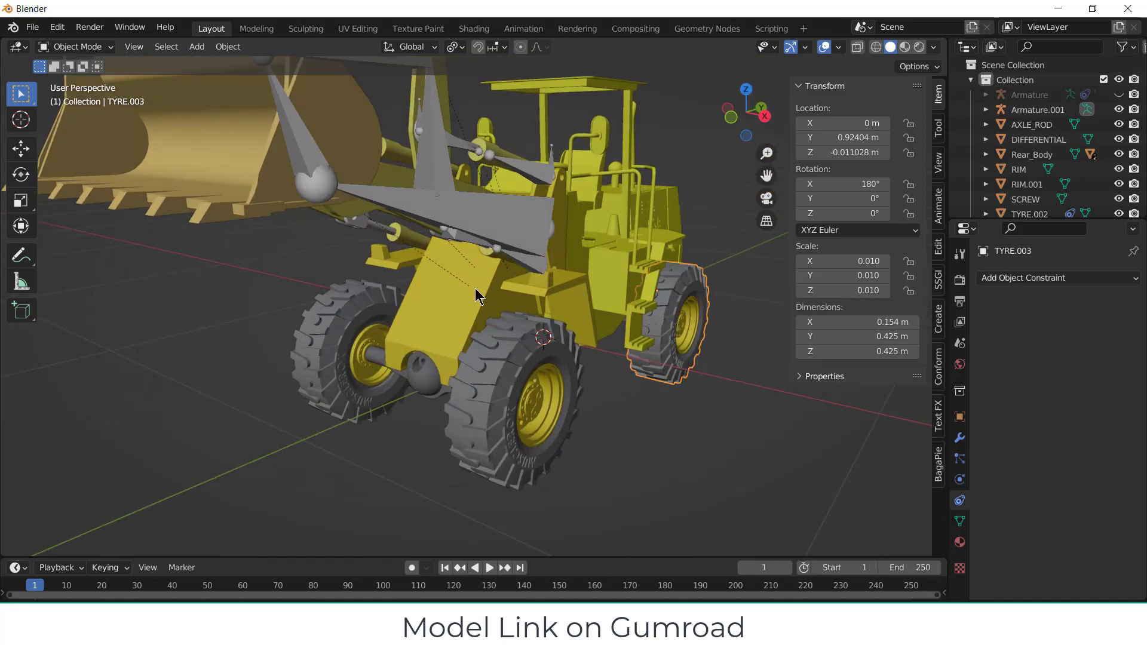
pyautogui.moveTo(475, 288); pyautogui.dragTo(637, 275, button='middle')
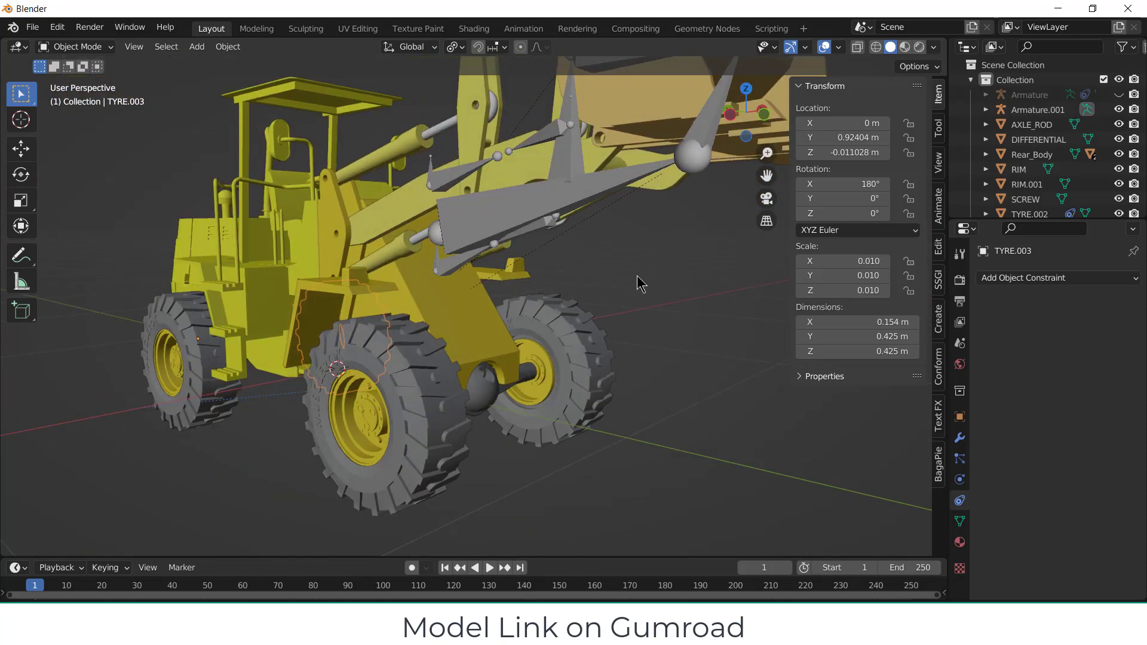
pyautogui.click(180, 328)
pyautogui.keyDown('shift'); pyautogui.click(409, 365); pyautogui.keyUp('shift')
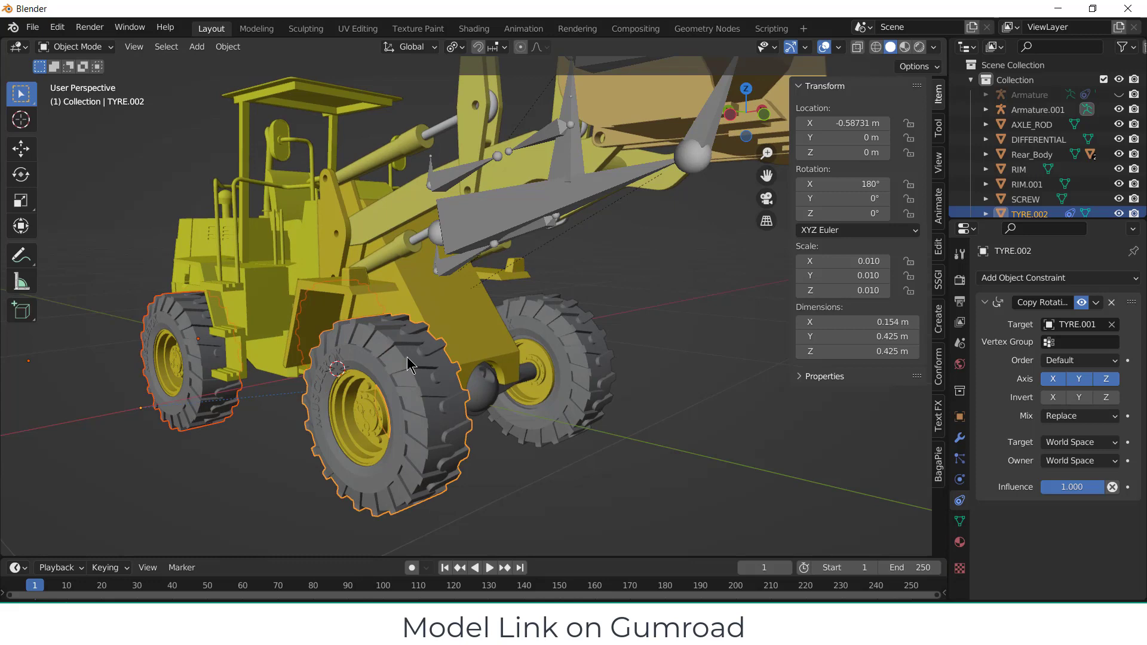
pyautogui.hotkey('ctrl', 'j')
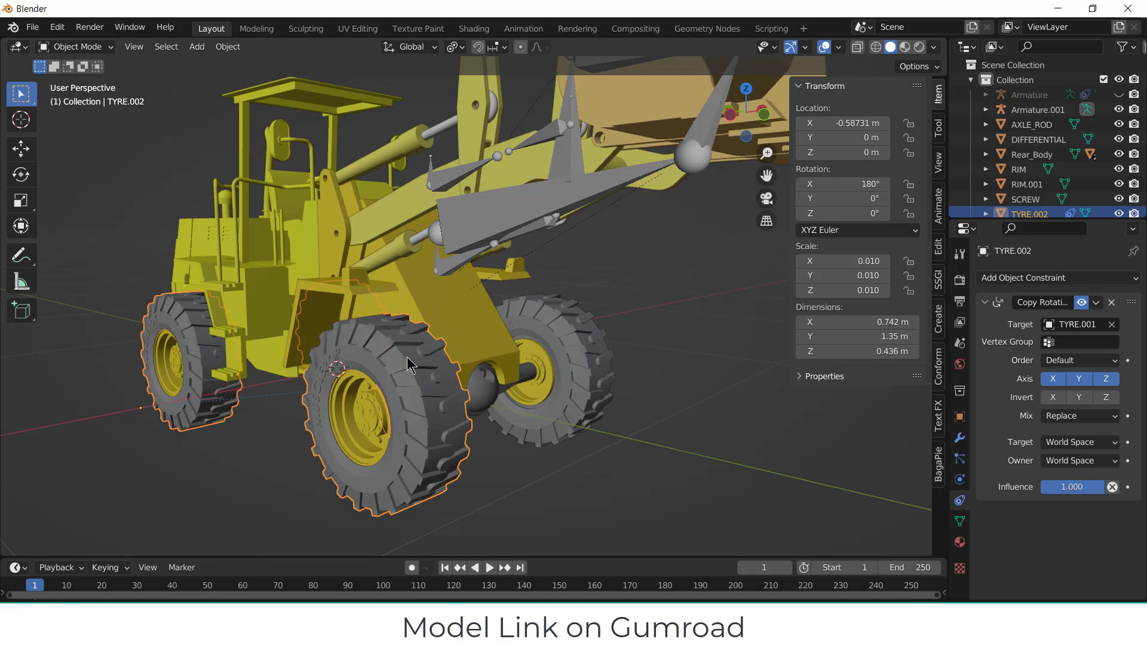
pyautogui.hotkey('ctrl', 'z')
# - Add a Copy Rotation constraint to rear tyre TYRE.004 with front tyre TYRE.002 as its target
pyautogui.click(309, 418)
pyautogui.click(196, 353)
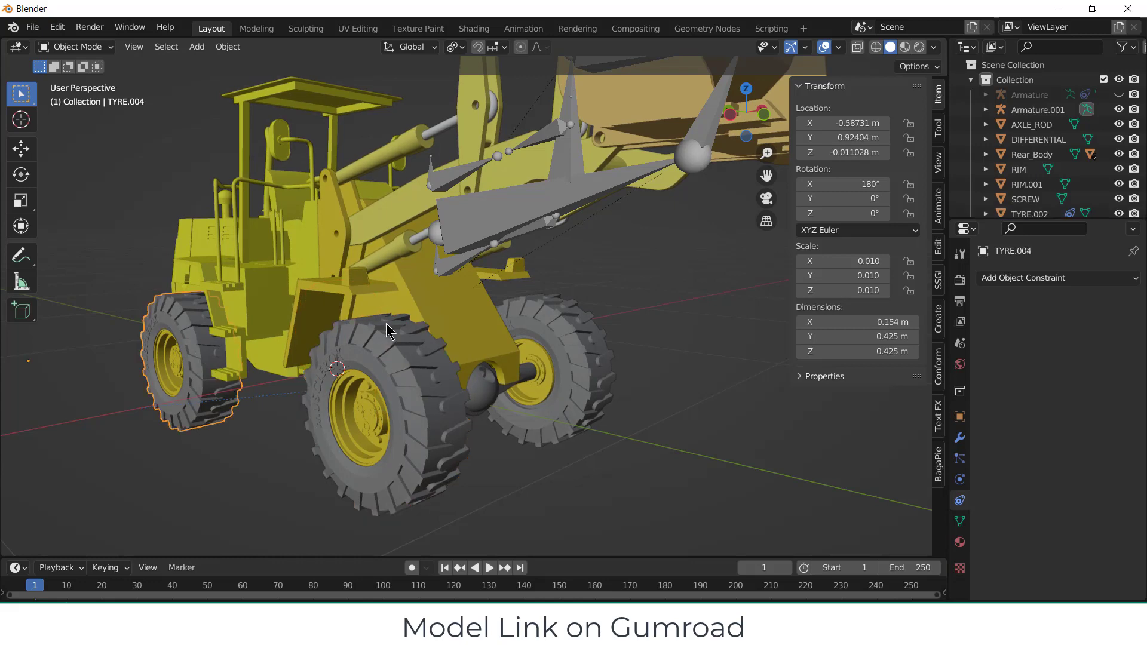
pyautogui.moveTo(388, 323); pyautogui.dragTo(190, 330, button='middle')
pyautogui.scroll(-2, 362, 395)
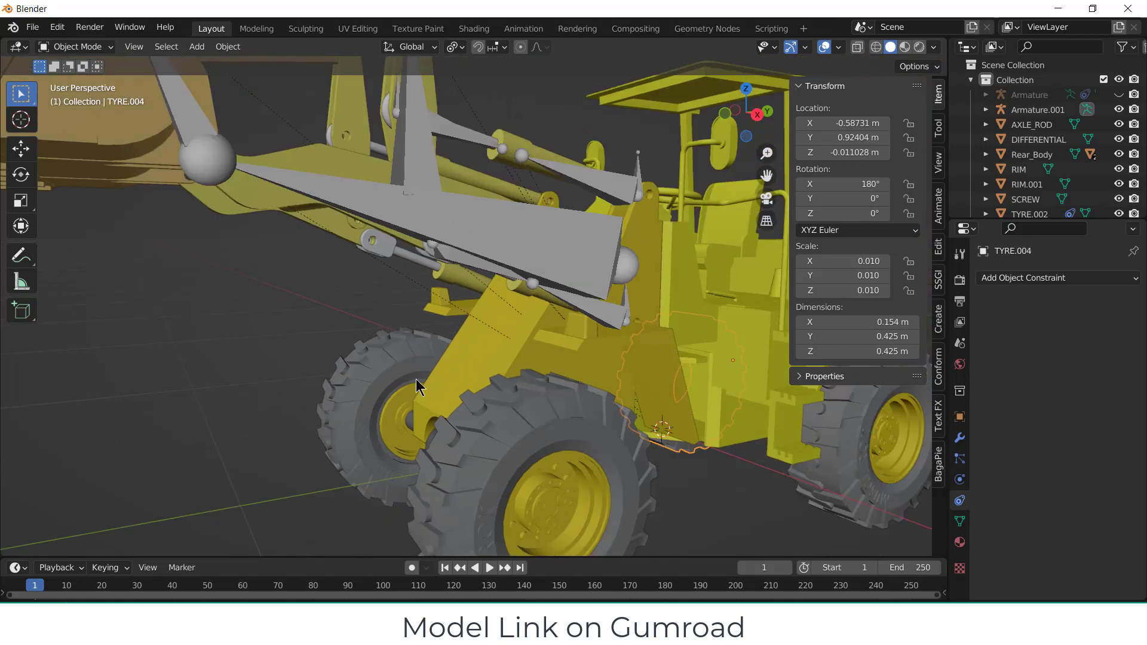
pyautogui.scroll(-5, 416, 379)
pyautogui.moveTo(416, 379); pyautogui.dragTo(482, 382, button='middle')
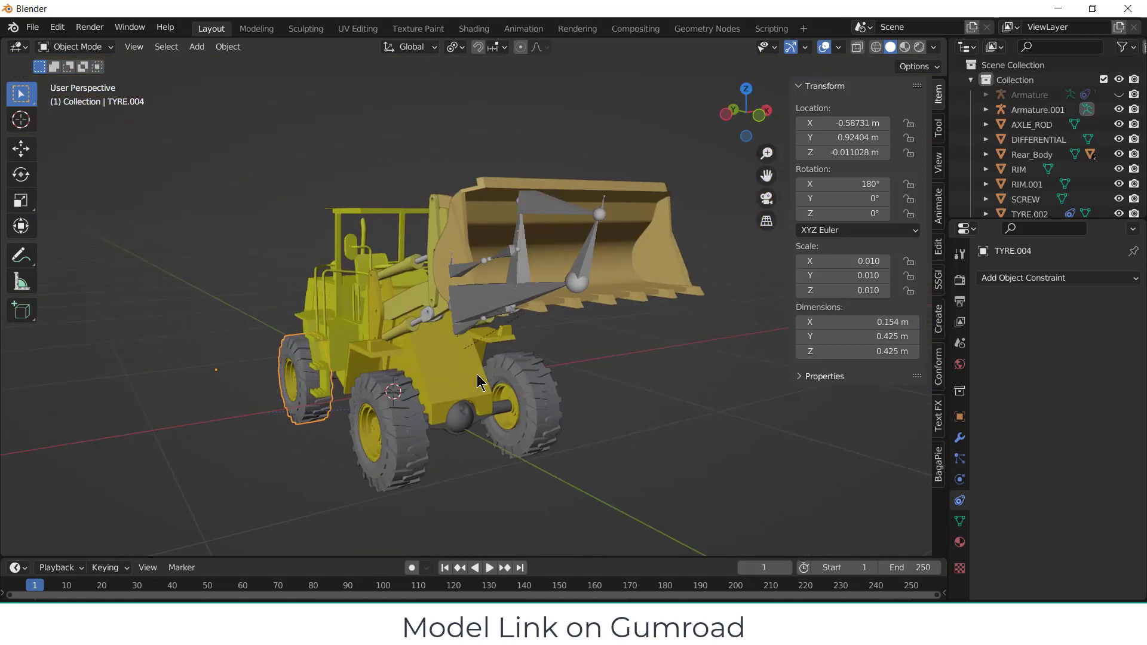
pyautogui.click(405, 412)
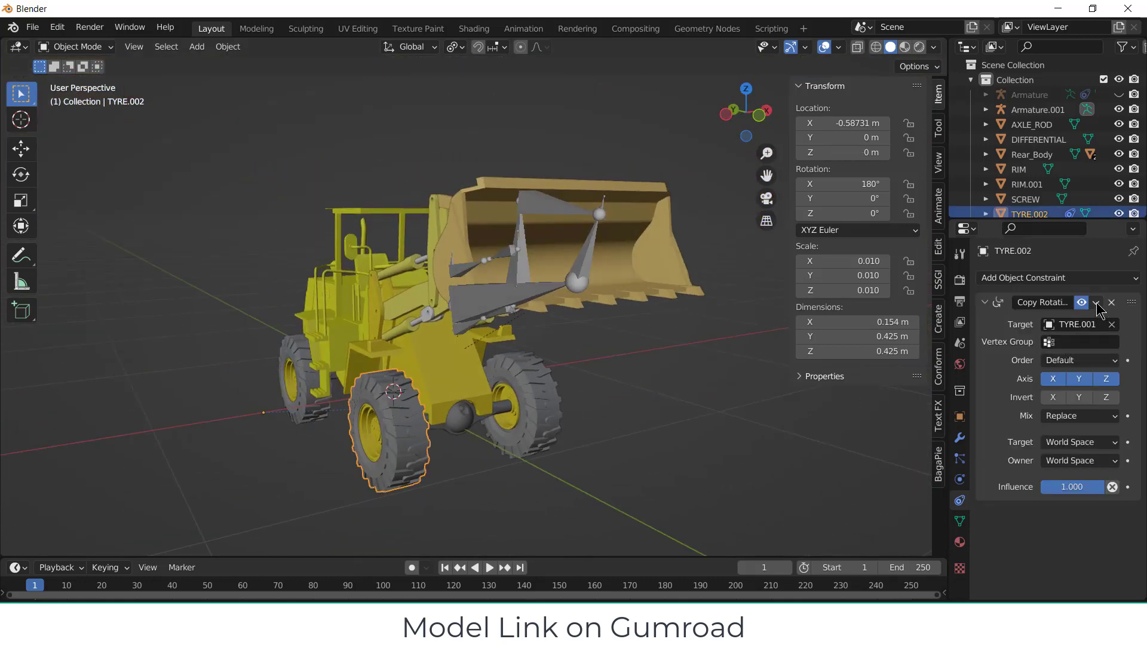
pyautogui.click(1081, 360)
pyautogui.click(296, 368)
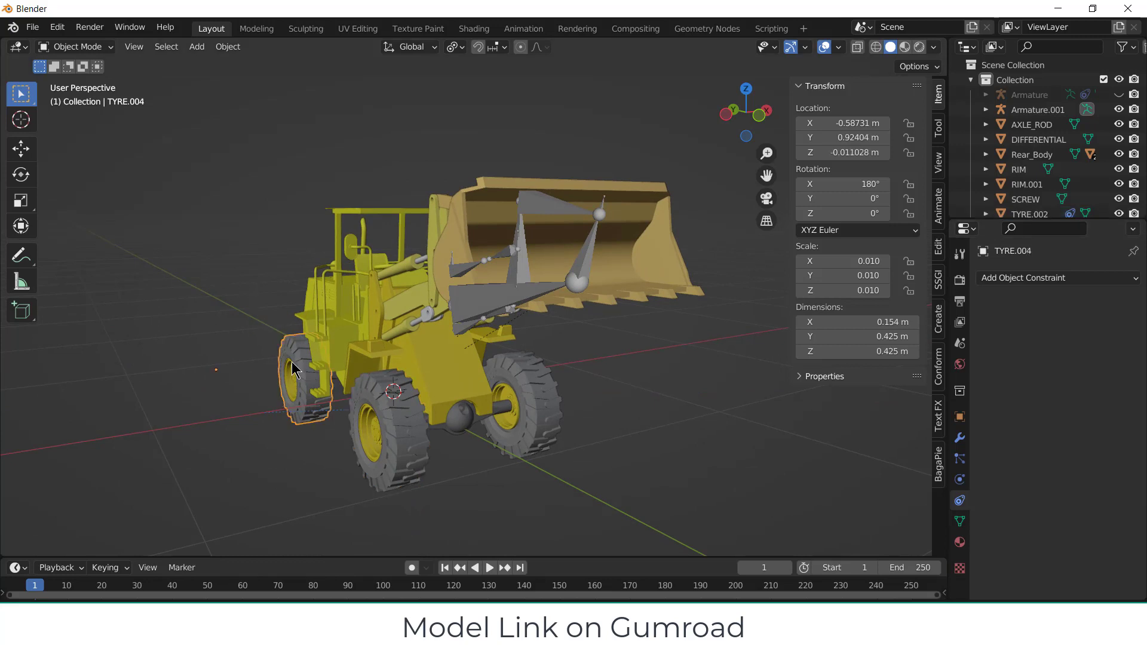
pyautogui.click(1087, 284)
pyautogui.click(860, 333)
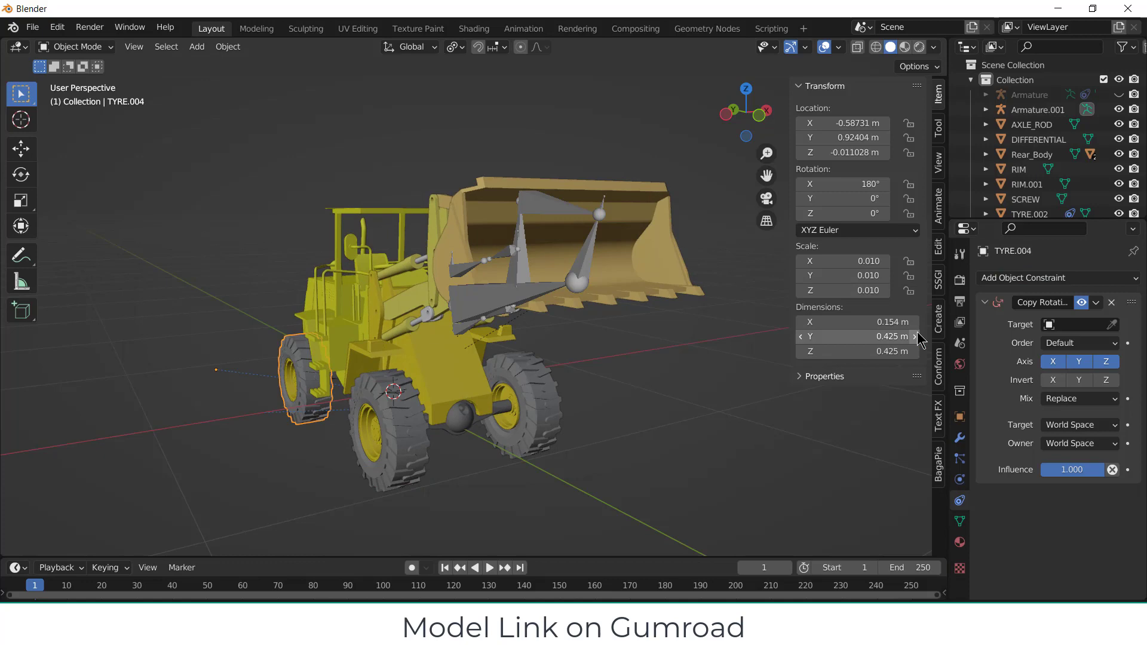
pyautogui.click(1114, 326)
pyautogui.click(413, 412)
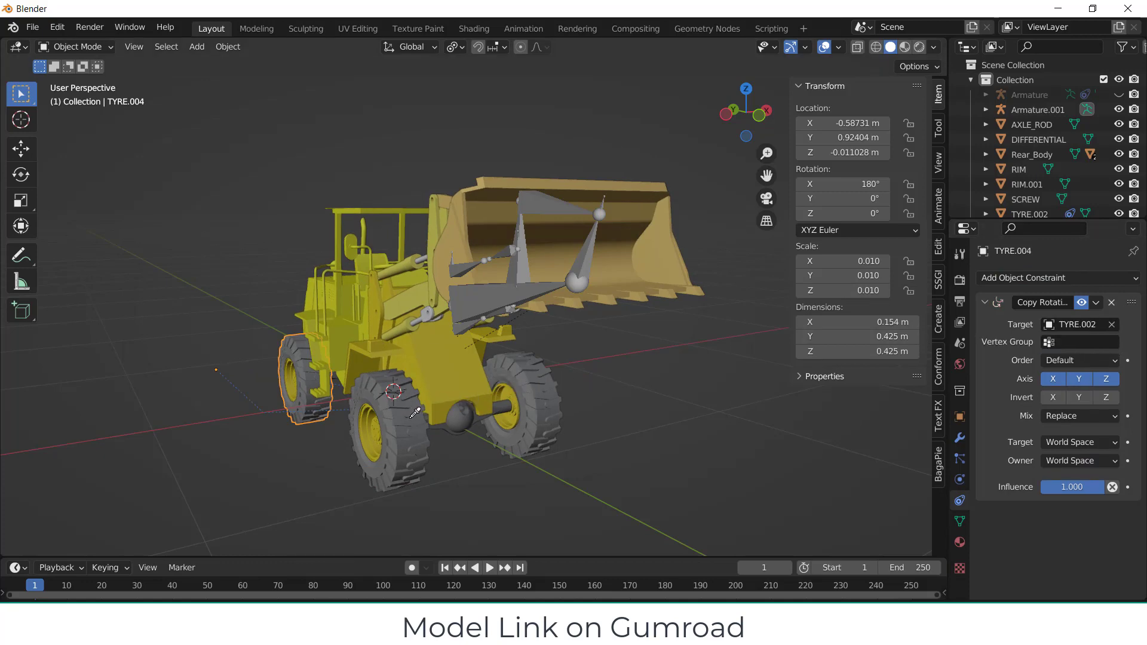
# - Add a Copy Rotation constraint to the other rear tyre TYRE.003 with front tyre TYRE.001 as its target
pyautogui.moveTo(833, 406); pyautogui.dragTo(448, 408, button='middle')
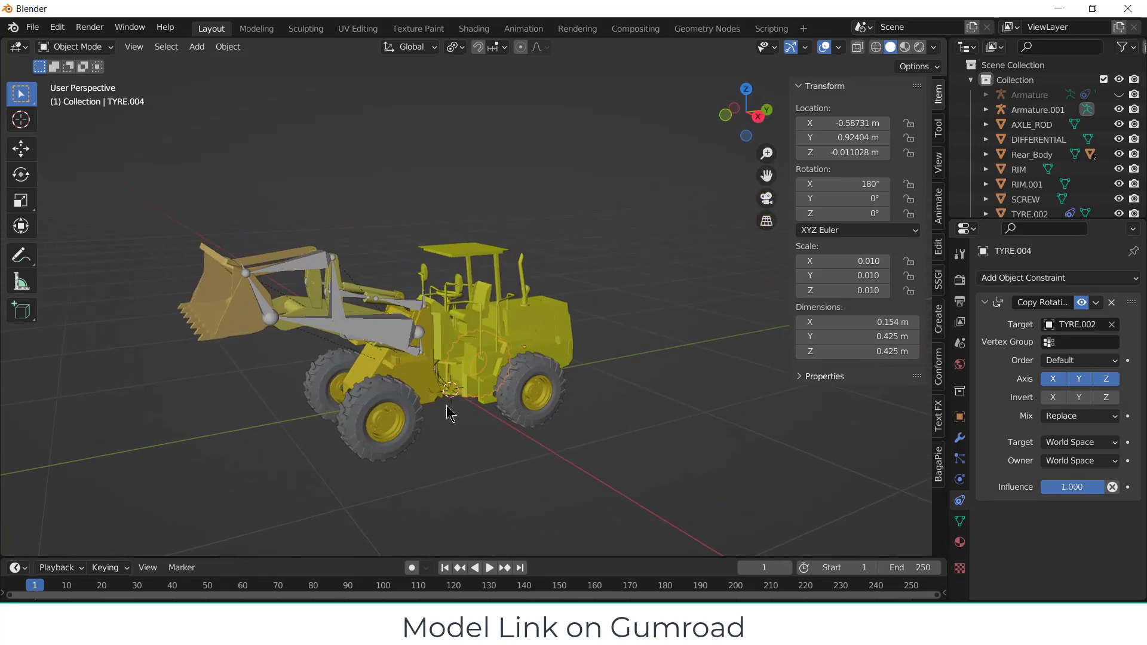
pyautogui.scroll(2, 513, 400)
pyautogui.click(568, 355)
pyautogui.click(575, 363)
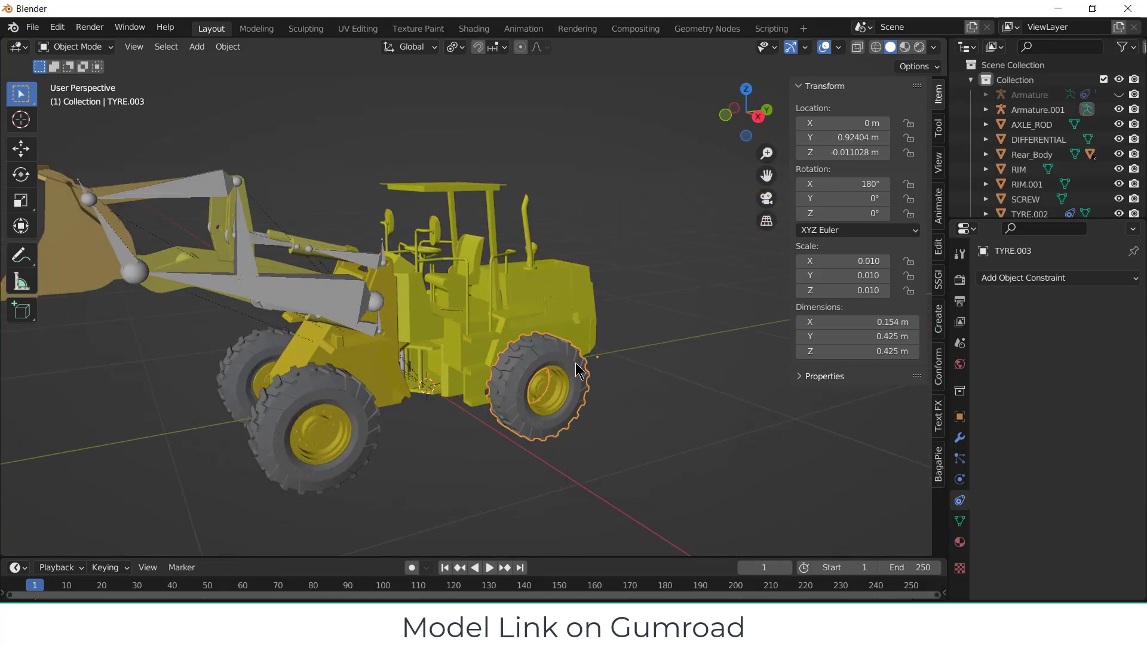
pyautogui.click(1051, 278)
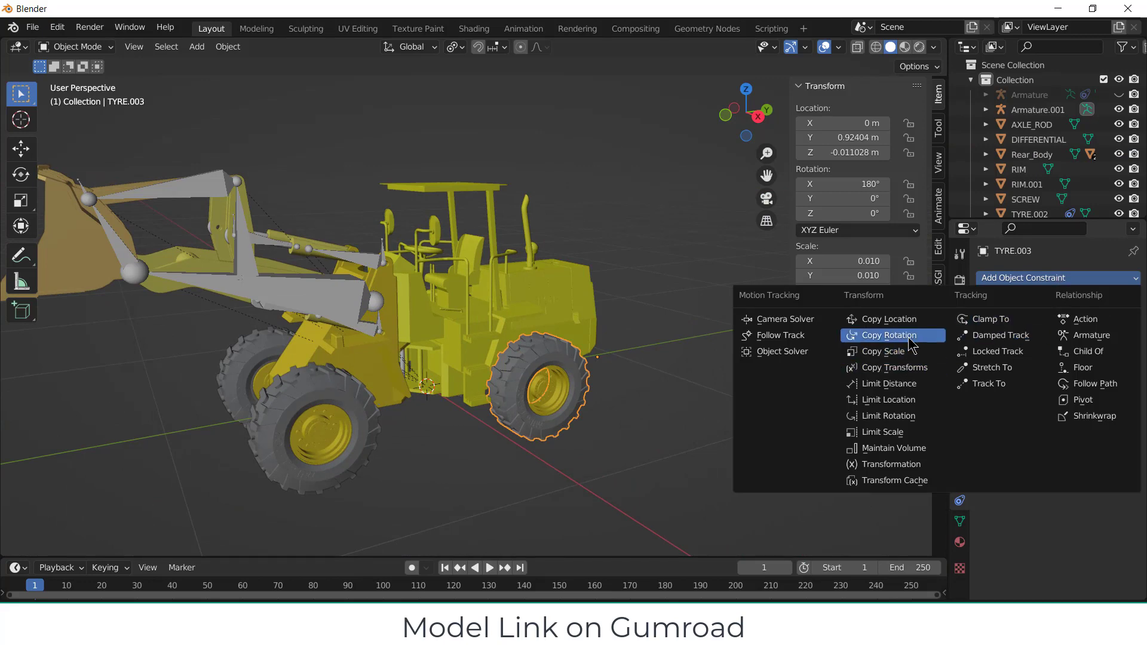
pyautogui.click(889, 335)
pyautogui.click(1112, 324)
pyautogui.click(364, 394)
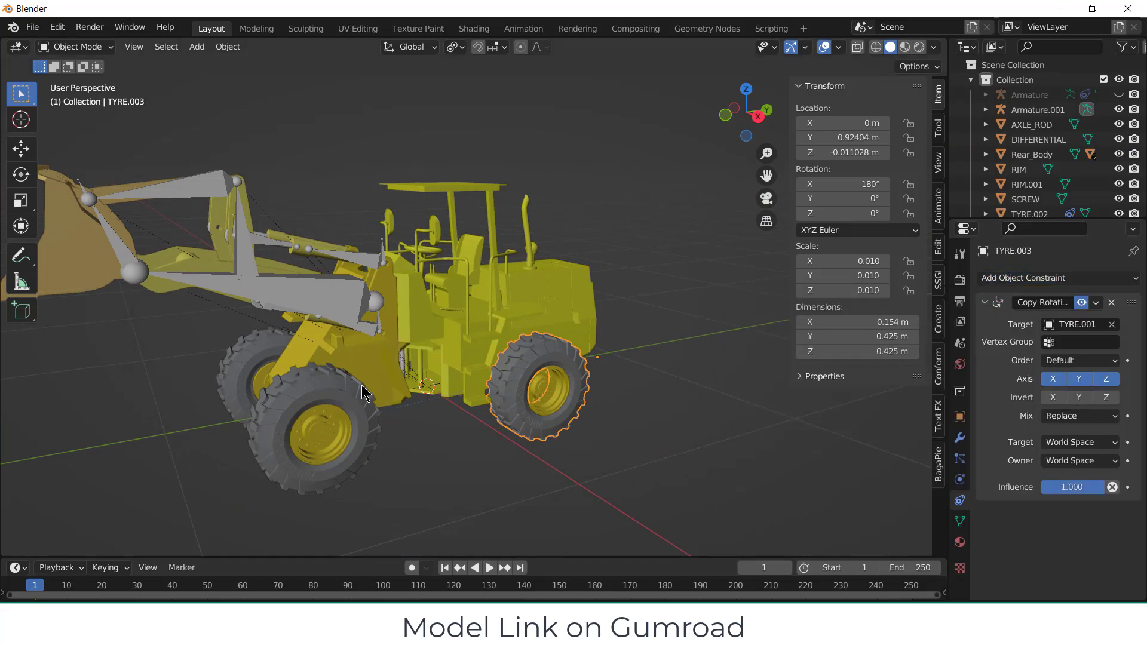
# - Set the origin of rear tyre TYRE.003 to its geometry
pyautogui.press('KP_3')
pyautogui.scroll(4, 556, 385)
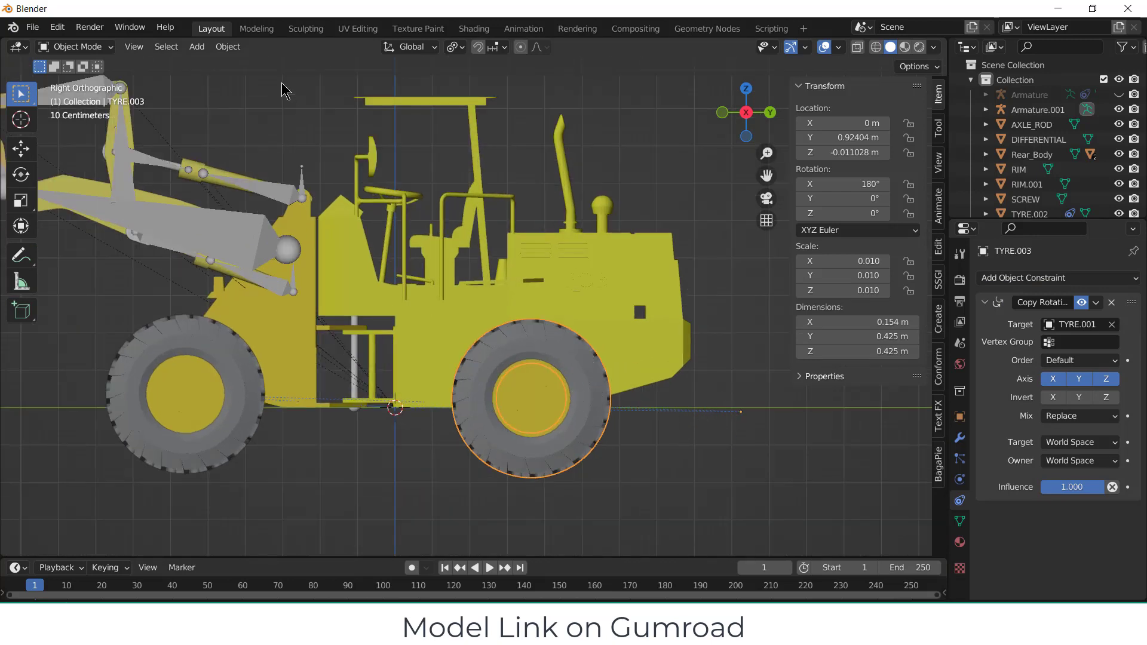
pyautogui.click(229, 48)
pyautogui.moveTo(235, 84)
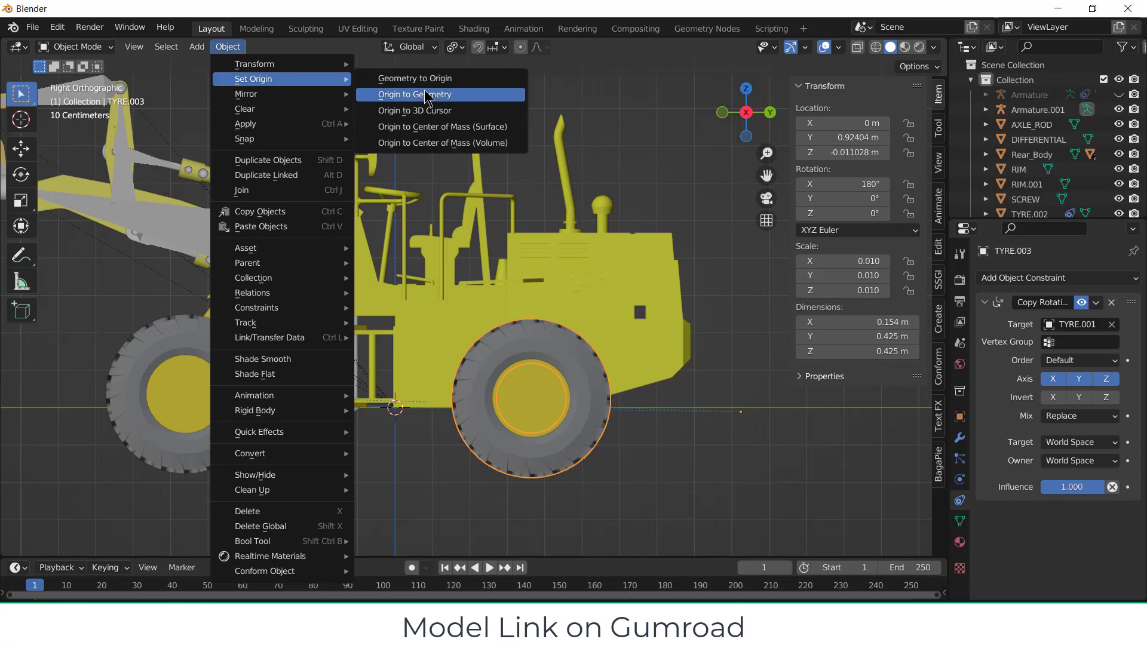
pyautogui.click(386, 93)
# - Set the origin of the opposite rear tyre TYRE.004 to its geometry
pyautogui.moveTo(557, 270); pyautogui.dragTo(364, 285, button='middle')
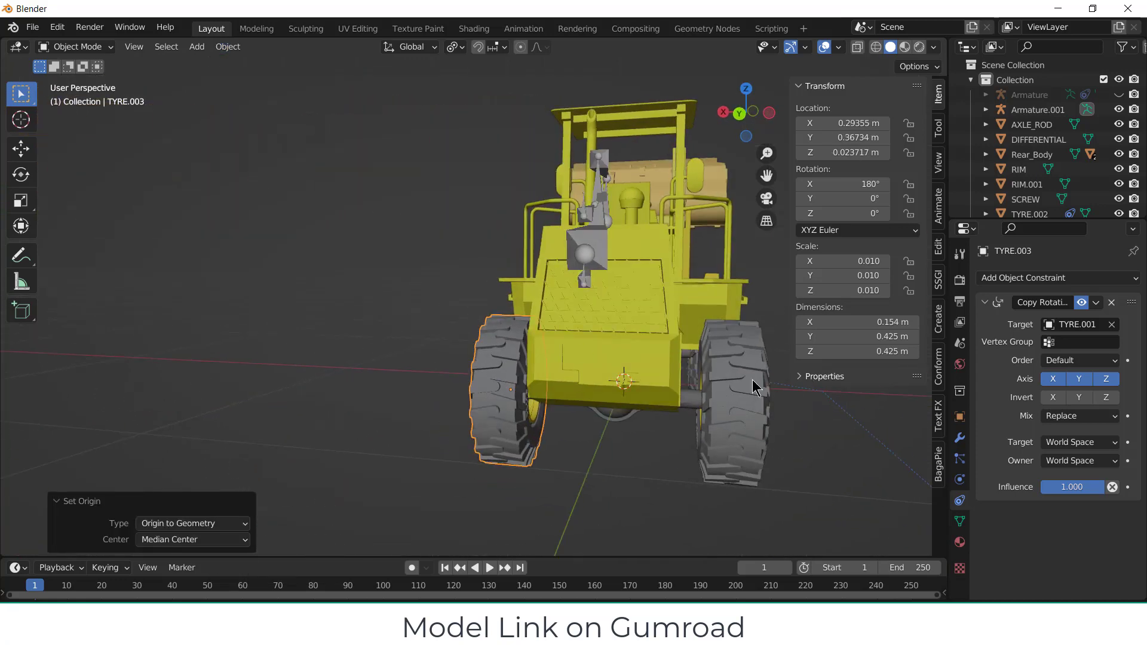
pyautogui.click(730, 406)
pyautogui.moveTo(658, 453); pyautogui.dragTo(762, 395, button='middle')
pyautogui.click(228, 47)
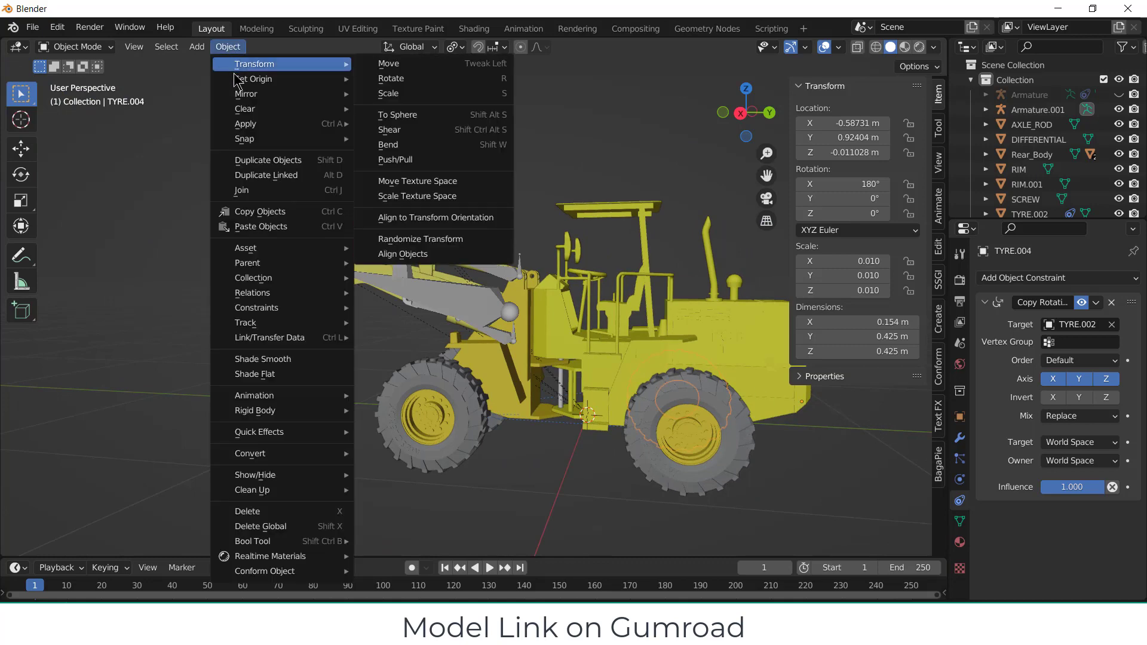
pyautogui.moveTo(239, 81)
pyautogui.click(426, 95)
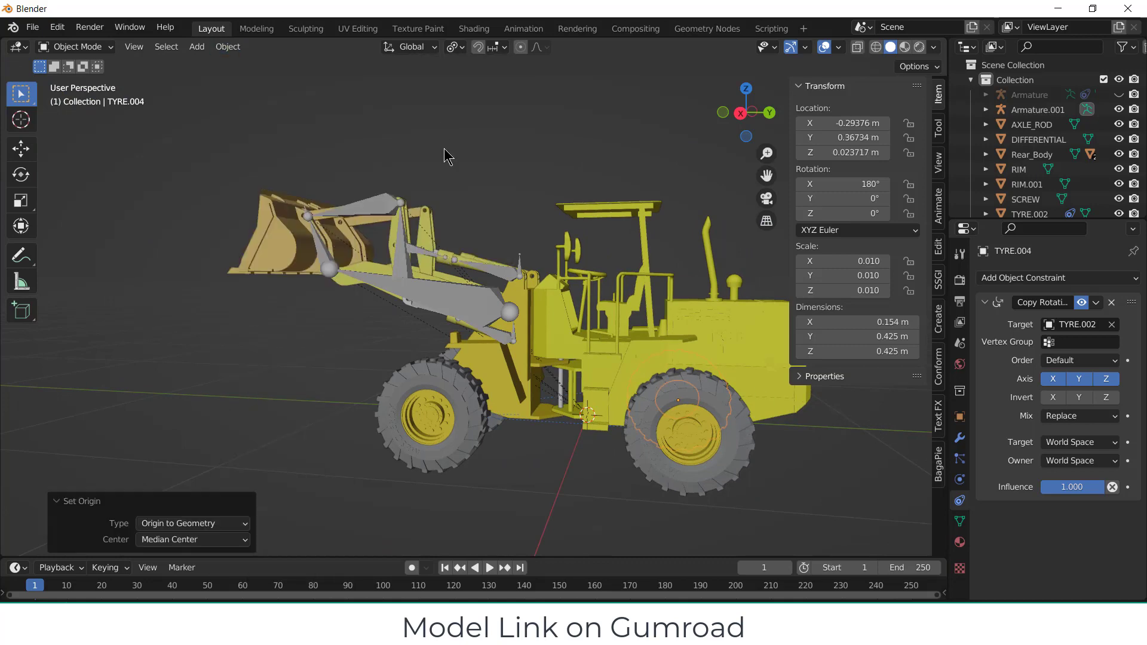
# - Check the tyre rotation from the right side by moving Rear_Body along the Y axis, and cancel the move
pyautogui.press('KP_3')
pyautogui.scroll(-3, 591, 299)
pyautogui.click(657, 351)
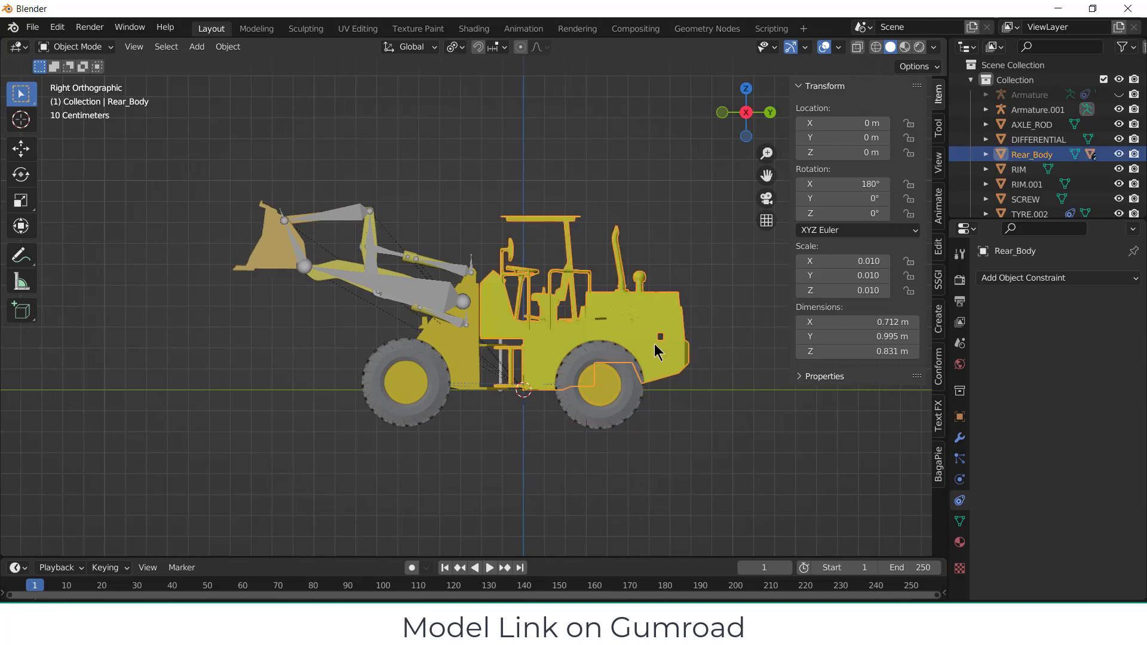
pyautogui.press('g')
pyautogui.press('y')
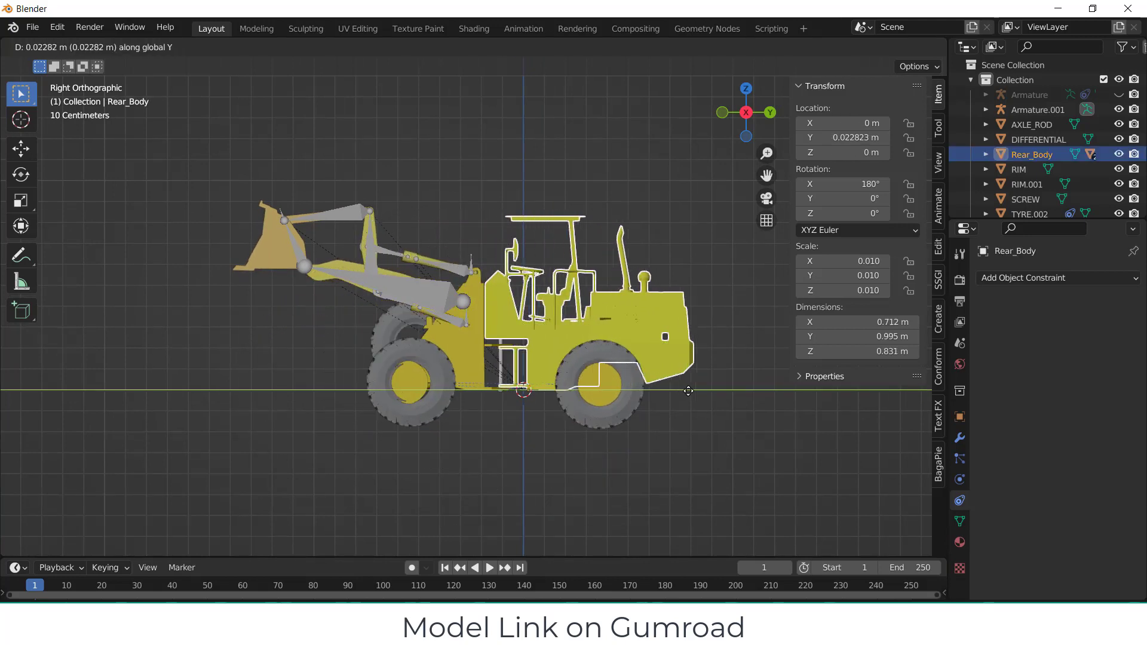
pyautogui.rightClick(745, 394)
# - Set the origin of front tyre TYRE.002 to its geometry
pyautogui.moveTo(539, 375); pyautogui.dragTo(432, 384, button='middle')
pyautogui.click(320, 352)
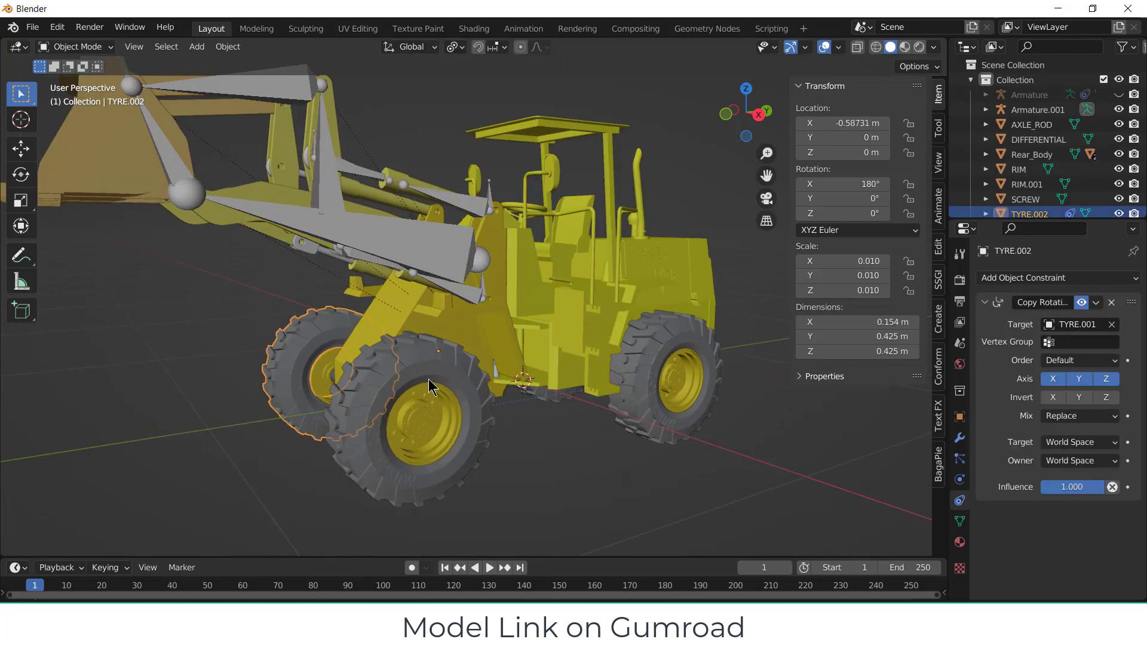
pyautogui.press('KP_3')
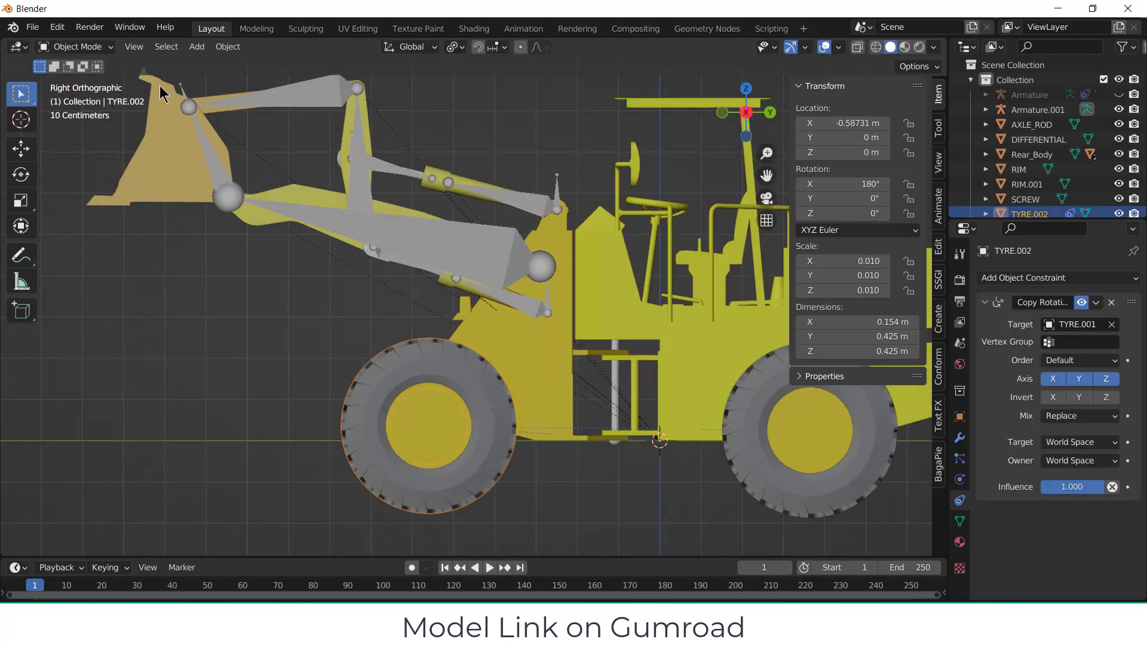
pyautogui.click(227, 47)
pyautogui.moveTo(248, 80)
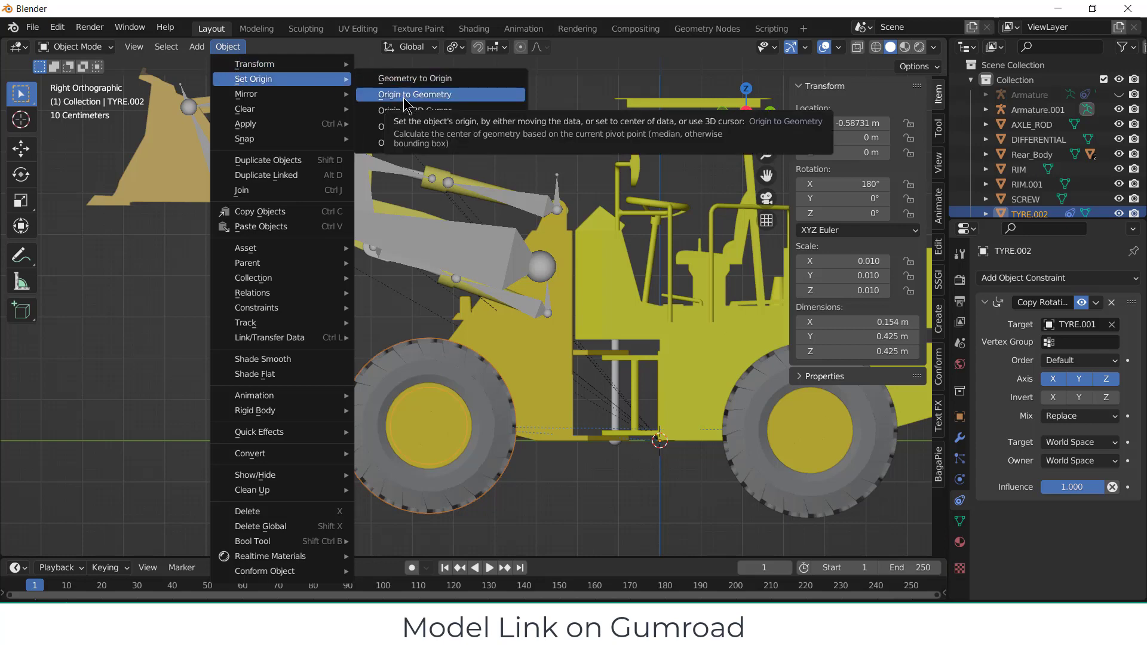
pyautogui.click(406, 96)
# - Parent the front and rear DIFFERENTIAL object to Rear_Body using the Object parent type
pyautogui.moveTo(359, 334); pyautogui.dragTo(323, 376, button='middle')
pyautogui.scroll(3, 205, 364)
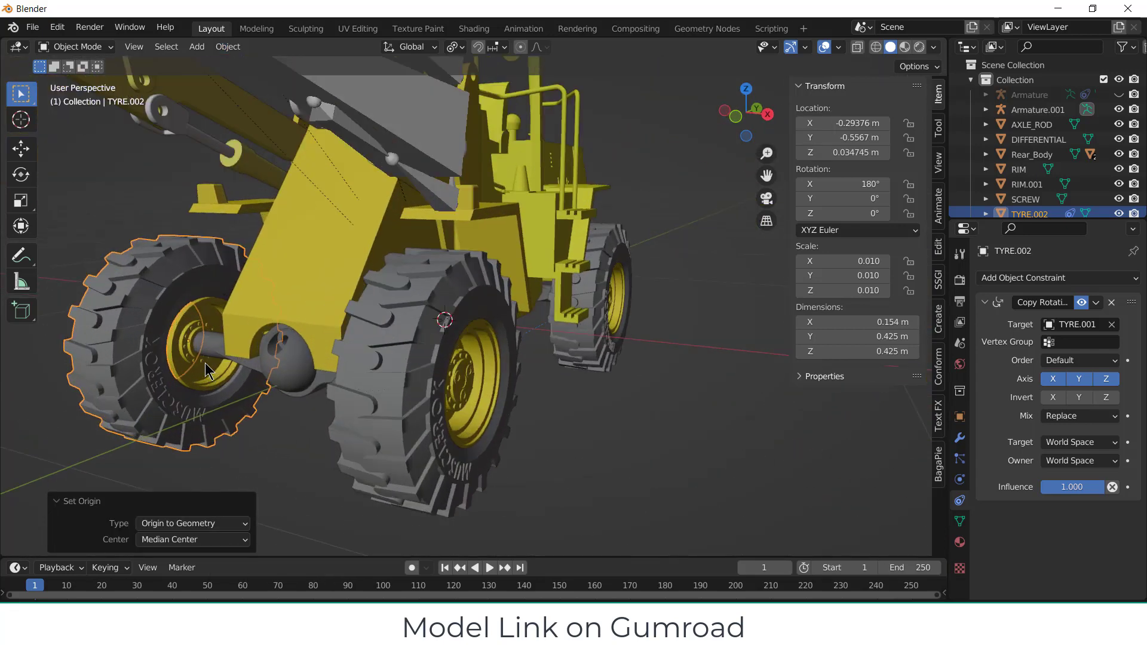
pyautogui.click(212, 346)
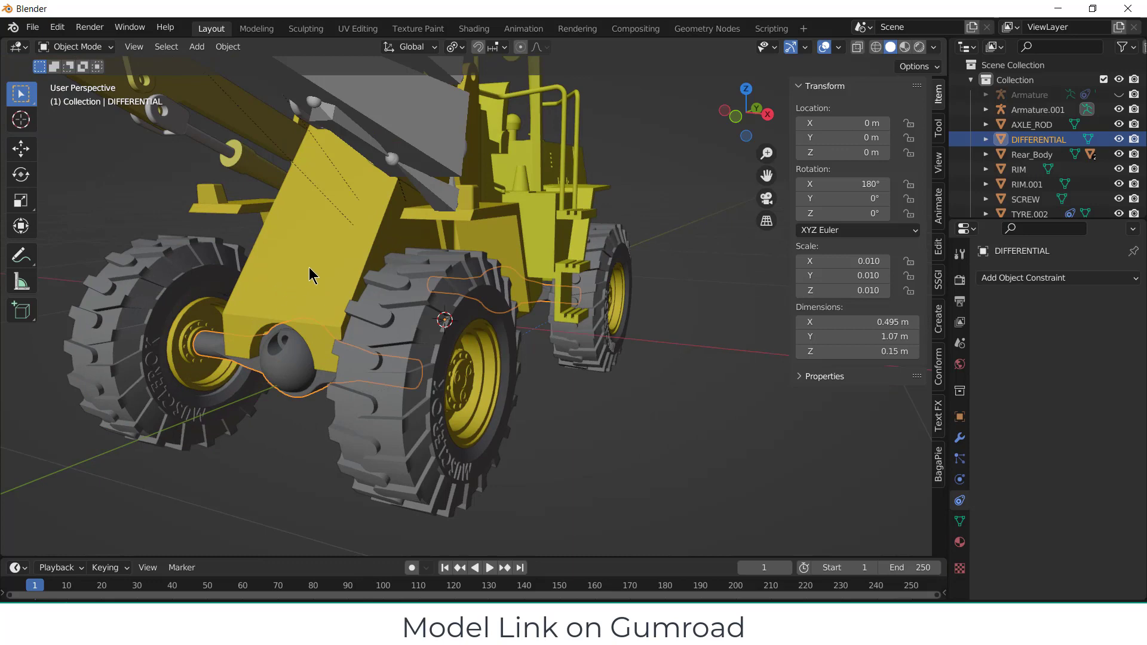
pyautogui.scroll(-1, 432, 293)
pyautogui.press('KP_3')
pyautogui.scroll(-3, 475, 260)
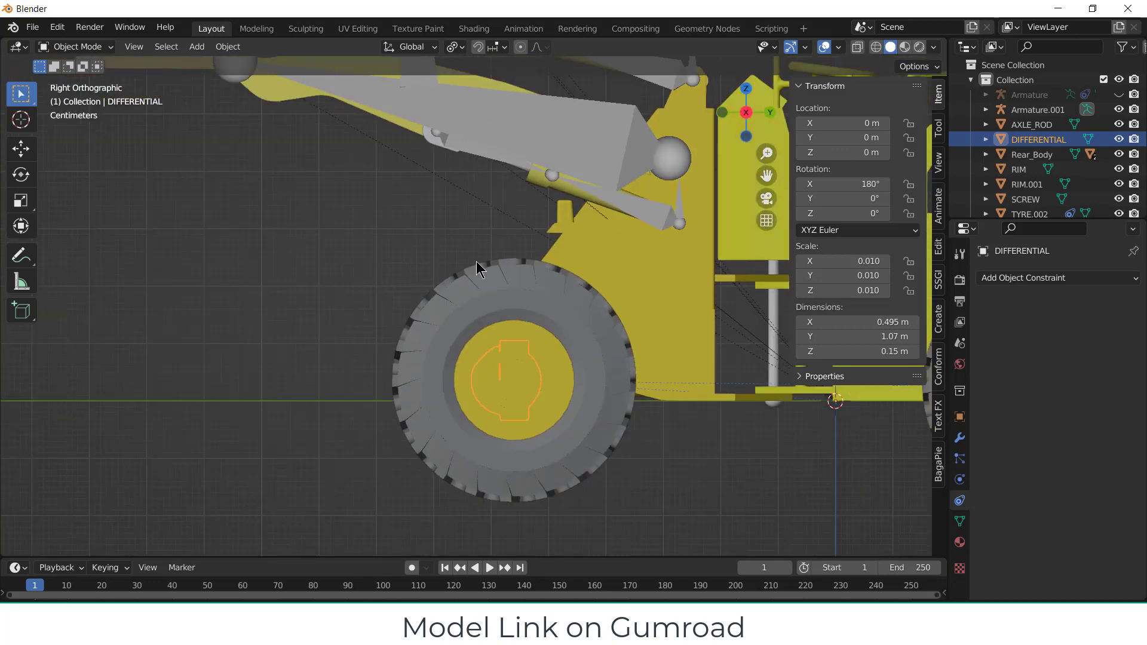
pyautogui.keyDown('shift'); pyautogui.moveTo(270, 304); pyautogui.dragTo(133, 347, button='middle'); pyautogui.keyUp('shift')
pyautogui.click(624, 286)
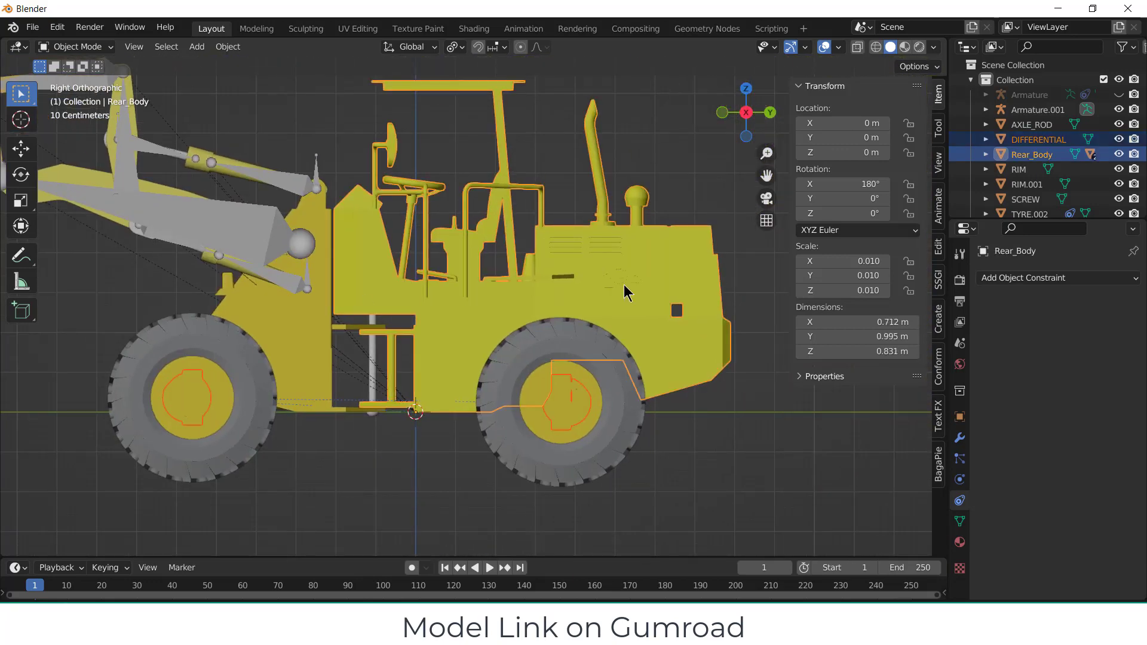
pyautogui.hotkey('ctrl', 'p')
pyautogui.click(623, 285)
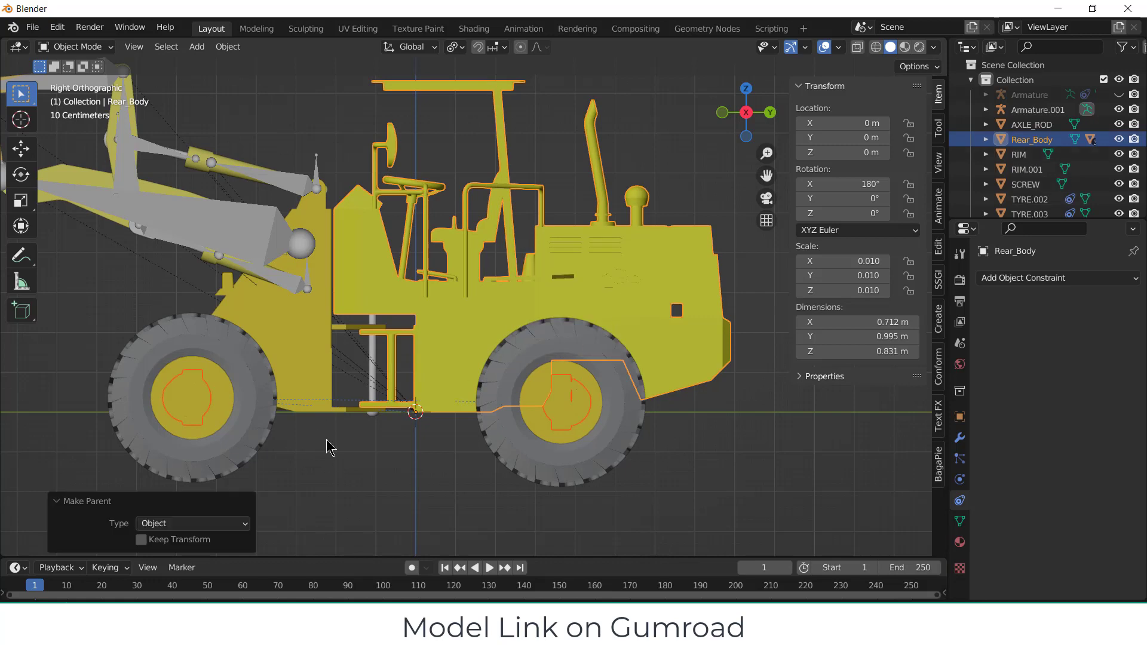
# - Test the differential parenting by moving Rear_Body along the Y axis in the right view, and cancel the move
pyautogui.click(389, 471)
pyautogui.click(592, 311)
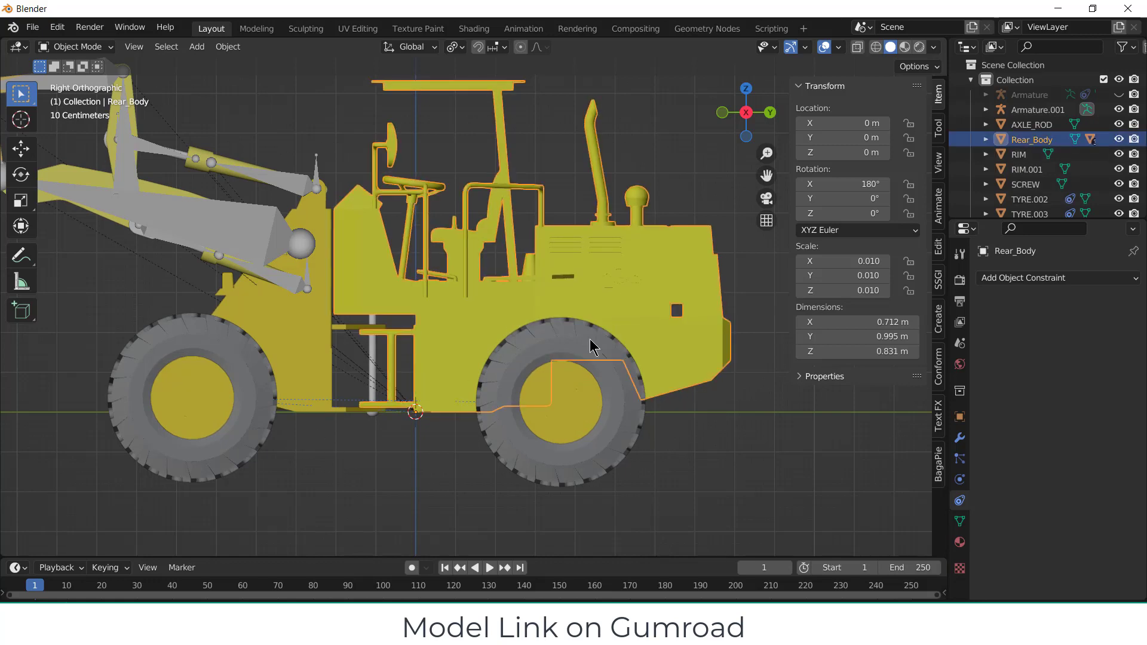
pyautogui.press('g')
pyautogui.press('y')
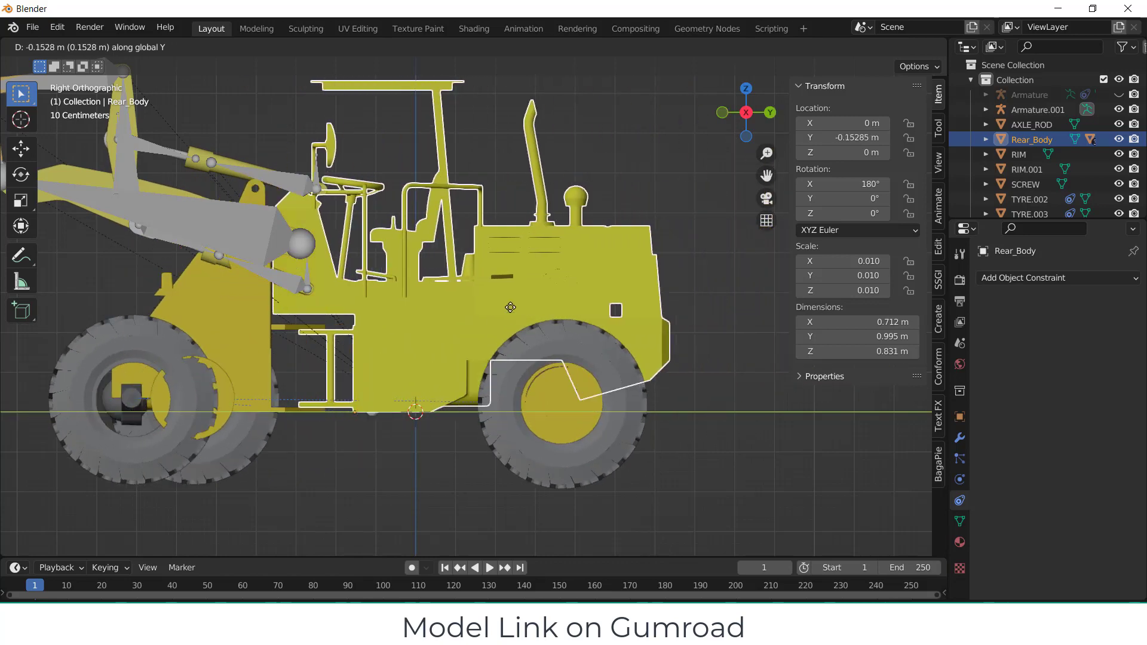
pyautogui.press('Escape')
# - Parent TYRE.002, TYRE.003, TYRE.004, RIM and DIFFERENTIAL to Rear_Body using the Object parent type
pyautogui.scroll(-5, 426, 310)
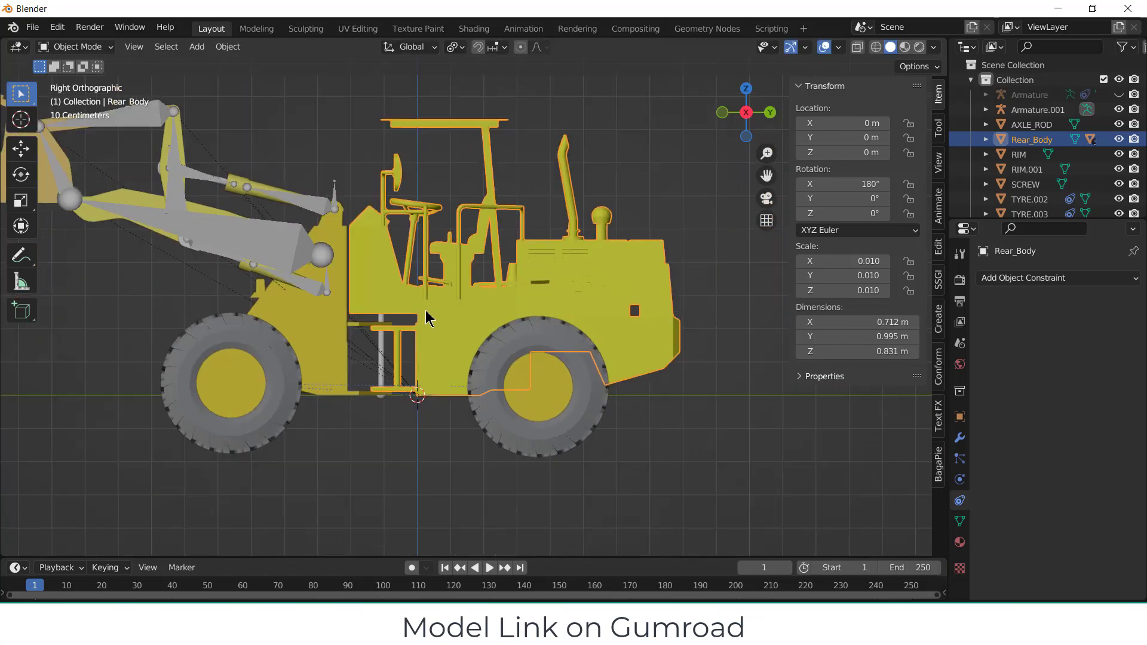
pyautogui.moveTo(432, 315); pyautogui.dragTo(607, 330, button='middle')
pyautogui.click(302, 350)
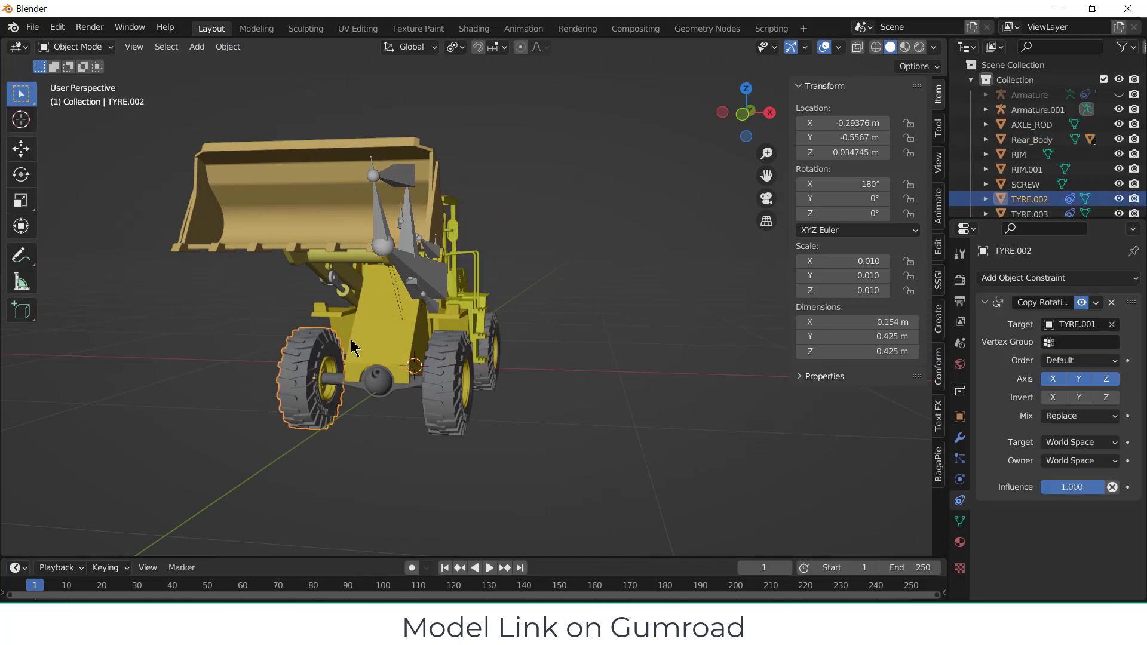
pyautogui.moveTo(347, 340); pyautogui.dragTo(287, 379, button='middle')
pyautogui.keyDown('shift'); pyautogui.click(564, 333); pyautogui.keyUp('shift')
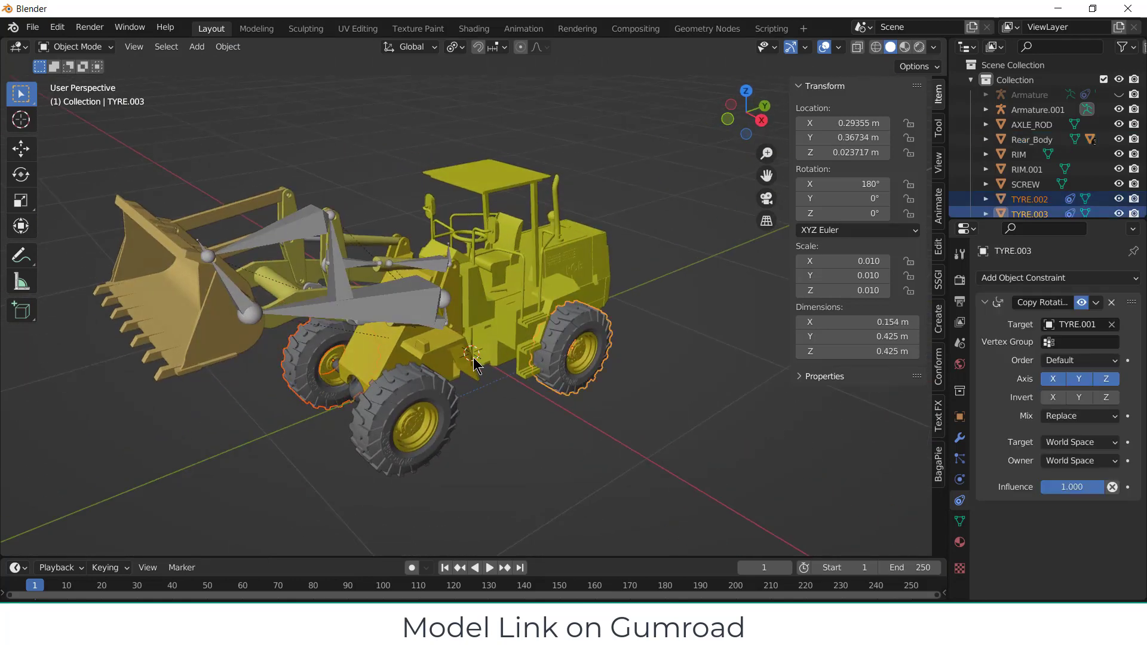
pyautogui.moveTo(564, 334); pyautogui.dragTo(370, 364, button='middle')
pyautogui.keyDown('shift'); pyautogui.click(373, 362); pyautogui.keyUp('shift')
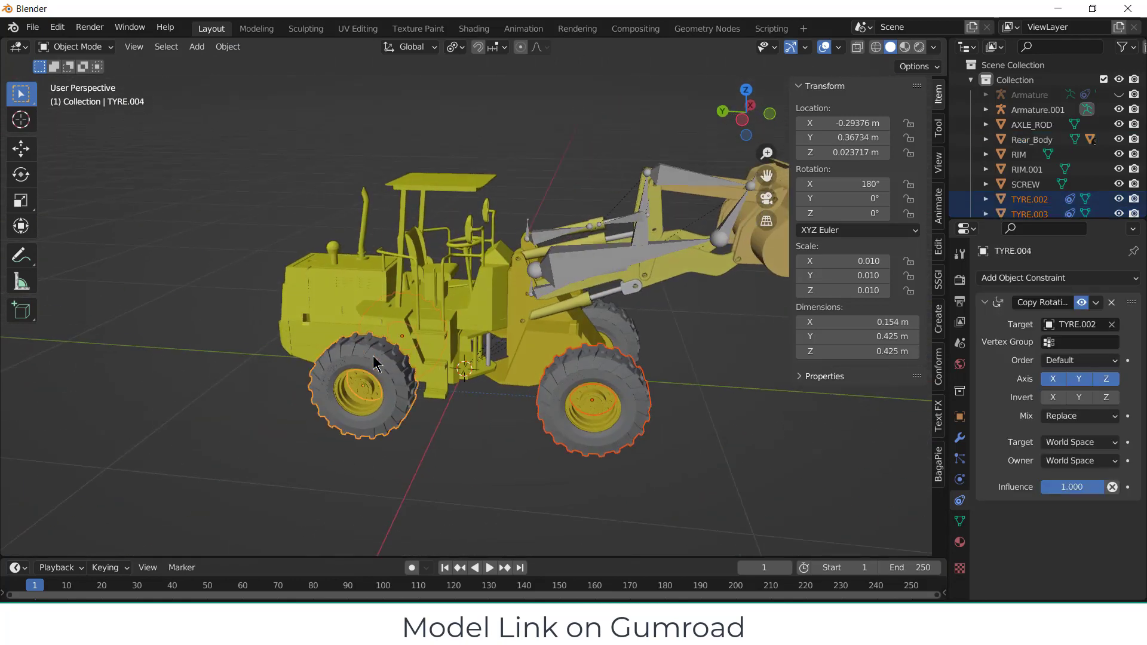
pyautogui.keyDown('shift'); pyautogui.click(600, 403); pyautogui.keyUp('shift')
pyautogui.moveTo(395, 392); pyautogui.dragTo(293, 372, button='middle')
pyautogui.moveTo(362, 381); pyautogui.dragTo(669, 320, button='middle')
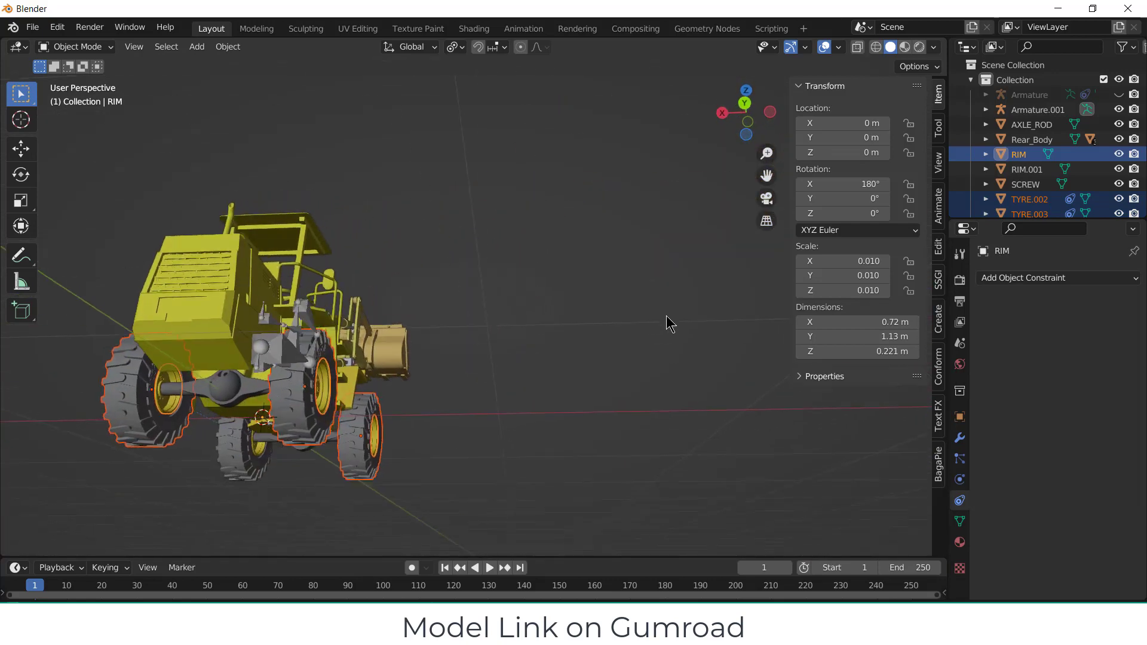
pyautogui.keyDown('shift'); pyautogui.click(232, 388); pyautogui.keyUp('shift')
pyautogui.moveTo(232, 387); pyautogui.dragTo(191, 339, button='middle')
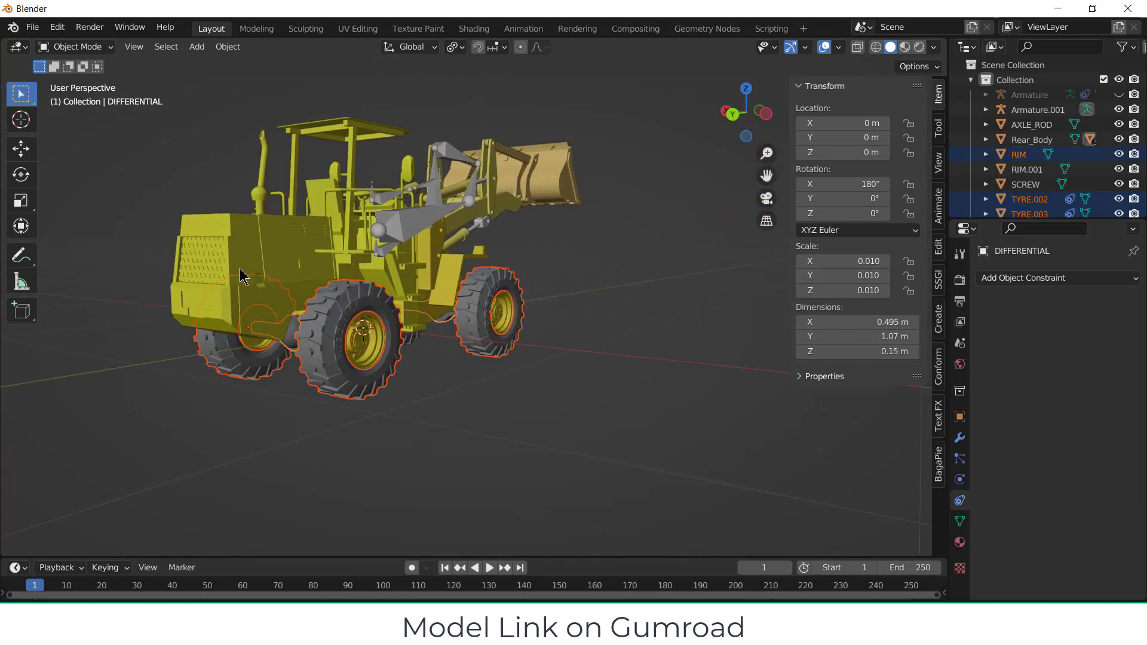
pyautogui.keyDown('shift'); pyautogui.click(295, 263); pyautogui.keyUp('shift')
pyautogui.hotkey('ctrl', 'p')
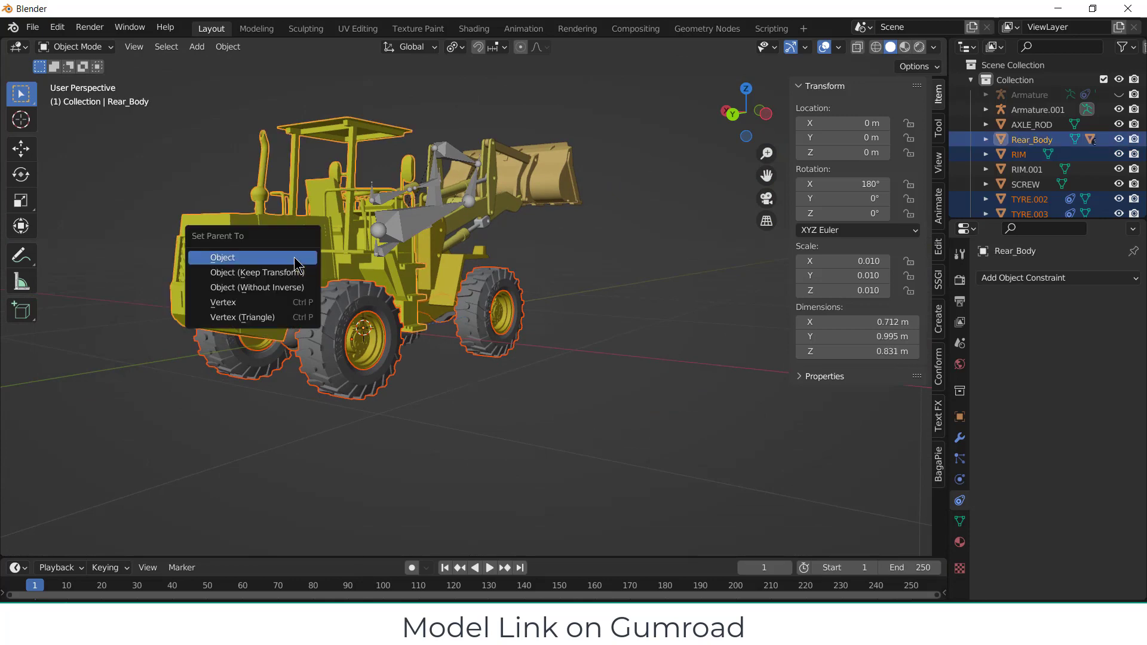
pyautogui.click(295, 263)
# - Check which wheel parts follow Rear_Body by moving it along the Y axis from the right side, and cancel the move
pyautogui.press('KP_3')
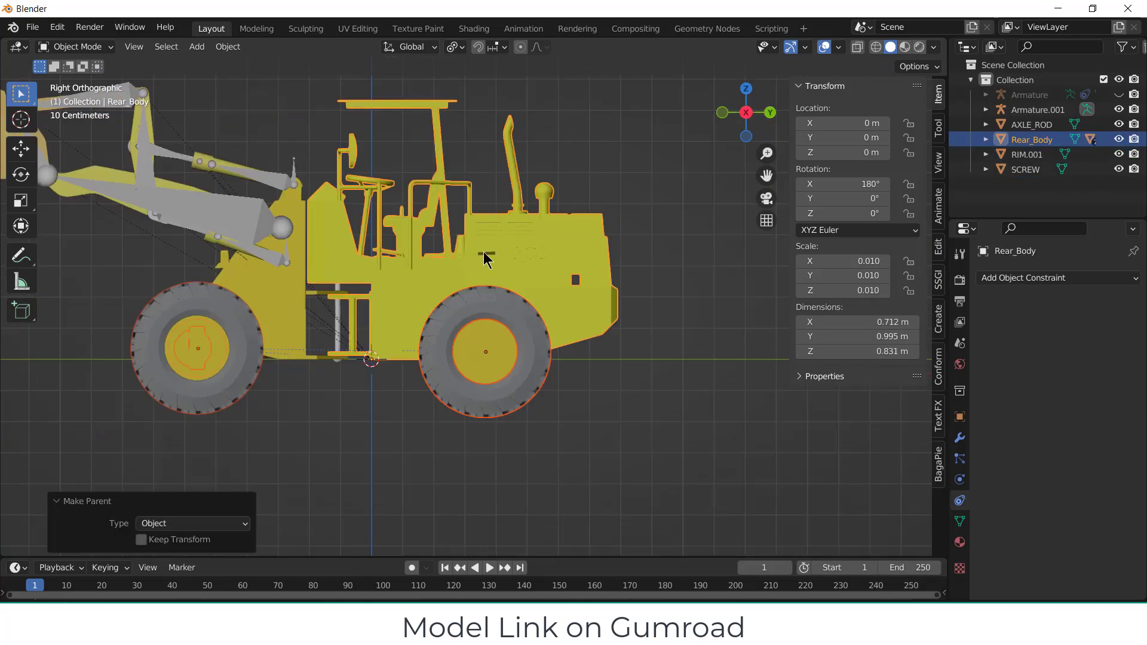
pyautogui.click(485, 259)
pyautogui.scroll(-2, 554, 276)
pyautogui.press('g')
pyautogui.press('y')
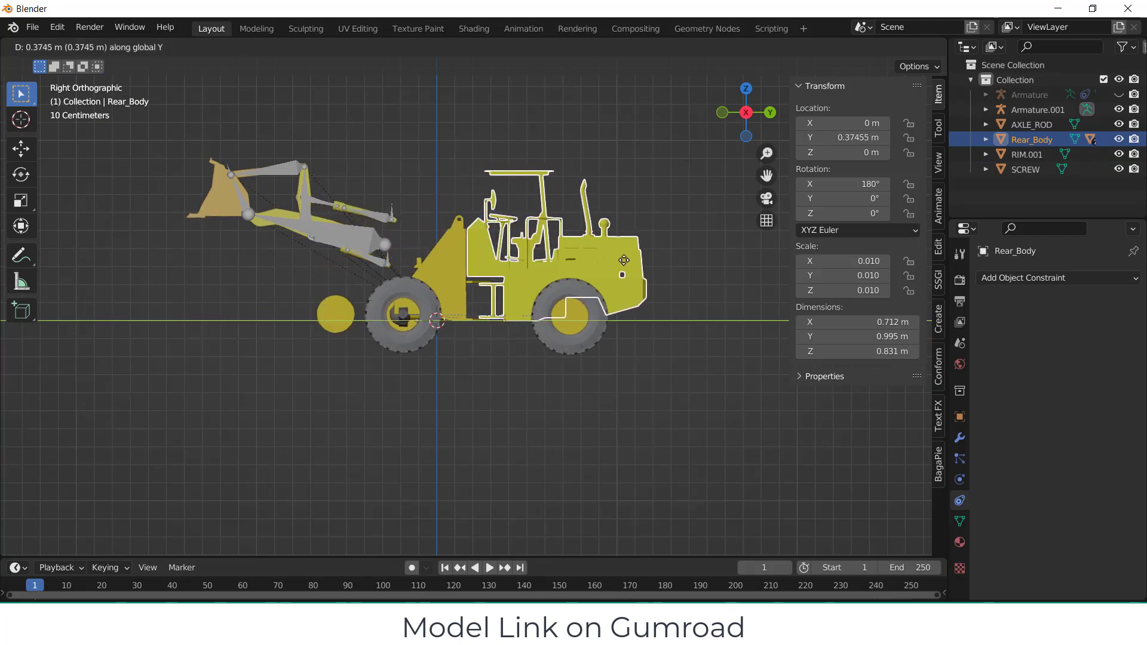
pyautogui.press('Escape')
# - Parent the front rim RIM.001 to Rear_Body using the Object parent type
pyautogui.scroll(2, 336, 298)
pyautogui.keyDown('shift'); pyautogui.click(335, 313); pyautogui.keyUp('shift')
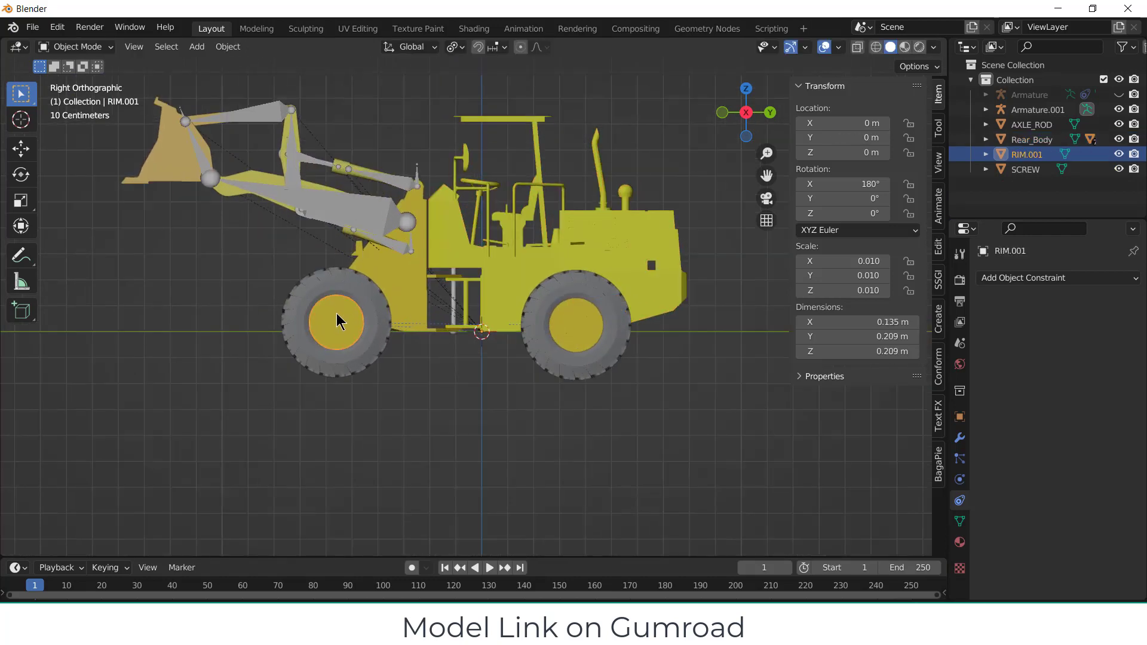
pyautogui.keyDown('shift'); pyautogui.click(577, 255); pyautogui.keyUp('shift')
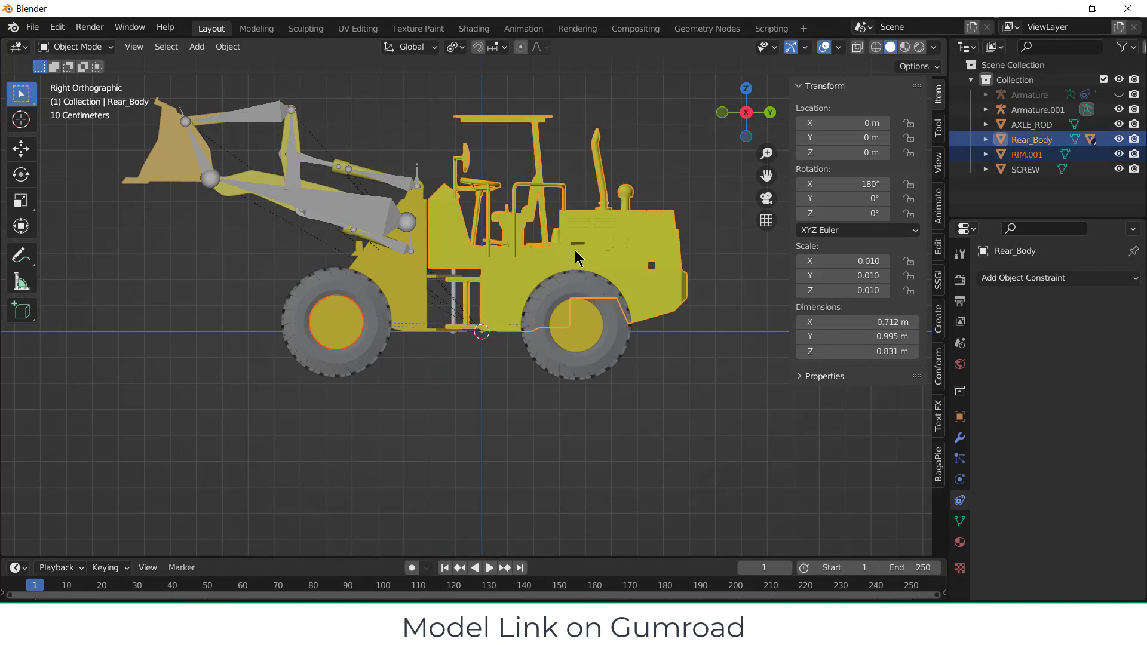
pyautogui.hotkey('ctrl', 'p')
pyautogui.click(575, 251)
# - Recheck the wheels and front rim by moving Rear_Body along the Y axis, and cancel the move
pyautogui.press('g')
pyautogui.press('y')
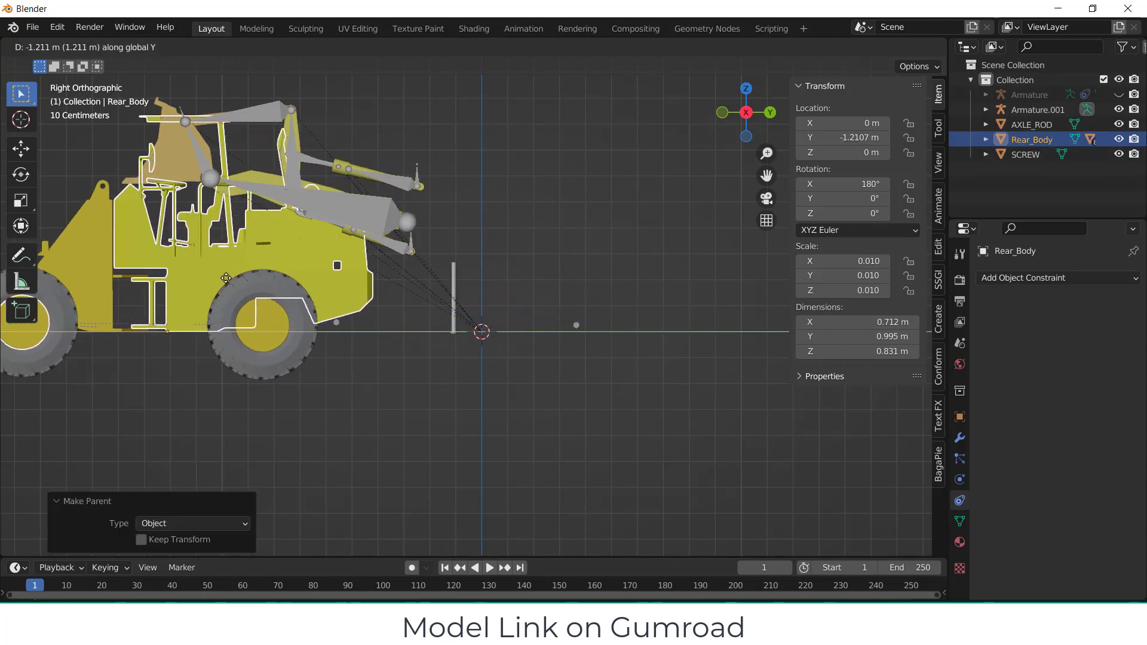
pyautogui.rightClick(738, 307)
pyautogui.scroll(3, 391, 210)
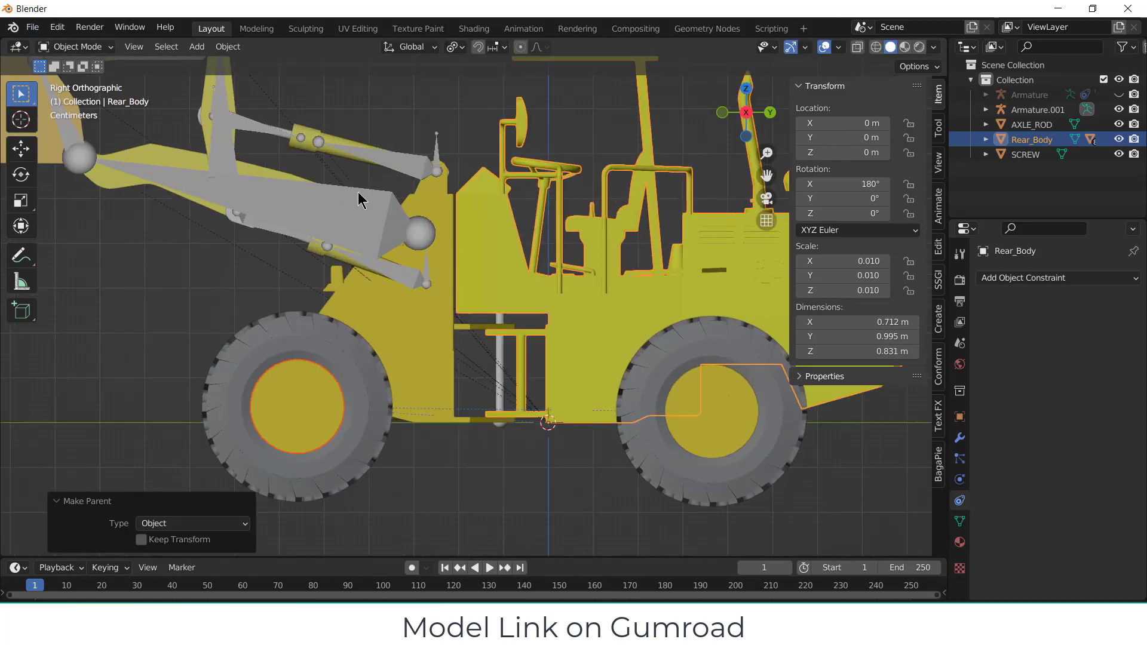
pyautogui.scroll(-1, 455, 186)
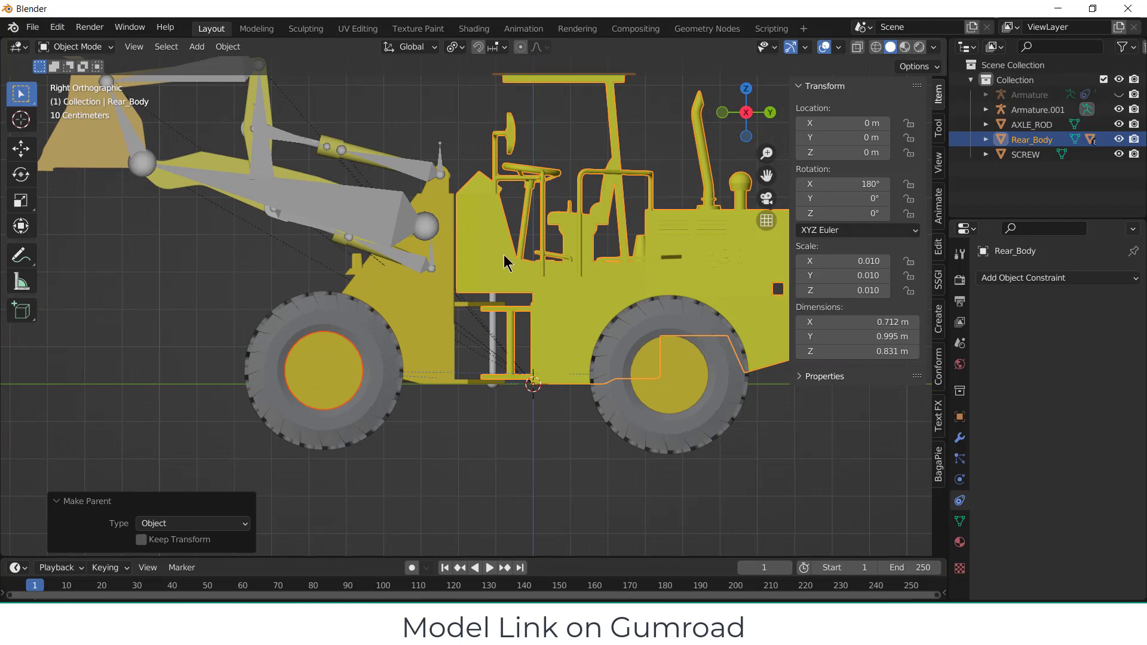
# - Switch Armature.001 to Edit Mode and add a single bone at the 3D cursor
pyautogui.click(91, 49)
pyautogui.click(384, 233)
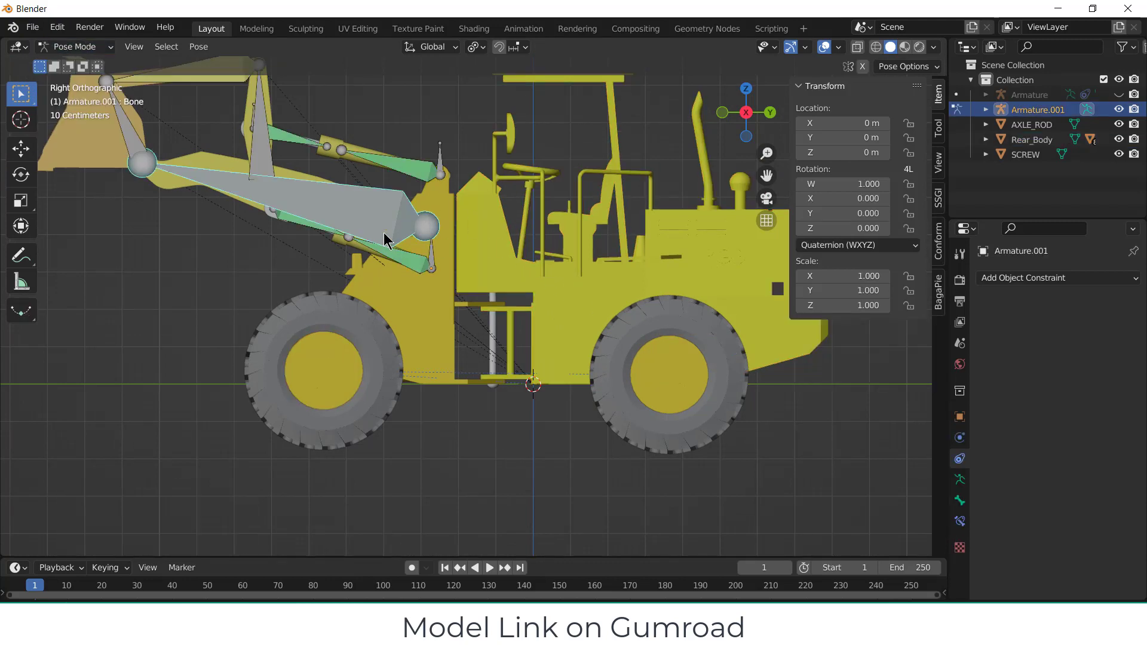
pyautogui.click(75, 48)
pyautogui.click(78, 81)
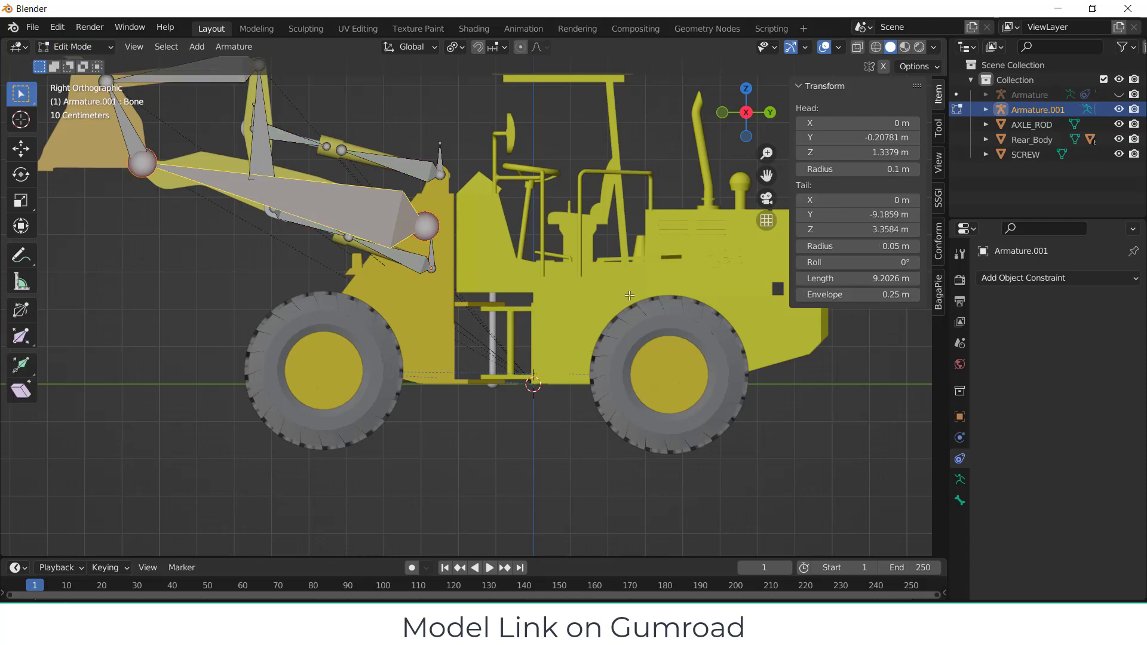
pyautogui.keyDown('shift'); pyautogui.moveTo(629, 295); pyautogui.dragTo(452, 317, button='middle'); pyautogui.keyUp('shift')
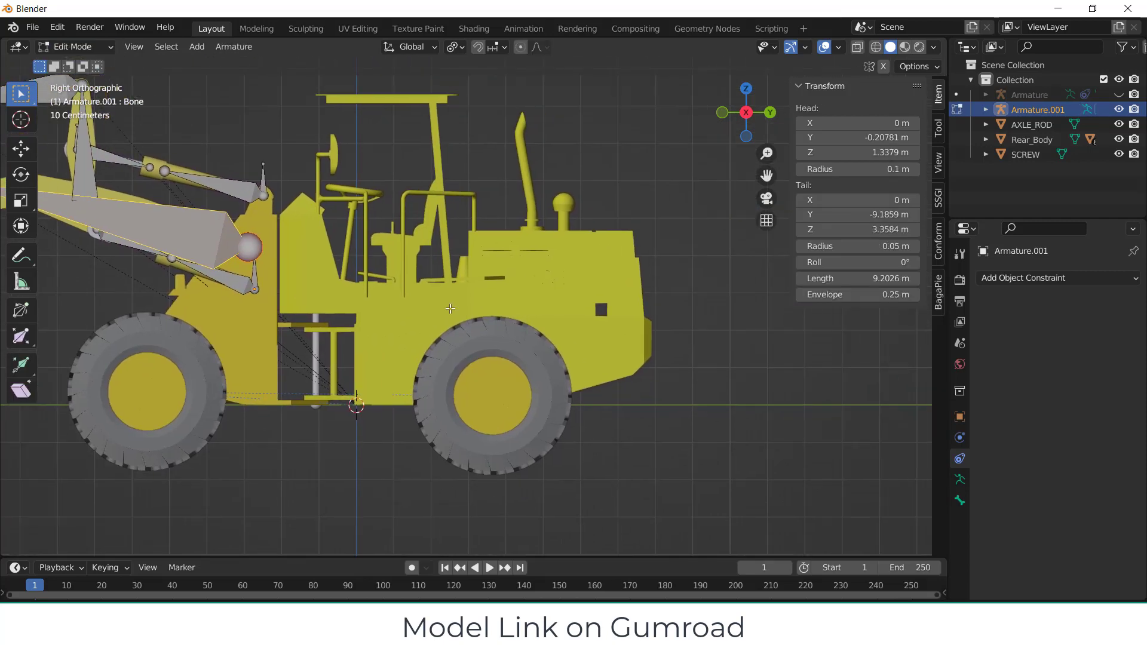
pyautogui.click(196, 46)
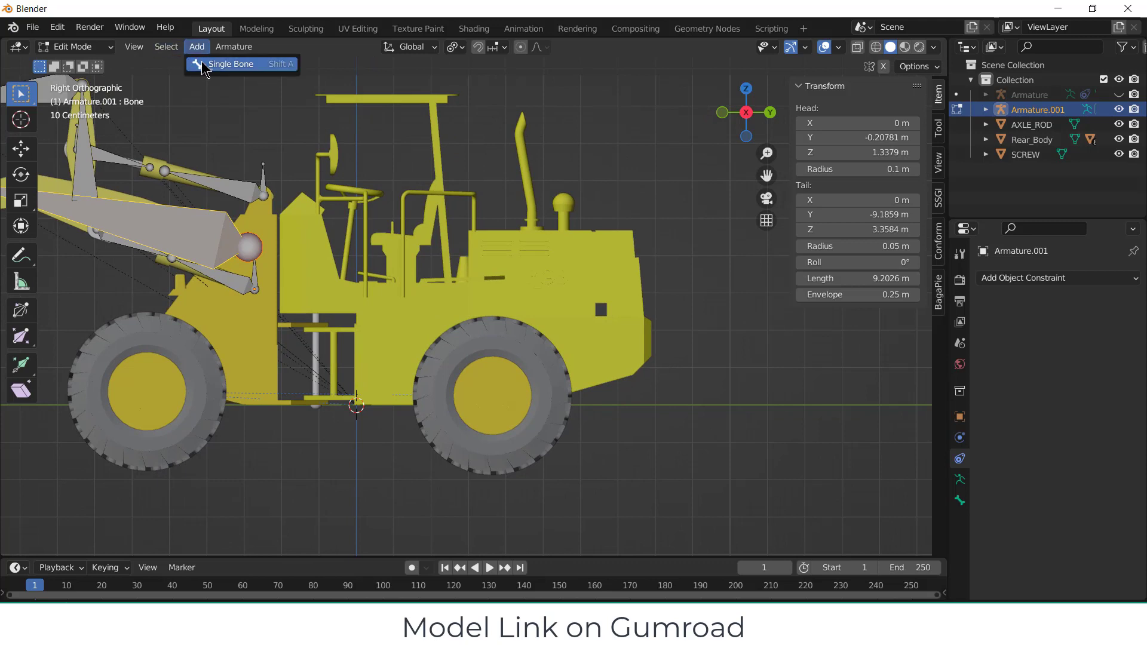
pyautogui.click(206, 65)
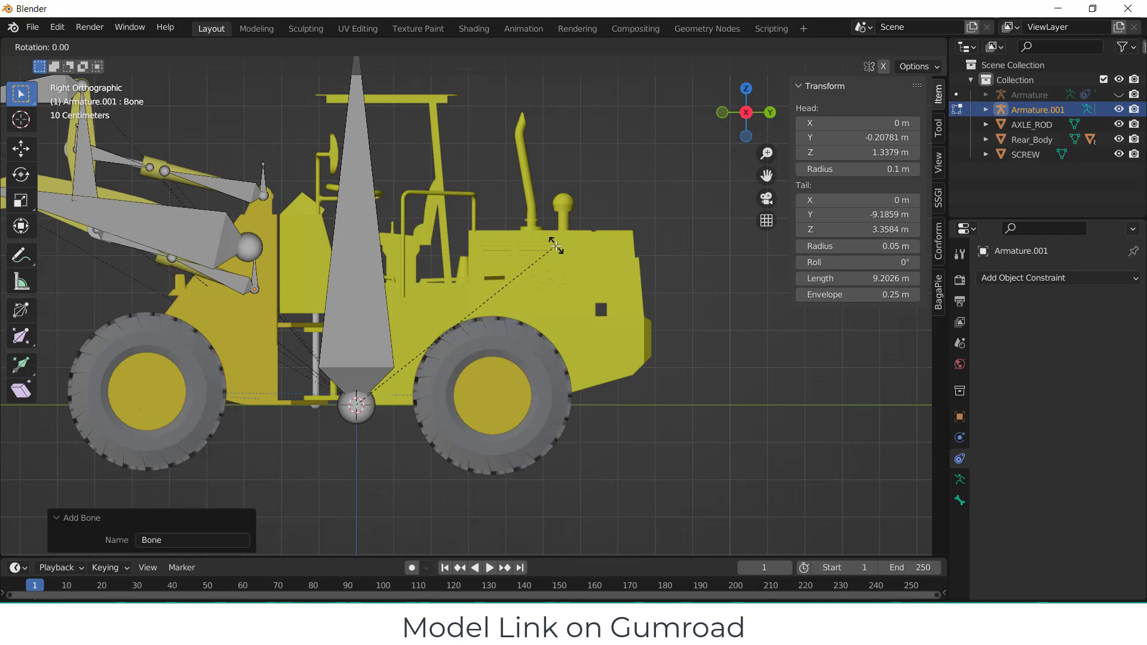
# - Try rotating the new bone -90° about the global X axis, and undo the rotation
pyautogui.press('x')
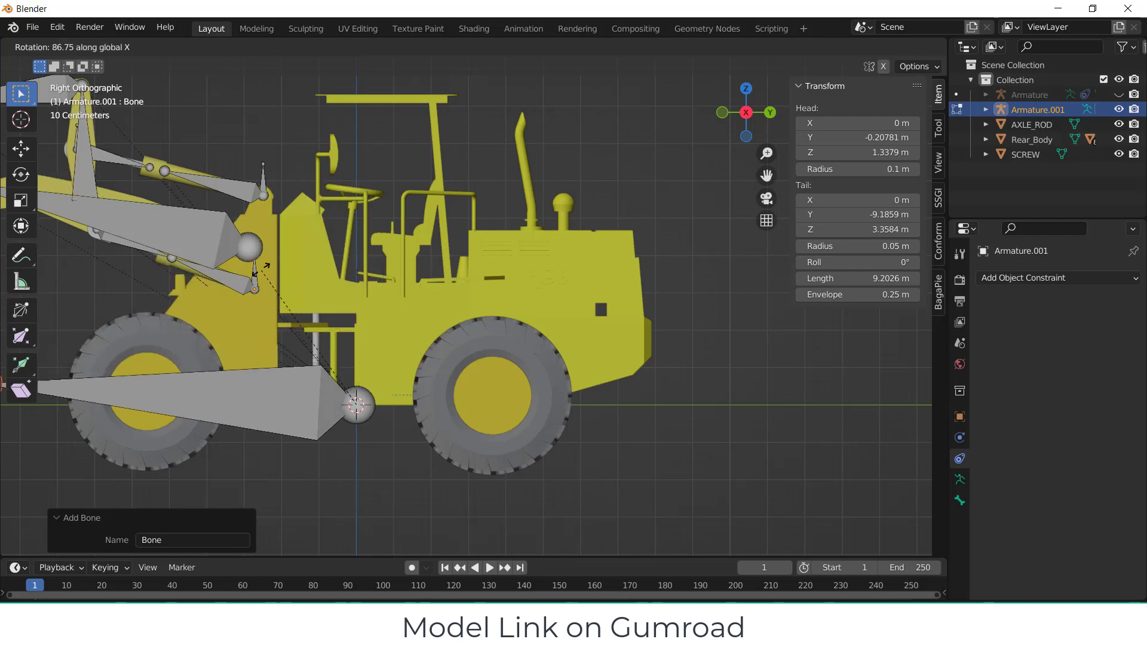
pyautogui.write('-90')
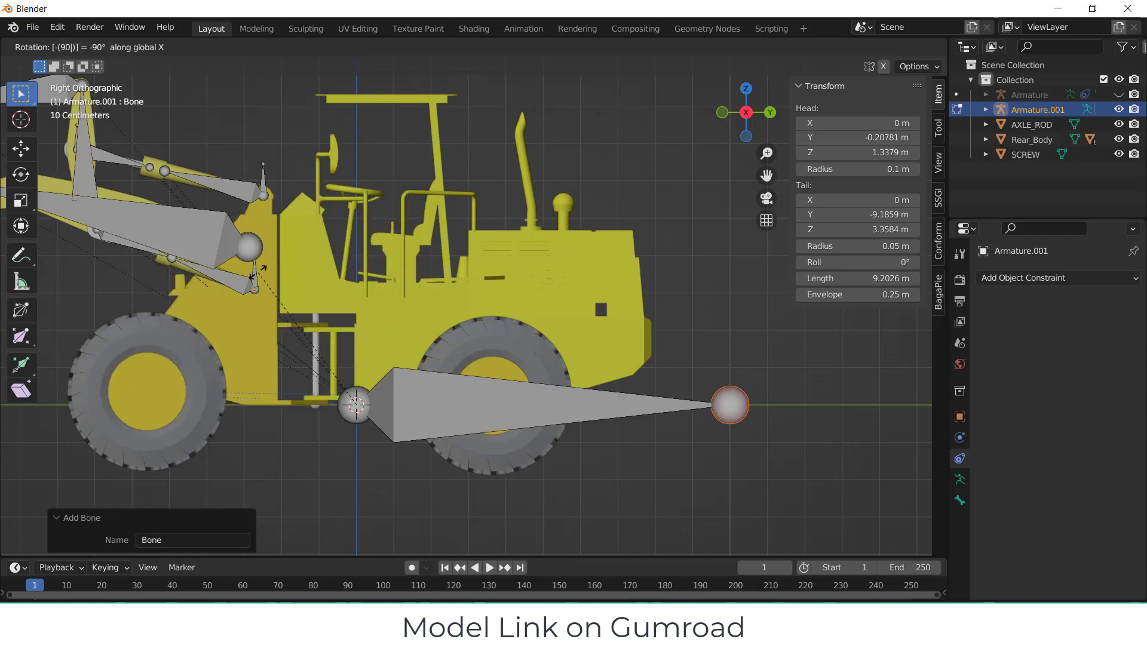
pyautogui.press('Return')
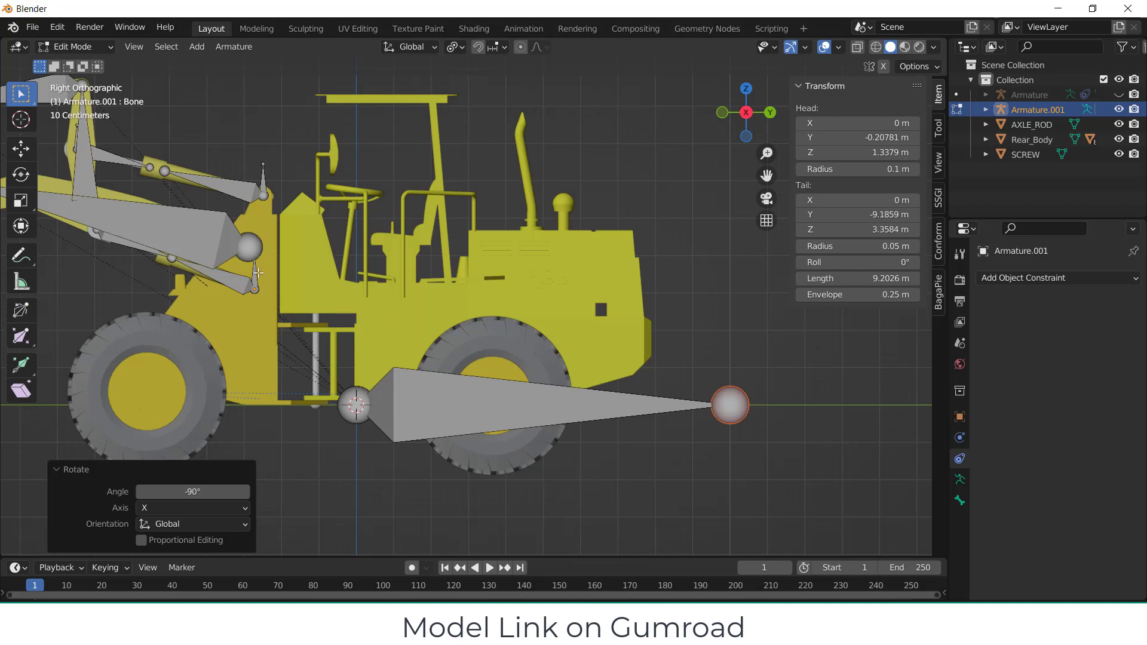
pyautogui.hotkey('ctrl', 'z')
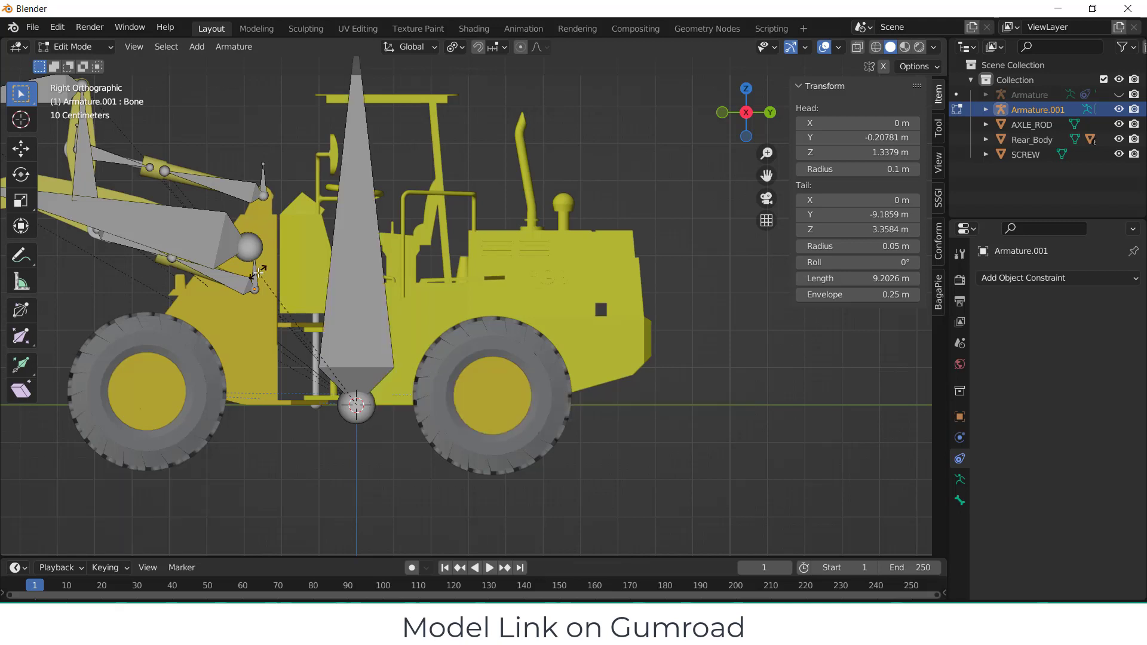
# - Rotate the new bone 90° about the global X axis and scale it down to about 0.297
pyautogui.write('rx90')
pyautogui.press('Return')
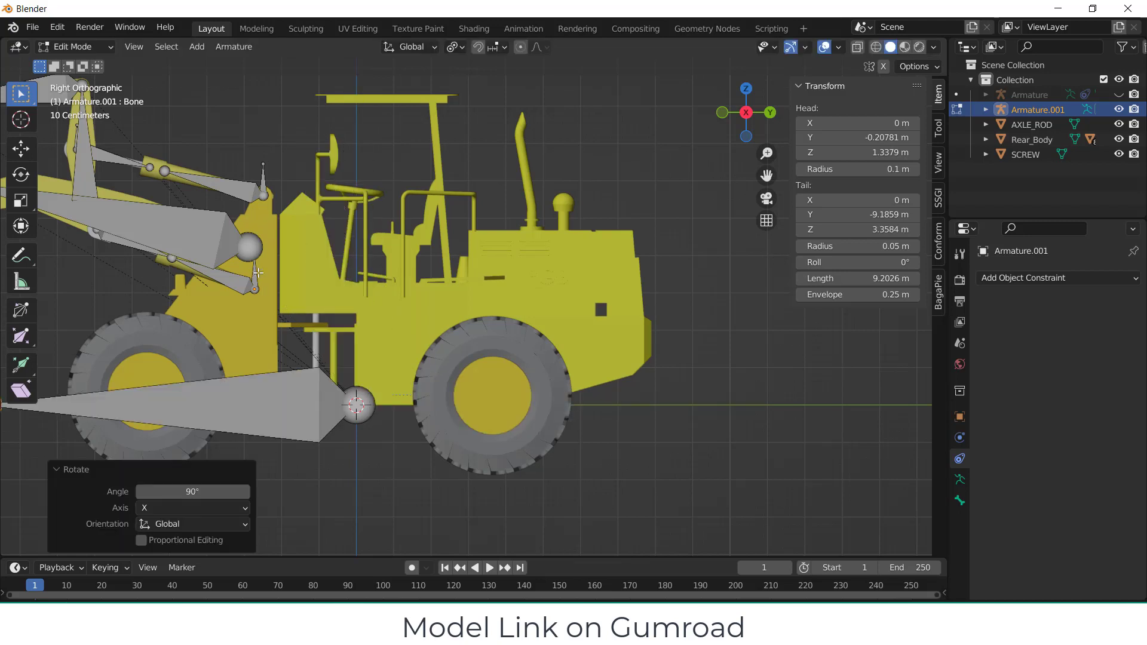
pyautogui.click(212, 393)
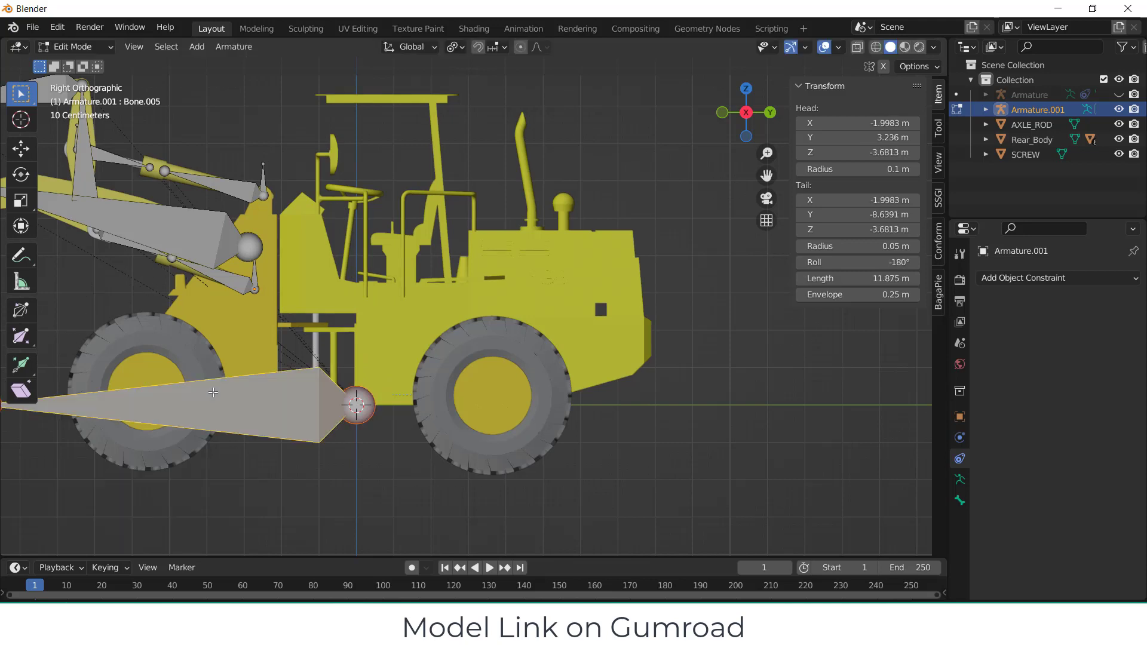
pyautogui.press('s')
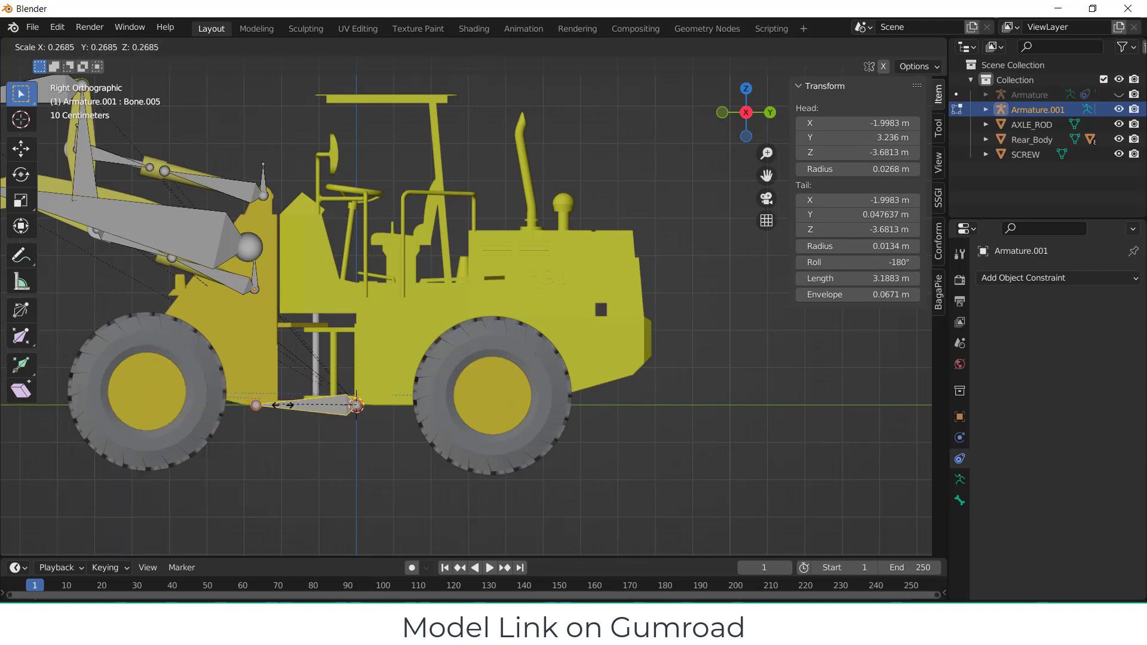
pyautogui.click(272, 392)
# - Move the new bone onto the rear body above the rear wheel, about 0.355 m along Y and 0.265 m along Z
pyautogui.scroll(2, 323, 396)
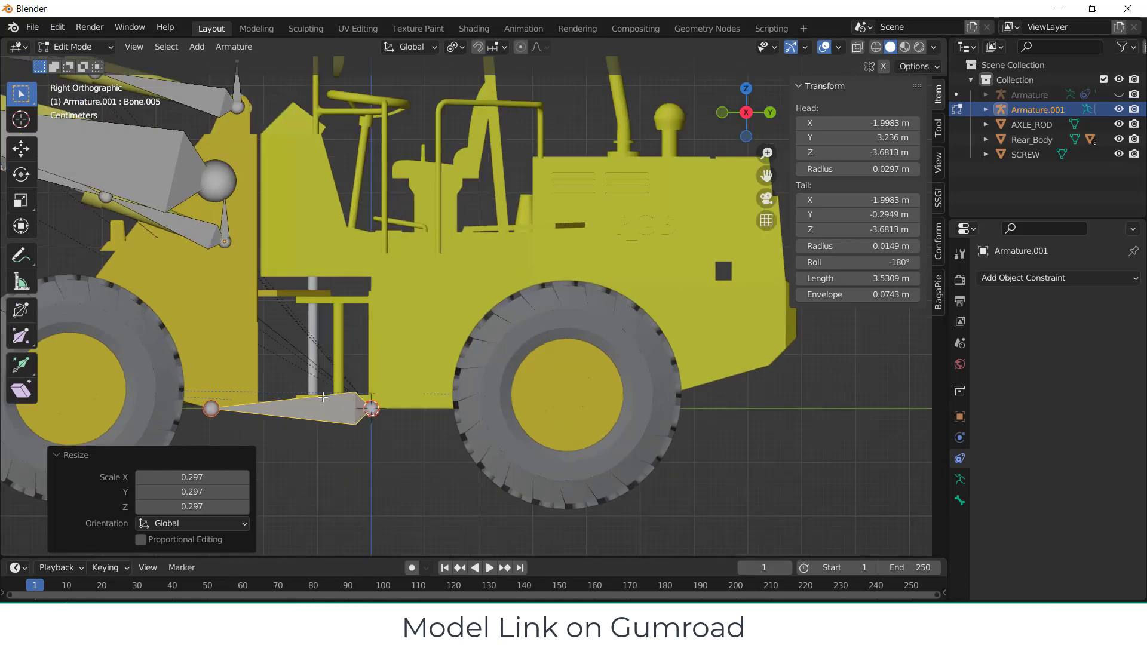
pyautogui.press('g')
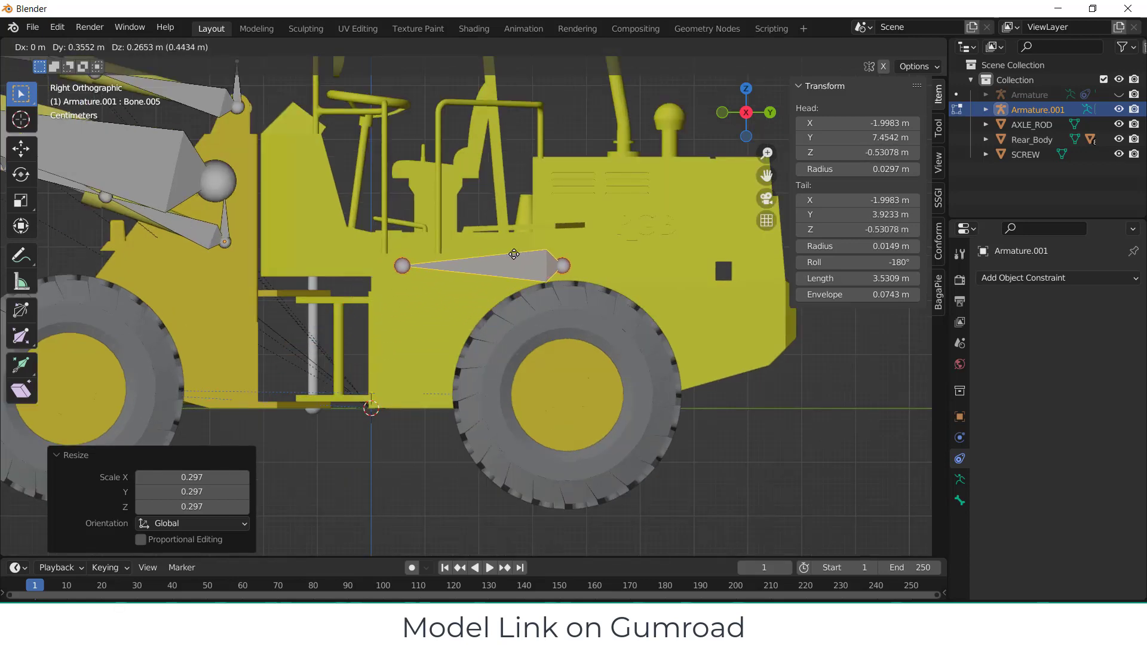
pyautogui.click(547, 281)
pyautogui.scroll(-2, 547, 285)
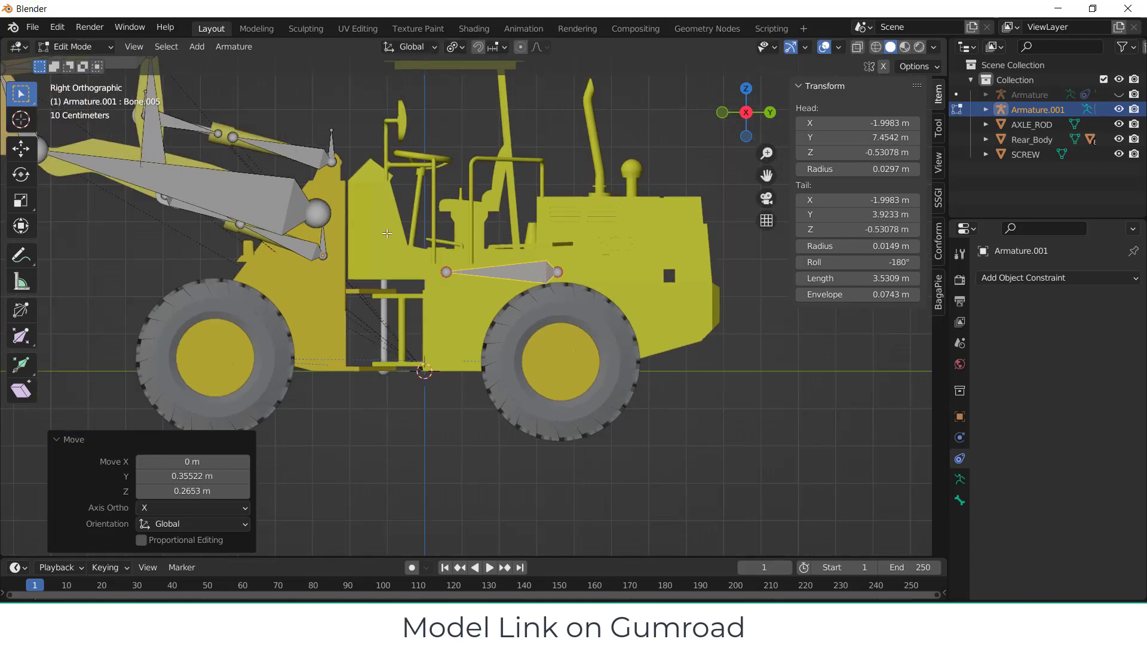
# - Parent the main boom bone and the two small cylinder base bones to the new rear-body bone with Keep Offset
pyautogui.scroll(4, 387, 233)
pyautogui.scroll(-3, 347, 160)
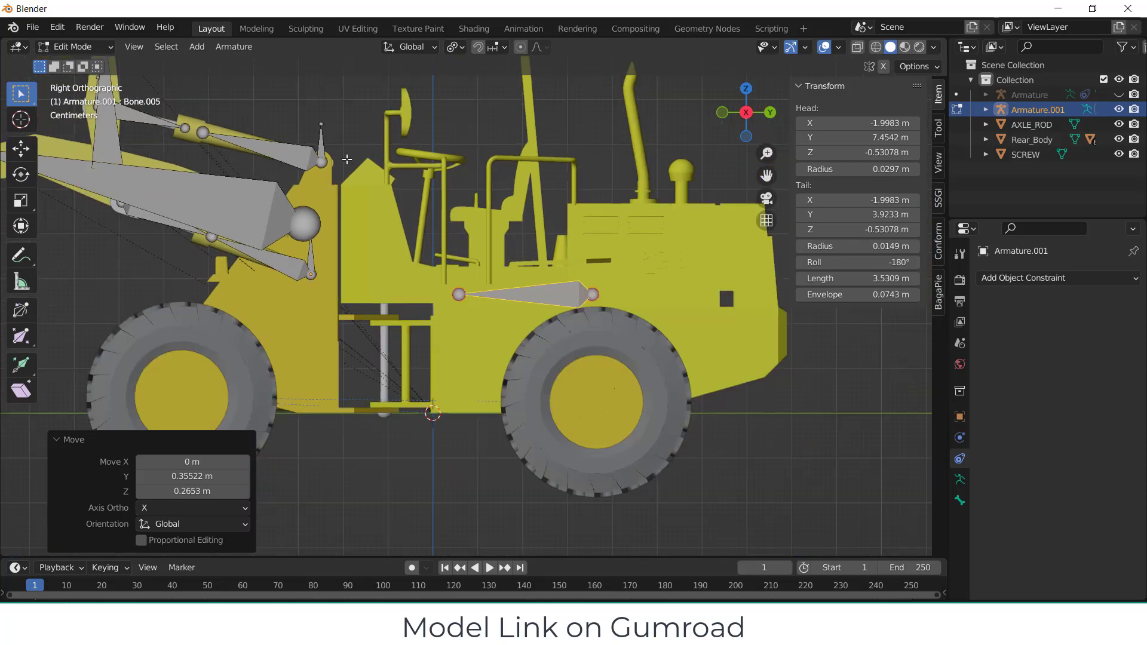
pyautogui.keyDown('shift'); pyautogui.moveTo(347, 160); pyautogui.dragTo(492, 211, button='middle'); pyautogui.keyUp('shift')
pyautogui.click(488, 211)
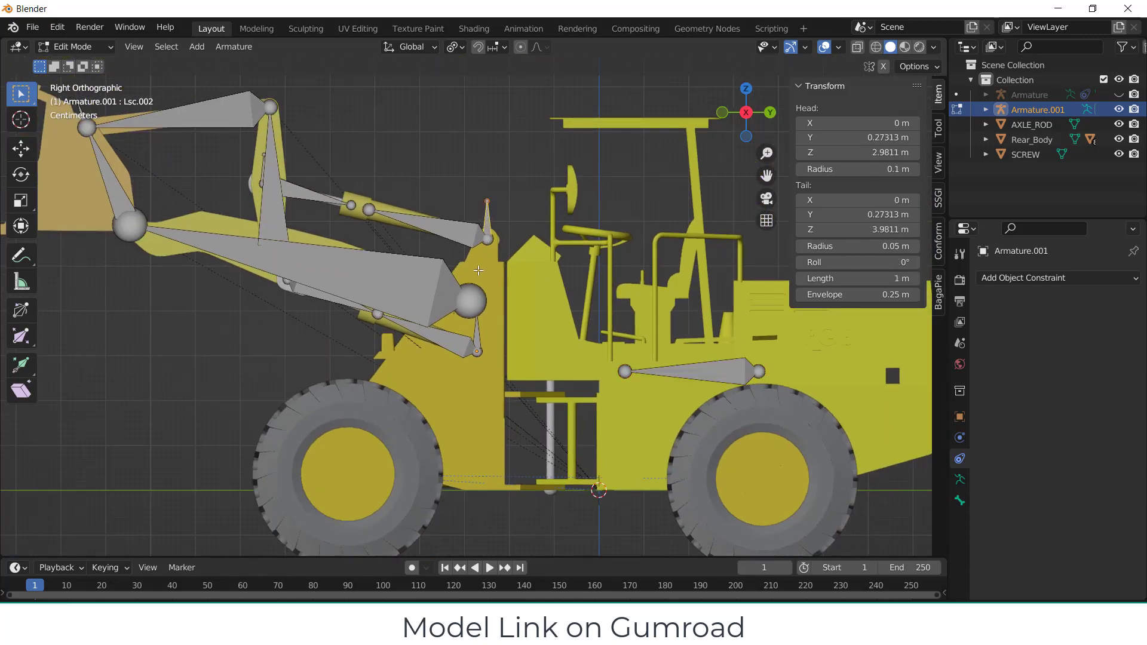
pyautogui.click(412, 281)
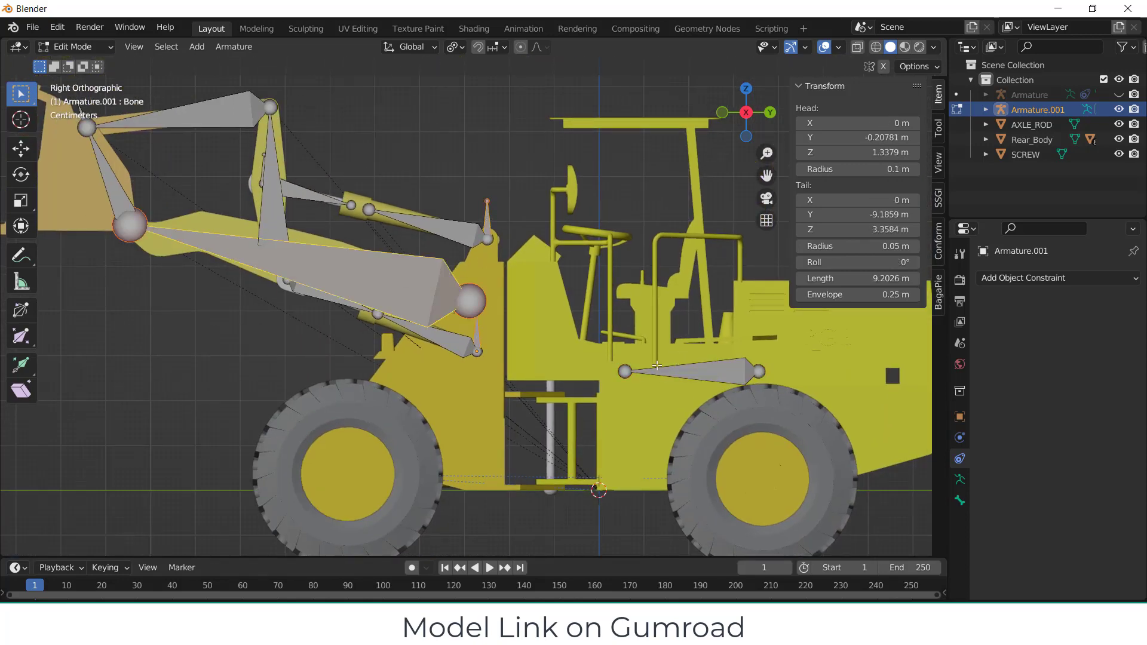
pyautogui.click(720, 376)
pyautogui.hotkey('ctrl', 'p')
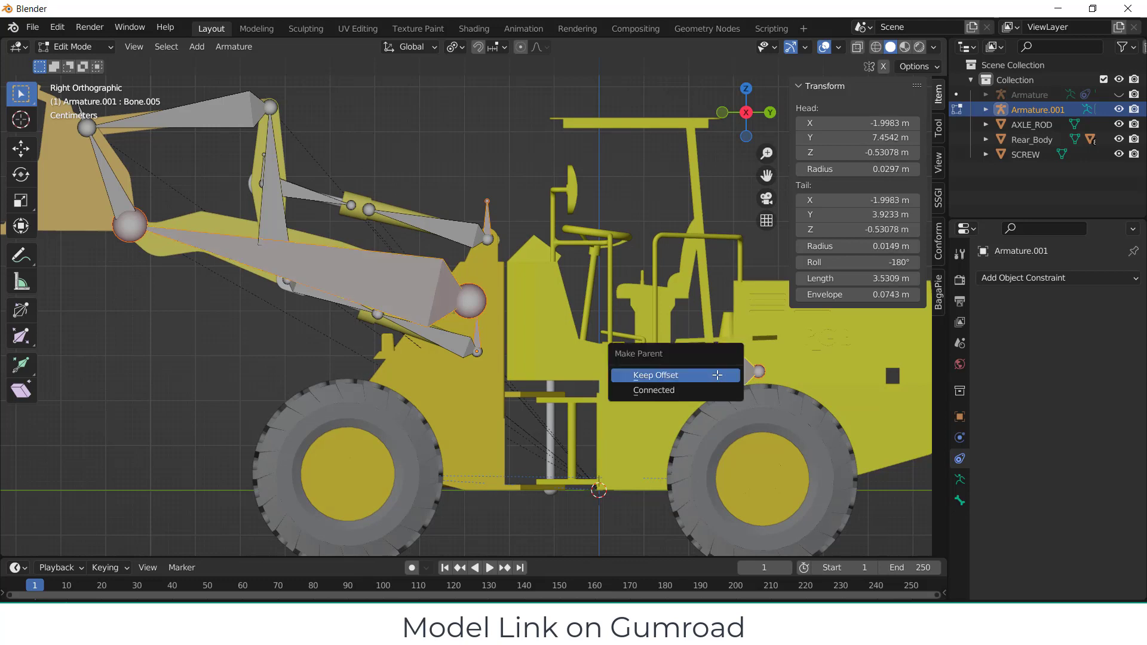
pyautogui.click(657, 375)
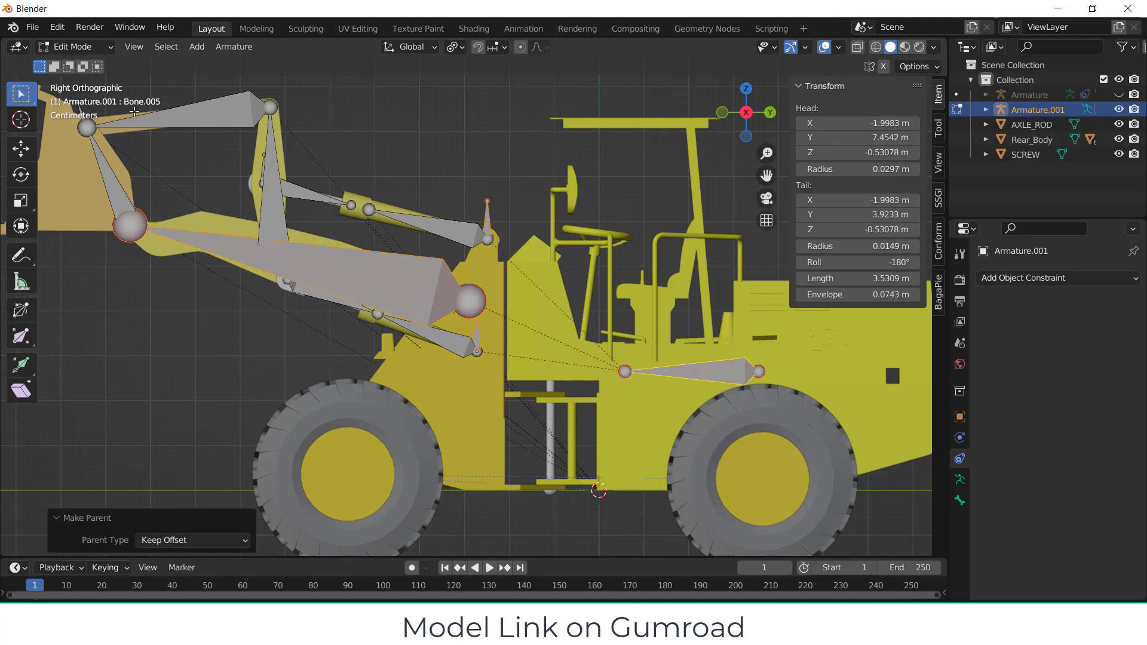
# - Return to Object Mode, select Rear_Body with Armature.001, and in Pose Mode parent Rear_Body to the new bone using the Bone type
pyautogui.click(76, 47)
pyautogui.click(72, 61)
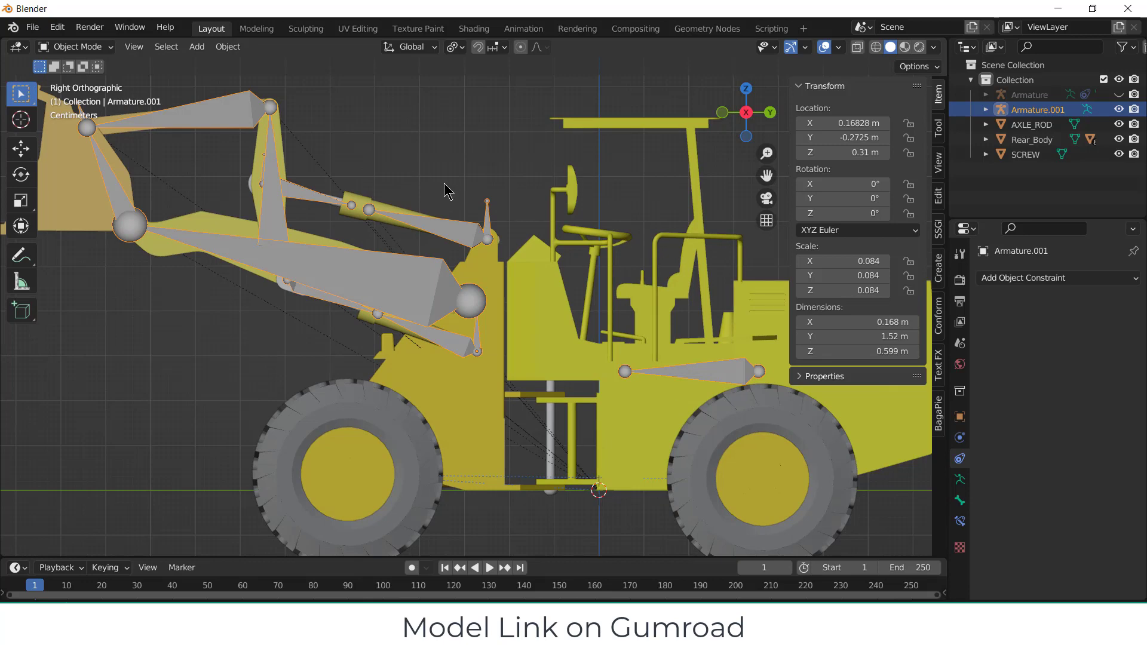
pyautogui.keyDown('shift'); pyautogui.moveTo(446, 191); pyautogui.dragTo(243, 197, button='middle'); pyautogui.keyUp('shift')
pyautogui.click(551, 361)
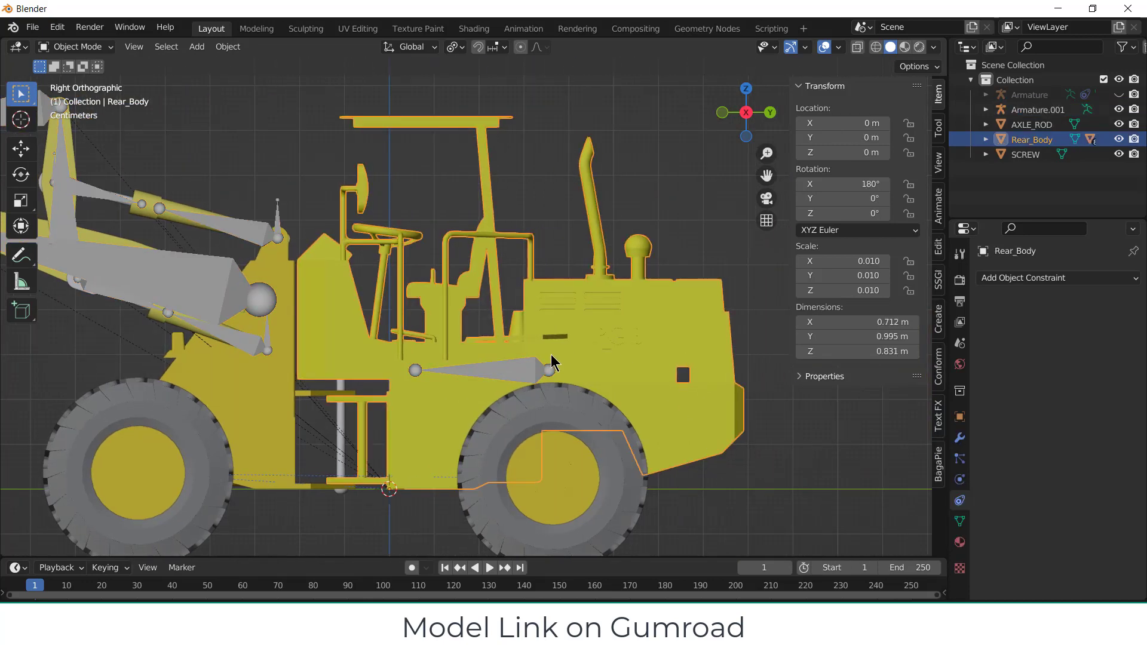
pyautogui.keyDown('shift'); pyautogui.click(524, 376); pyautogui.keyUp('shift')
pyautogui.click(76, 47)
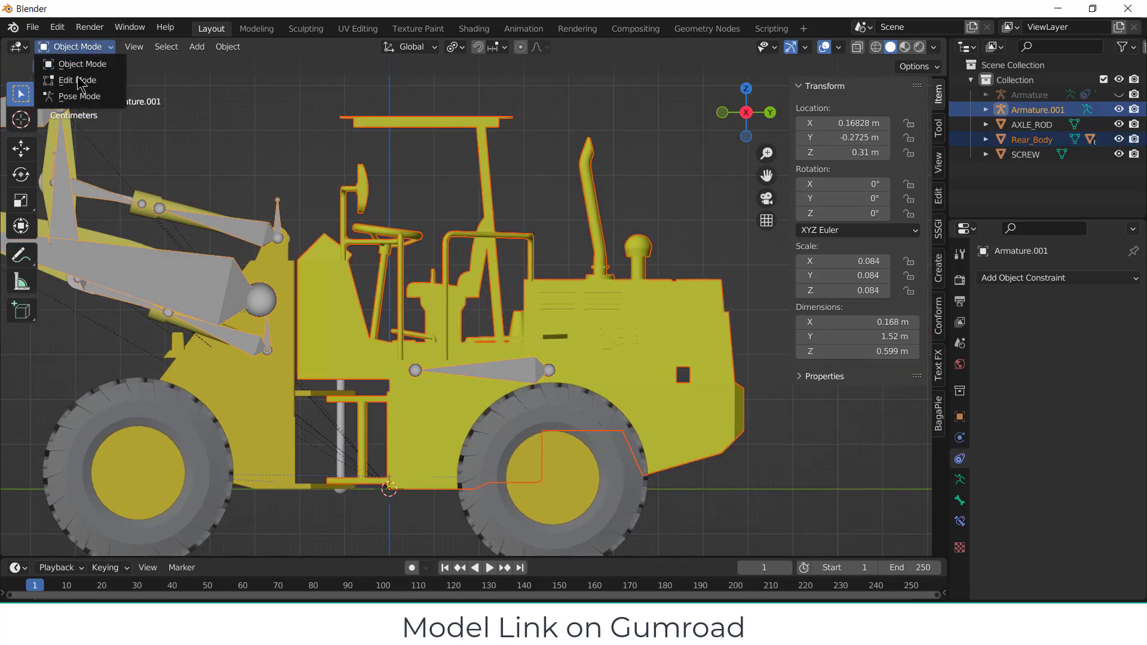
pyautogui.click(77, 95)
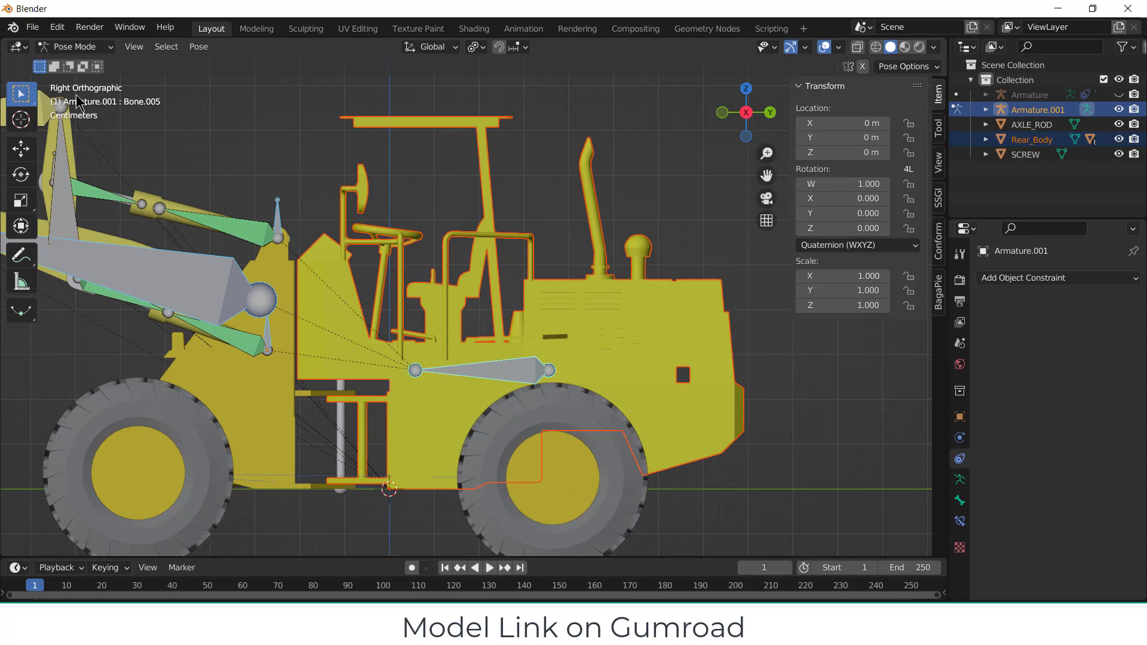
pyautogui.click(568, 311)
pyautogui.keyDown('shift'); pyautogui.click(509, 375); pyautogui.keyUp('shift')
pyautogui.hotkey('ctrl', 'p')
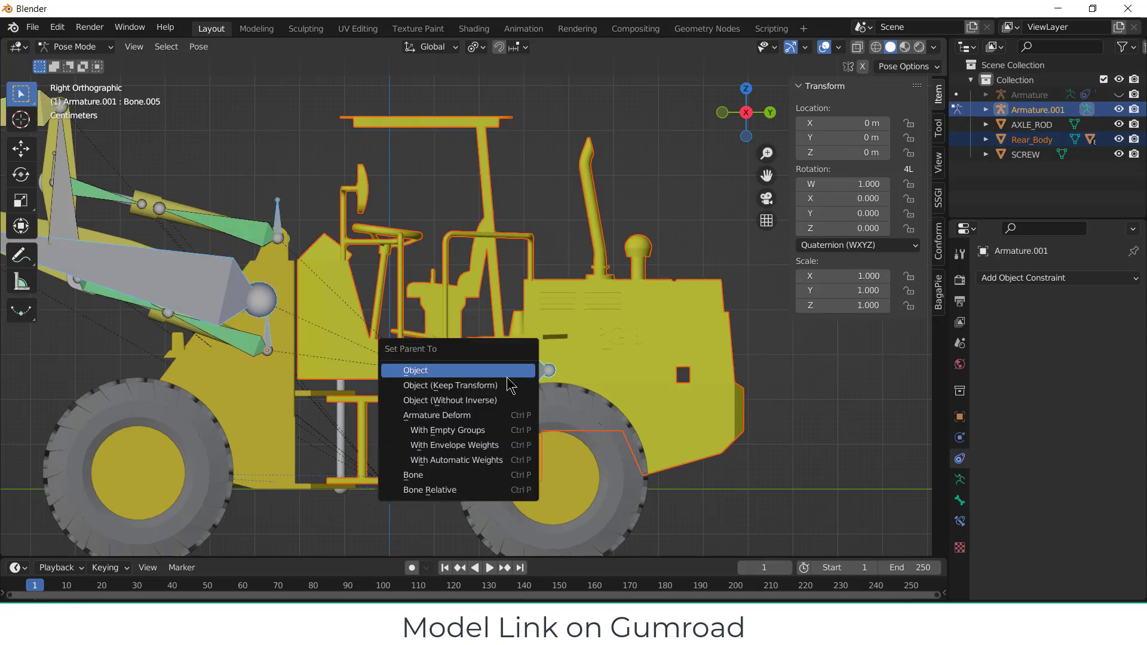
pyautogui.click(486, 475)
# - Try moving the rear-body bone along the Y axis to test the whole loader, and cancel the move
pyautogui.scroll(-3, 505, 412)
pyautogui.keyDown('shift'); pyautogui.moveTo(504, 412); pyautogui.dragTo(547, 382, button='middle'); pyautogui.keyUp('shift')
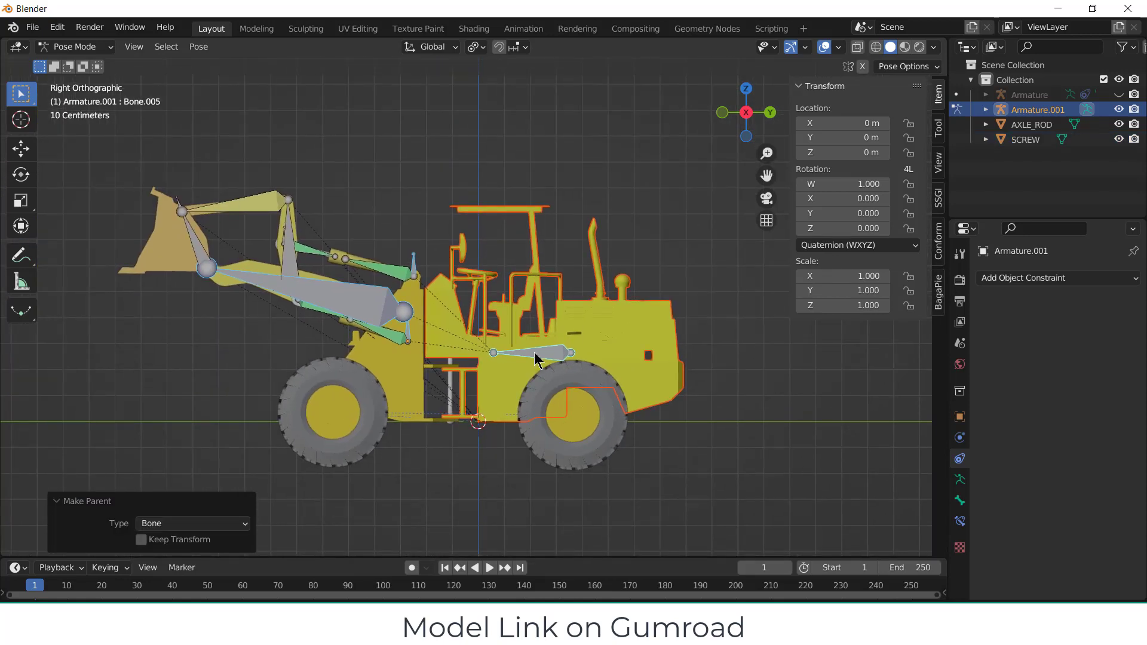
pyautogui.press('g')
pyautogui.press('y')
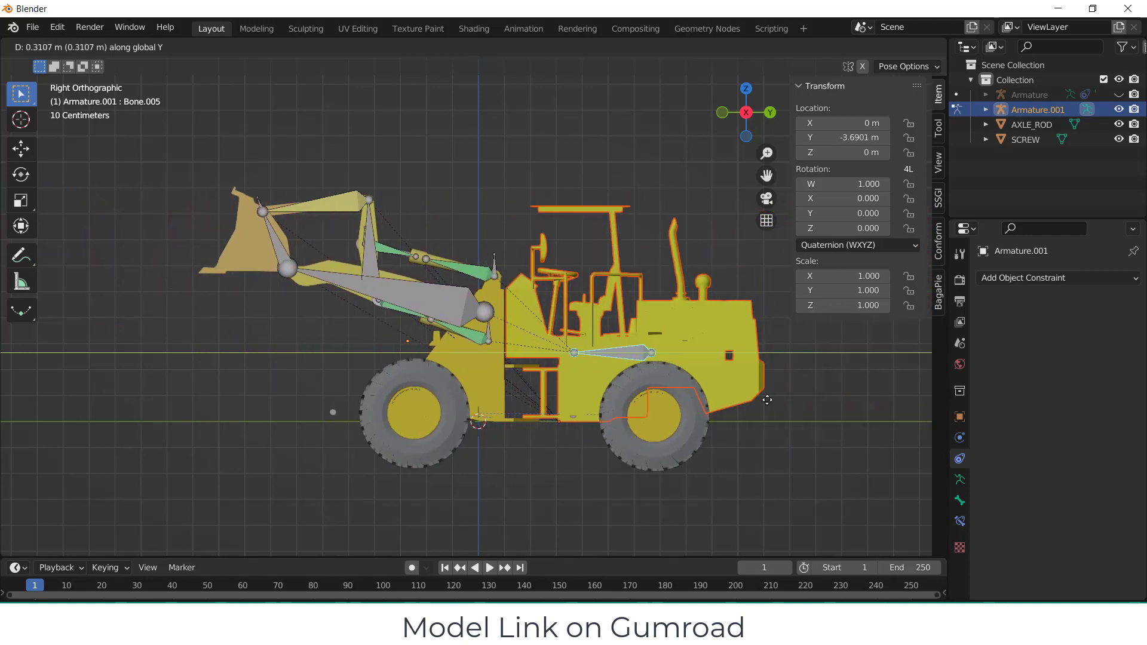
pyautogui.rightClick(804, 407)
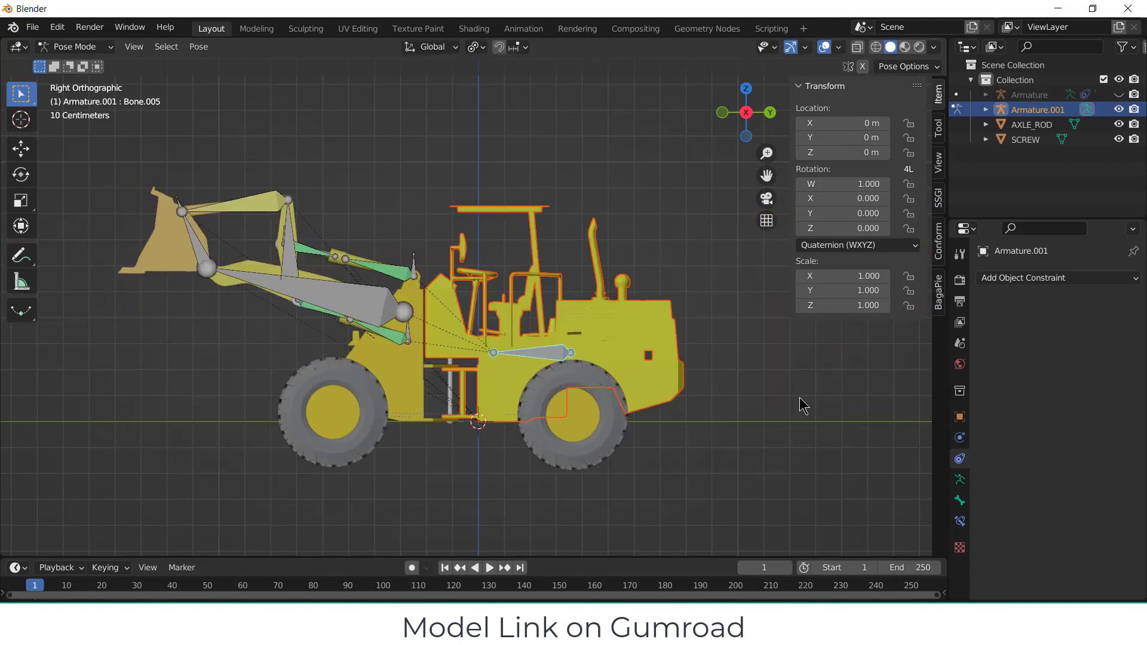
# - Test the bucket bone and the main boom bone by rotating each, and cancel both rotations
pyautogui.click(203, 254)
pyautogui.press('r')
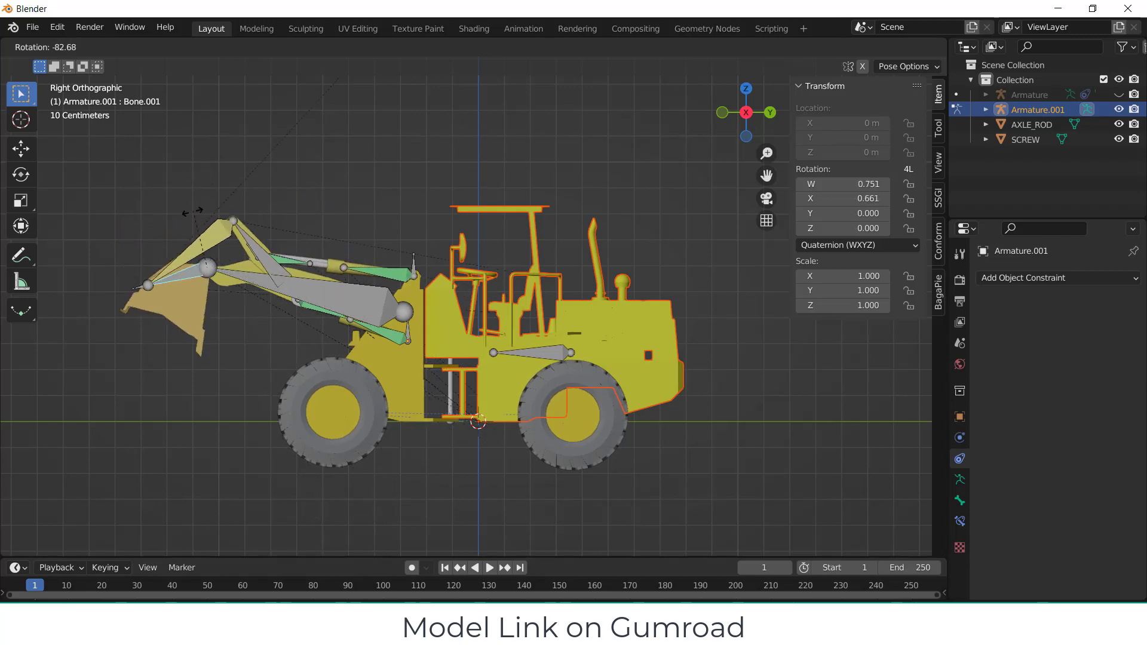
pyautogui.press('Escape')
pyautogui.scroll(4, 294, 291)
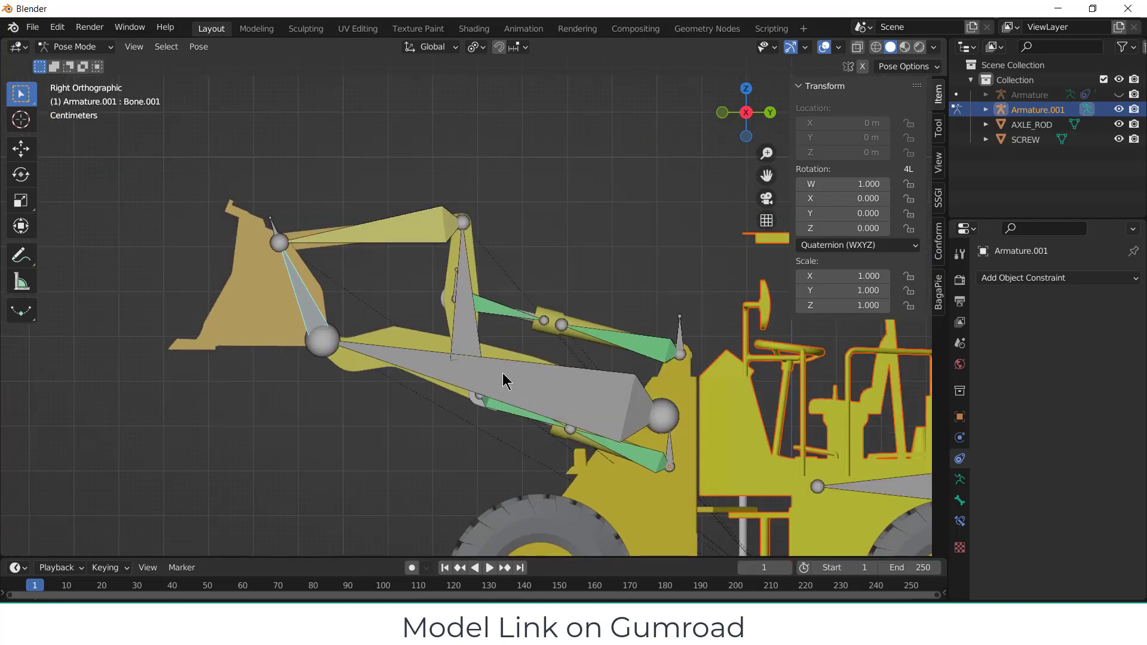
pyautogui.press('r')
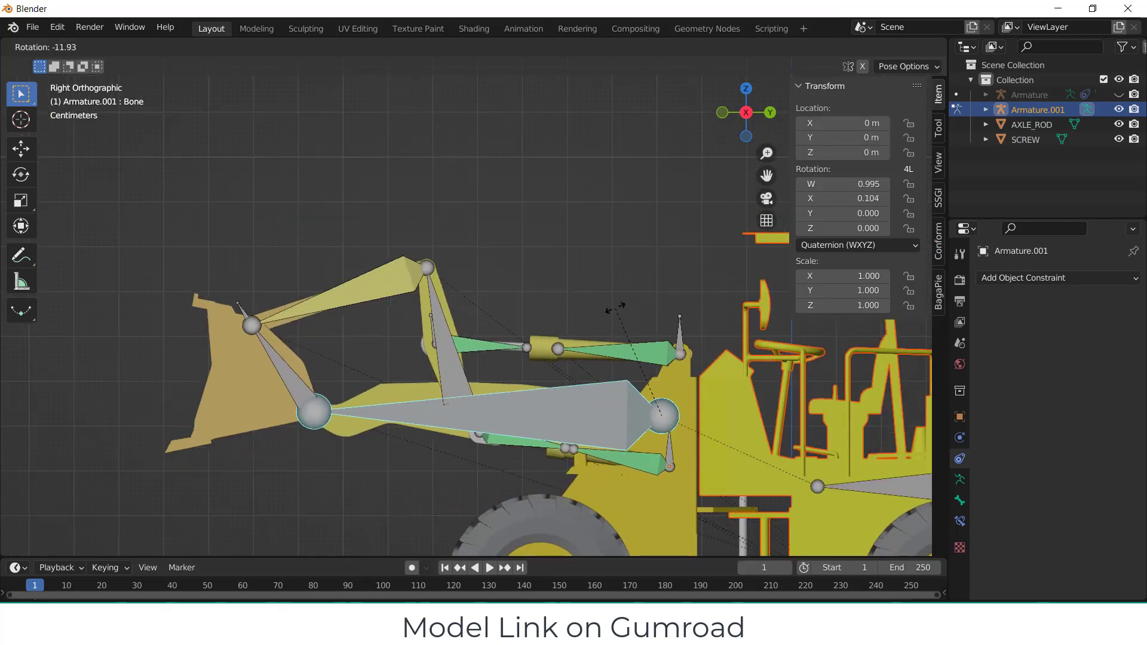
pyautogui.press('Escape')
# - Lower the arm by rotating the boom bone about -46.7°, and level the bucket by rotating its bone about 56.1°
pyautogui.scroll(-4, 607, 293)
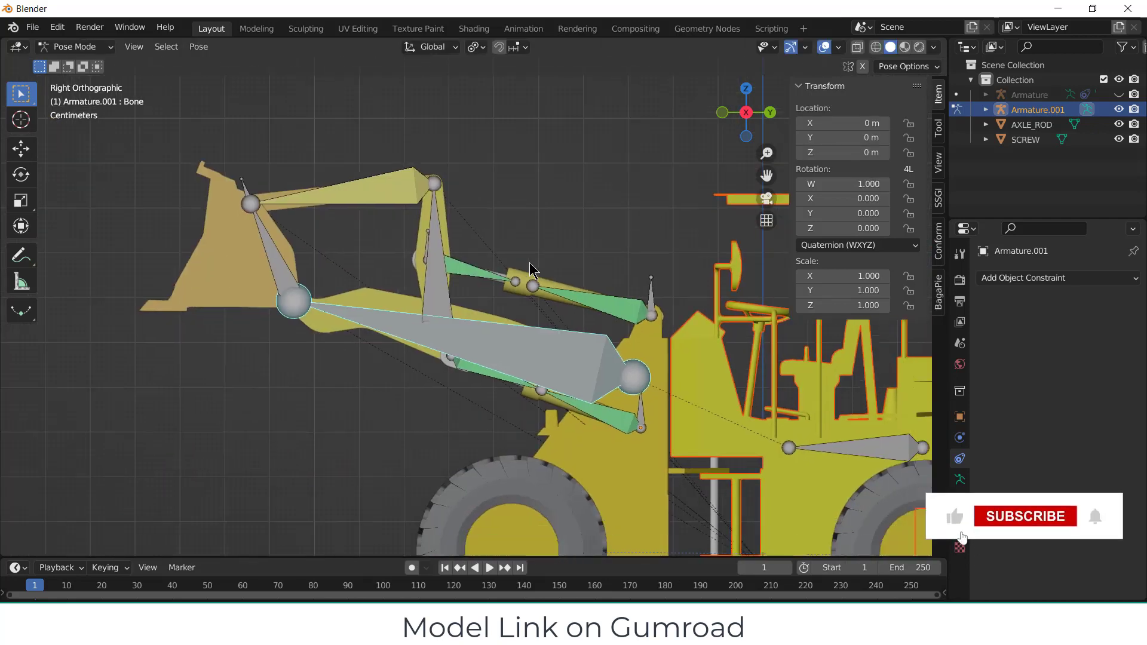
pyautogui.press('r')
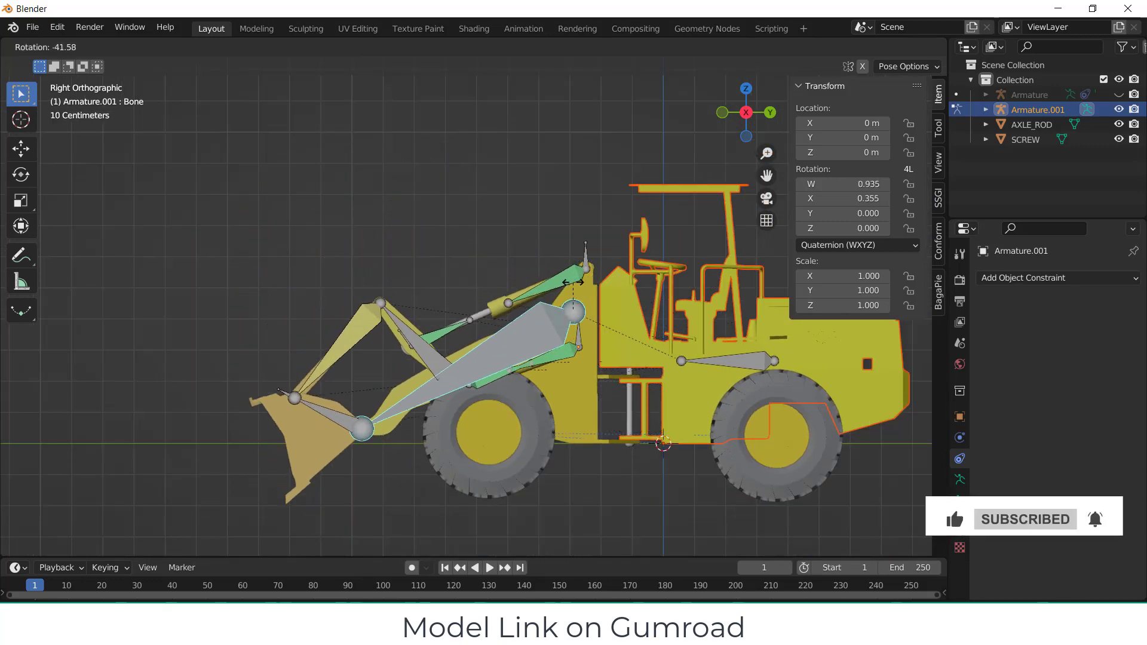
pyautogui.click(572, 285)
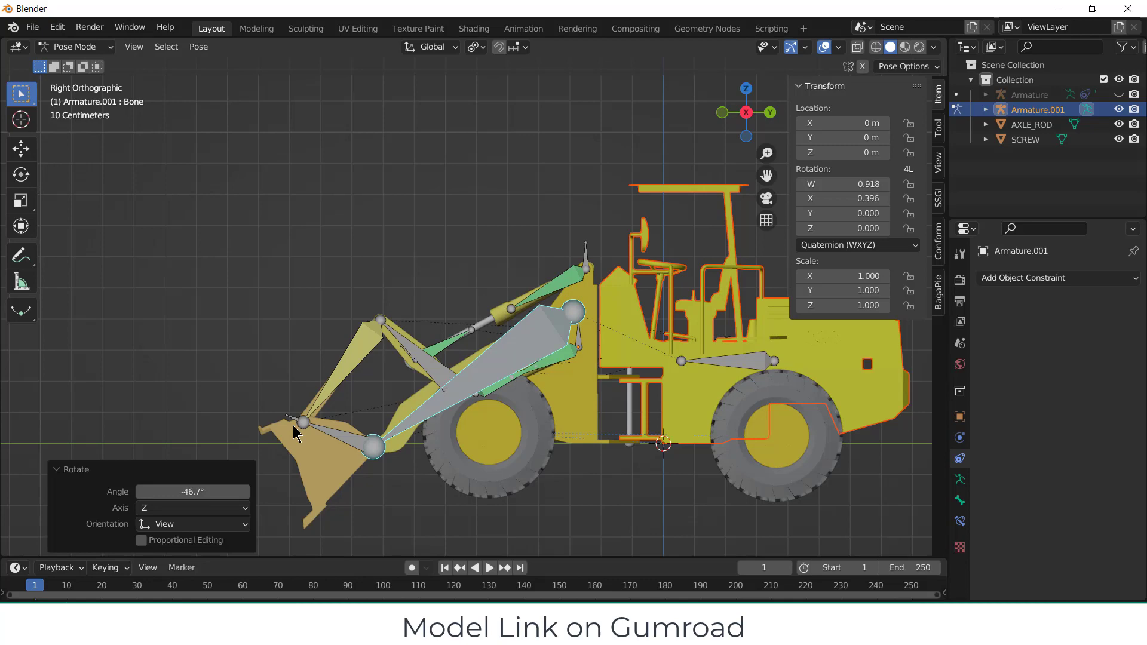
pyautogui.click(340, 442)
pyautogui.press('r')
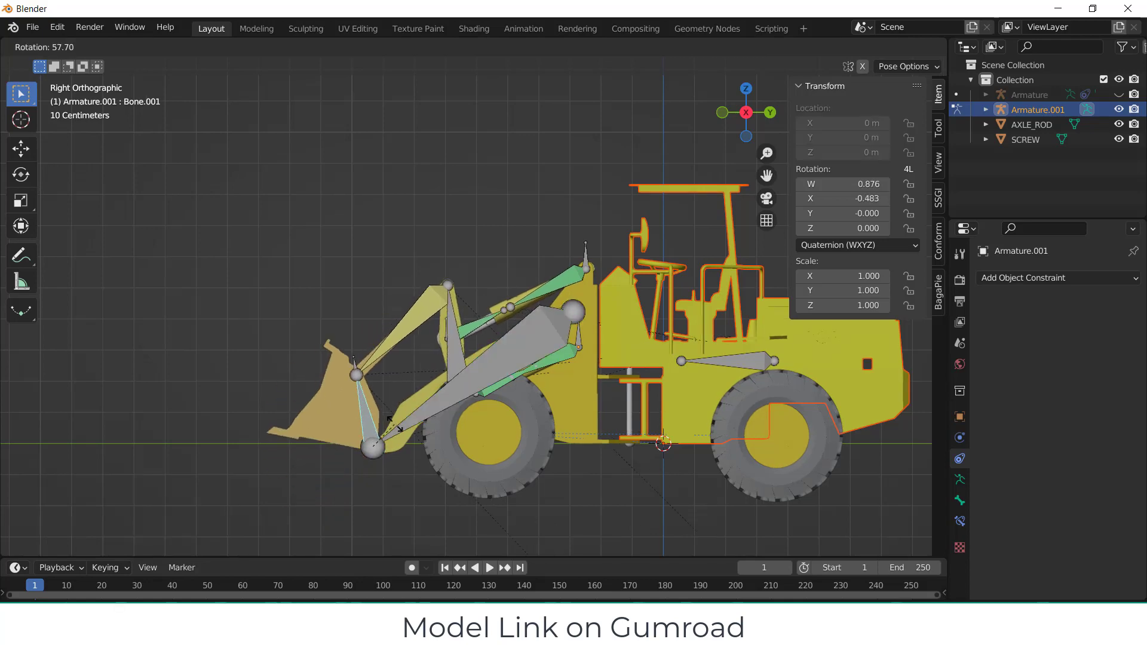
pyautogui.click(395, 424)
# - Hide Armature.001 to inspect the posed loader in perspective and from the right side, and show the armature again
pyautogui.moveTo(395, 424); pyautogui.dragTo(452, 346, button='middle')
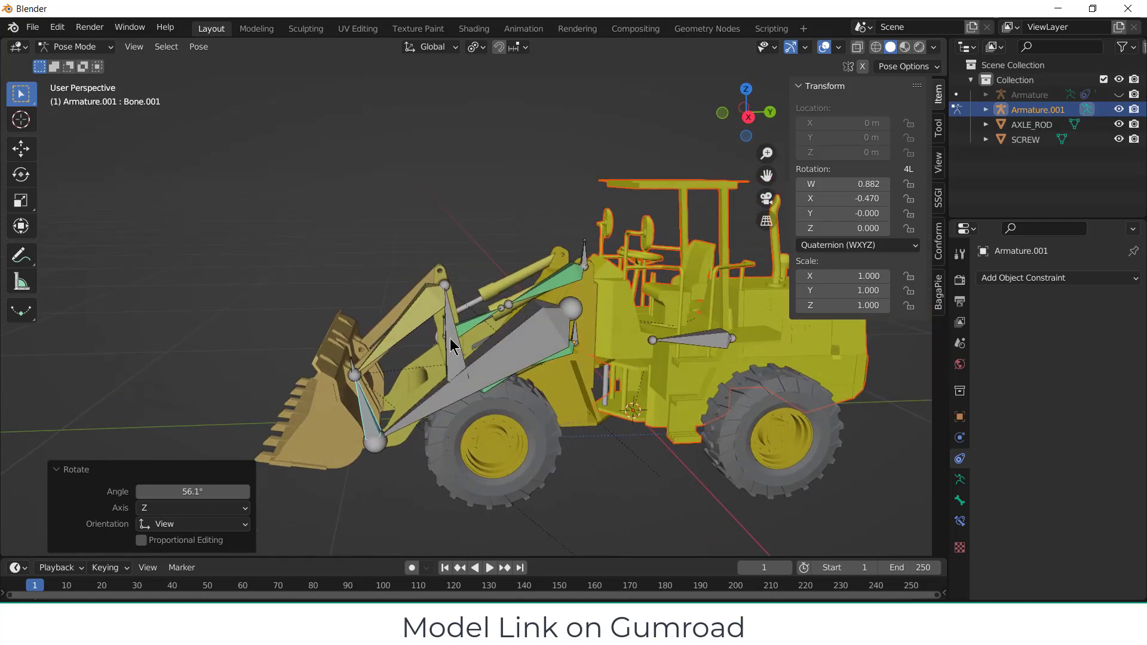
pyautogui.click(1119, 109)
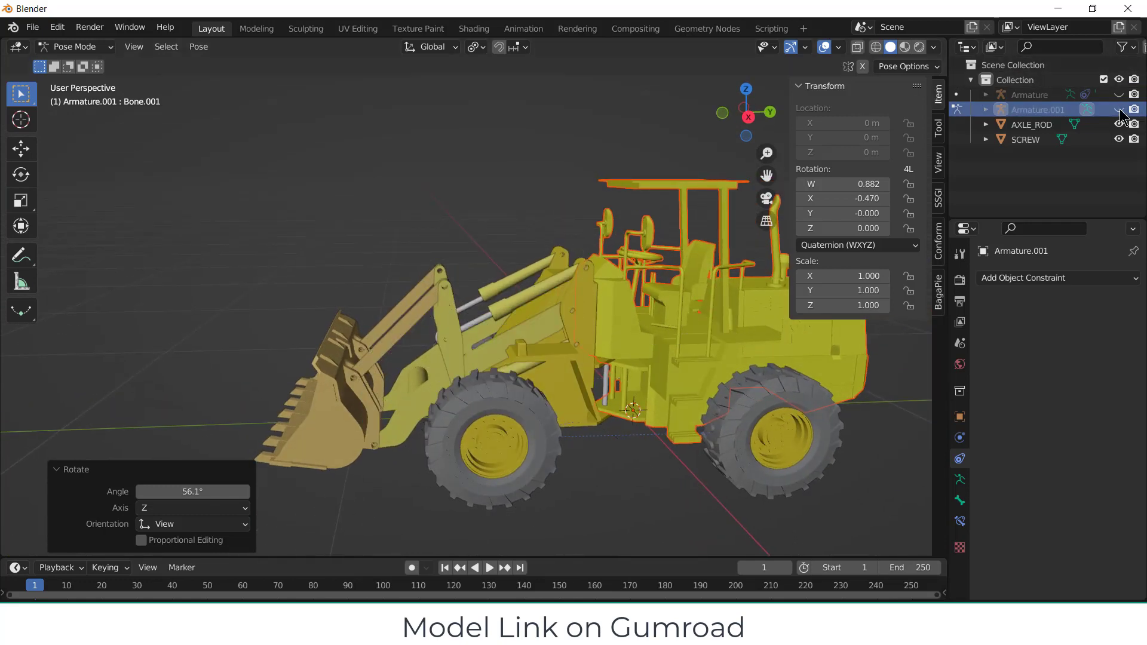
pyautogui.moveTo(525, 381); pyautogui.dragTo(465, 358, button='middle')
pyautogui.press('KP_3')
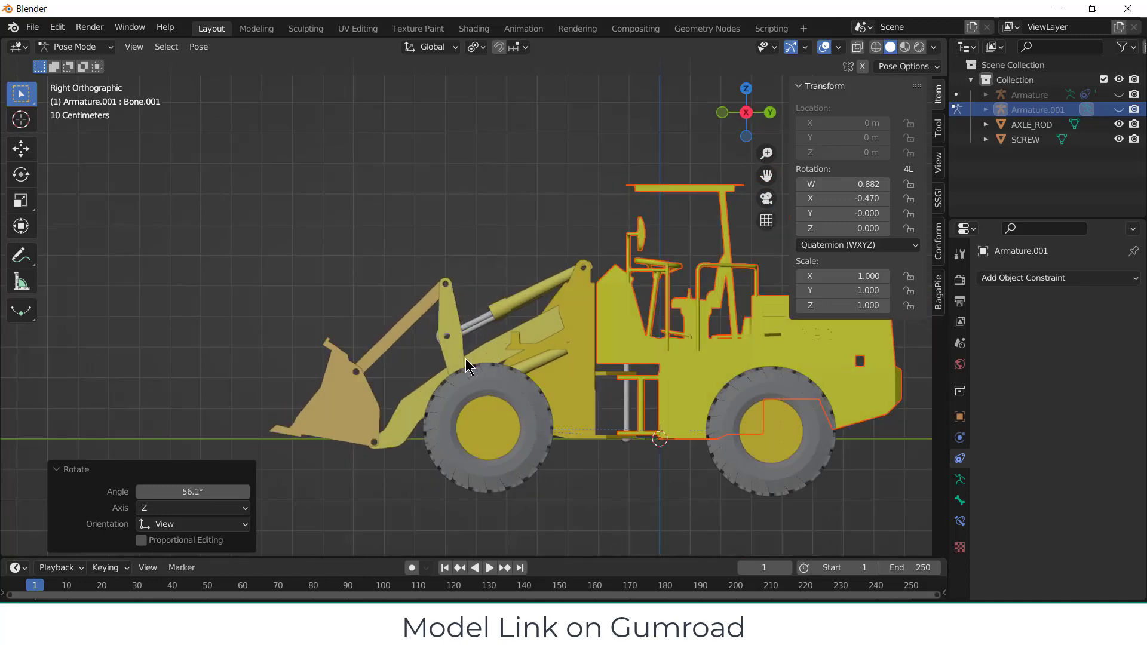
pyautogui.click(1119, 109)
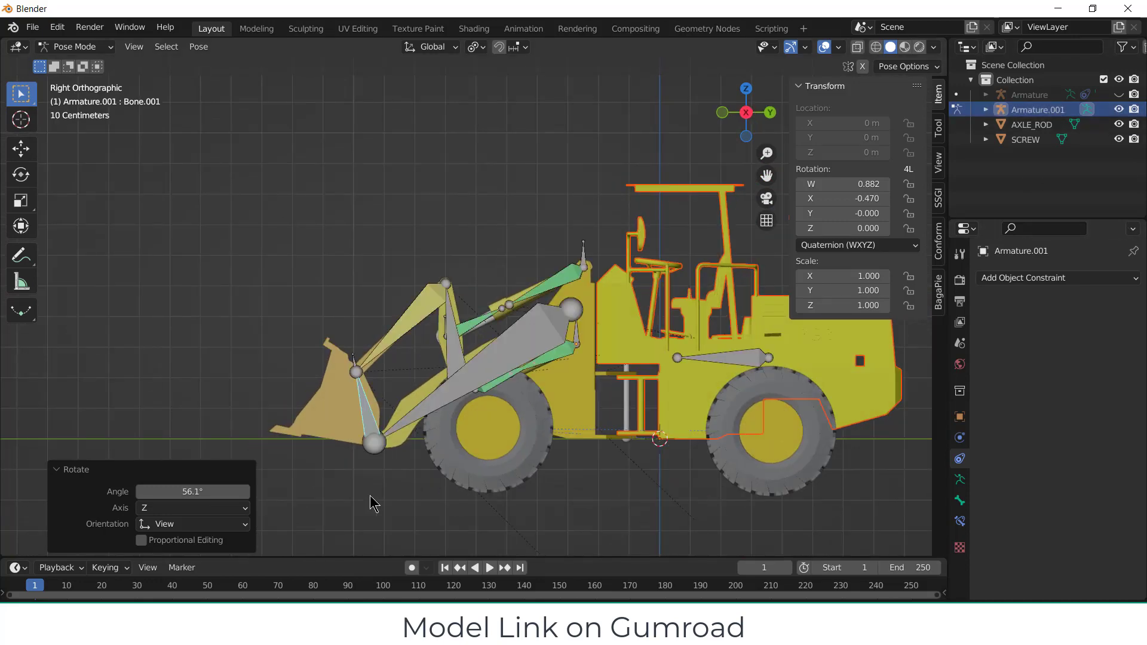
# - Enlarge the timeline and insert a Rotation keyframe for the main boom bone at frame 1
pyautogui.moveTo(352, 558); pyautogui.dragTo(347, 482)
pyautogui.click(499, 334)
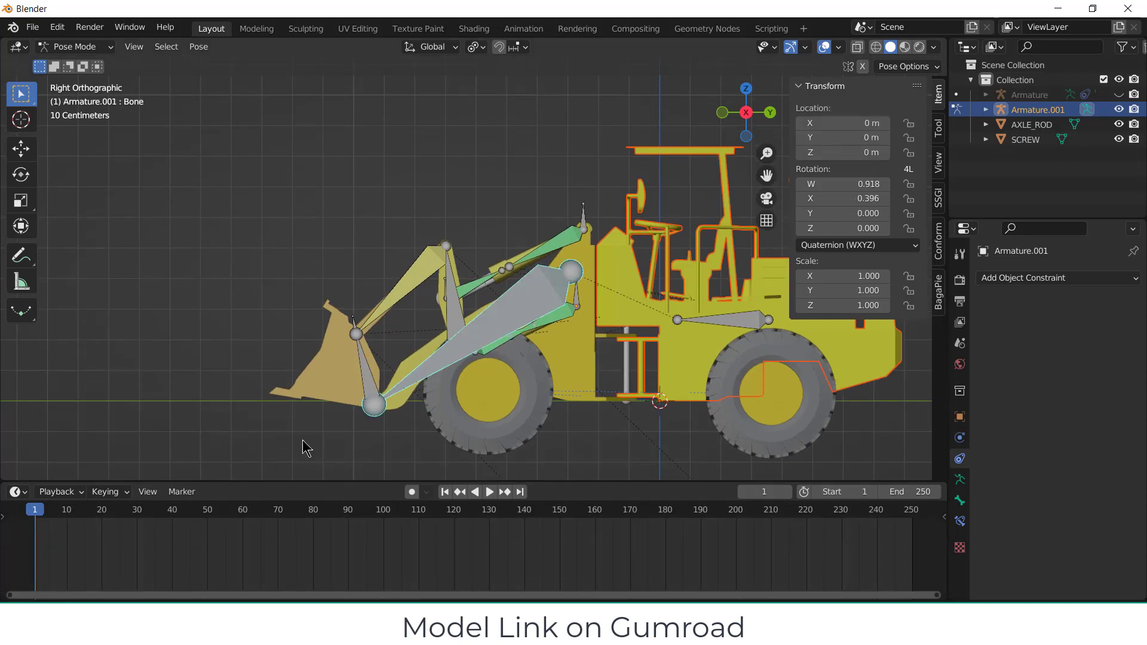
pyautogui.press('i')
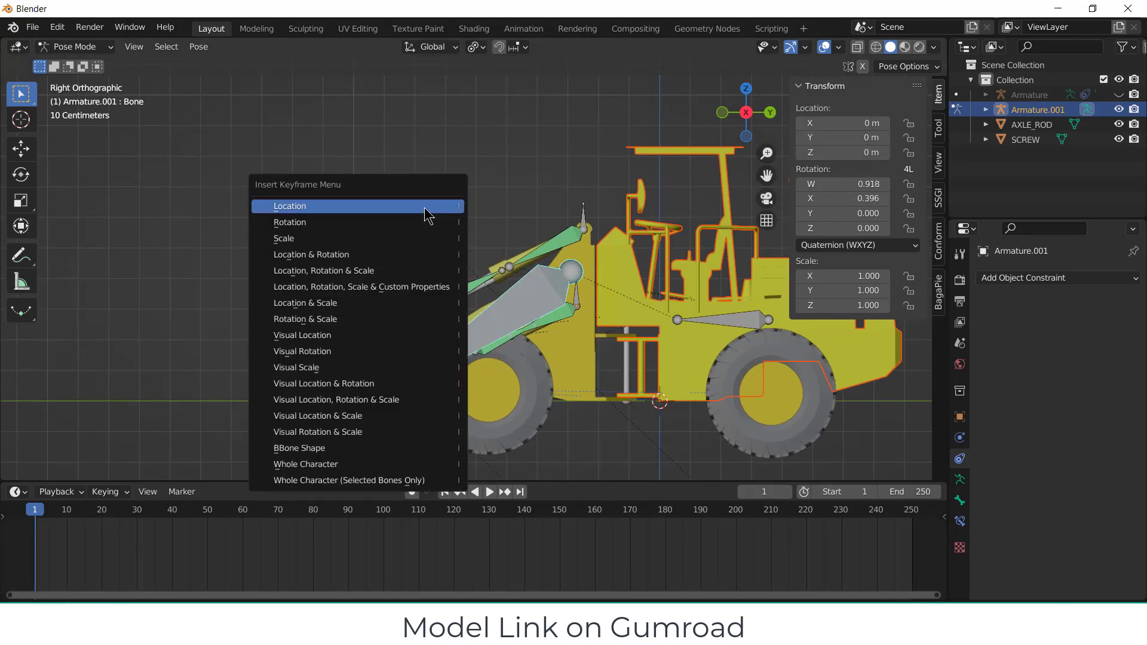
pyautogui.click(425, 222)
# - Play the animation to frame 20, try rotating the main boom bone upward there, and cancel the rotation
pyautogui.press('space')
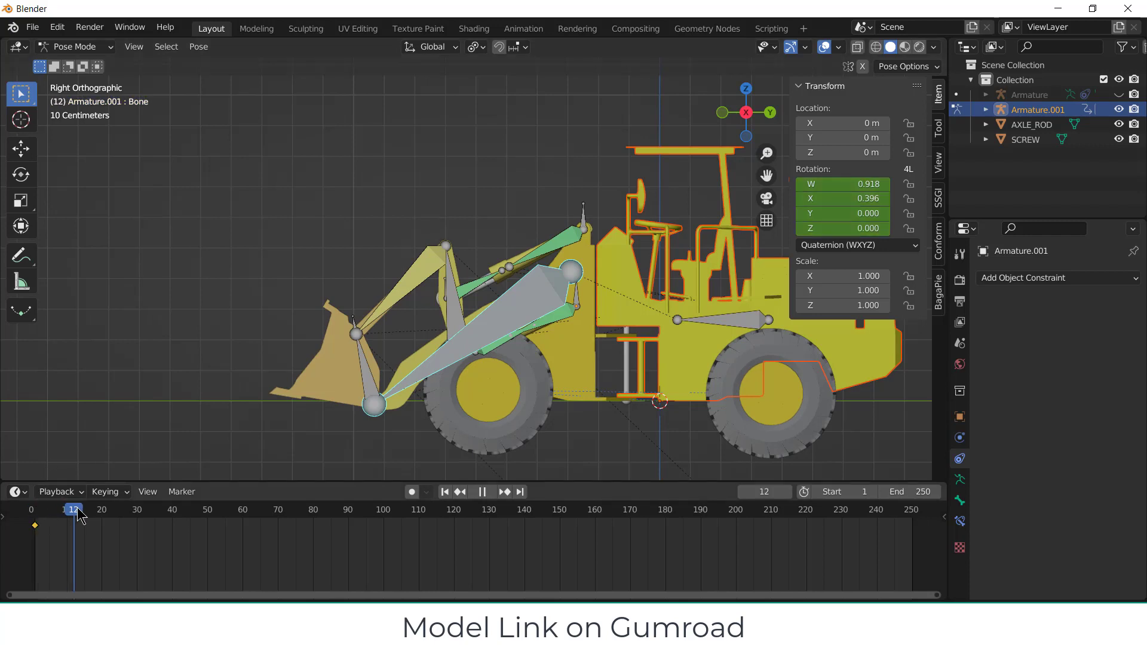
pyautogui.press('space')
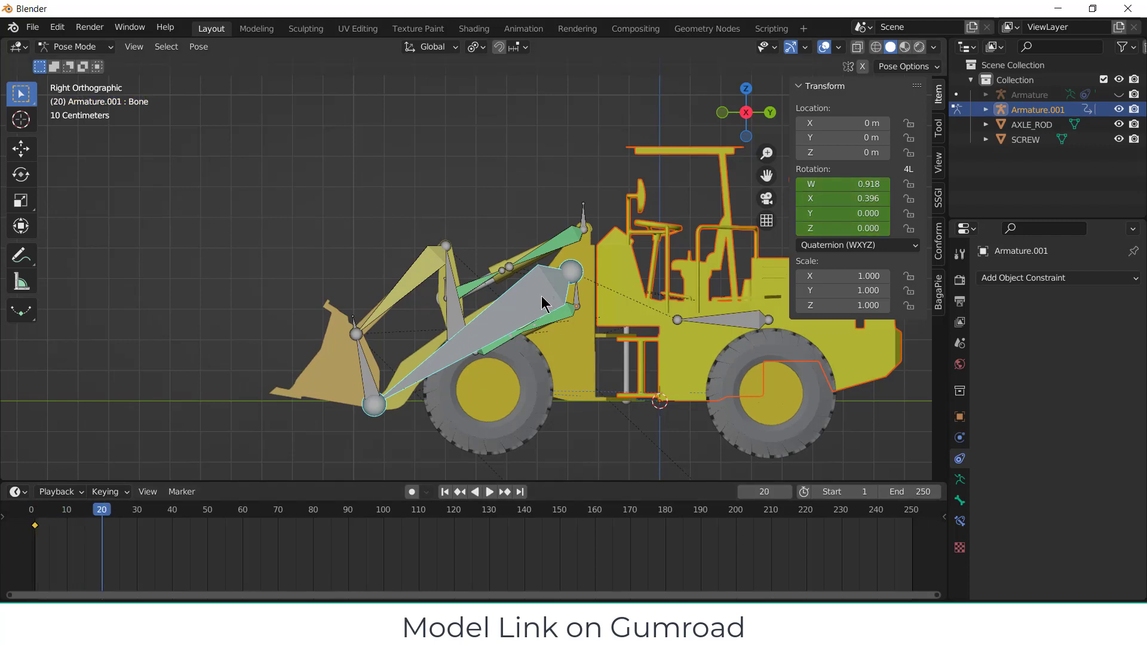
pyautogui.press('r')
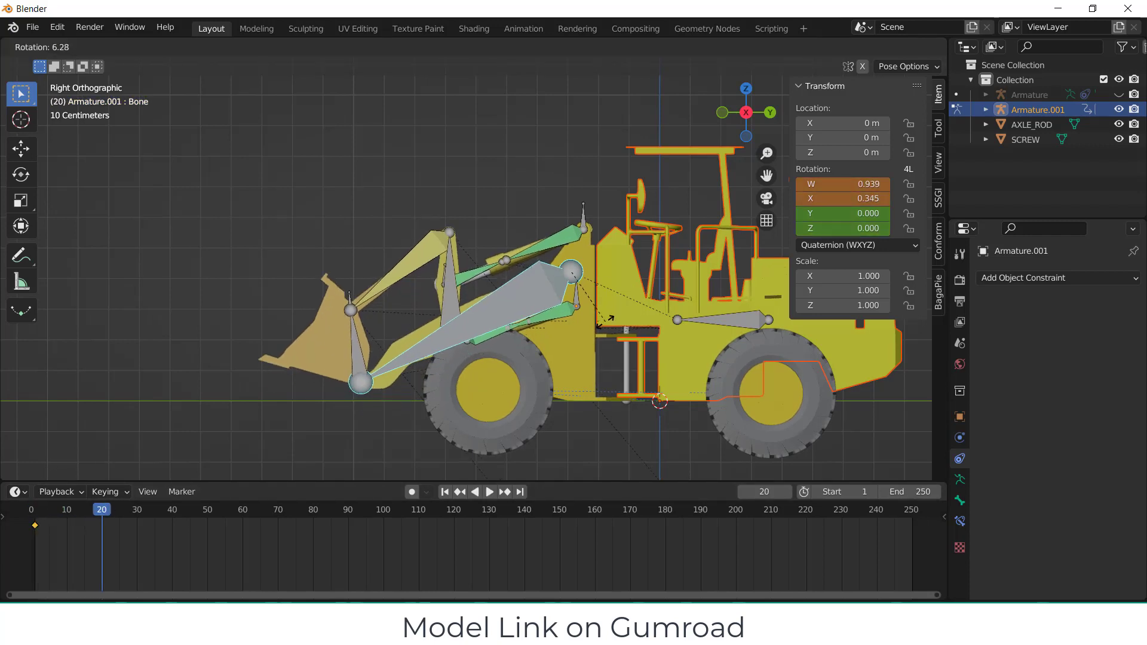
pyautogui.rightClick(595, 347)
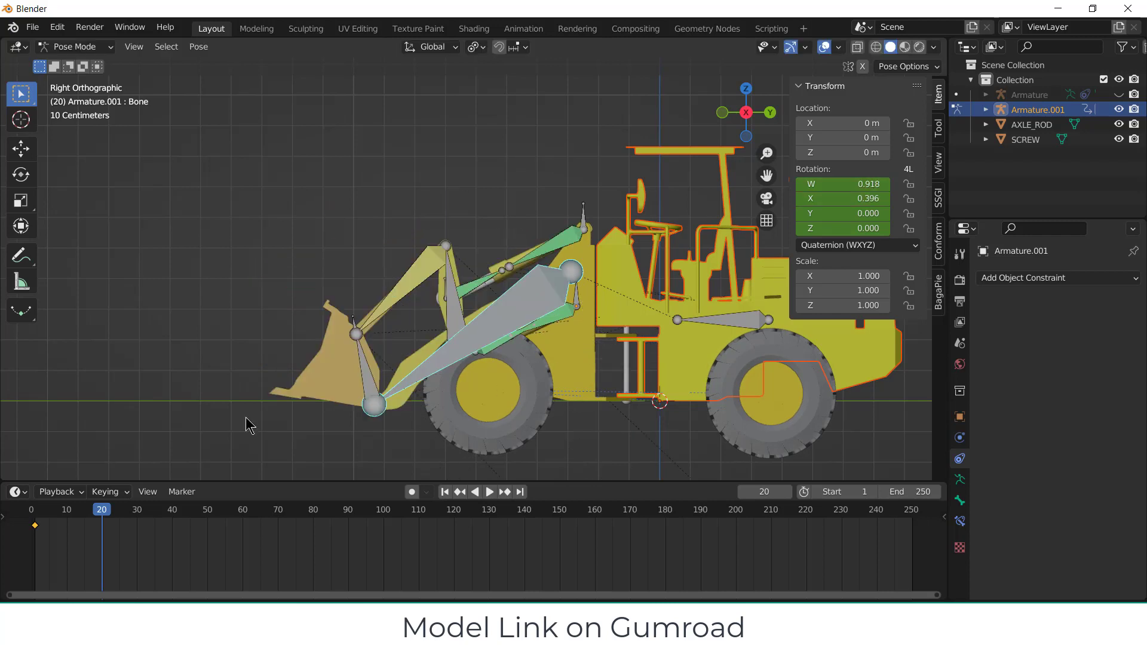
# - Return to frame 1 and insert a Rotation keyframe for the bucket bone
pyautogui.moveTo(91, 509); pyautogui.dragTo(34, 510)
pyautogui.click(361, 380)
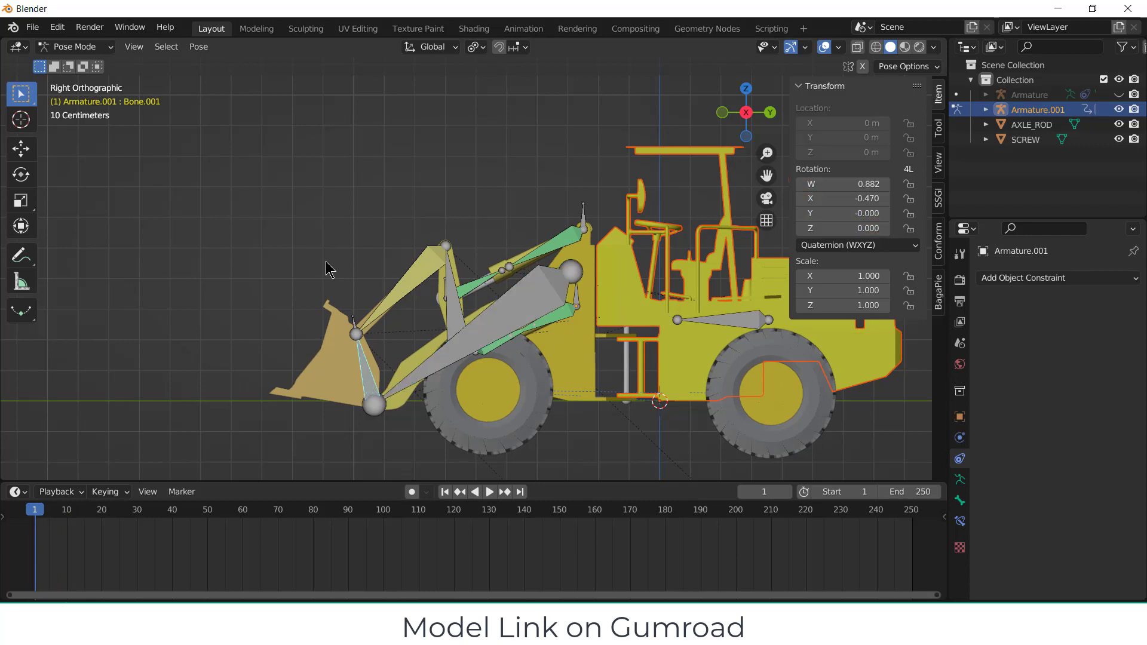
pyautogui.press('i')
pyautogui.click(309, 215)
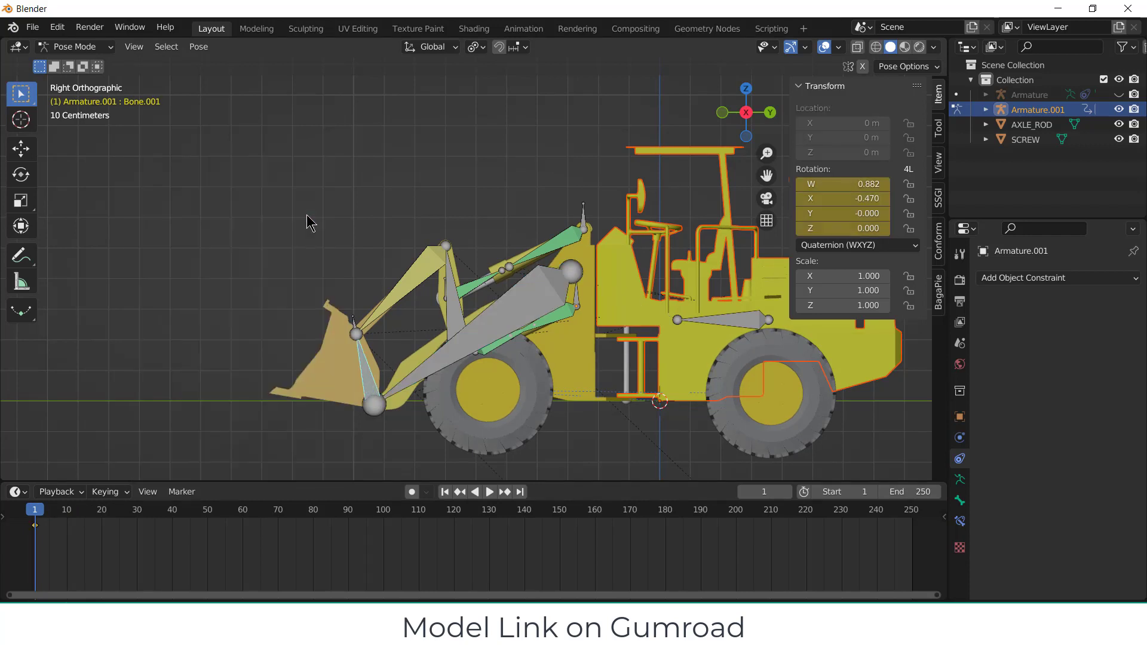
# - At frame 30, rotate the main boom bone upward by about 51.3° and insert a Rotation keyframe for it
pyautogui.moveTo(37, 517); pyautogui.dragTo(136, 518)
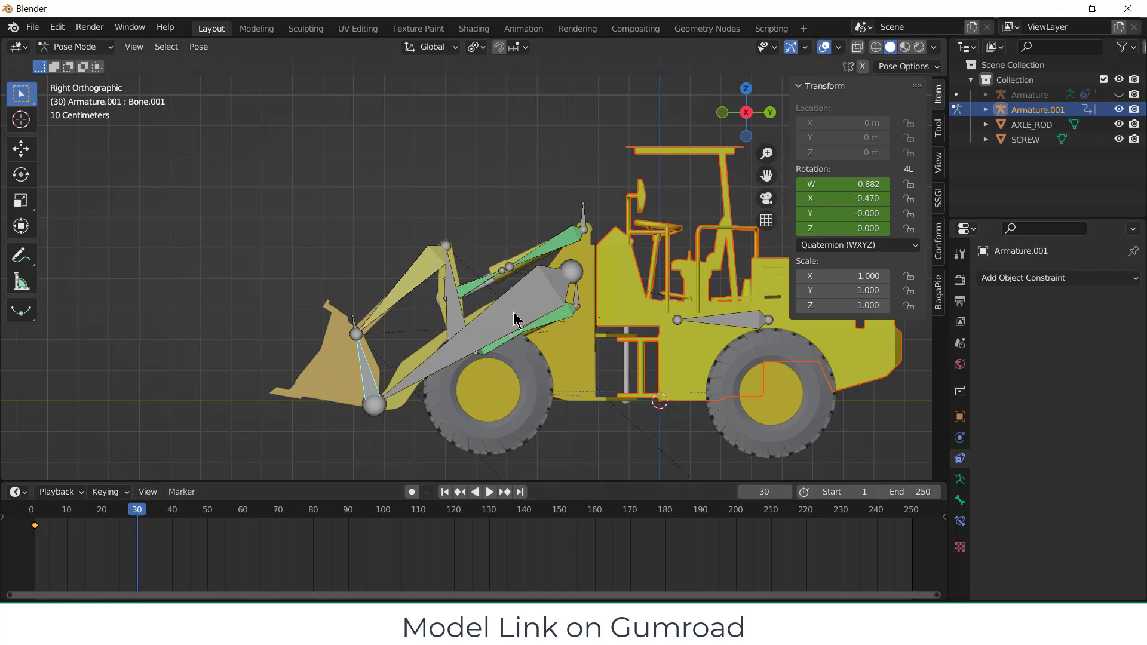
pyautogui.click(361, 357)
pyautogui.click(369, 380)
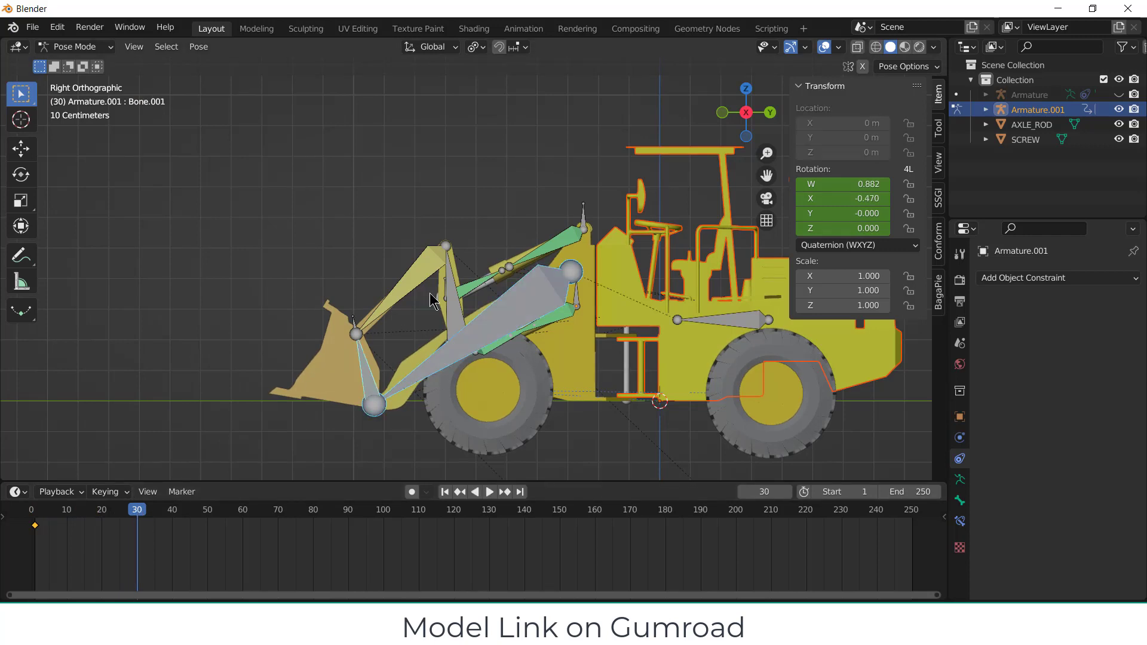
pyautogui.click(489, 330)
pyautogui.press('r')
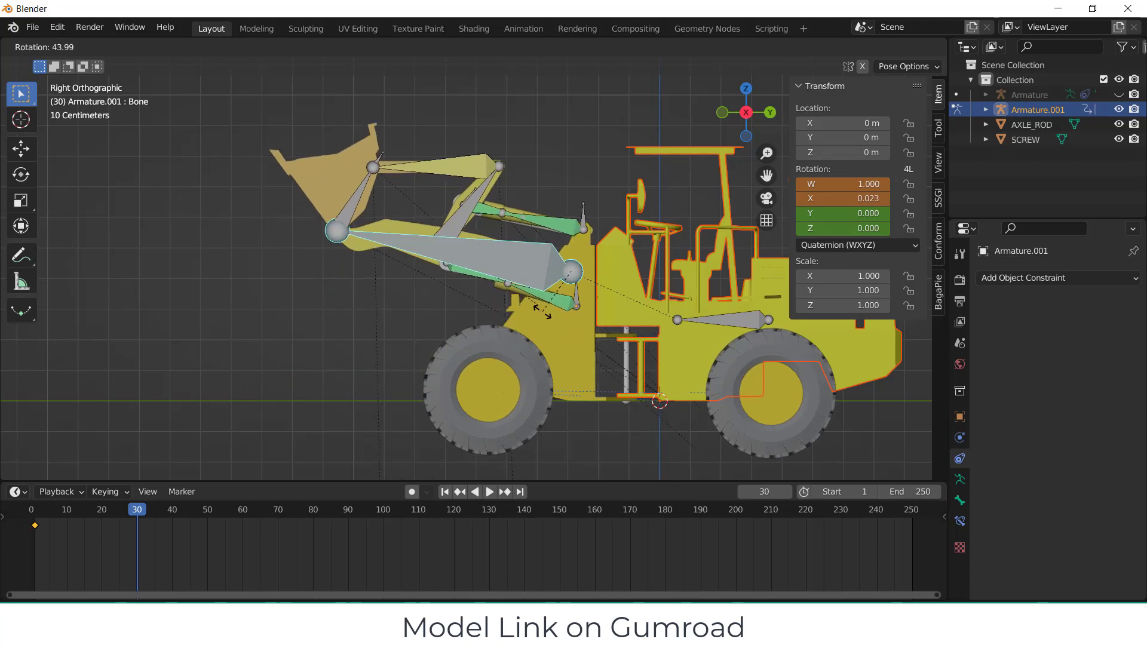
pyautogui.click(539, 309)
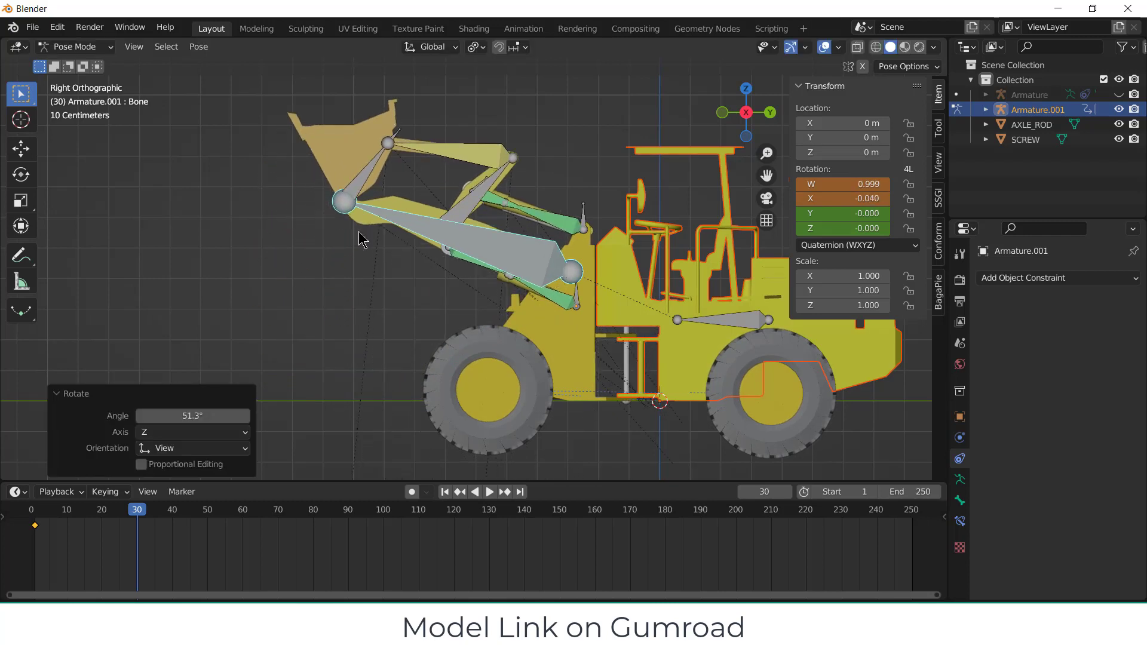
pyautogui.press('i')
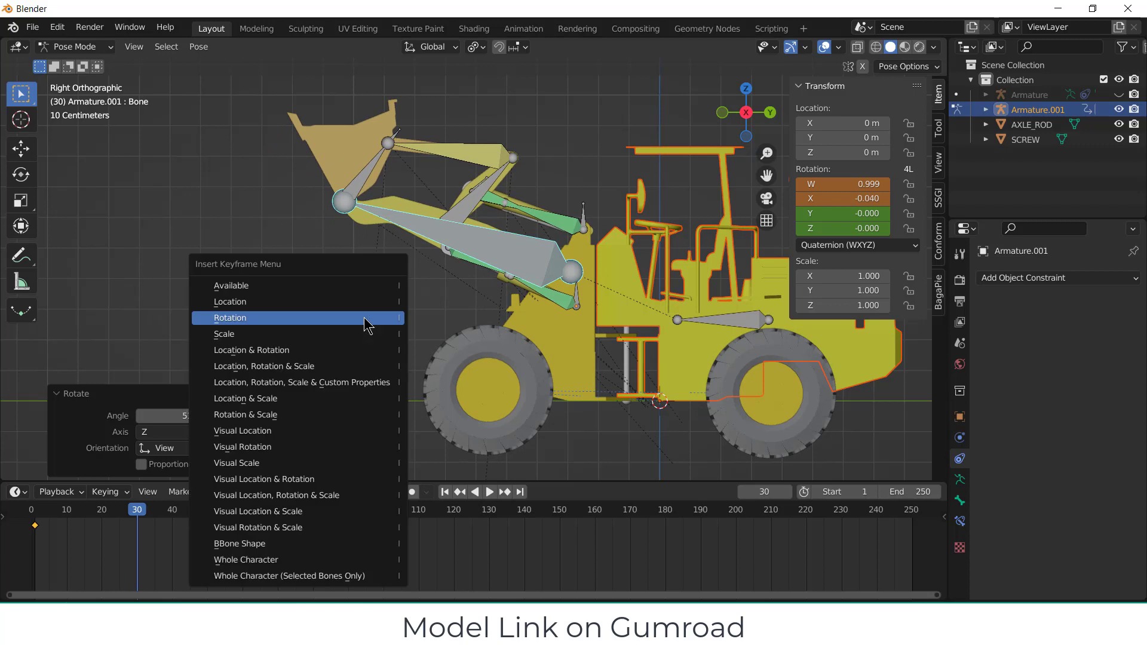
pyautogui.click(367, 323)
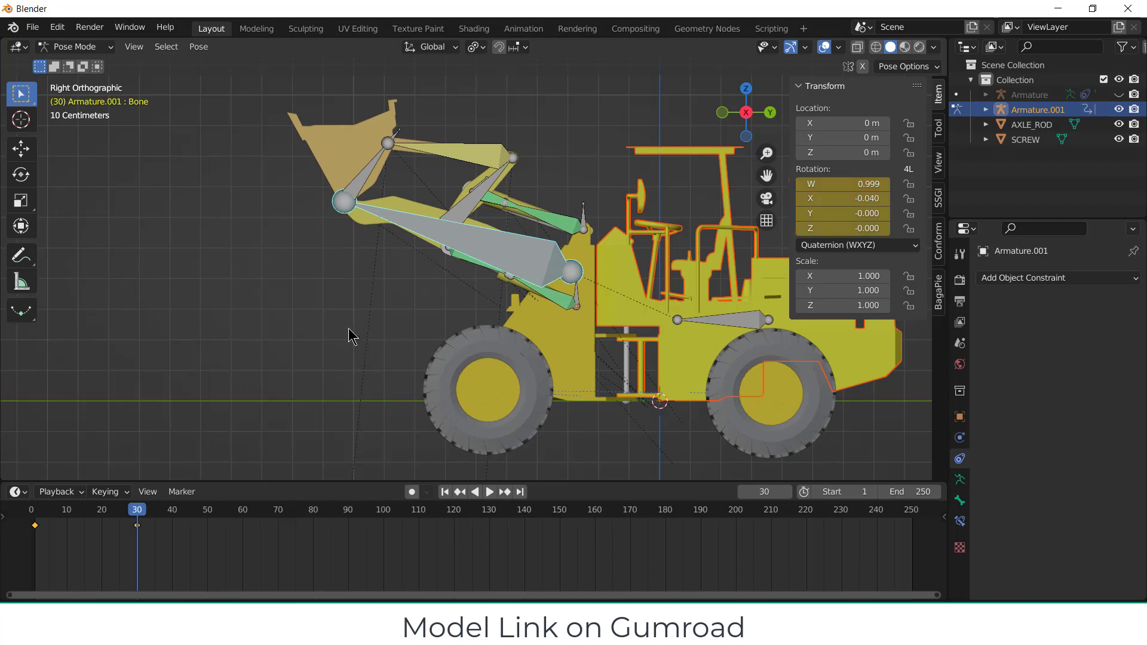
# - Insert a Rotation keyframe for the bucket bone at frame 30
pyautogui.click(367, 180)
pyautogui.press('i')
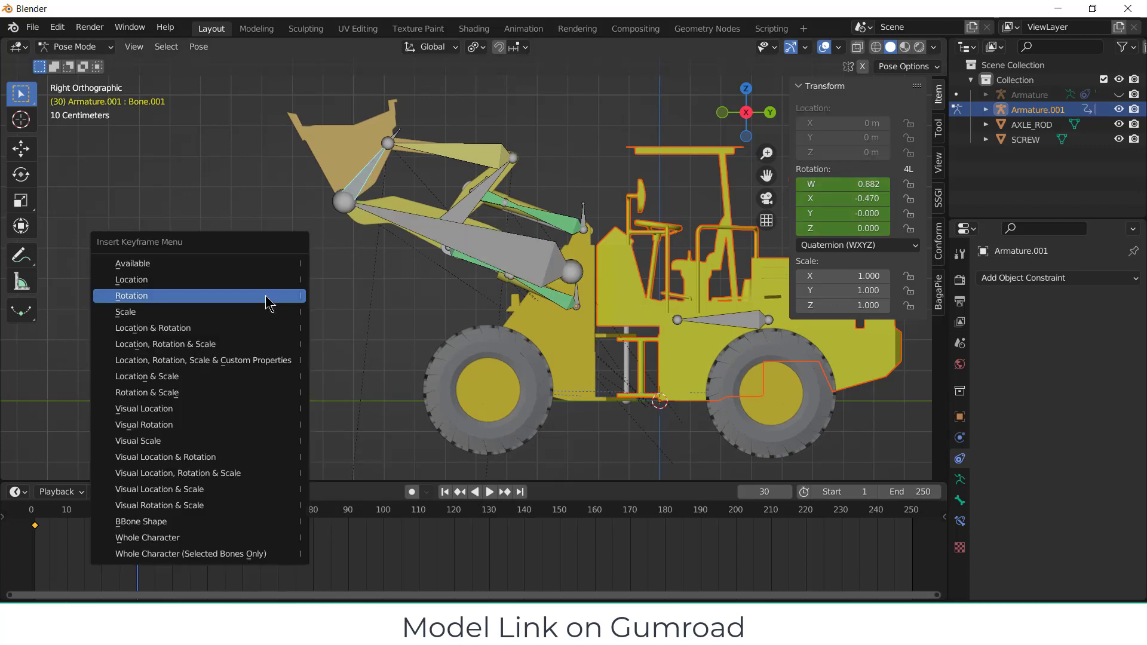
pyautogui.click(267, 304)
# - At frame 50, rotate the bucket bone by about -96° to tip the bucket and insert a Rotation keyframe
pyautogui.press('space')
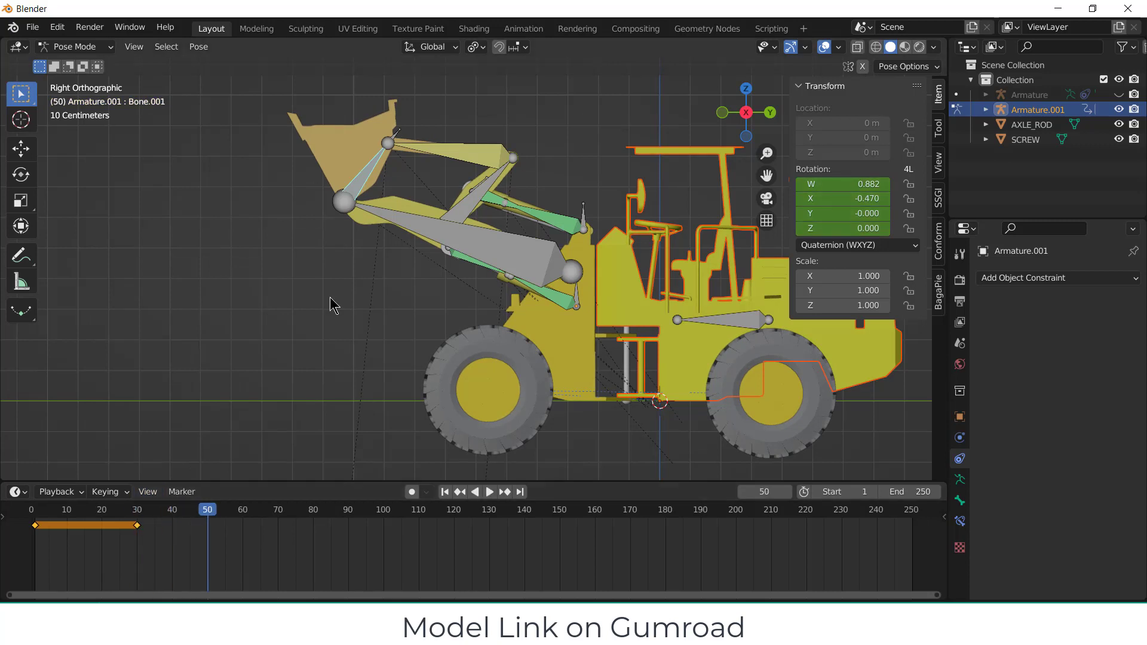
pyautogui.press('r')
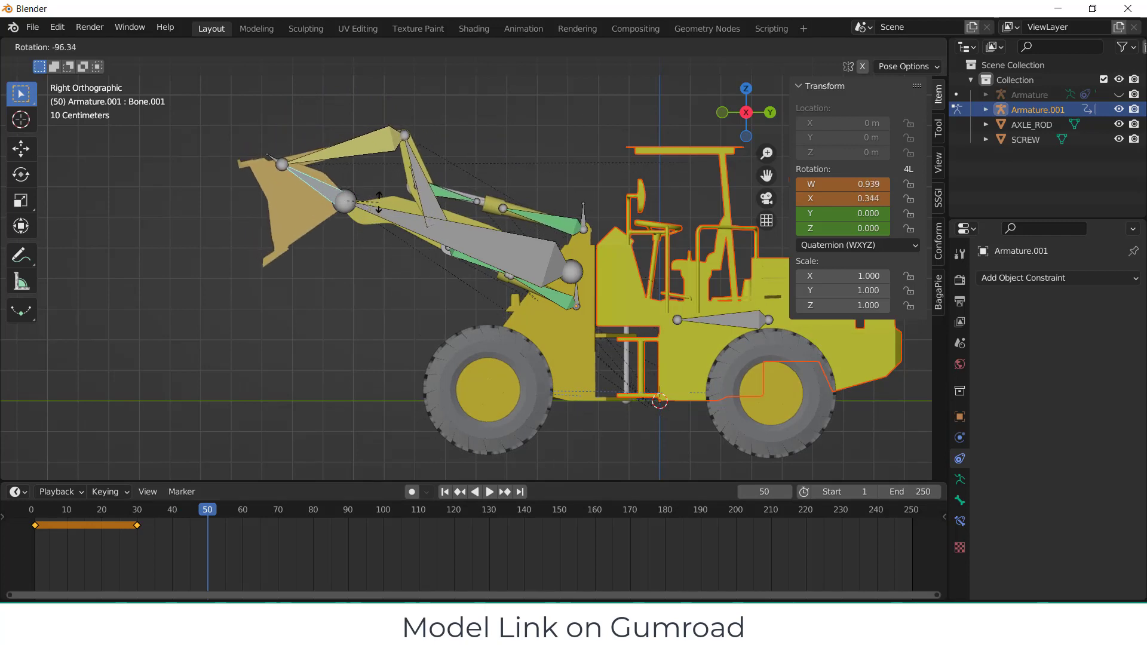
pyautogui.click(386, 200)
pyautogui.press('i')
pyautogui.click(380, 188)
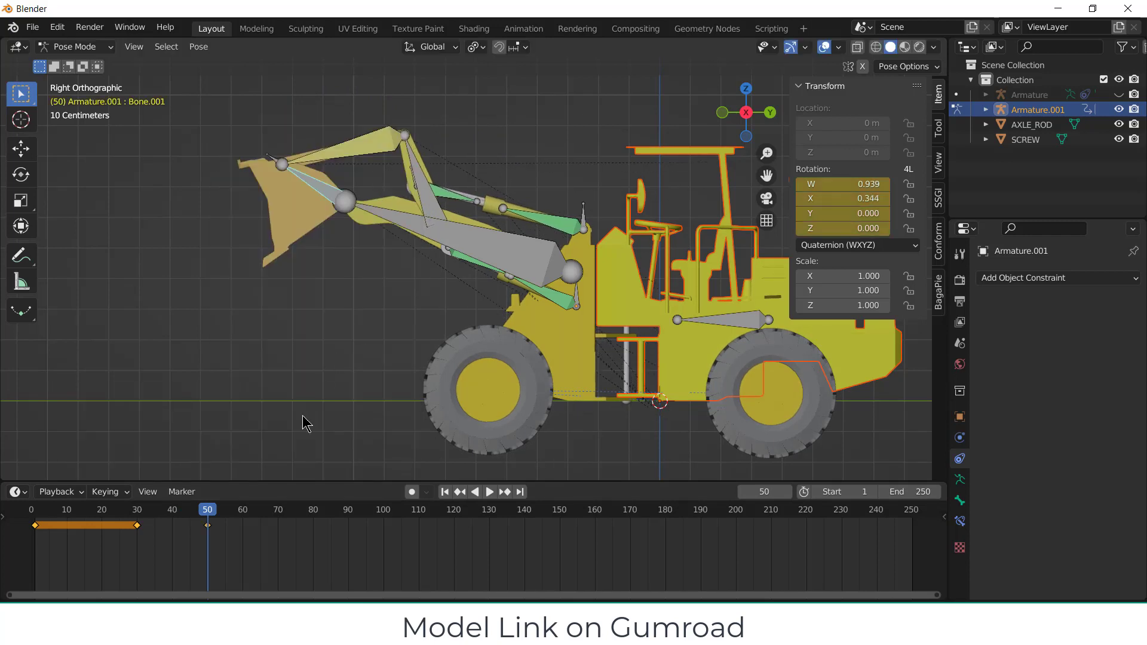
# - Set the animation's end frame to 50
pyautogui.click(935, 493)
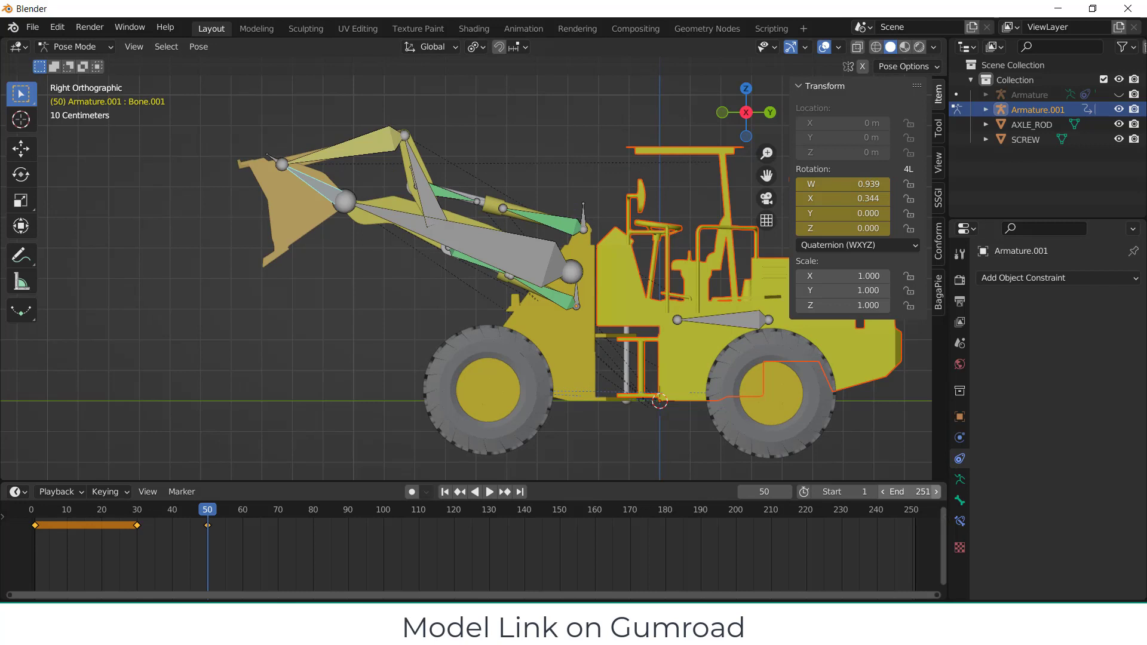
pyautogui.click(925, 487)
pyautogui.write('50')
pyautogui.press('Return')
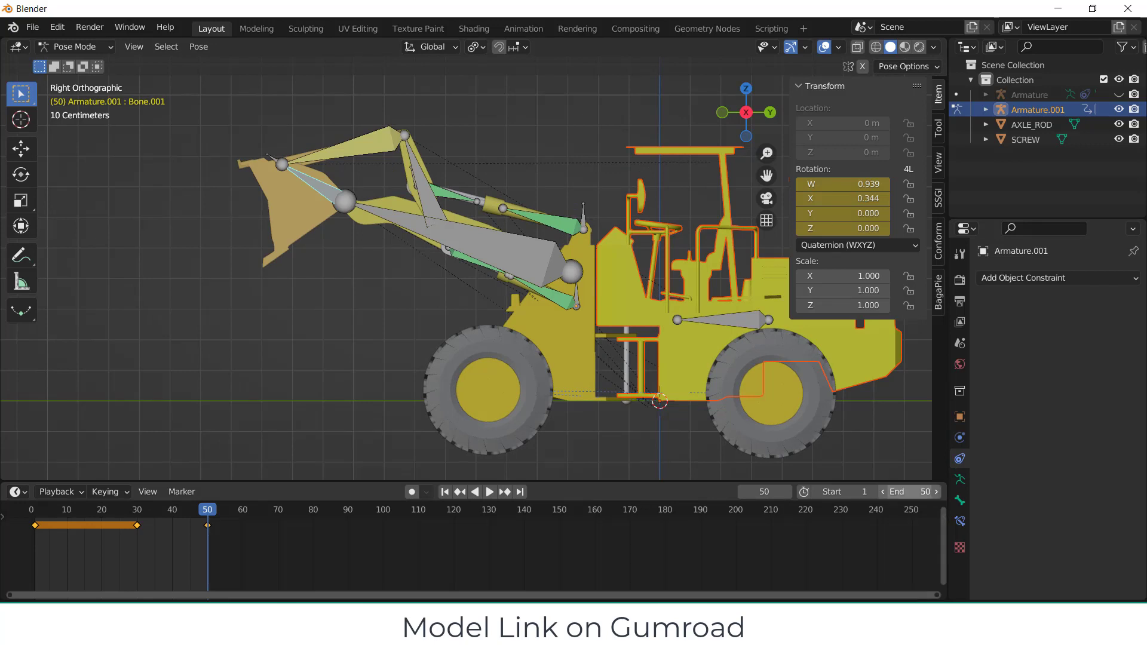
# - Hide Armature.001, play the loader animation from the first frame while inspecting it in perspective, and return to frame 1
pyautogui.click(1120, 109)
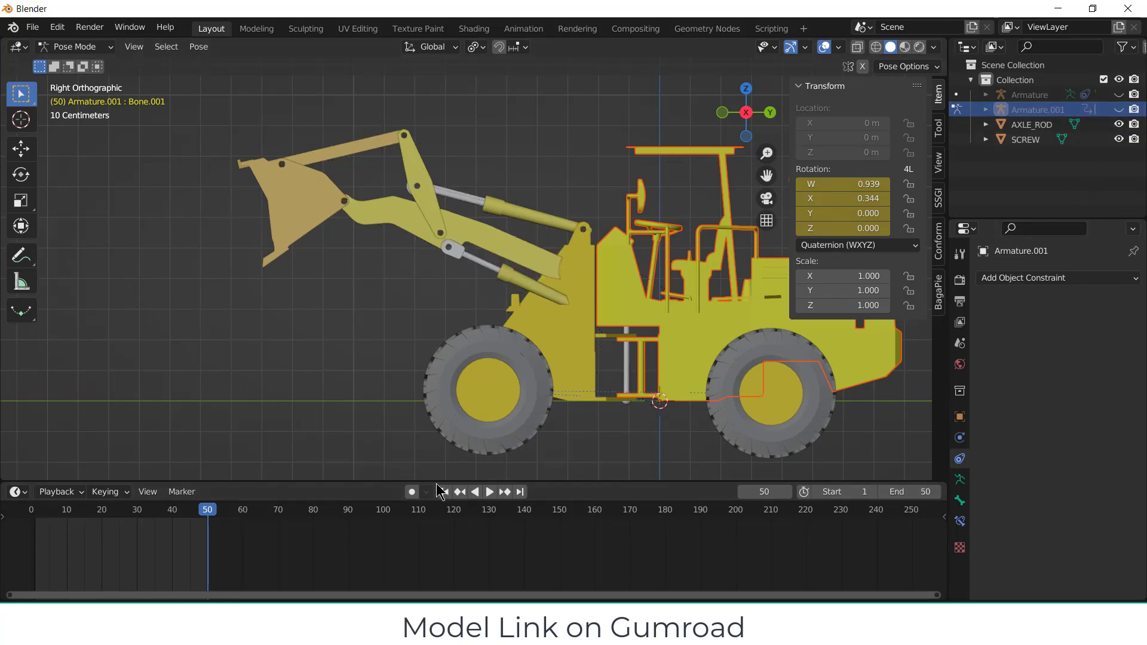
pyautogui.click(444, 492)
pyautogui.click(489, 492)
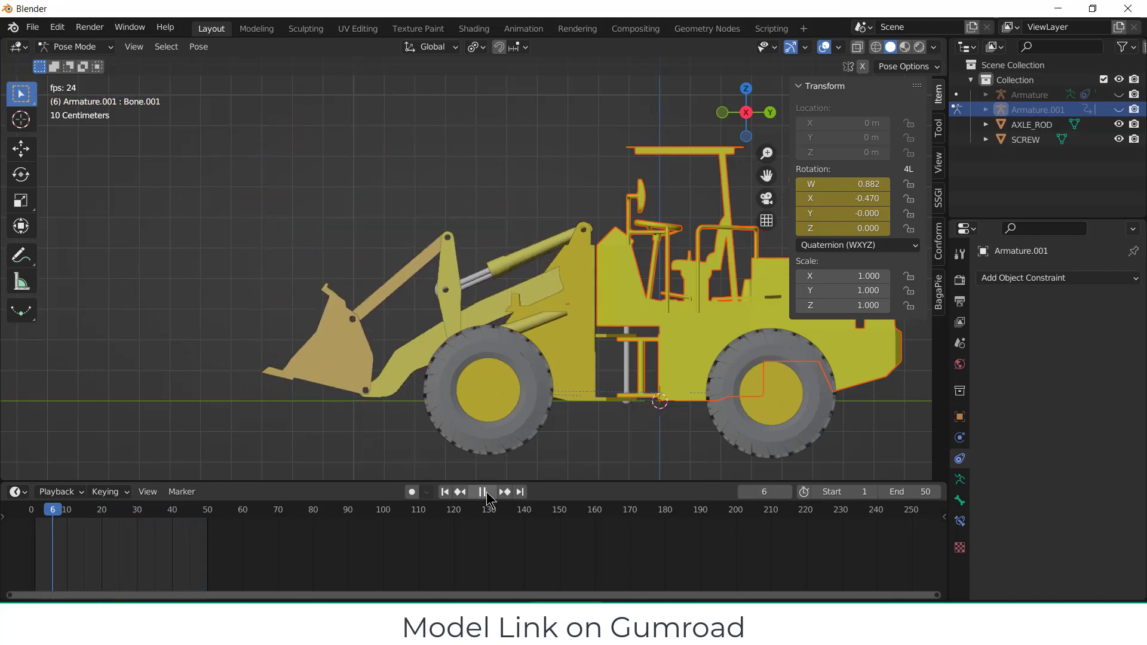
pyautogui.moveTo(466, 430); pyautogui.dragTo(399, 385, button='middle')
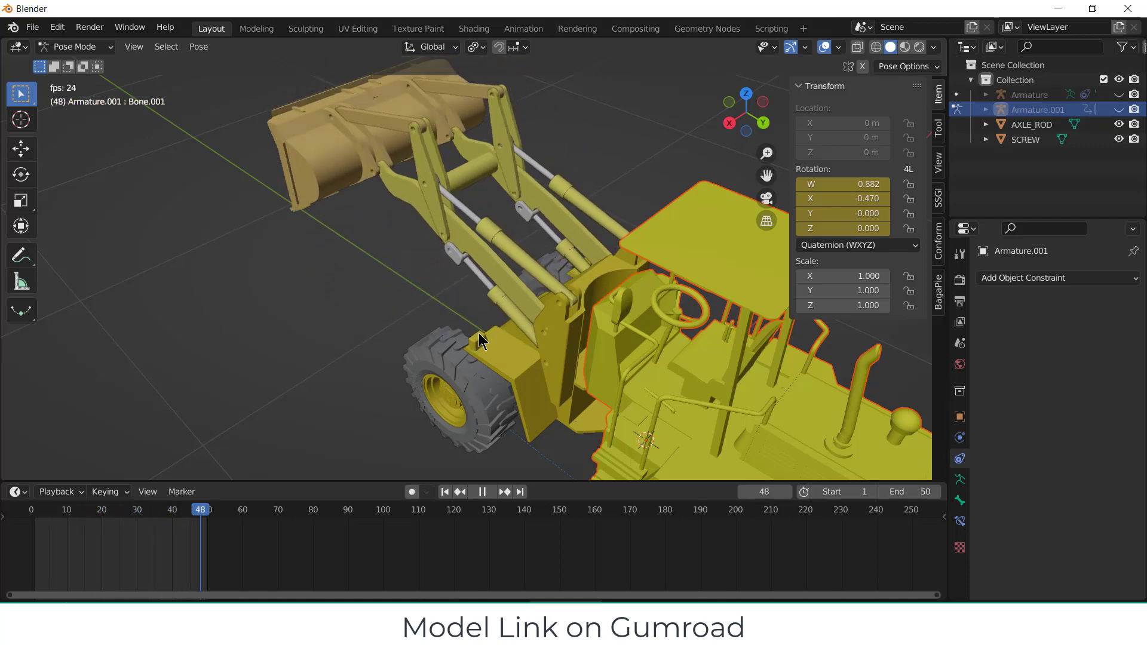
pyautogui.scroll(-2, 405, 384)
pyautogui.moveTo(400, 406); pyautogui.dragTo(503, 354, button='middle')
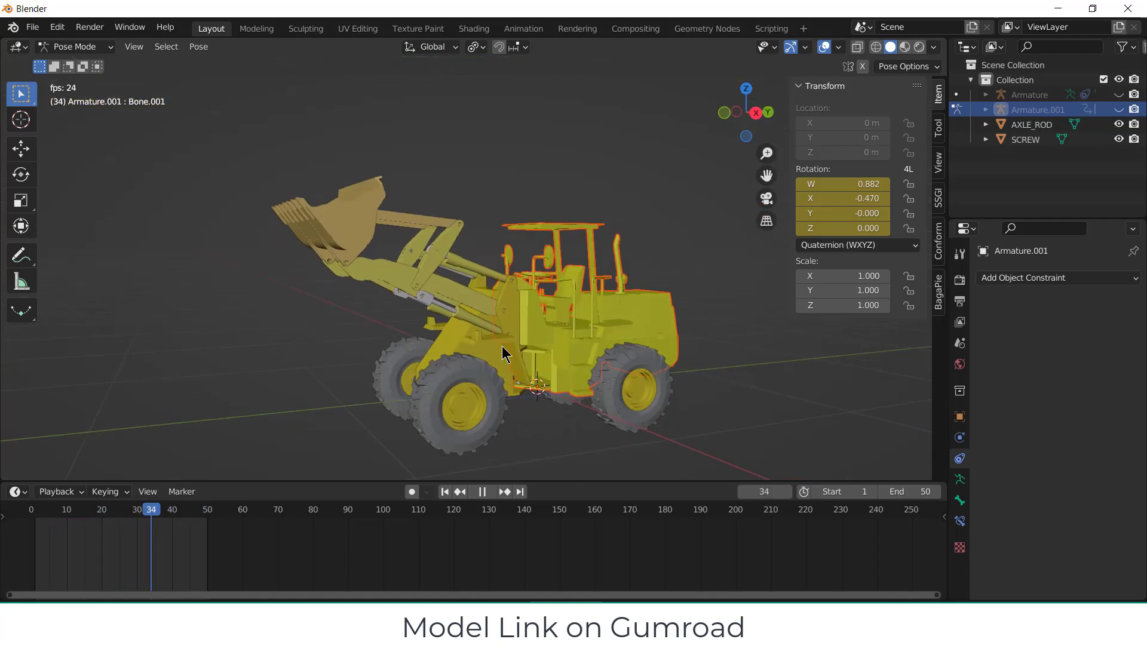
pyautogui.click(482, 492)
pyautogui.click(445, 491)
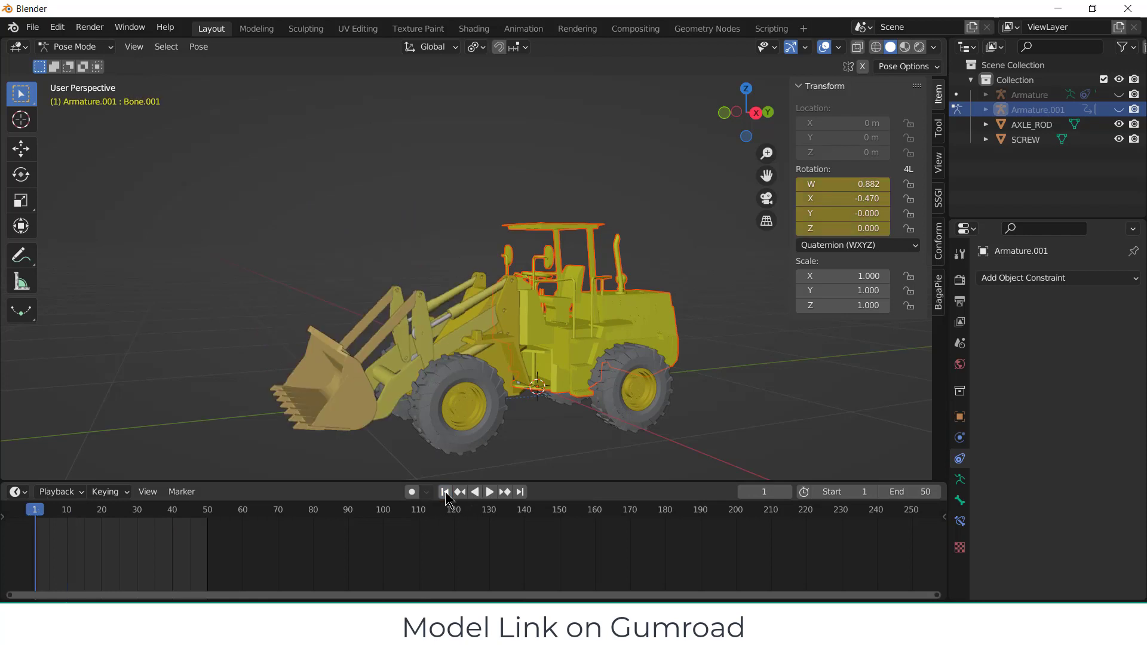
# - Show Armature.001 again with the loader in right orthographic view
pyautogui.press('KP_3')
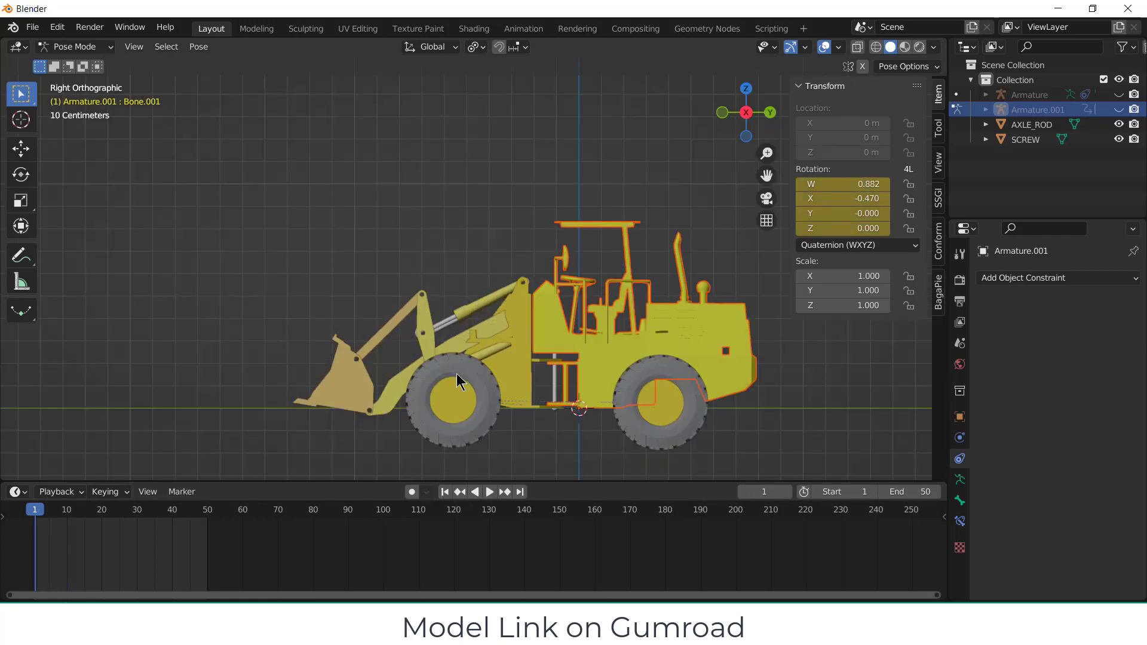
pyautogui.keyDown('shift'); pyautogui.moveTo(457, 381); pyautogui.dragTo(401, 261, button='middle'); pyautogui.keyUp('shift')
pyautogui.click(1119, 109)
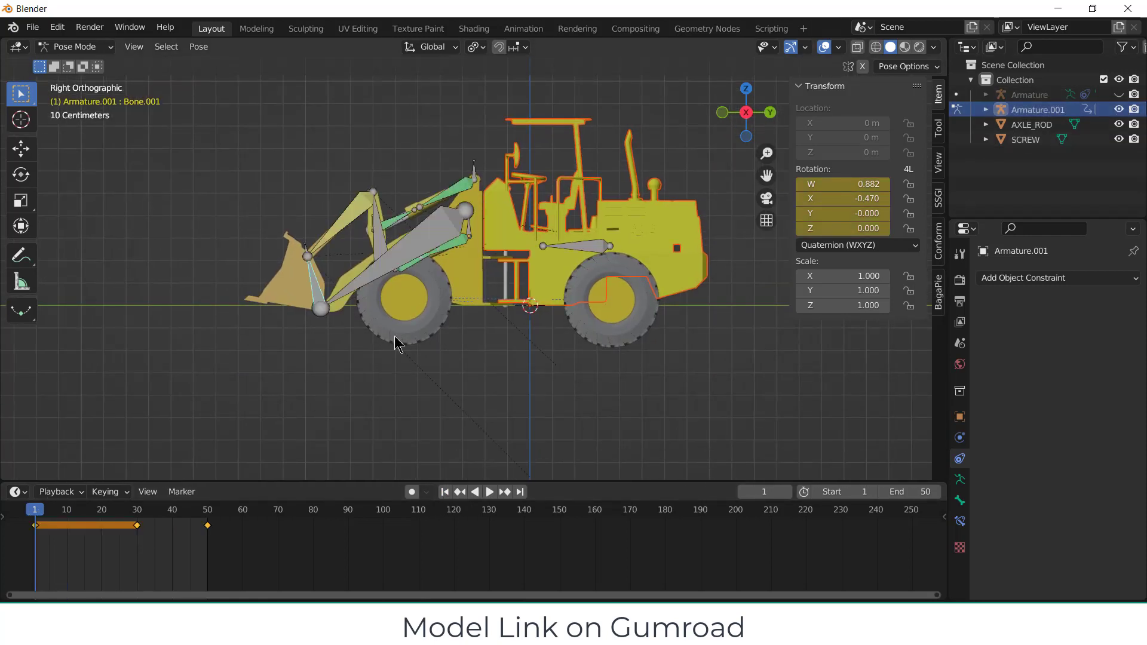
pyautogui.keyDown('shift'); pyautogui.moveTo(452, 294); pyautogui.dragTo(449, 347, button='middle'); pyautogui.keyUp('shift')
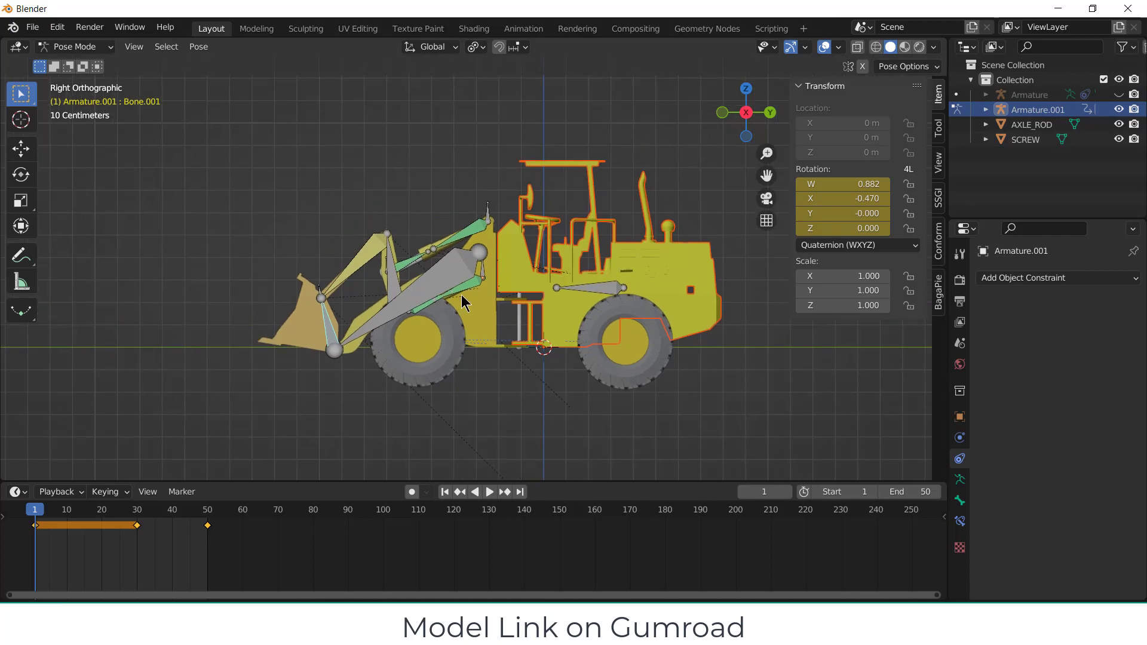
pyautogui.scroll(2, 472, 294)
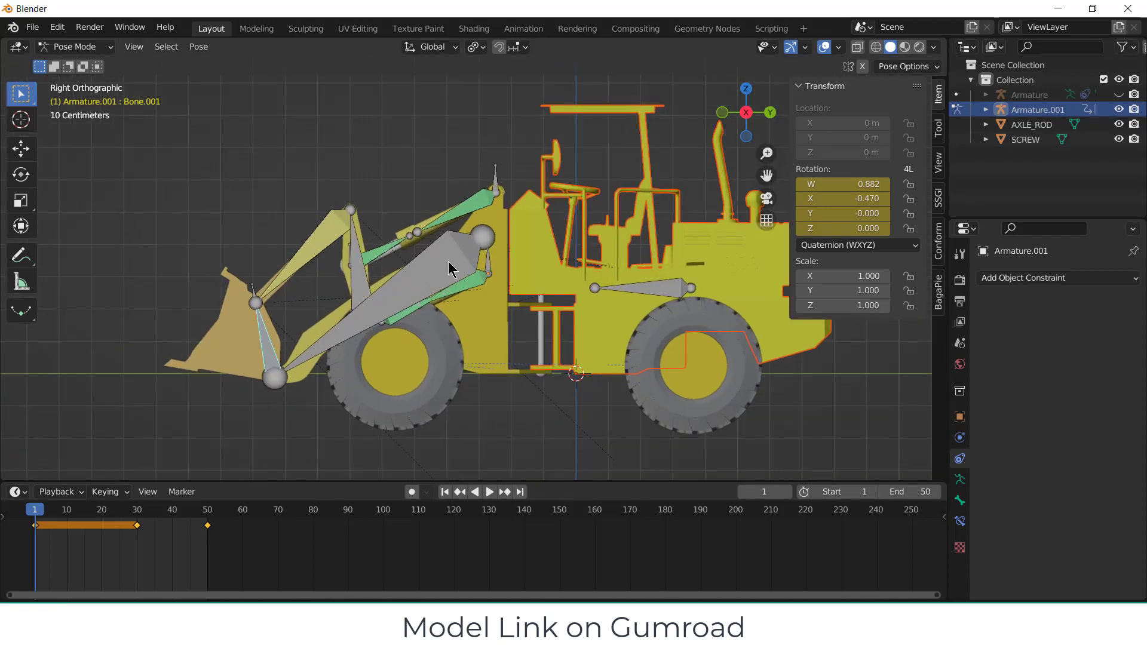
# - Select the main boom bone, change the timeline area to a Dope Sheet, and enlarge it
pyautogui.click(456, 264)
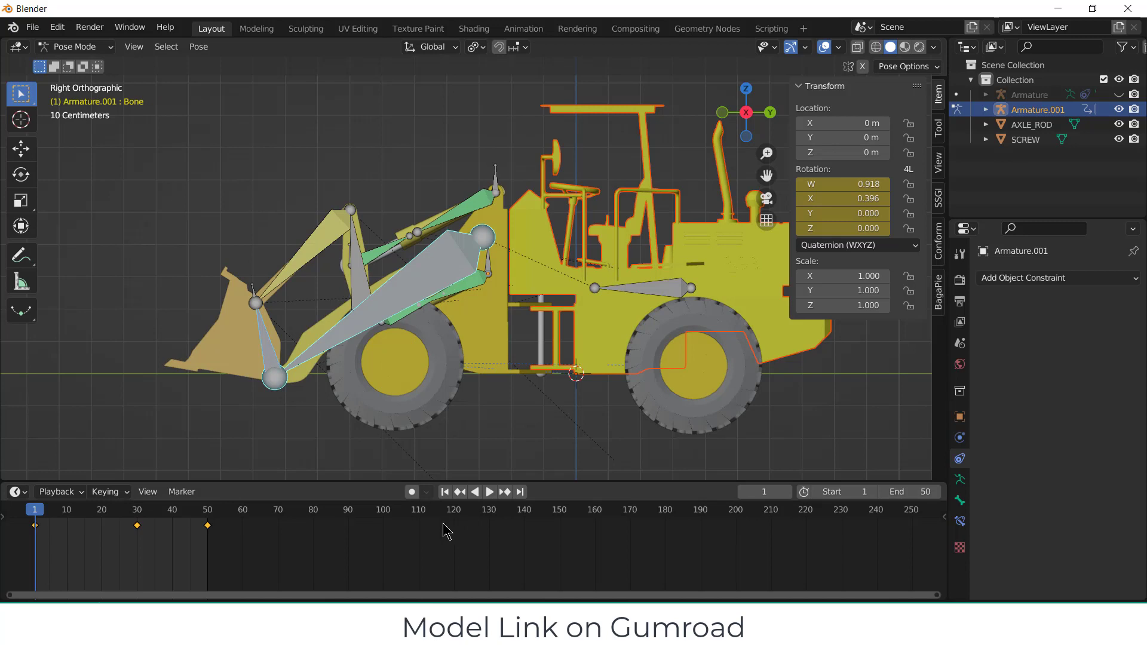
pyautogui.click(23, 493)
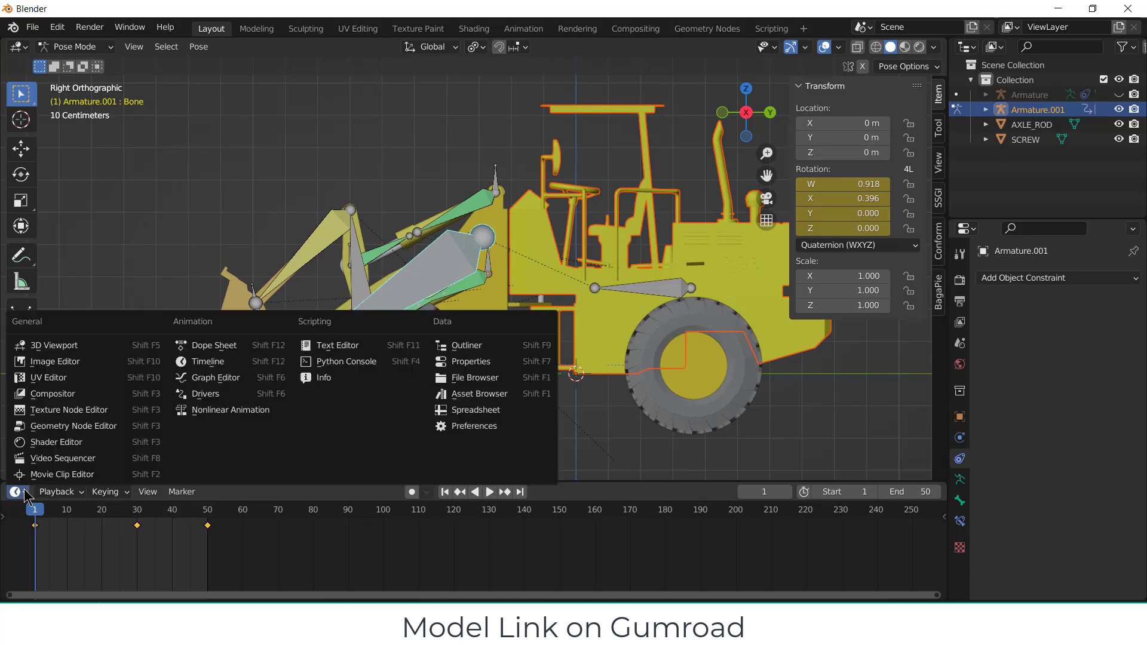
pyautogui.click(212, 346)
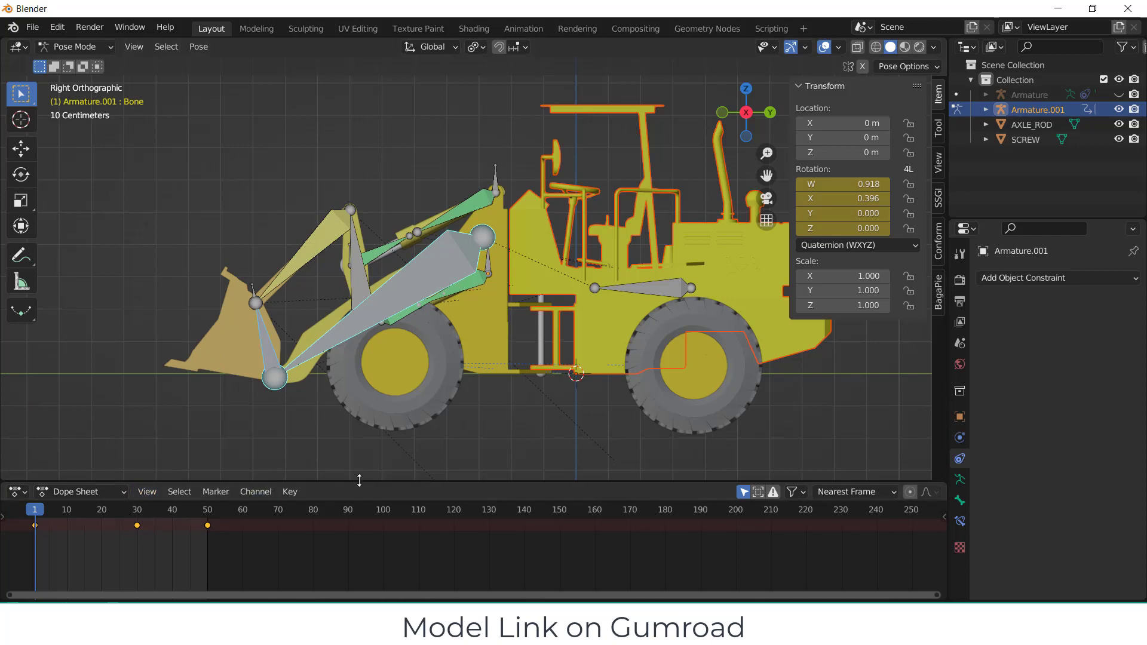
pyautogui.moveTo(359, 480); pyautogui.dragTo(359, 358)
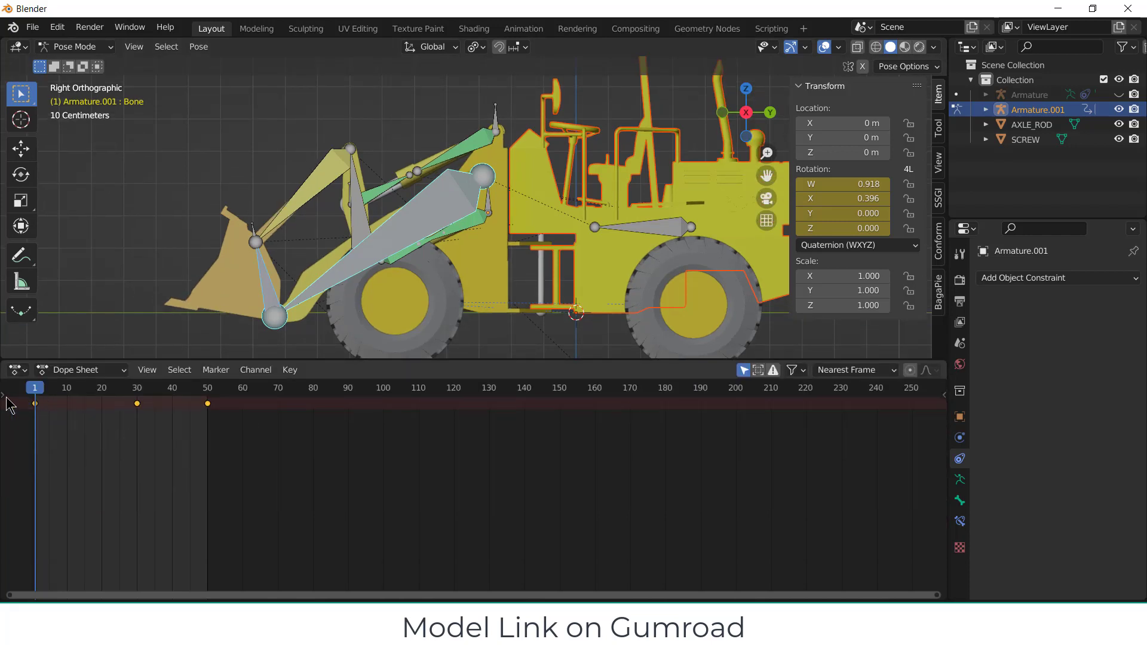
# - Add a marker at frame 1 and expand the rotation channels of Bone and Bone.001 in the Dope Sheet
pyautogui.press('m')
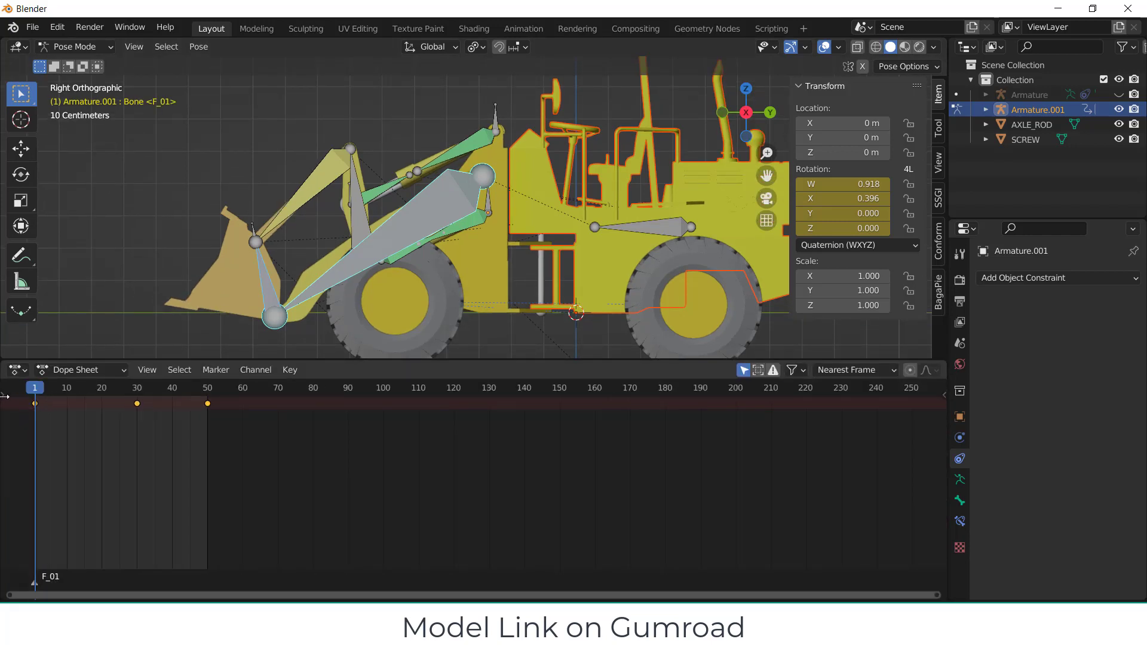
pyautogui.click(5, 396)
pyautogui.click(6, 405)
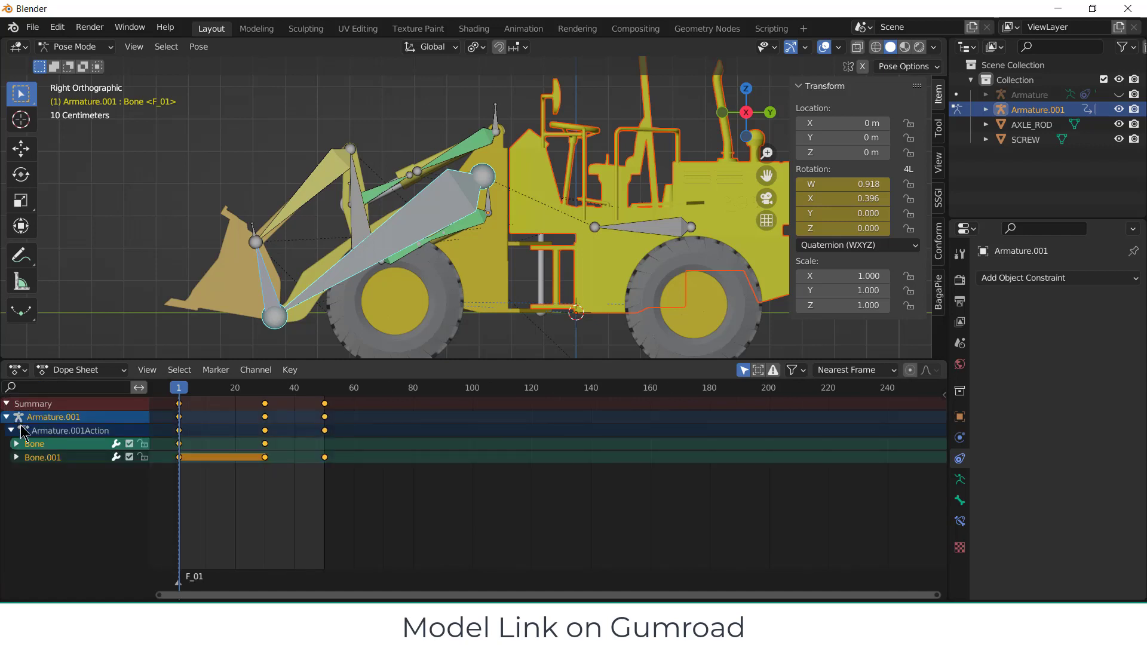
pyautogui.click(34, 445)
pyautogui.click(17, 458)
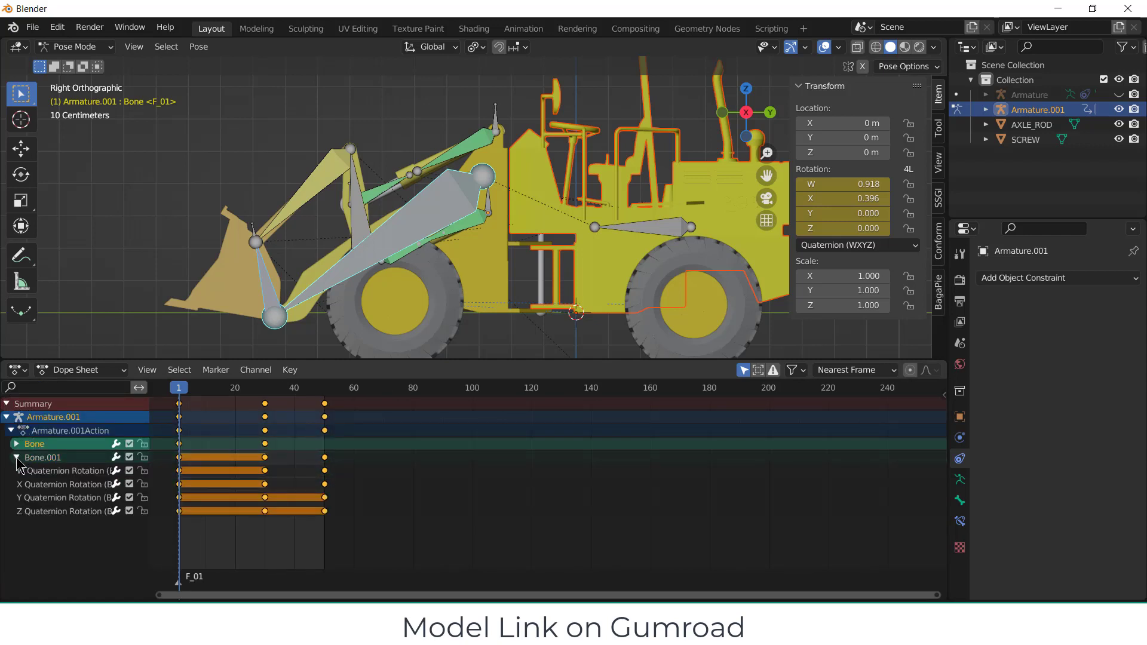
pyautogui.click(16, 444)
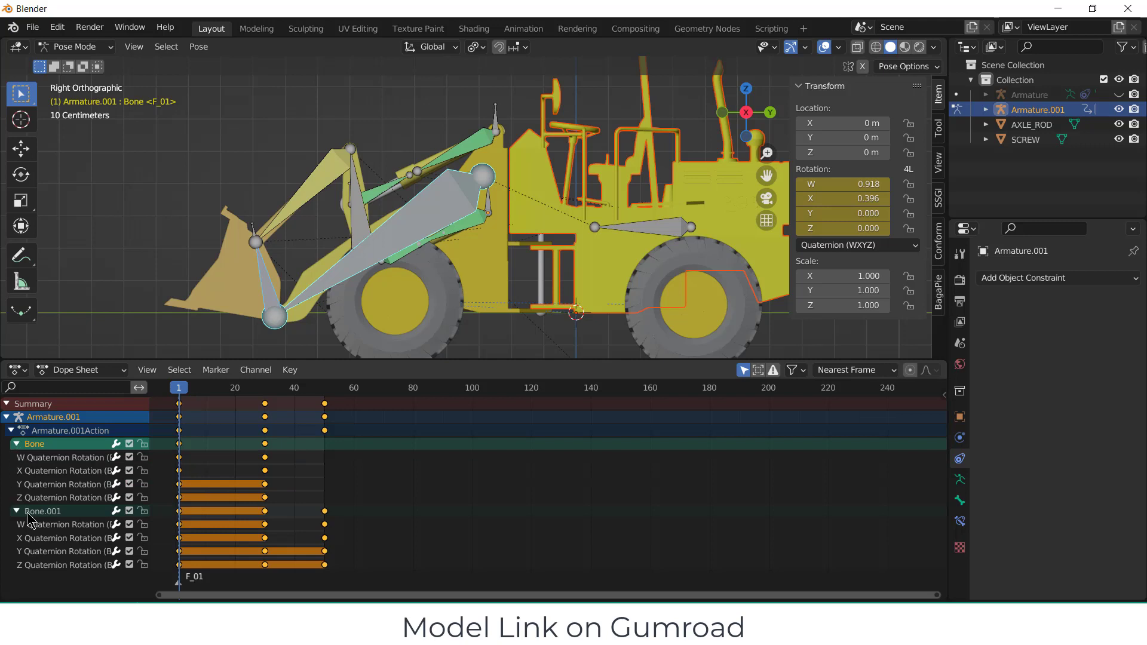
# - Move all keyframes of both bones about 120 frames later so the animation starts at about frame 121
pyautogui.moveTo(396, 401); pyautogui.dragTo(183, 573)
pyautogui.press('g')
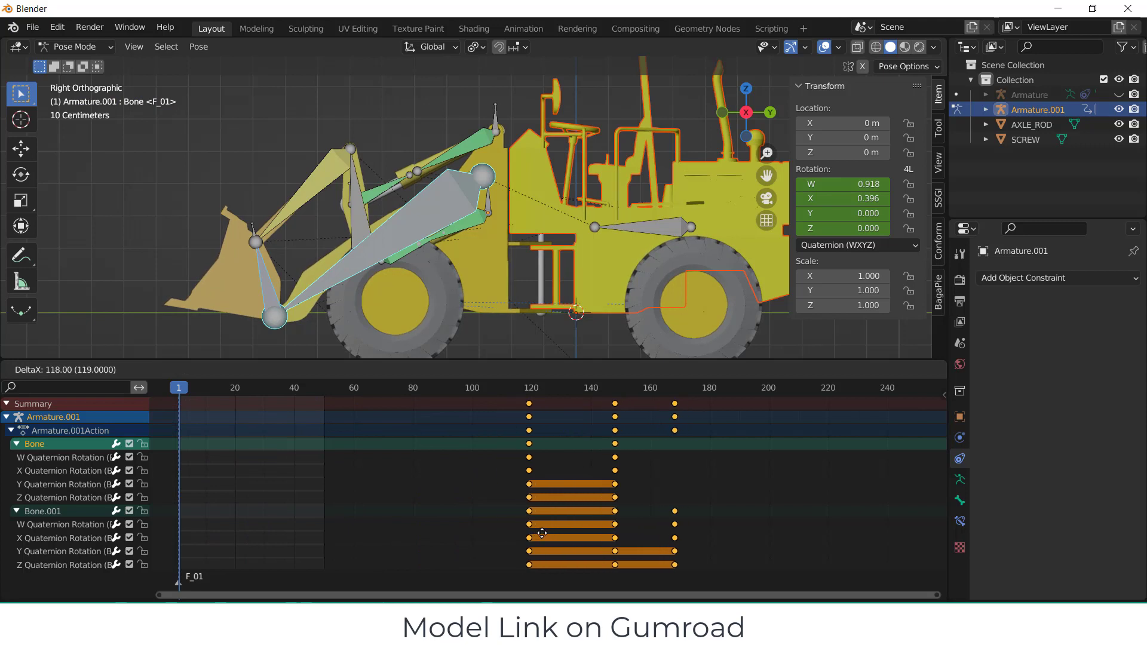
pyautogui.click(548, 533)
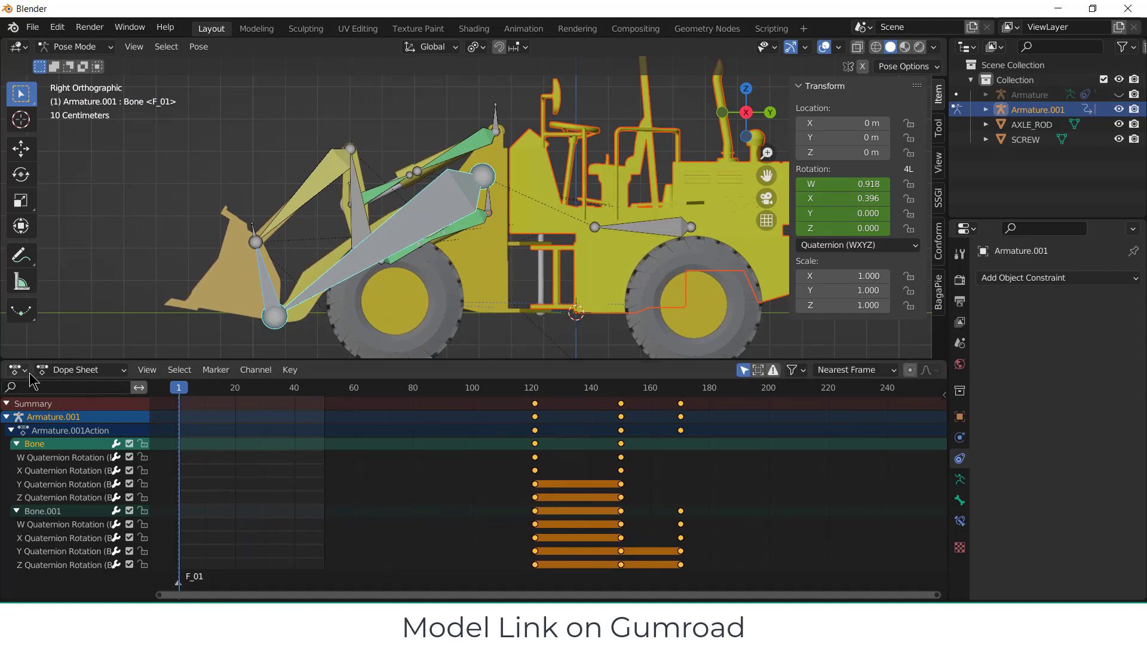
# - Split a second area off below the Dope Sheet, try it as a Graph Editor, and set it to Timeline
pyautogui.moveTo(5, 598); pyautogui.dragTo(10, 459)
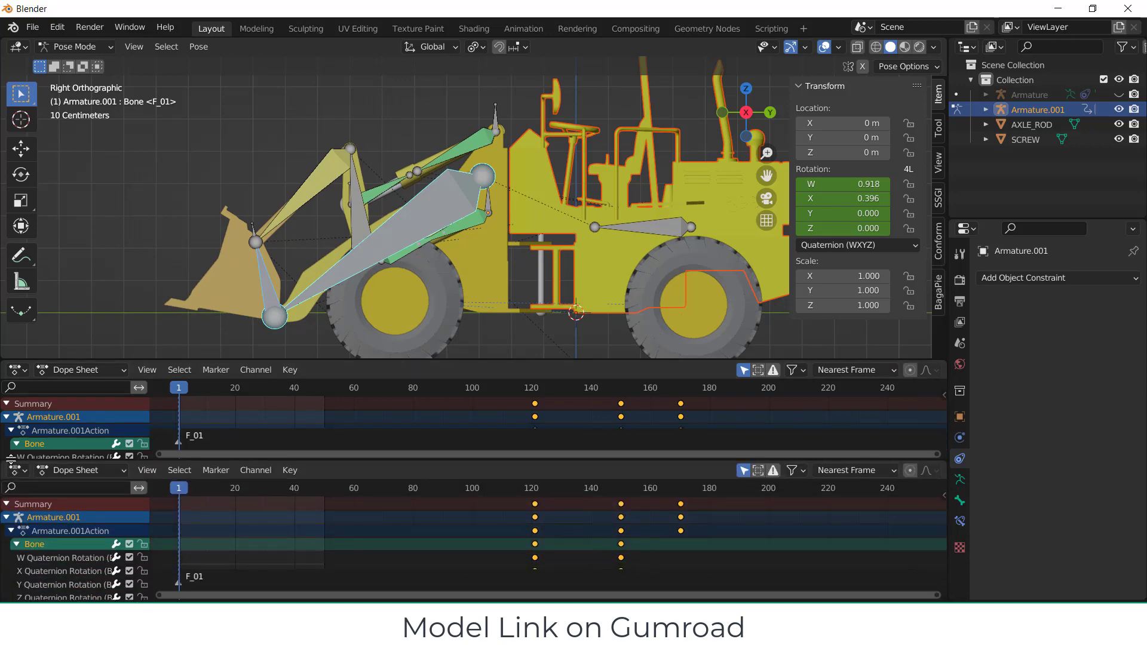
pyautogui.click(23, 473)
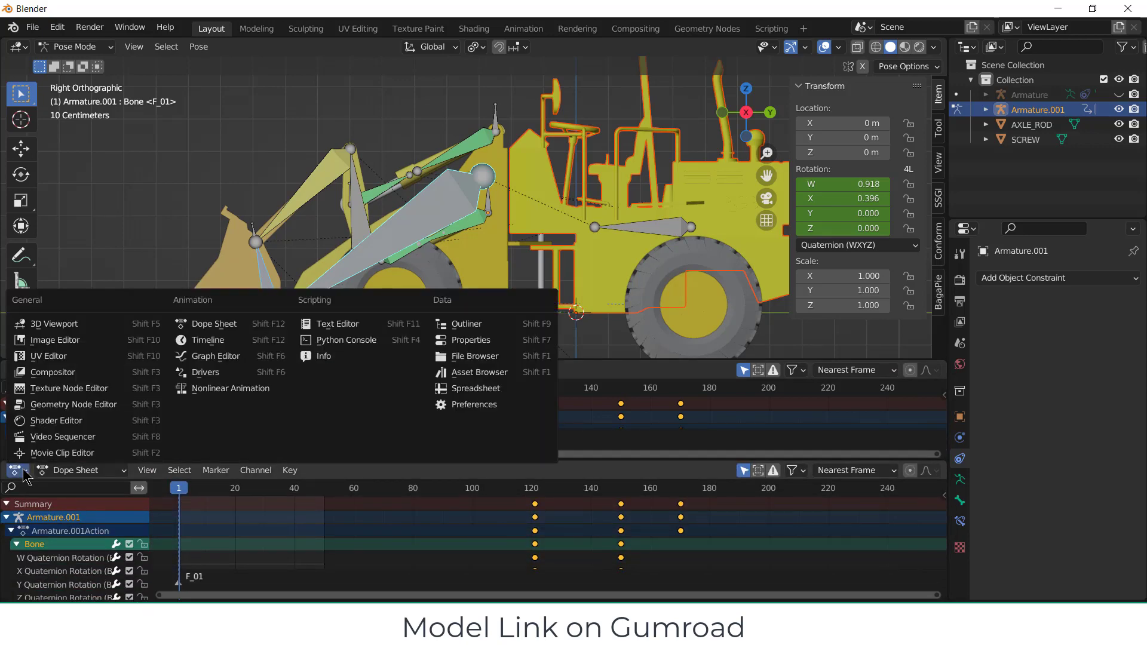
pyautogui.click(216, 357)
pyautogui.click(17, 471)
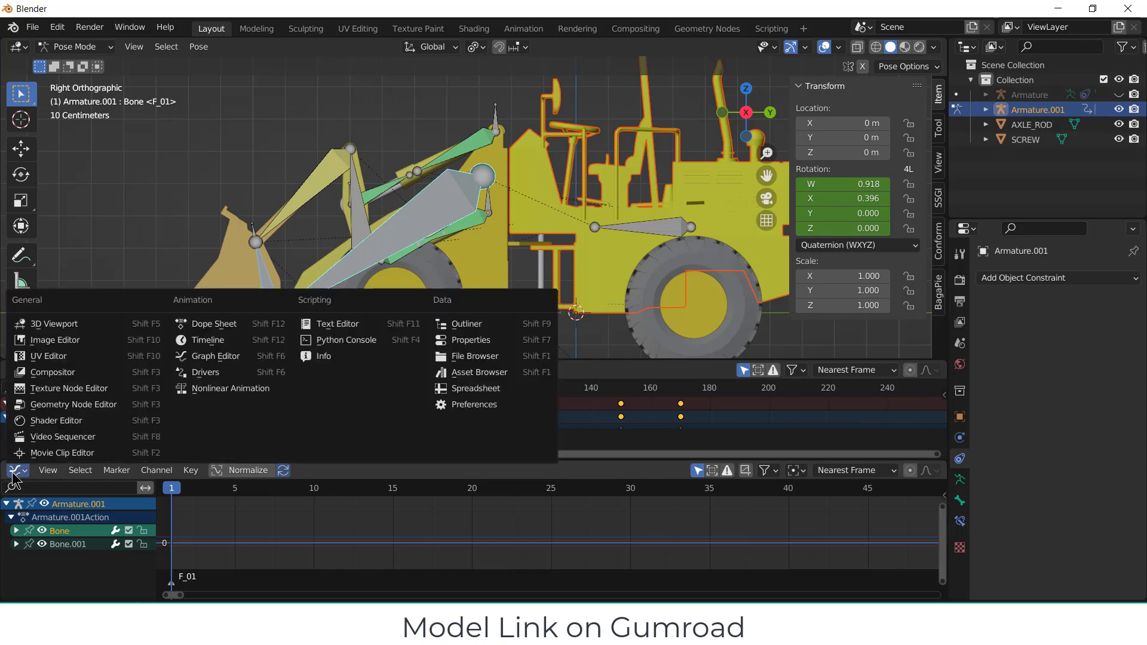
pyautogui.click(208, 340)
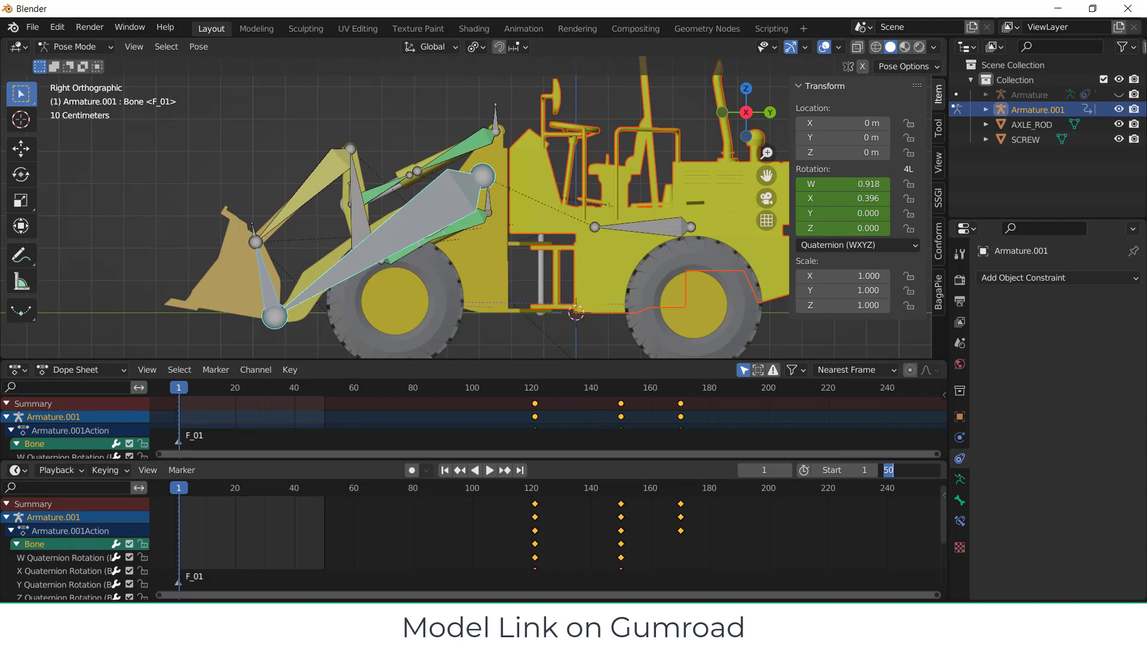
# - Set the scene's end frame to 200 and insert a Location keyframe for the rear-body bone at frame 1
pyautogui.write('200')
pyautogui.press('Return')
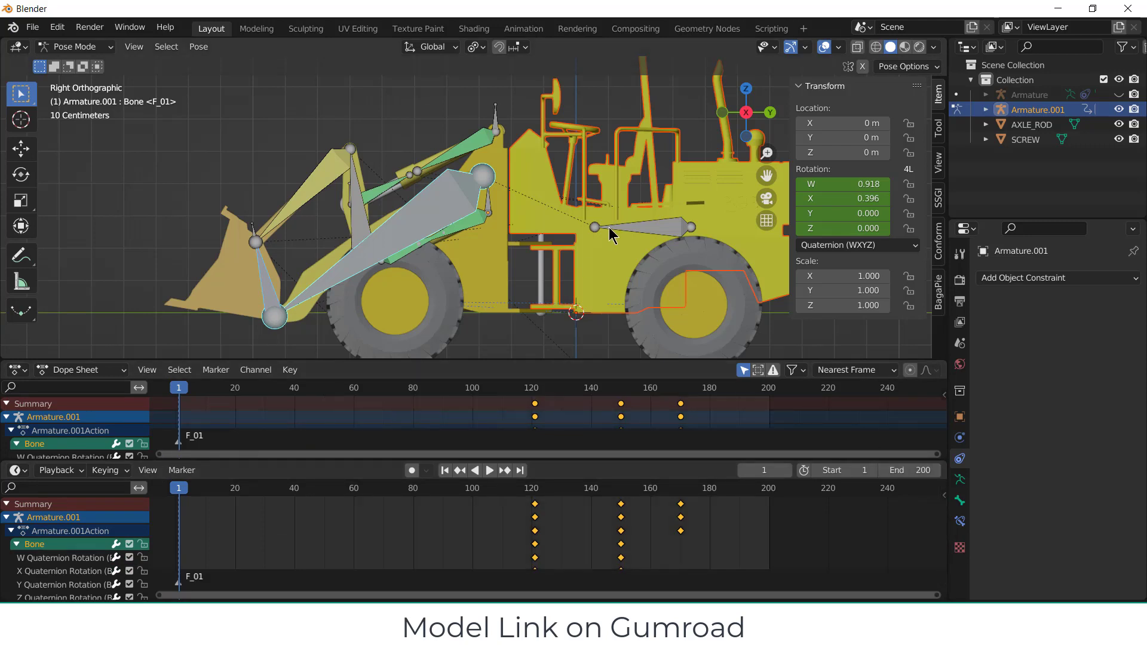
pyautogui.click(654, 230)
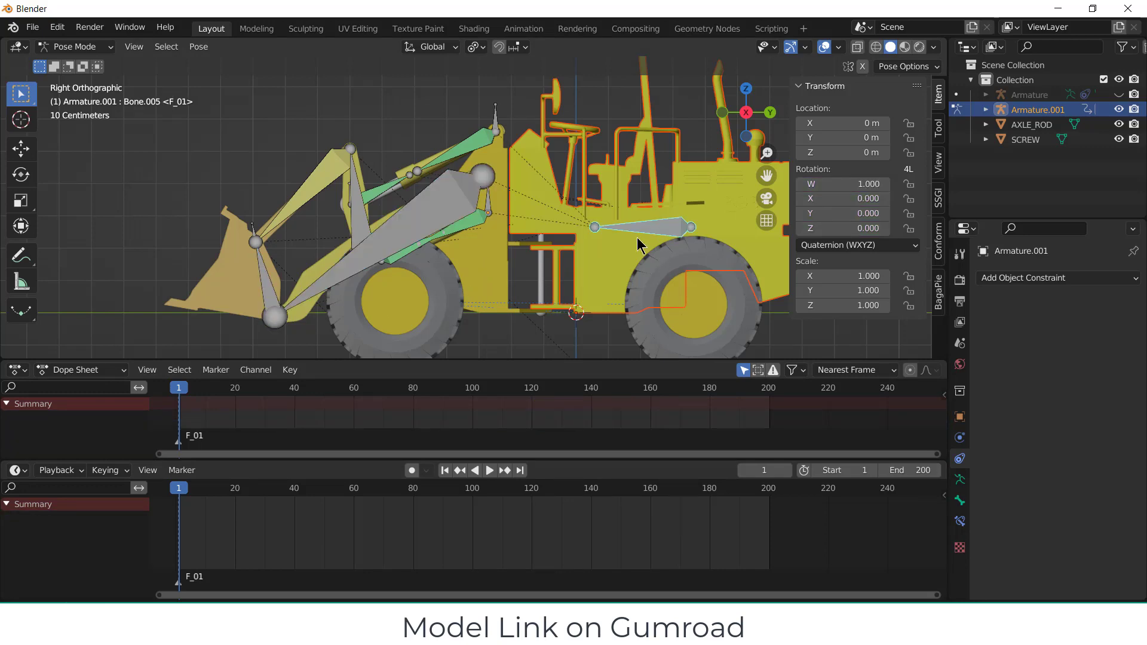
pyautogui.scroll(-2, 511, 196)
pyautogui.keyDown('shift'); pyautogui.moveTo(555, 203); pyautogui.dragTo(568, 216, button='middle'); pyautogui.keyUp('shift')
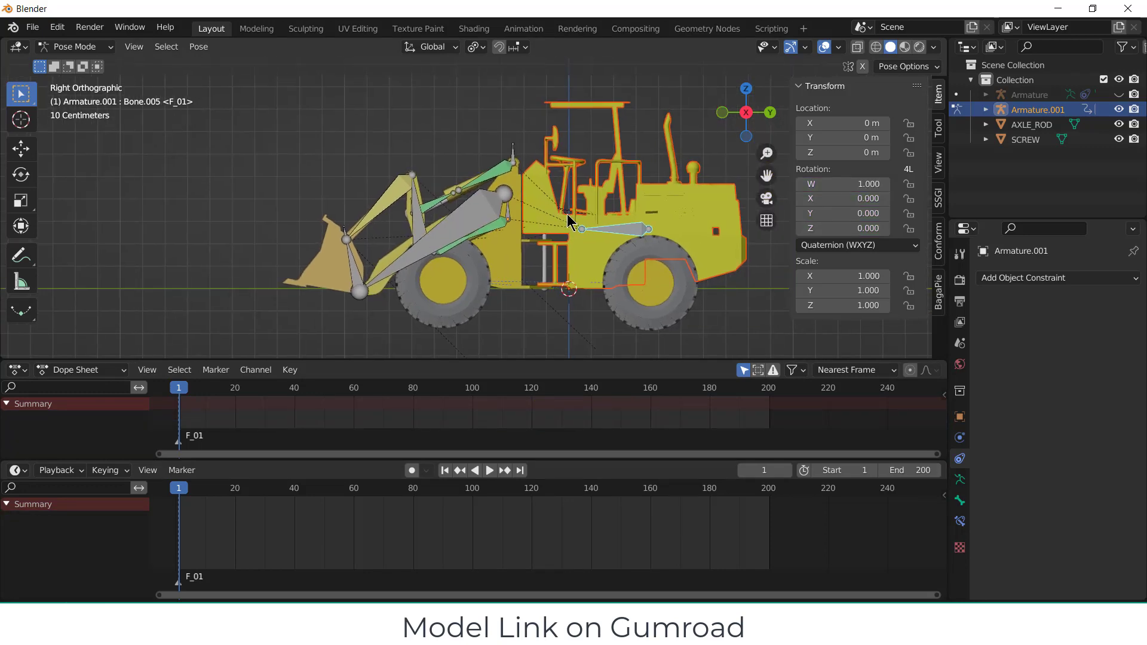
pyautogui.press('i')
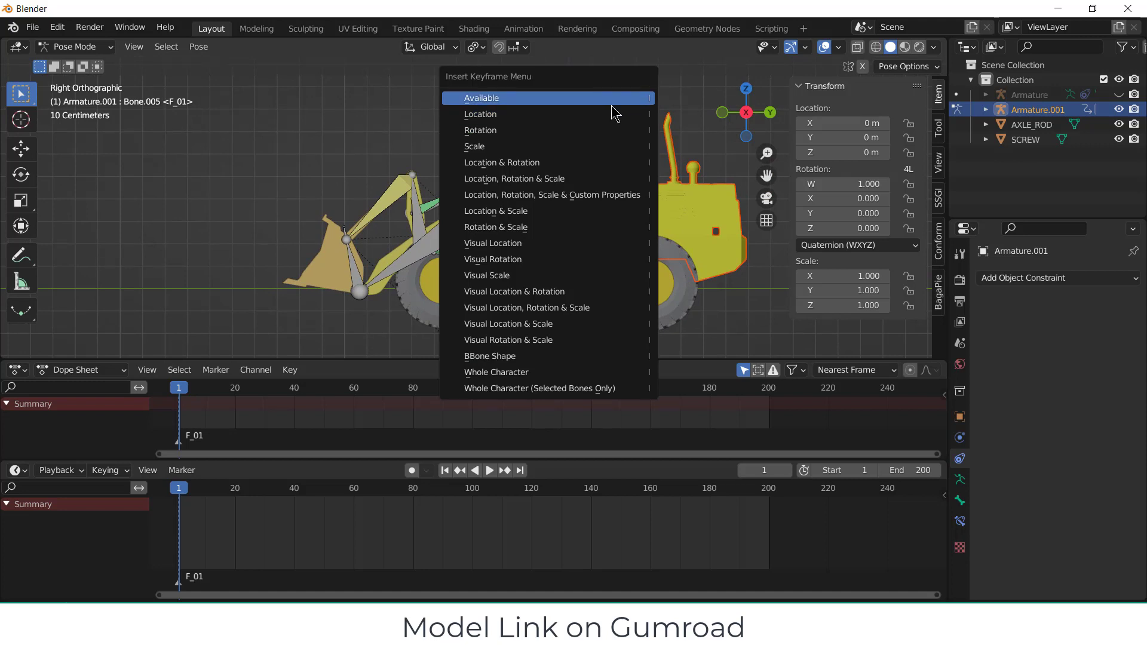
pyautogui.click(613, 117)
# - At frame 40, move the rear-body bone about -1.09 m along global Y and insert a Location keyframe
pyautogui.press('space')
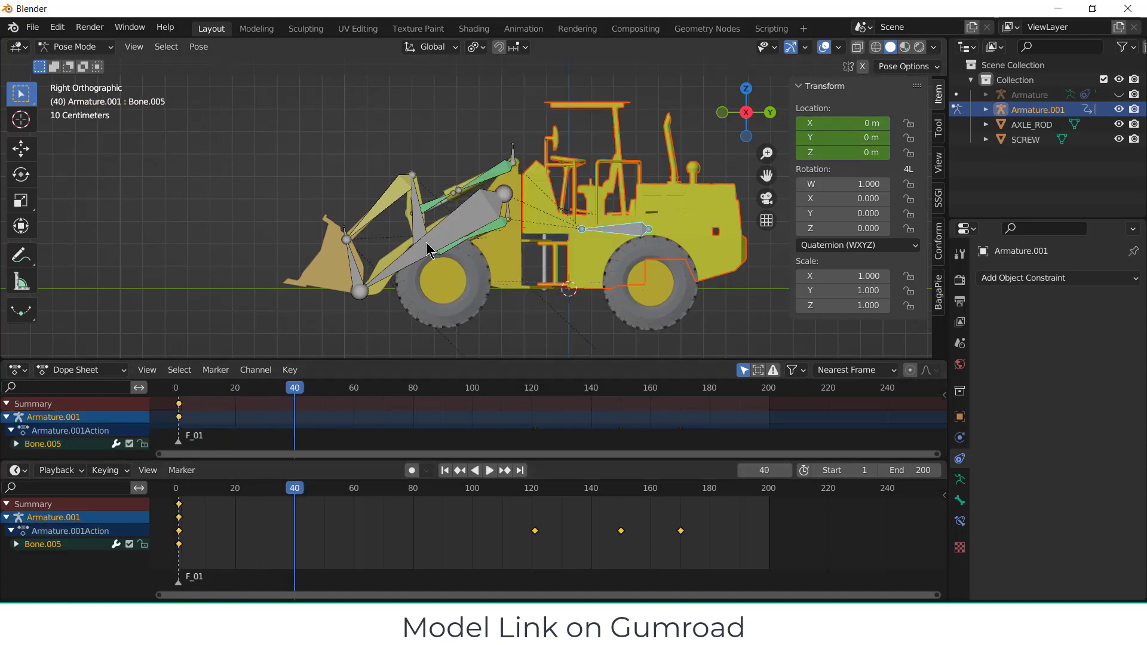
pyautogui.press('g')
pyautogui.press('y')
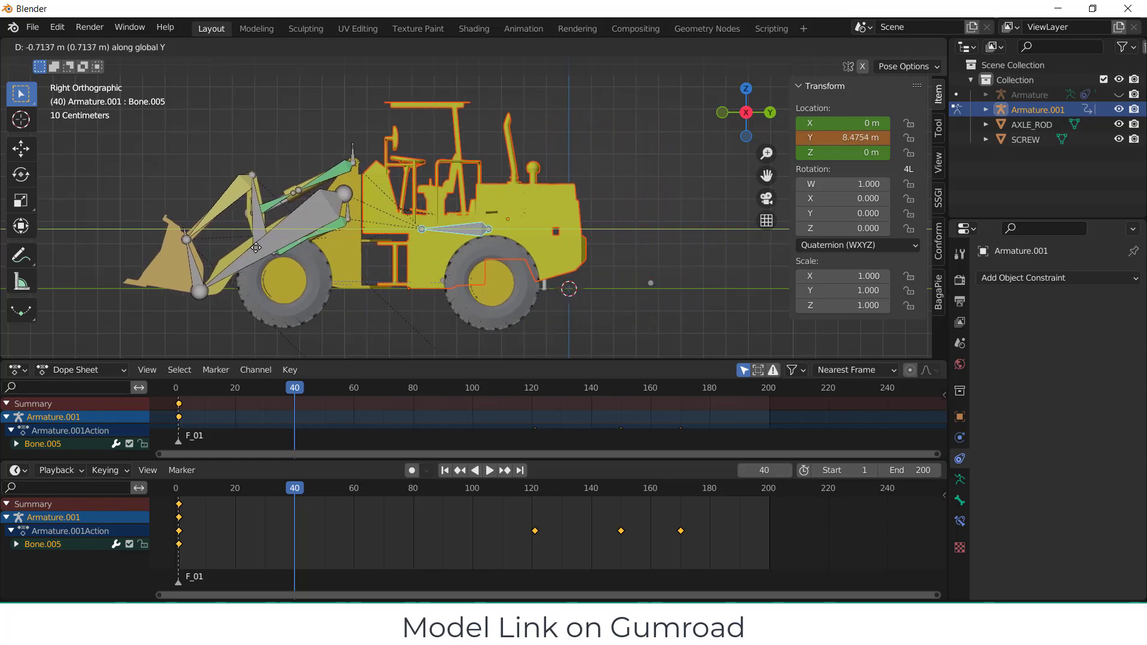
pyautogui.click(460, 209)
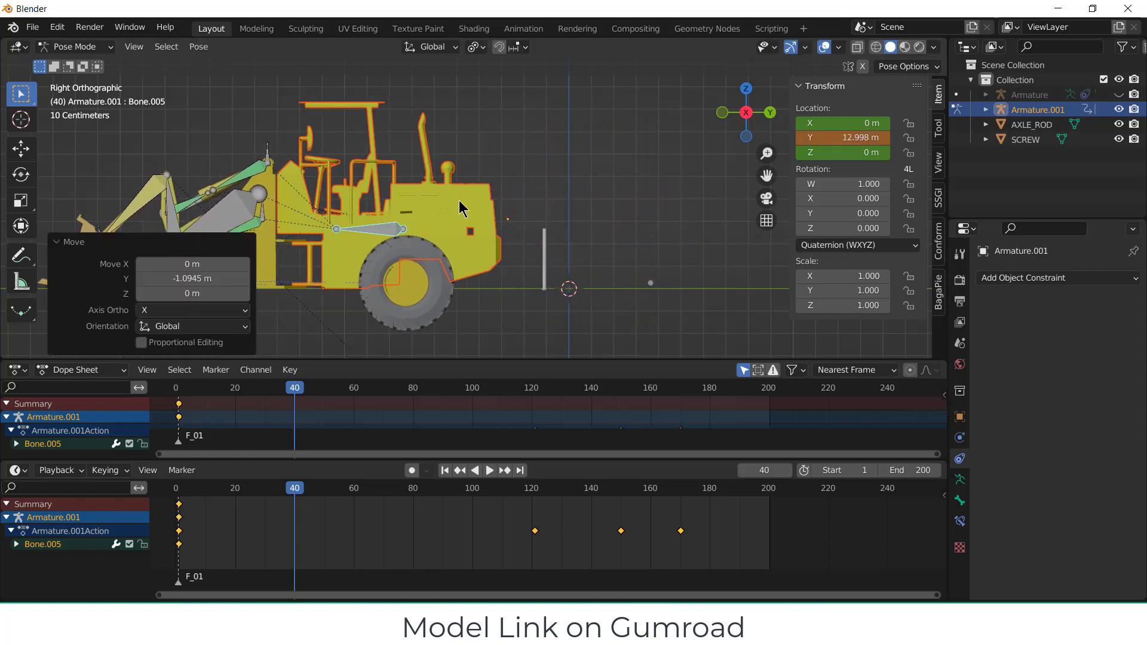
pyautogui.press('i')
pyautogui.click(640, 150)
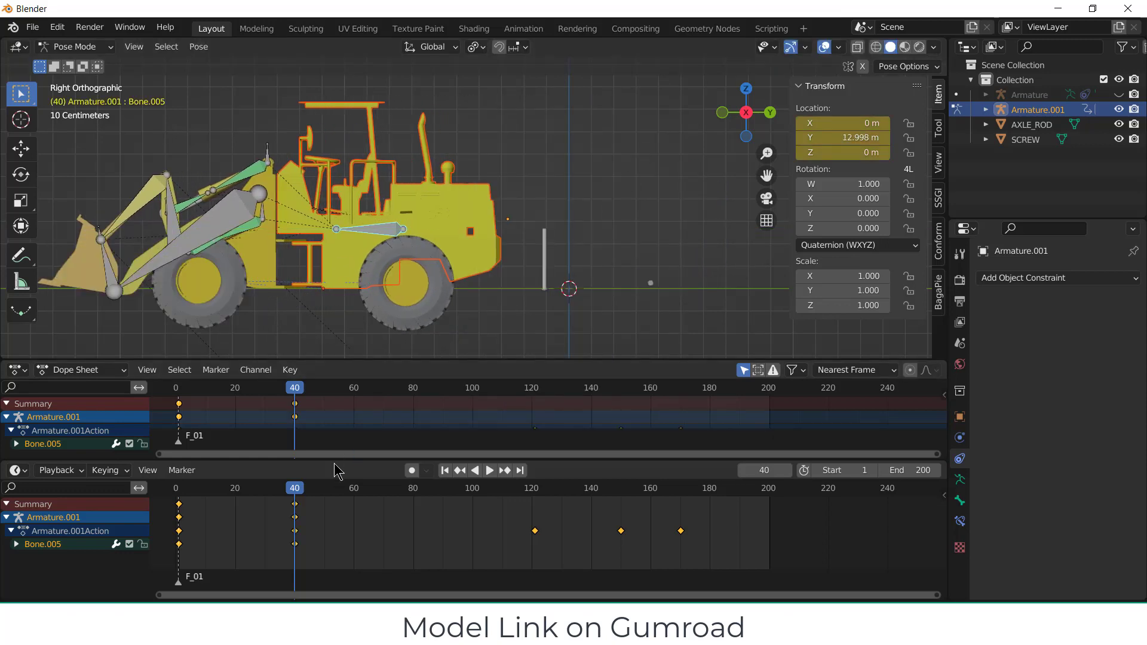
# - At frame 80, move the rear-body bone back about 1.09 m along global Y and insert a Location keyframe
pyautogui.moveTo(311, 489); pyautogui.dragTo(387, 481)
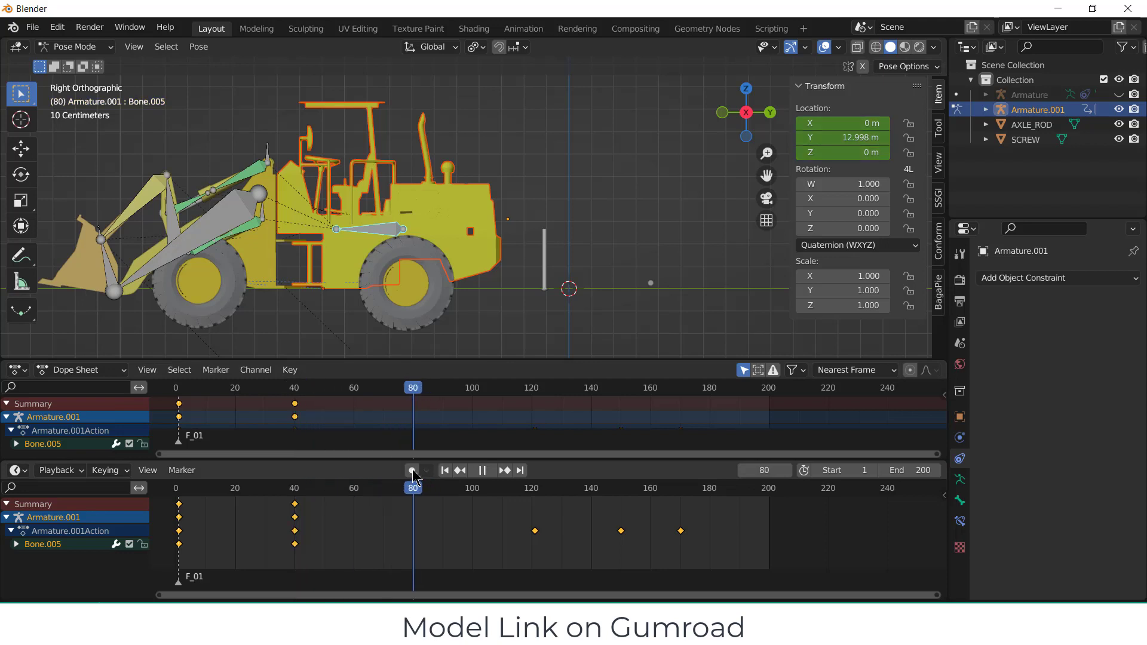
pyautogui.press('g')
pyautogui.press('y')
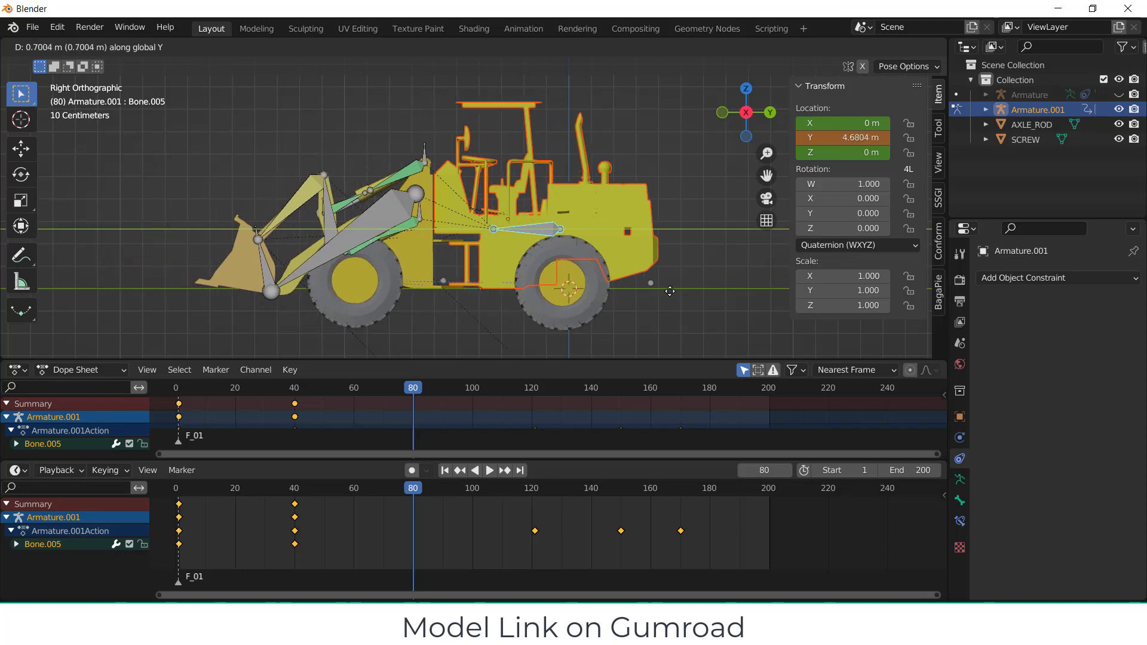
pyautogui.click(743, 286)
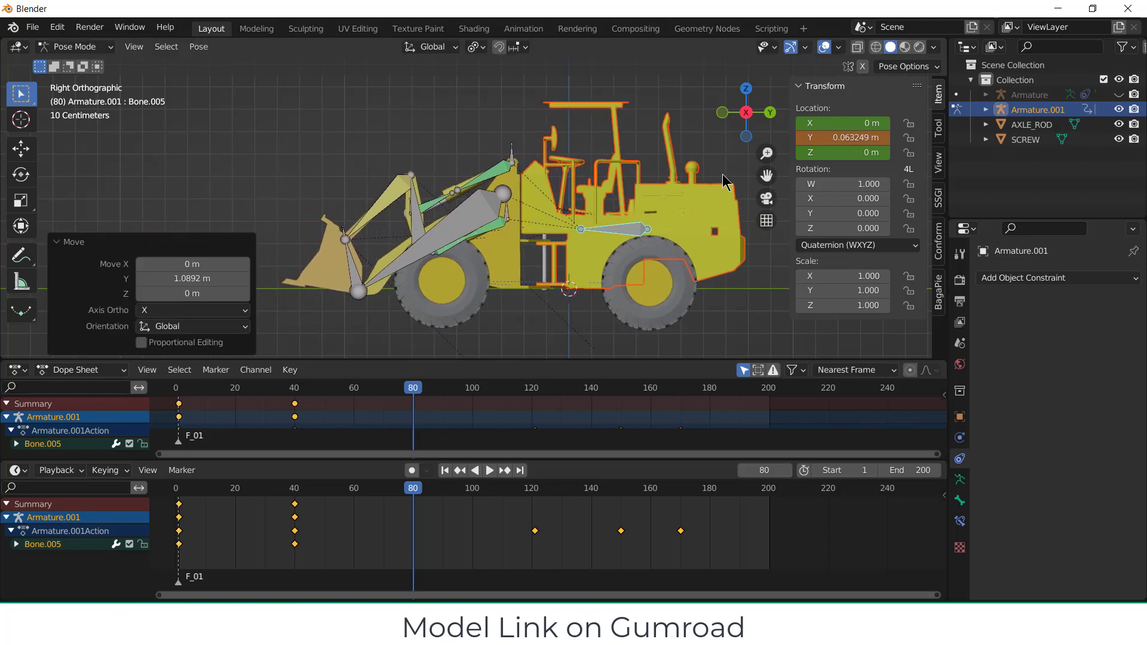
pyautogui.press('i')
pyautogui.click(657, 175)
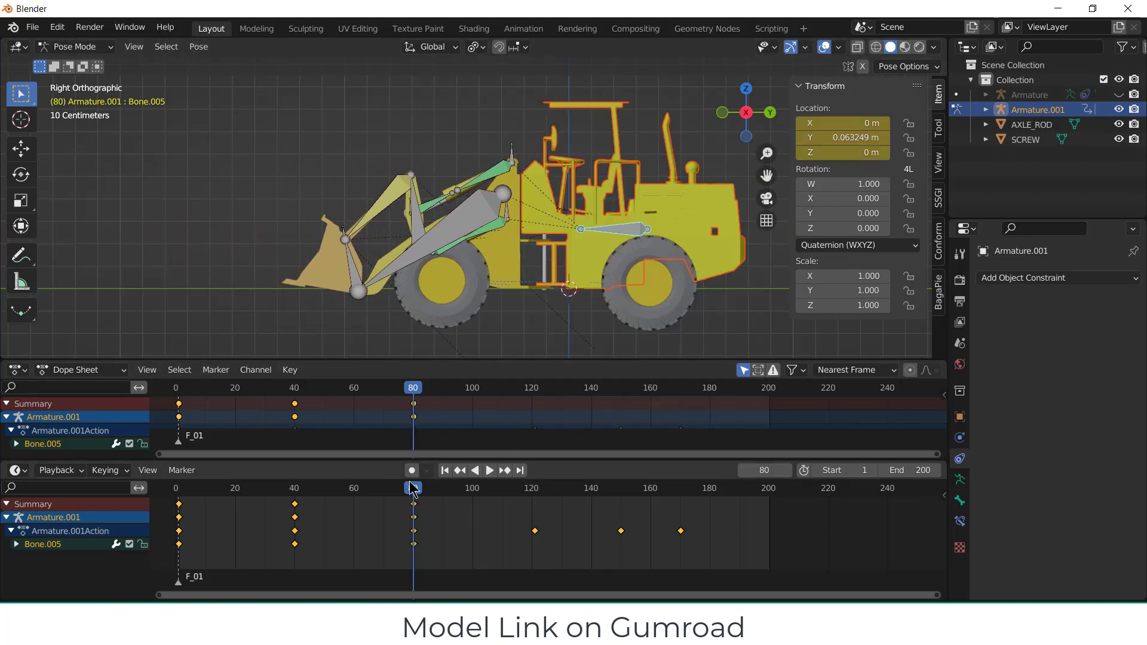
# - Enlarge the lower Timeline area and scrub between frames 119 and 66 to check the loader's driving motion
pyautogui.moveTo(413, 489); pyautogui.dragTo(534, 479)
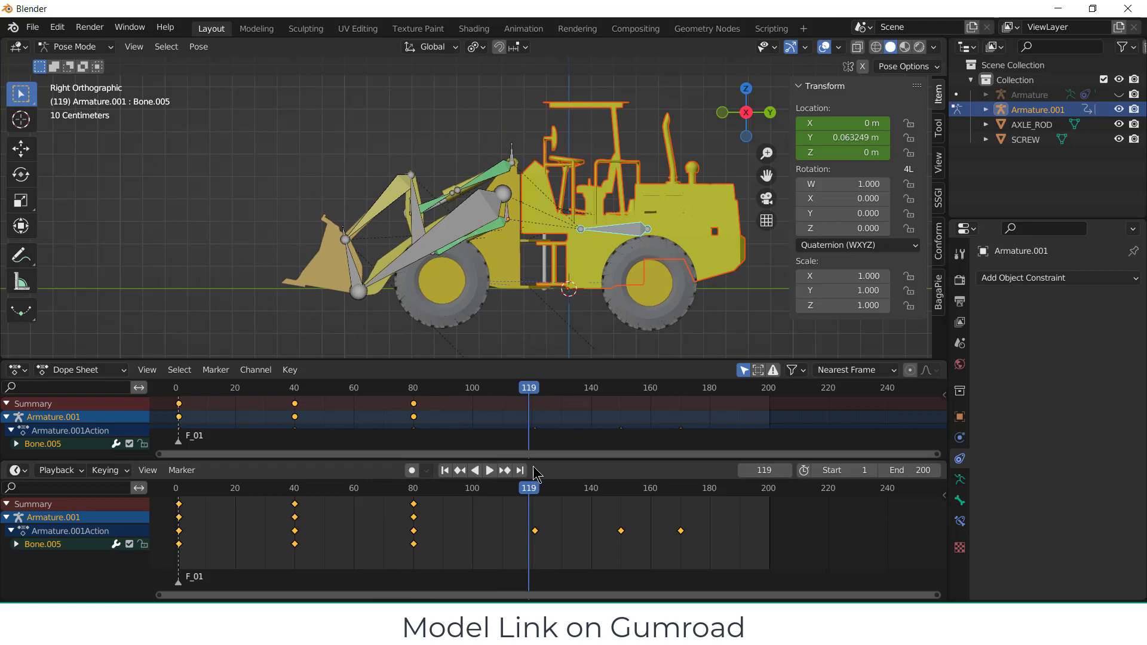
pyautogui.moveTo(678, 458); pyautogui.dragTo(665, 437)
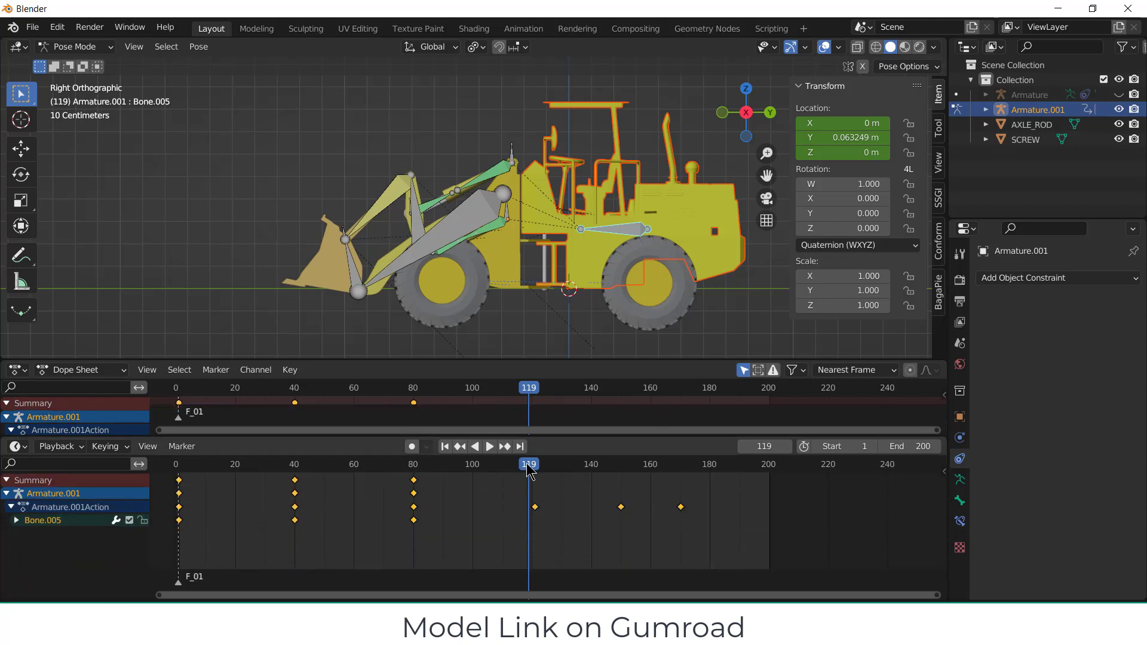
pyautogui.moveTo(529, 470); pyautogui.dragTo(371, 471)
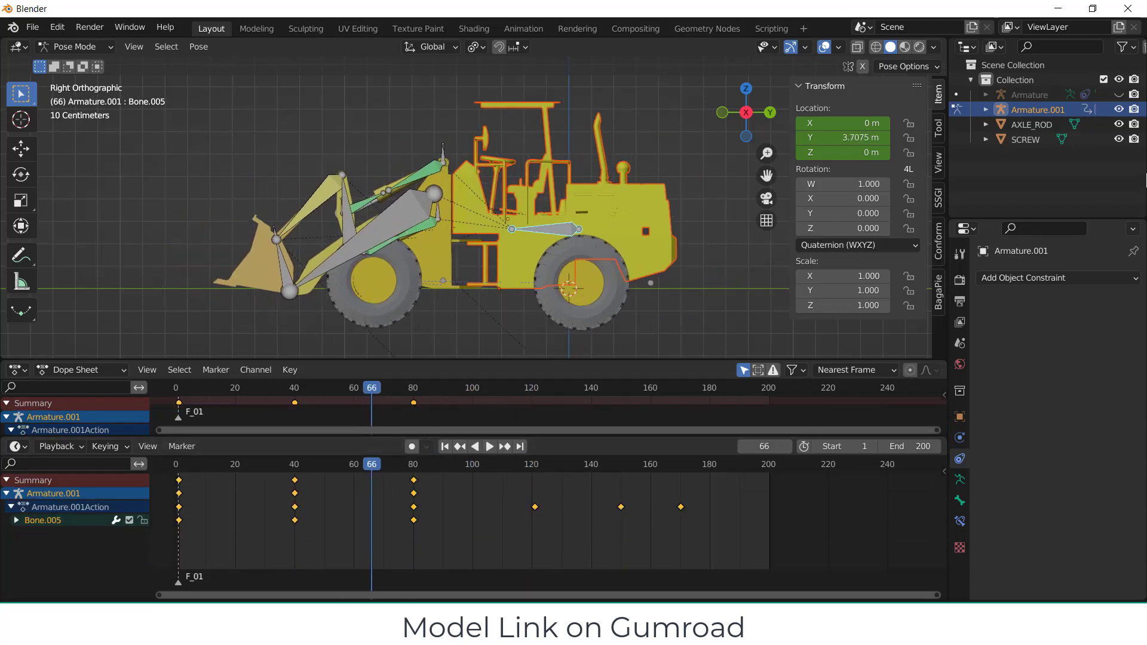
# - Hide Armature.001 and play the animation from the first frame, viewing the loader from an angled perspective
pyautogui.click(1119, 110)
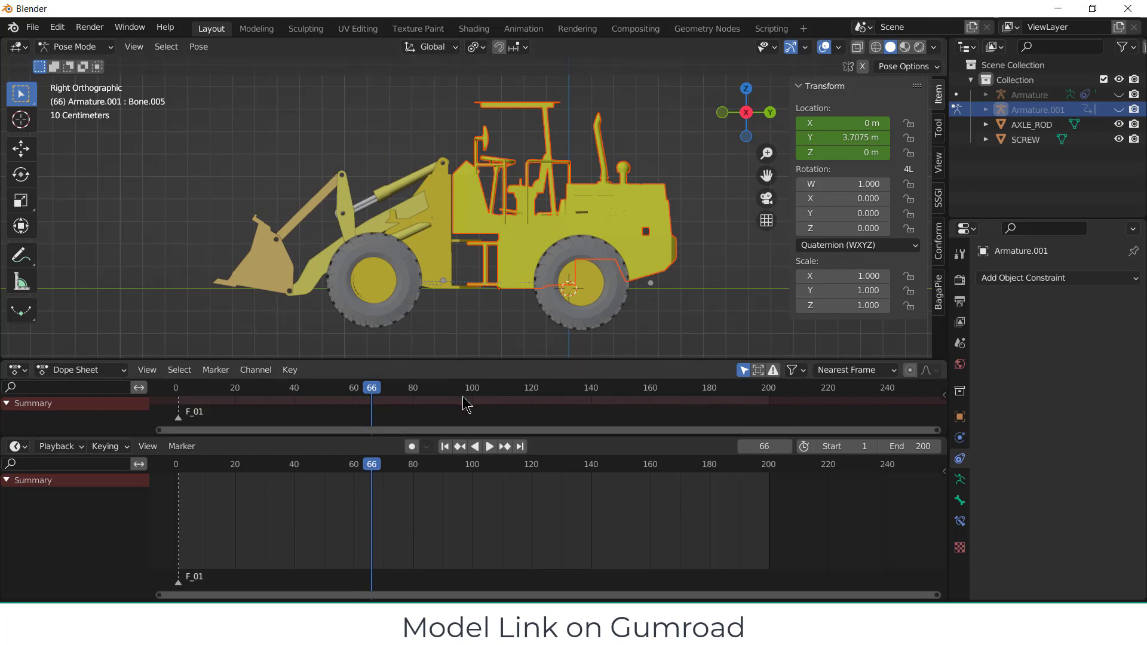
pyautogui.click(445, 448)
pyautogui.click(490, 448)
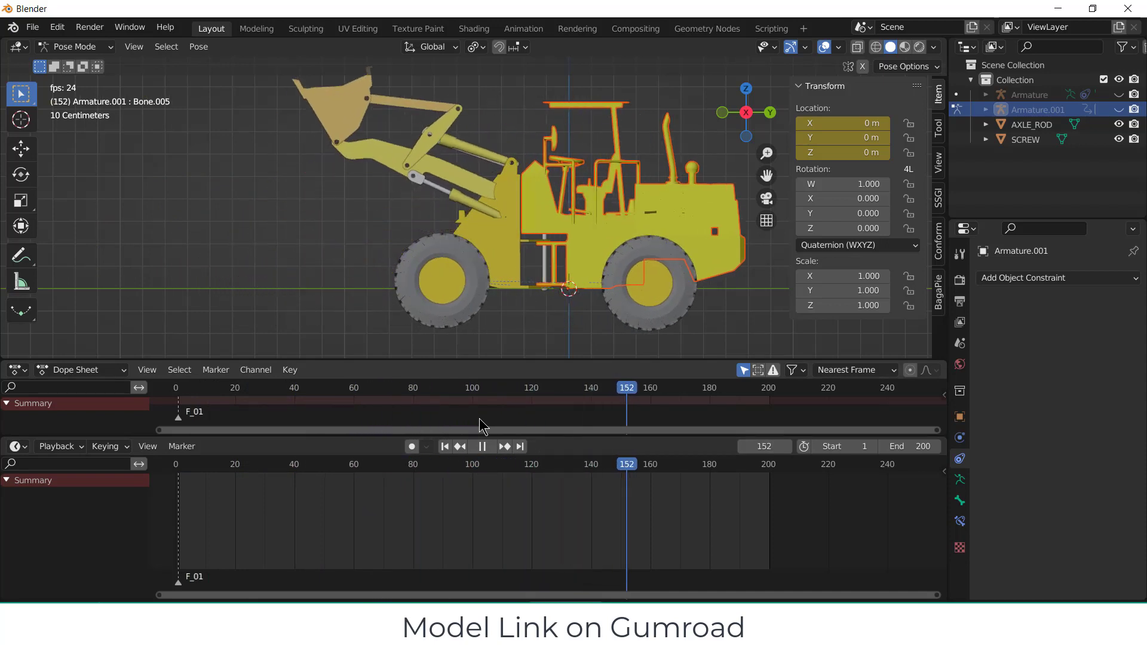
pyautogui.scroll(-2, 428, 246)
pyautogui.moveTo(437, 247); pyautogui.dragTo(469, 277, button='middle')
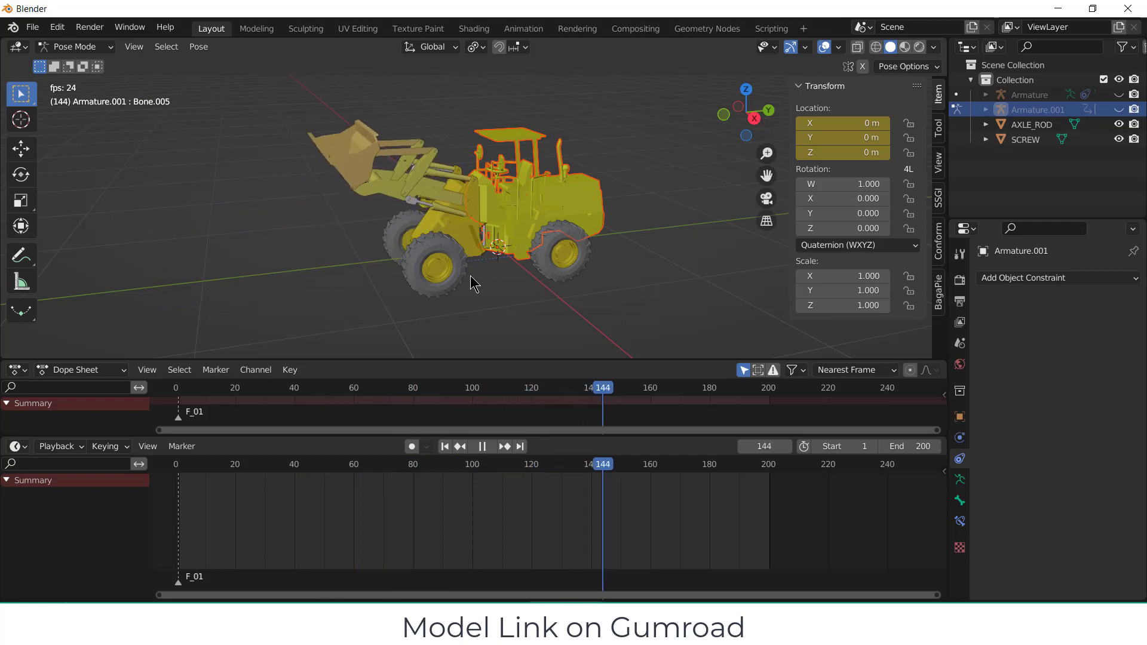
pyautogui.click(483, 448)
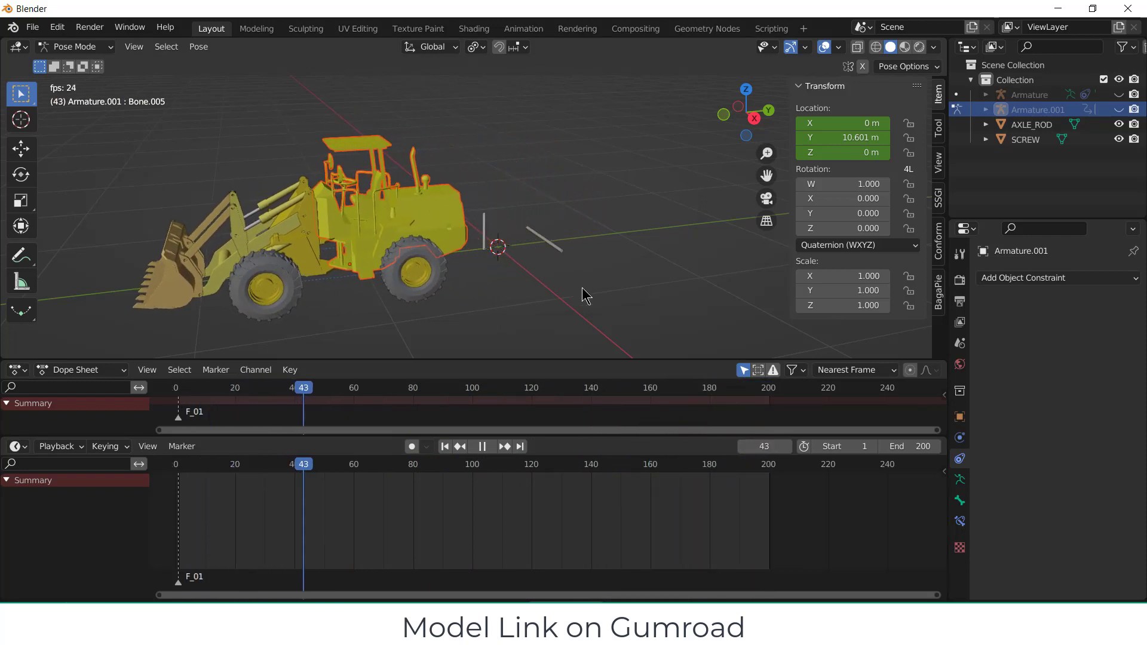
# - Switch from Pose Mode to Object Mode and deselect everything while the animation plays
pyautogui.click(77, 46)
pyautogui.click(84, 64)
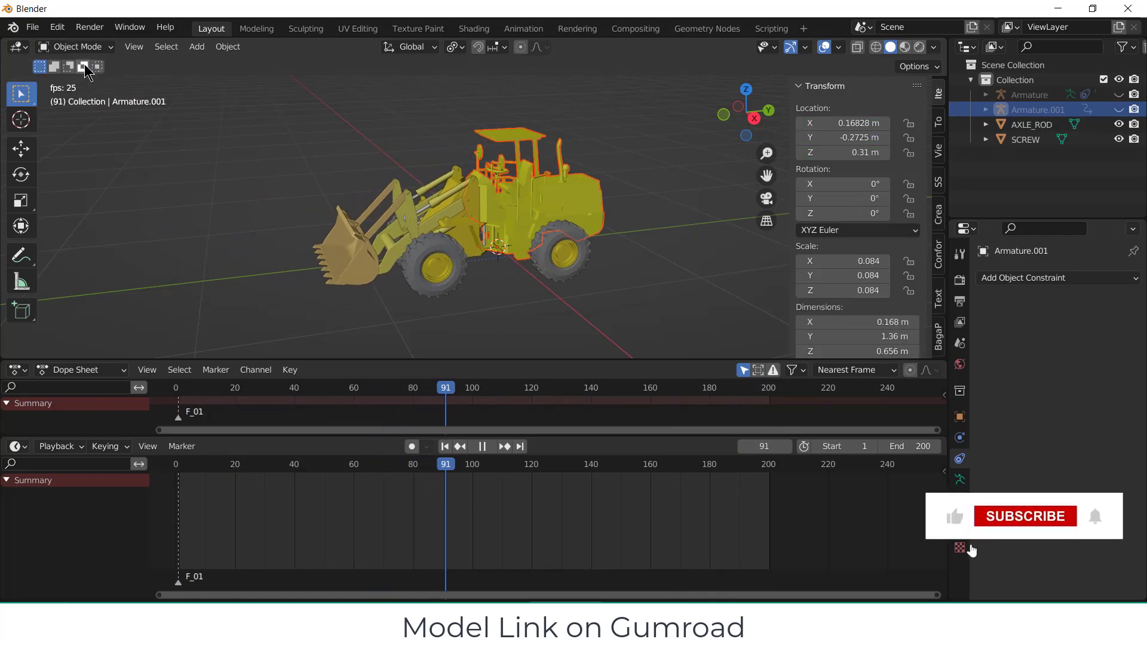
pyautogui.click(671, 248)
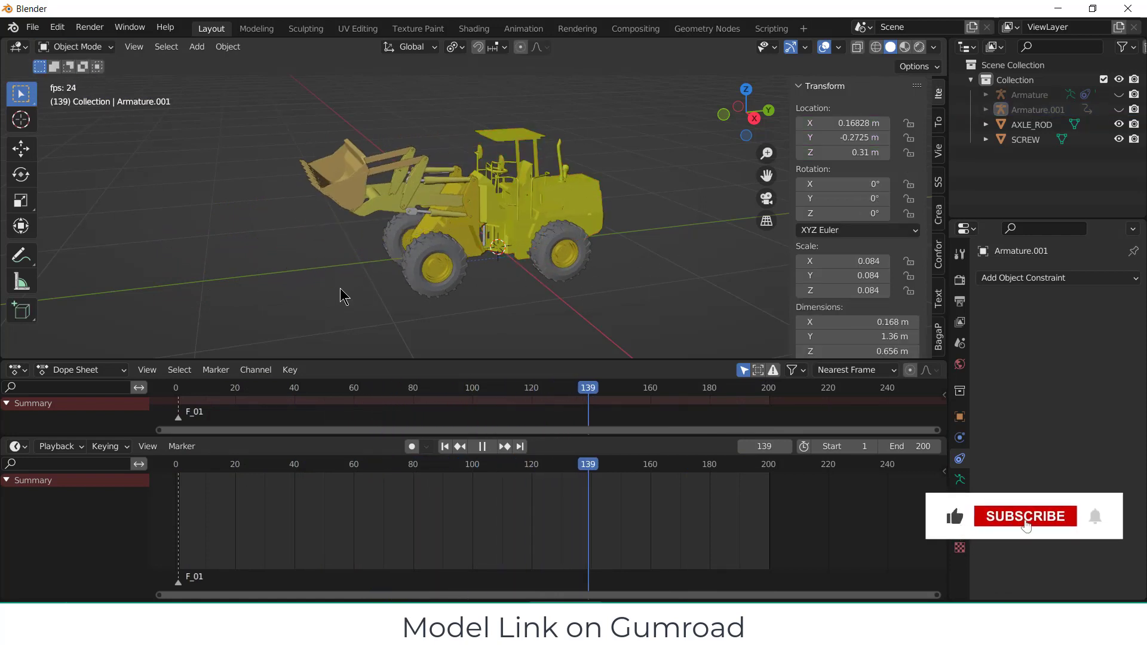